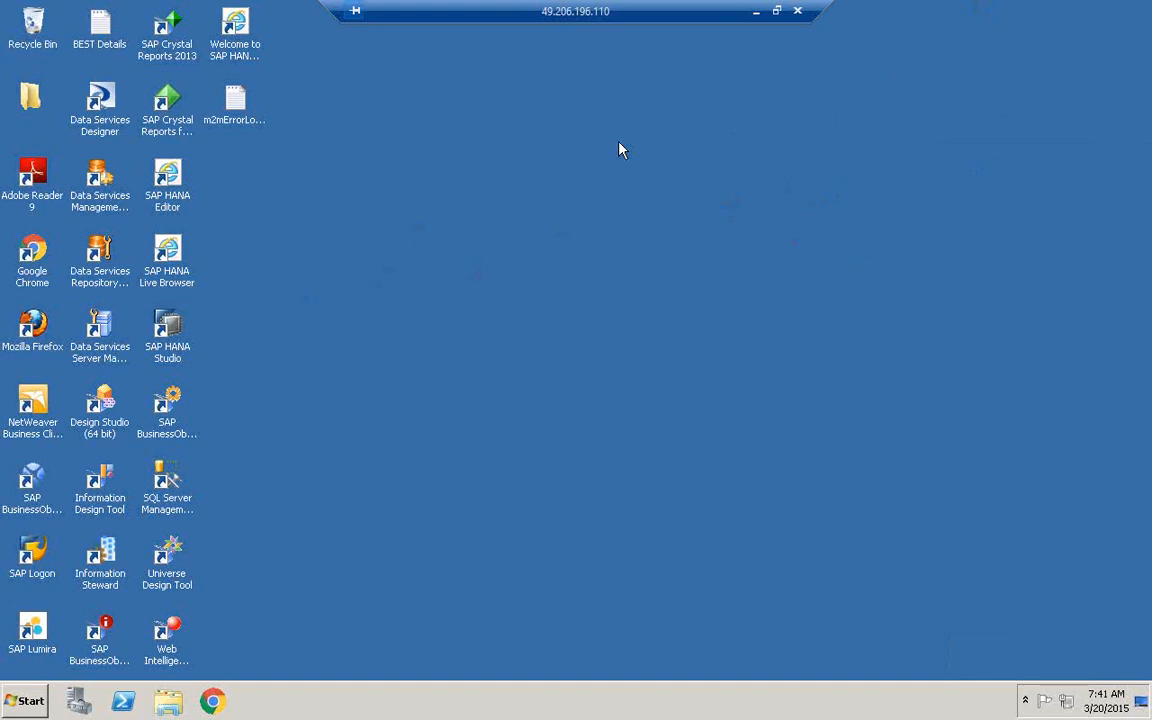
Open SAP HANA Studio and log on to the HDB (BEST) system with the database user's password.
{"action": "left_click", "coordinate": [24, 702]}
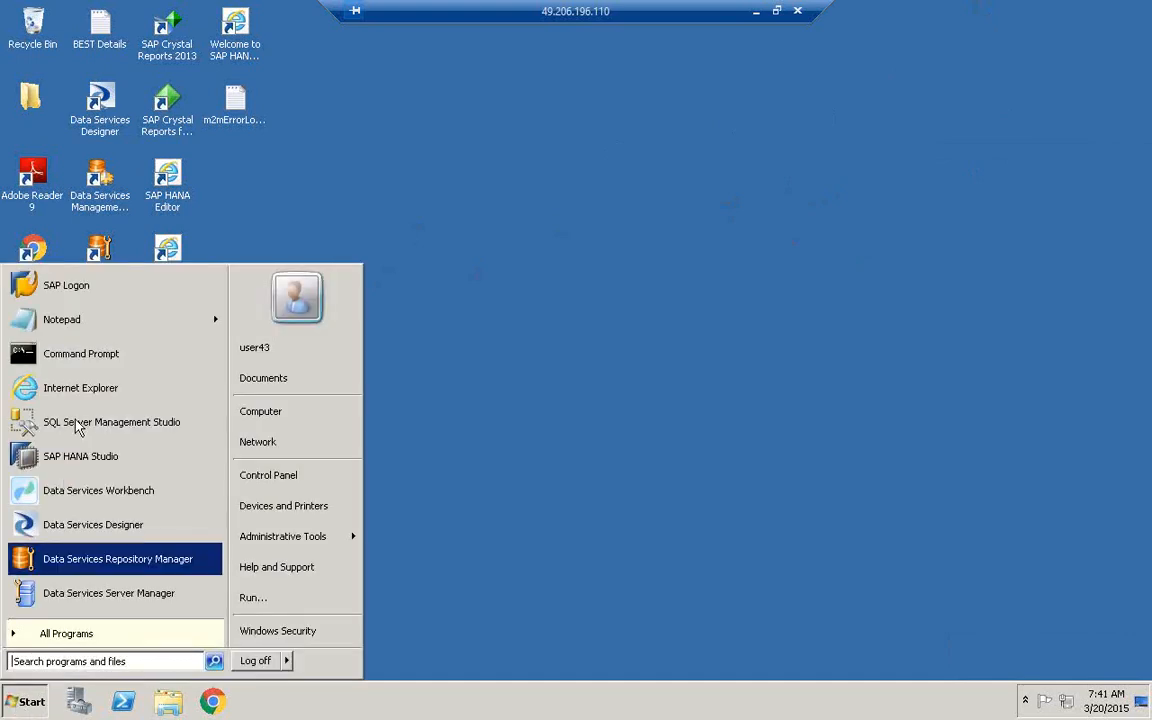
{"action": "left_click", "coordinate": [99, 459]}
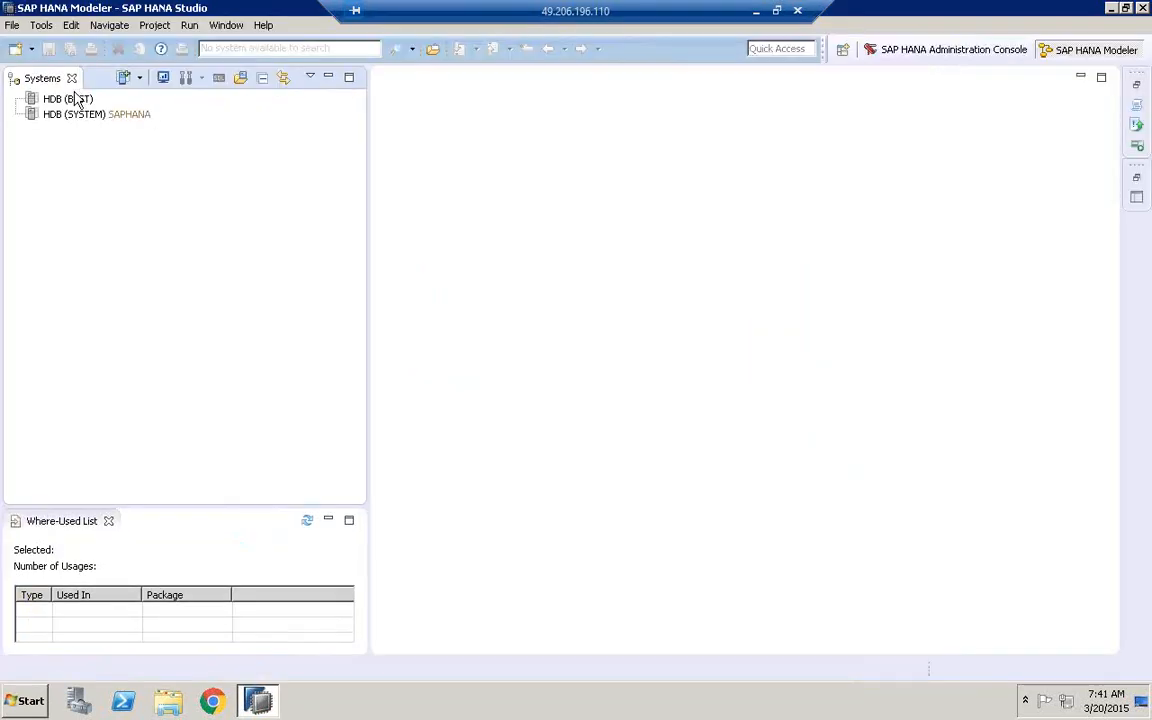
{"action": "double_click", "coordinate": [68, 99]}
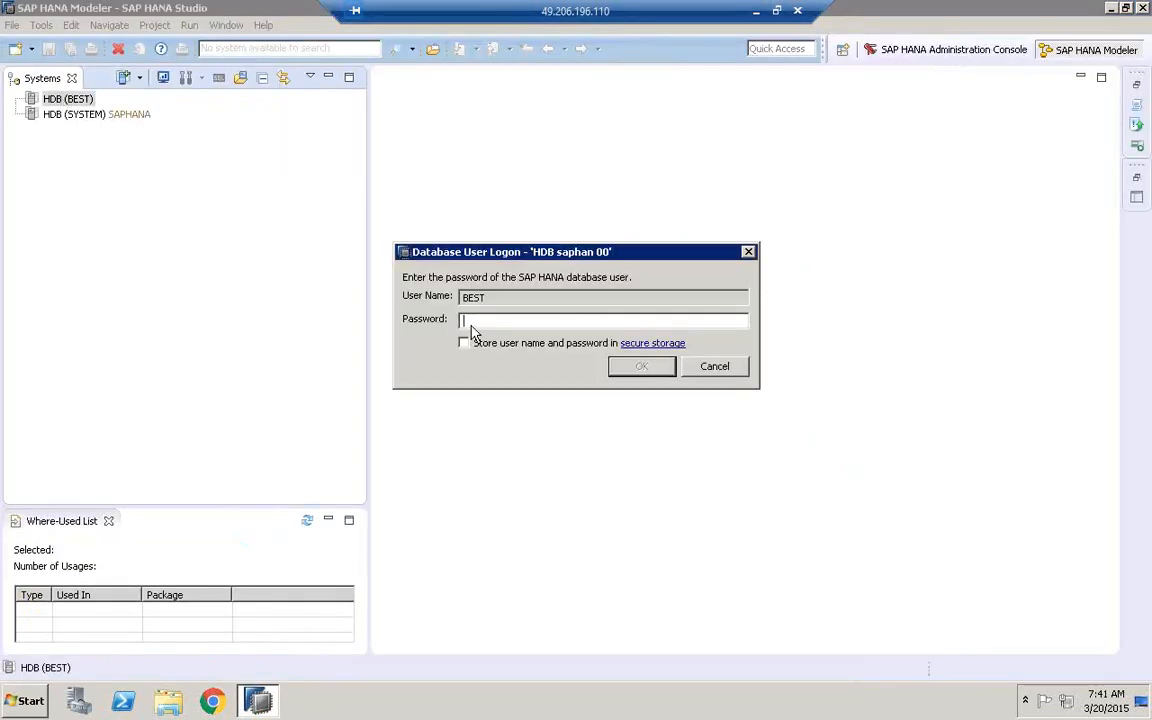
{"action": "type", "text": "**********"}
{"action": "key", "text": "Return"}
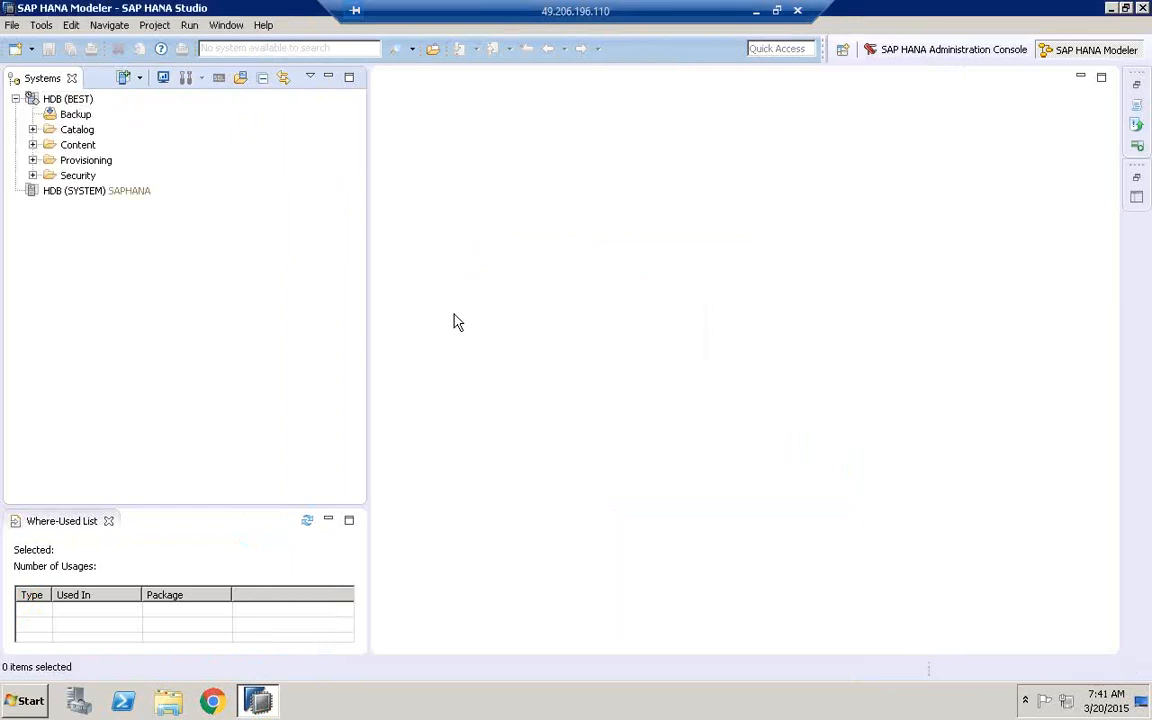
Locate the BWIMPORTDM package in the HDB (BEST) content and expand its analytic views.
{"action": "left_click", "coordinate": [33, 145]}
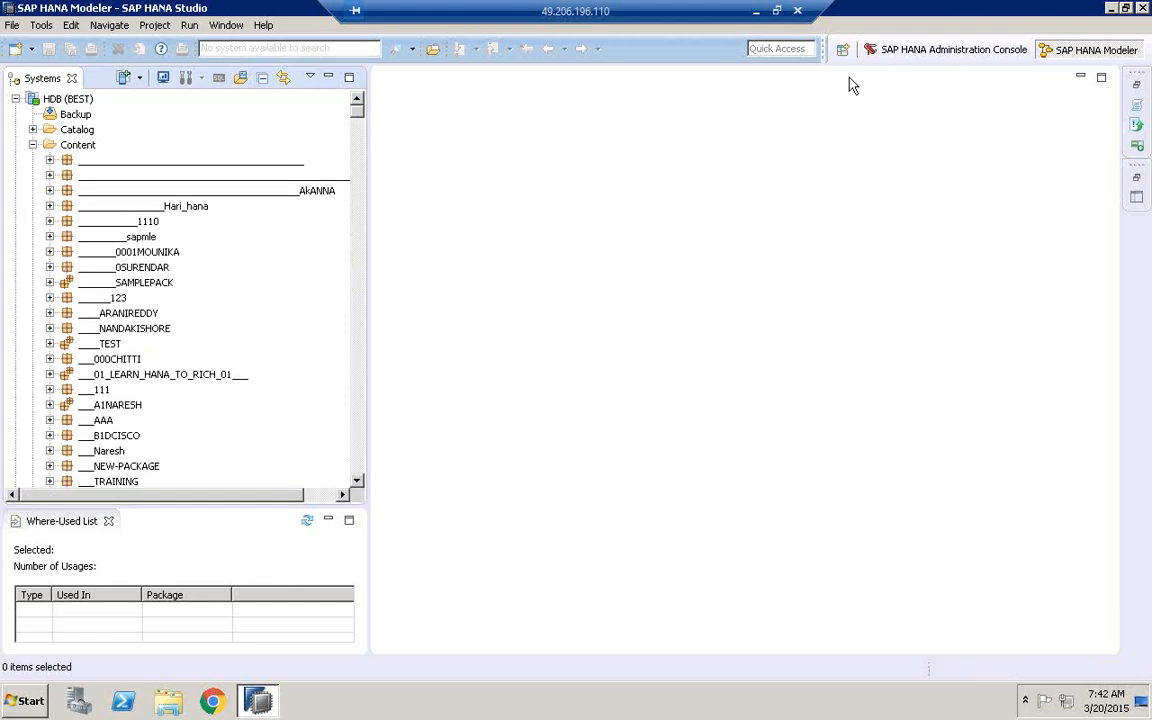
{"action": "left_click", "coordinate": [115, 284]}
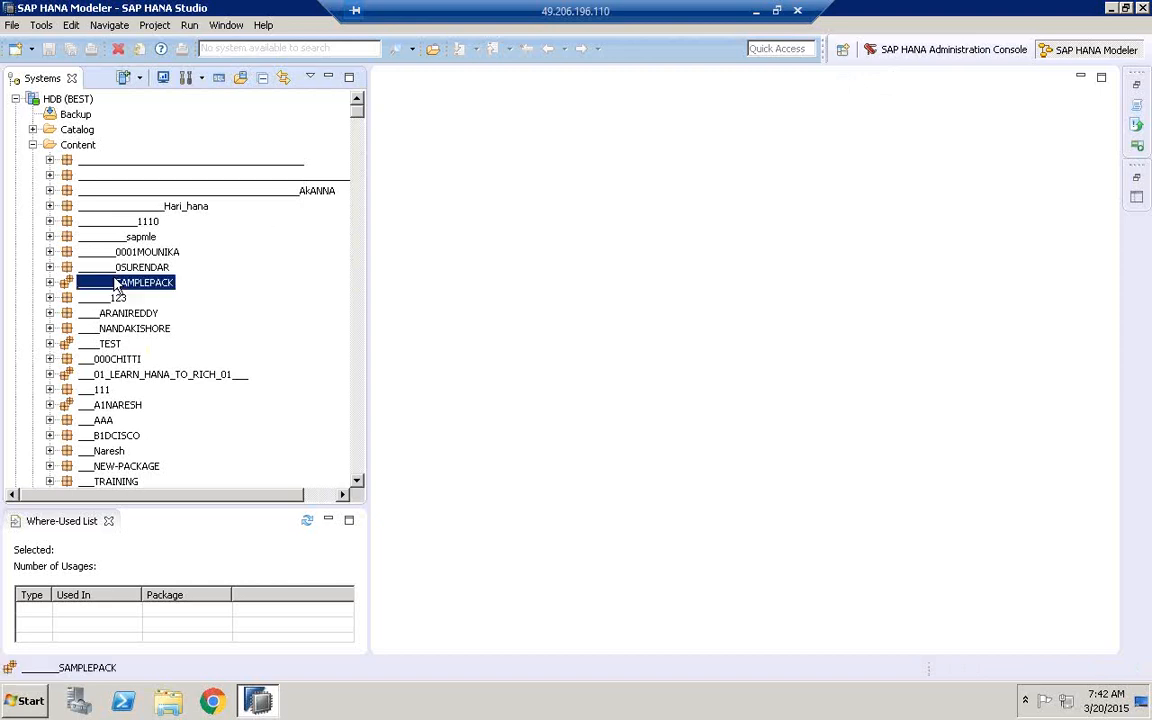
{"action": "type", "text": "bw"}
{"action": "left_click", "coordinate": [356, 481]}
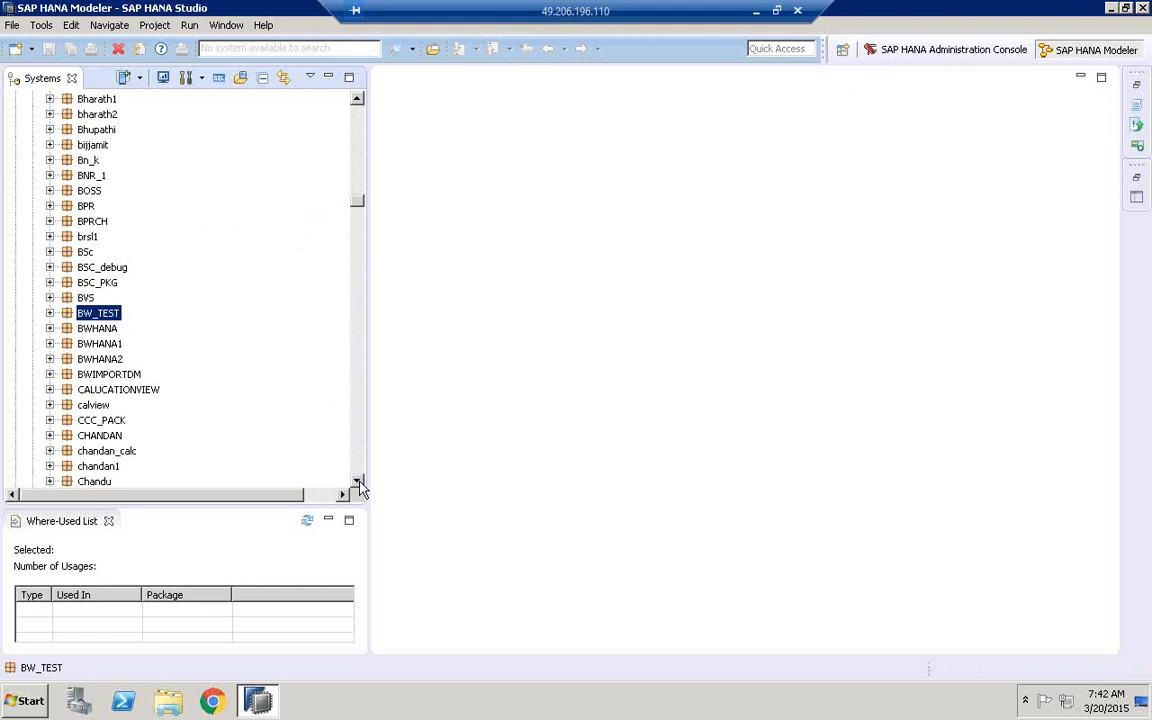
{"action": "left_click", "coordinate": [356, 481]}
{"action": "left_click", "coordinate": [356, 481]}
{"action": "left_click", "coordinate": [356, 481]}
{"action": "left_click", "coordinate": [356, 481]}
{"action": "left_click", "coordinate": [356, 481]}
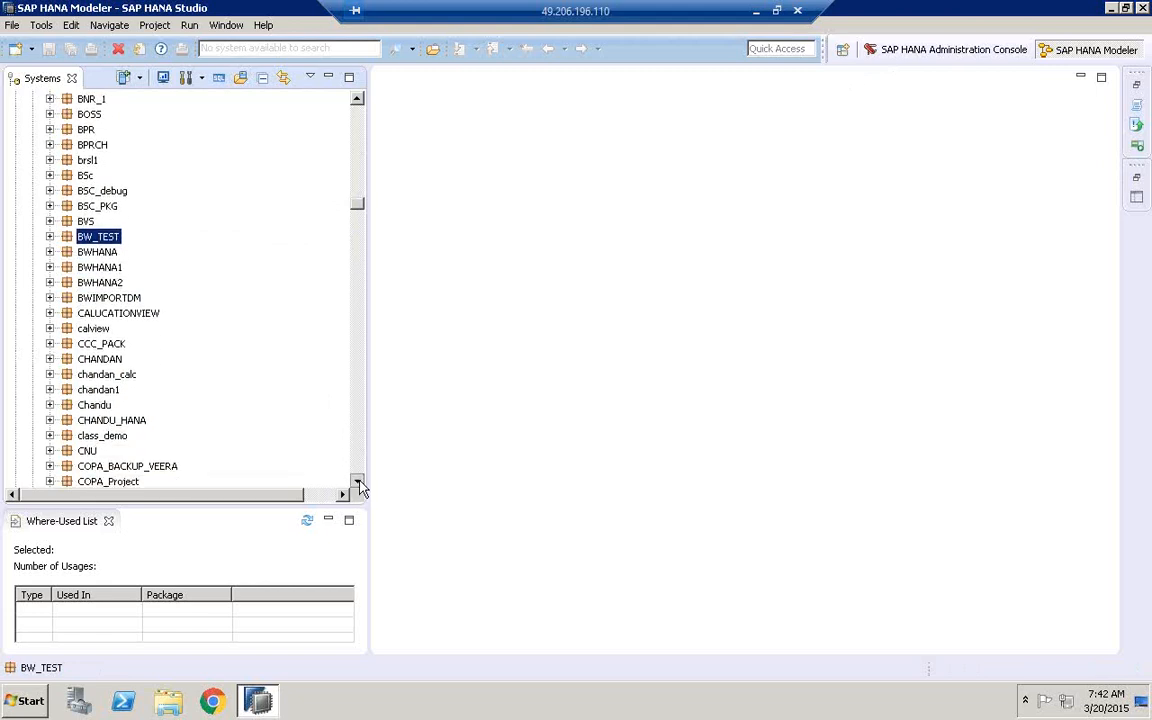
{"action": "left_click", "coordinate": [50, 298]}
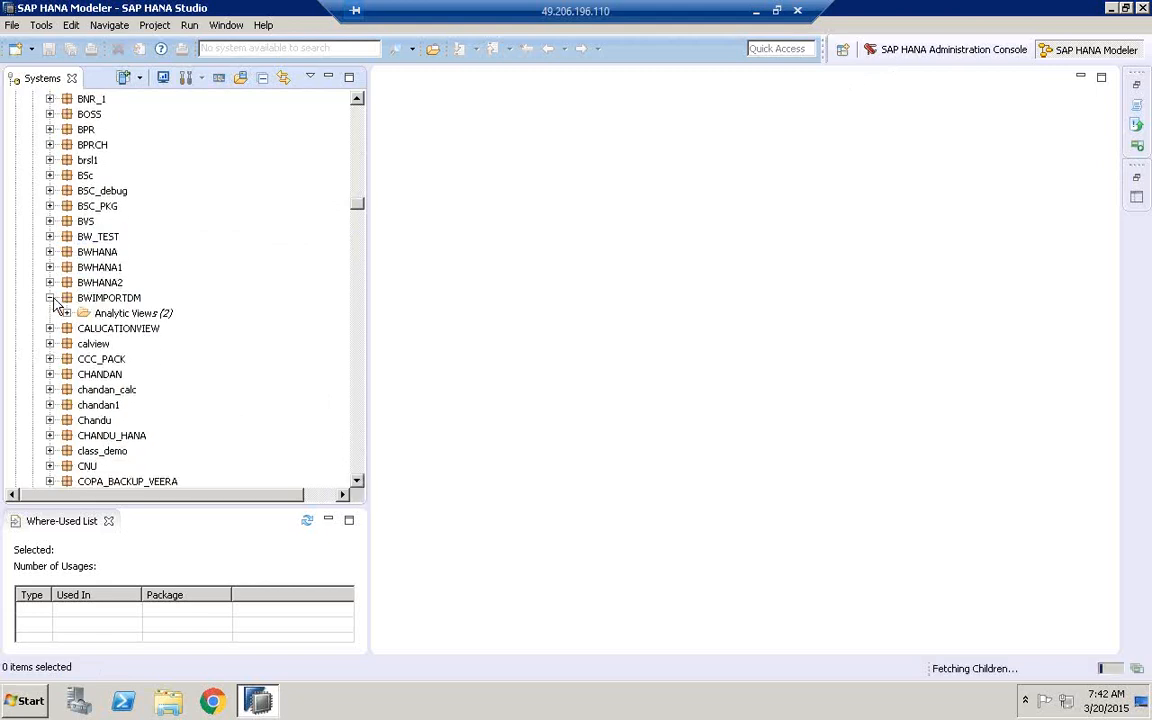
{"action": "left_click", "coordinate": [66, 314]}
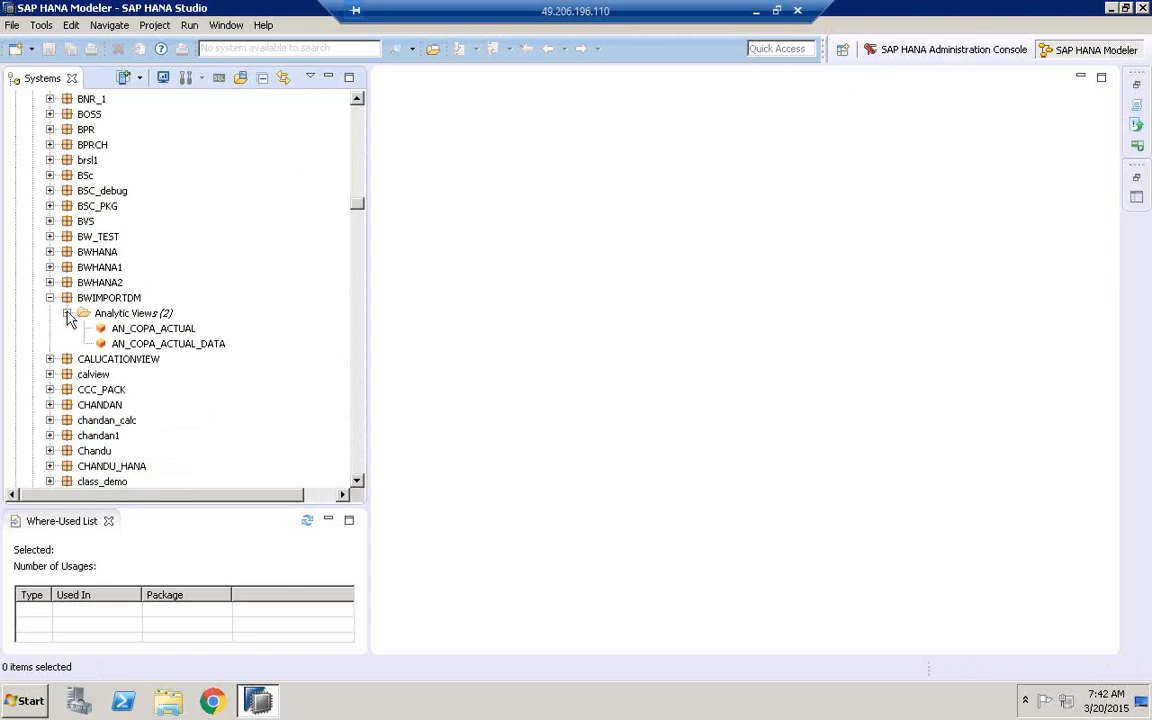
Open the analytic views AN_COPA_ACTUAL and AN_COPA_ACTUAL_DATA, and display the data foundation of AN_COPA_ACTUAL_DATA.
{"action": "double_click", "coordinate": [150, 329]}
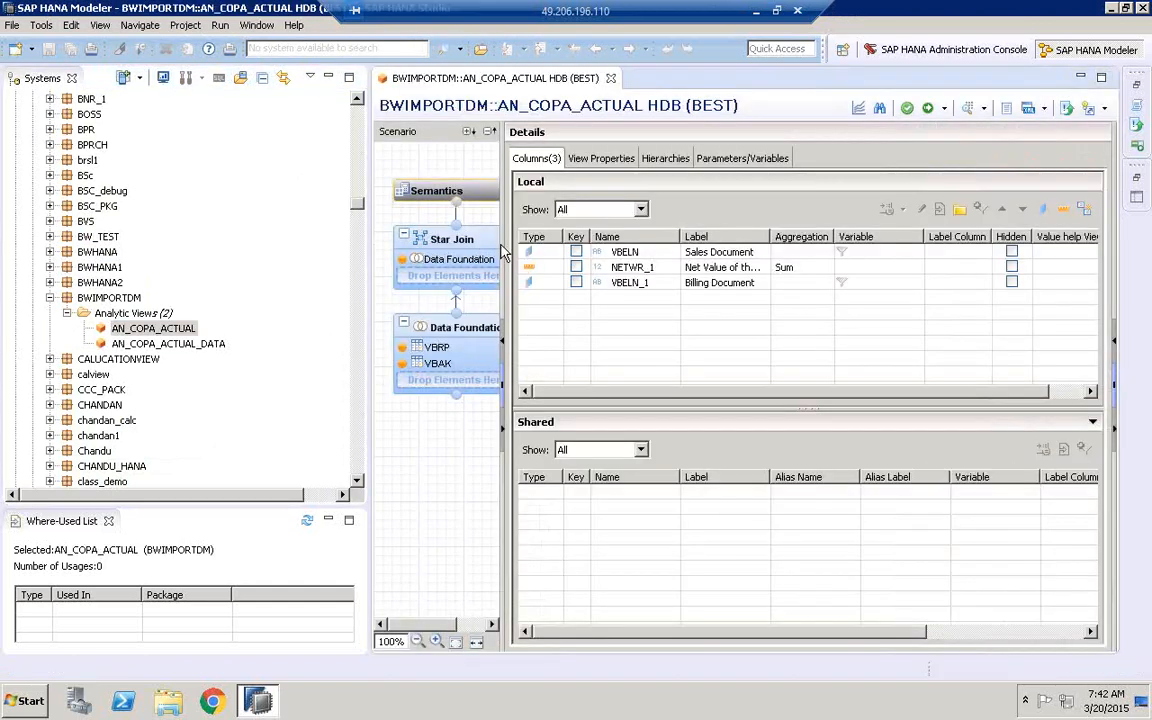
{"action": "double_click", "coordinate": [195, 344]}
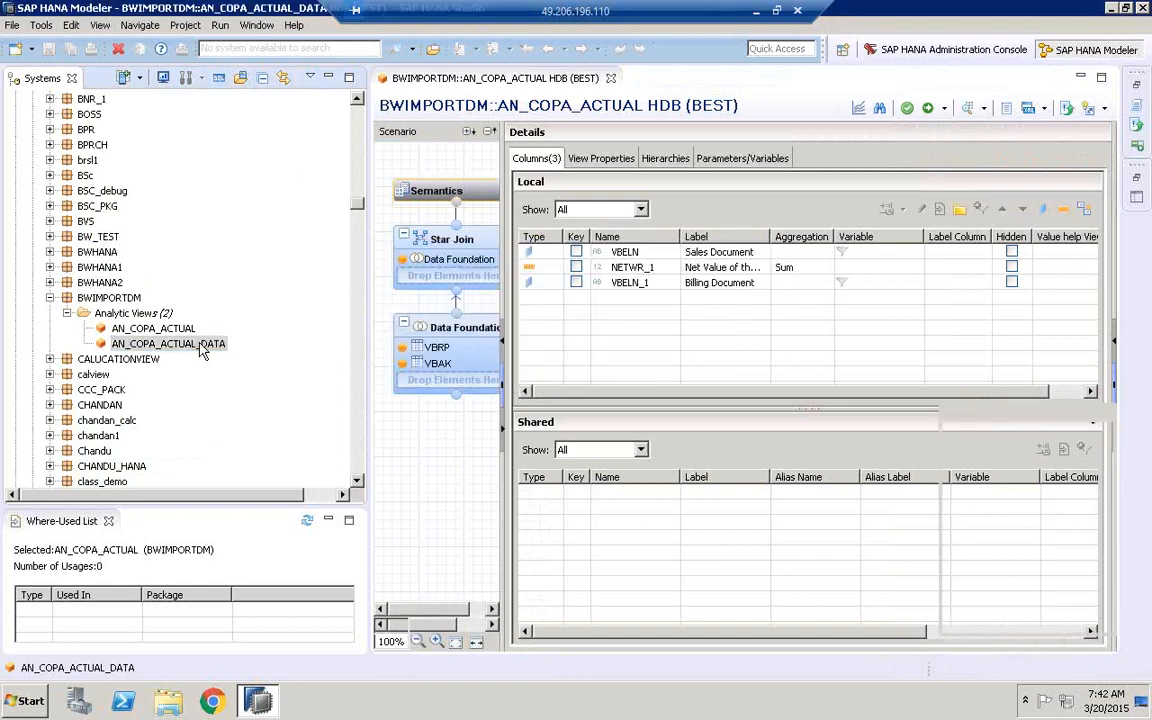
{"action": "left_click", "coordinate": [424, 330]}
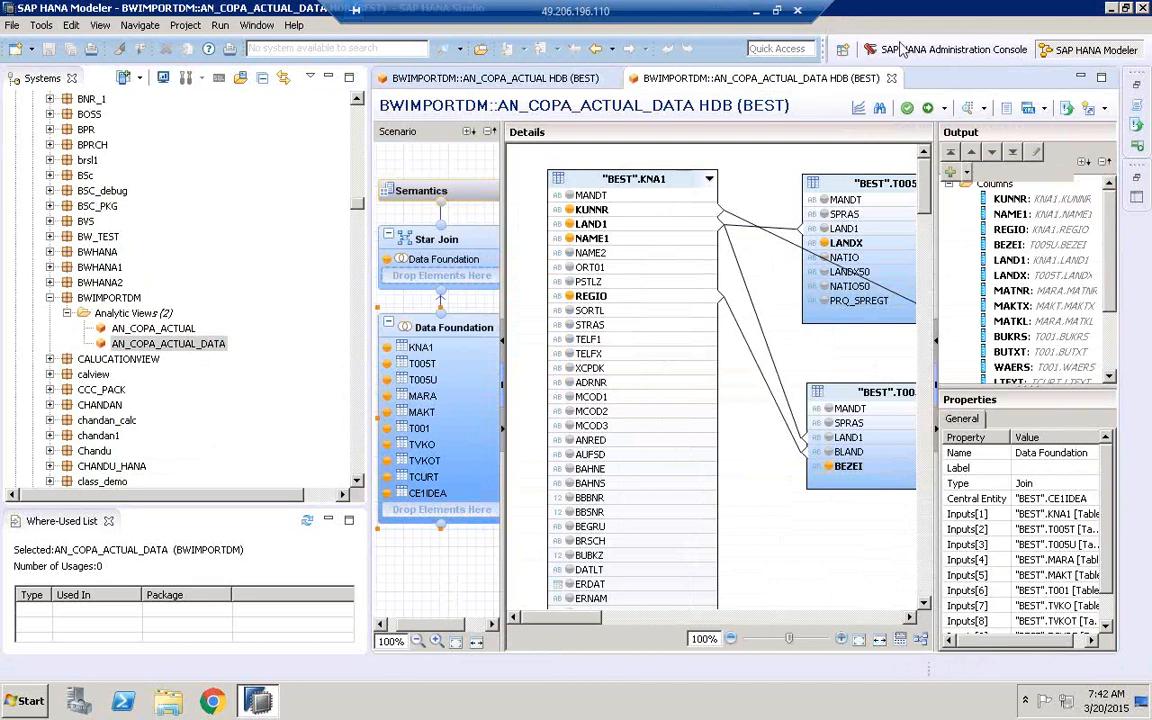
Start a new analytic view in the BWIMPORTDM package and name it AN_COPA_ACTUAL_DATA_HANA.
{"action": "left_click", "coordinate": [113, 299]}
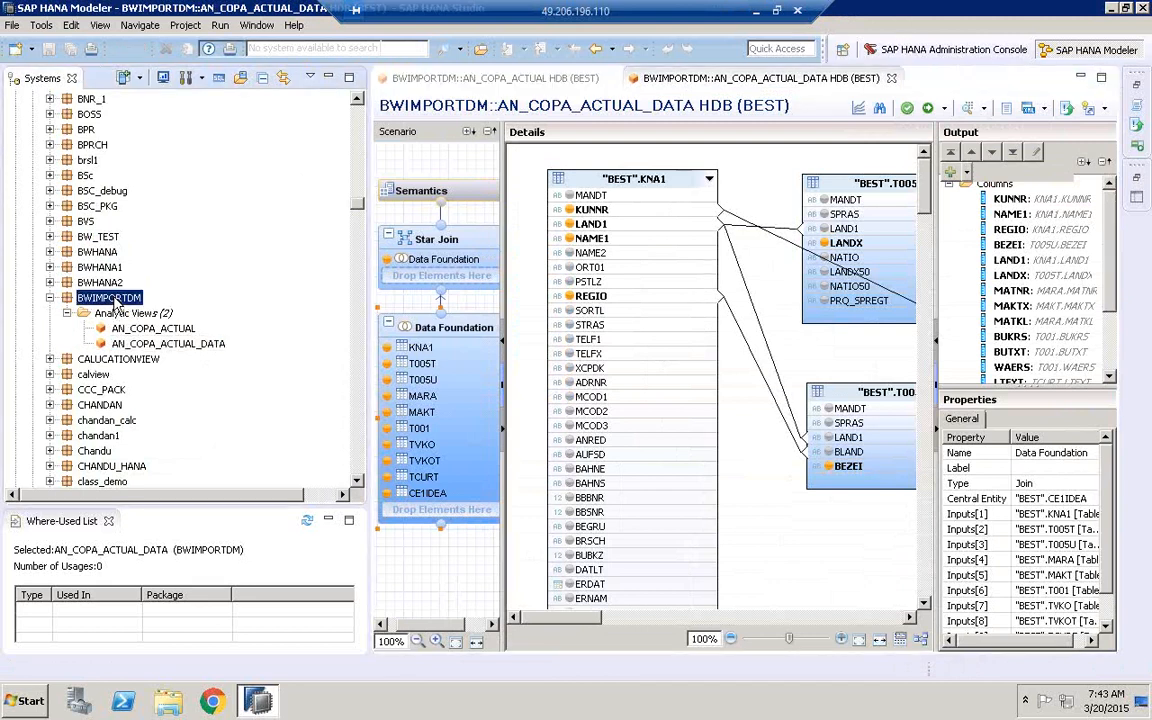
{"action": "right_click", "coordinate": [114, 302]}
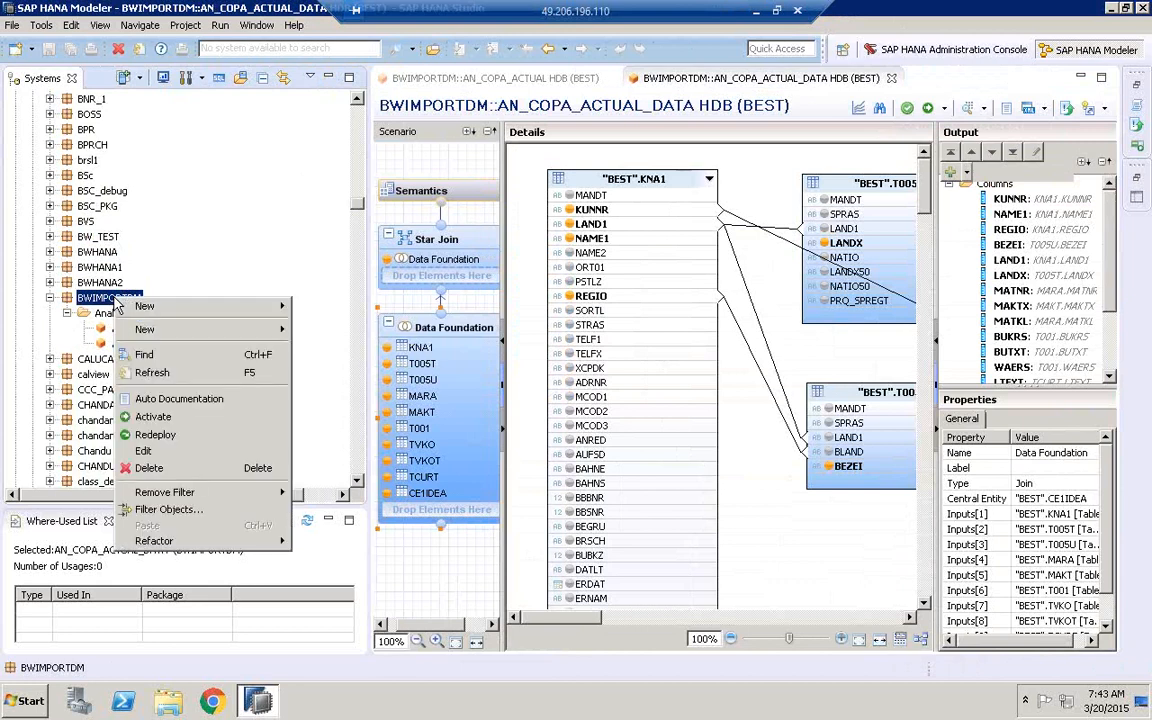
{"action": "mouse_move", "coordinate": [168, 334]}
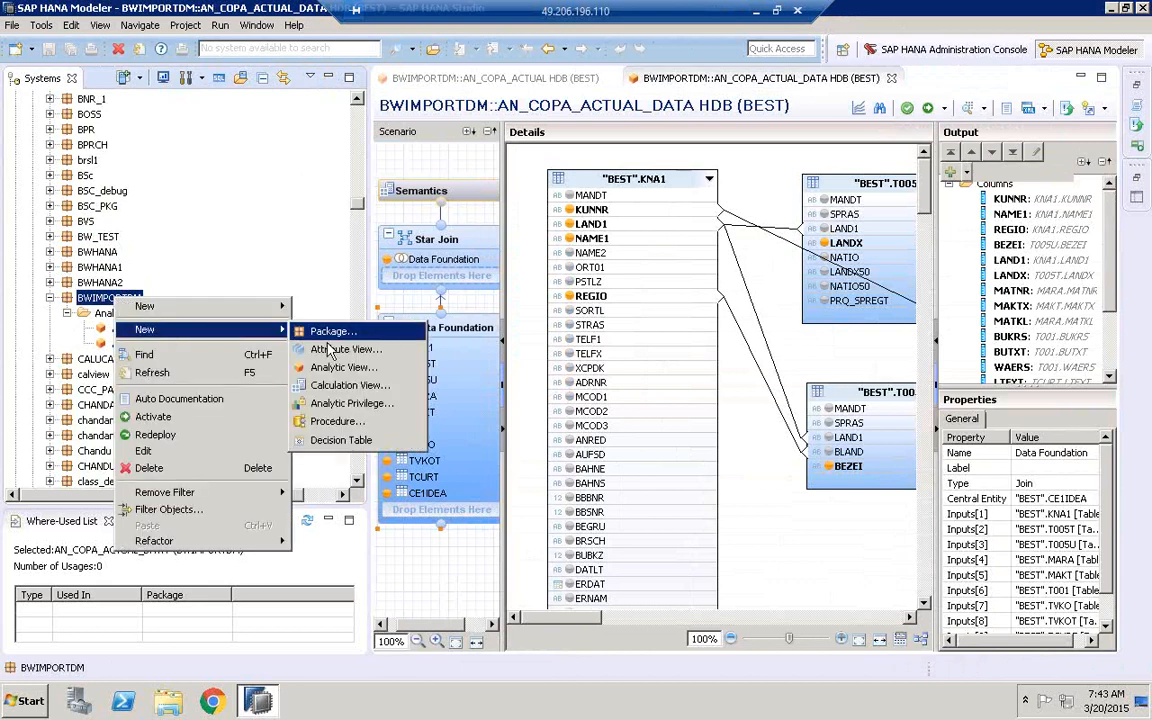
{"action": "left_click", "coordinate": [342, 370]}
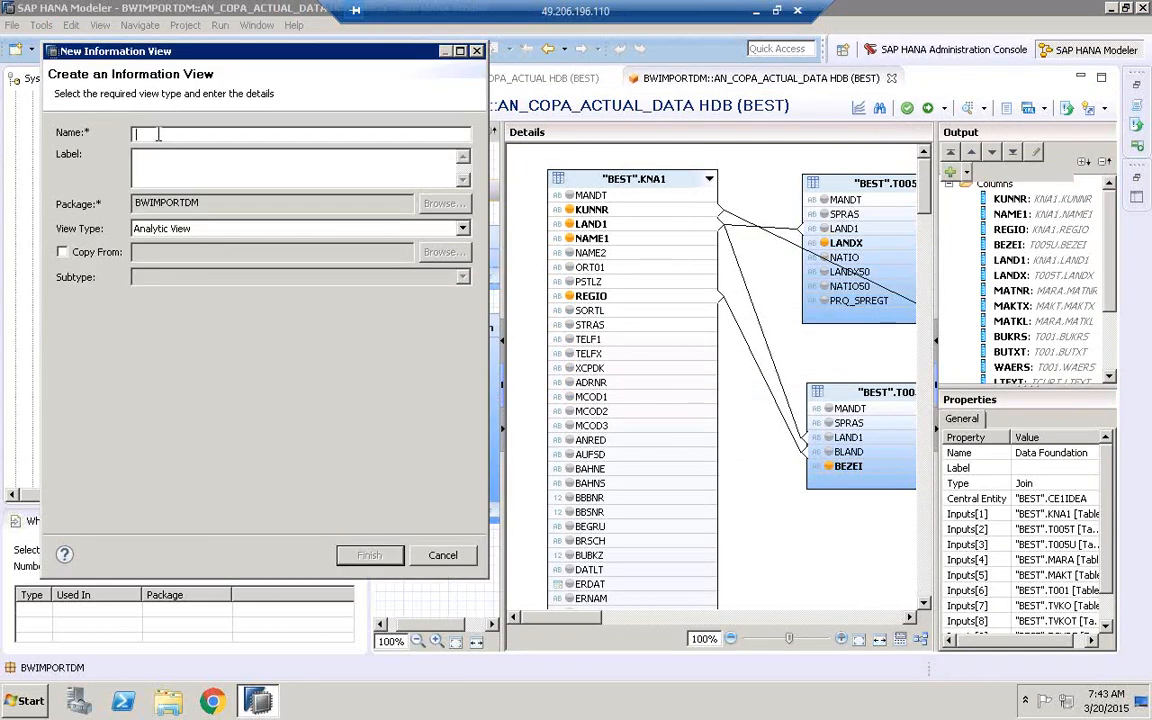
{"action": "type", "text": "AN"}
{"action": "type", "text": "_COPA"}
{"action": "type", "text": "_"}
{"action": "type", "text": "ACU"}
{"action": "type", "text": "UAL"}
{"action": "type", "text": "_D"}
{"action": "type", "text": "ATA_HANA"}
Label the new analytic view COPA_ACTUAL_DATA_HANA and create it.
{"action": "left_click_drag", "start_coordinate": [283, 134], "coordinate": [63, 116]}
{"action": "key", "text": "ctrl+c"}
{"action": "left_click", "coordinate": [140, 150]}
{"action": "key", "text": "ctrl+v"}
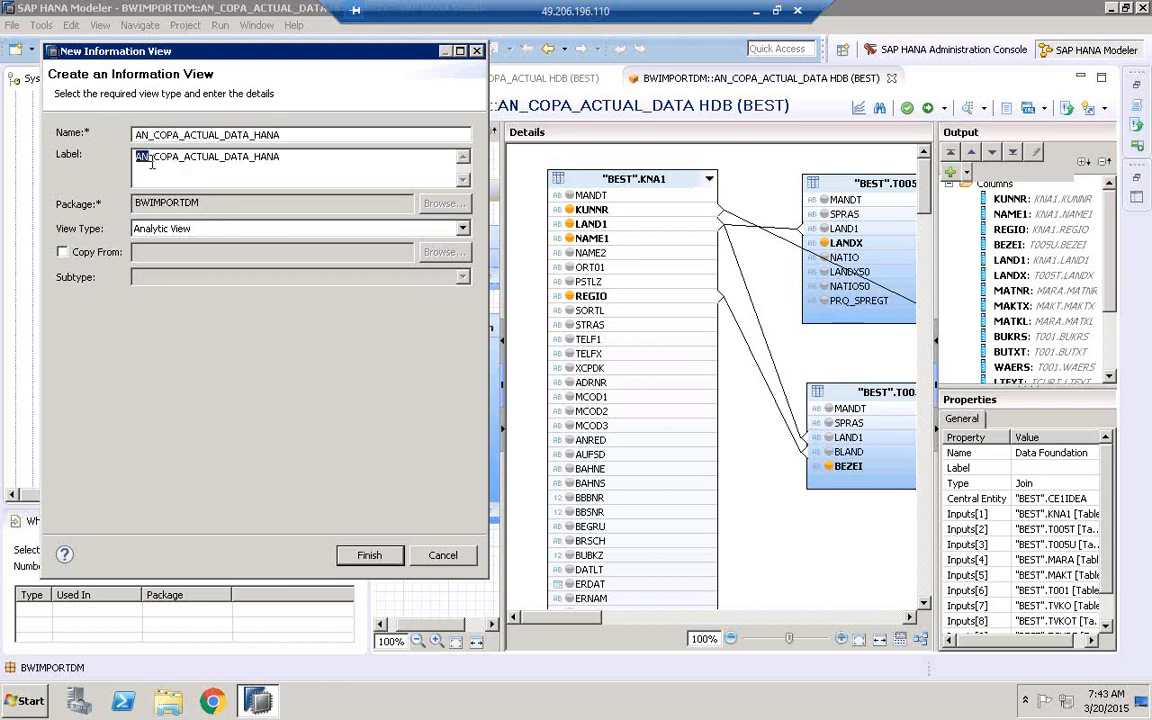
{"action": "left_click", "coordinate": [154, 157]}
{"action": "key", "text": "BackSpace"}
{"action": "key", "text": "BackSpace"}
{"action": "key", "text": "BackSpace"}
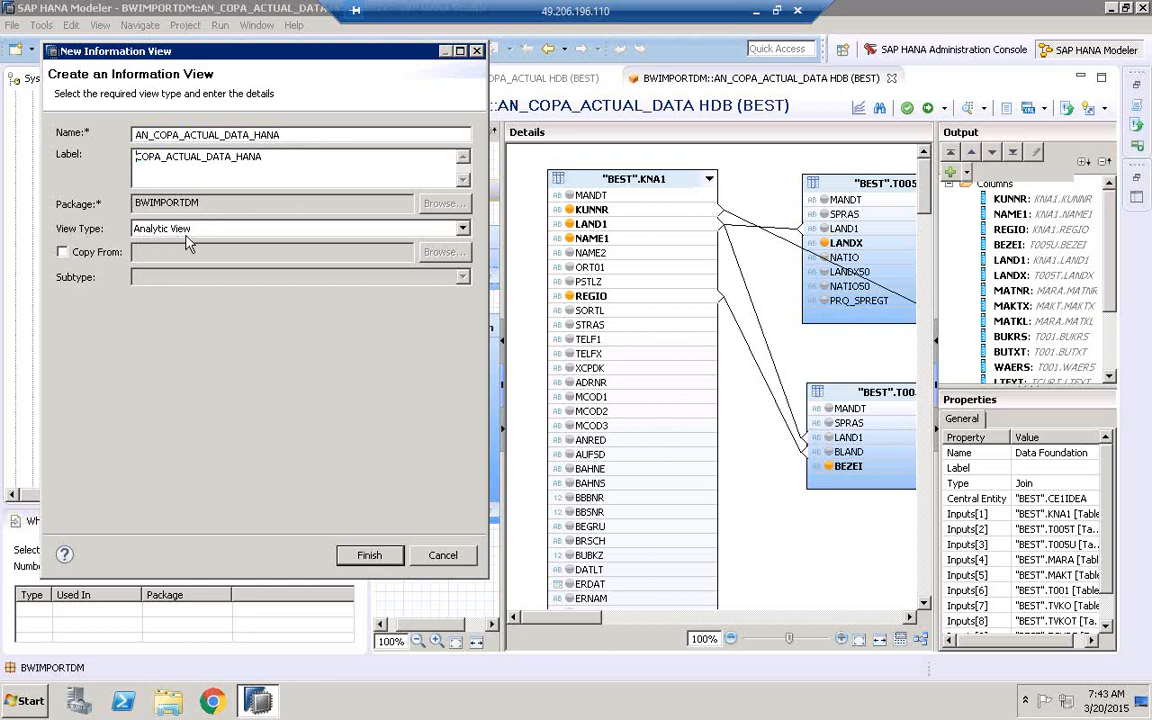
{"action": "left_click", "coordinate": [372, 558]}
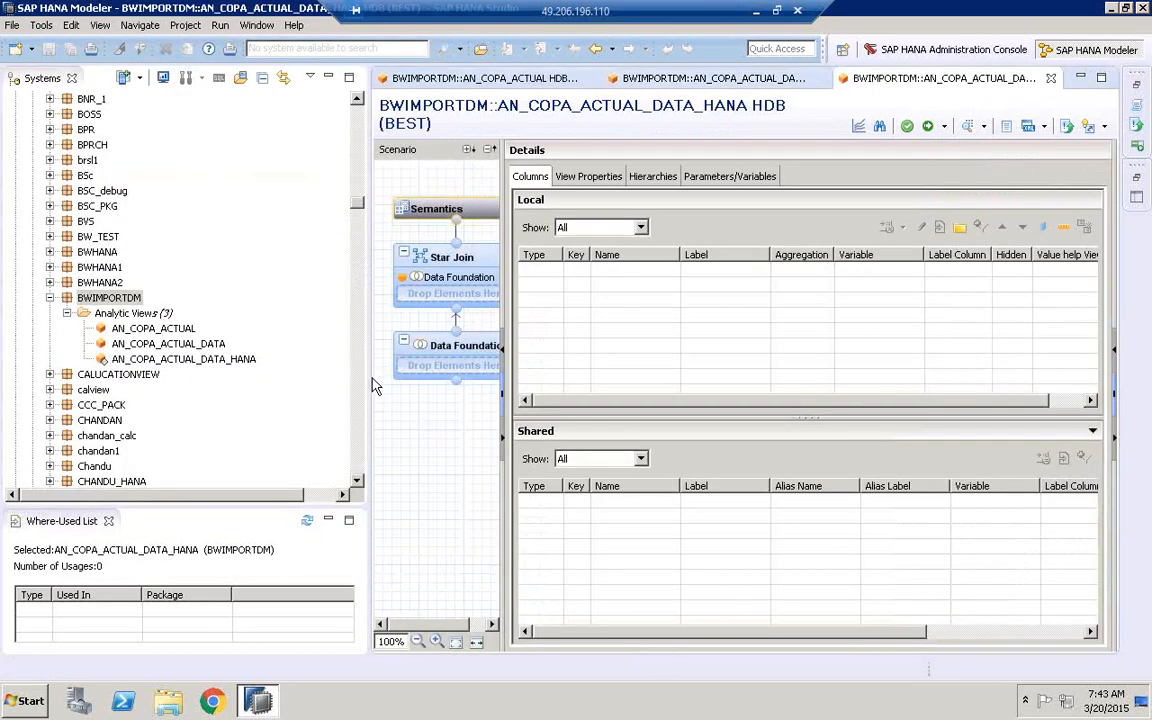
Widen the scenario area and add the CE1IDEA table from the BEST schema to the data foundation.
{"action": "left_click_drag", "start_coordinate": [370, 378], "coordinate": [240, 378]}
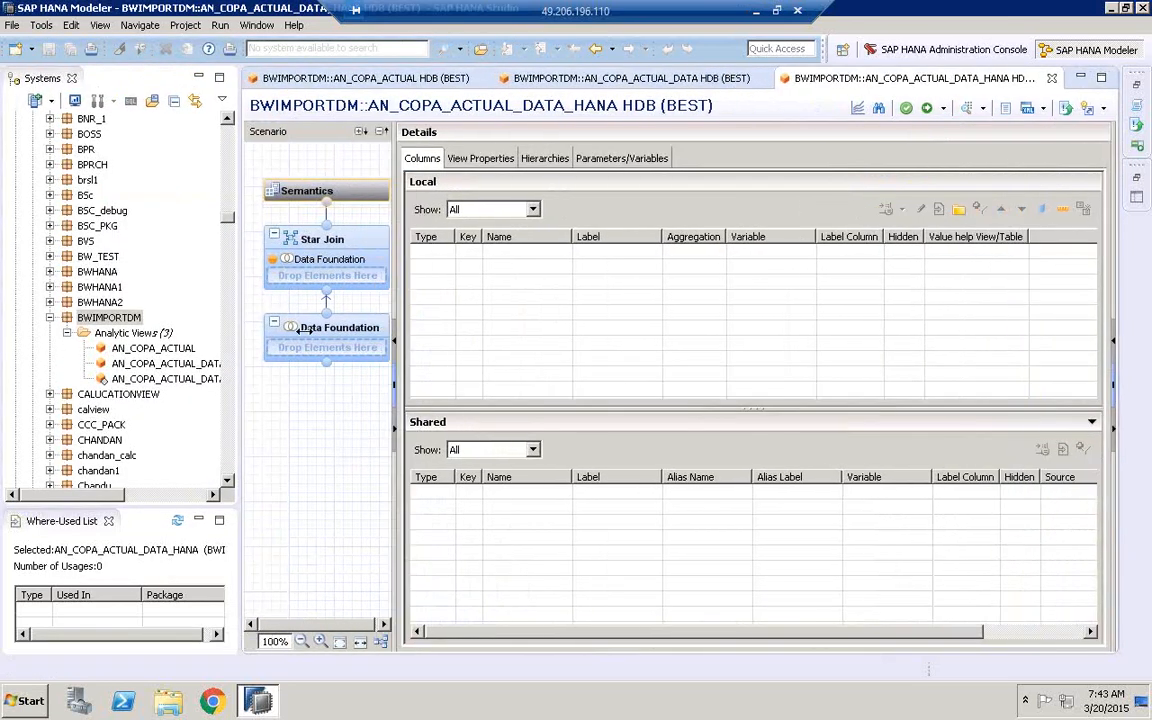
{"action": "left_click_drag", "start_coordinate": [393, 293], "coordinate": [514, 342]}
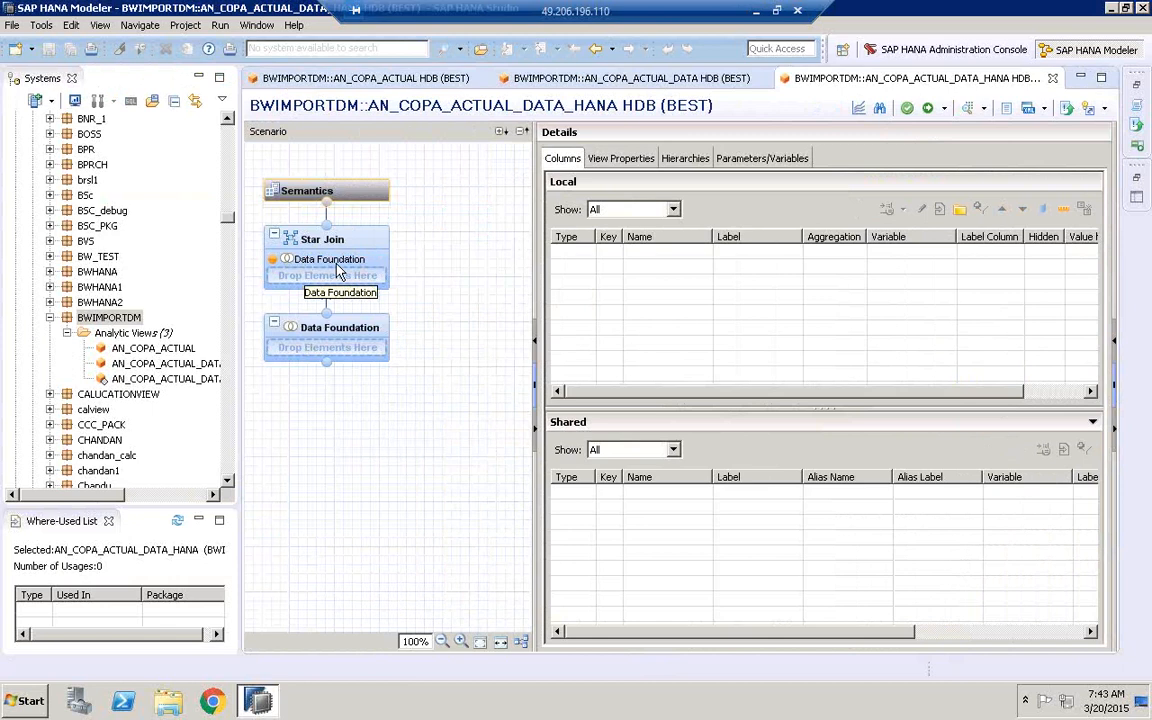
{"action": "mouse_move", "coordinate": [345, 328]}
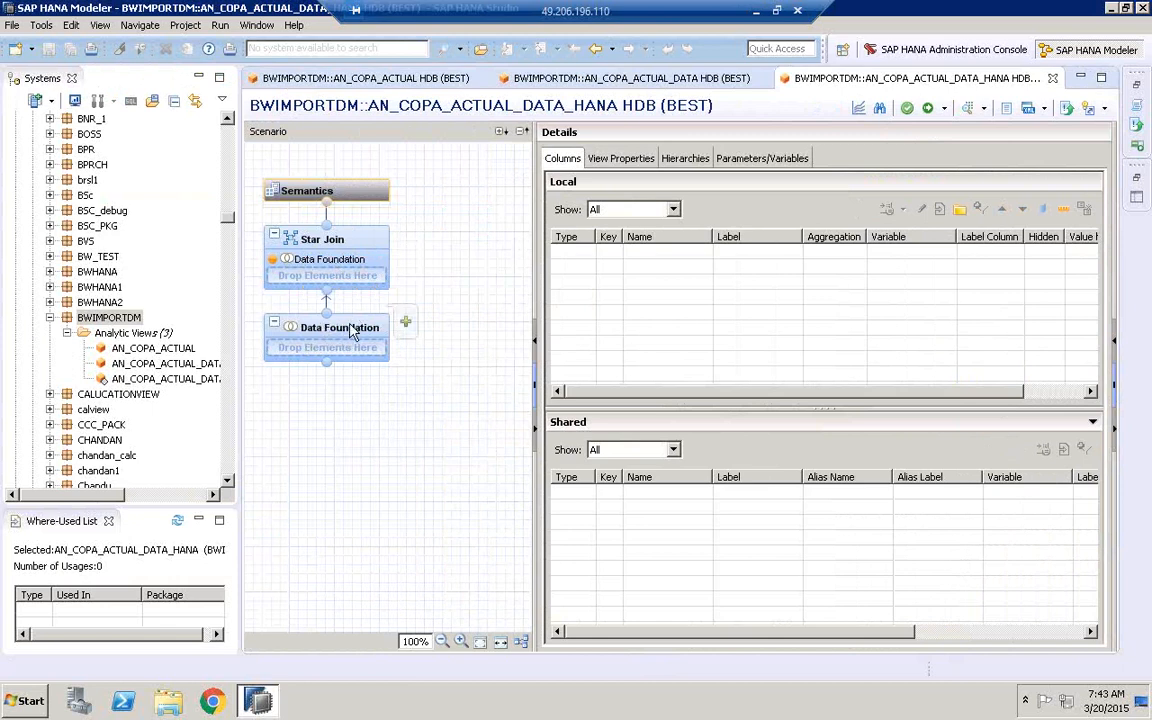
{"action": "left_click", "coordinate": [405, 323]}
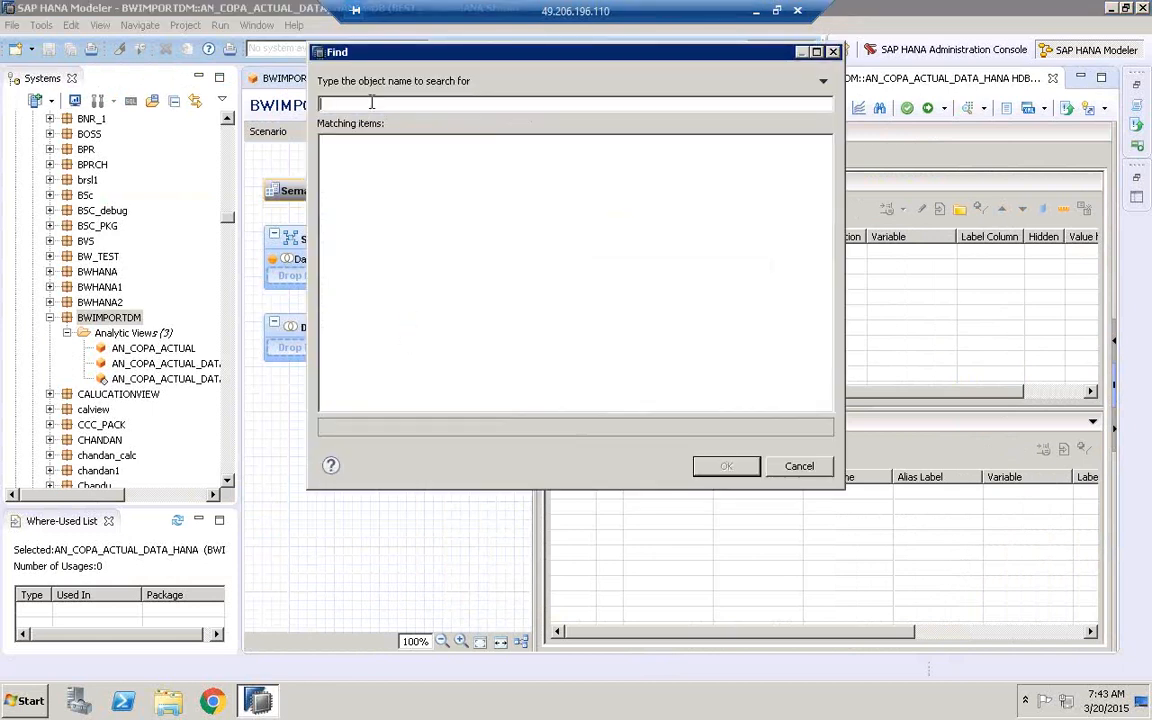
{"action": "type", "text": "CE11DEA"}
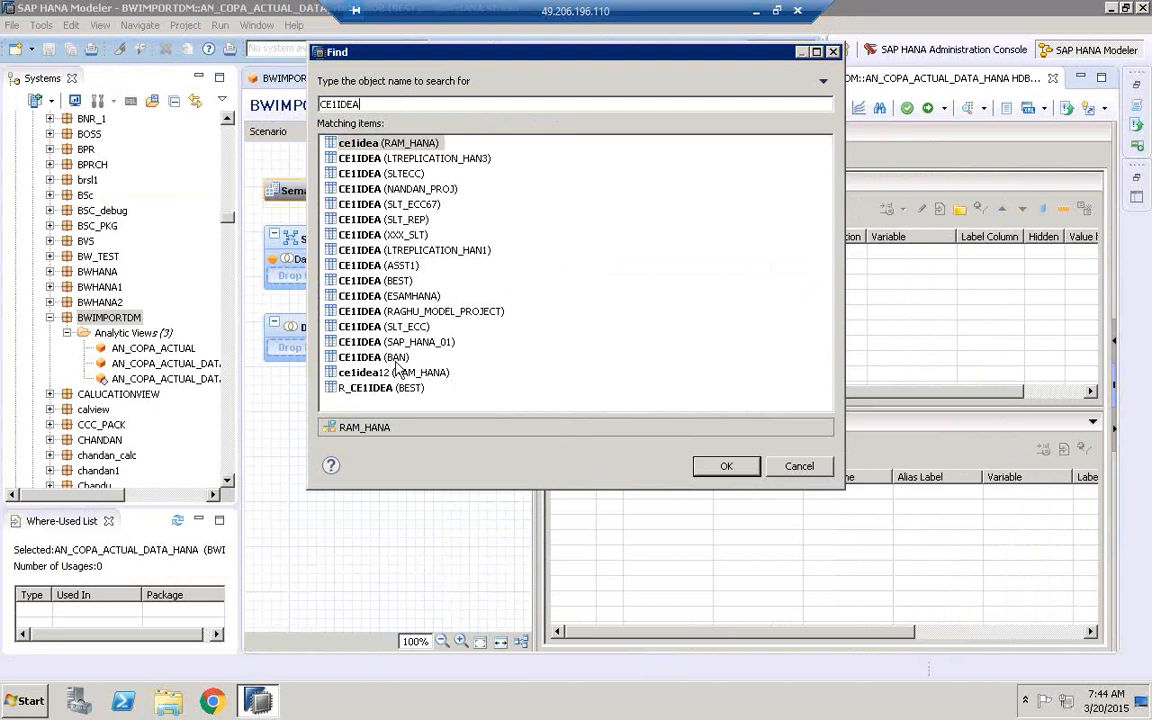
{"action": "left_click", "coordinate": [389, 283]}
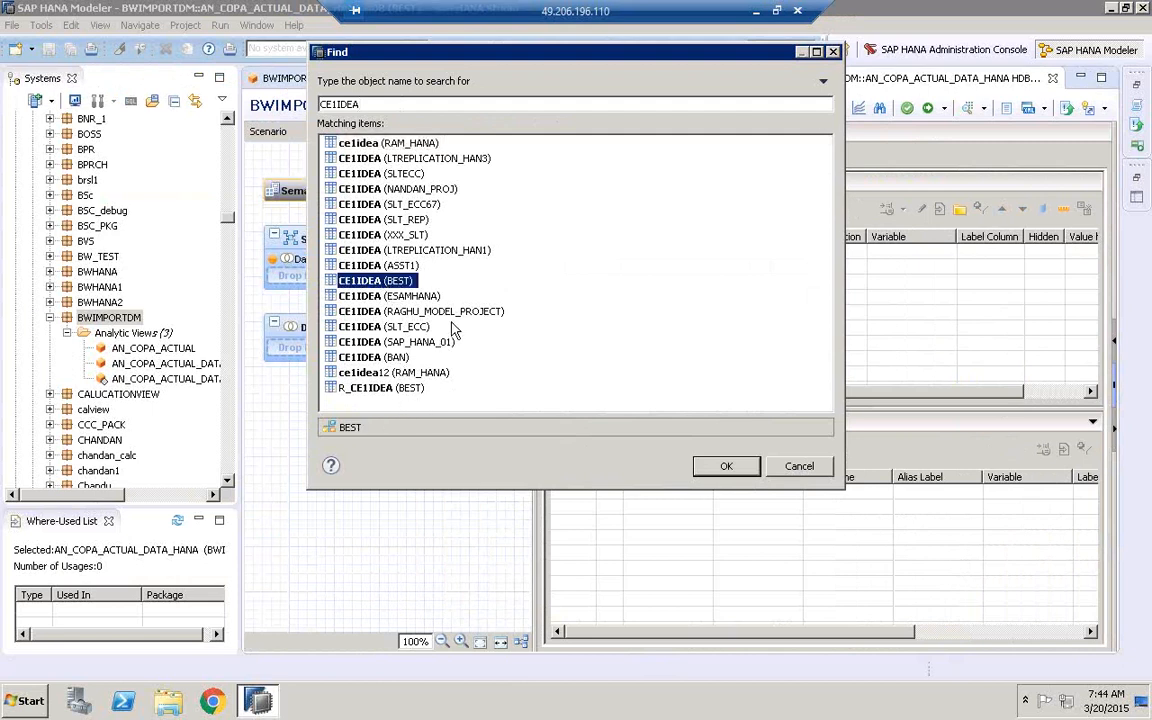
{"action": "left_click", "coordinate": [726, 468]}
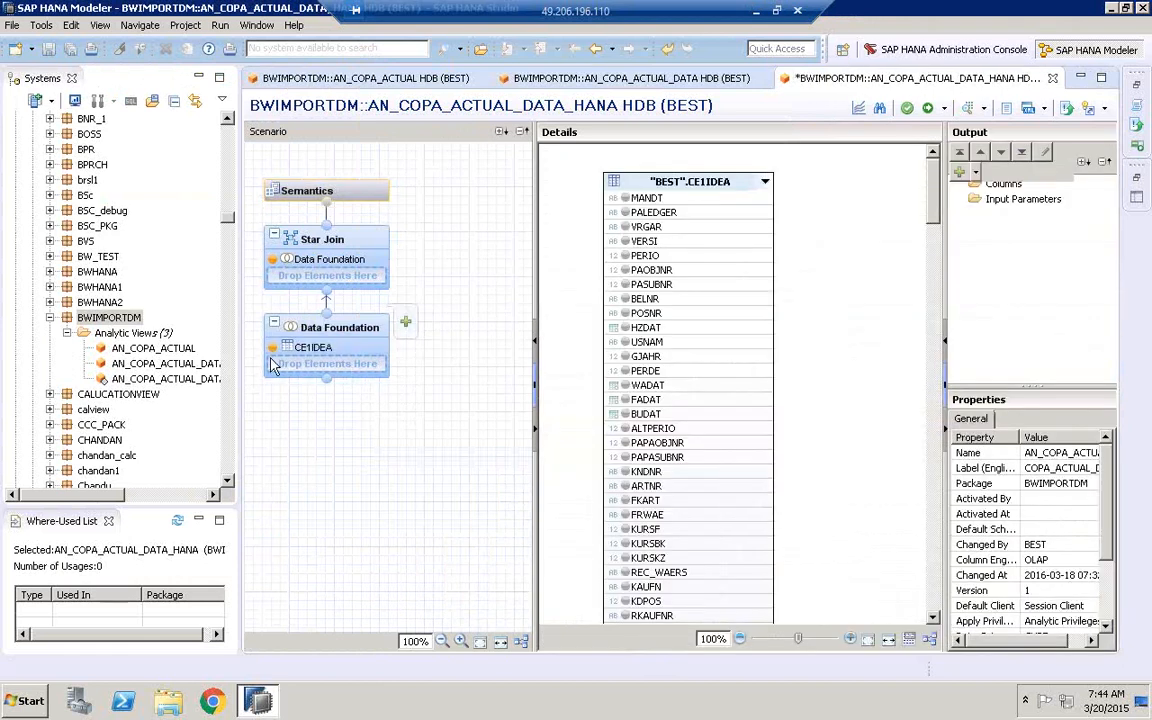
Find the KNDNR column in the CE1IDEA table and add KNDNR and ARTNR to the output.
{"action": "left_click_drag", "start_coordinate": [238, 362], "coordinate": [214, 362]}
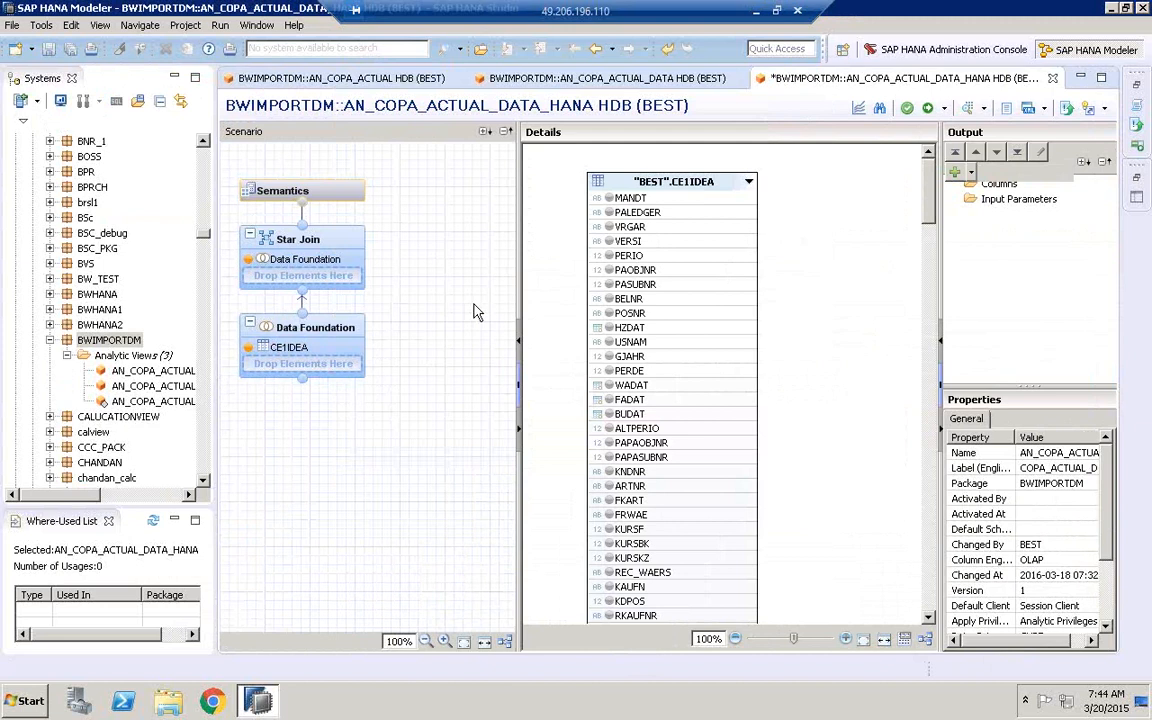
{"action": "left_click_drag", "start_coordinate": [519, 308], "coordinate": [399, 306]}
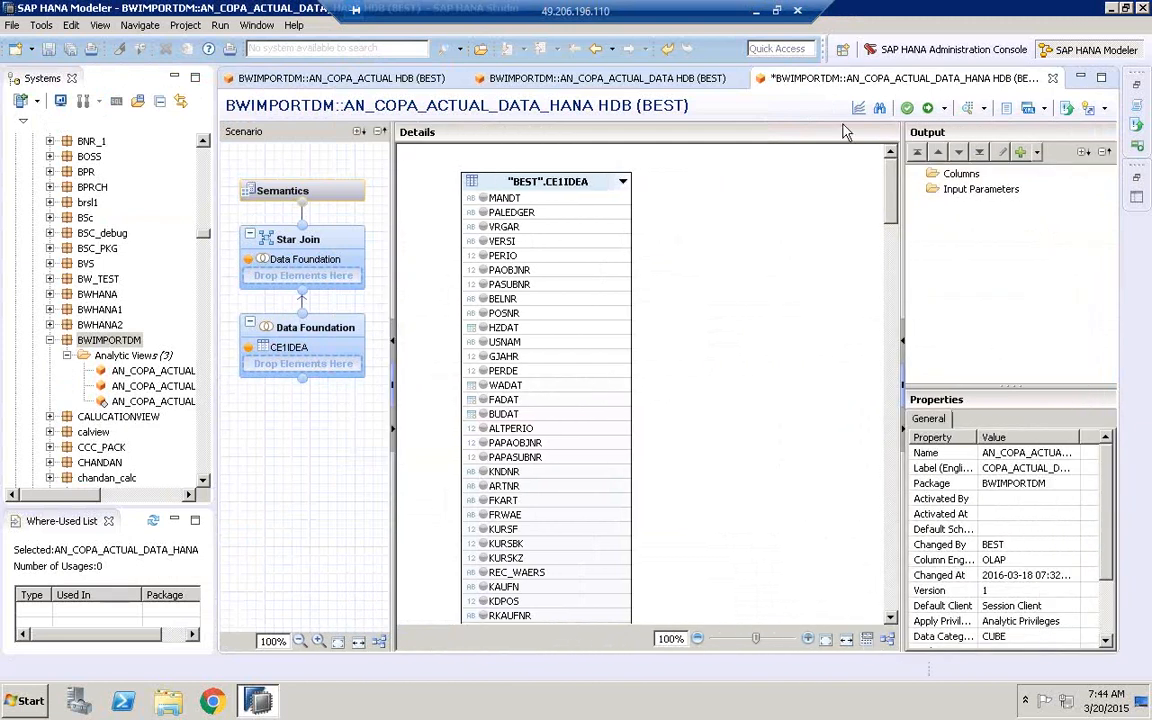
{"action": "left_click", "coordinate": [881, 112]}
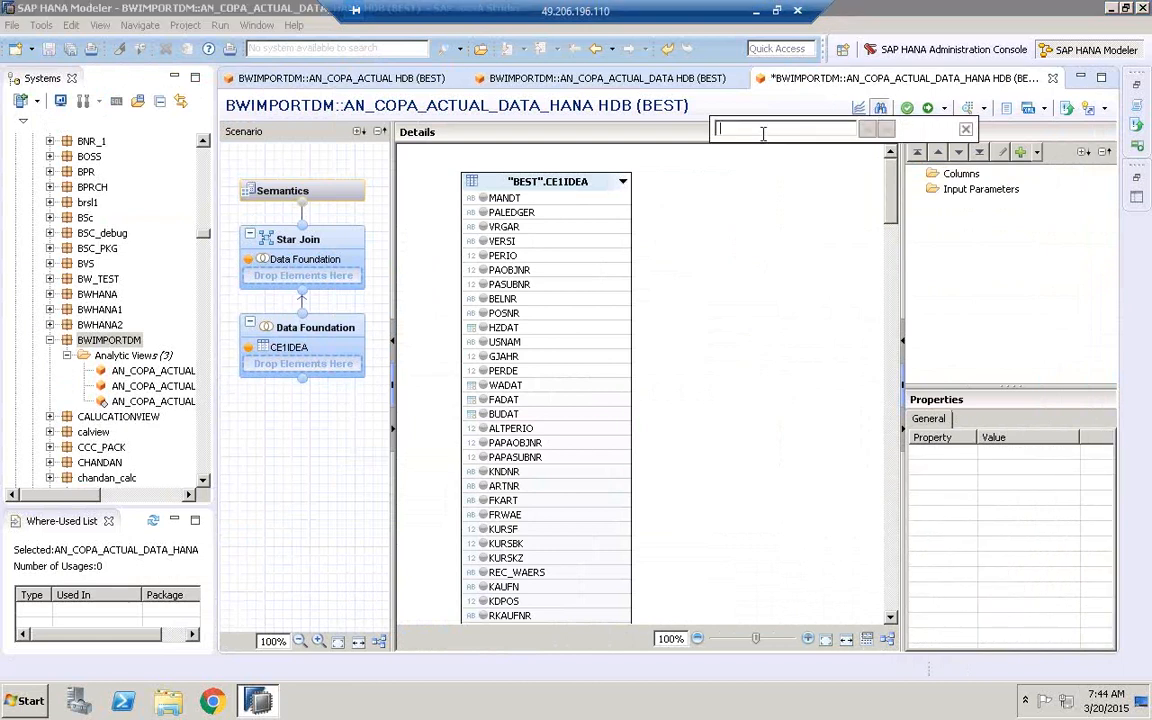
{"action": "type", "text": "KNDNR"}
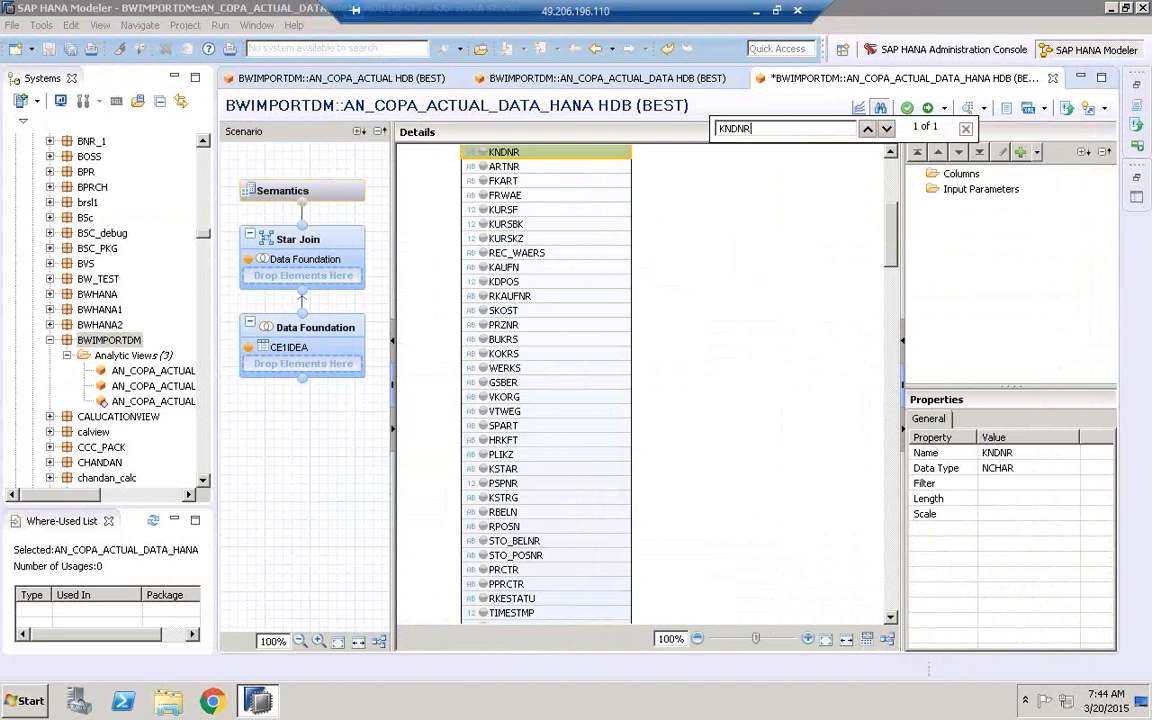
{"action": "left_click", "coordinate": [484, 155]}
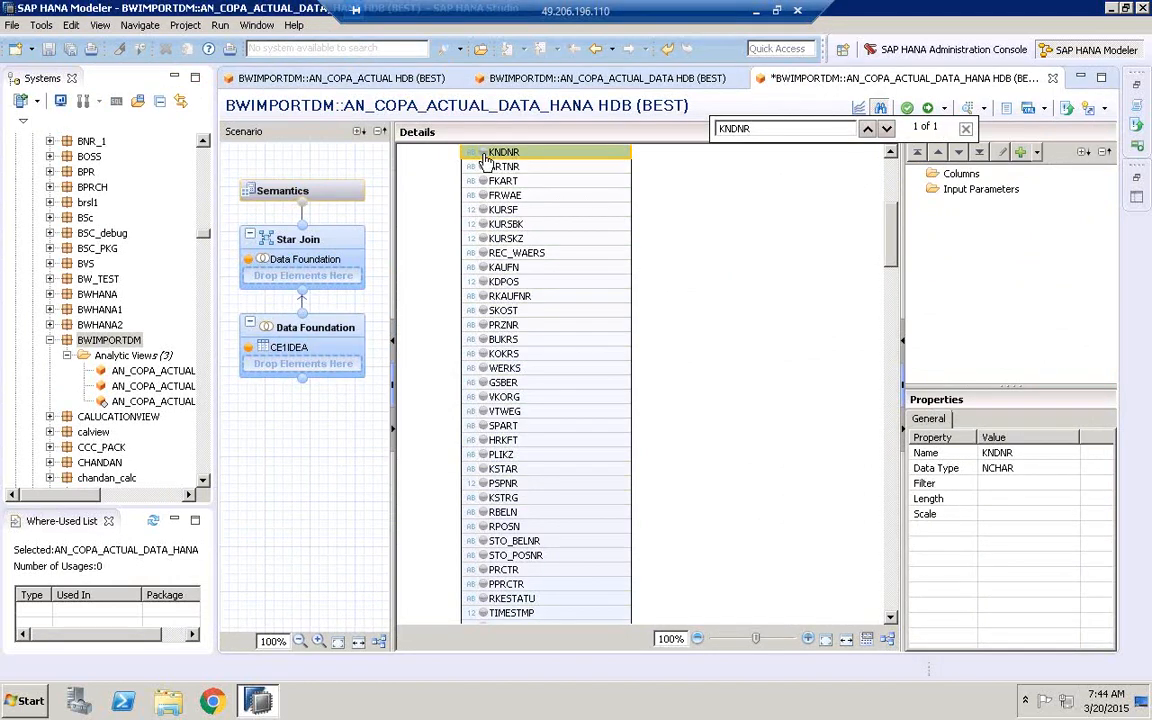
{"action": "left_click", "coordinate": [483, 153]}
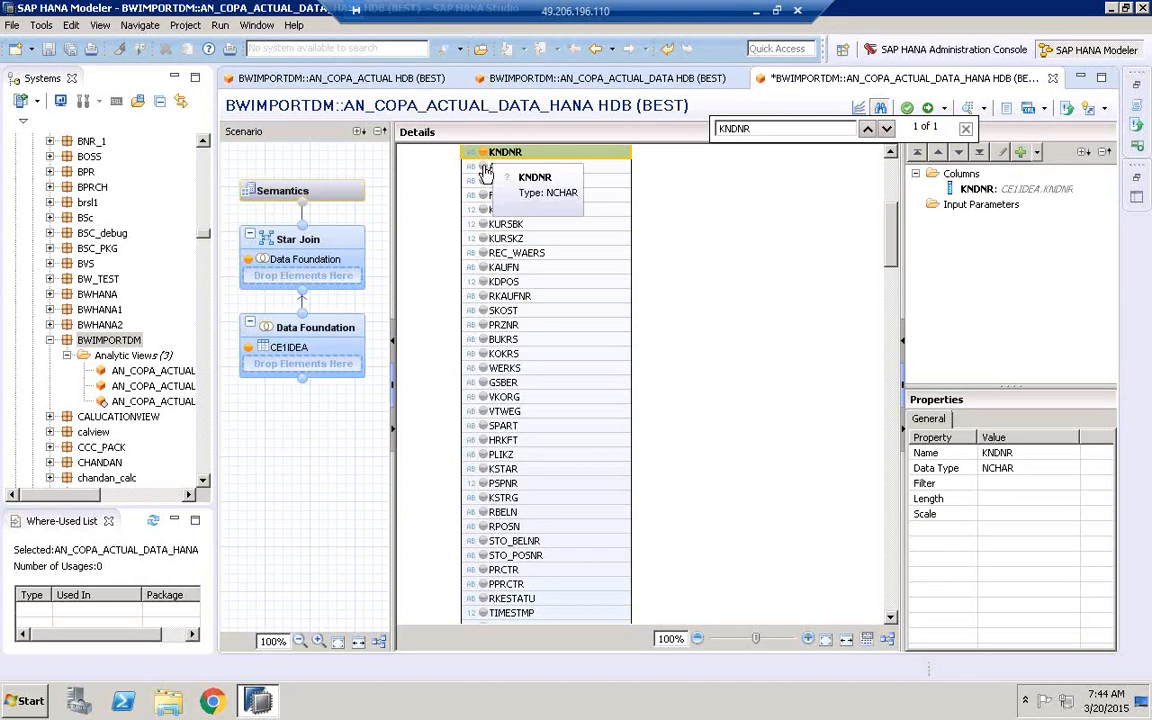
{"action": "left_click", "coordinate": [483, 167]}
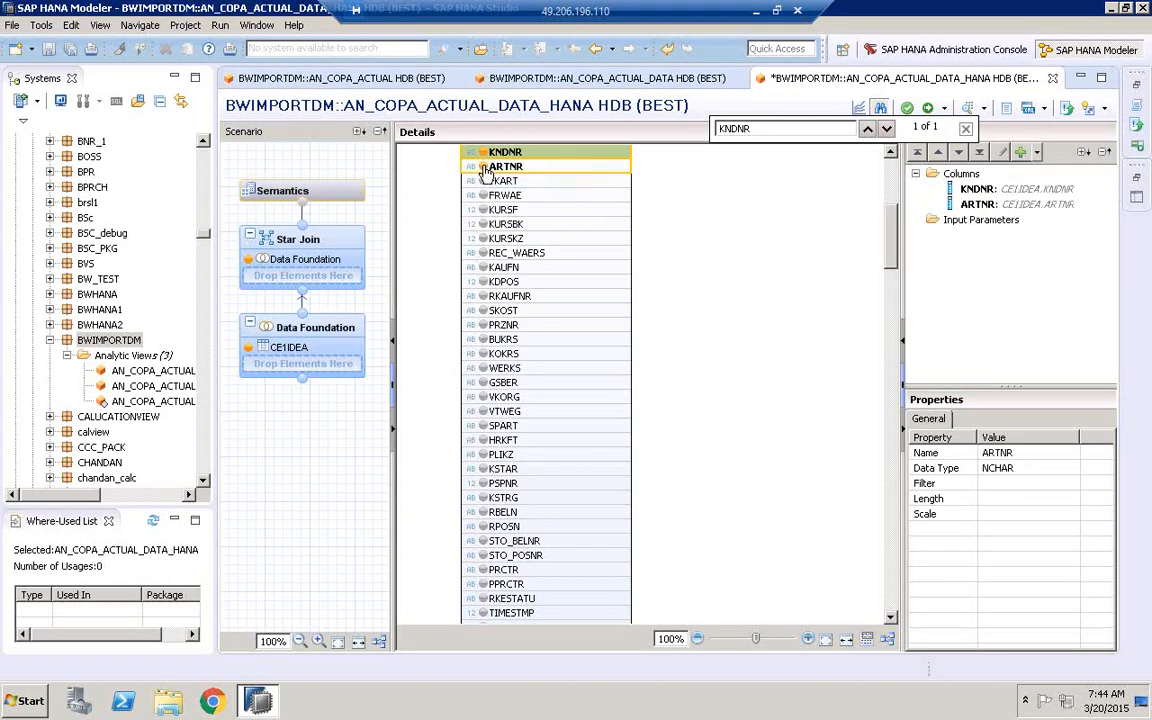
Find the BUKRS column in the CE1IDEA table and add it to the output.
{"action": "left_click", "coordinate": [765, 137]}
{"action": "key", "text": "BackSpace"}
{"action": "key", "text": "BackSpace"}
{"action": "key", "text": "BackSpace"}
{"action": "key", "text": "BackSpace"}
{"action": "key", "text": "BackSpace"}
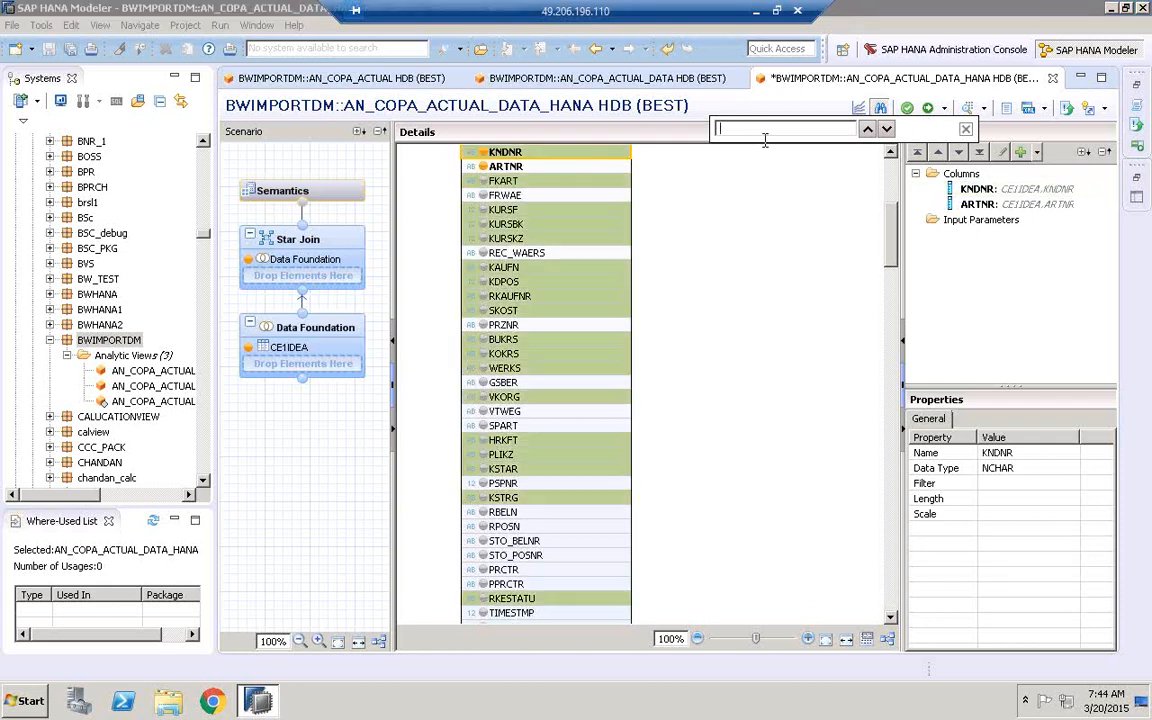
{"action": "type", "text": "BUKRS"}
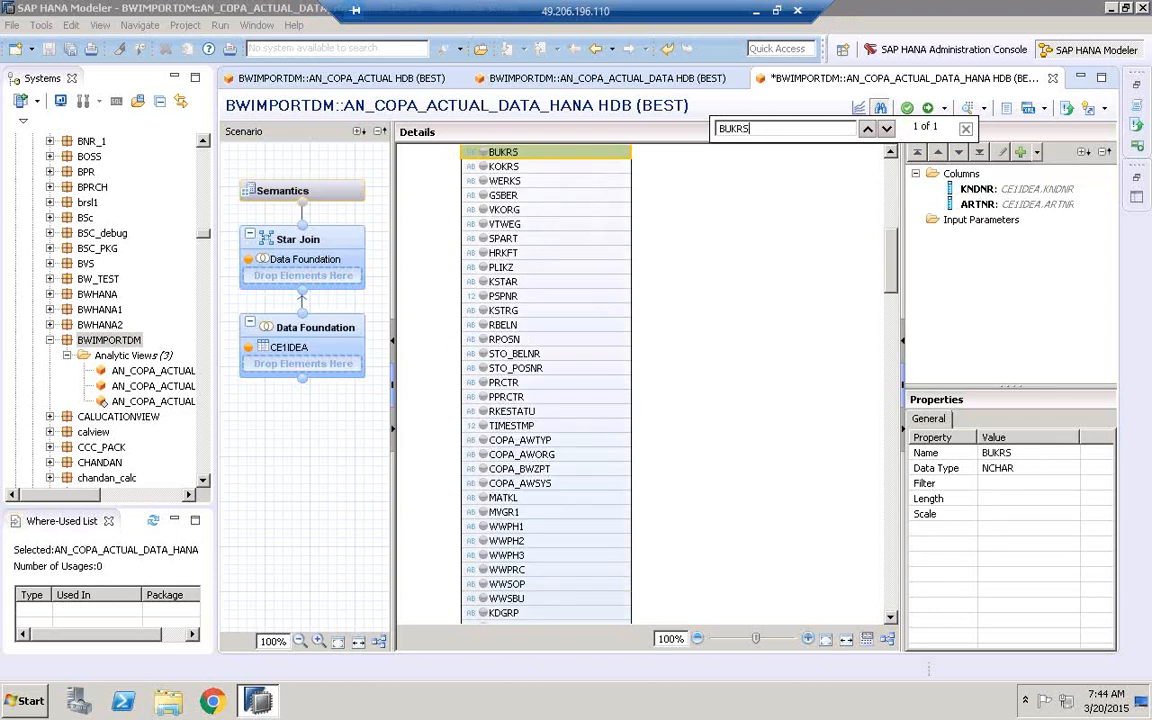
{"action": "left_click", "coordinate": [484, 153]}
Find the VV010 column in the CE1IDEA table and add VV010 and VV070 to the output.
{"action": "left_click", "coordinate": [794, 131]}
{"action": "key", "text": "BackSpace"}
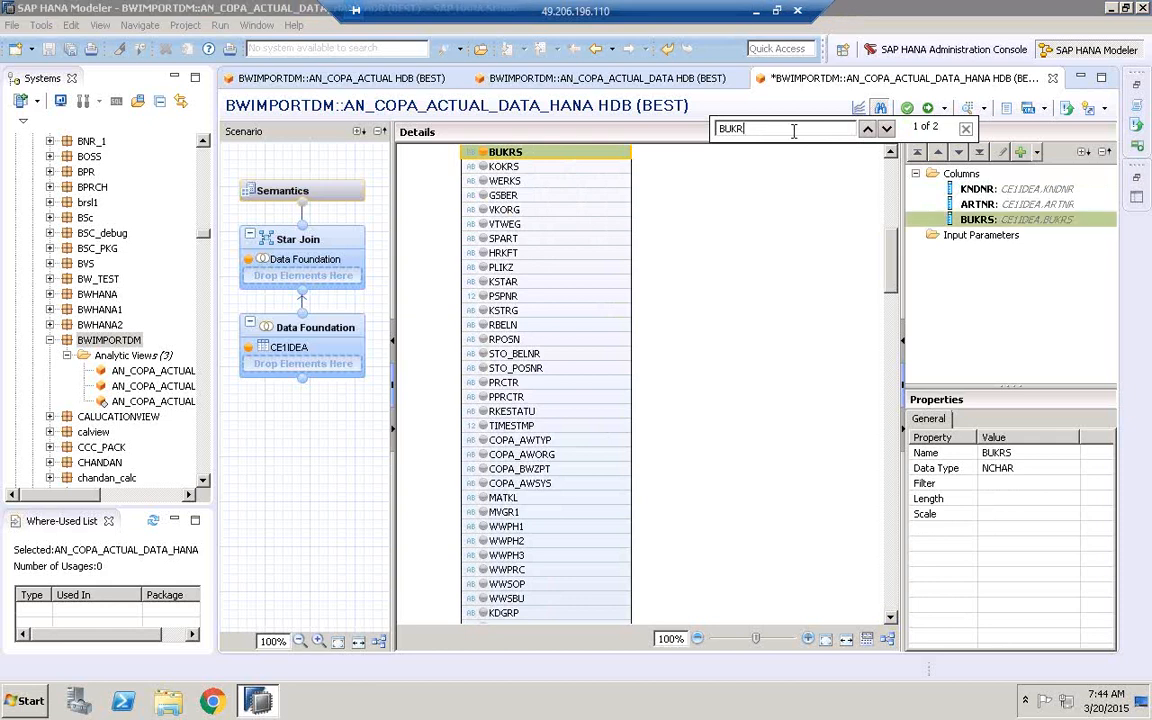
{"action": "key", "text": "BackSpace"}
{"action": "key", "text": "BackSpace"}
{"action": "key", "text": "BackSpace"}
{"action": "key", "text": "BackSpace"}
{"action": "type", "text": "VV010"}
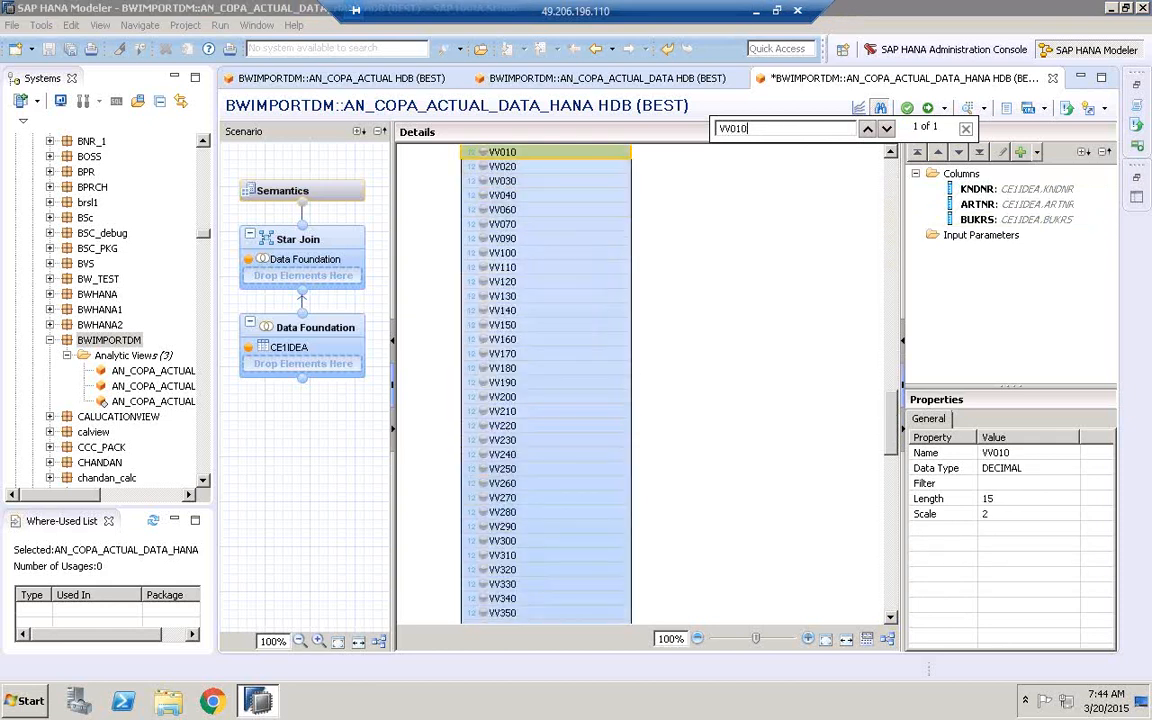
{"action": "left_click", "coordinate": [484, 154]}
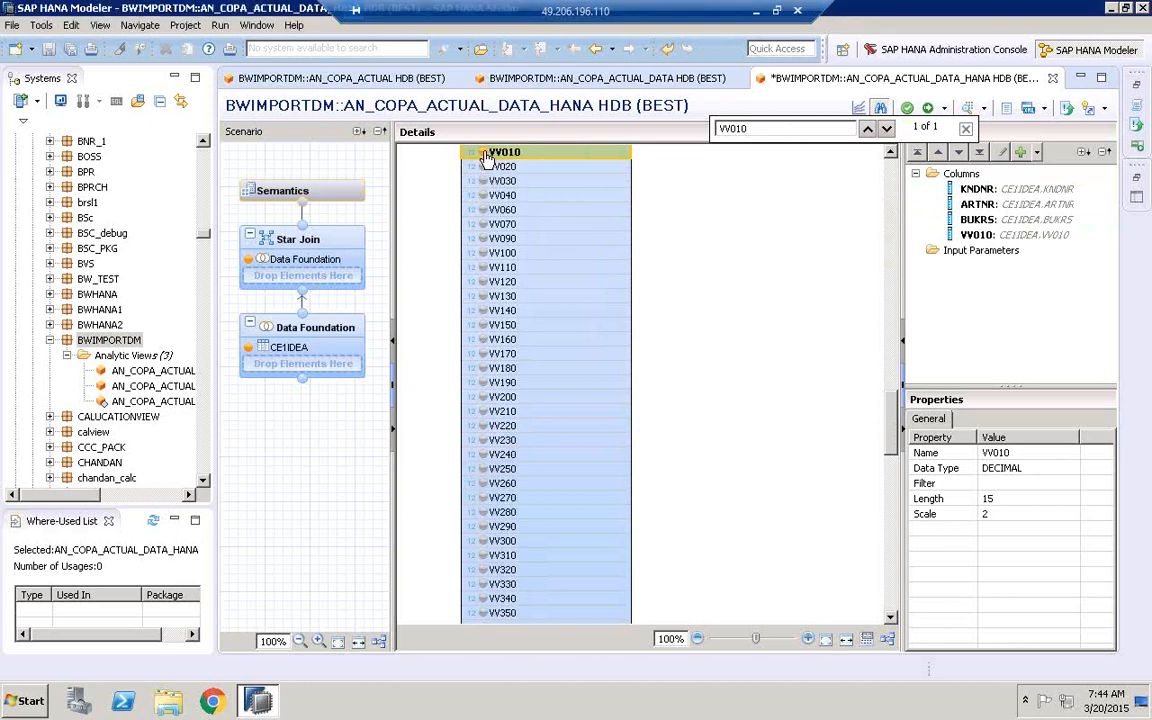
{"action": "left_click", "coordinate": [484, 228]}
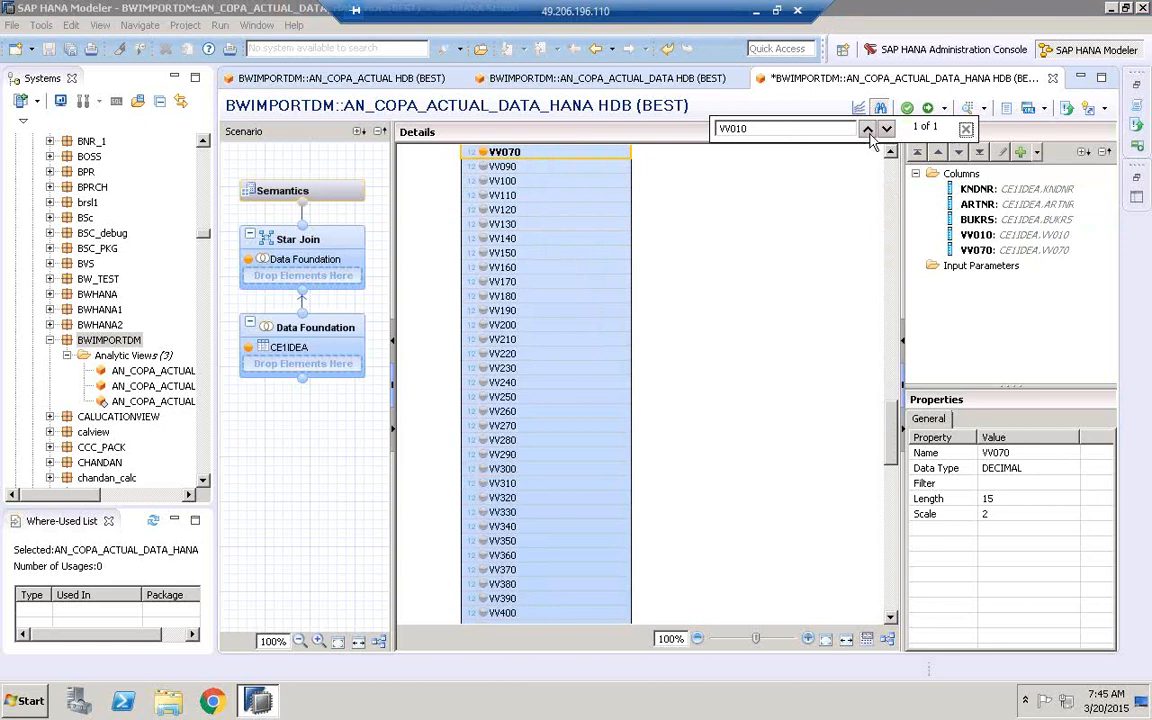
Clear the column search term and close the search.
{"action": "key", "text": "BackSpace"}
{"action": "key", "text": "BackSpace"}
{"action": "key", "text": "BackSpace"}
{"action": "key", "text": "BackSpace"}
{"action": "key", "text": "BackSpace"}
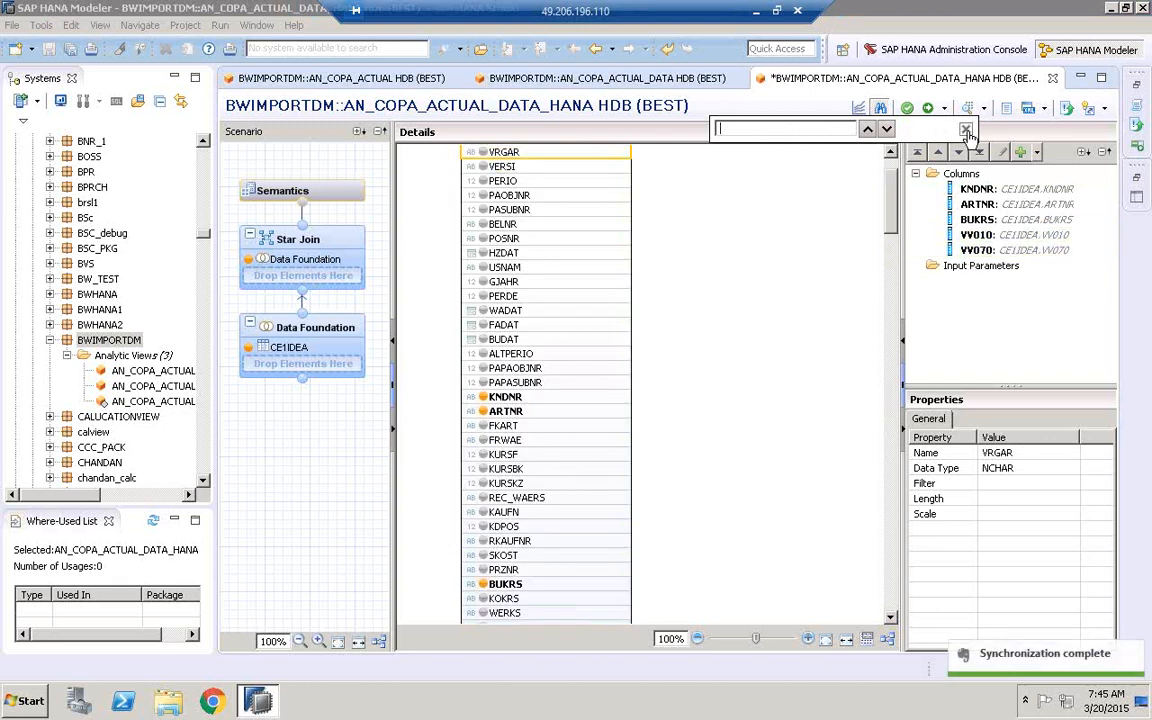
{"action": "left_click", "coordinate": [967, 131]}
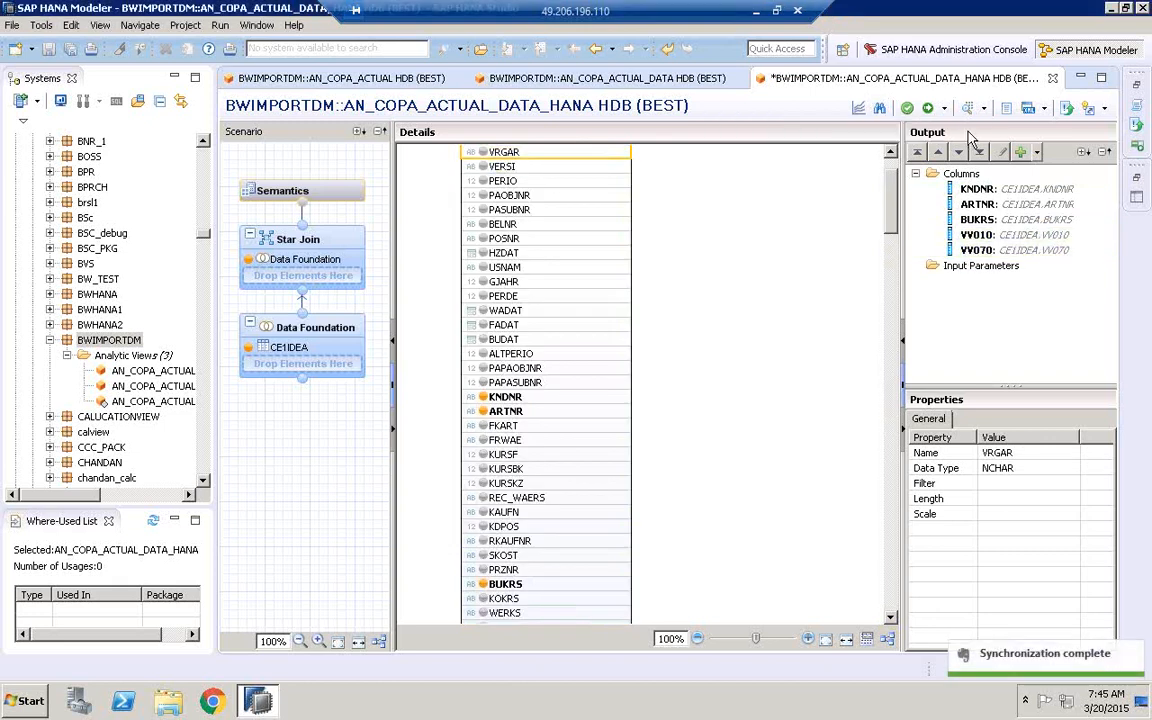
Check the columns passed to the Star Join, widen the Systems area and return to the Data Foundation.
{"action": "left_click", "coordinate": [314, 245]}
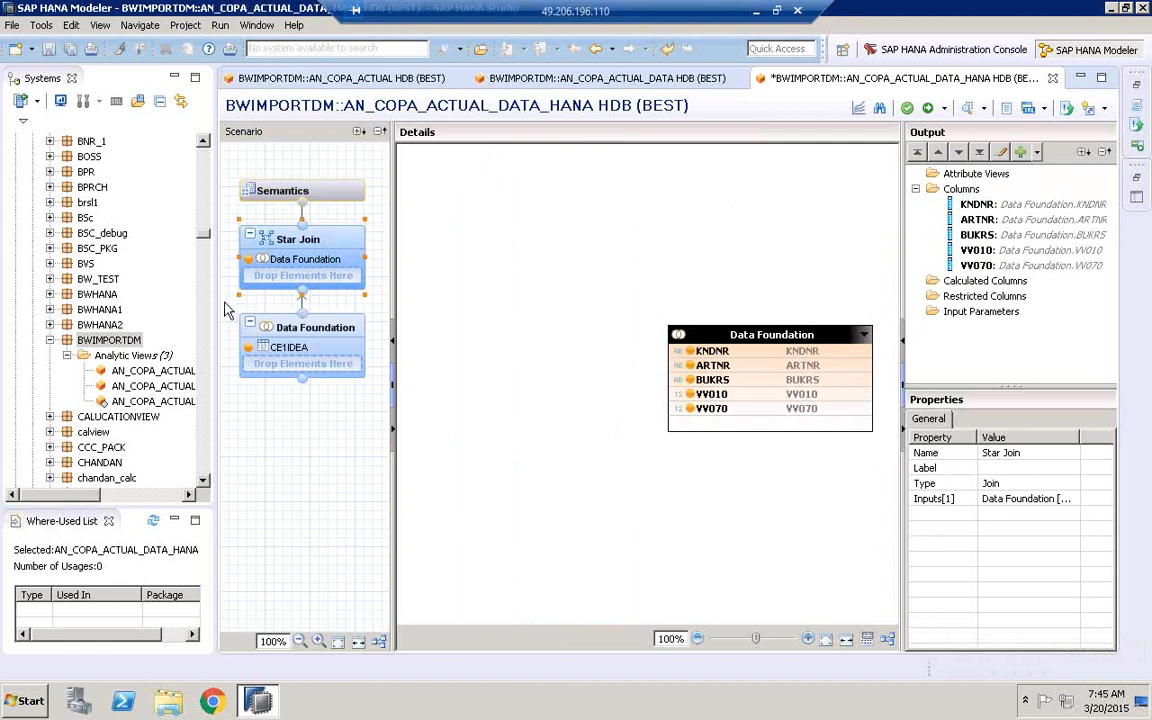
{"action": "left_click_drag", "start_coordinate": [221, 309], "coordinate": [290, 306]}
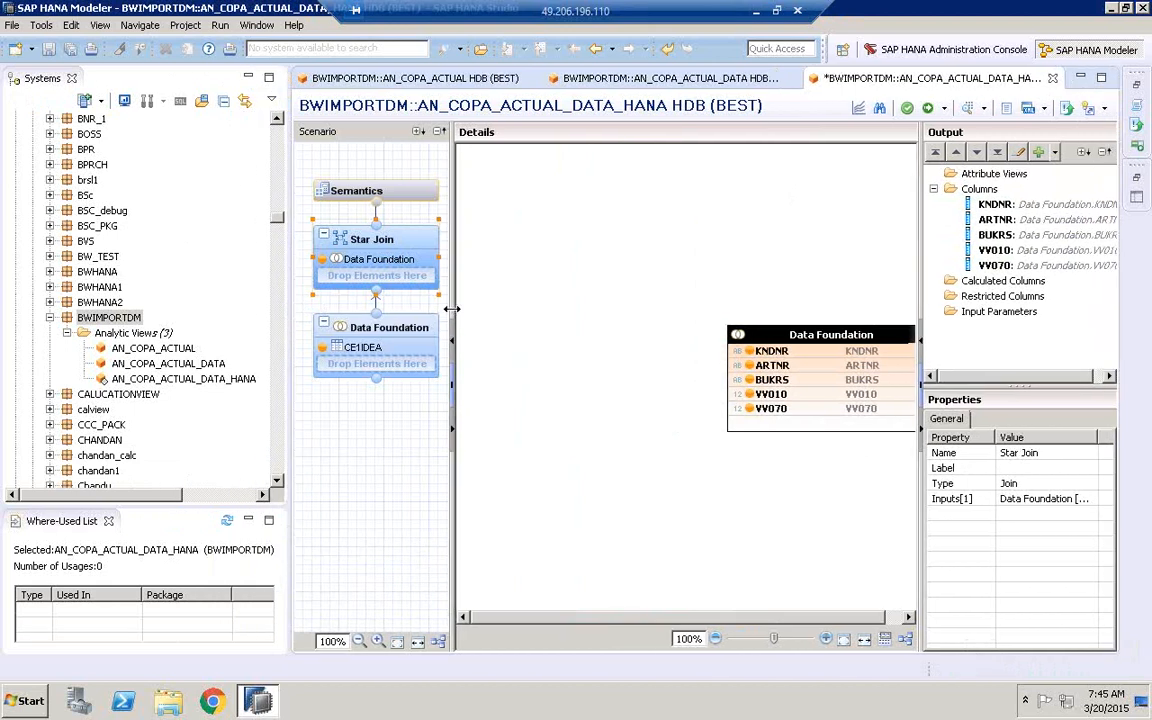
{"action": "left_click_drag", "start_coordinate": [452, 309], "coordinate": [494, 309]}
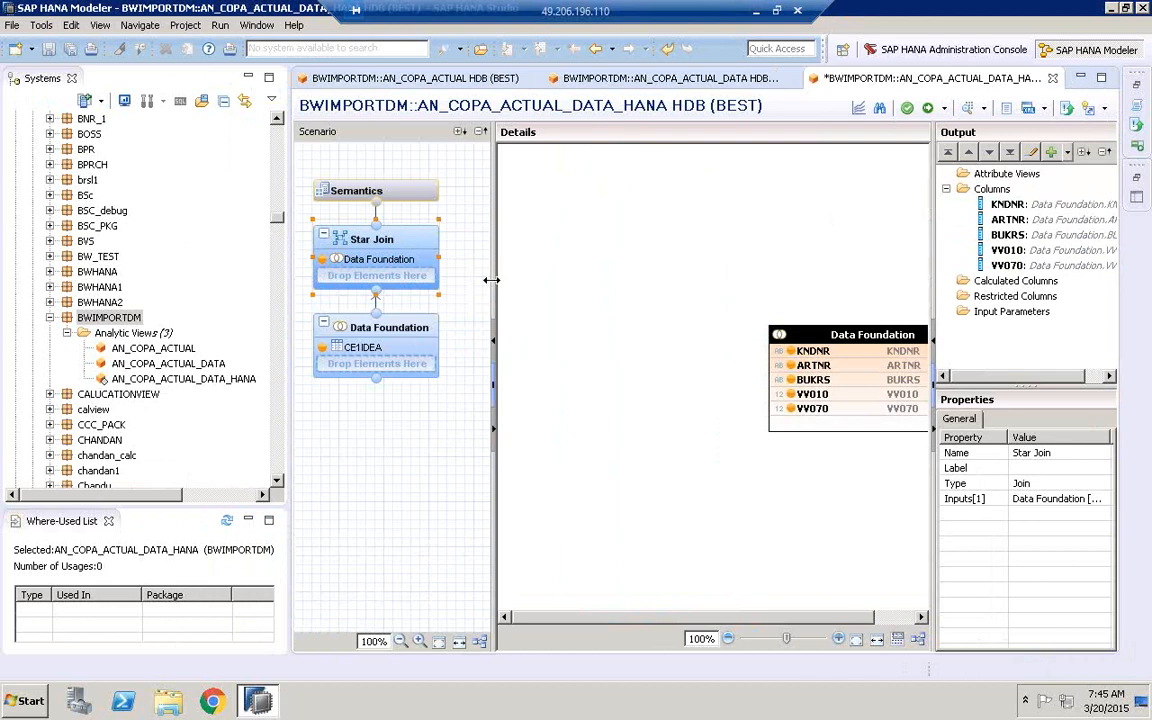
{"action": "left_click_drag", "start_coordinate": [490, 280], "coordinate": [450, 280]}
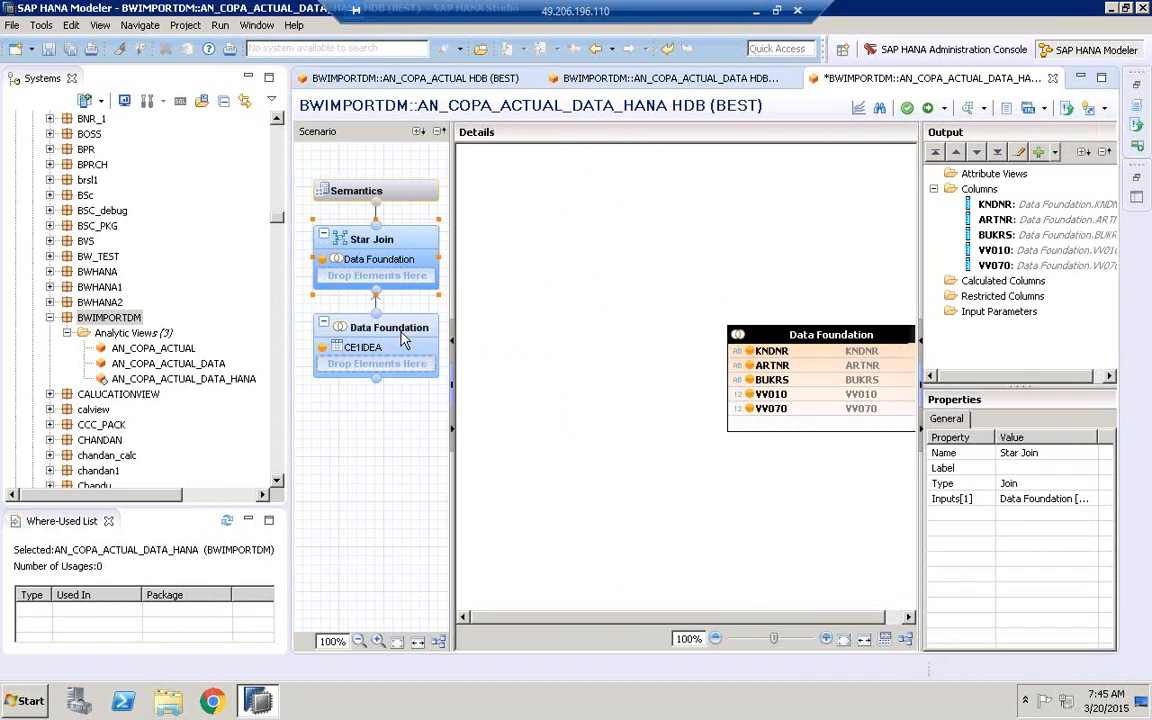
{"action": "left_click", "coordinate": [385, 326]}
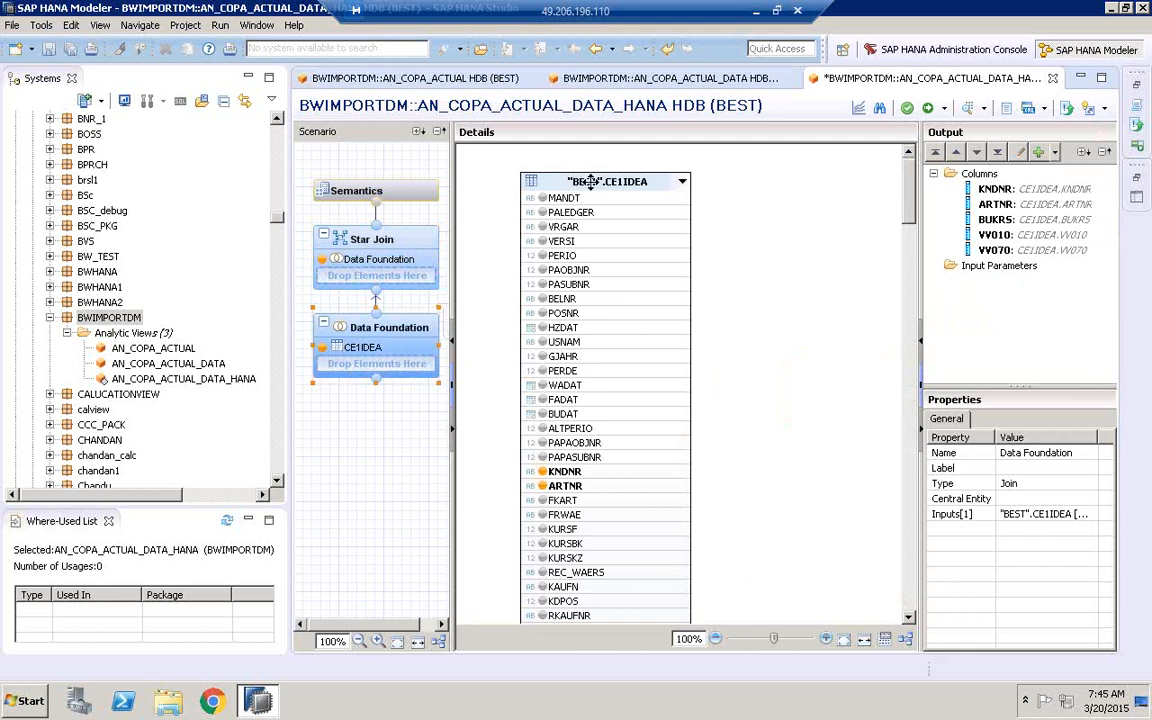
Start a new attribute view in the BWIMPORTDM package and name it AT_CUSTOMER.
{"action": "left_click", "coordinate": [134, 325]}
{"action": "right_click", "coordinate": [135, 321]}
{"action": "mouse_move", "coordinate": [217, 362]}
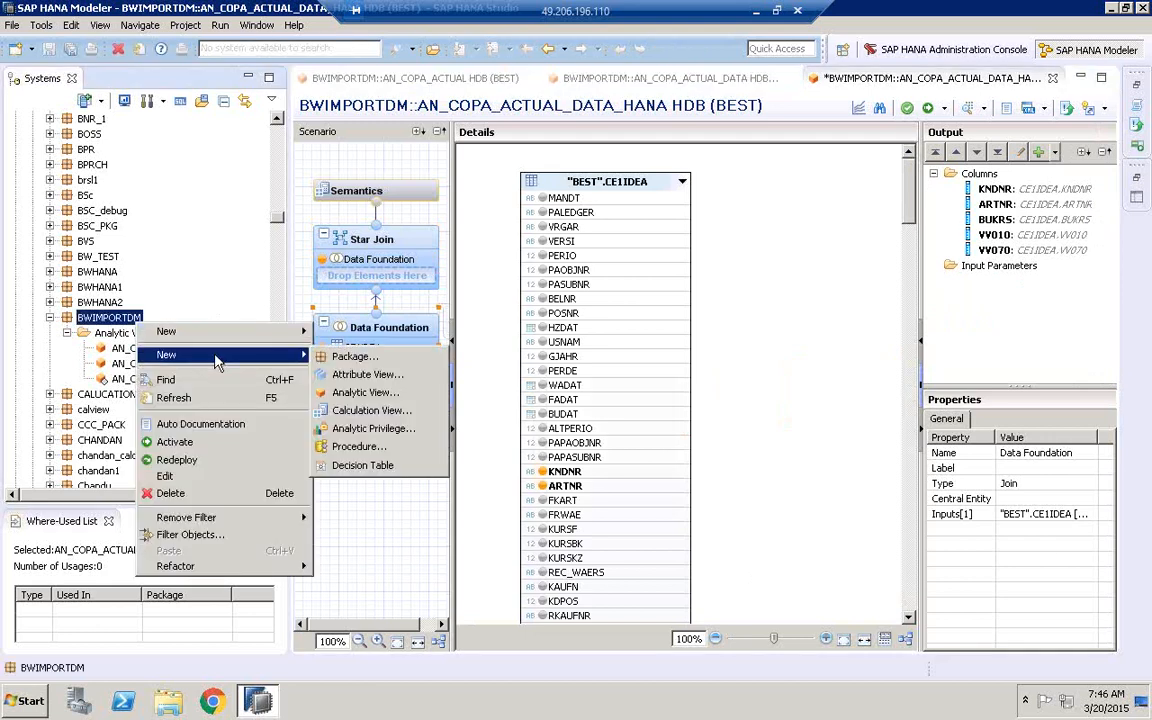
{"action": "left_click", "coordinate": [370, 374]}
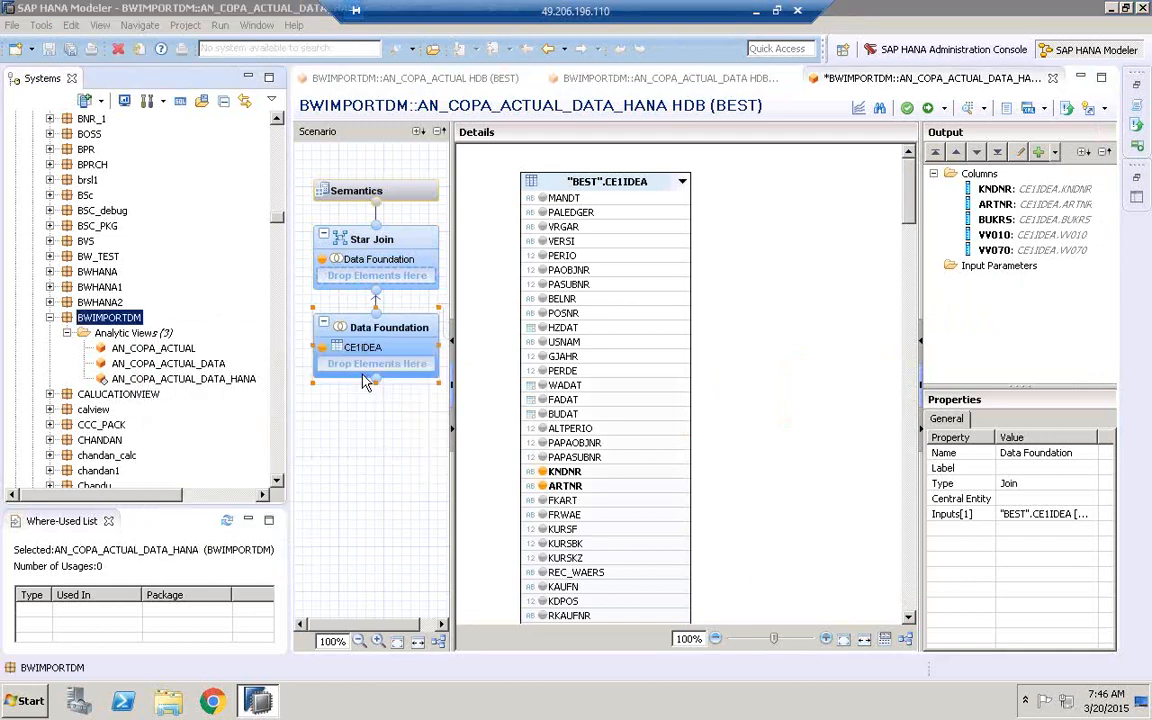
{"action": "type", "text": "AT_CUSTOMER"}
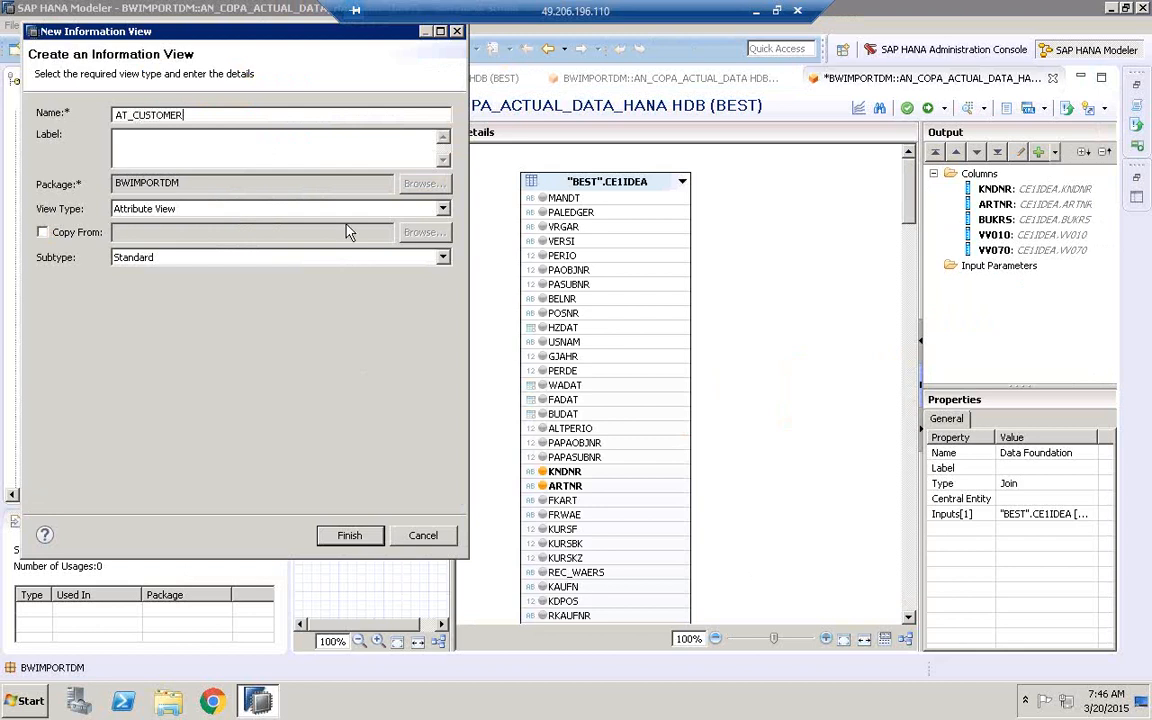
Label the new attribute view CUSTOMER and create it.
{"action": "key", "text": "Tab"}
{"action": "left_click", "coordinate": [135, 137]}
{"action": "key", "text": "BackSpace"}
{"action": "key", "text": "BackSpace"}
{"action": "key", "text": "BackSpace"}
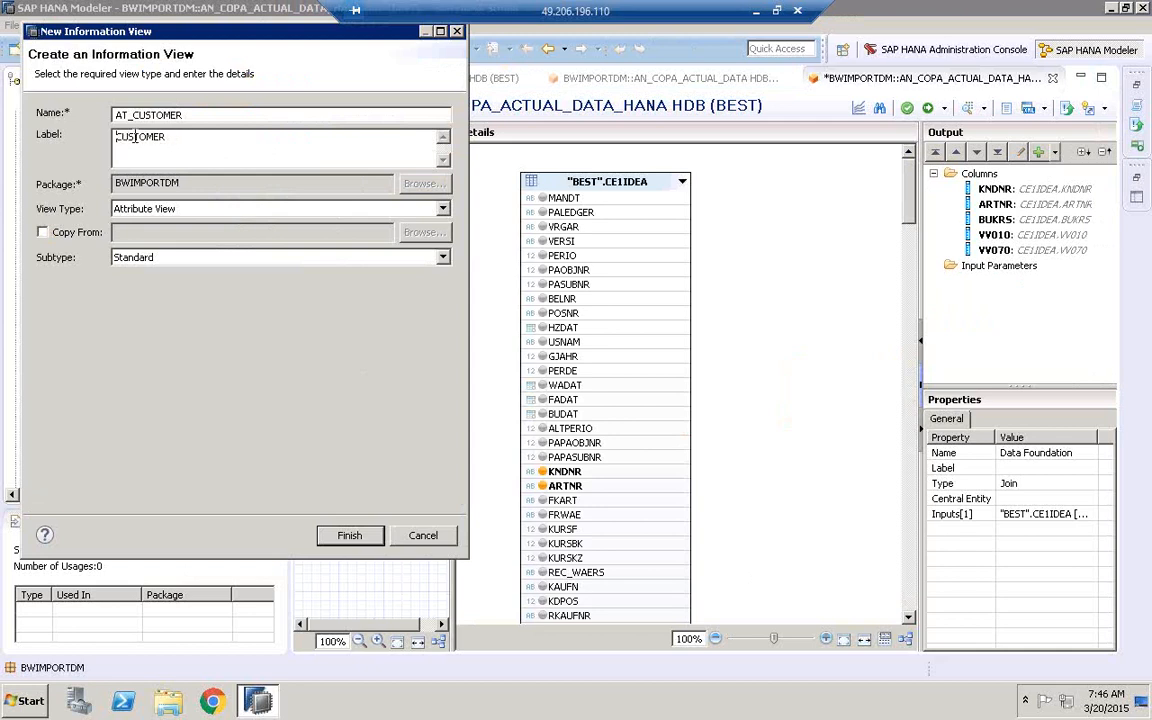
{"action": "left_click", "coordinate": [349, 535]}
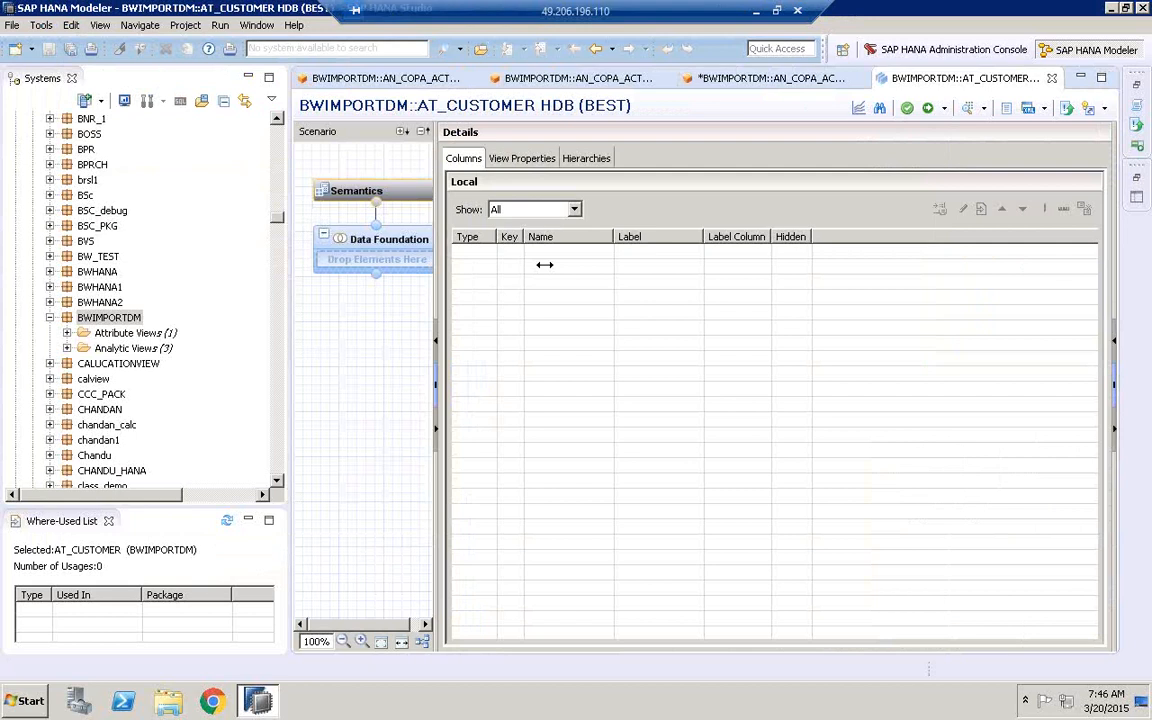
Widen the scenario area and add the KNA1 table from the BEST schema to the AT_CUSTOMER data foundation.
{"action": "left_click_drag", "start_coordinate": [544, 264], "coordinate": [550, 264]}
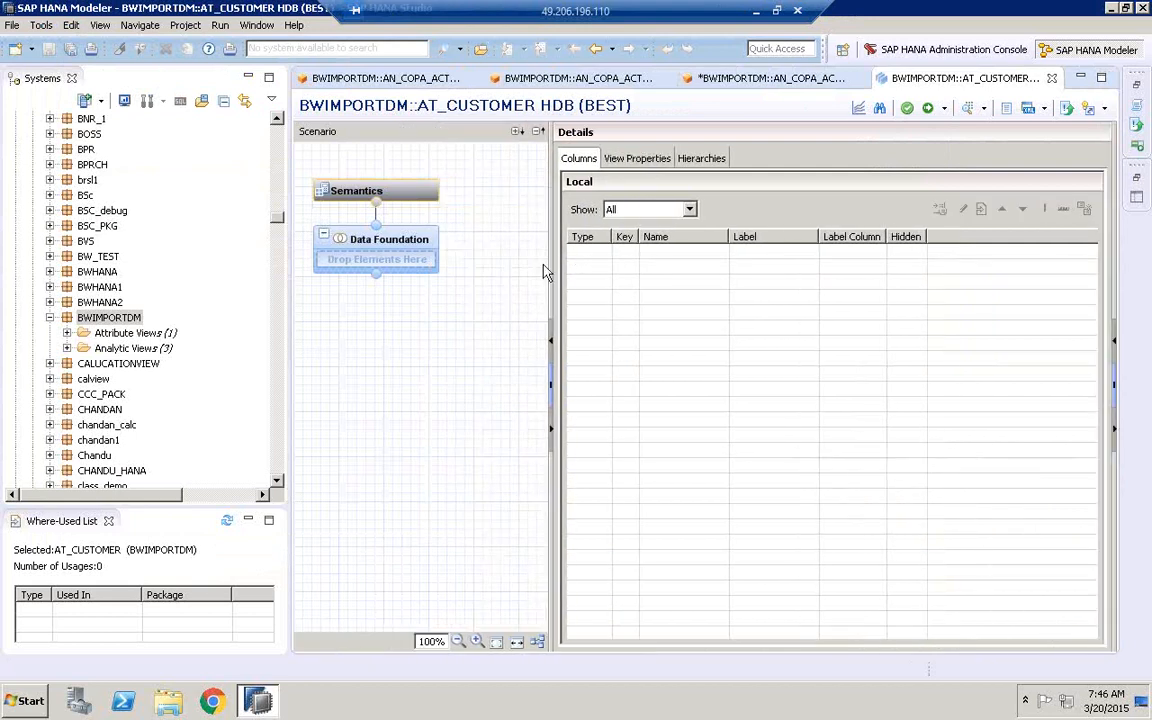
{"action": "left_click", "coordinate": [455, 237]}
{"action": "type", "text": "KNA1"}
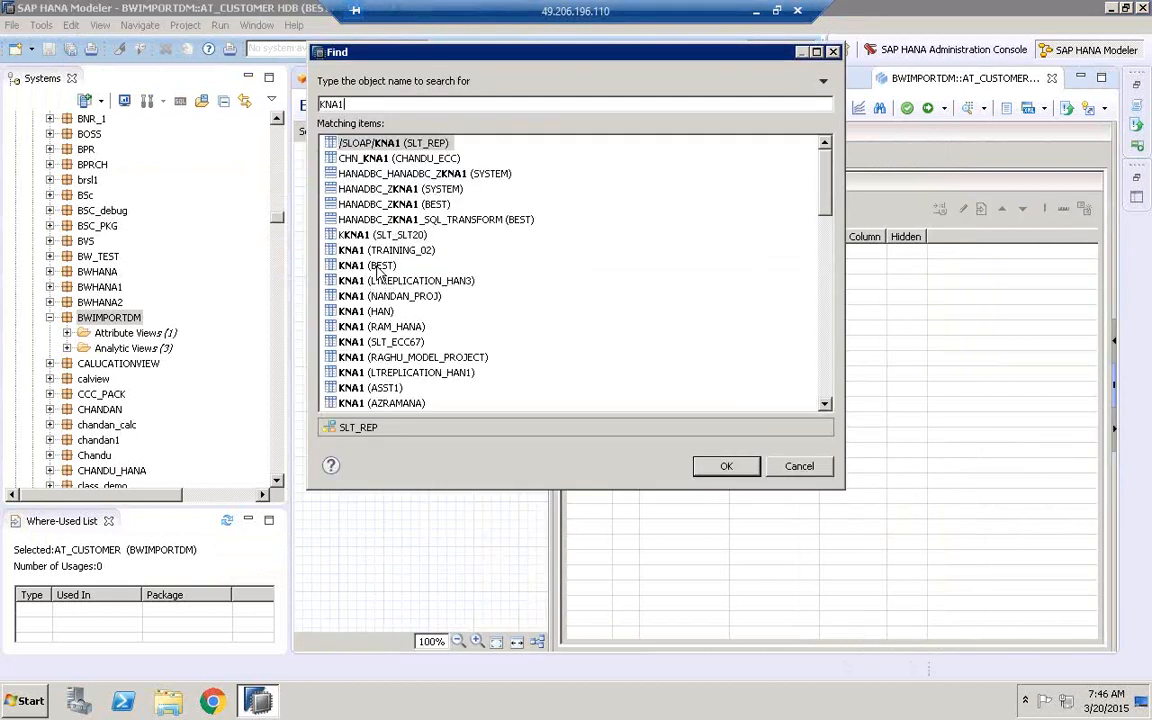
{"action": "left_click", "coordinate": [350, 265]}
{"action": "left_click", "coordinate": [726, 466]}
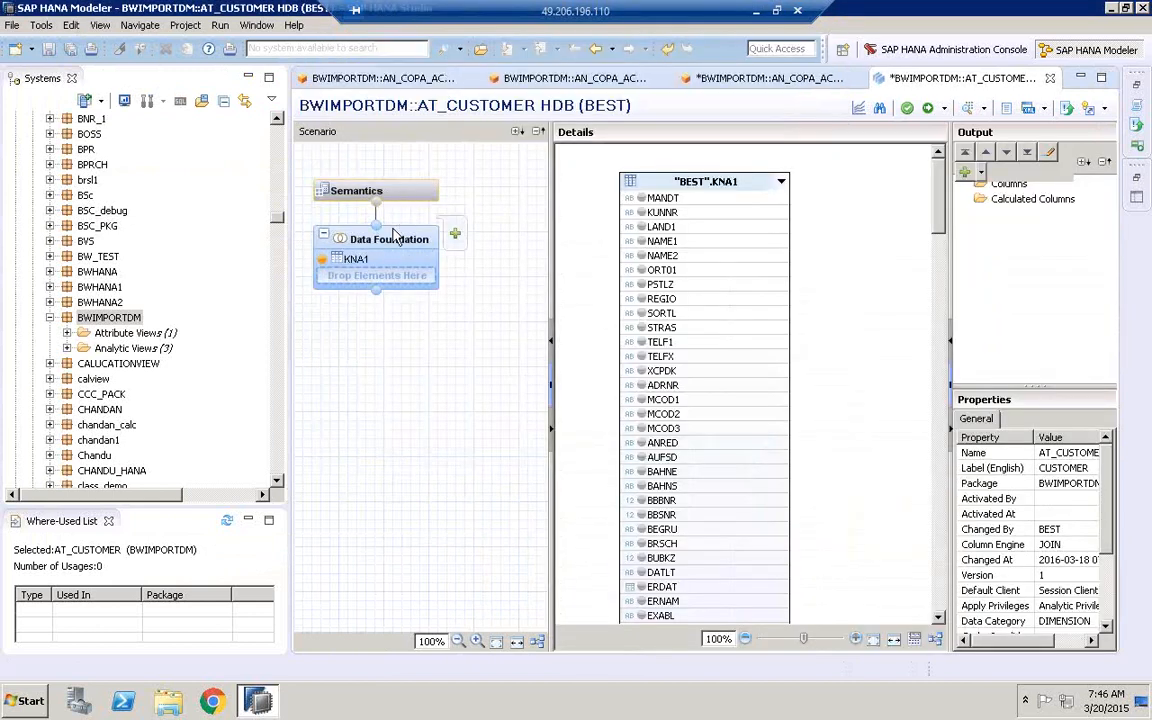
Add the T005T and T005U tables from the BEST schema to the data foundation.
{"action": "left_click", "coordinate": [453, 236]}
{"action": "type", "text": "T005T"}
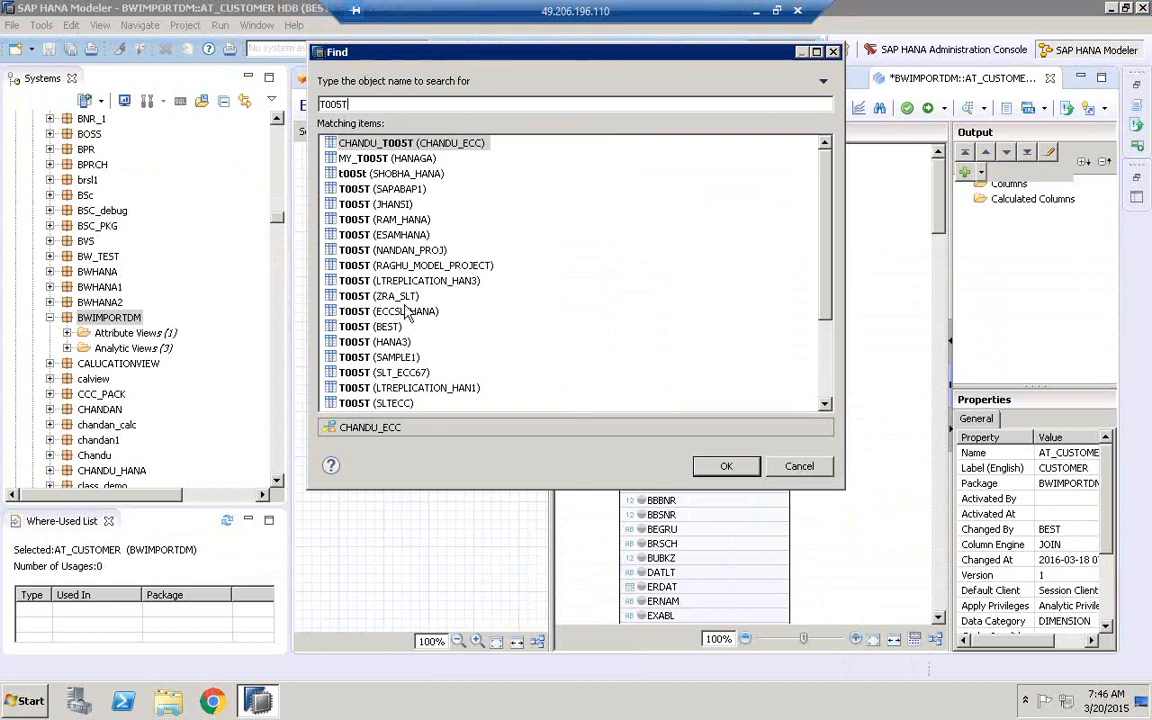
{"action": "left_click", "coordinate": [375, 327]}
{"action": "left_click", "coordinate": [726, 466]}
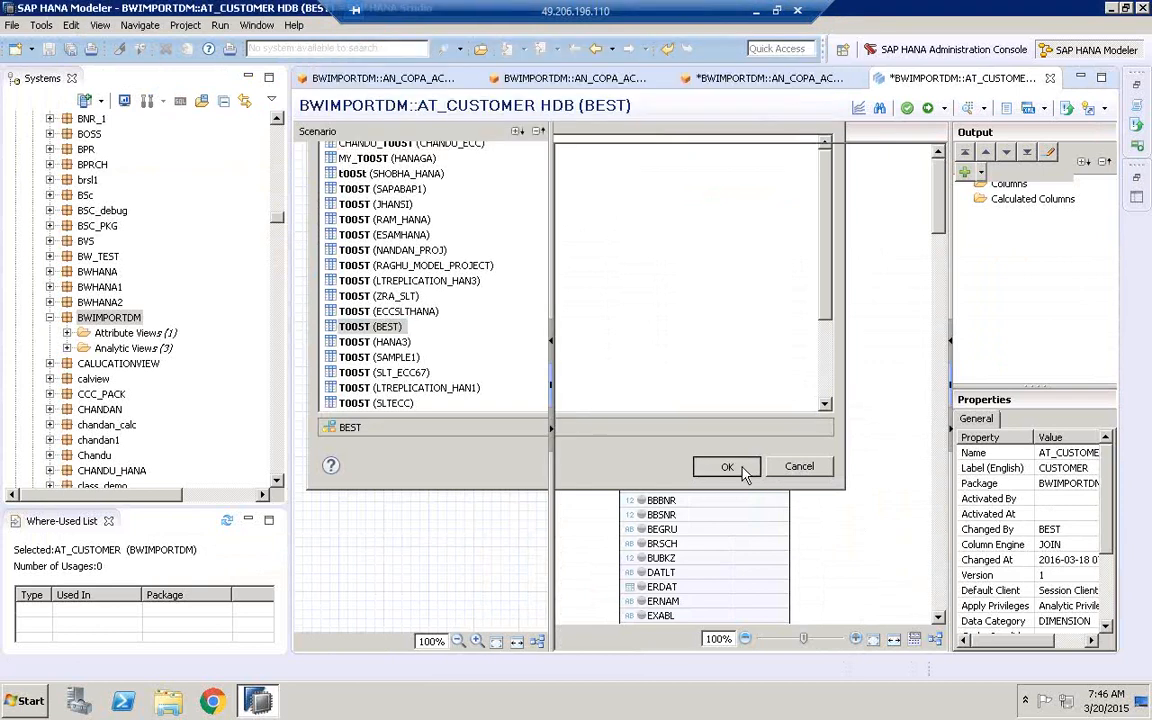
{"action": "left_click", "coordinate": [453, 238]}
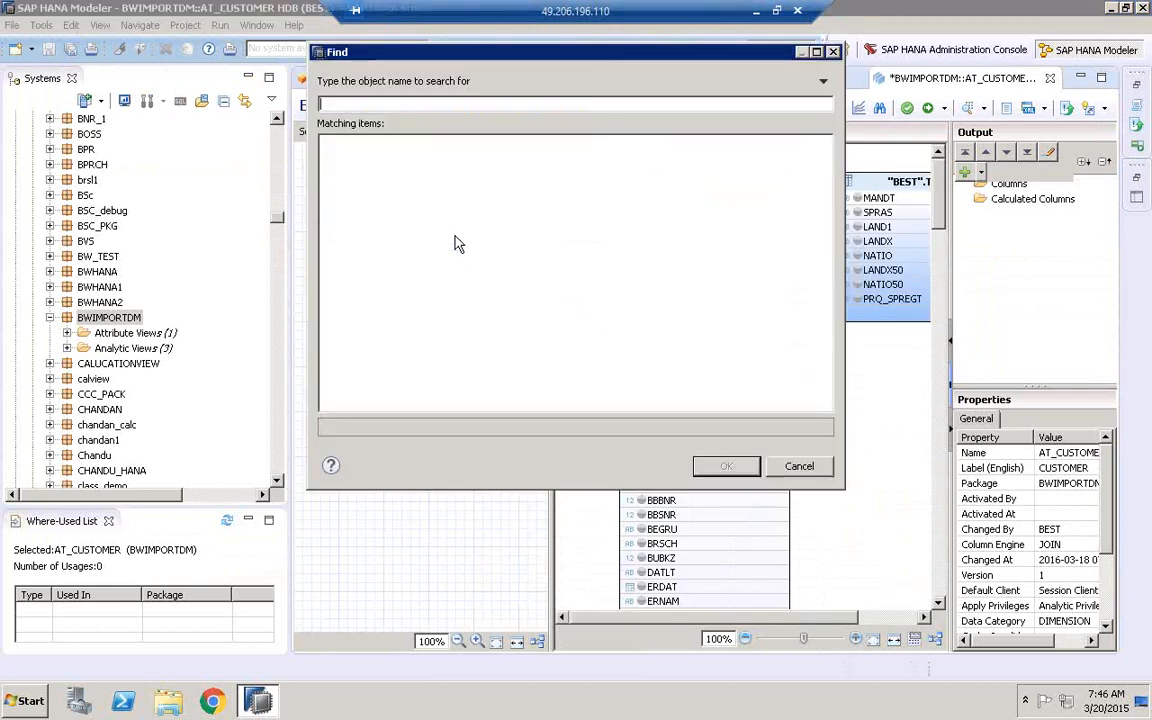
{"action": "type", "text": "T005U"}
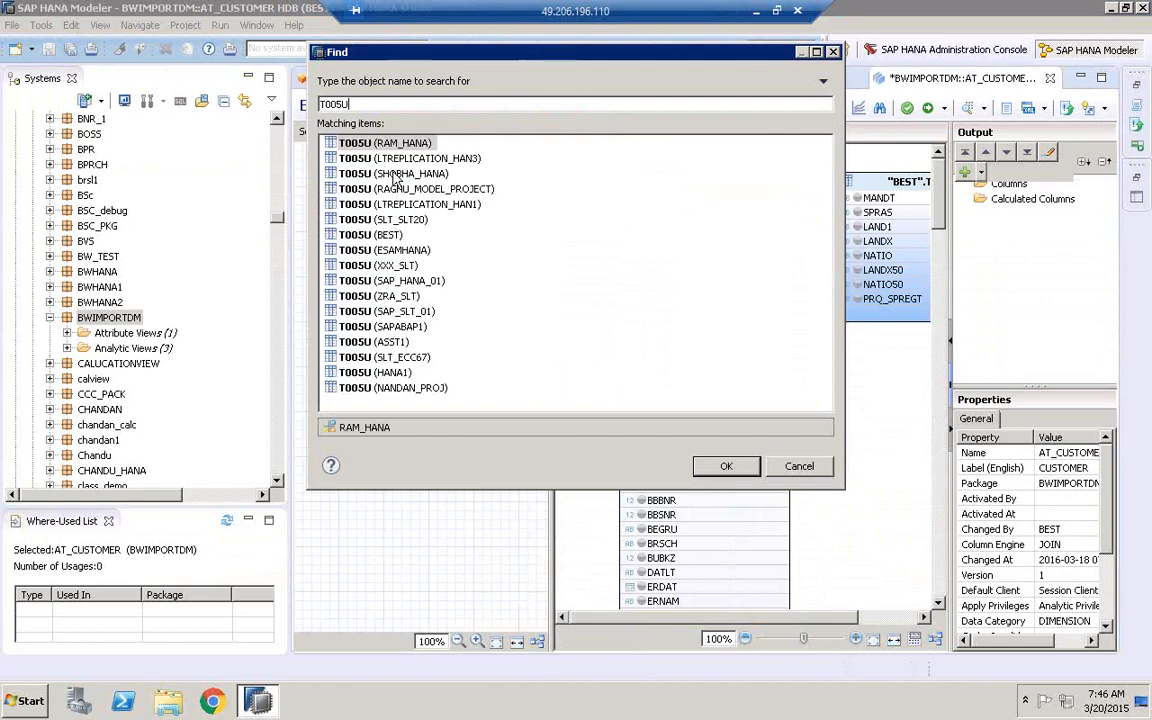
{"action": "left_click", "coordinate": [360, 234]}
{"action": "left_click", "coordinate": [728, 469]}
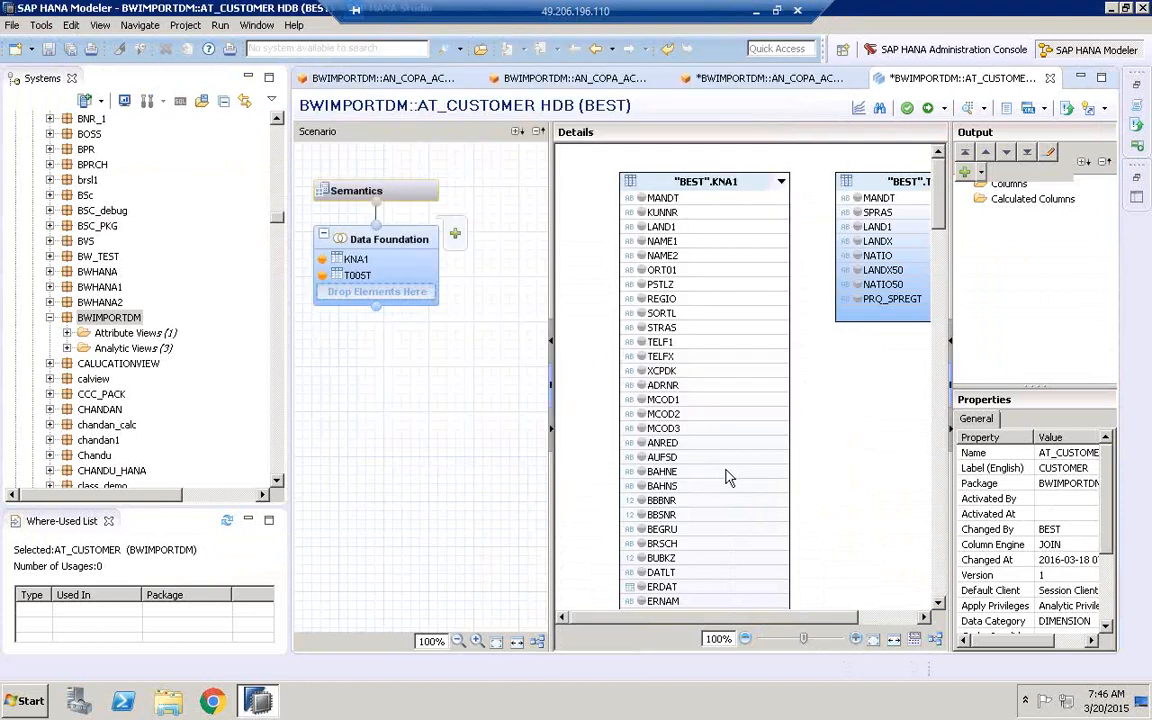
Enlarge the details area and arrange T005T beside KNA1 with T005U directly below T005T.
{"action": "left_click_drag", "start_coordinate": [285, 342], "coordinate": [180, 342]}
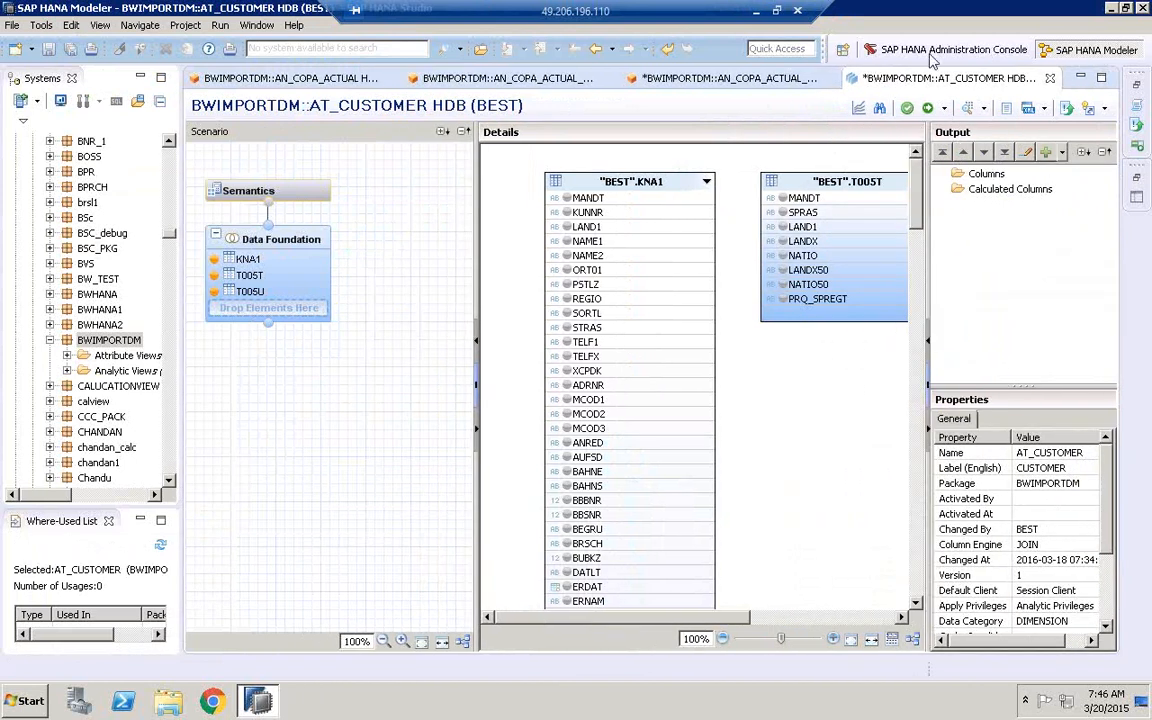
{"action": "left_click_drag", "start_coordinate": [477, 310], "coordinate": [310, 298]}
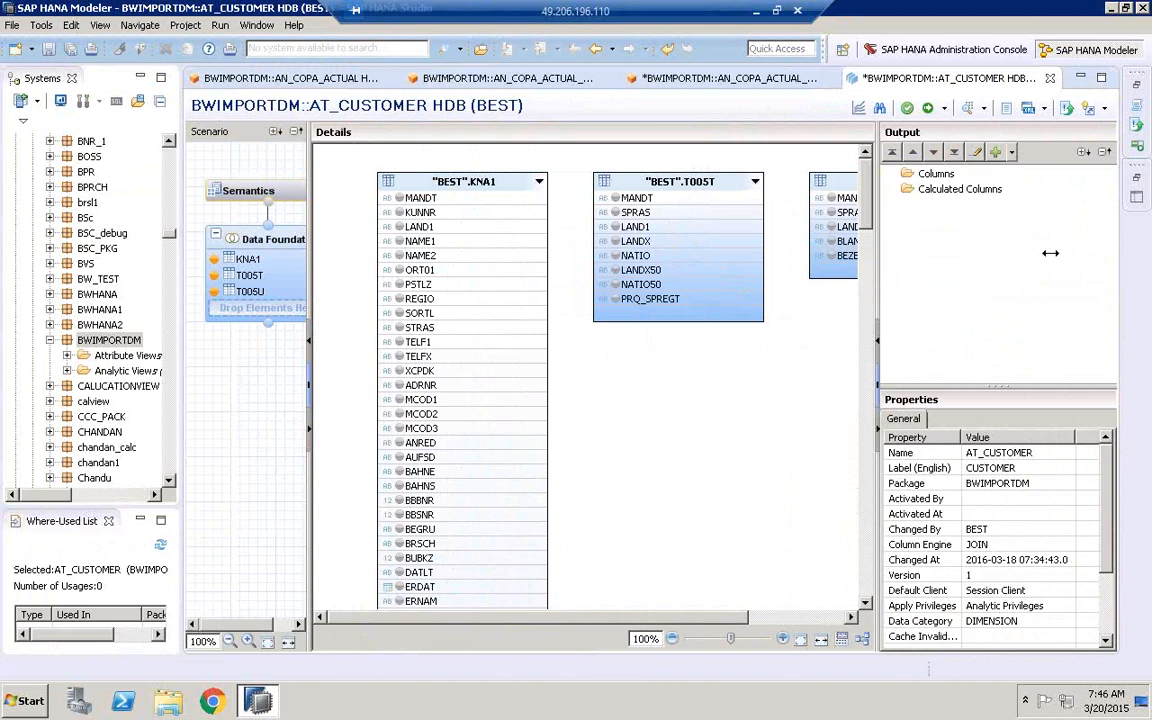
{"action": "left_click_drag", "start_coordinate": [879, 253], "coordinate": [1050, 253]}
{"action": "left_click_drag", "start_coordinate": [918, 186], "coordinate": [734, 520]}
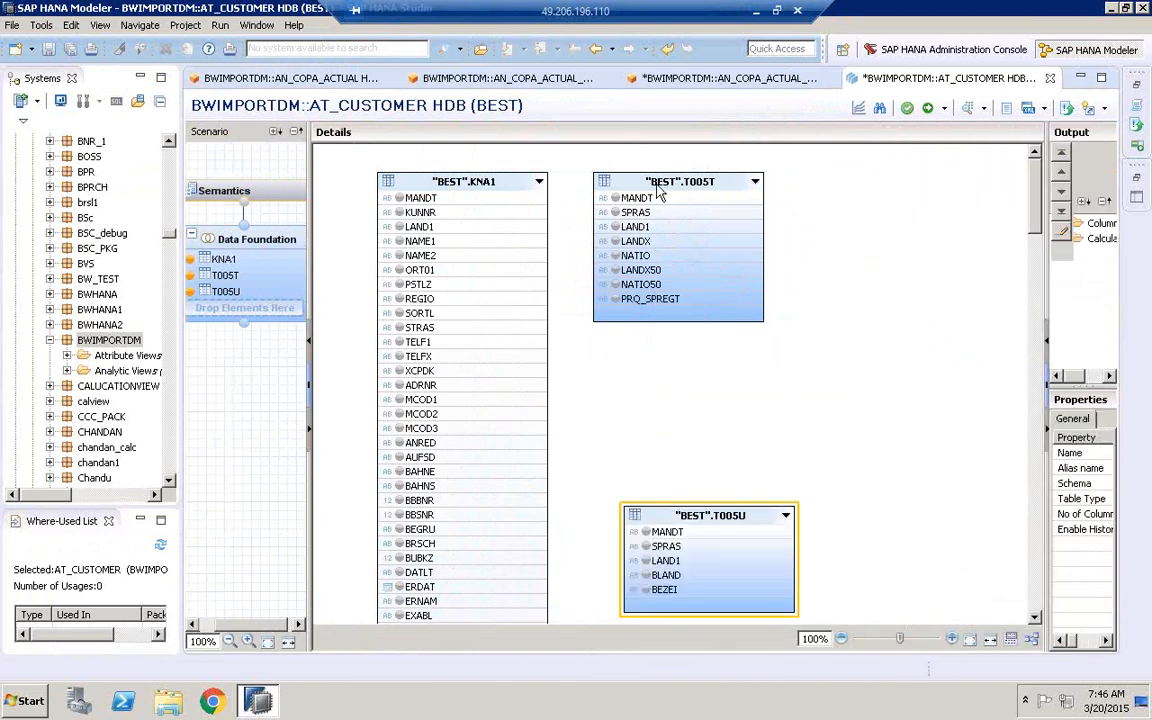
{"action": "left_click_drag", "start_coordinate": [658, 193], "coordinate": [703, 193]}
{"action": "left_click_drag", "start_coordinate": [700, 520], "coordinate": [725, 375]}
Join KNA1 LAND1 to LAND1 in both T005T and T005U, and KNA1 REGIO to T005U BLAND.
{"action": "left_click_drag", "start_coordinate": [517, 232], "coordinate": [657, 230]}
{"action": "left_click_drag", "start_coordinate": [545, 228], "coordinate": [663, 418]}
{"action": "left_click_drag", "start_coordinate": [523, 301], "coordinate": [680, 443]}
Set the LAND1 join between KNA1 and T005T to Text Join with SPRAS as the language column.
{"action": "left_click", "coordinate": [565, 228]}
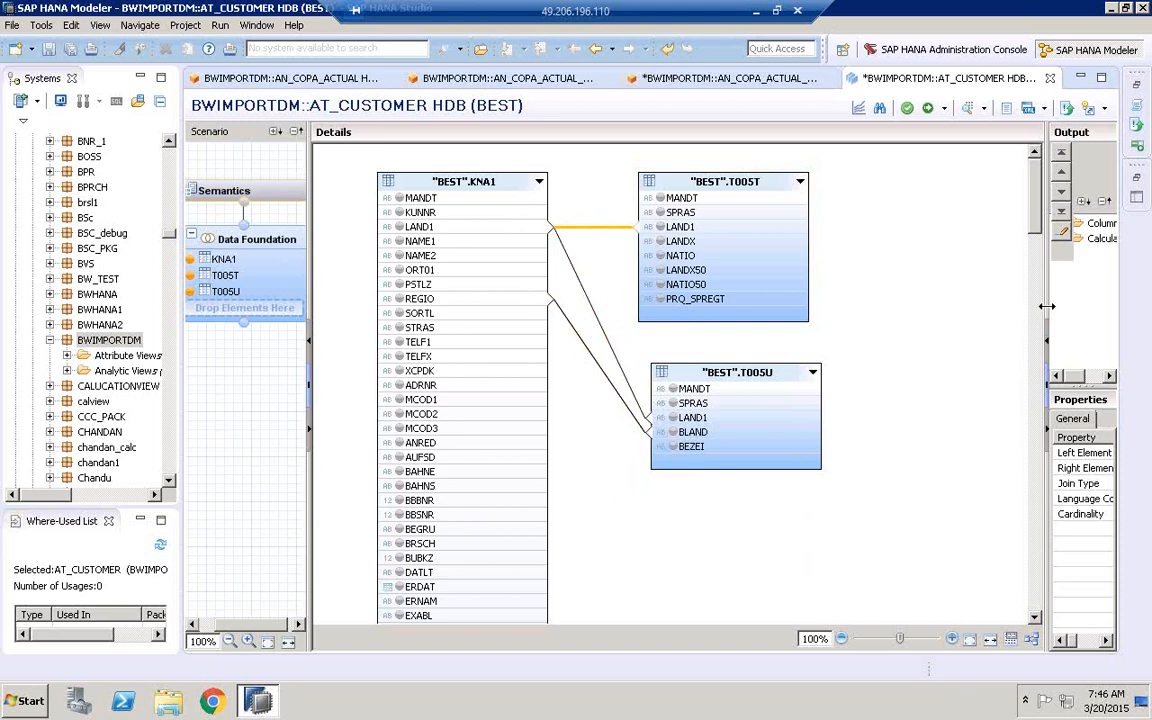
{"action": "left_click_drag", "start_coordinate": [1046, 306], "coordinate": [771, 306]}
{"action": "left_click", "coordinate": [953, 482]}
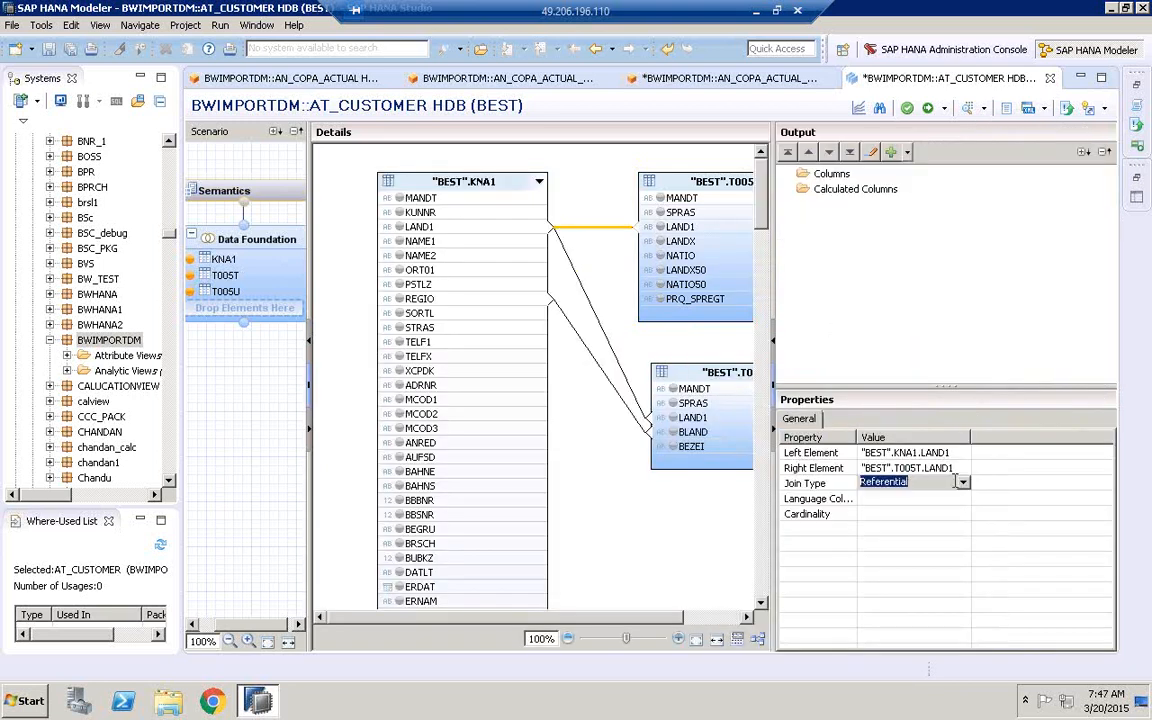
{"action": "left_click", "coordinate": [962, 482]}
{"action": "left_click", "coordinate": [895, 544]}
{"action": "left_click", "coordinate": [920, 499]}
{"action": "left_click", "coordinate": [962, 498]}
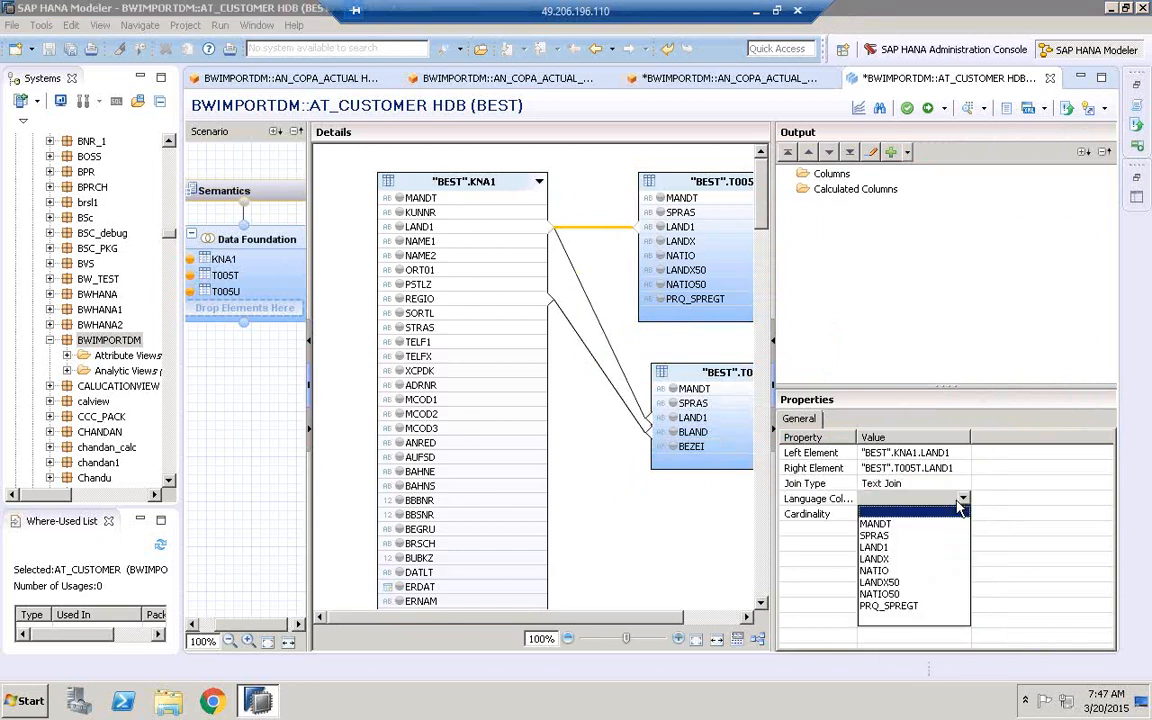
{"action": "left_click", "coordinate": [875, 535]}
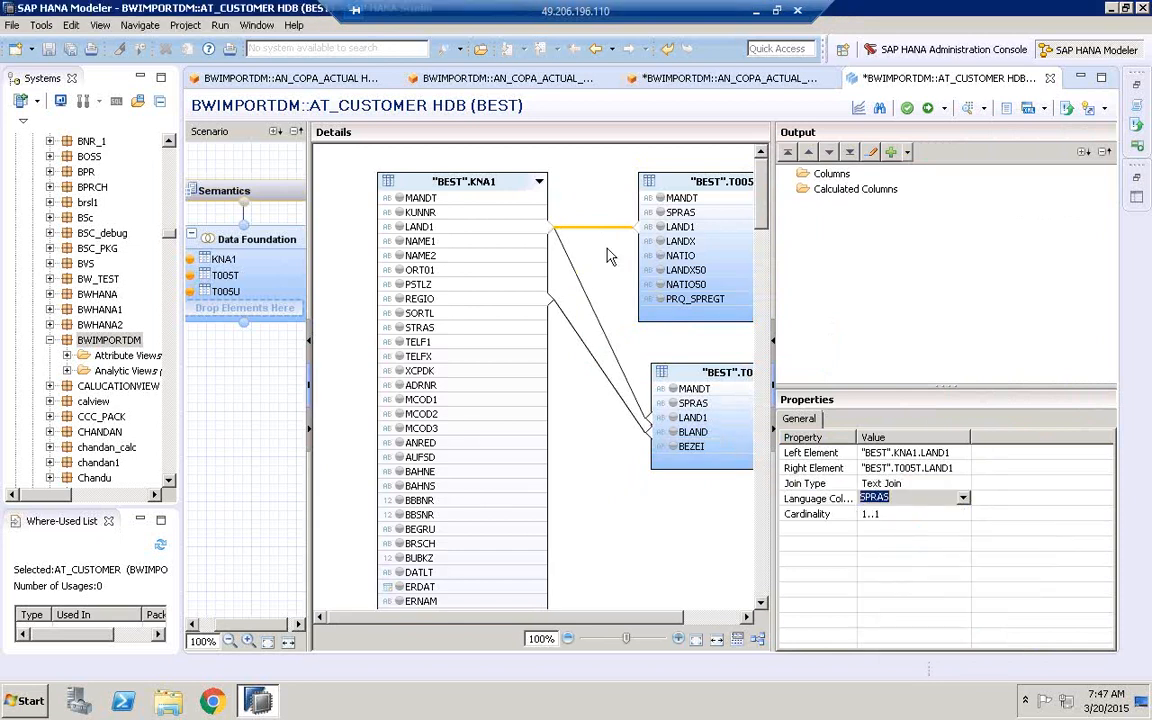
Set the joins between KNA1 and T005U to Text Join with SPRAS as the language column.
{"action": "left_click", "coordinate": [575, 279]}
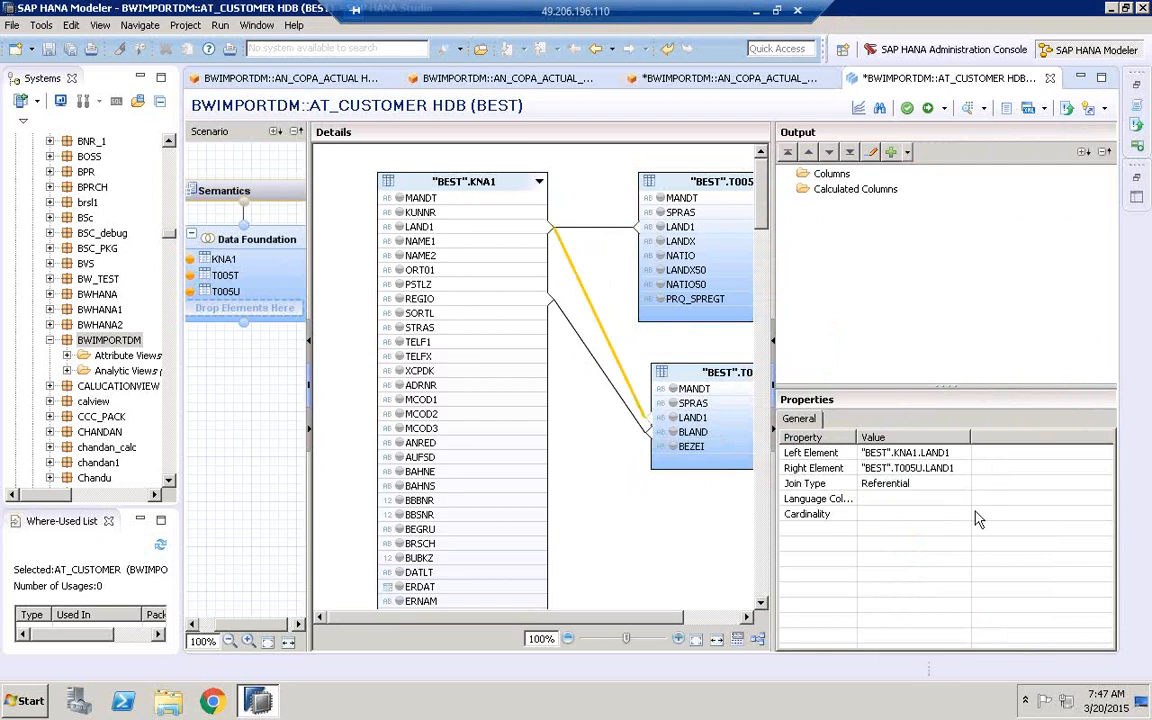
{"action": "left_click", "coordinate": [953, 483]}
{"action": "left_click", "coordinate": [961, 484]}
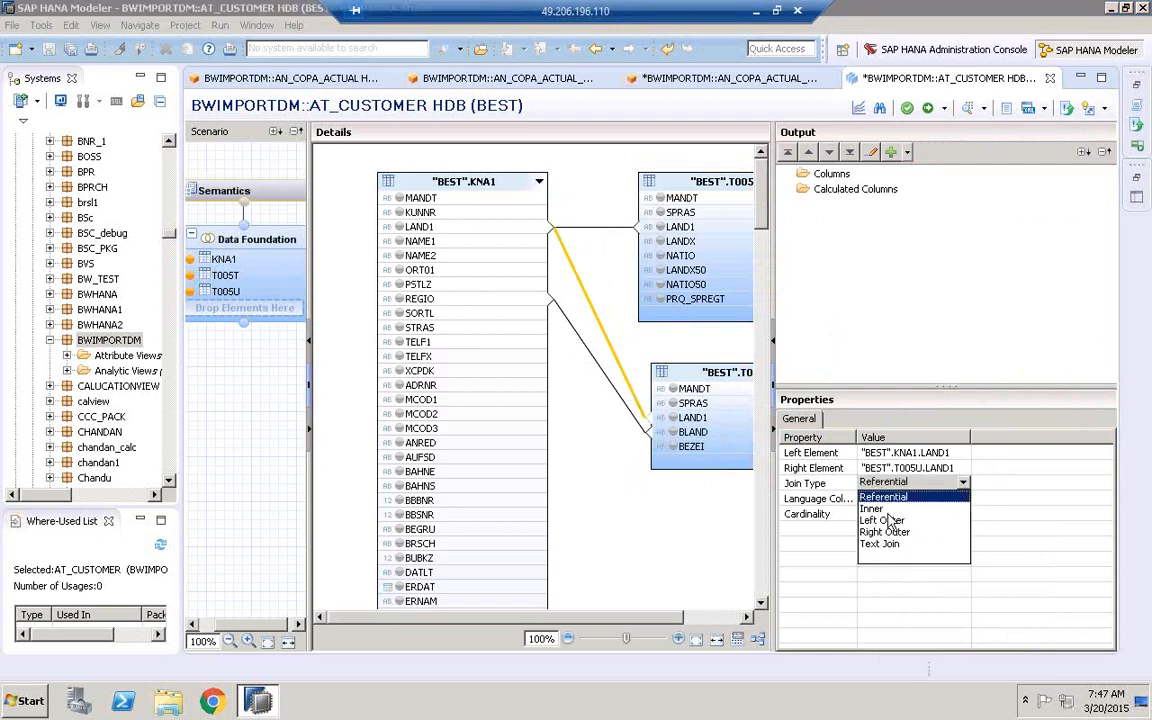
{"action": "left_click", "coordinate": [880, 544]}
{"action": "left_click", "coordinate": [943, 501]}
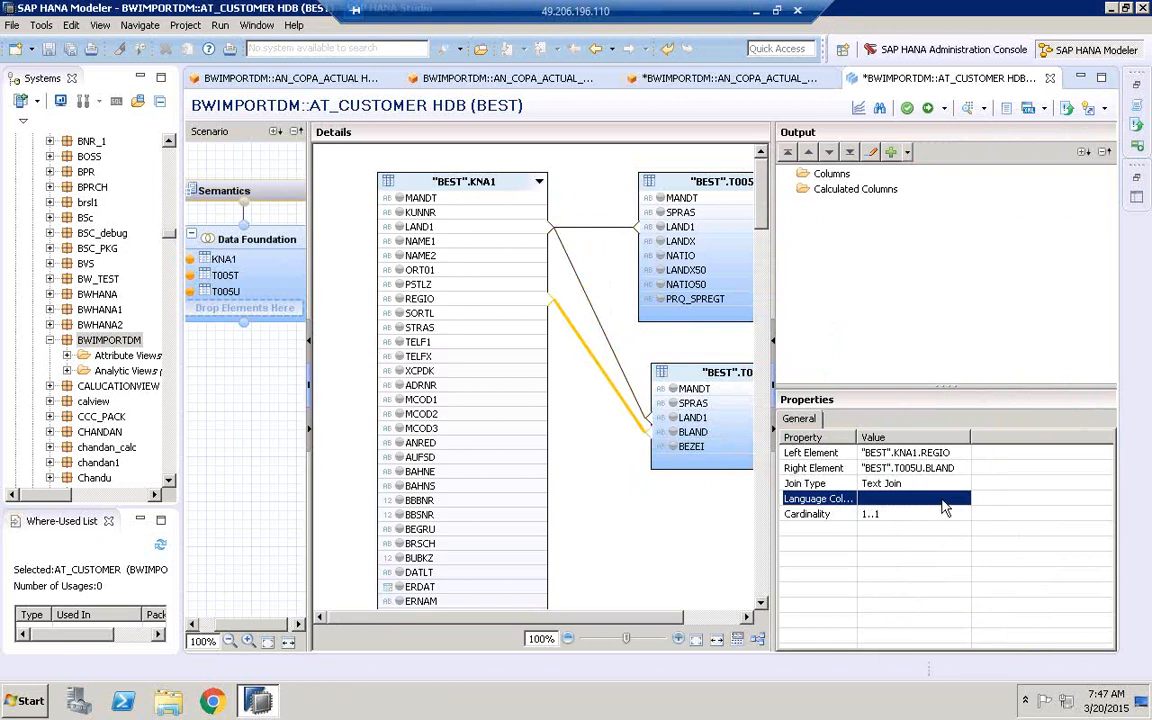
{"action": "left_click", "coordinate": [963, 499]}
{"action": "left_click", "coordinate": [898, 535]}
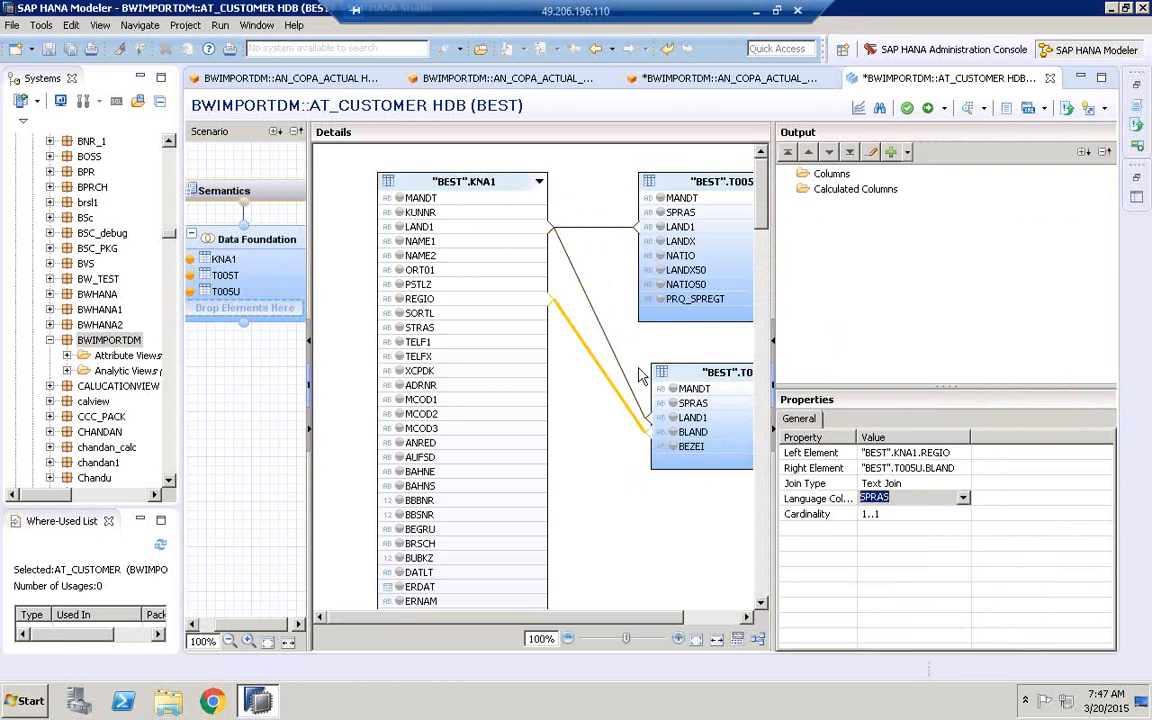
{"action": "left_click", "coordinate": [617, 355]}
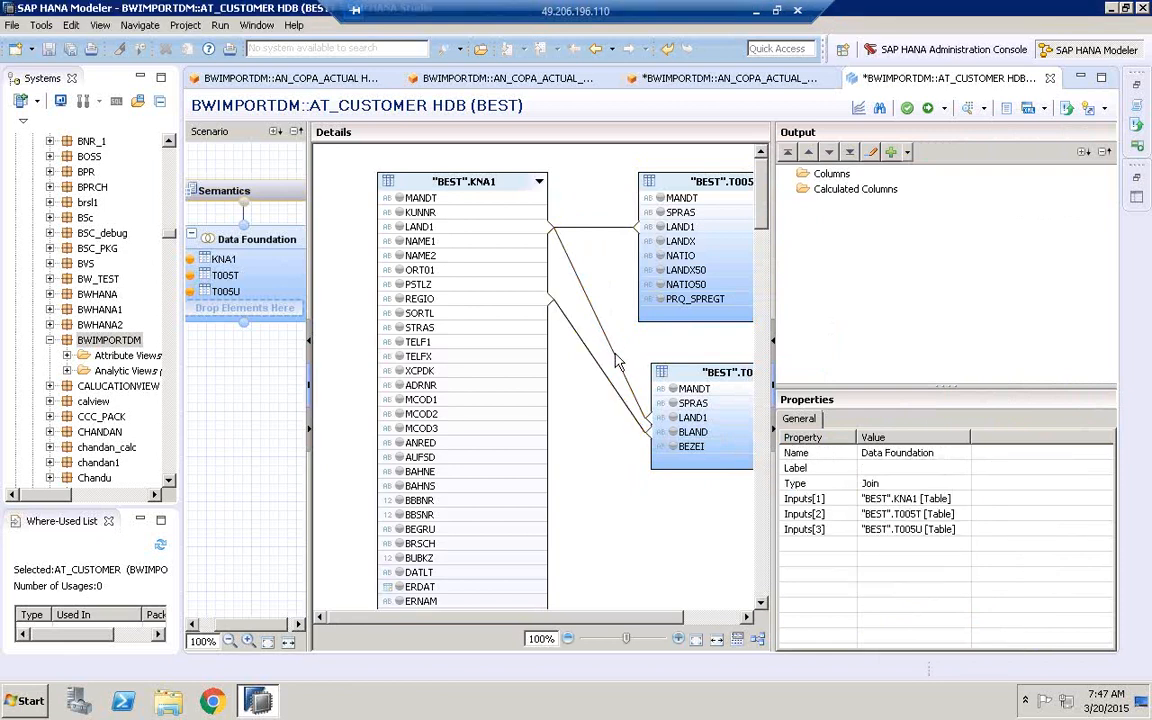
{"action": "left_click", "coordinate": [617, 362]}
Add KUNNR, LAND1, REGIO and NAME1 from KNA1, LANDX from T005T and BEZEI from T005U to the output columns.
{"action": "left_click", "coordinate": [399, 212]}
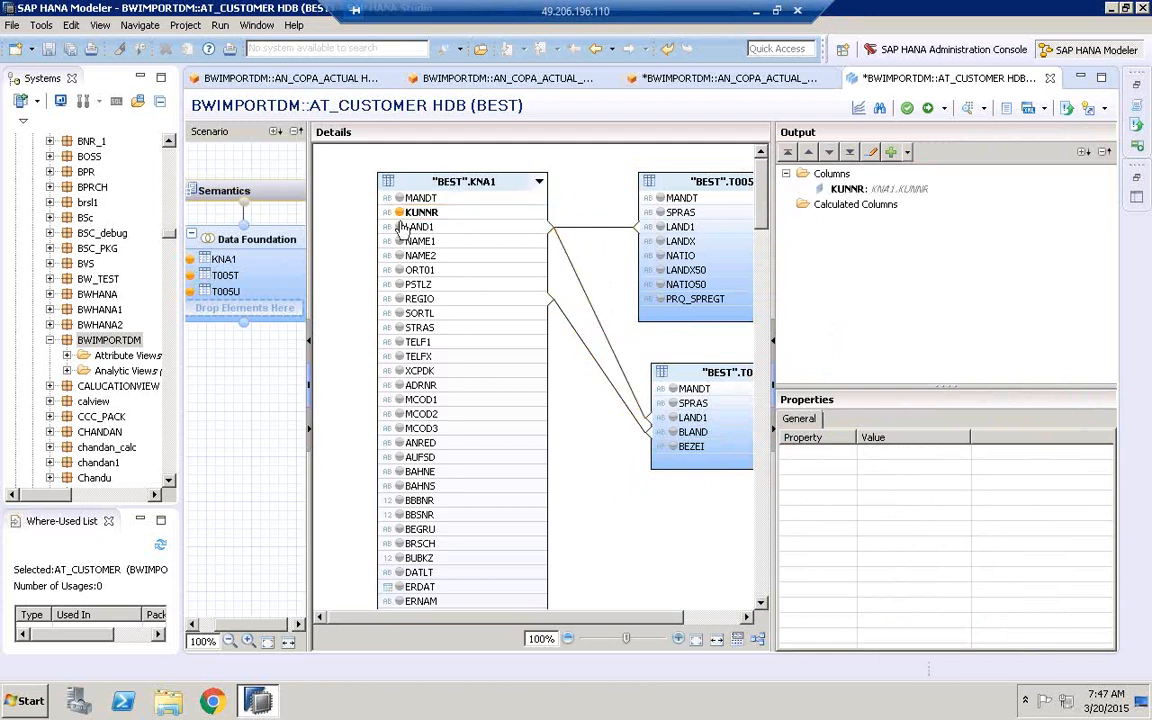
{"action": "left_click", "coordinate": [399, 227]}
{"action": "left_click", "coordinate": [400, 299]}
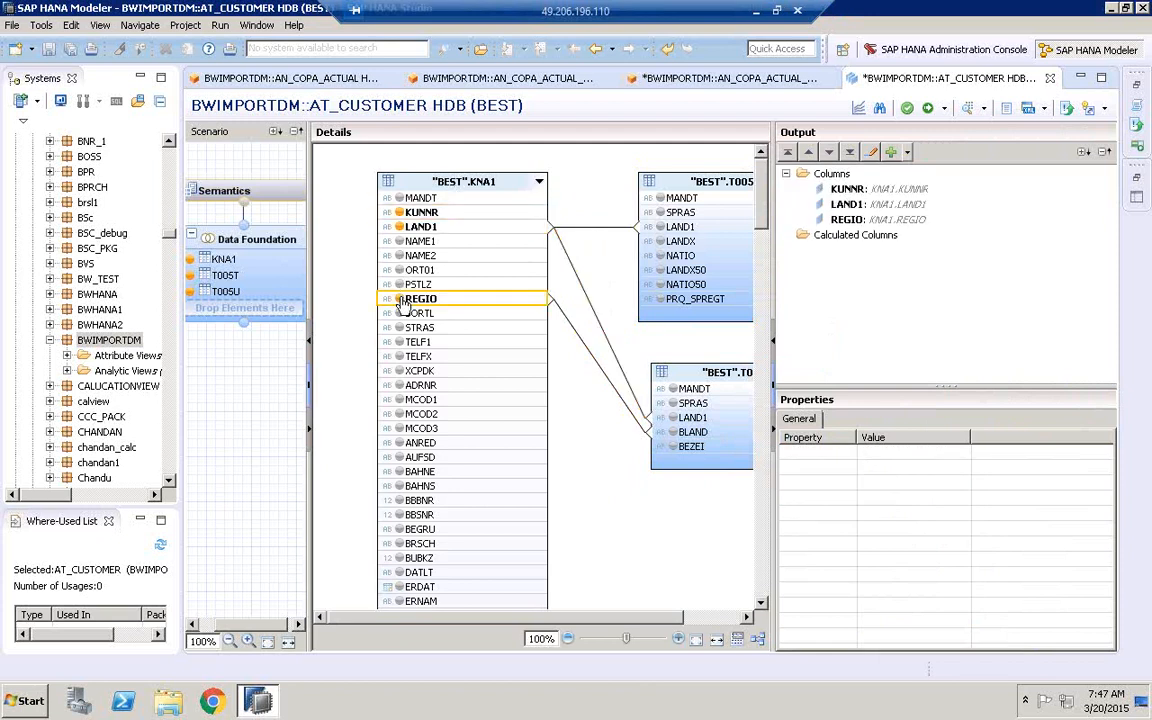
{"action": "left_click", "coordinate": [660, 242]}
{"action": "left_click", "coordinate": [690, 446]}
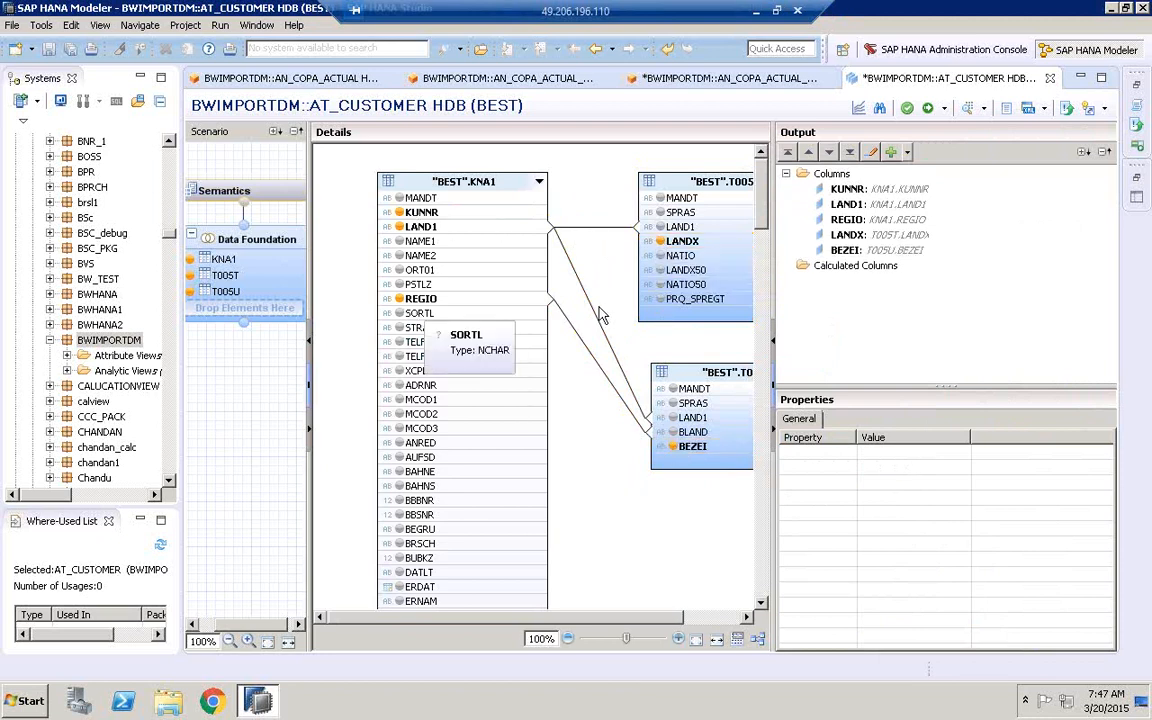
{"action": "left_click", "coordinate": [404, 243]}
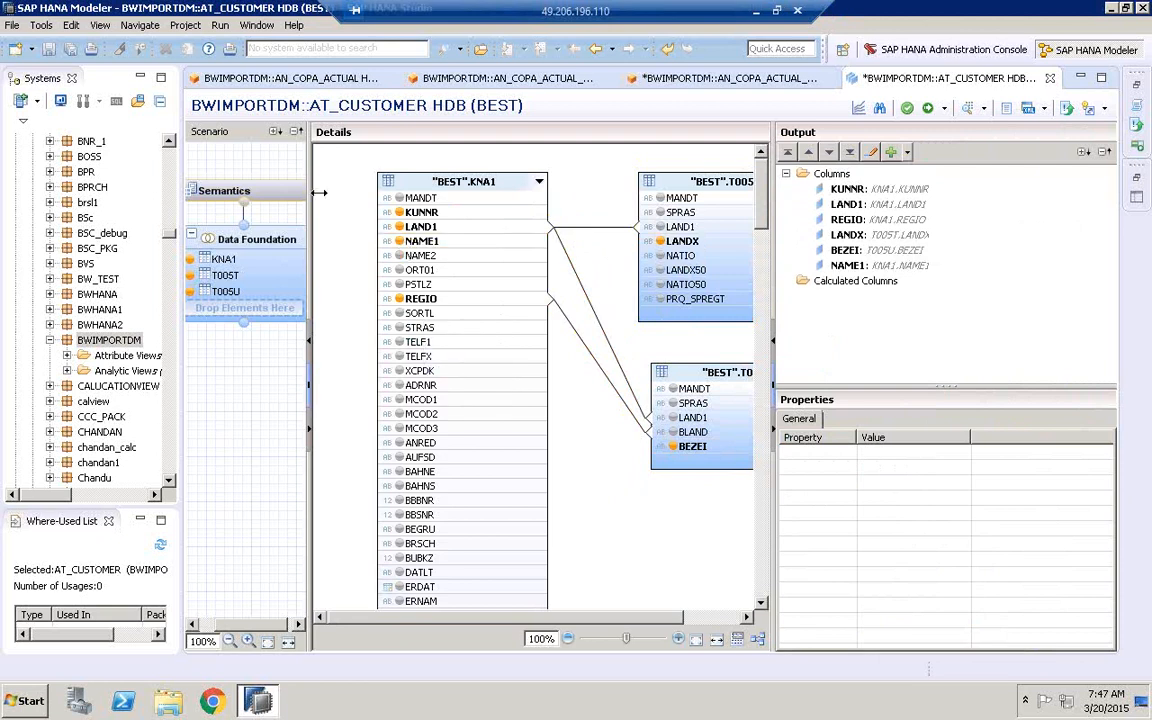
In the semantics, mark KUNNR as the key column and assign NAME1 as its label column.
{"action": "left_click", "coordinate": [262, 189]}
{"action": "left_click", "coordinate": [383, 252]}
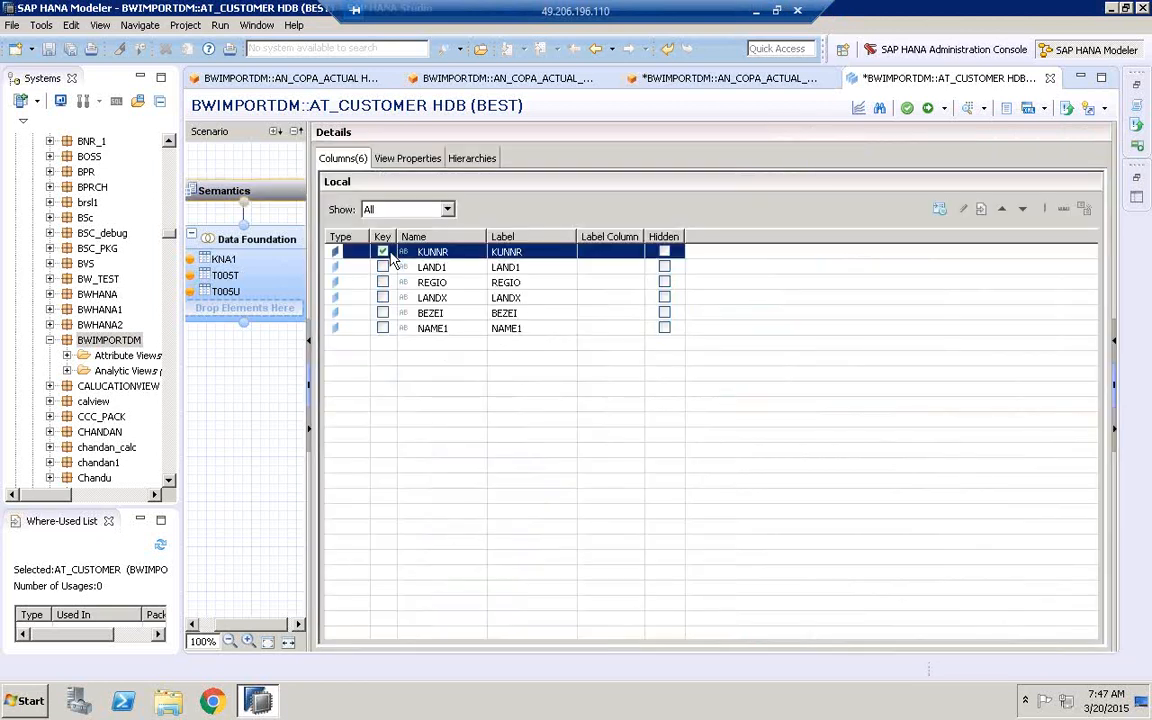
{"action": "left_click", "coordinate": [627, 255]}
{"action": "left_click", "coordinate": [636, 253]}
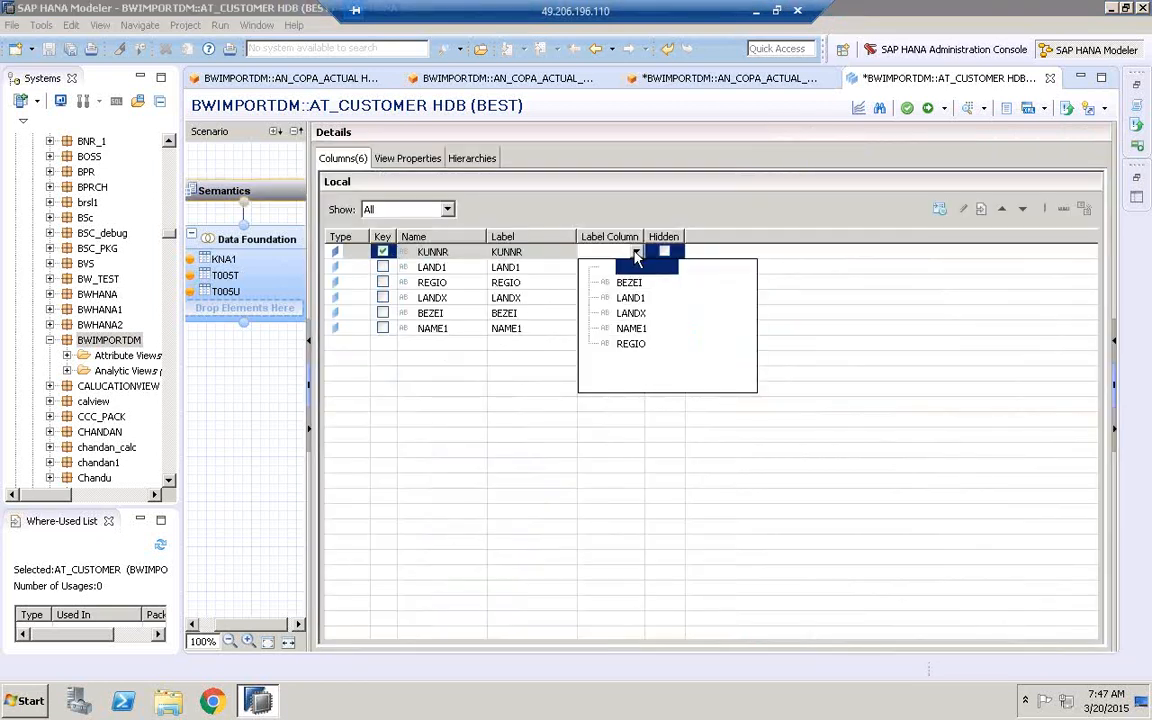
{"action": "left_click", "coordinate": [631, 328]}
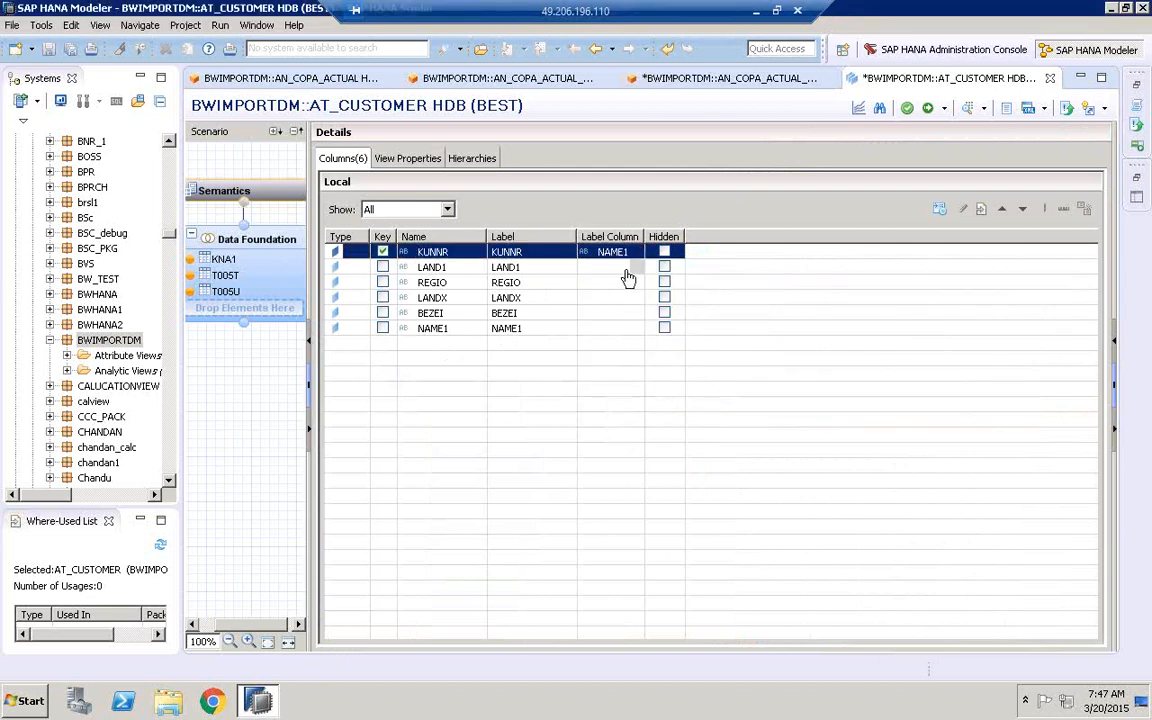
Assign LANDX as the label column for LAND1 and BEZEI as the label column for REGIO.
{"action": "left_click", "coordinate": [633, 270]}
{"action": "left_click", "coordinate": [636, 268]}
{"action": "left_click", "coordinate": [632, 330]}
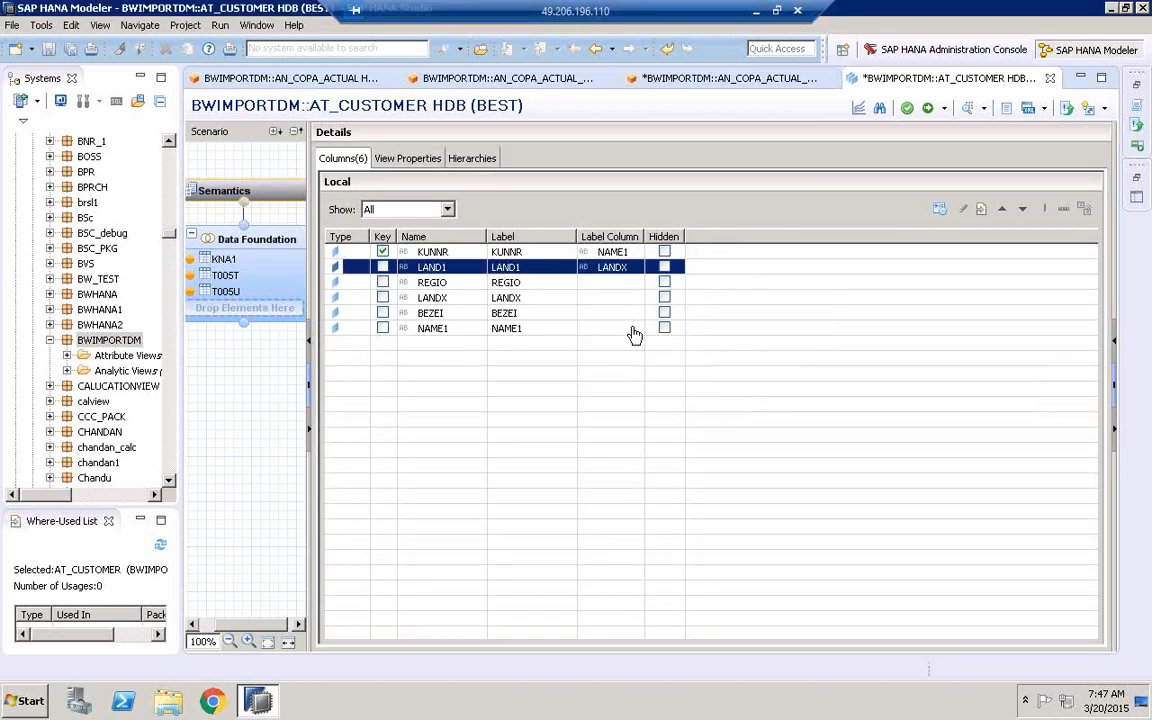
{"action": "left_click", "coordinate": [618, 316]}
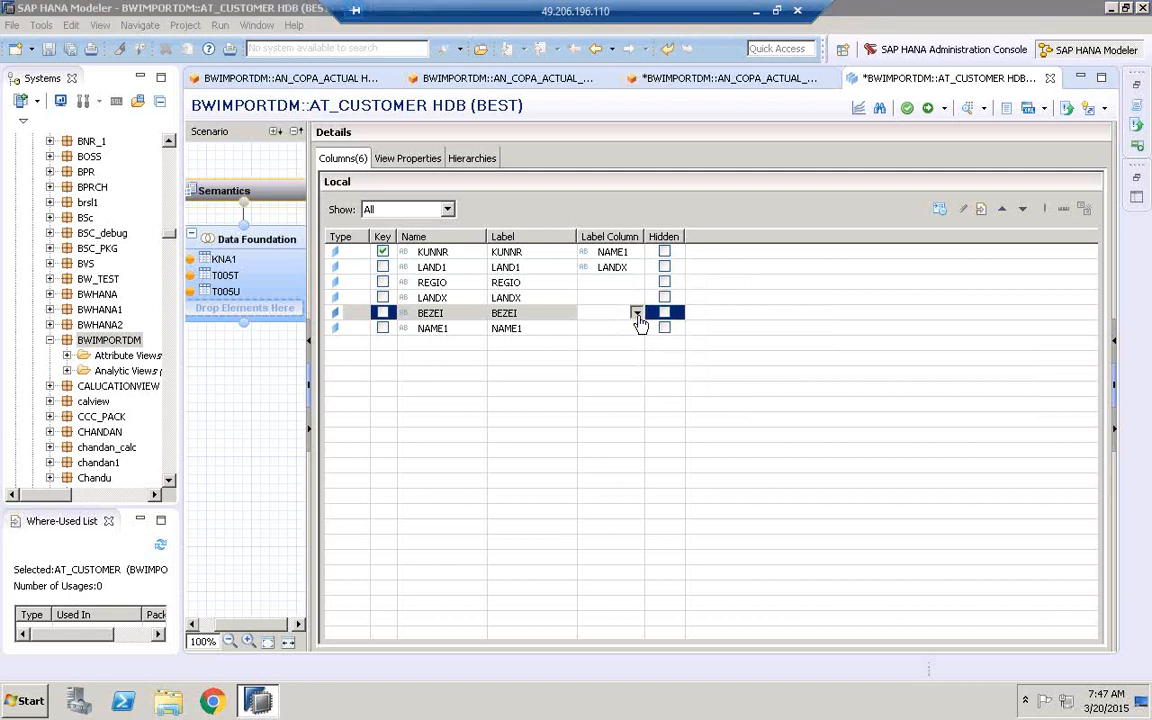
{"action": "left_click", "coordinate": [636, 314]}
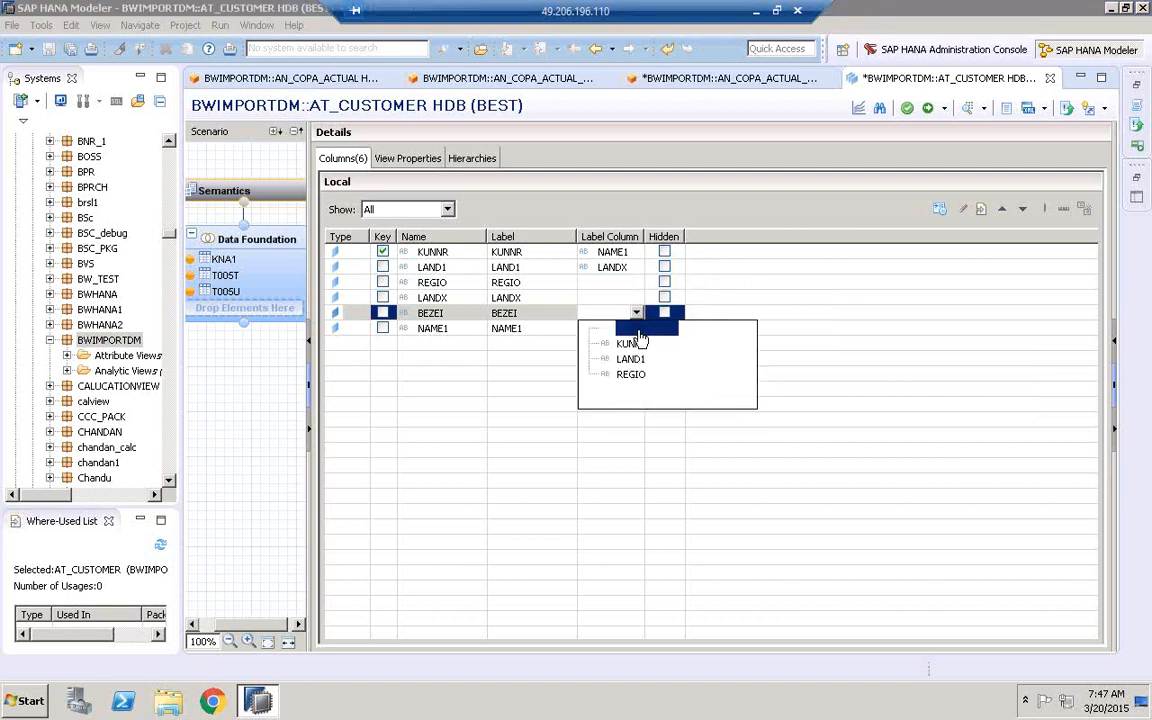
{"action": "left_click", "coordinate": [611, 284]}
{"action": "left_click", "coordinate": [636, 283]}
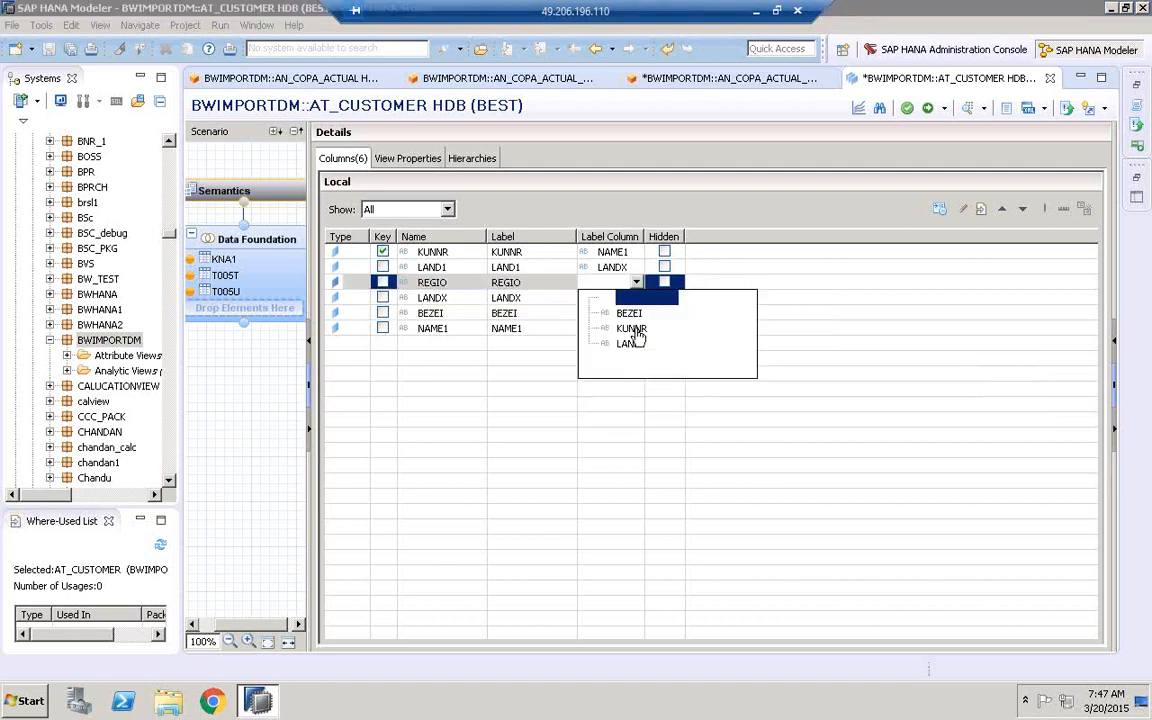
{"action": "left_click", "coordinate": [630, 314]}
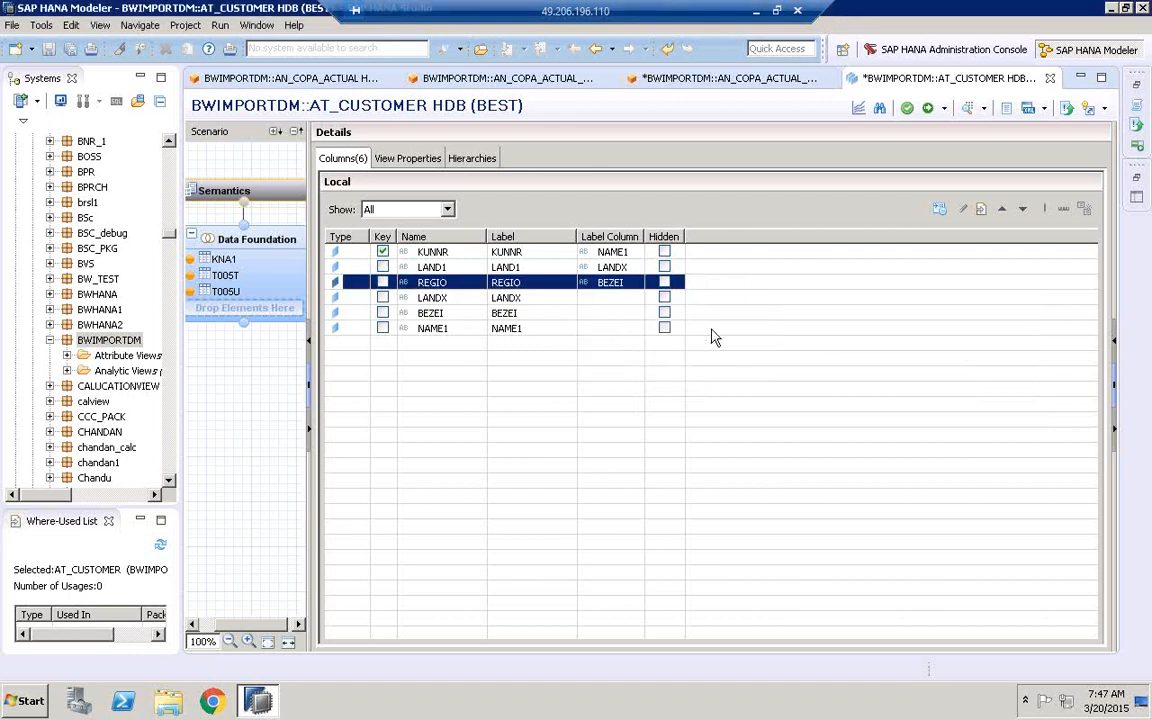
Save and activate the AT_CUSTOMER view, assigning it to the first open change in the list.
{"action": "left_click", "coordinate": [909, 111]}
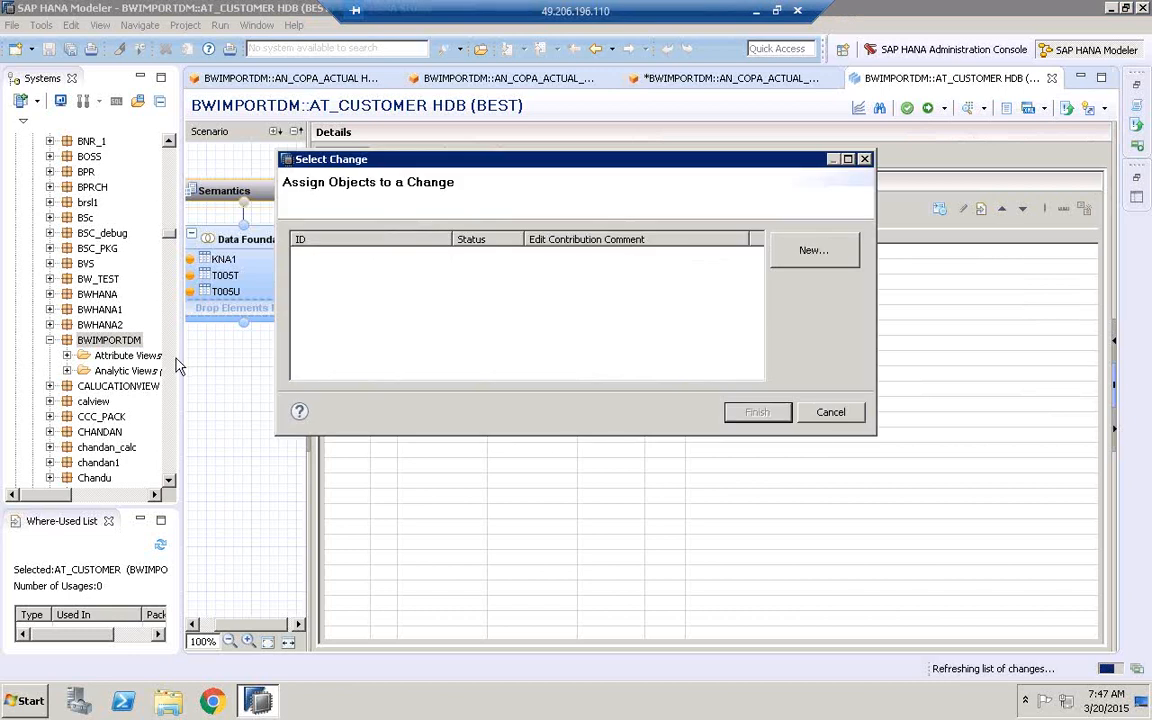
{"action": "left_click", "coordinate": [590, 256]}
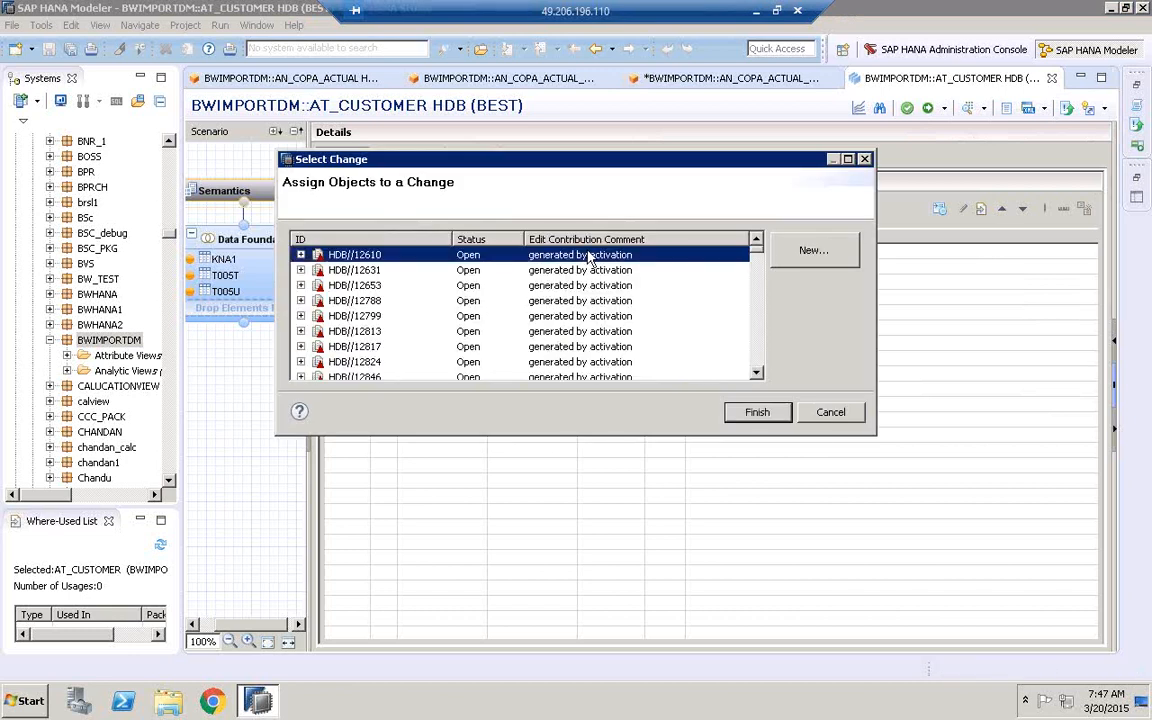
{"action": "left_click", "coordinate": [758, 412]}
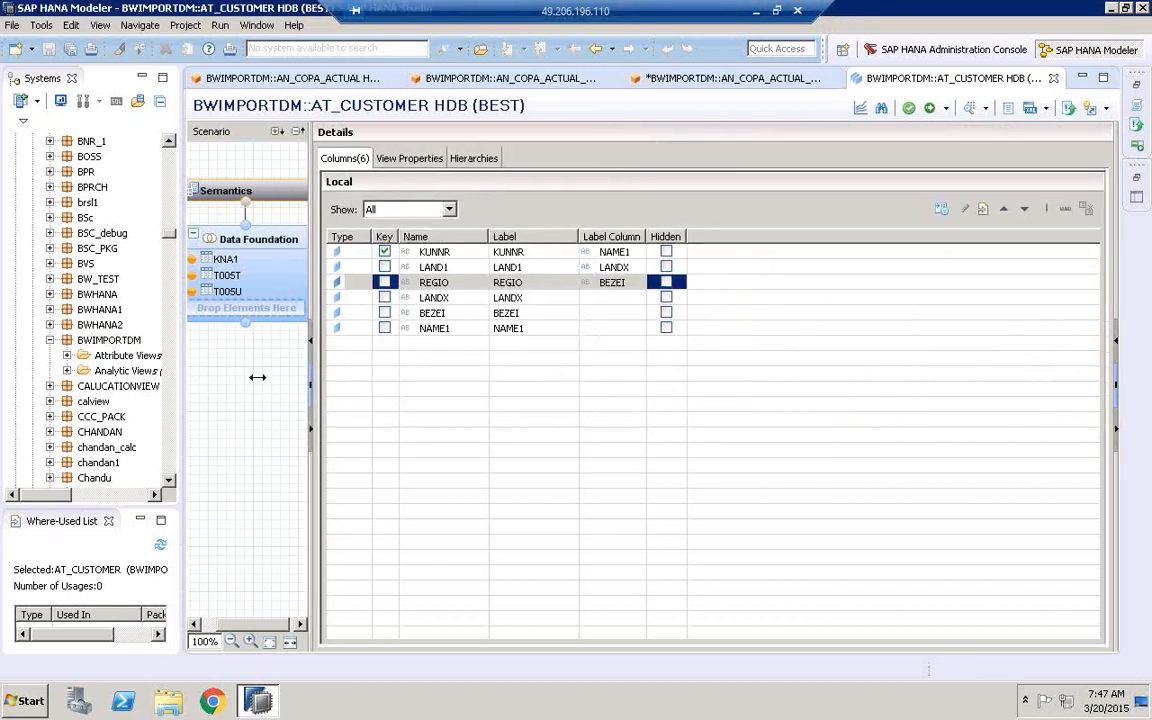
Preview the raw data of the AT_CUSTOMER attribute view in the BWIMPORTDM package.
{"action": "left_click_drag", "start_coordinate": [257, 377], "coordinate": [330, 375]}
{"action": "left_click", "coordinate": [67, 313]}
{"action": "left_click", "coordinate": [105, 328]}
{"action": "right_click", "coordinate": [113, 329]}
{"action": "left_click", "coordinate": [225, 469]}
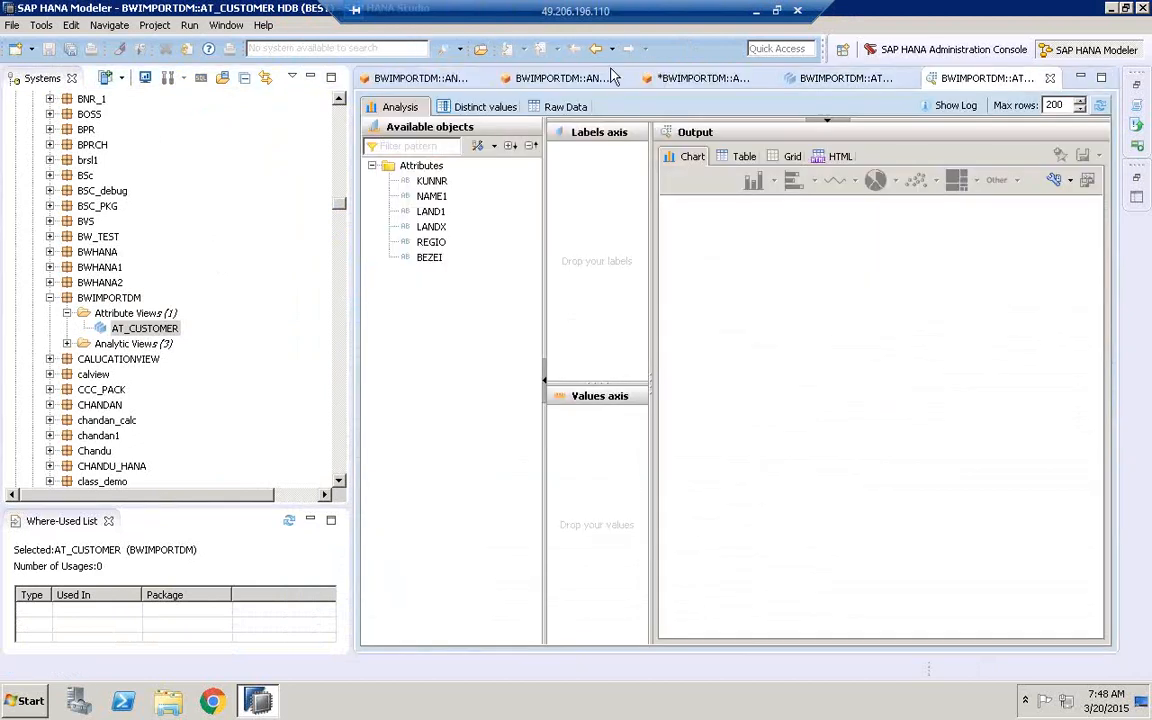
{"action": "left_click", "coordinate": [572, 109]}
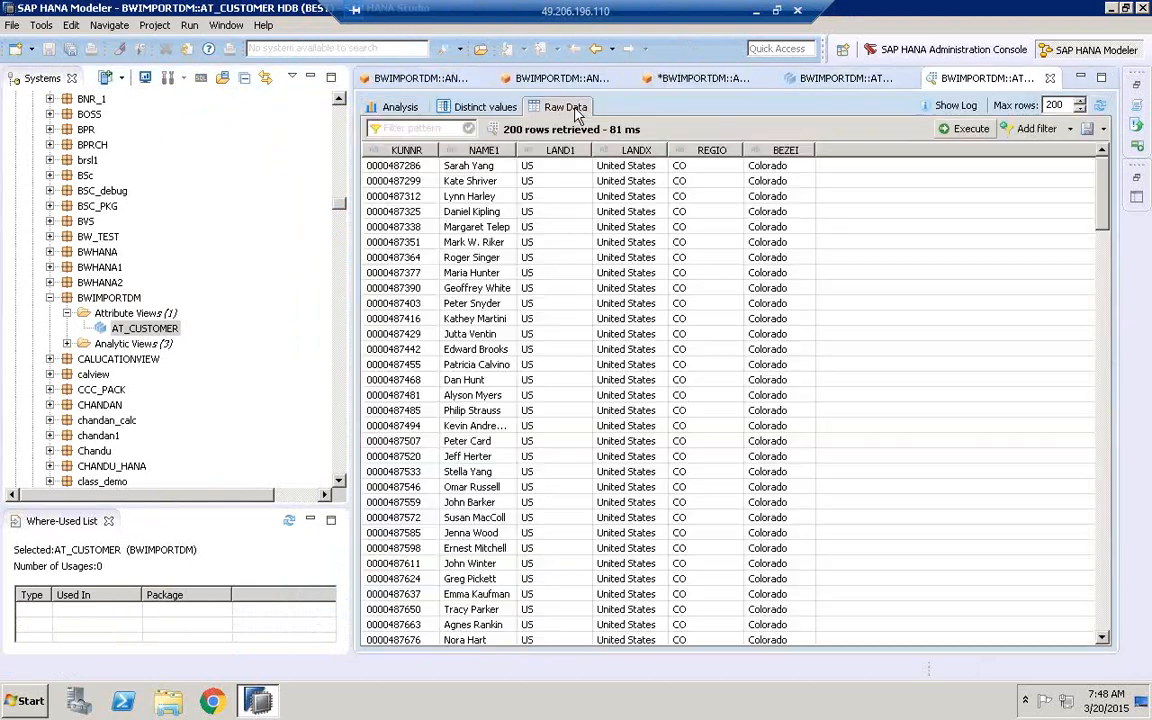
Create a standard attribute view named AT_MATERIAL with the label MATERIAL in the BWIMPORTDM package.
{"action": "right_click", "coordinate": [127, 312]}
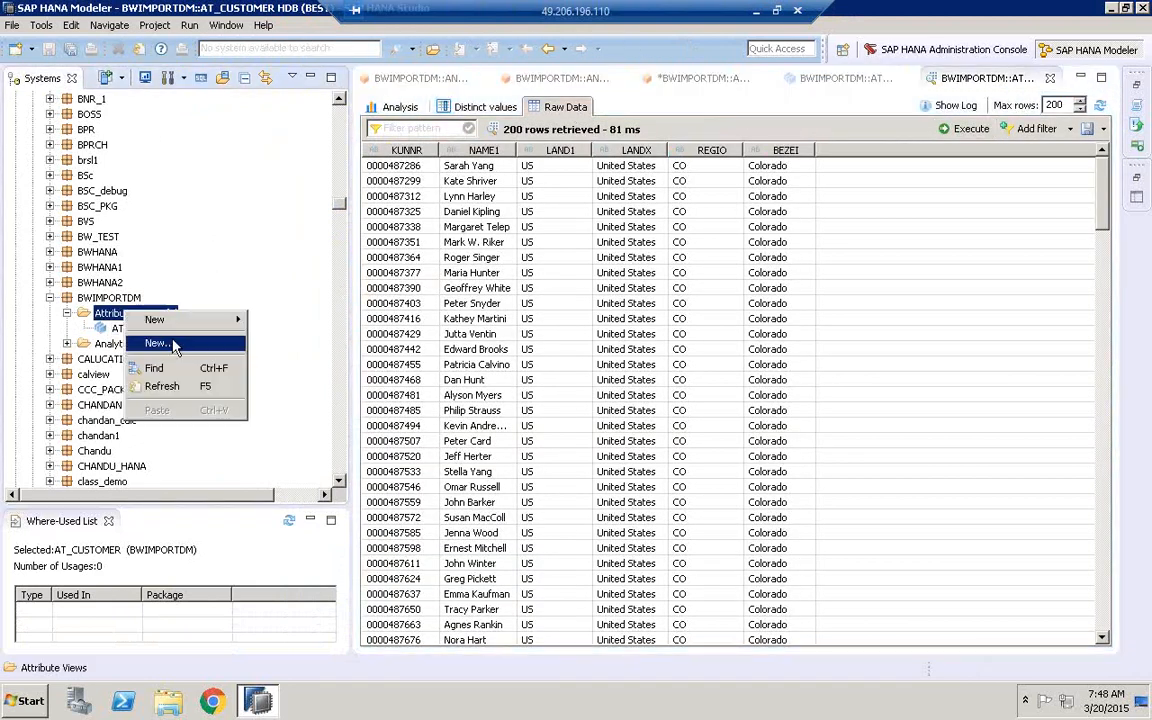
{"action": "left_click", "coordinate": [172, 345]}
{"action": "type", "text": "AT_MATERIAL"}
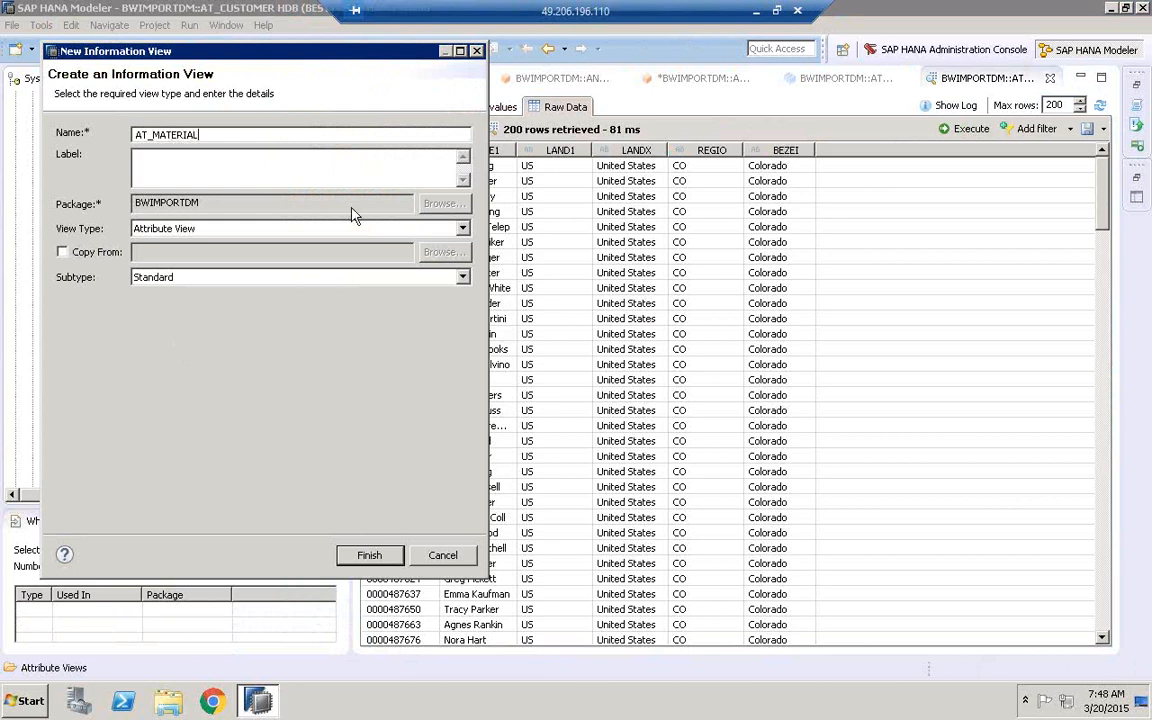
{"action": "left_click", "coordinate": [322, 176]}
{"action": "left_click", "coordinate": [152, 160]}
{"action": "key", "text": "BackSpace"}
{"action": "key", "text": "BackSpace"}
{"action": "key", "text": "BackSpace"}
{"action": "left_click", "coordinate": [368, 558]}
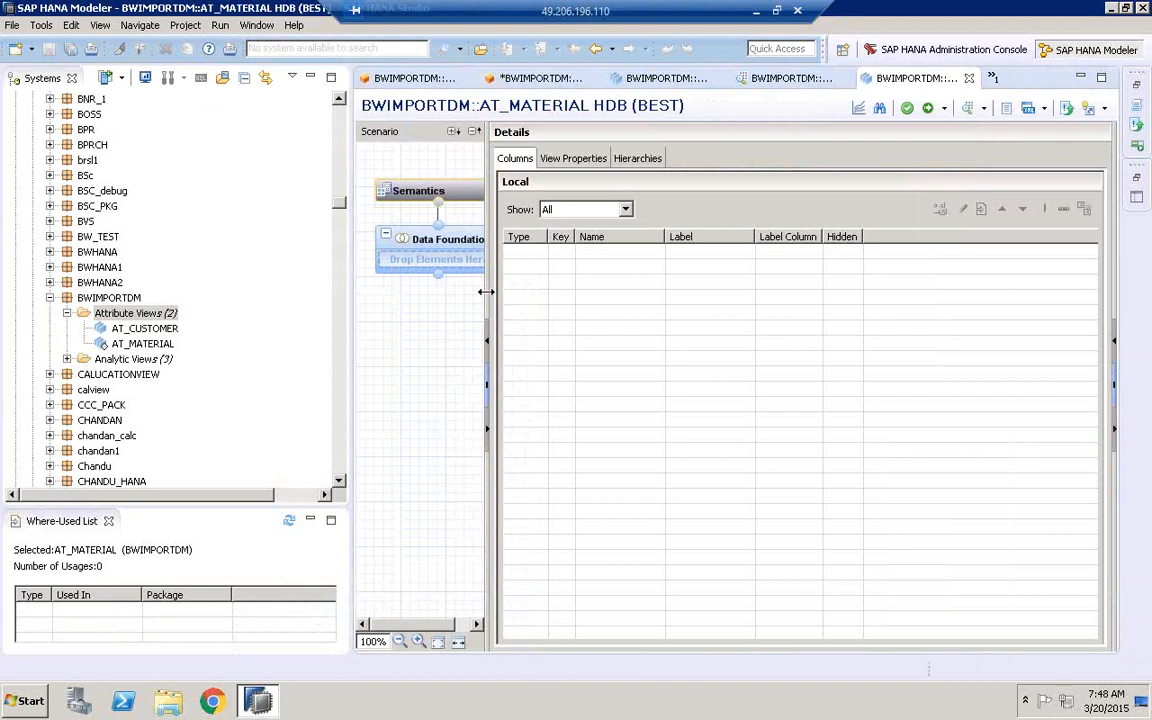
Add the MARA and MAKT tables from the BEST schema to the data foundation of AT_MATERIAL.
{"action": "left_click_drag", "start_coordinate": [486, 291], "coordinate": [770, 291]}
{"action": "left_click", "coordinate": [515, 241]}
{"action": "type", "text": "MARA"}
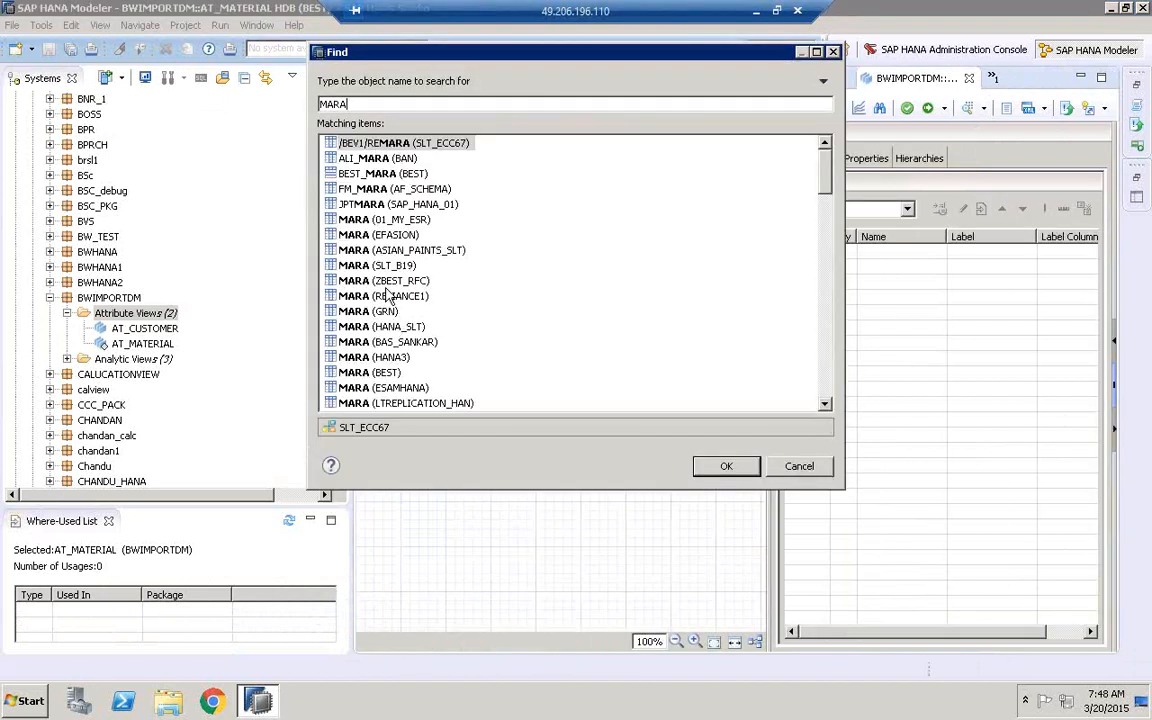
{"action": "left_click", "coordinate": [738, 464]}
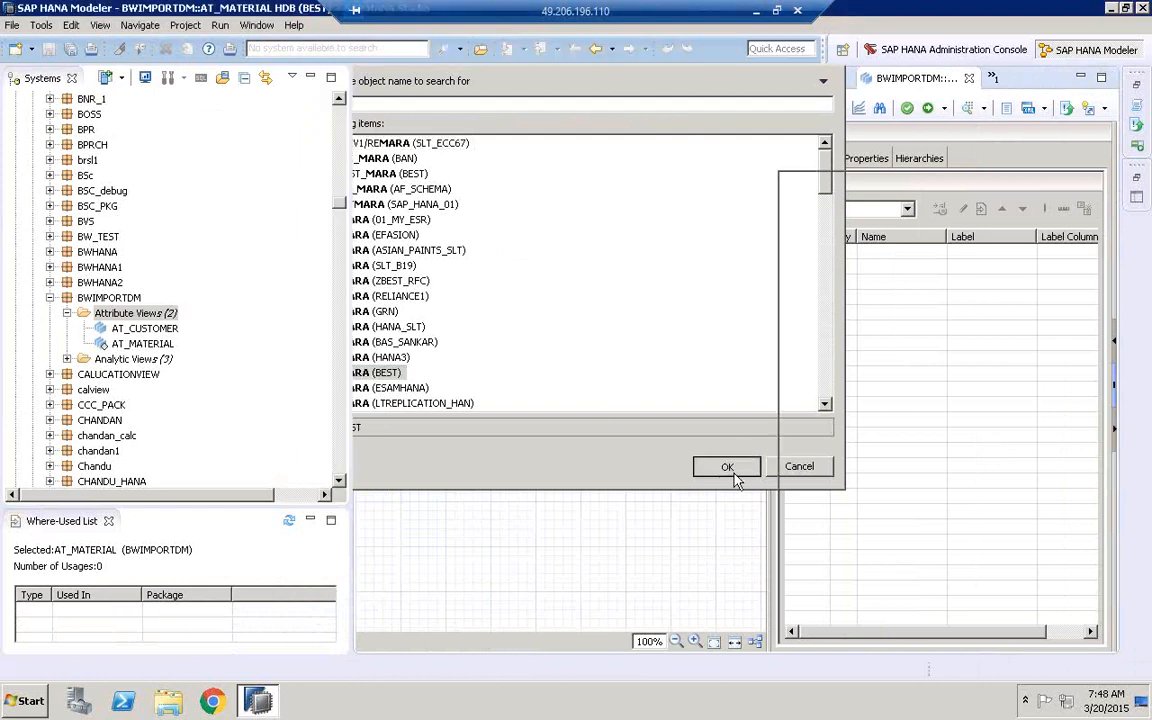
{"action": "left_click", "coordinate": [519, 238]}
{"action": "type", "text": "MAKT"}
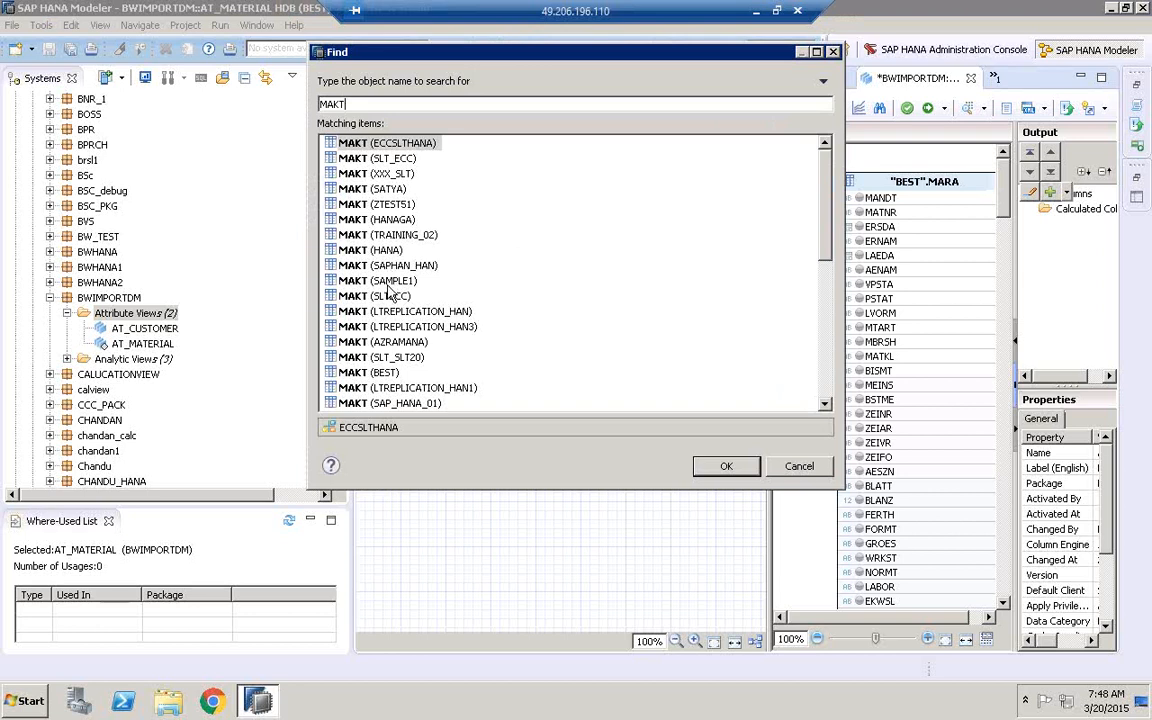
{"action": "left_click", "coordinate": [386, 374]}
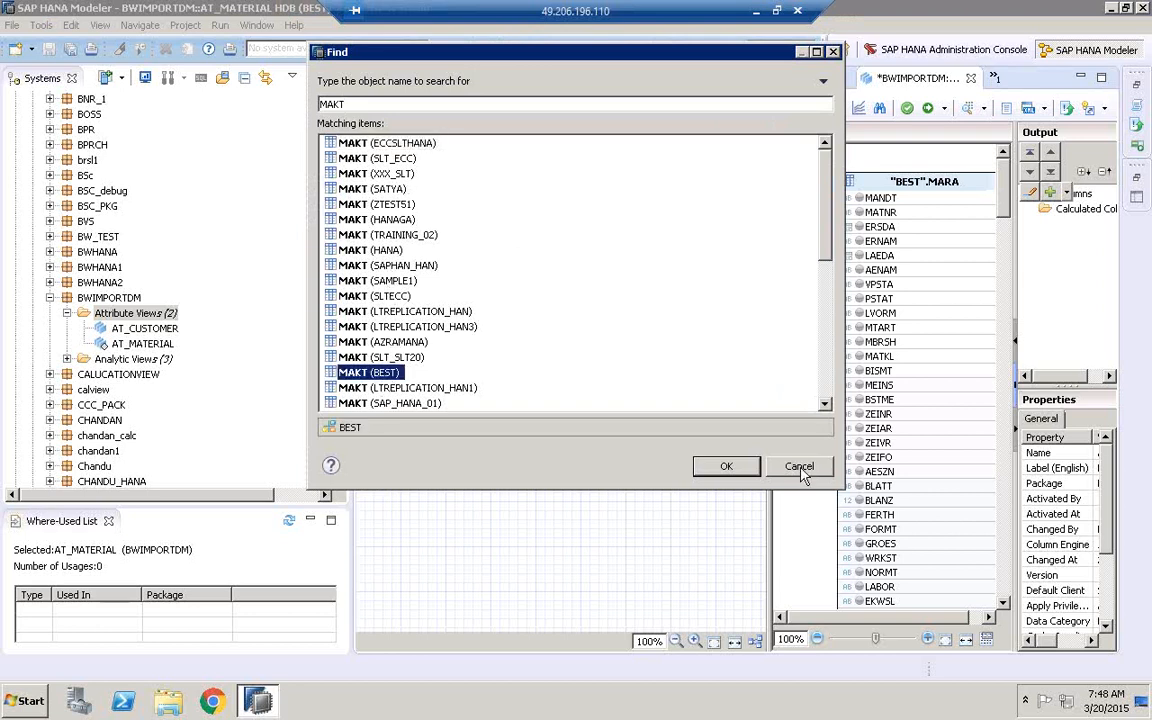
{"action": "left_click", "coordinate": [724, 467]}
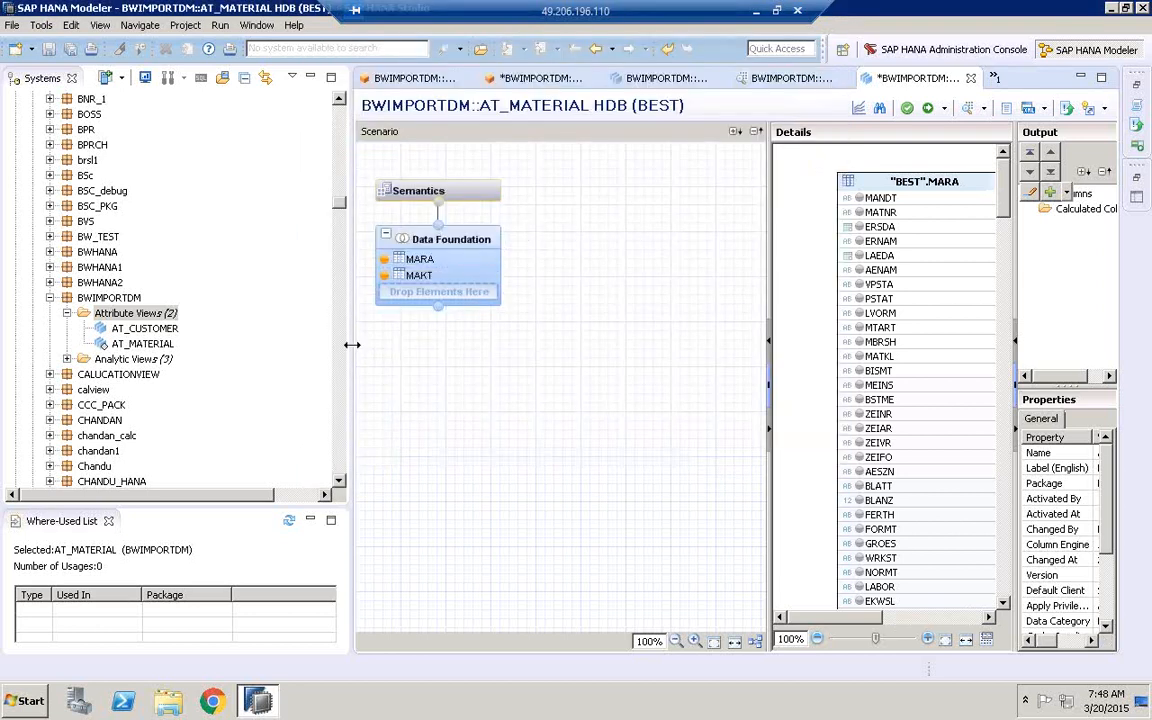
Enlarge the details area and join MATNR in MARA to MATNR in MAKT.
{"action": "left_click_drag", "start_coordinate": [352, 344], "coordinate": [160, 334]}
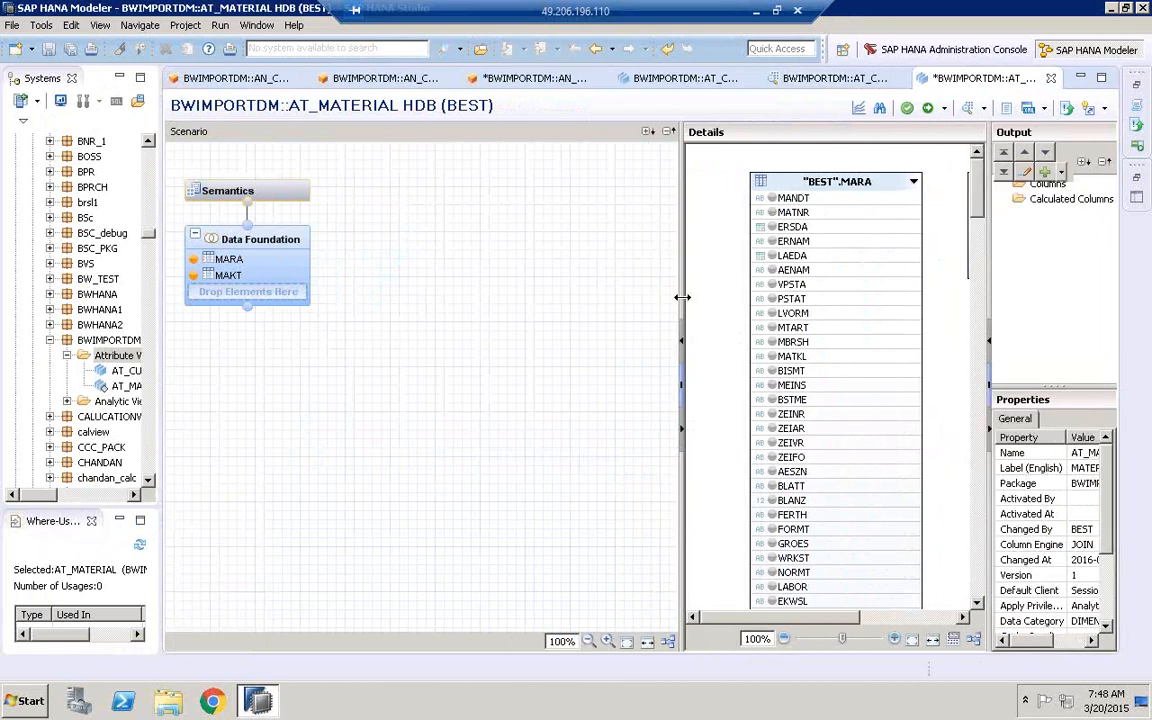
{"action": "left_click_drag", "start_coordinate": [682, 297], "coordinate": [281, 297]}
{"action": "left_click_drag", "start_coordinate": [497, 213], "coordinate": [605, 212]}
Add MATNR and MATKL from MARA and MAKTX from MAKT to the output columns.
{"action": "left_click", "coordinate": [369, 213]}
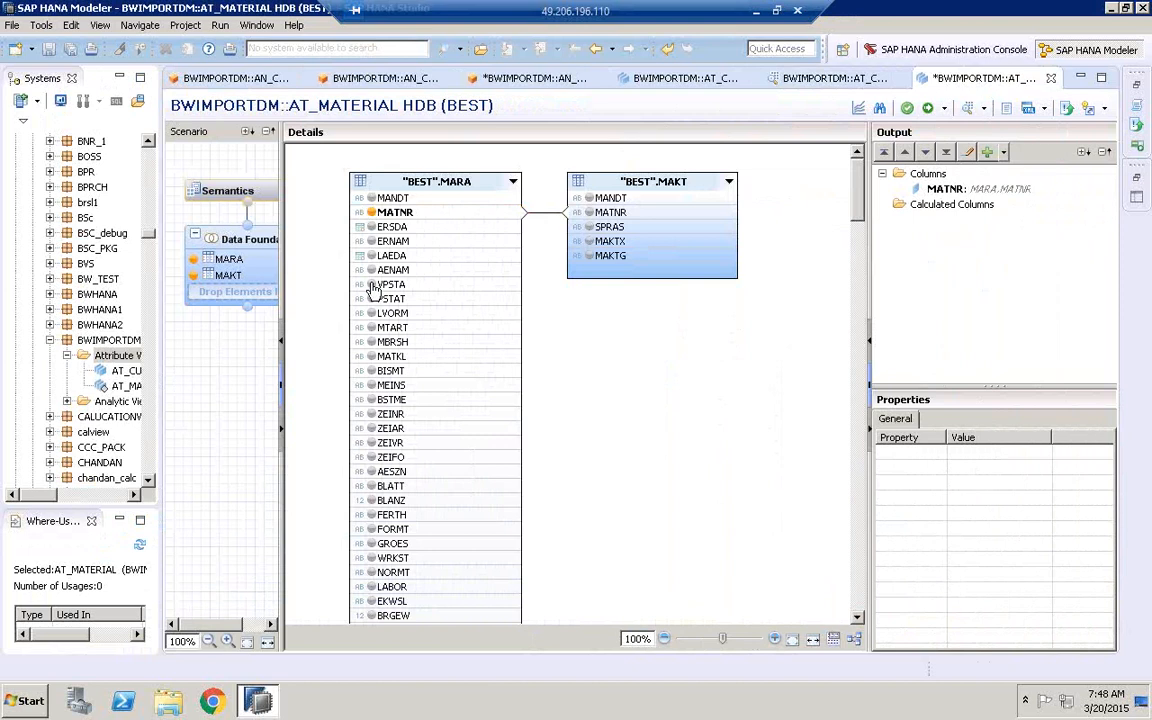
{"action": "left_click", "coordinate": [371, 356]}
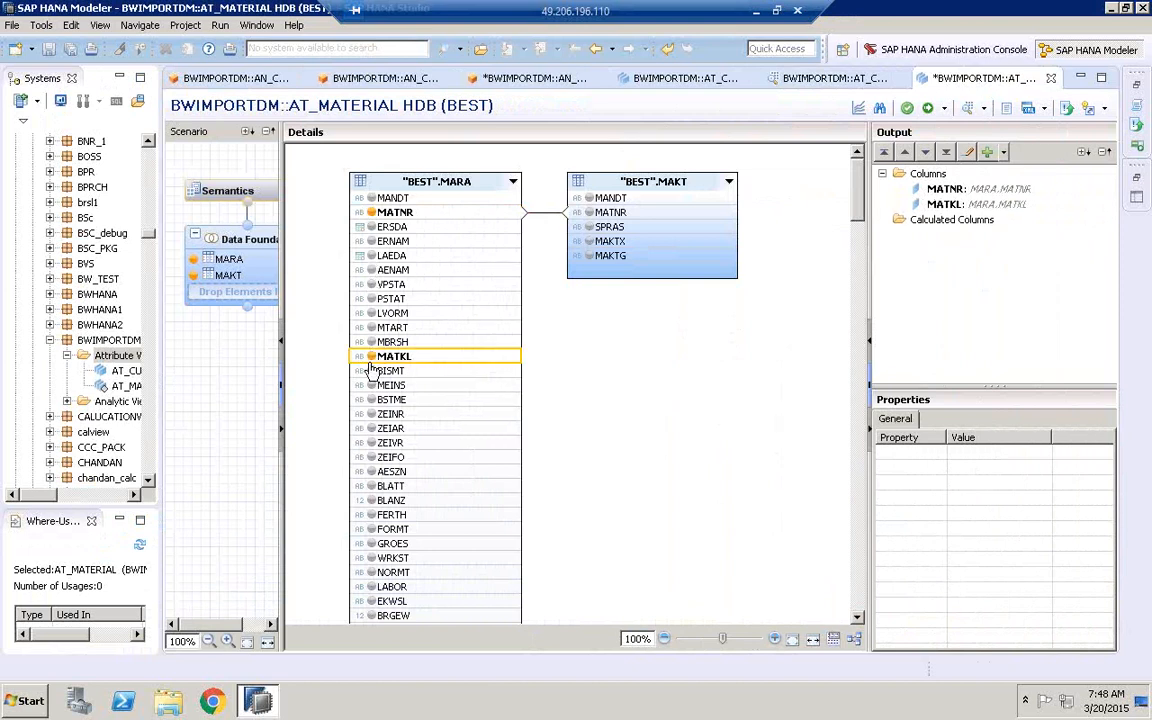
{"action": "left_click", "coordinate": [590, 242]}
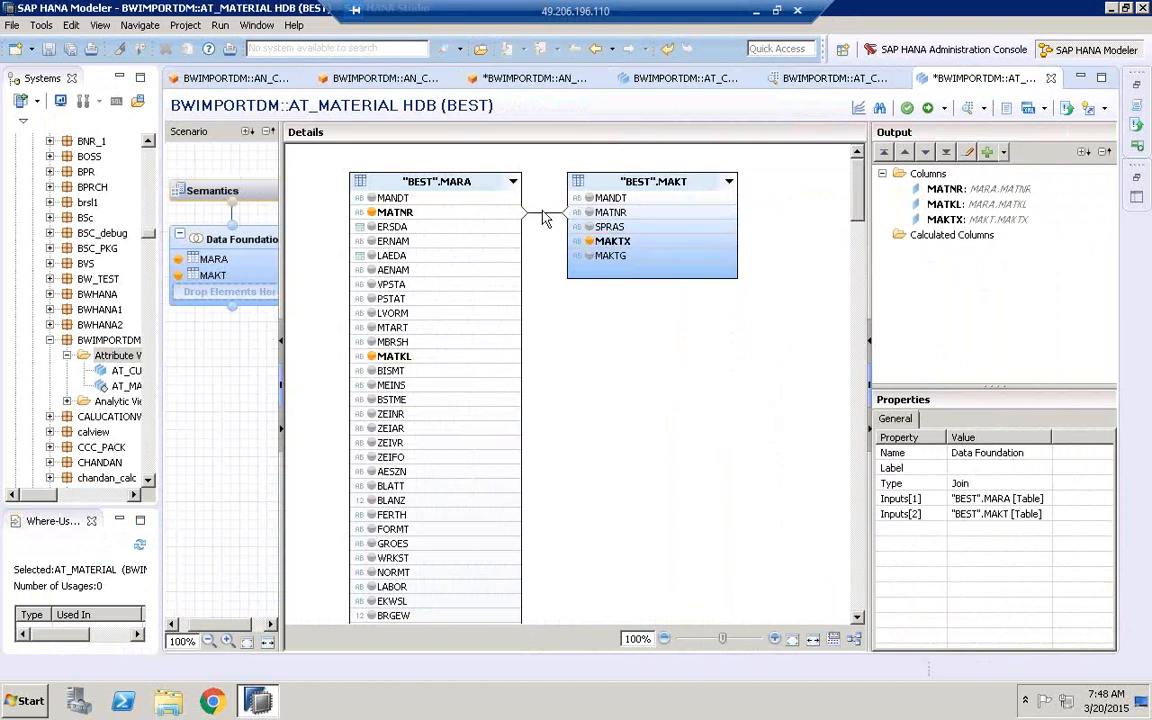
Set the MARA–MAKT join on MATNR to Text Join with SPRAS as the language column.
{"action": "left_click", "coordinate": [558, 216]}
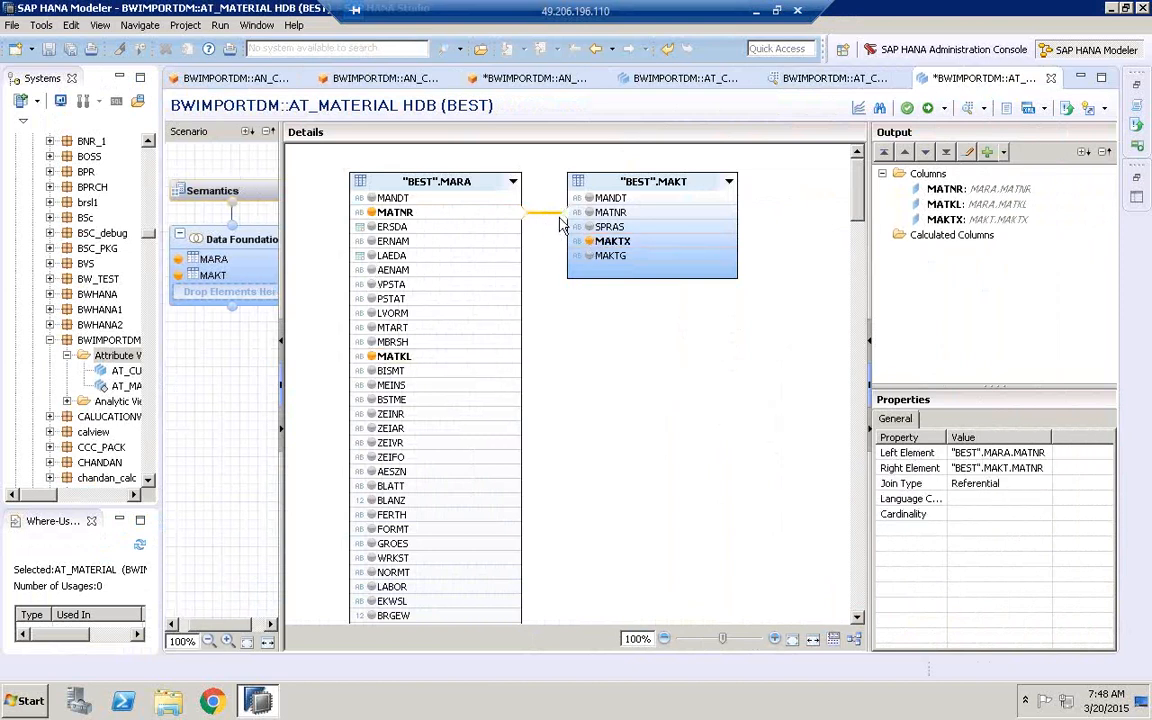
{"action": "left_click", "coordinate": [995, 484]}
{"action": "left_click", "coordinate": [1044, 484]}
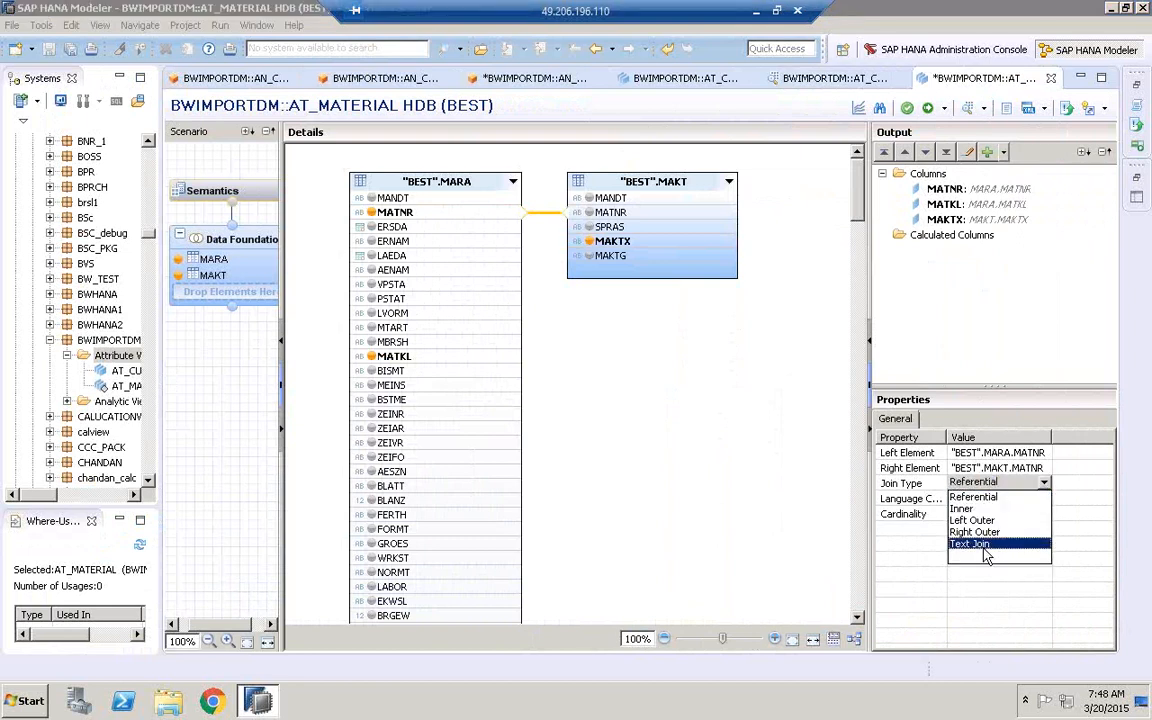
{"action": "left_click", "coordinate": [975, 545]}
{"action": "left_click", "coordinate": [1021, 499]}
{"action": "left_click", "coordinate": [1037, 499]}
{"action": "left_click", "coordinate": [1044, 502]}
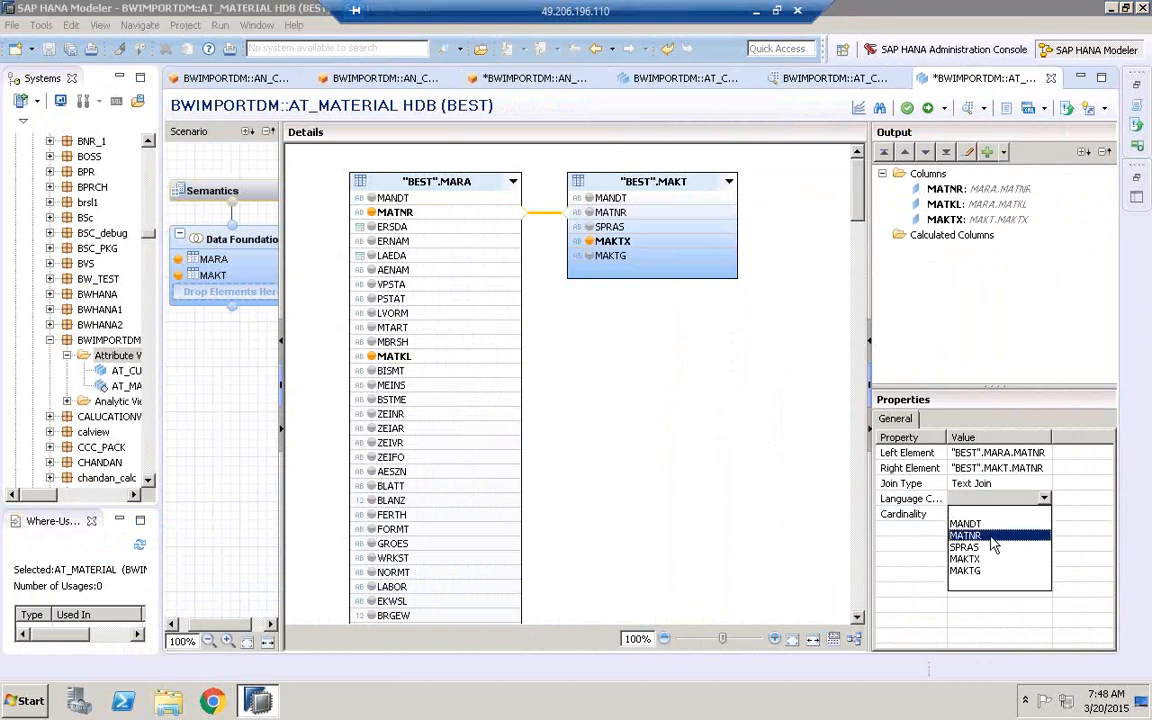
{"action": "left_click", "coordinate": [975, 550]}
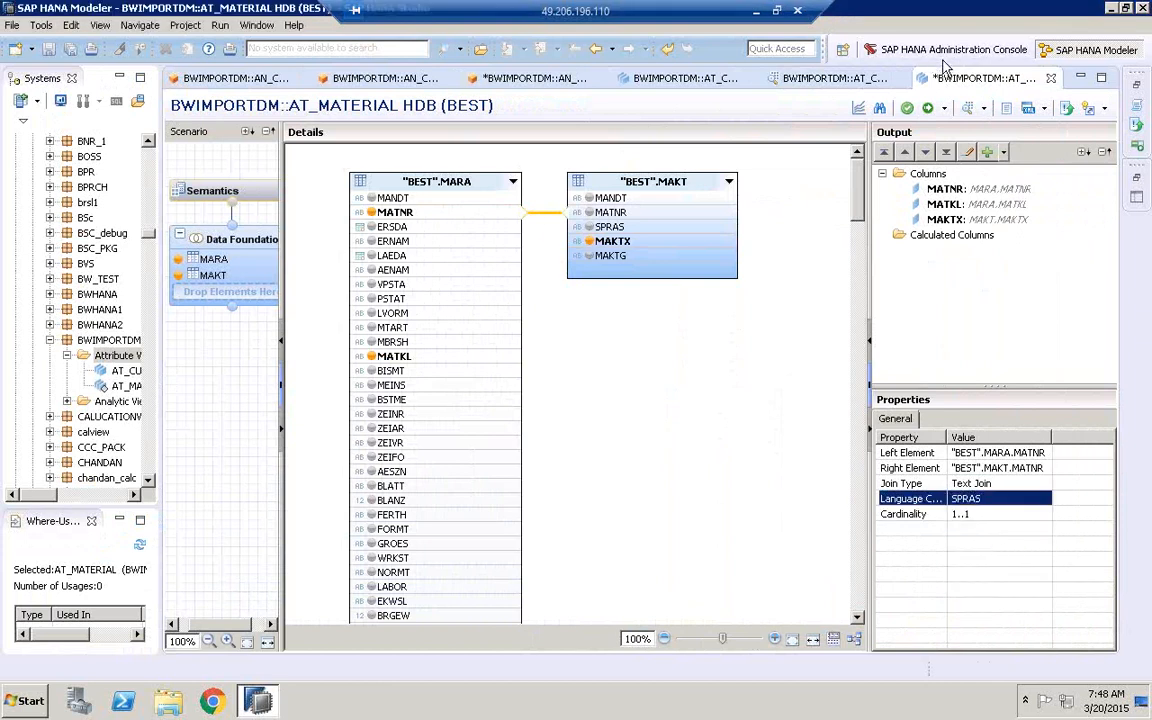
In the semantics of AT_MATERIAL, mark MATNR as the key and set MAKTX as its label column.
{"action": "left_click", "coordinate": [240, 195]}
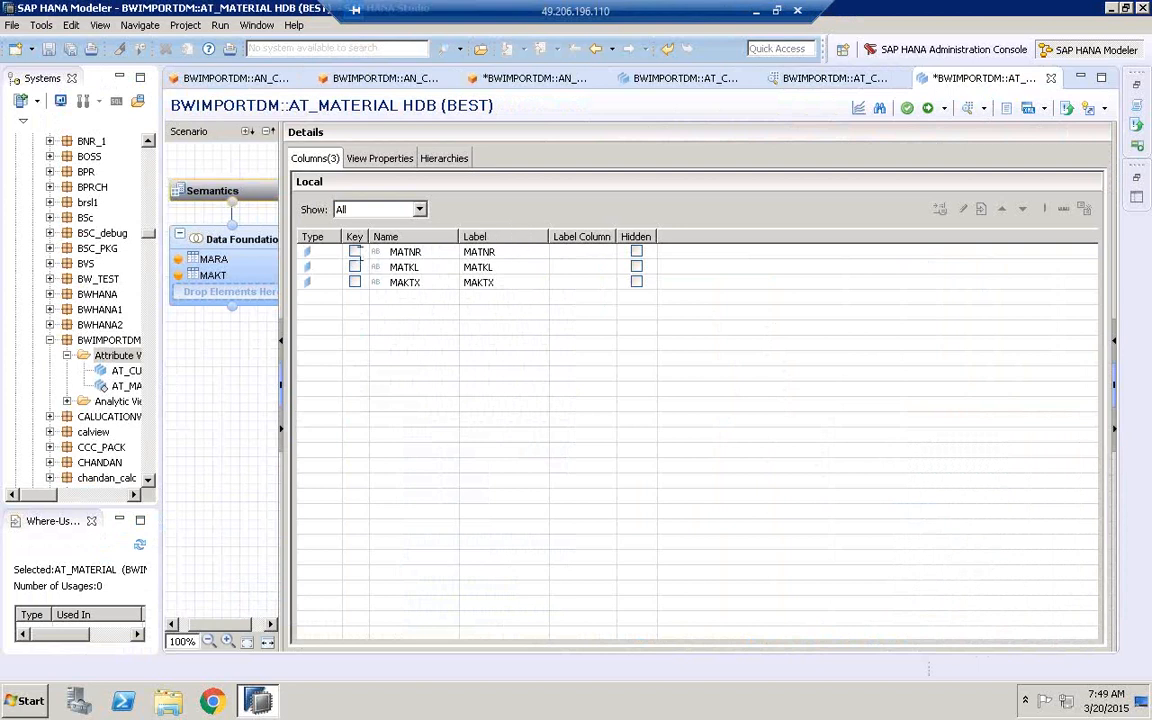
{"action": "left_click", "coordinate": [355, 251]}
{"action": "left_click", "coordinate": [580, 251]}
{"action": "left_click", "coordinate": [608, 251]}
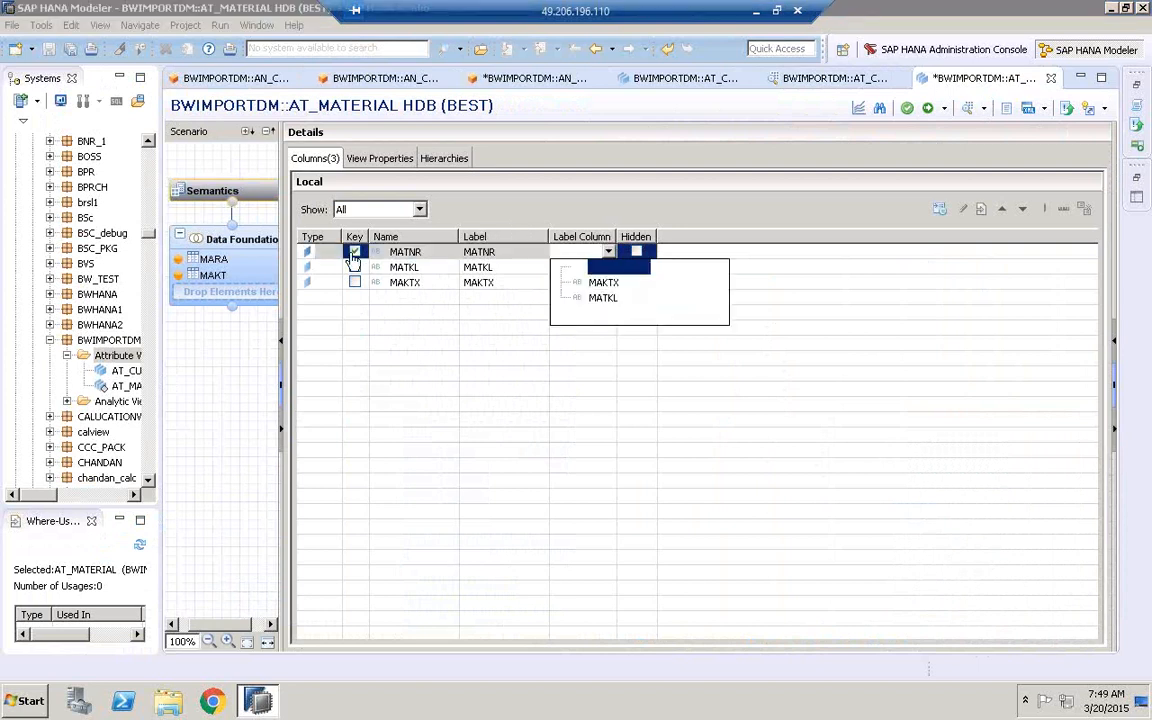
{"action": "left_click", "coordinate": [604, 284]}
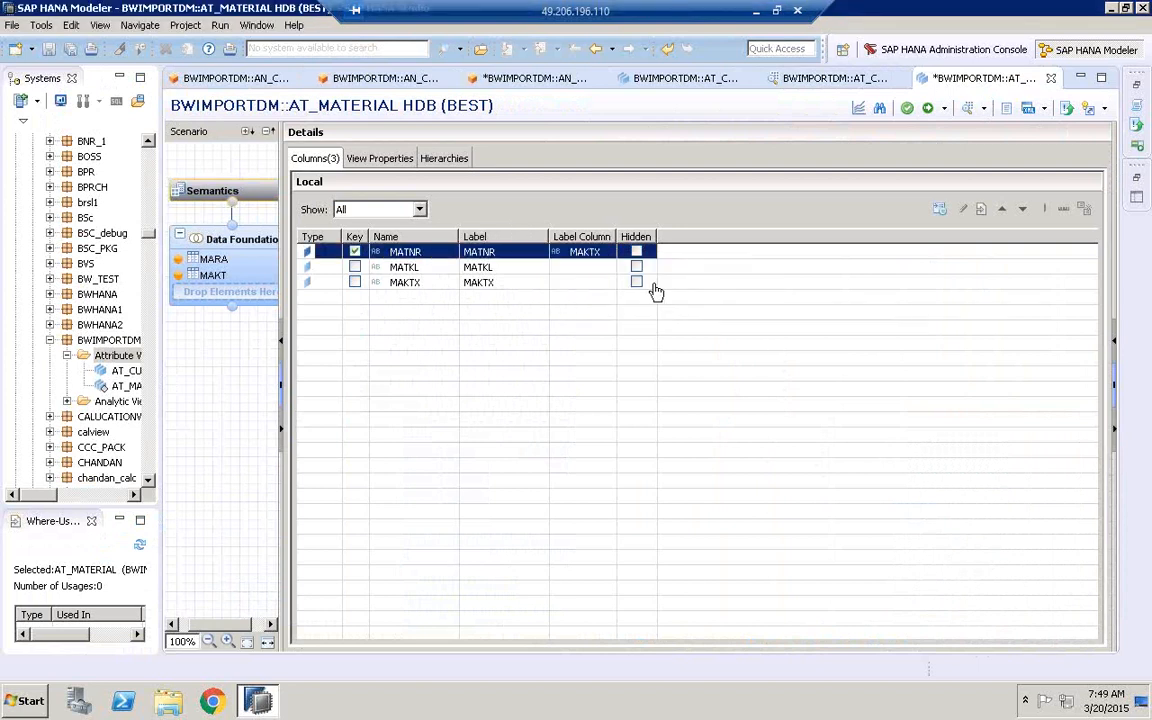
Validate and activate AT_MATERIAL, assigning it to the open change HDB//12610.
{"action": "left_click", "coordinate": [906, 110]}
{"action": "left_click", "coordinate": [928, 109]}
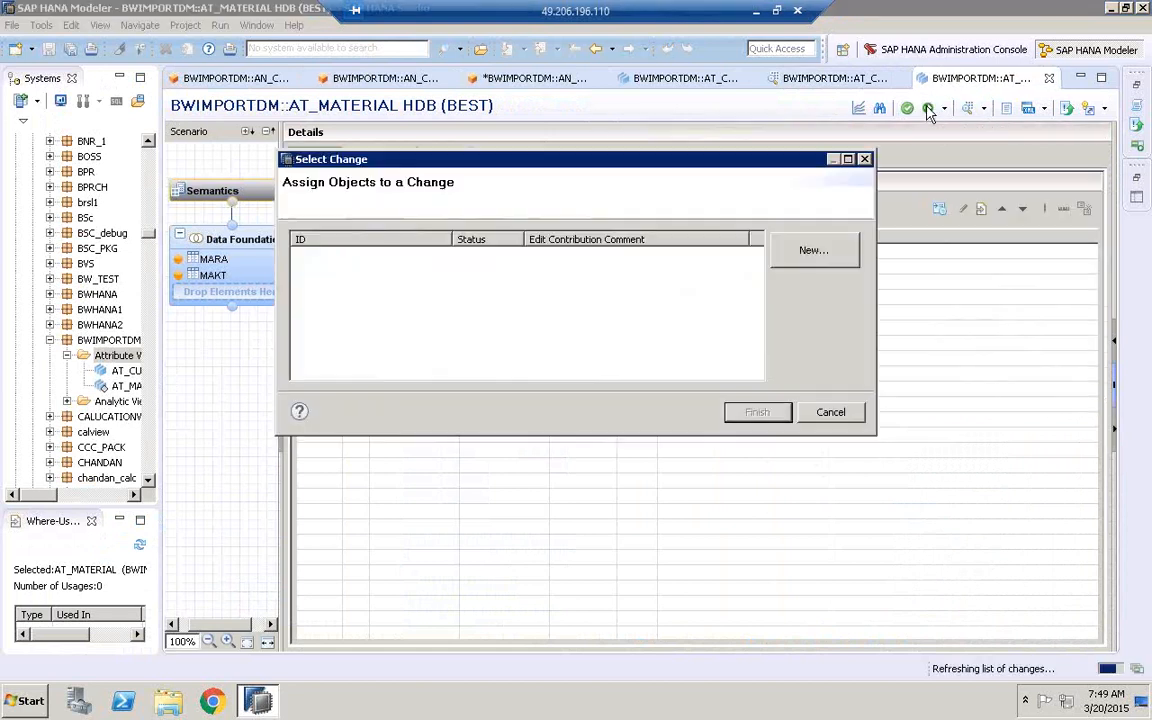
{"action": "left_click", "coordinate": [572, 254]}
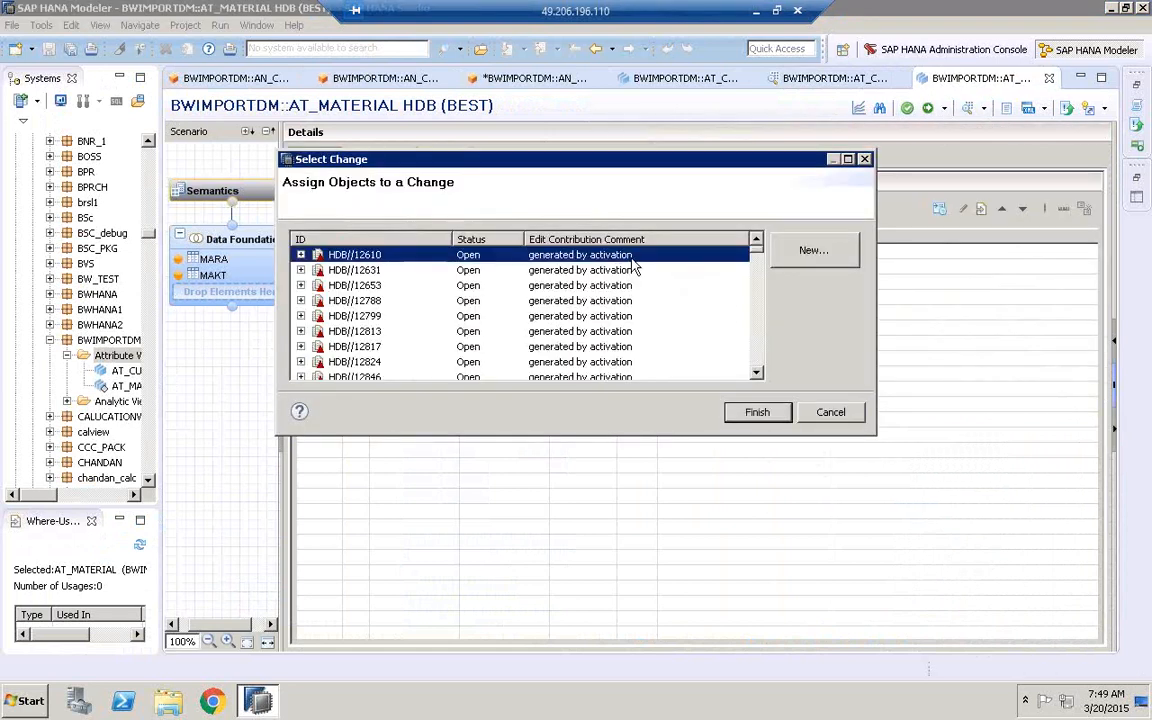
{"action": "left_click", "coordinate": [757, 412]}
Preview the raw data of the AT_MATERIAL attribute view from the BWIMPORTDM package.
{"action": "left_click_drag", "start_coordinate": [162, 381], "coordinate": [497, 353]}
{"action": "left_click", "coordinate": [152, 349]}
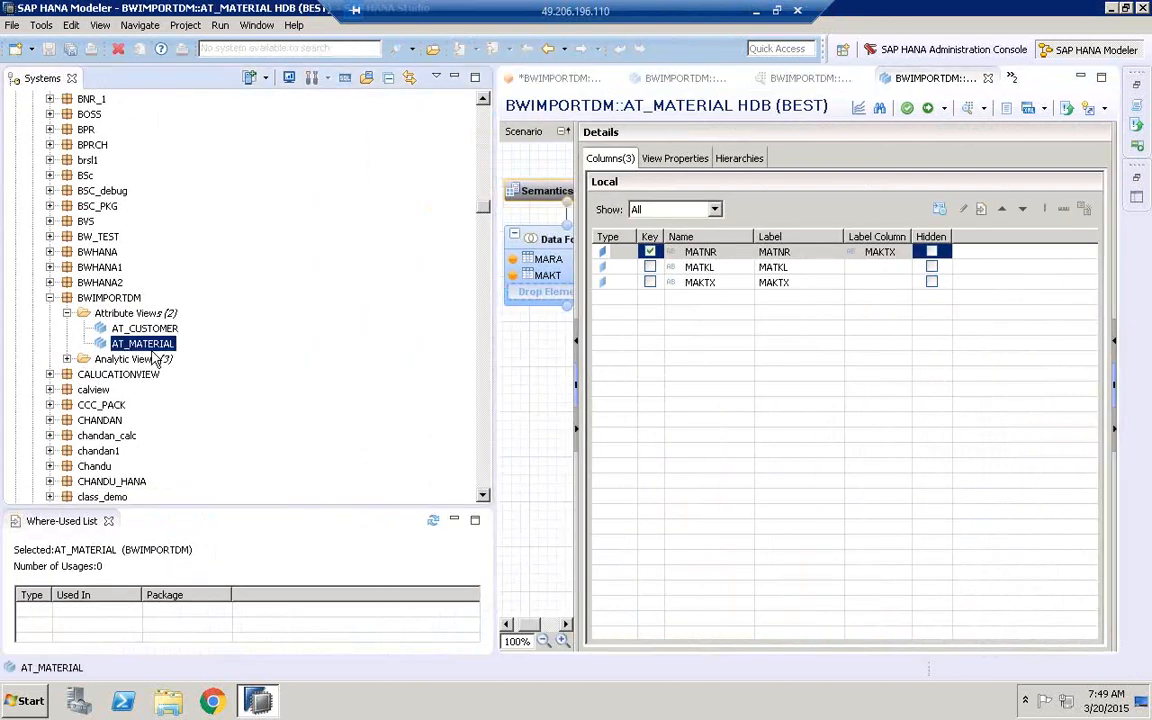
{"action": "right_click", "coordinate": [155, 358]}
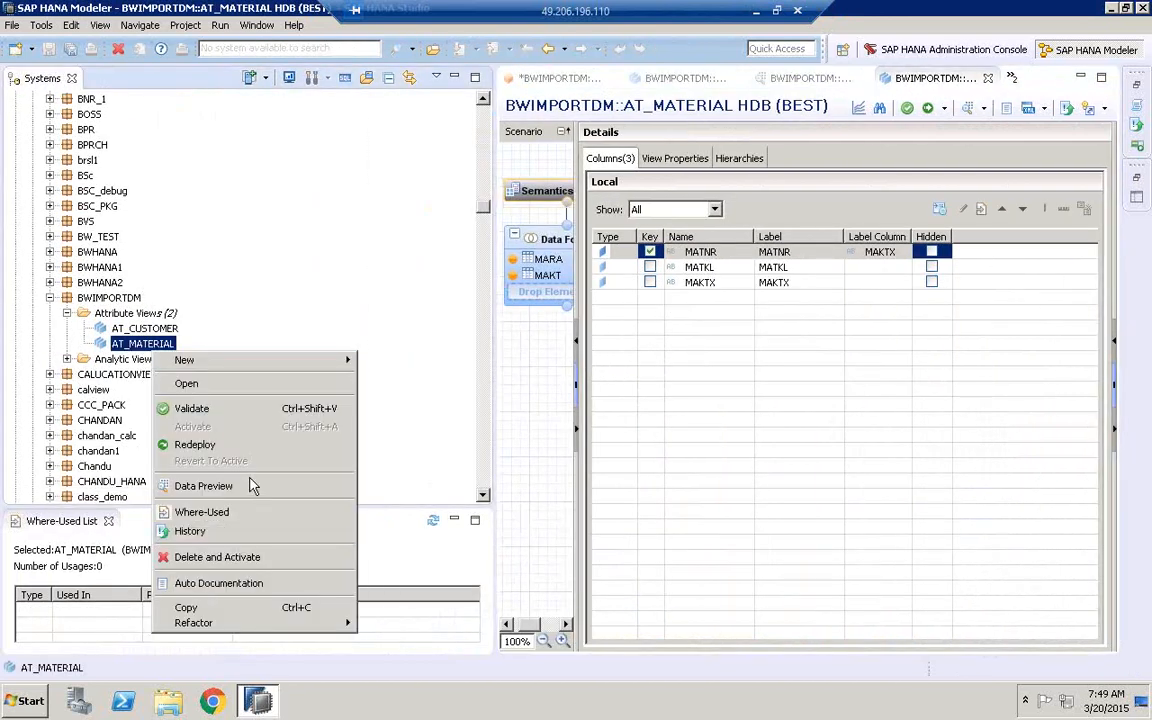
{"action": "left_click", "coordinate": [390, 315]}
{"action": "left_click", "coordinate": [707, 107]}
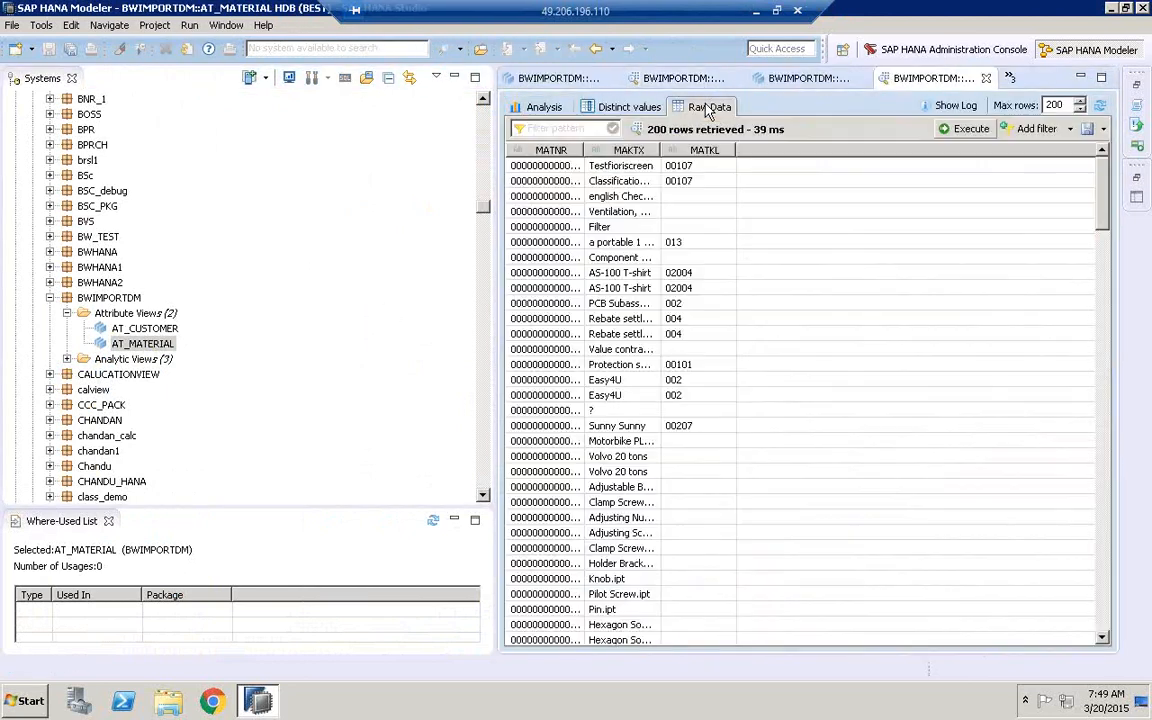
Create a standard attribute view named AT_COMPANYCODE with the label COMPANYCODE in the BWIMPORTDM package.
{"action": "left_click", "coordinate": [126, 298]}
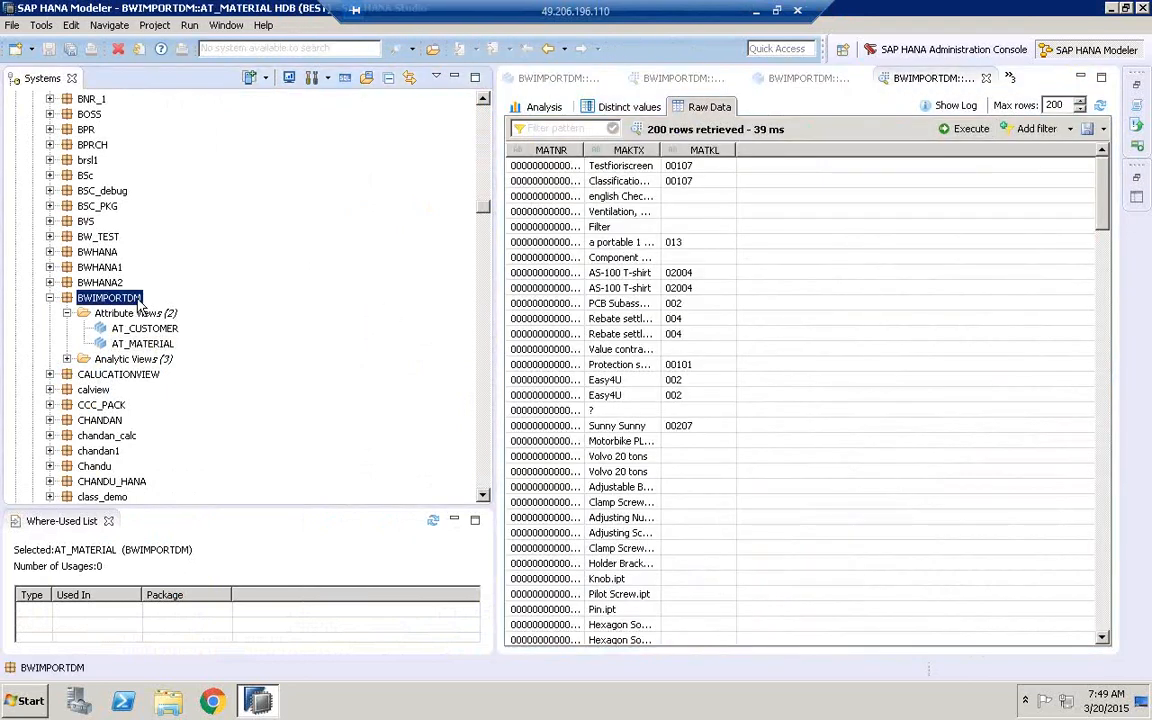
{"action": "right_click", "coordinate": [128, 298]}
{"action": "left_click", "coordinate": [113, 314]}
{"action": "right_click", "coordinate": [145, 313]}
{"action": "left_click", "coordinate": [208, 332]}
{"action": "type", "text": "AT_COMPANYC"}
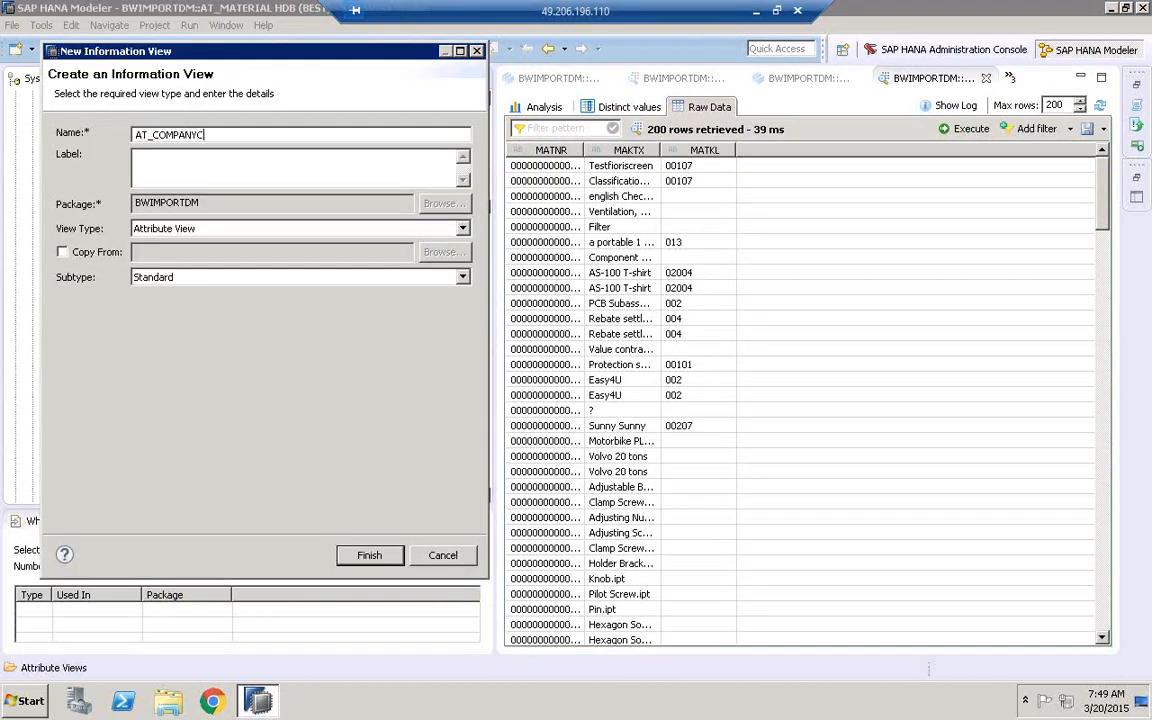
{"action": "left_click", "coordinate": [327, 153]}
{"action": "left_click", "coordinate": [153, 157]}
{"action": "key", "text": "BackSpace"}
{"action": "key", "text": "BackSpace"}
{"action": "key", "text": "BackSpace"}
{"action": "left_click", "coordinate": [370, 555]}
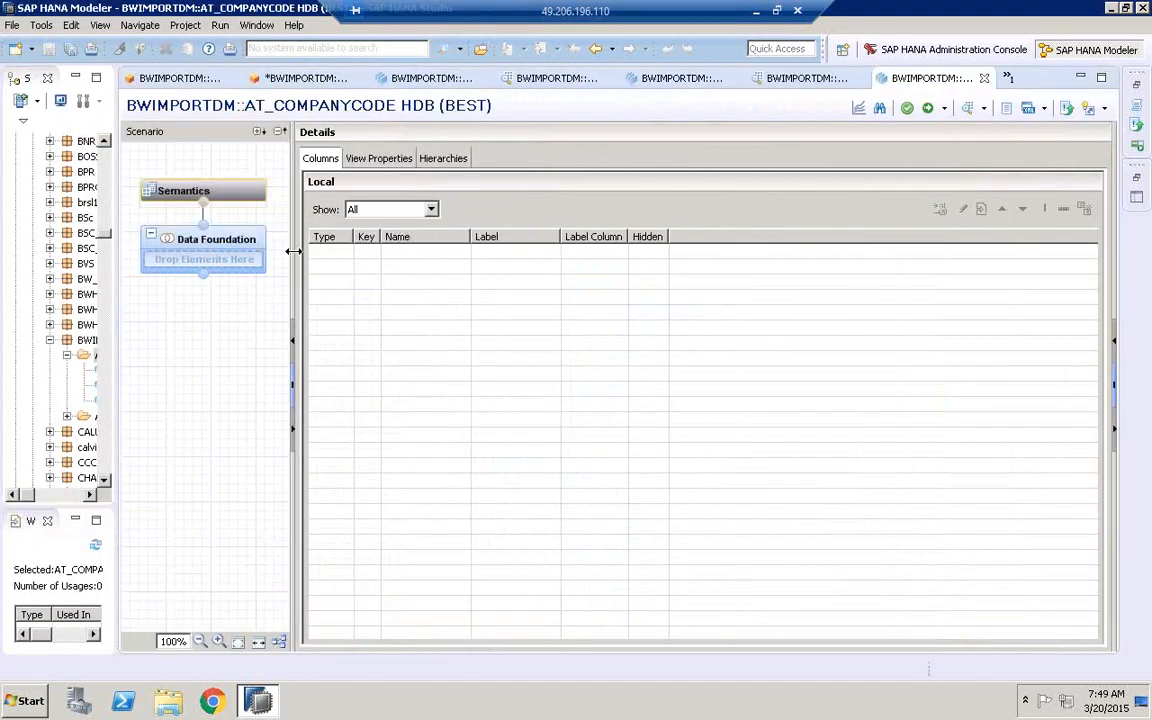
Add the T001 table from the BEST schema to the data foundation of AT_COMPANYCODE.
{"action": "left_click_drag", "start_coordinate": [290, 253], "coordinate": [561, 252]}
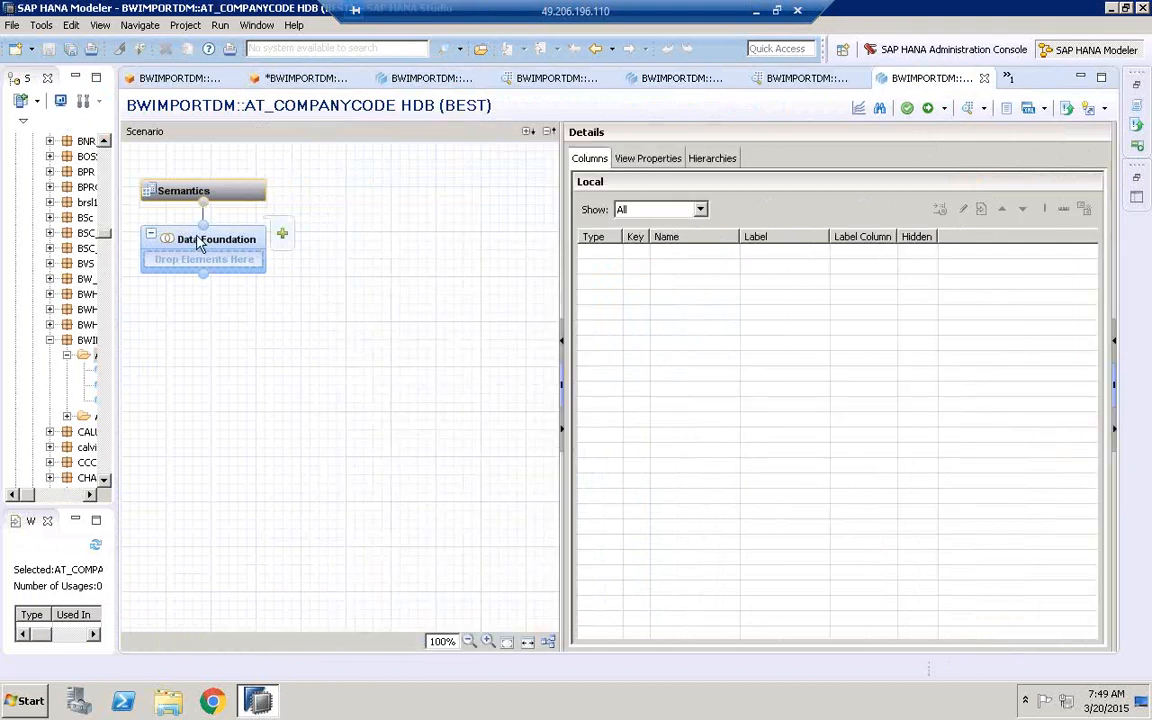
{"action": "left_click", "coordinate": [282, 236]}
{"action": "left_click", "coordinate": [282, 236]}
{"action": "type", "text": "T001"}
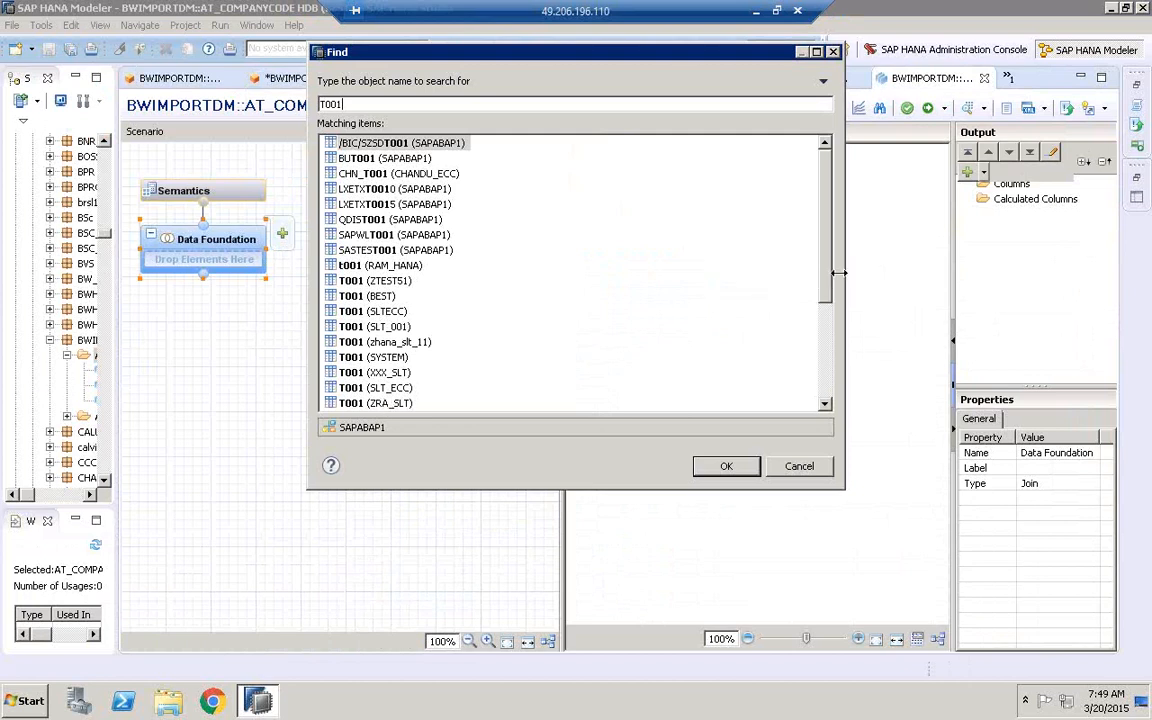
{"action": "left_click_drag", "start_coordinate": [824, 298], "coordinate": [822, 341]}
{"action": "left_click", "coordinate": [396, 222]}
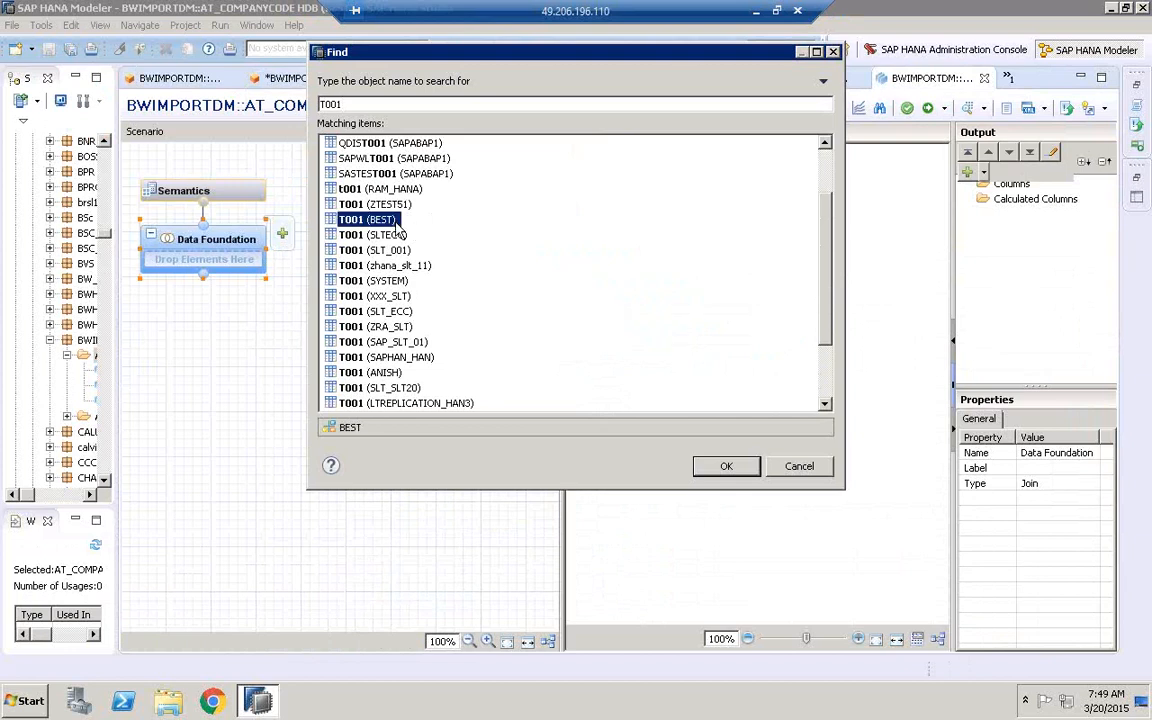
{"action": "left_click", "coordinate": [755, 472]}
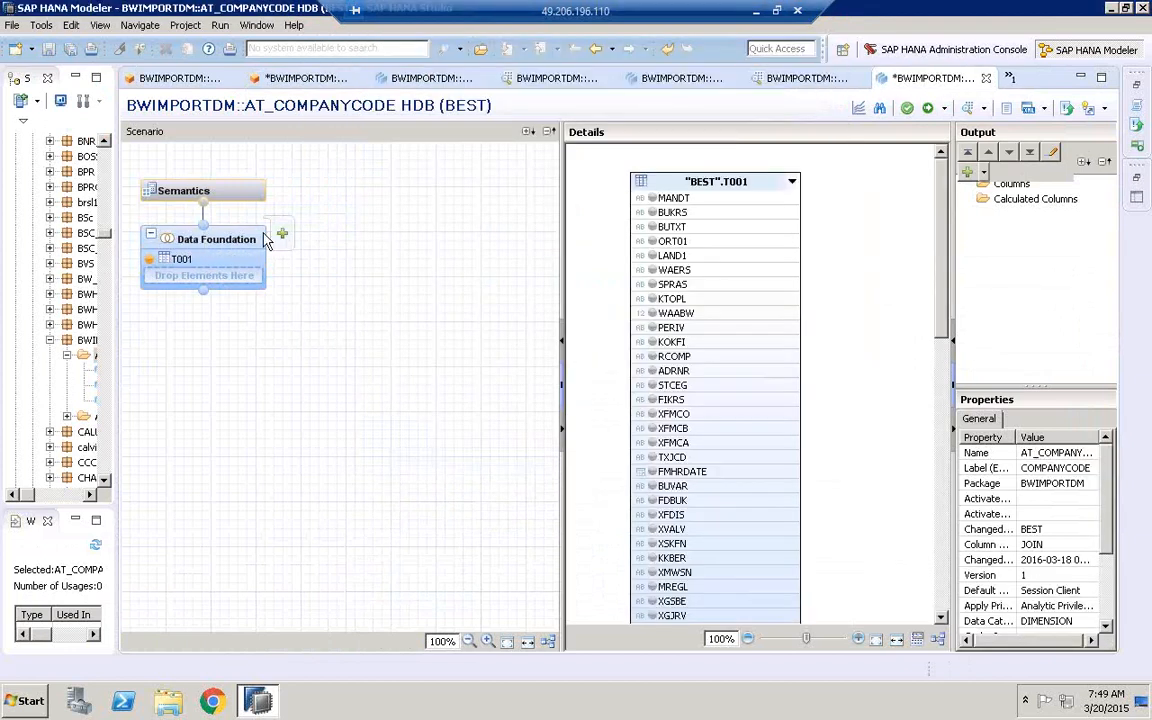
Add the TVKO and TVKOT tables from the BEST schema to the data foundation.
{"action": "left_click", "coordinate": [282, 236]}
{"action": "type", "text": "TVKO"}
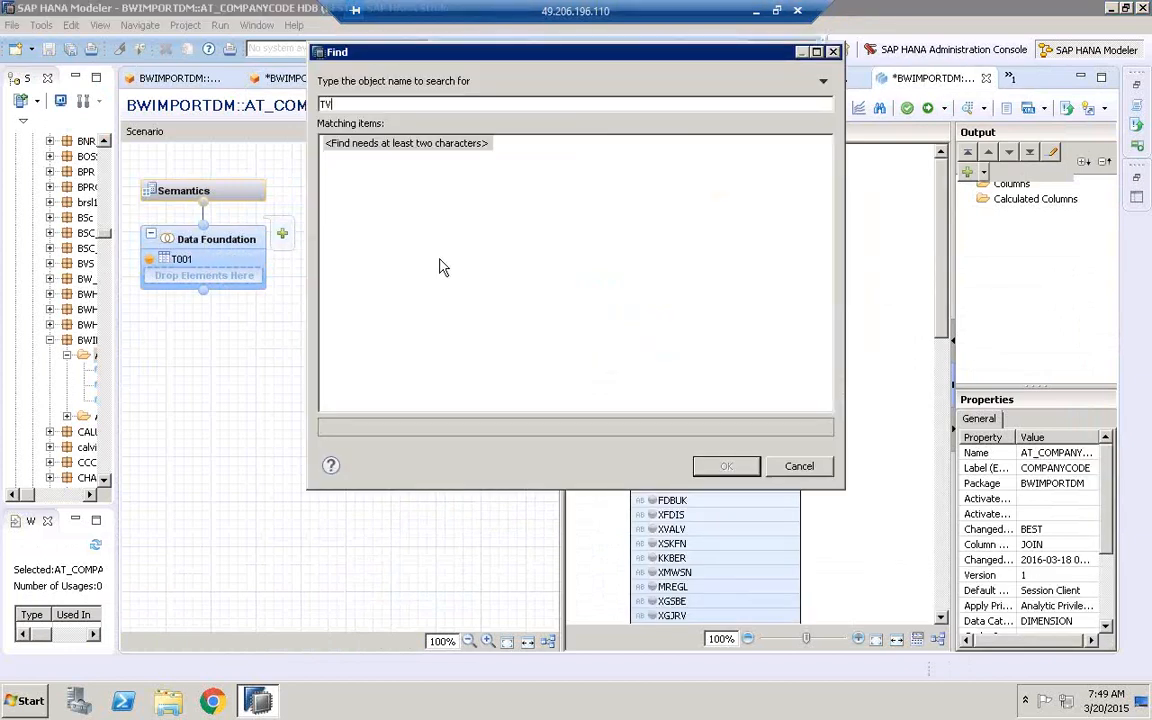
{"action": "left_click", "coordinate": [388, 250]}
{"action": "left_click", "coordinate": [726, 466]}
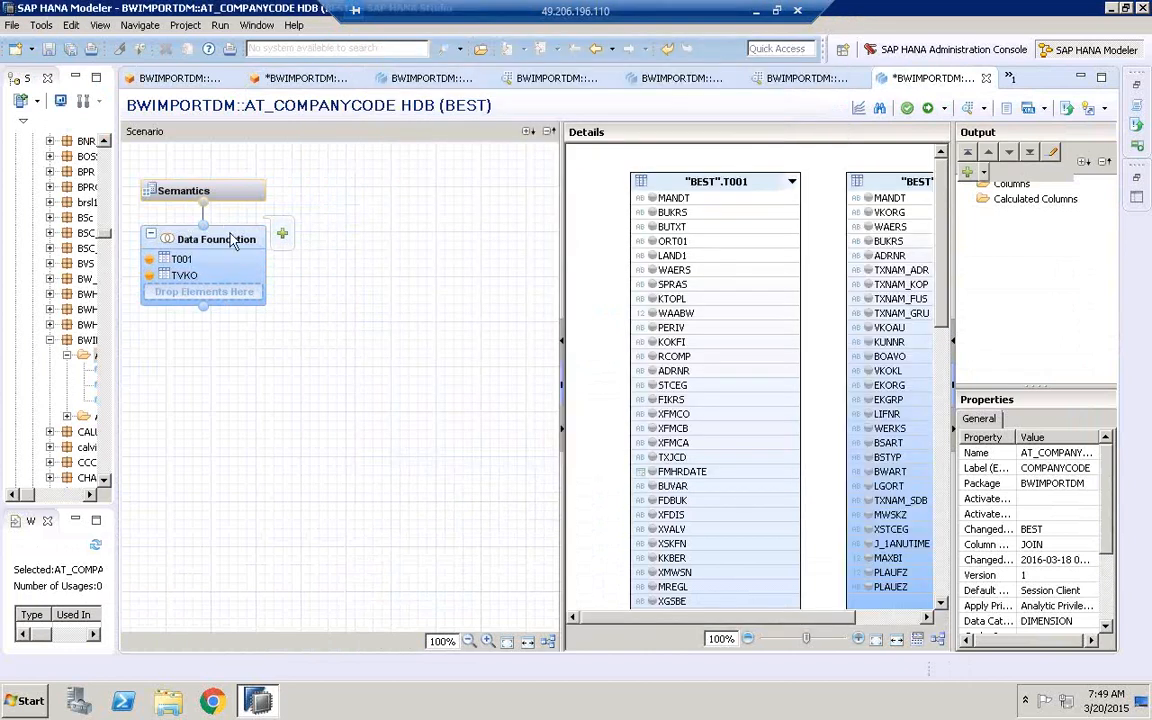
{"action": "left_click", "coordinate": [282, 236]}
{"action": "type", "text": "TVKOT"}
{"action": "key", "text": "Down"}
{"action": "key", "text": "Down"}
{"action": "key", "text": "Down"}
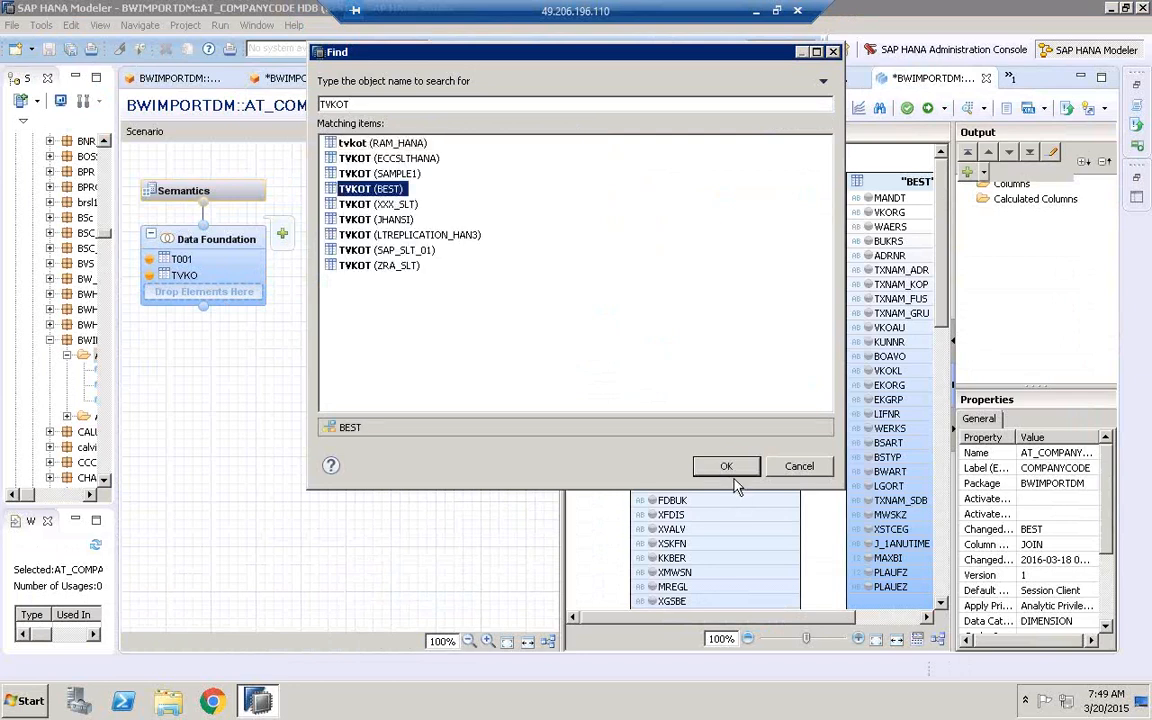
{"action": "left_click", "coordinate": [727, 466]}
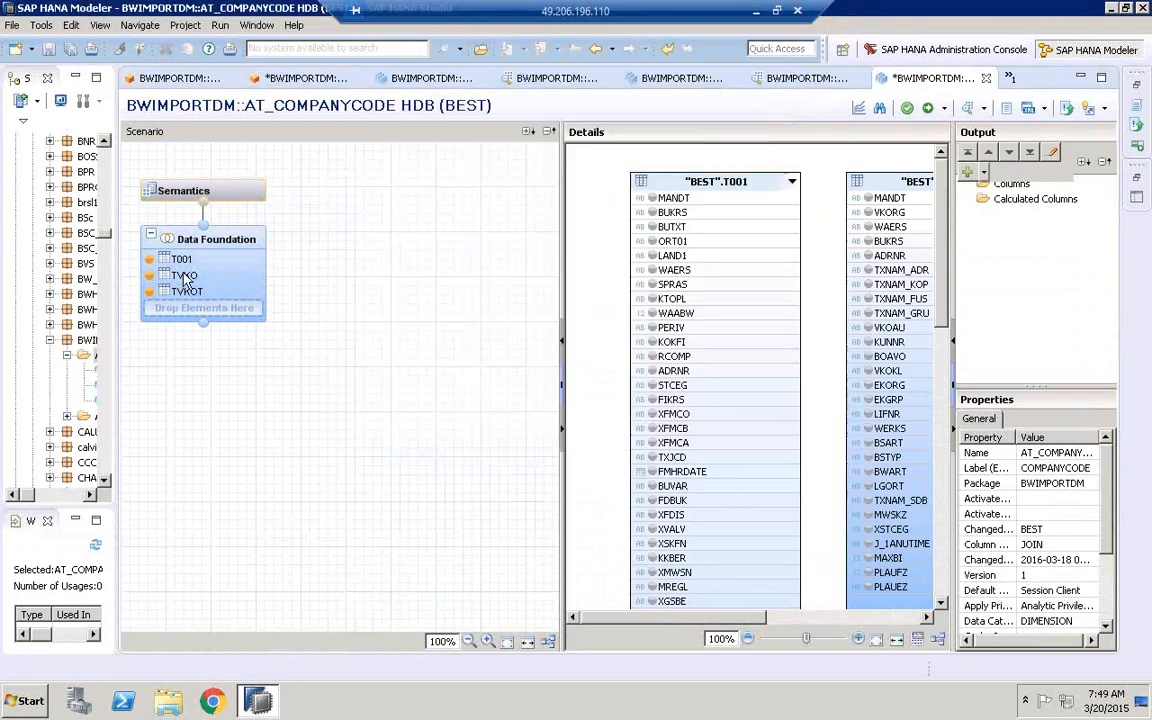
Add the TCURT table from the BEST schema to the data foundation.
{"action": "left_click", "coordinate": [282, 236]}
{"action": "type", "text": "TCURT"}
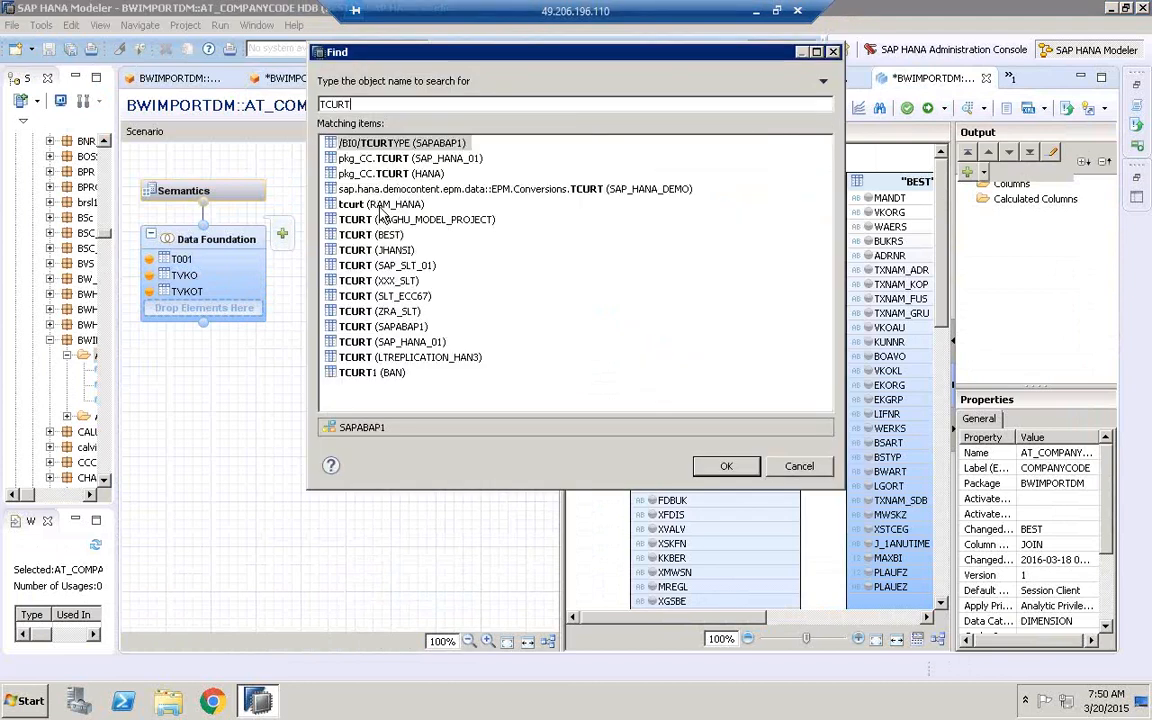
{"action": "left_click", "coordinate": [362, 234]}
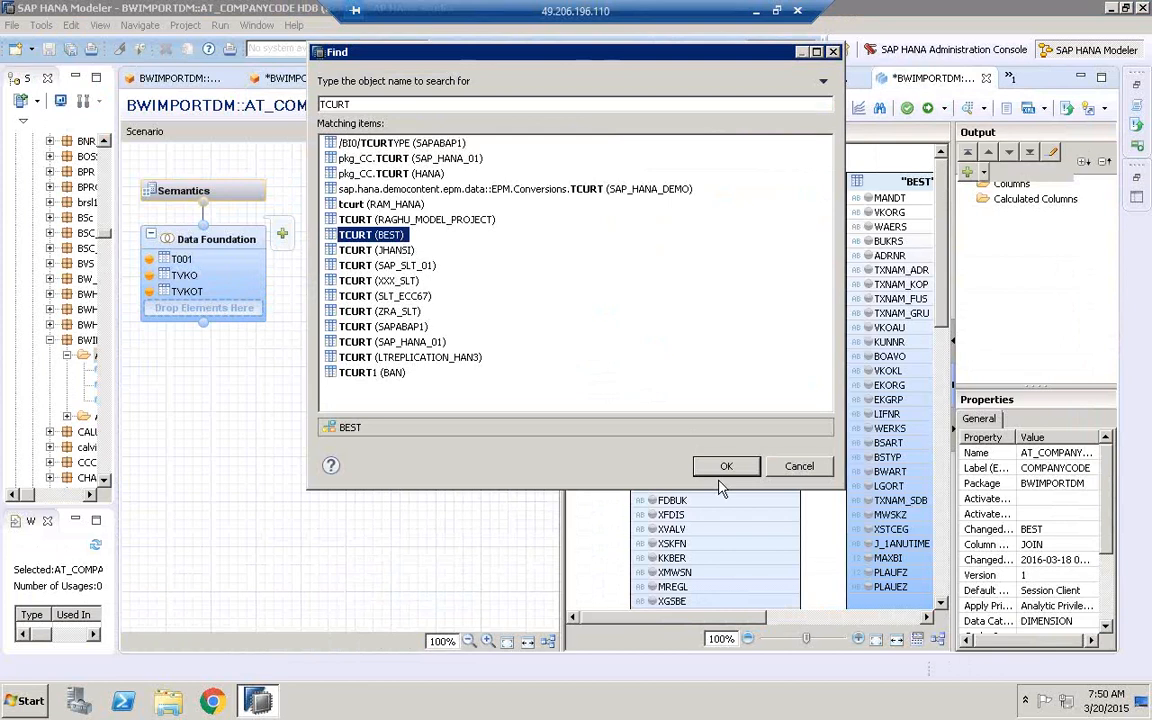
{"action": "left_click", "coordinate": [724, 468]}
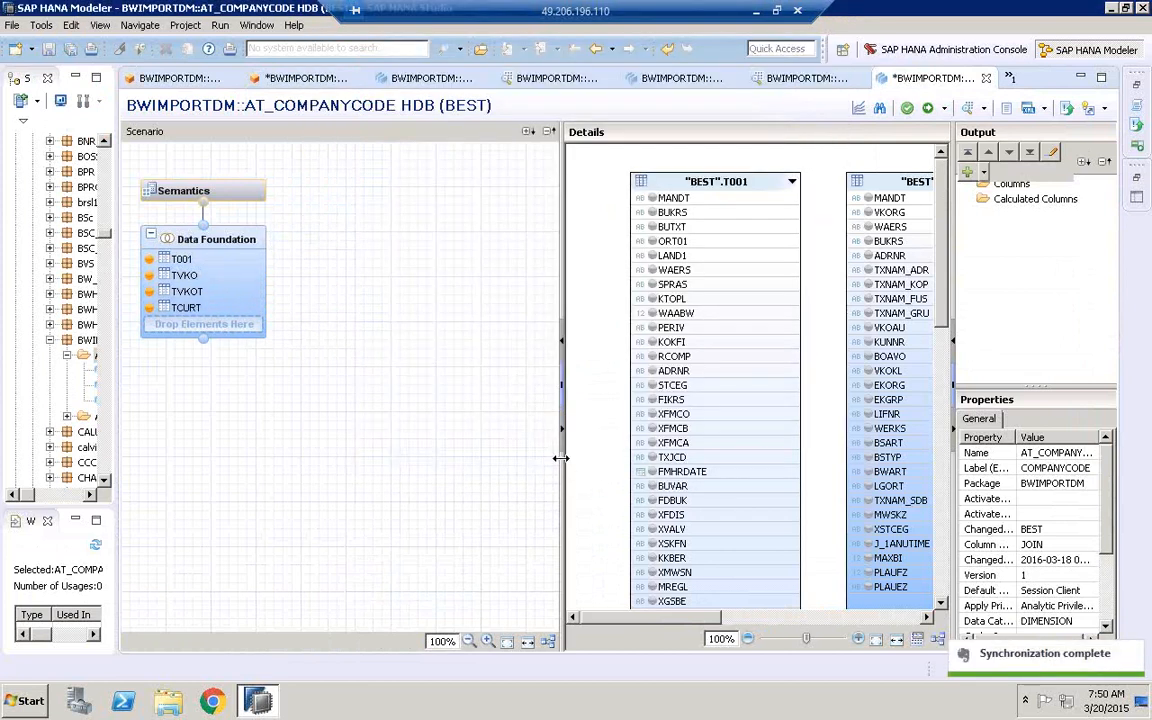
Enlarge the details area and spread the TCURT, TVKOT and TVKO tables apart.
{"action": "left_click_drag", "start_coordinate": [561, 457], "coordinate": [250, 455]}
{"action": "left_click_drag", "start_coordinate": [955, 250], "coordinate": [858, 244]}
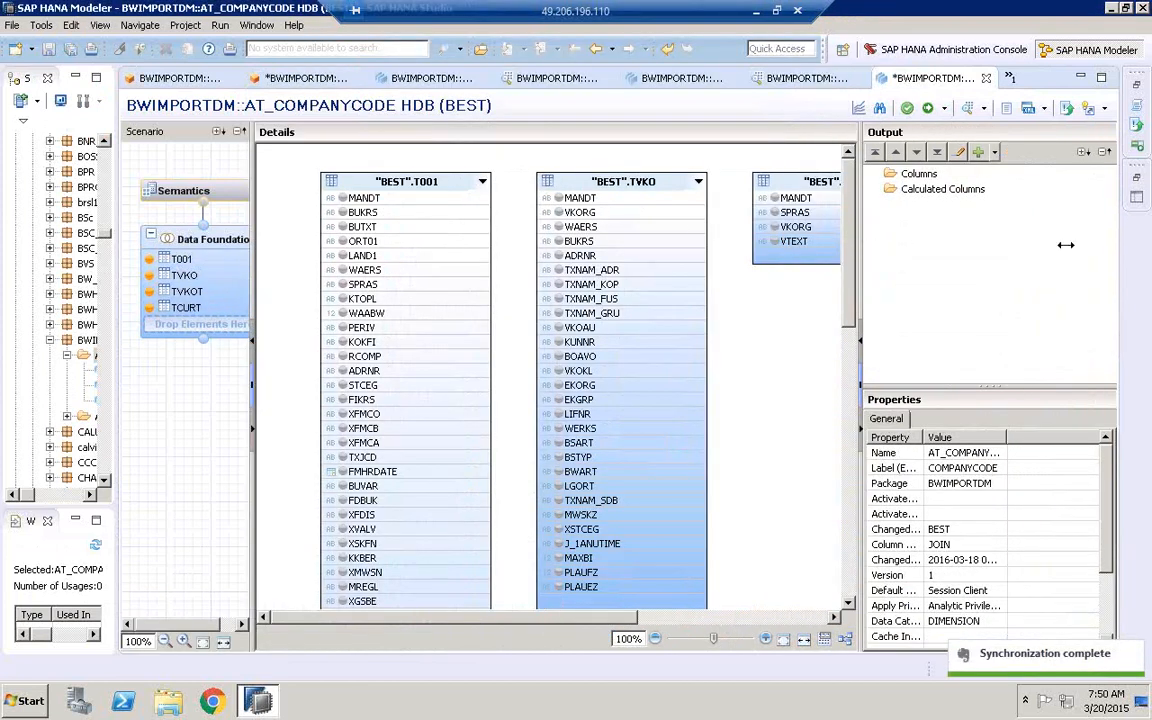
{"action": "left_click_drag", "start_coordinate": [1066, 245], "coordinate": [1068, 247]}
{"action": "left_click_drag", "start_coordinate": [980, 186], "coordinate": [887, 486]}
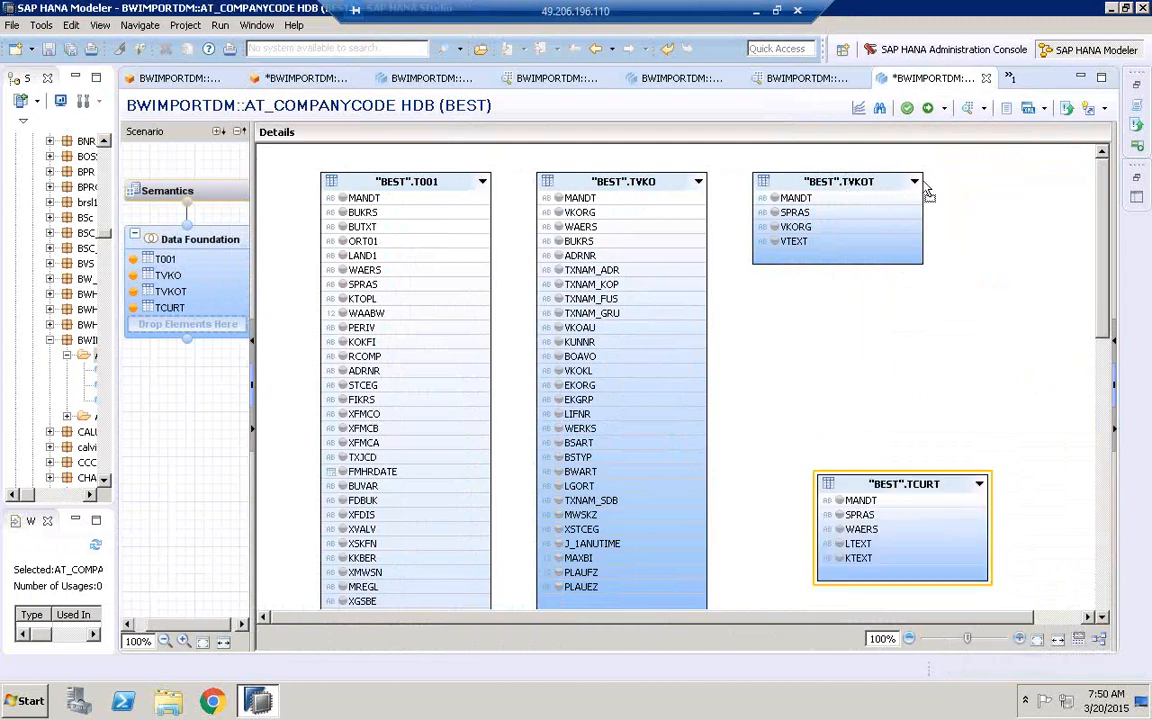
{"action": "left_click_drag", "start_coordinate": [920, 186], "coordinate": [998, 189]}
{"action": "left_click_drag", "start_coordinate": [703, 183], "coordinate": [866, 240]}
Join BUKRS in T001 to BUKRS in TVKO, link TVKO to VKORG in TVKOT, and make room for TCURT beside T001.
{"action": "left_click_drag", "start_coordinate": [473, 213], "coordinate": [570, 240]}
{"action": "left_click_drag", "start_coordinate": [910, 513], "coordinate": [266, 348]}
{"action": "left_click", "coordinate": [585, 188]}
{"action": "left_click_drag", "start_coordinate": [836, 175], "coordinate": [880, 175]}
{"action": "left_click_drag", "start_coordinate": [706, 178], "coordinate": [824, 186]}
{"action": "left_click_drag", "start_coordinate": [465, 177], "coordinate": [585, 196]}
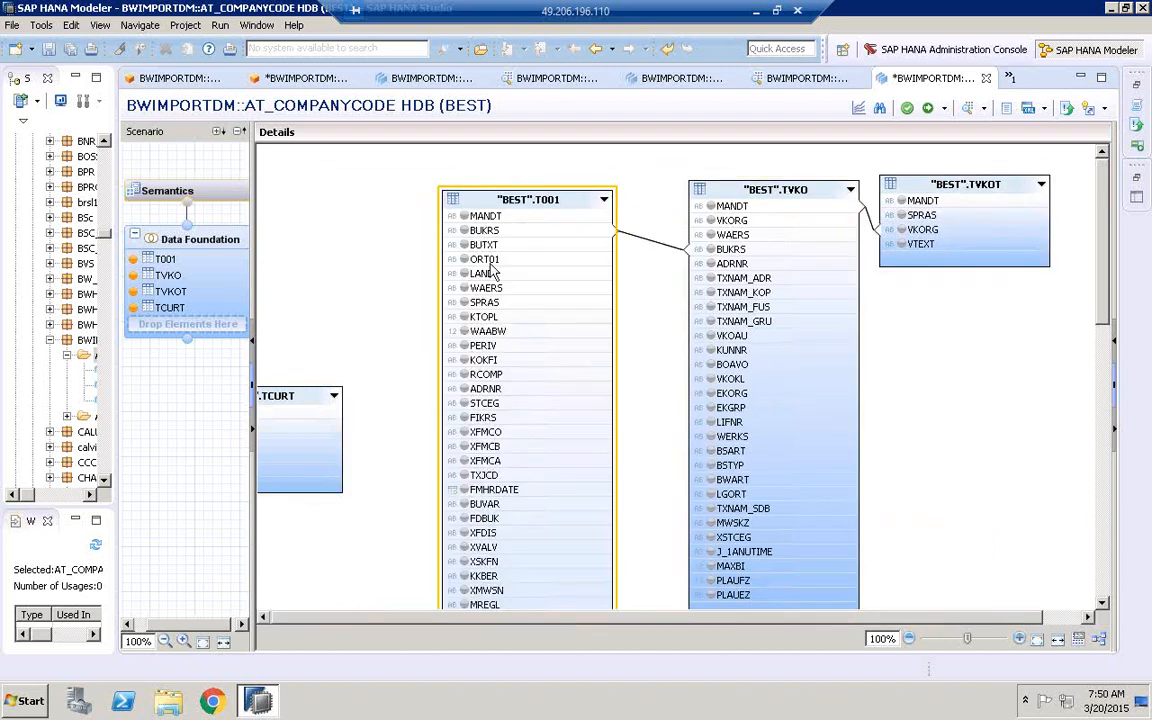
Place TCURT beside T001 and join WAERS in TCURT to WAERS in T001.
{"action": "left_click_drag", "start_coordinate": [305, 397], "coordinate": [360, 275]}
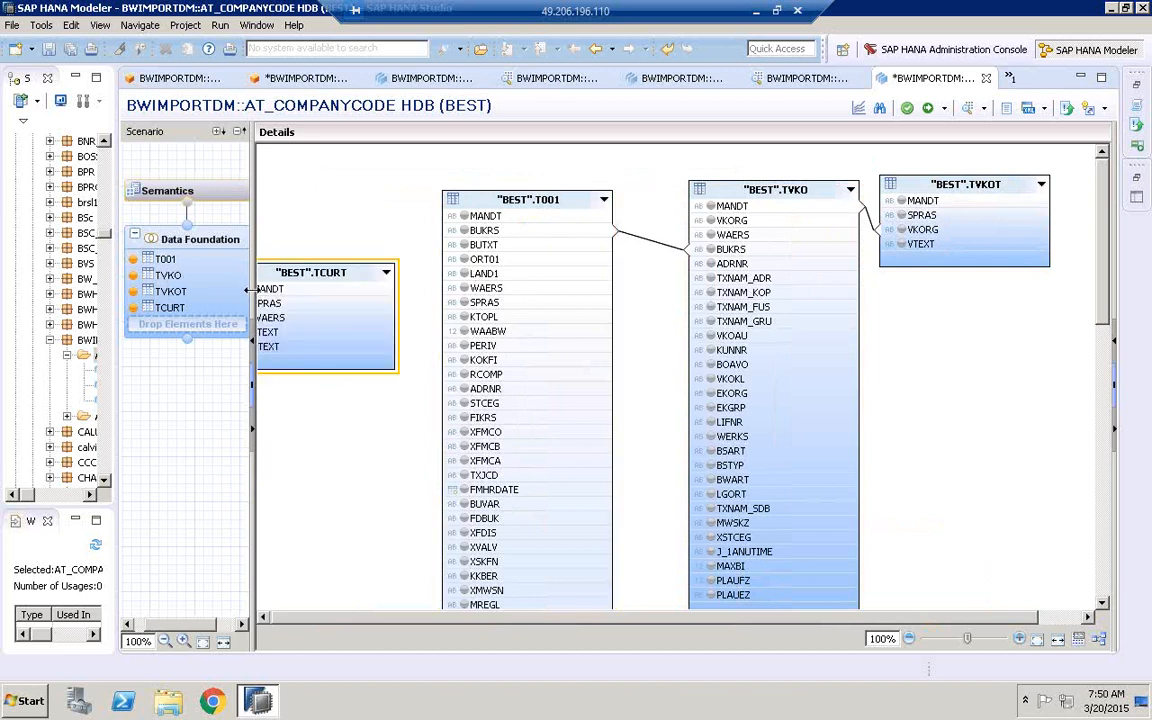
{"action": "left_click_drag", "start_coordinate": [240, 288], "coordinate": [126, 286]}
{"action": "left_click_drag", "start_coordinate": [228, 261], "coordinate": [240, 176]}
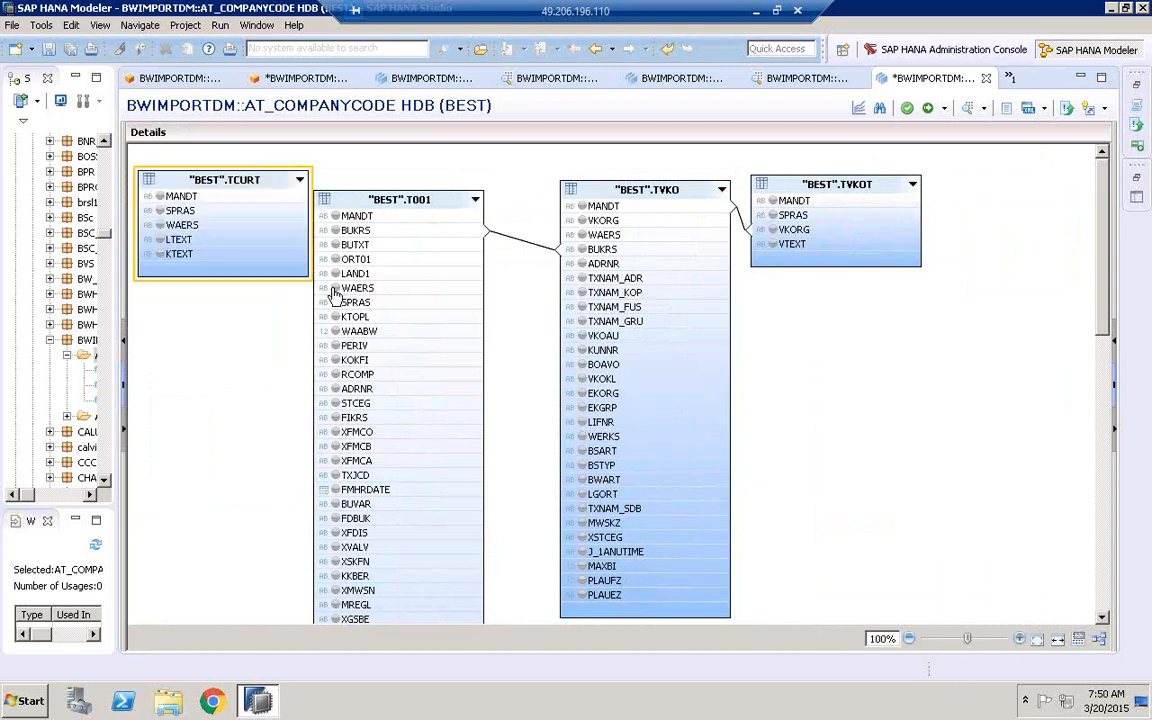
{"action": "left_click_drag", "start_coordinate": [299, 226], "coordinate": [325, 288]}
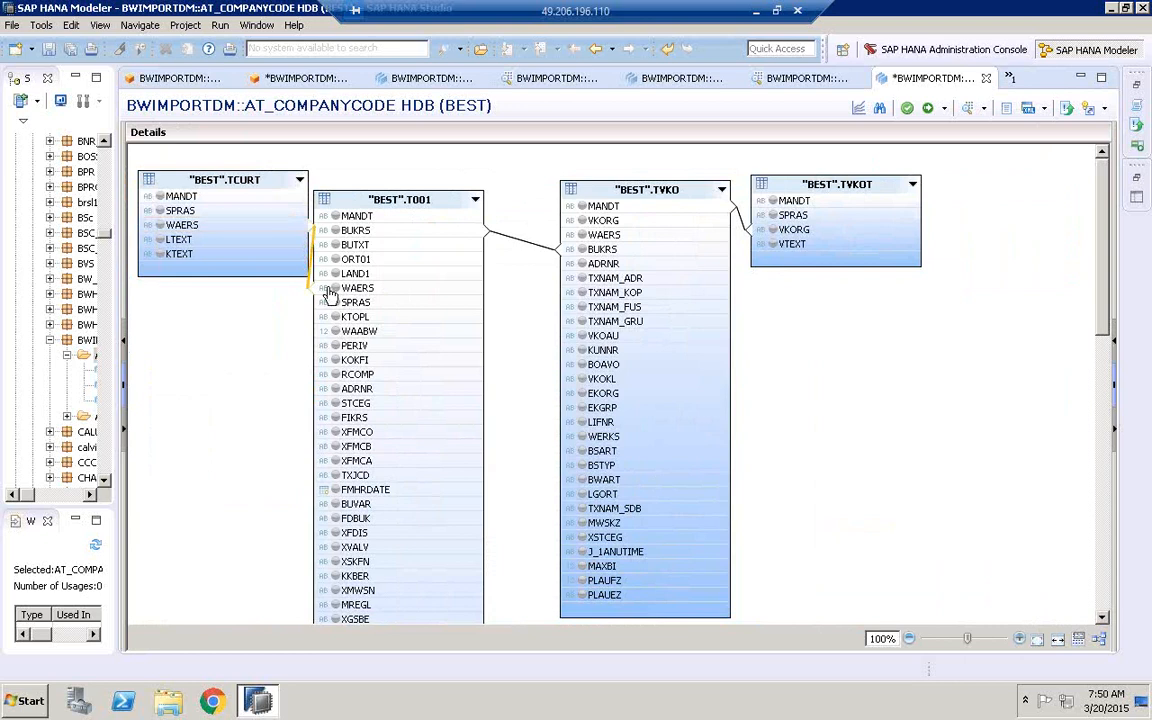
Set the join type between T001 and TVKO on BUKRS to Inner.
{"action": "left_click", "coordinate": [528, 249]}
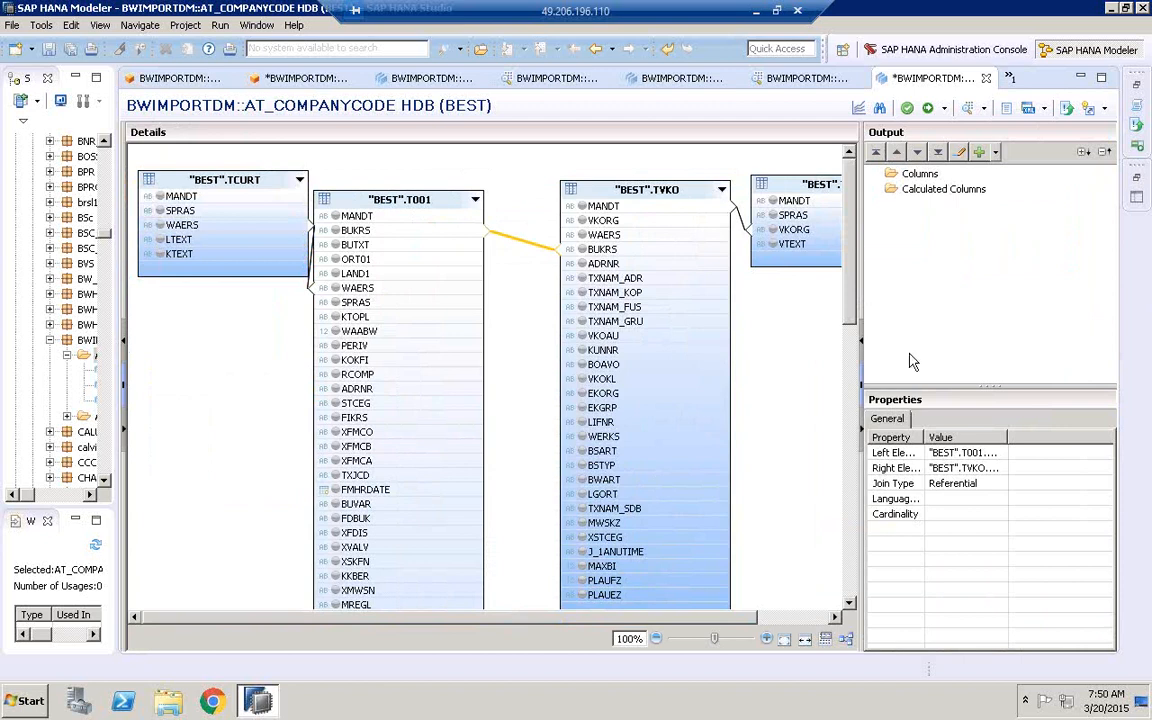
{"action": "left_click", "coordinate": [986, 497]}
{"action": "left_click", "coordinate": [988, 483]}
{"action": "left_click", "coordinate": [996, 483]}
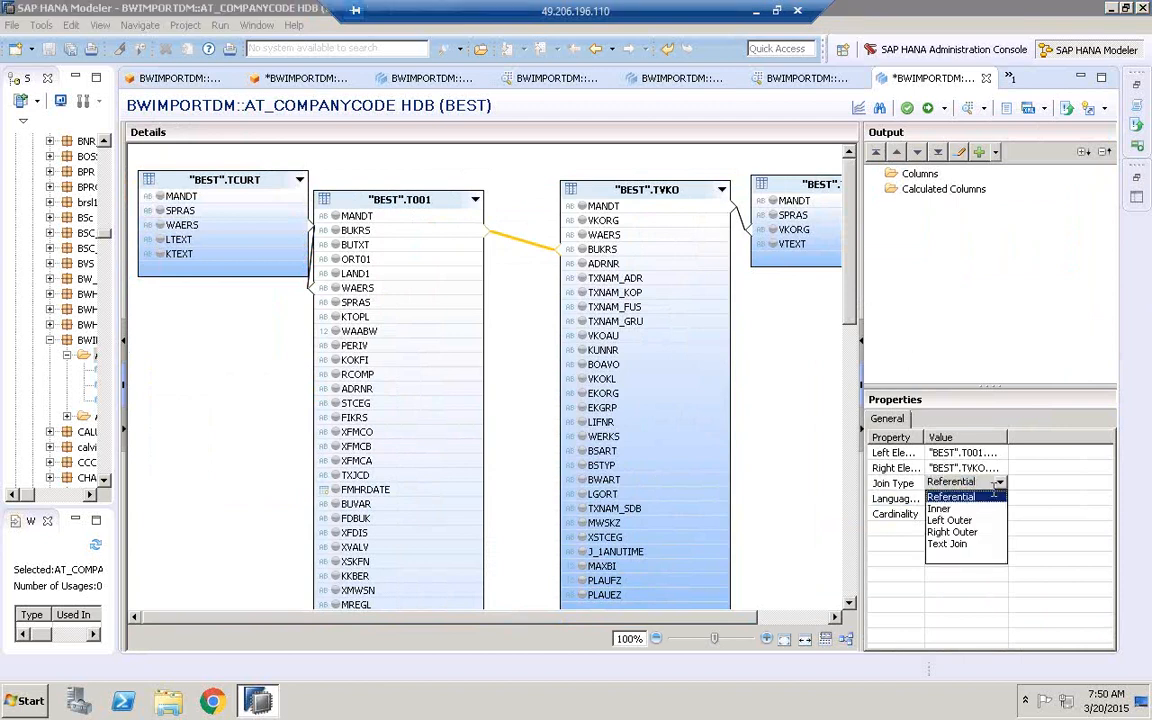
{"action": "left_click", "coordinate": [950, 508]}
{"action": "left_click", "coordinate": [967, 503]}
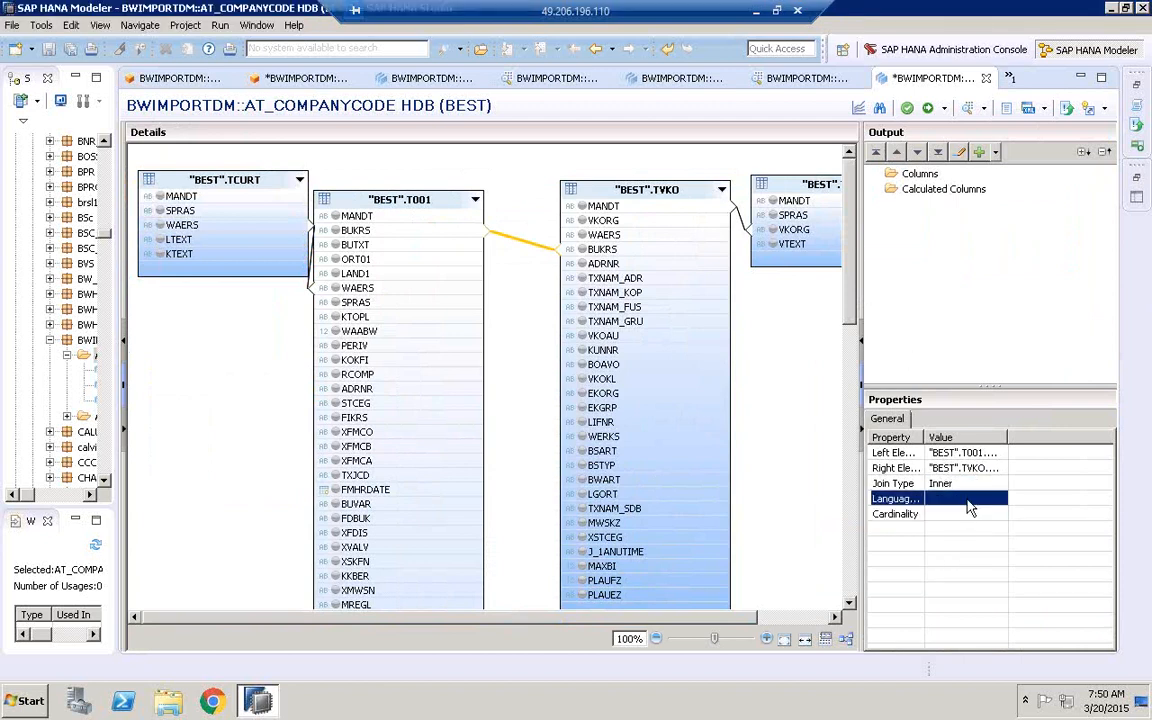
Set the join between TVKO and TVKOT to Text Join with SPRAS as the language column.
{"action": "left_click", "coordinate": [743, 225]}
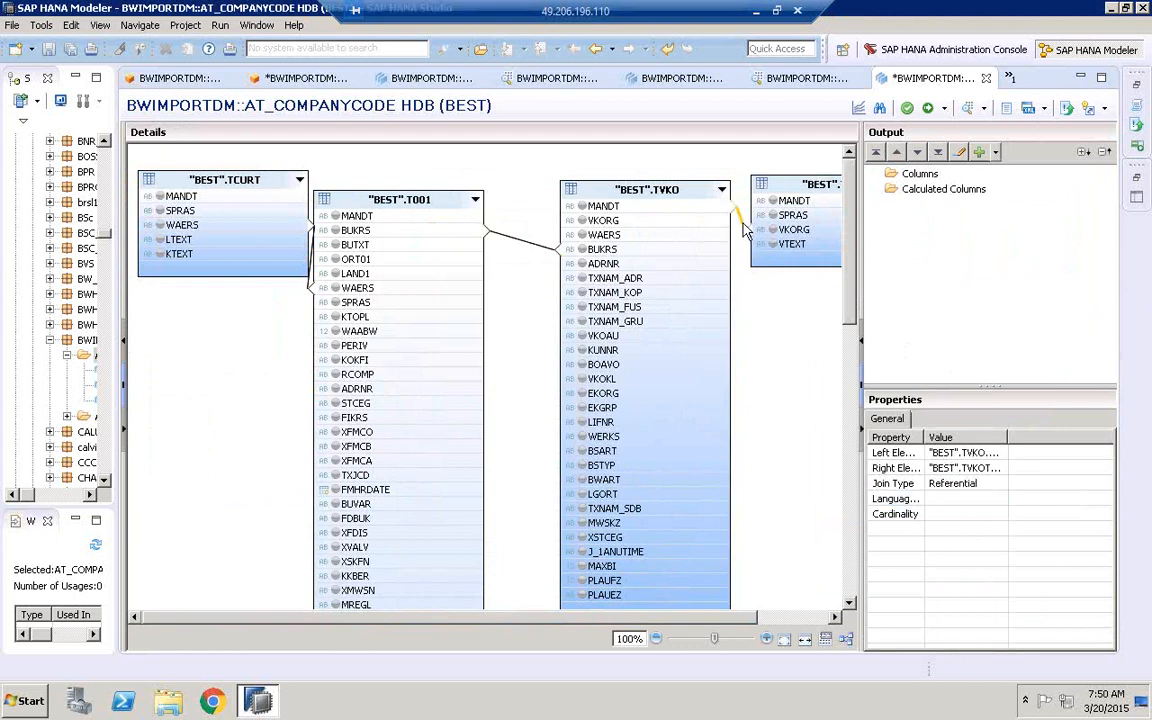
{"action": "left_click", "coordinate": [993, 484]}
{"action": "left_click", "coordinate": [996, 484]}
{"action": "left_click", "coordinate": [950, 547]}
{"action": "left_click", "coordinate": [965, 498]}
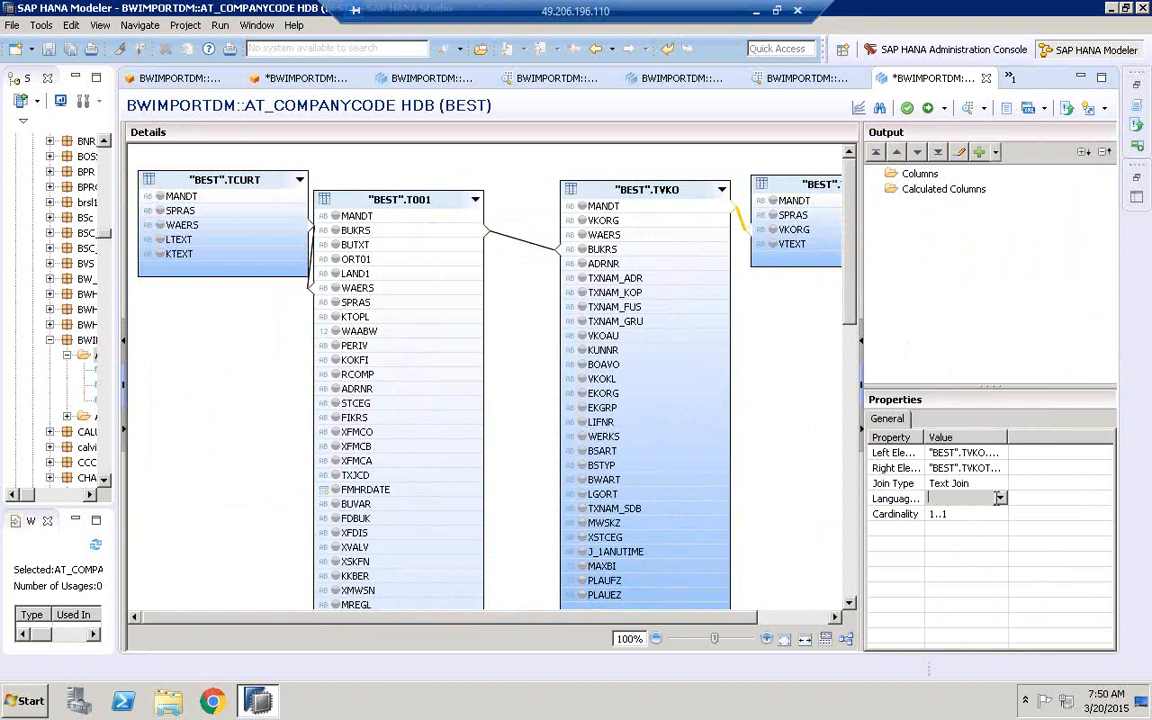
{"action": "left_click", "coordinate": [999, 498]}
{"action": "left_click", "coordinate": [955, 535]}
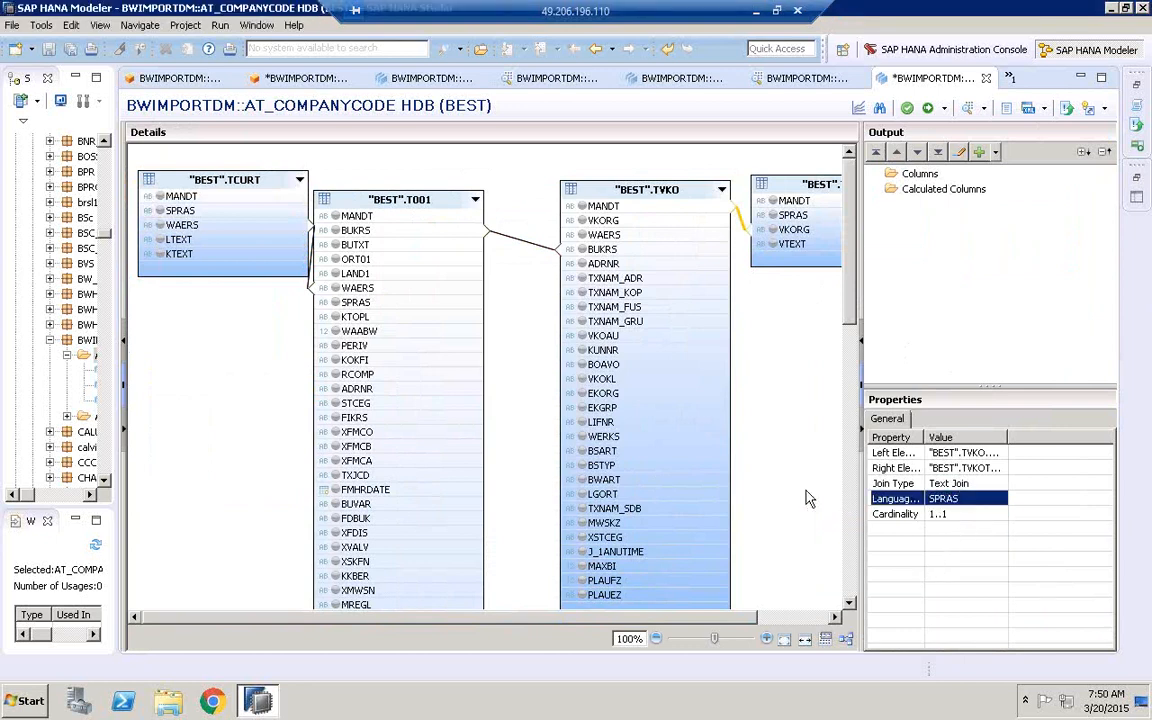
Move TCURT clear of T001 and set the join between them to Text Join with SPRAS as the language column.
{"action": "left_click_drag", "start_coordinate": [277, 182], "coordinate": [173, 225]}
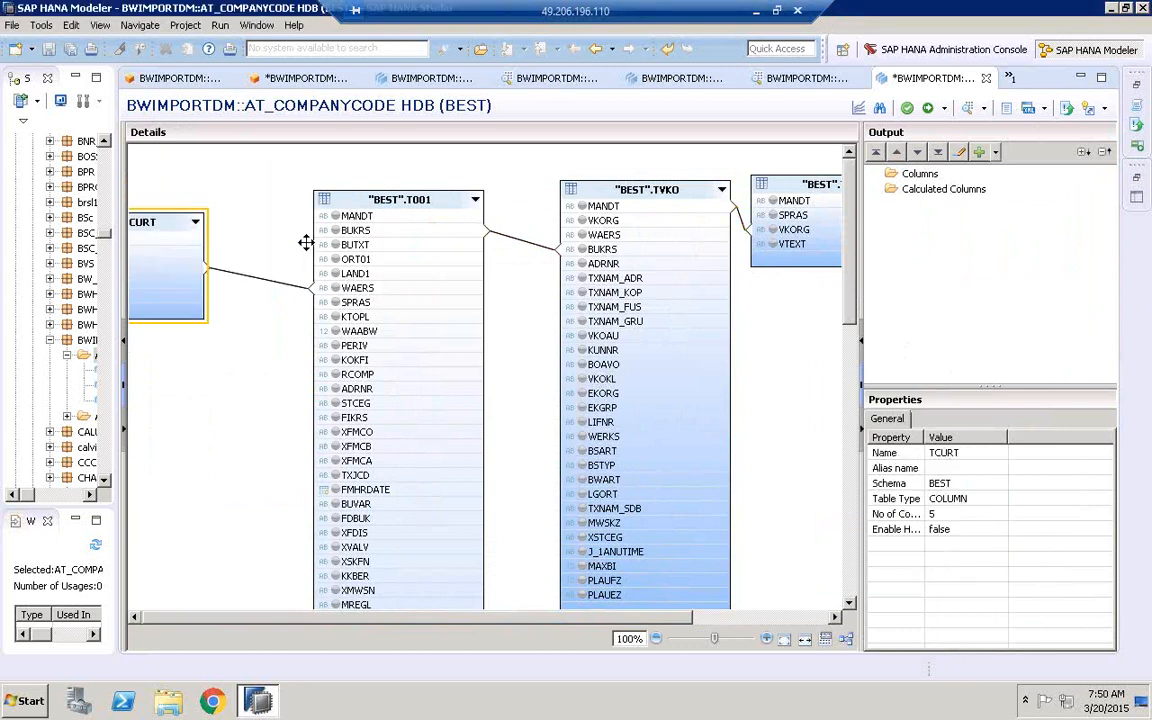
{"action": "left_click", "coordinate": [266, 290]}
{"action": "left_click", "coordinate": [258, 281]}
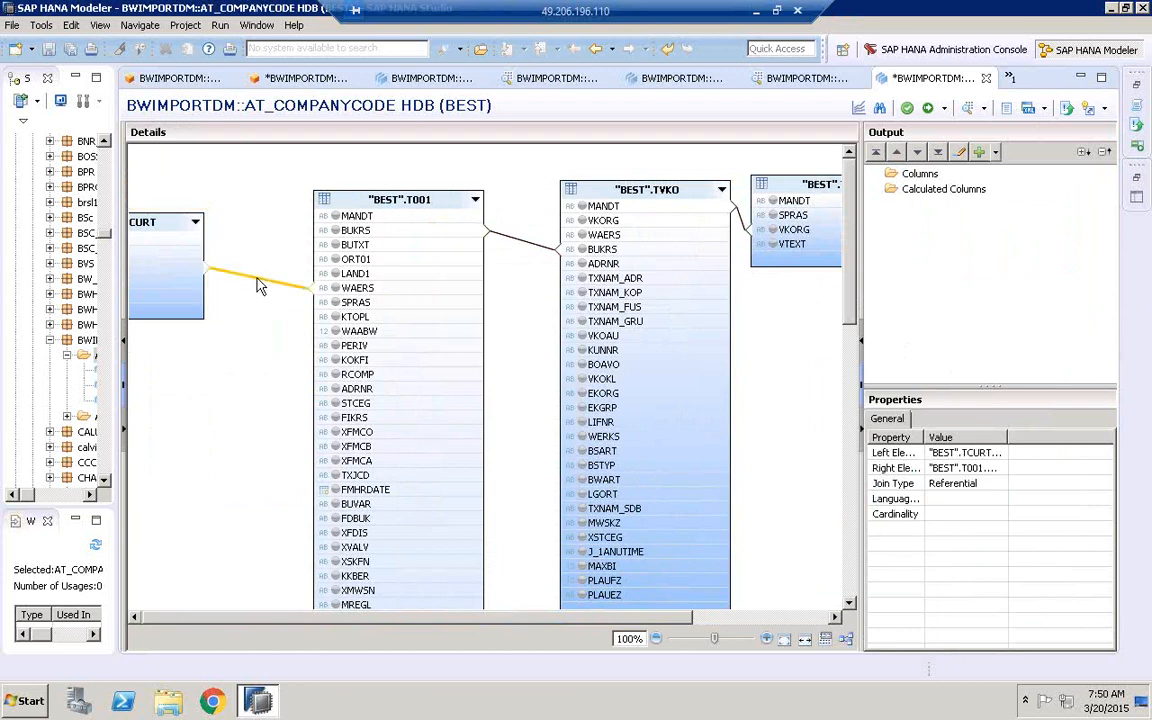
{"action": "left_click", "coordinate": [955, 483]}
{"action": "left_click", "coordinate": [960, 483]}
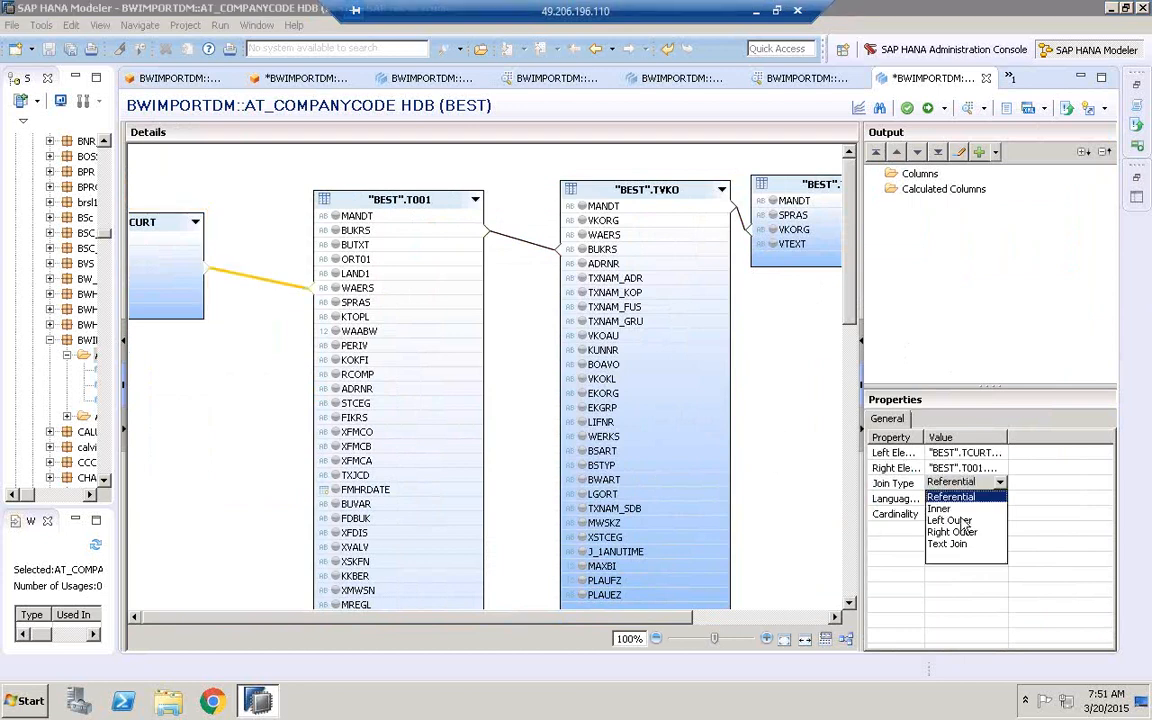
{"action": "left_click", "coordinate": [958, 544]}
{"action": "left_click", "coordinate": [960, 498]}
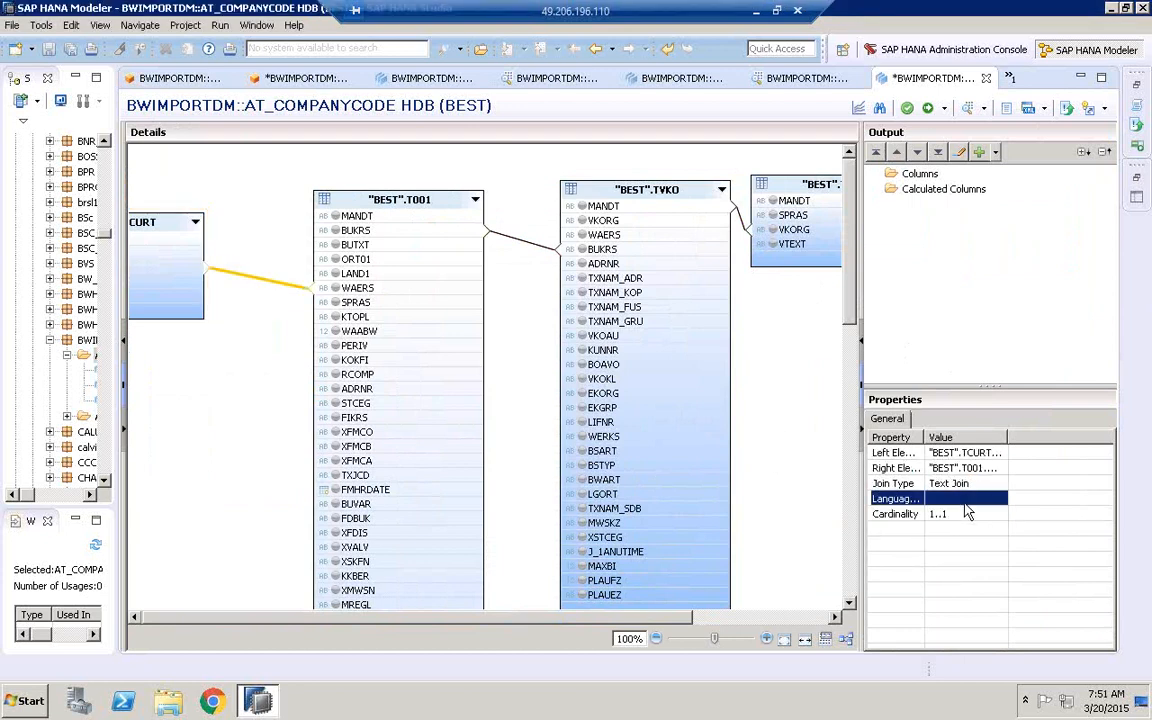
{"action": "left_click", "coordinate": [998, 498]}
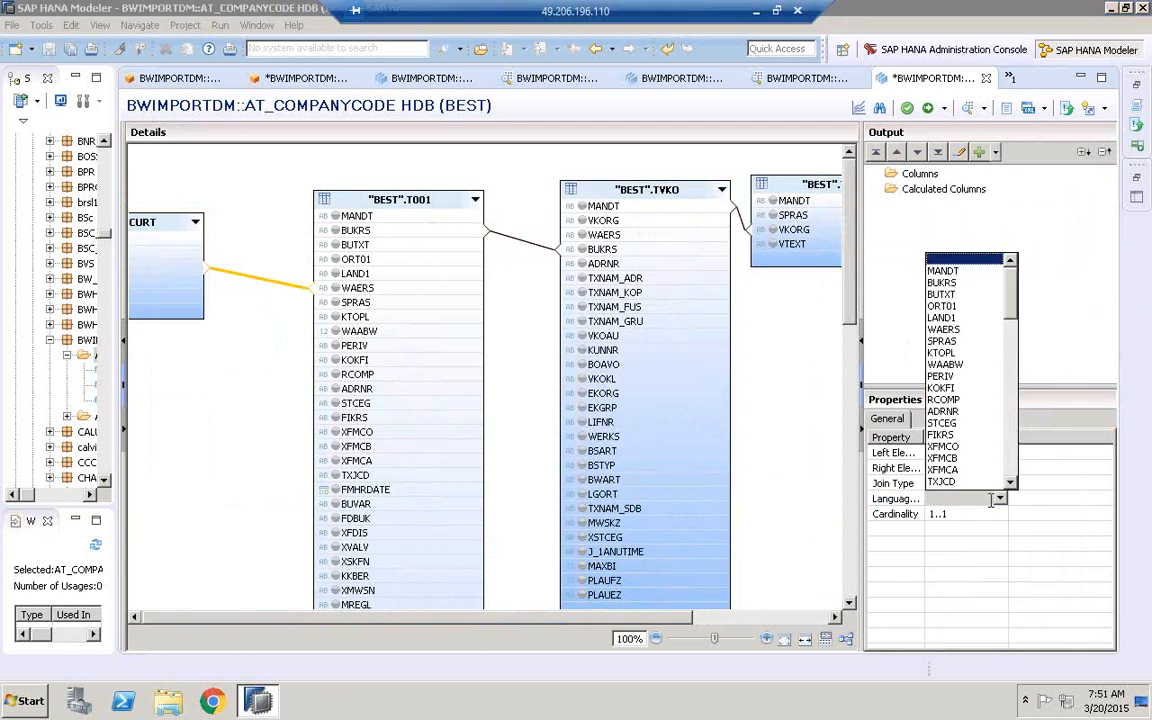
{"action": "left_click", "coordinate": [960, 341]}
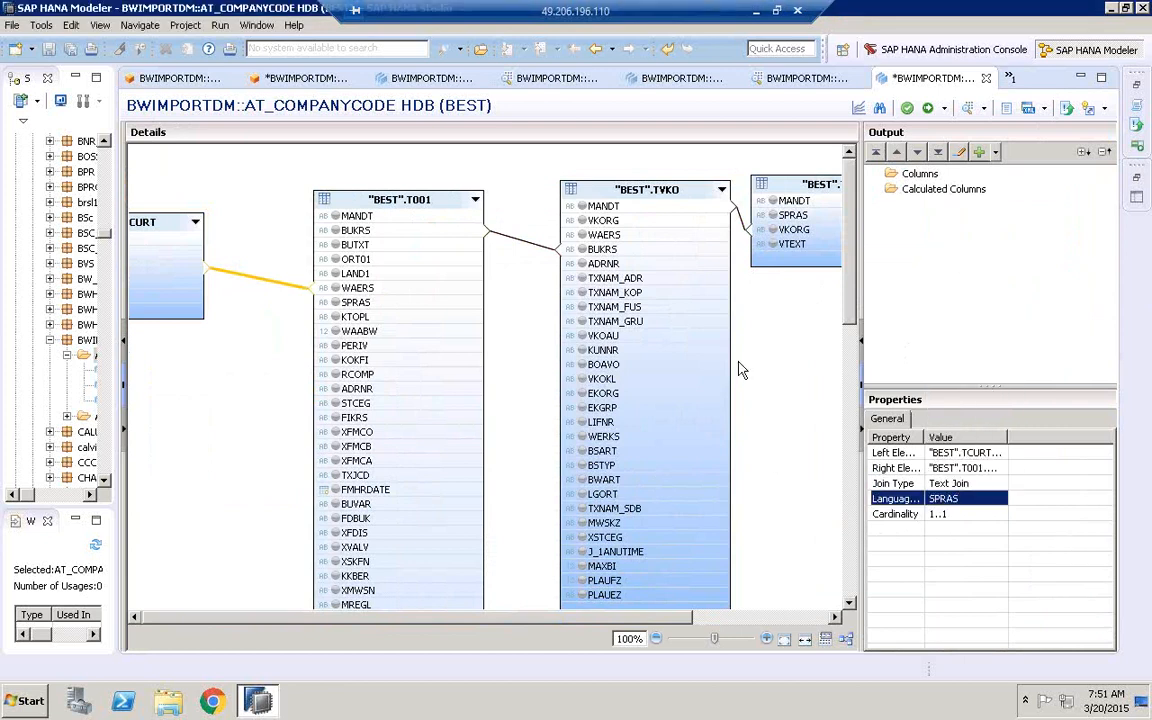
Space out the TVKOT, TVKO, T001 and TCURT tables so their joins are clear, and bring back the scenario area.
{"action": "left_click", "coordinate": [594, 188]}
{"action": "left_click_drag", "start_coordinate": [765, 184], "coordinate": [836, 184]}
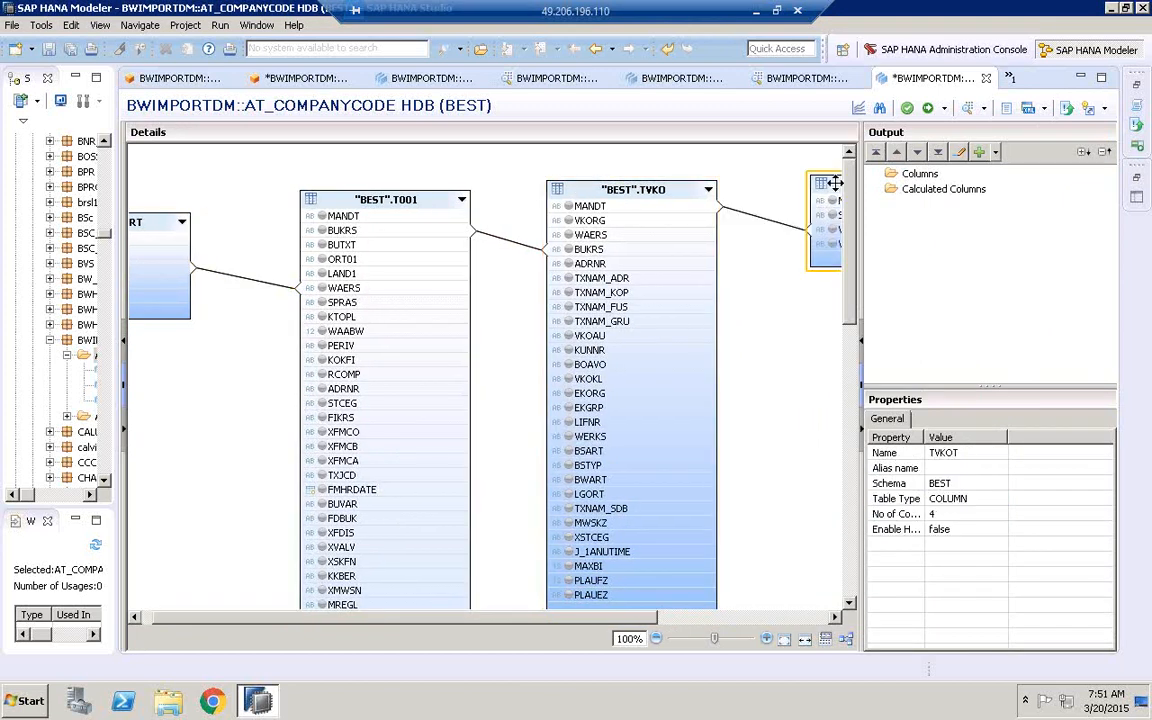
{"action": "left_click_drag", "start_coordinate": [594, 188], "coordinate": [603, 191]}
{"action": "left_click_drag", "start_coordinate": [409, 192], "coordinate": [457, 195]}
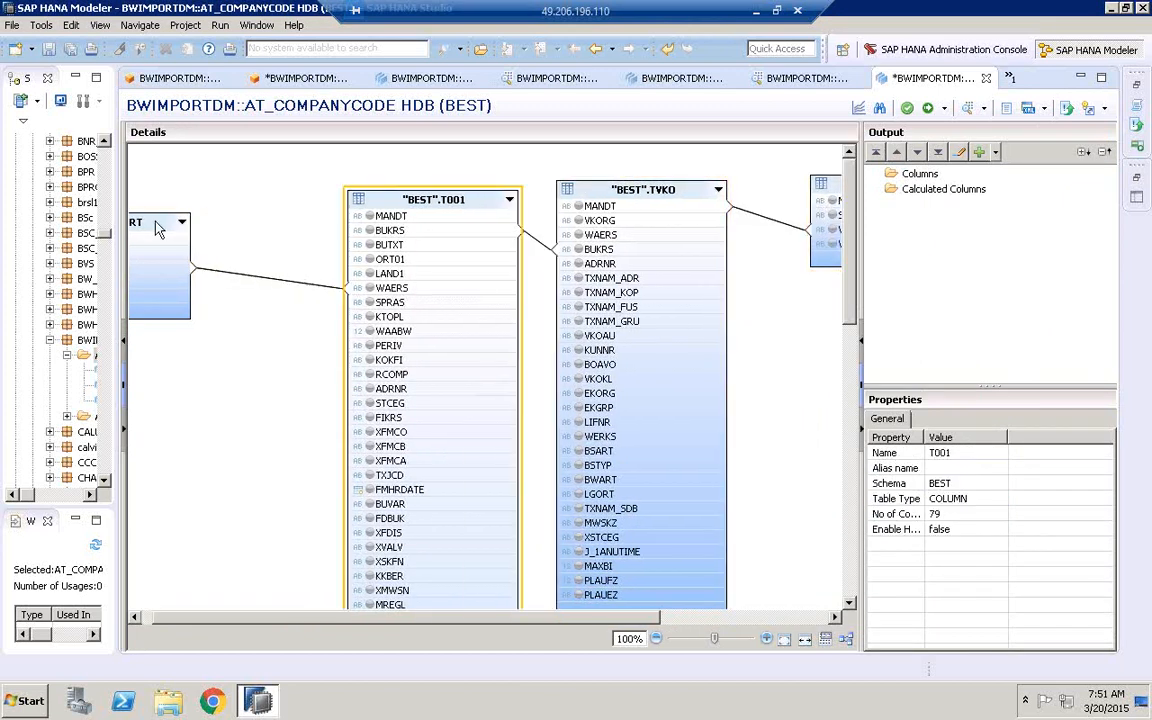
{"action": "left_click_drag", "start_coordinate": [136, 221], "coordinate": [222, 215]}
{"action": "right_click", "coordinate": [222, 219]}
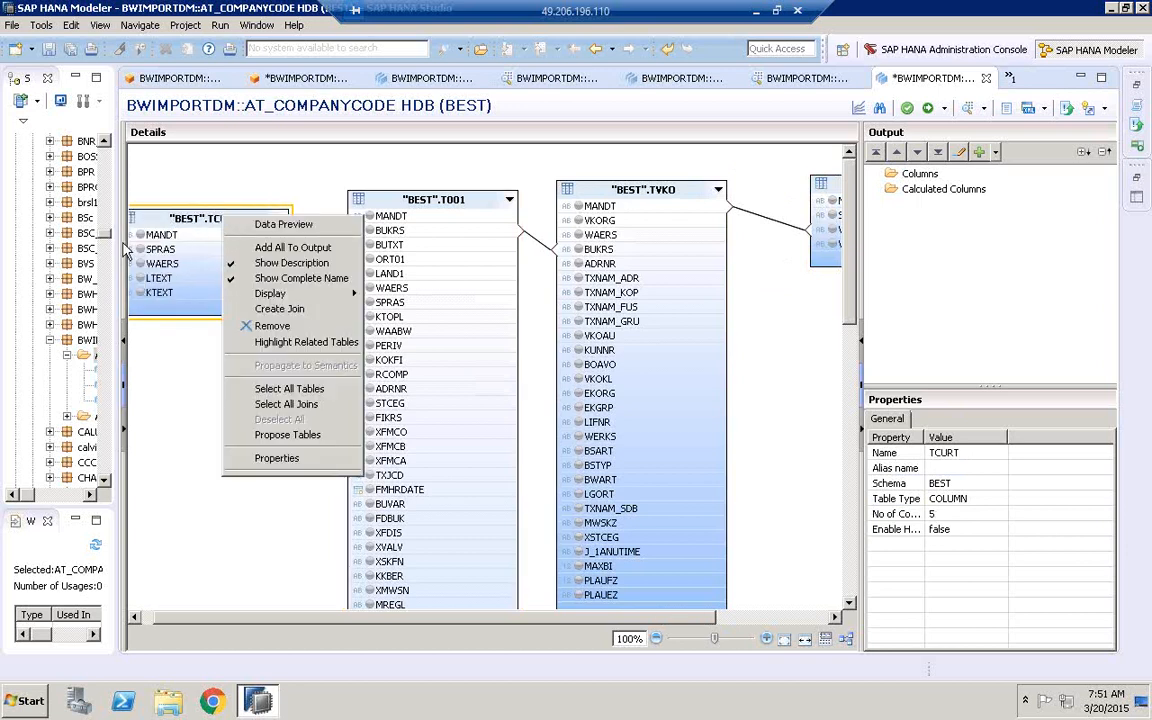
{"action": "left_click", "coordinate": [118, 249]}
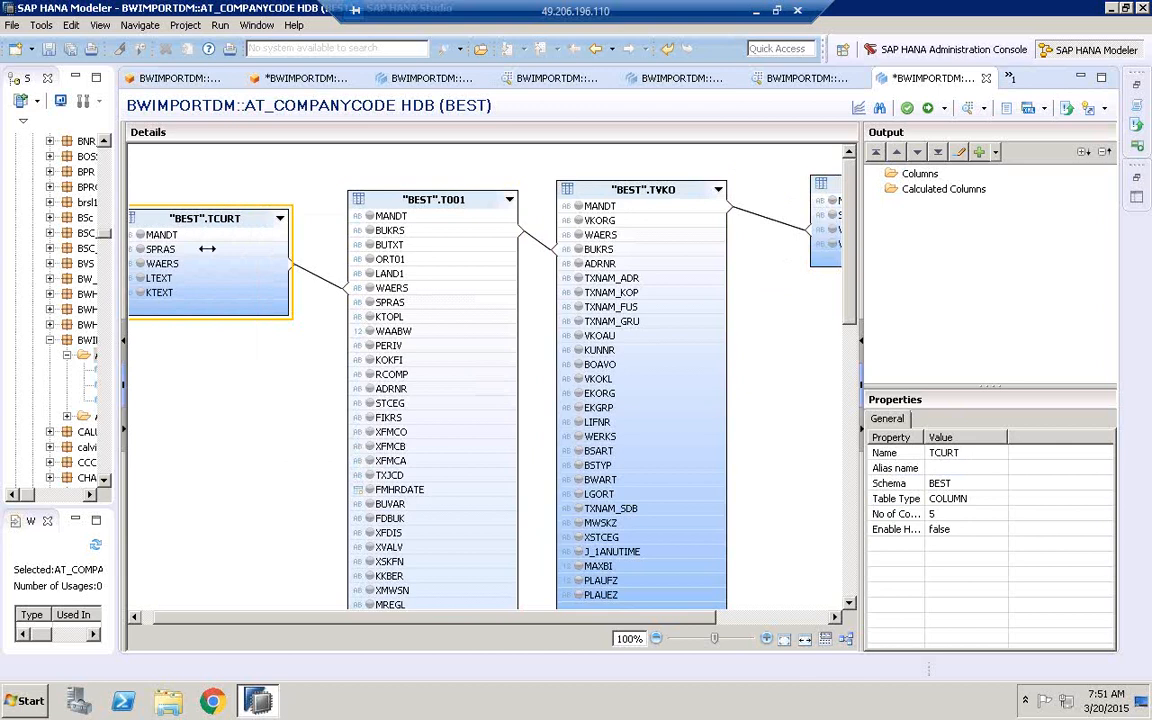
{"action": "left_click_drag", "start_coordinate": [207, 248], "coordinate": [229, 258]}
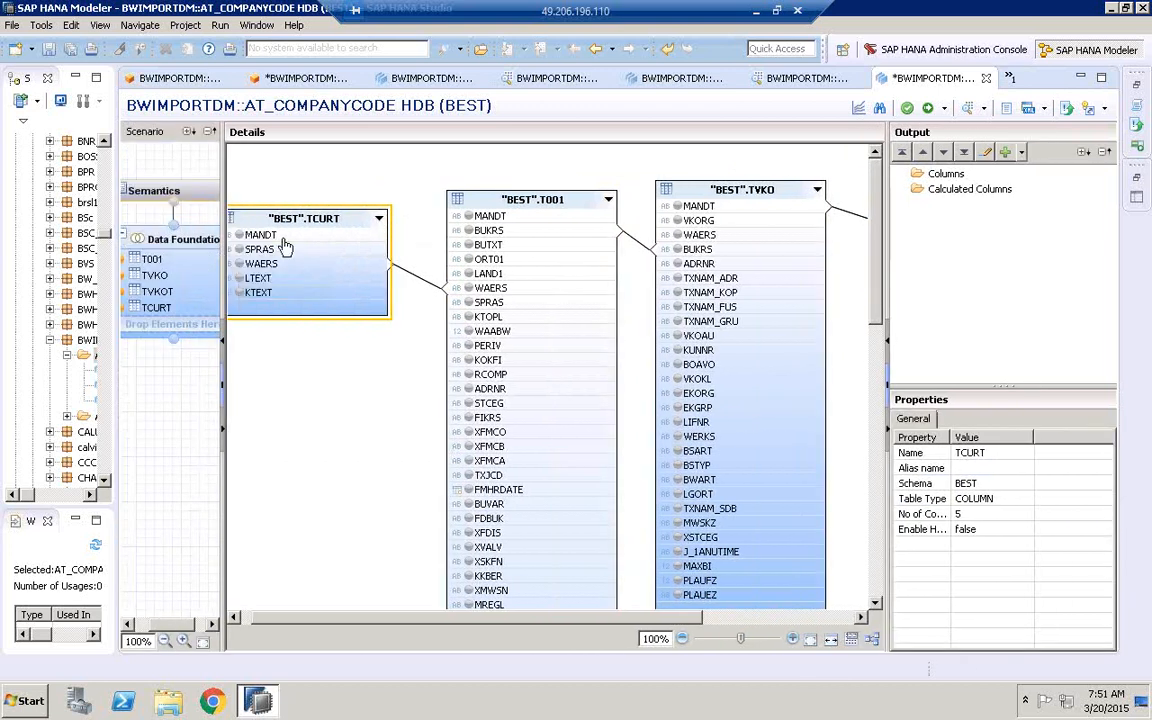
Remove the join between TCURT and T001 and recreate it from WAERS in TCURT to WAERS in T001.
{"action": "left_click", "coordinate": [412, 277]}
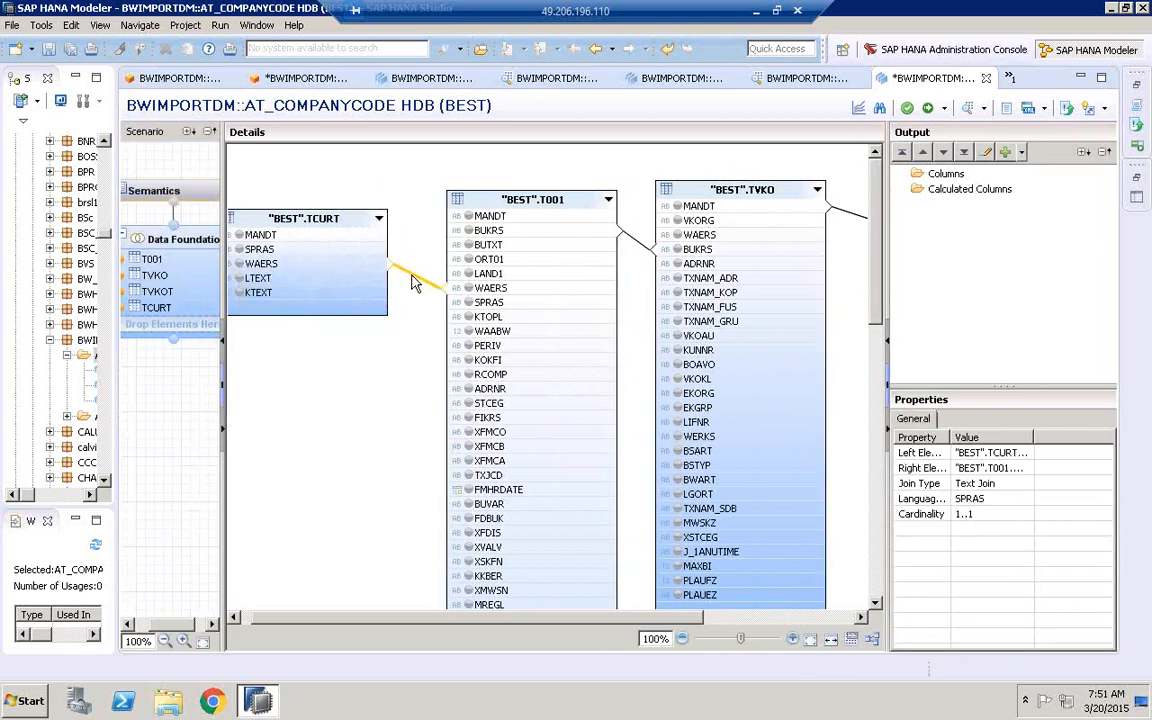
{"action": "right_click", "coordinate": [415, 283]}
{"action": "left_click", "coordinate": [440, 318]}
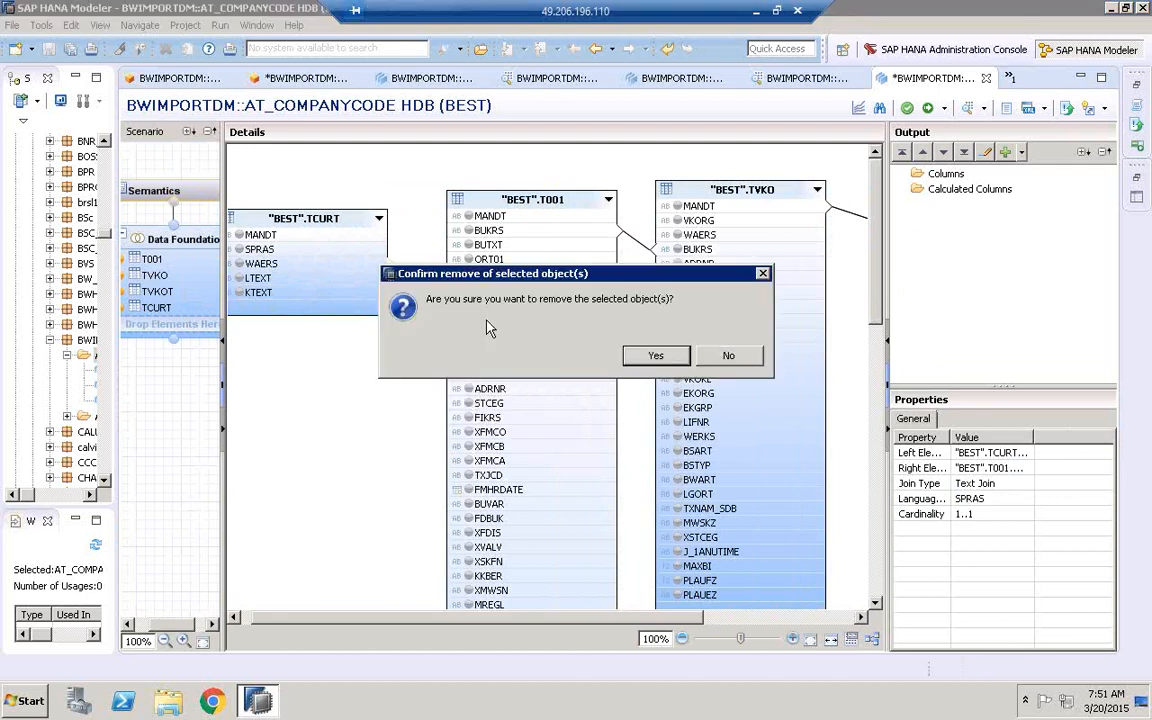
{"action": "key", "text": "Return"}
{"action": "left_click_drag", "start_coordinate": [261, 263], "coordinate": [489, 290]}
Set the recreated TCURT to T001 join to Text Join and open its language column choices.
{"action": "left_click", "coordinate": [1017, 482]}
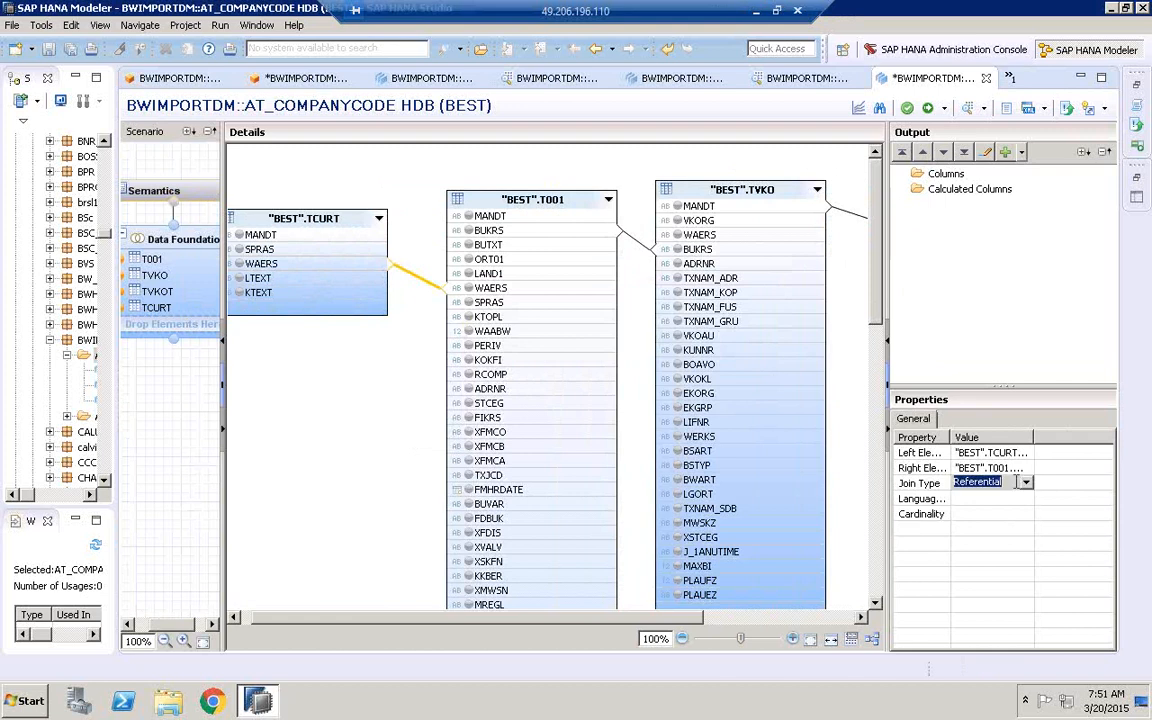
{"action": "left_click", "coordinate": [1026, 482]}
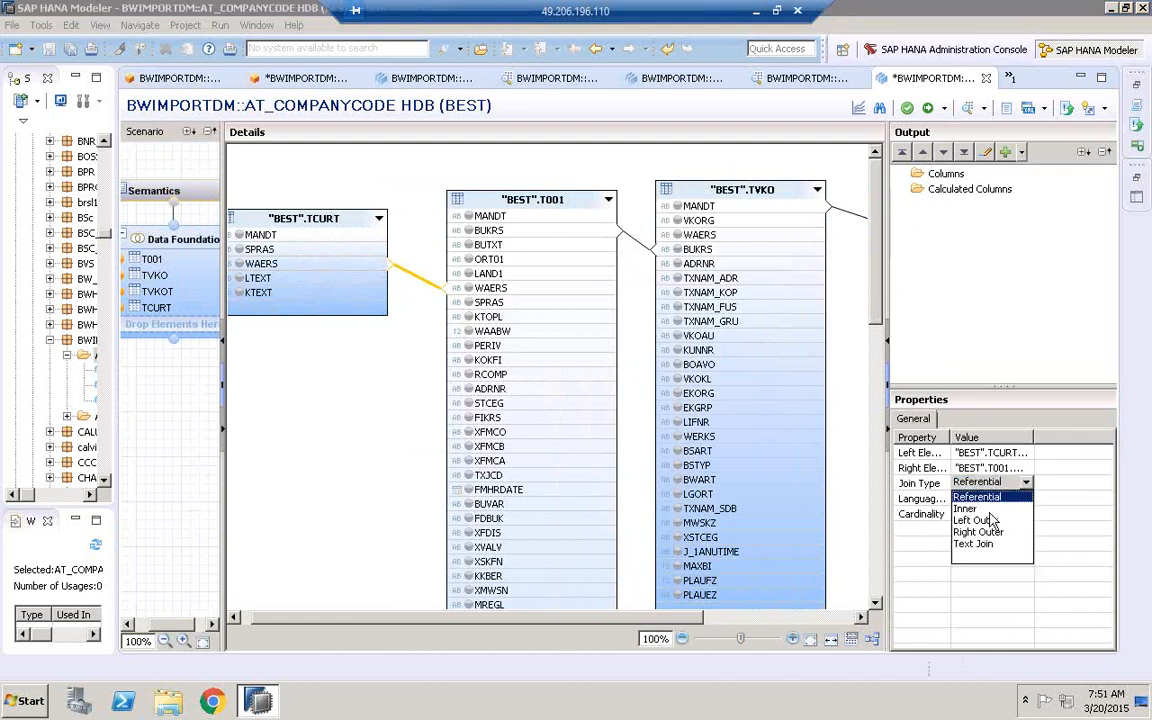
{"action": "left_click", "coordinate": [975, 544]}
{"action": "left_click", "coordinate": [955, 498]}
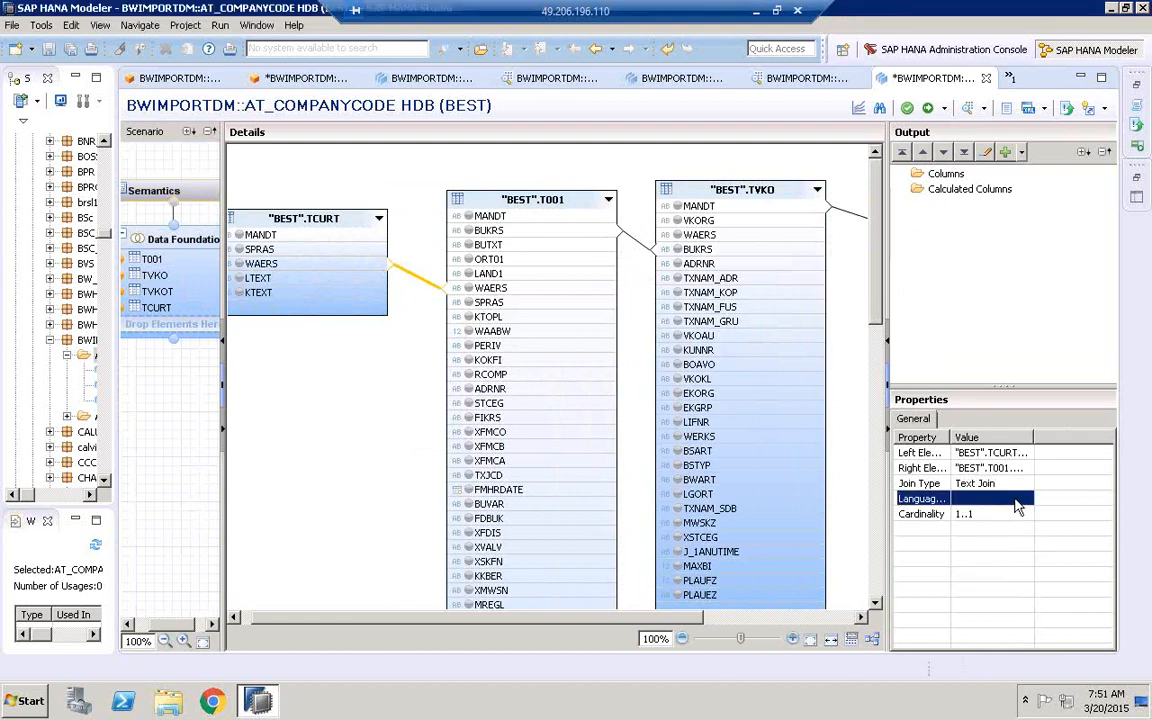
{"action": "left_click", "coordinate": [1025, 498]}
{"action": "left_click", "coordinate": [1090, 528]}
Remove the TCURT to T001 join and recreate it in the opposite direction, from WAERS in T001 to WAERS in TCURT.
{"action": "right_click", "coordinate": [422, 282]}
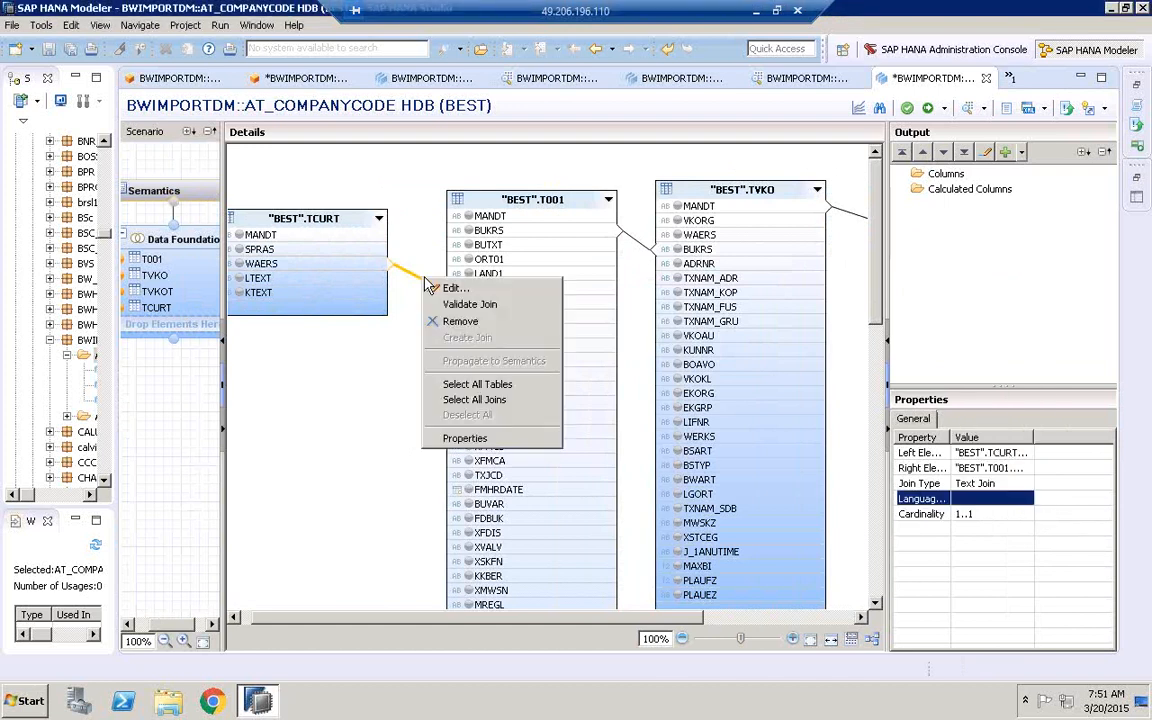
{"action": "left_click", "coordinate": [503, 321]}
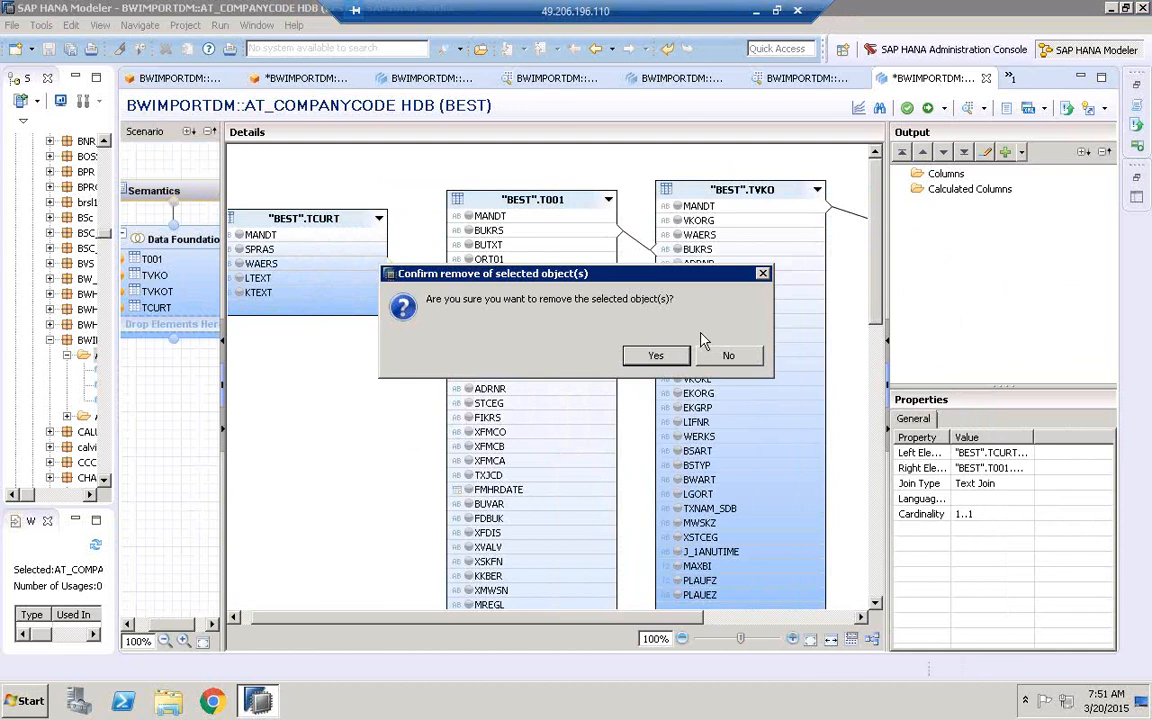
{"action": "left_click", "coordinate": [600, 328]}
{"action": "left_click_drag", "start_coordinate": [457, 292], "coordinate": [372, 265]}
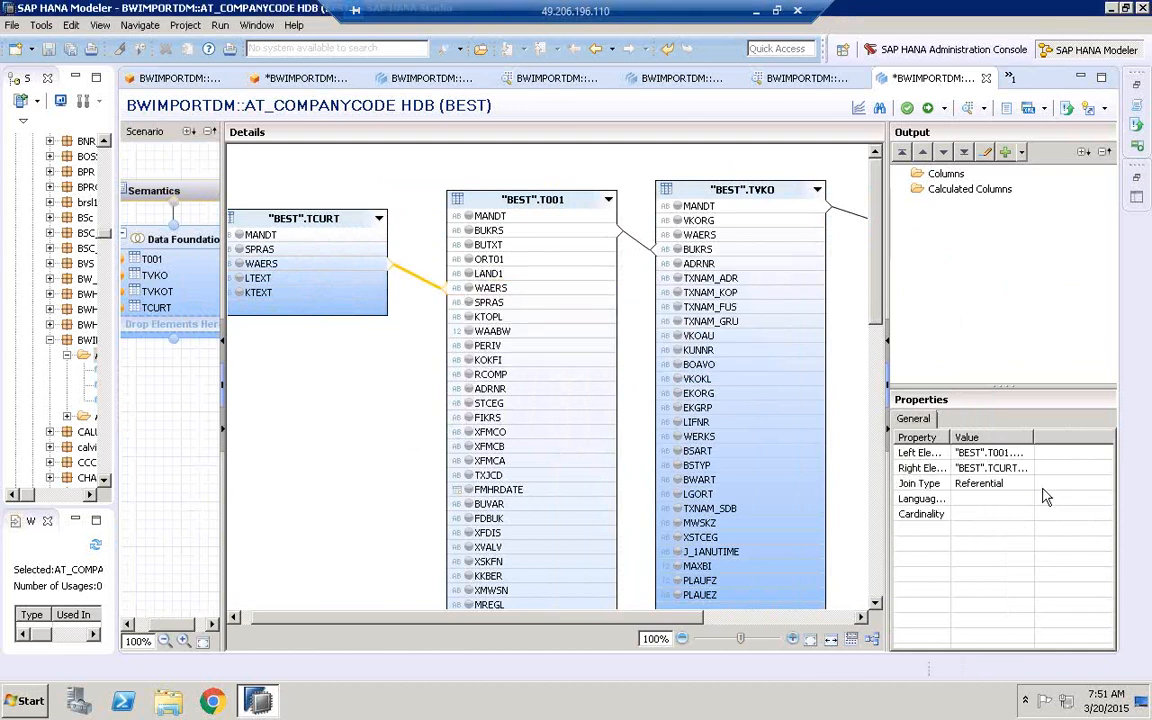
Set the join from T001 to TCURT to Text Join with SPRAS as the language column.
{"action": "left_click", "coordinate": [1012, 483]}
{"action": "left_click", "coordinate": [1026, 484]}
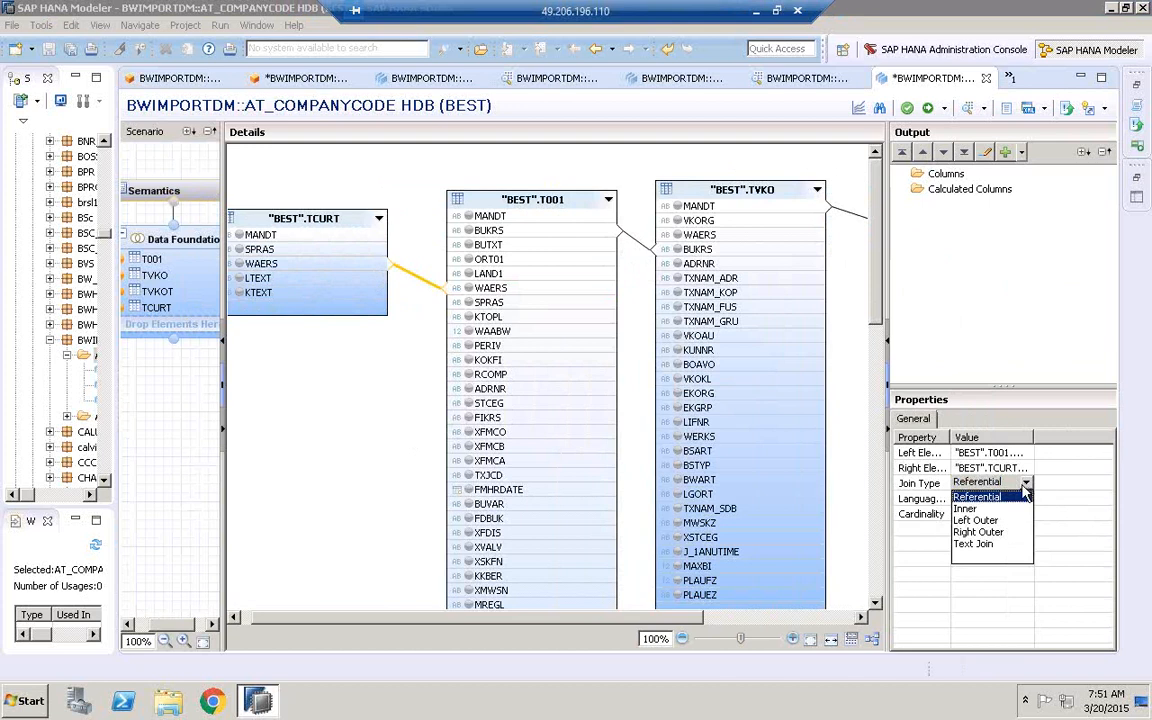
{"action": "left_click", "coordinate": [975, 544]}
{"action": "left_click", "coordinate": [1020, 499]}
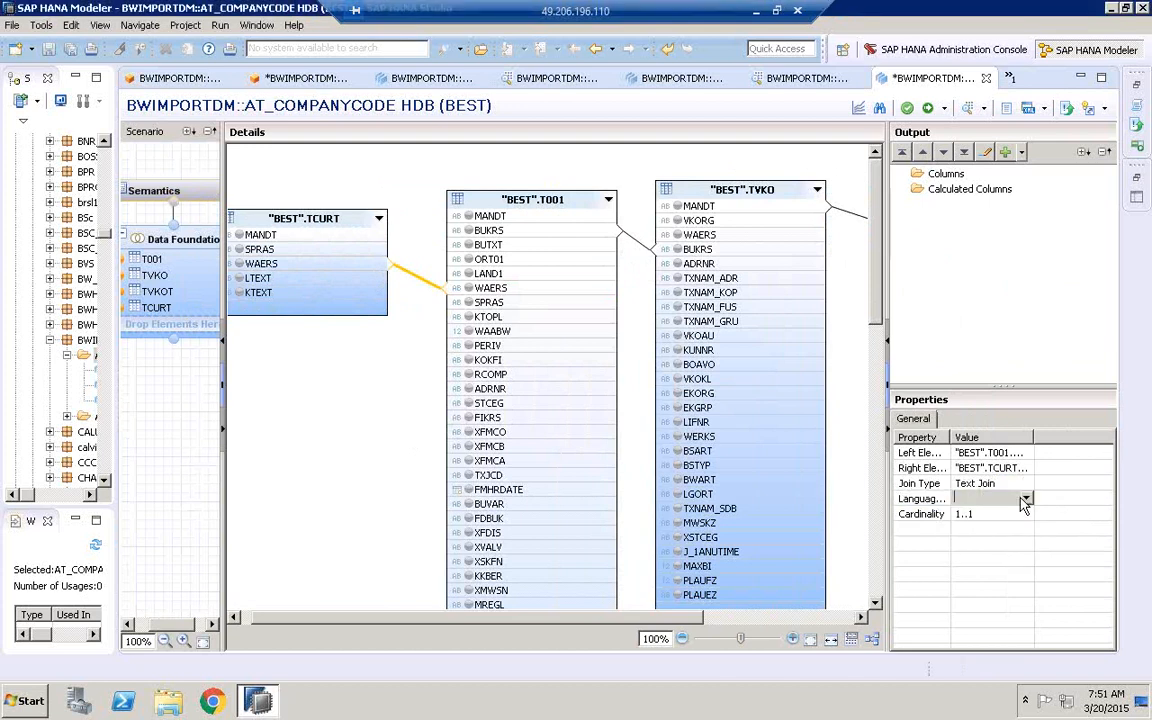
{"action": "left_click", "coordinate": [1024, 499]}
{"action": "left_click", "coordinate": [968, 537]}
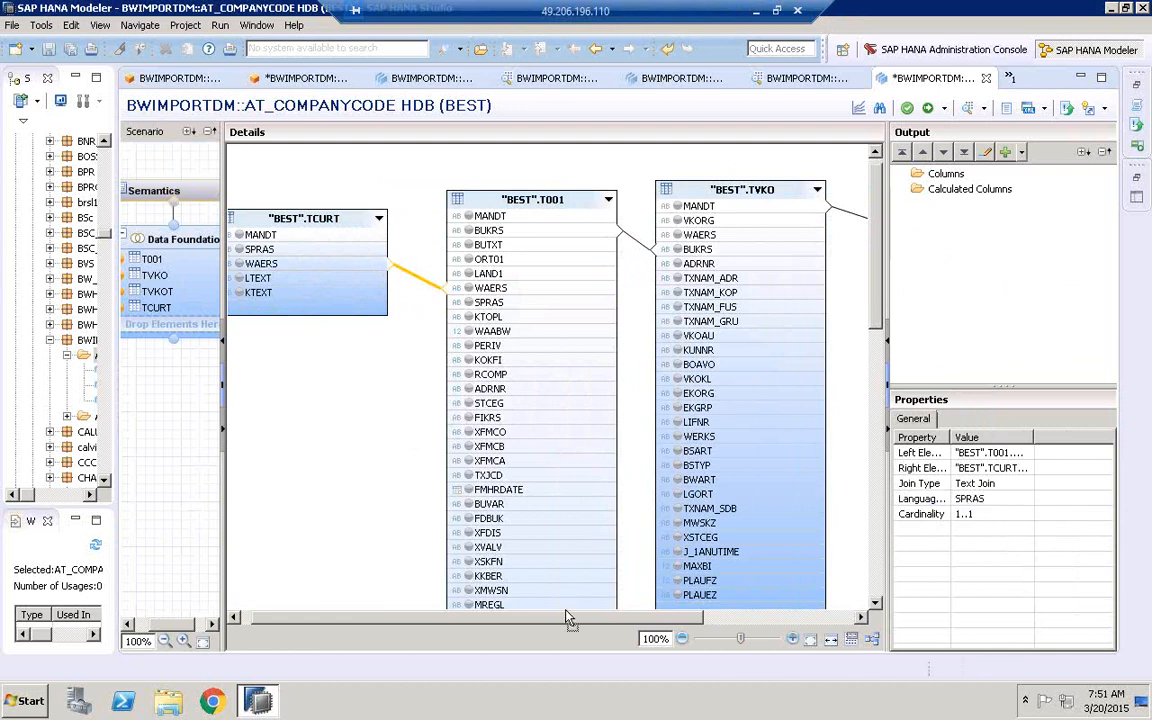
Add BUKRS, BUTXT and WAERS from T001, LTEXT from TCURT, VKORG from TVKO and VTEXT from TVKOT to the output.
{"action": "scroll", "coordinate": [566, 617], "scroll_direction": "down", "scroll_amount": 1}
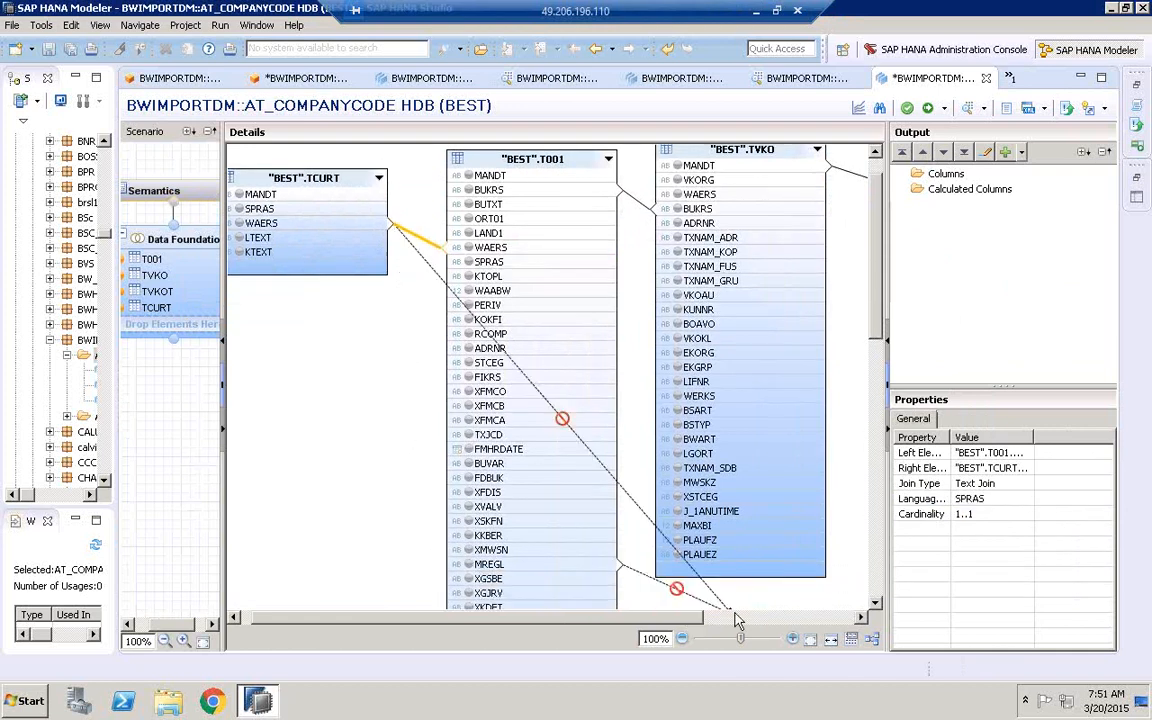
{"action": "left_click", "coordinate": [468, 190]}
{"action": "left_click", "coordinate": [468, 204]}
{"action": "left_click", "coordinate": [469, 248]}
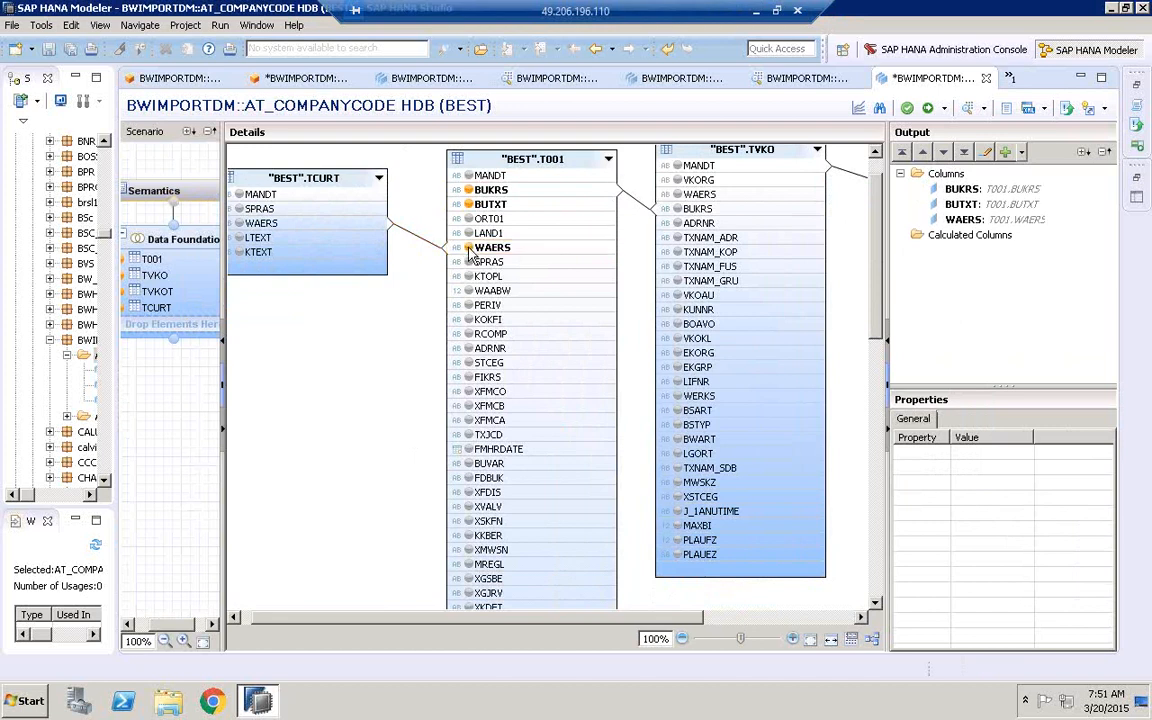
{"action": "left_click", "coordinate": [240, 238]}
{"action": "left_click", "coordinate": [677, 180]}
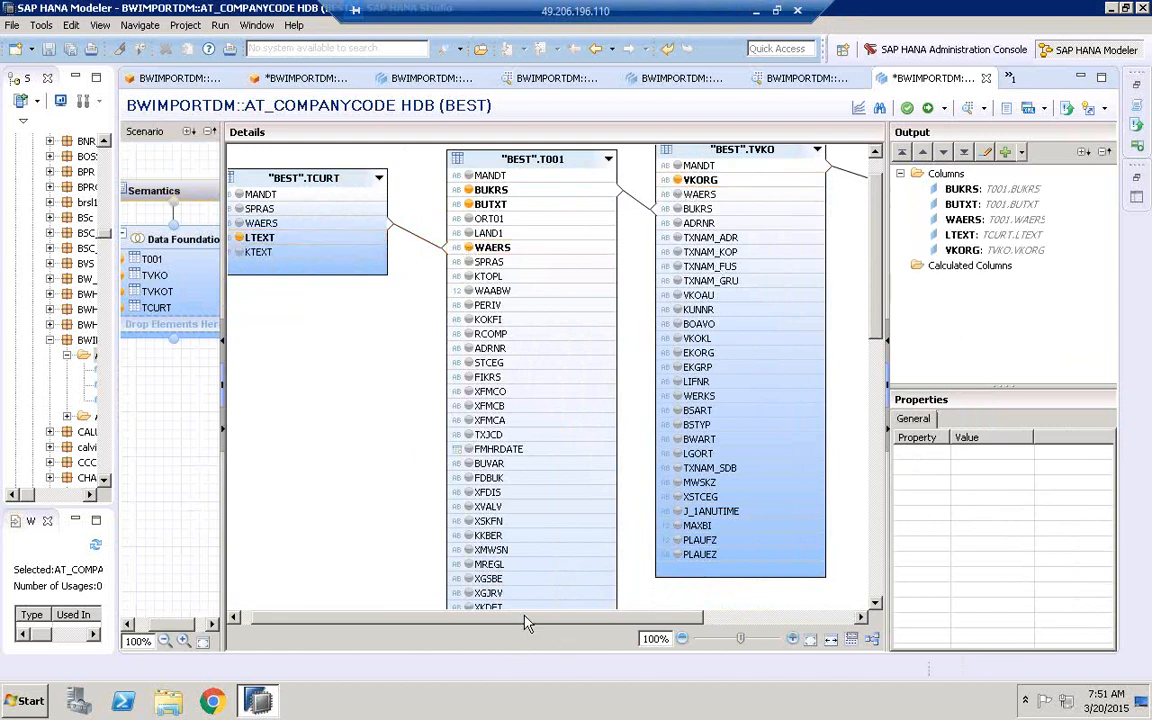
{"action": "left_click_drag", "start_coordinate": [527, 622], "coordinate": [677, 622]}
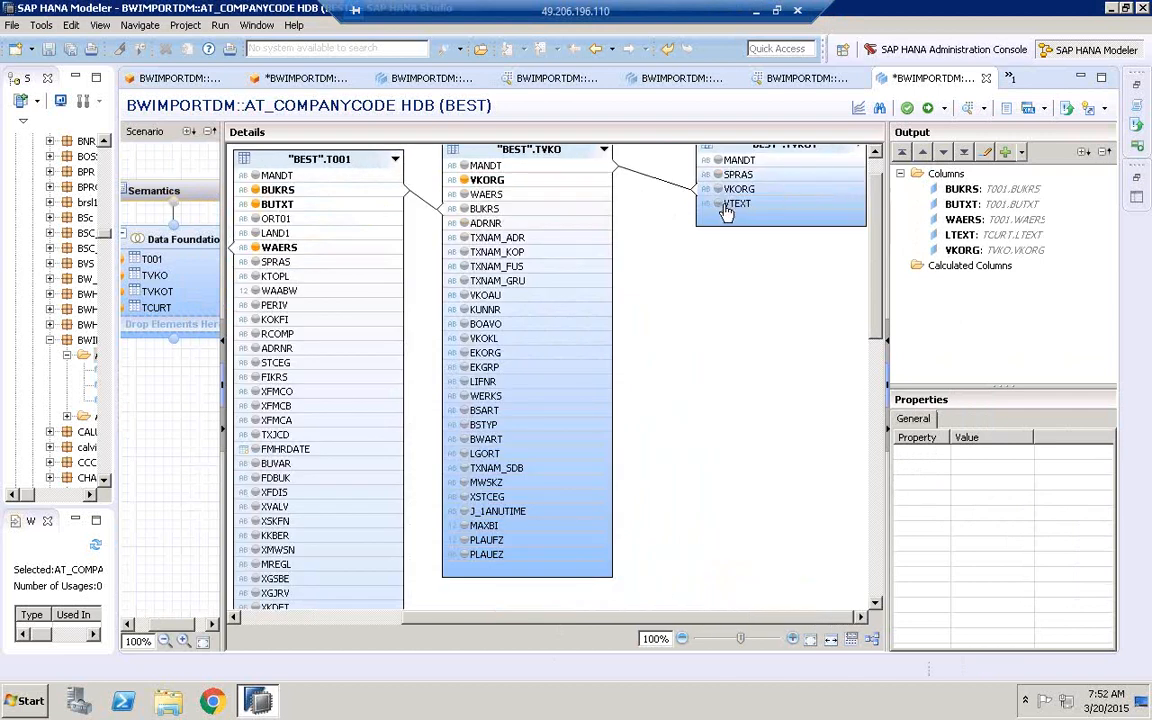
{"action": "left_click", "coordinate": [719, 205]}
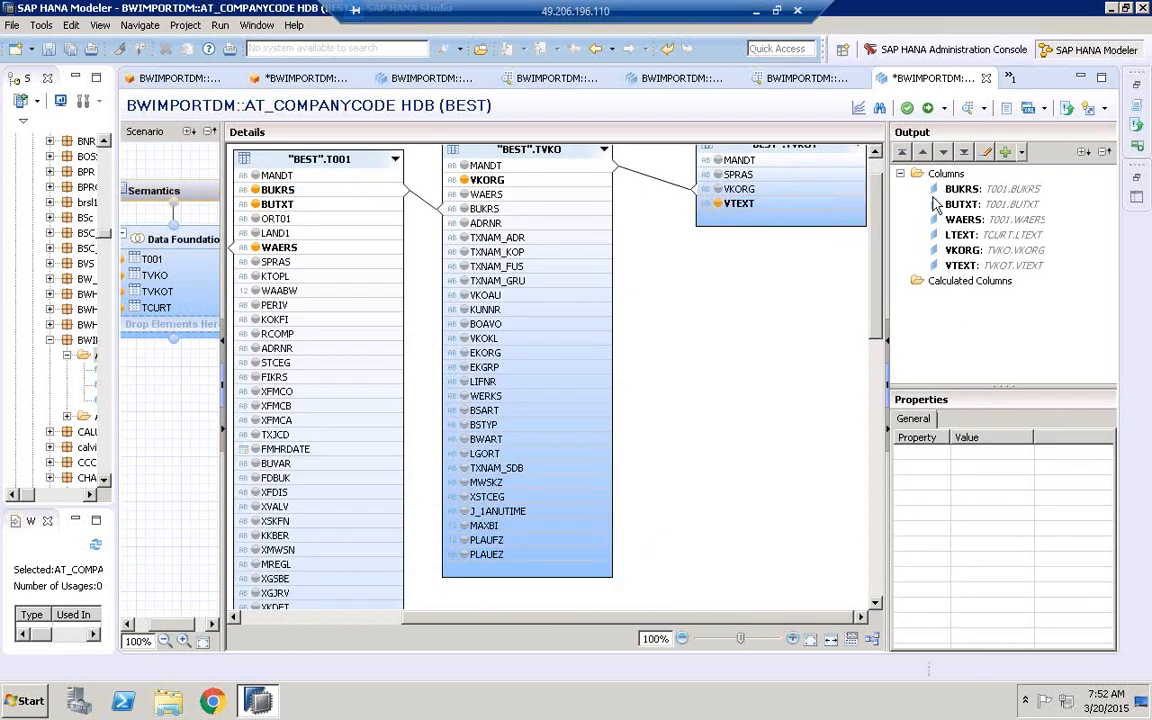
In the view's semantics, mark BUKRS as the key and set its label column to BUTXT.
{"action": "left_click", "coordinate": [174, 194]}
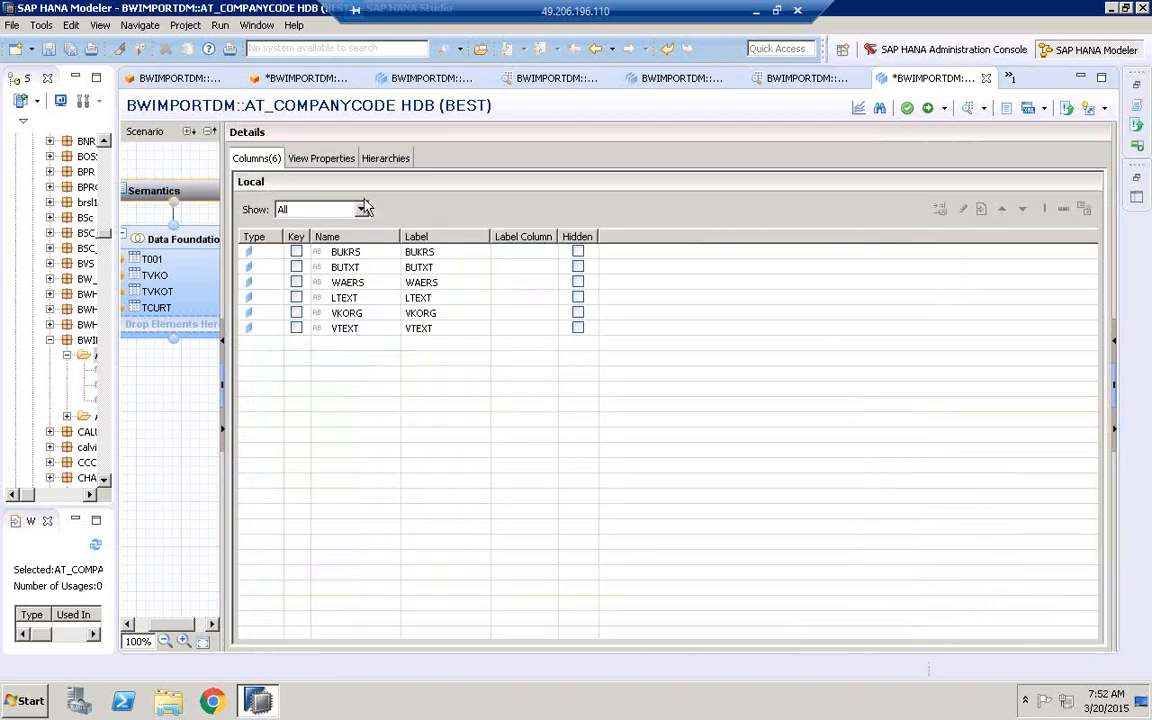
{"action": "left_click", "coordinate": [296, 252]}
{"action": "left_click", "coordinate": [540, 256]}
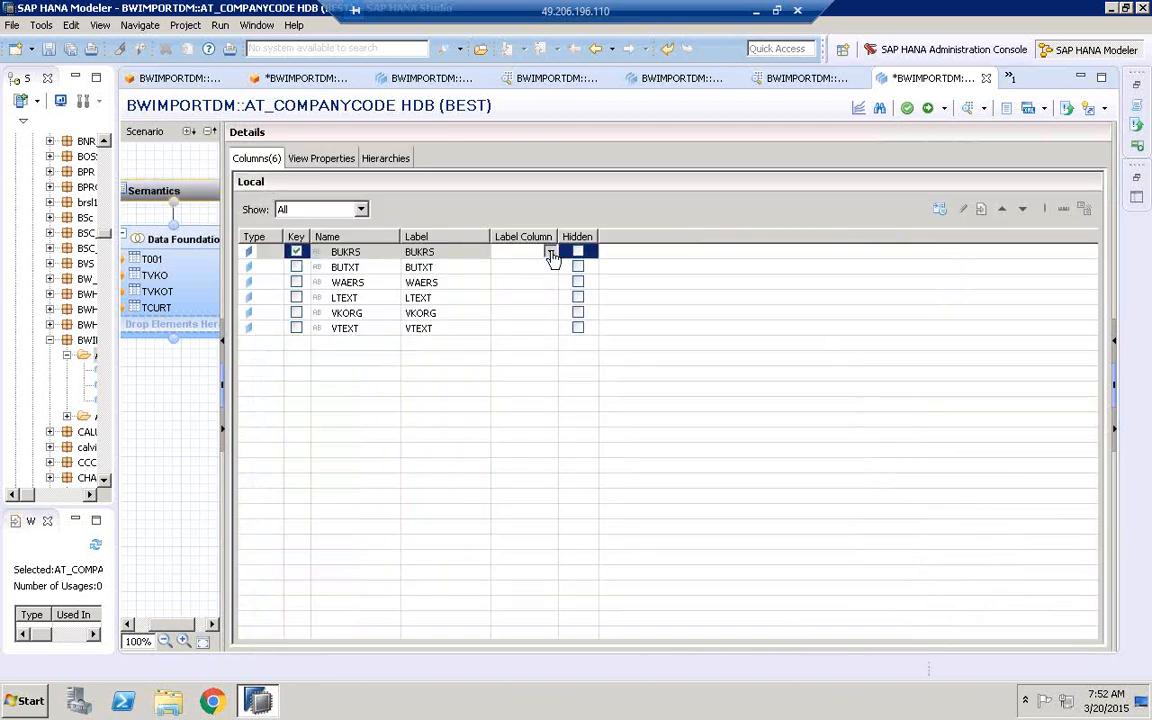
{"action": "left_click", "coordinate": [548, 252]}
{"action": "left_click", "coordinate": [540, 277]}
Set the label column of VKORG to VTEXT.
{"action": "left_click", "coordinate": [549, 284]}
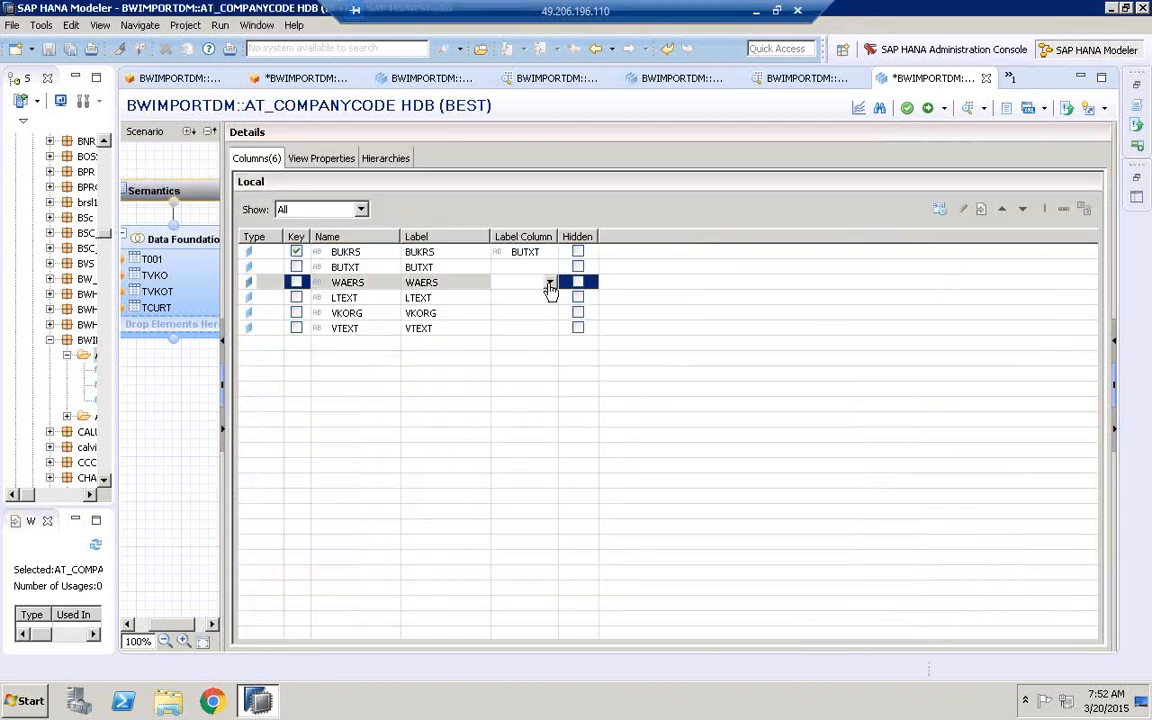
{"action": "left_click", "coordinate": [530, 299]}
{"action": "left_click", "coordinate": [538, 314]}
{"action": "left_click", "coordinate": [549, 313]}
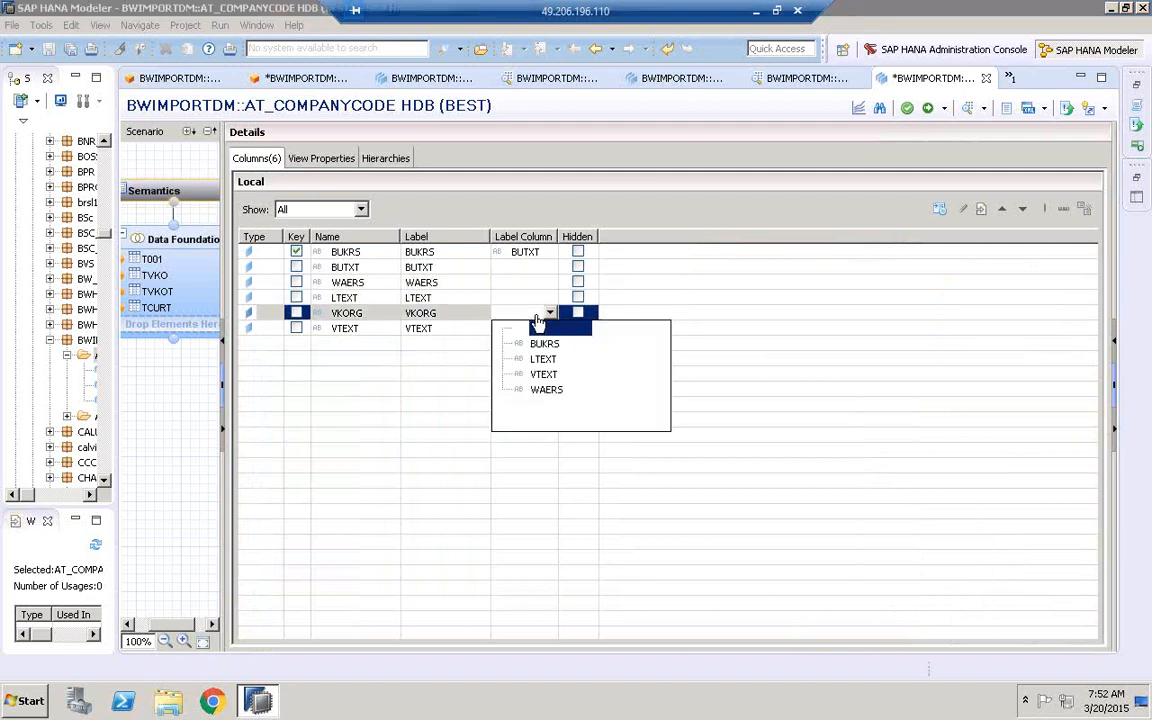
{"action": "left_click", "coordinate": [547, 376]}
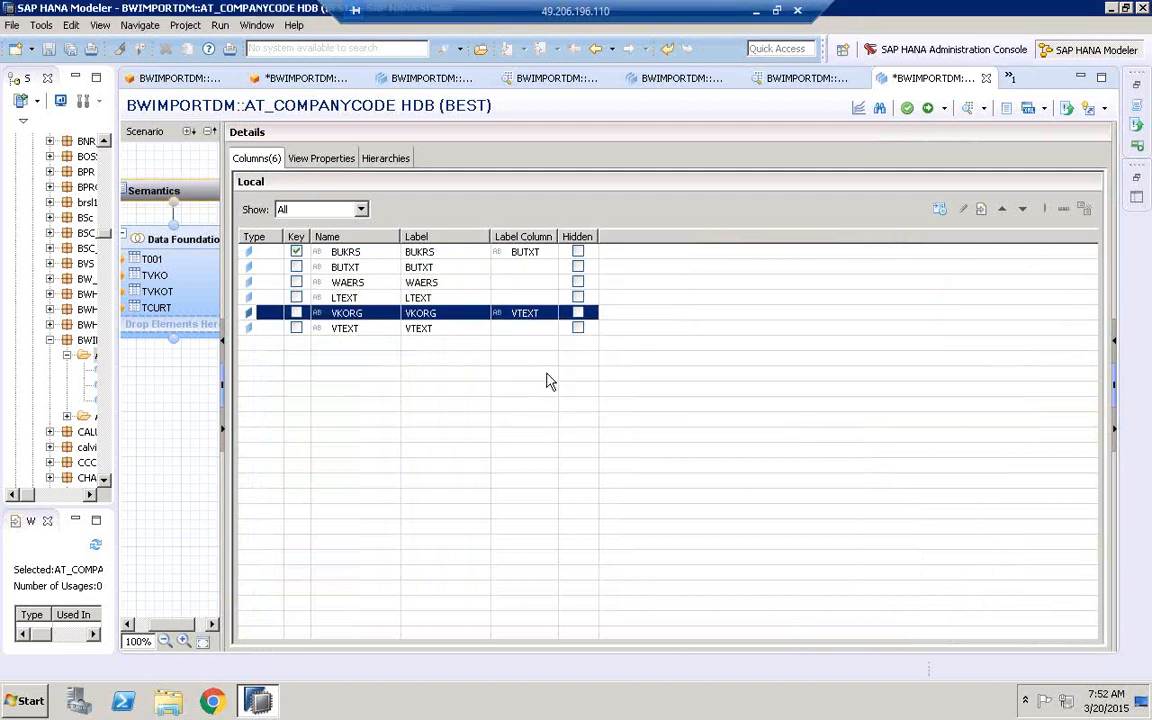
Set the label column of WAERS to LTEXT.
{"action": "left_click", "coordinate": [542, 283]}
{"action": "left_click", "coordinate": [538, 268]}
{"action": "left_click", "coordinate": [538, 285]}
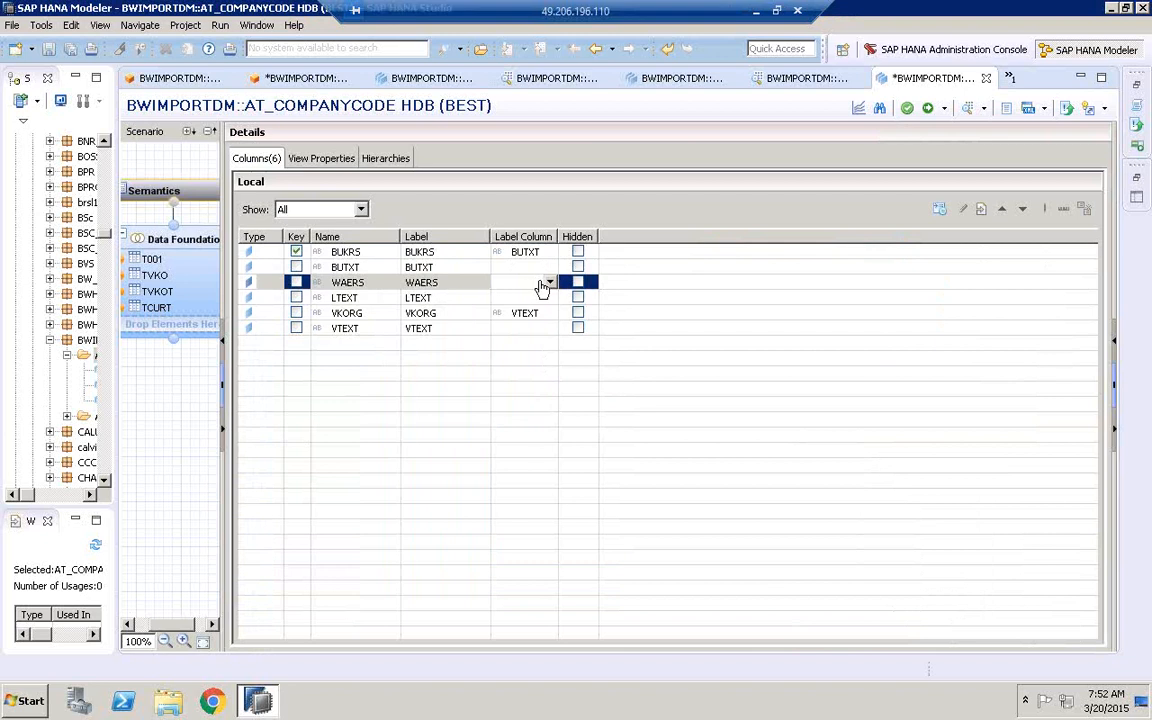
{"action": "left_click", "coordinate": [548, 283]}
{"action": "left_click", "coordinate": [549, 330]}
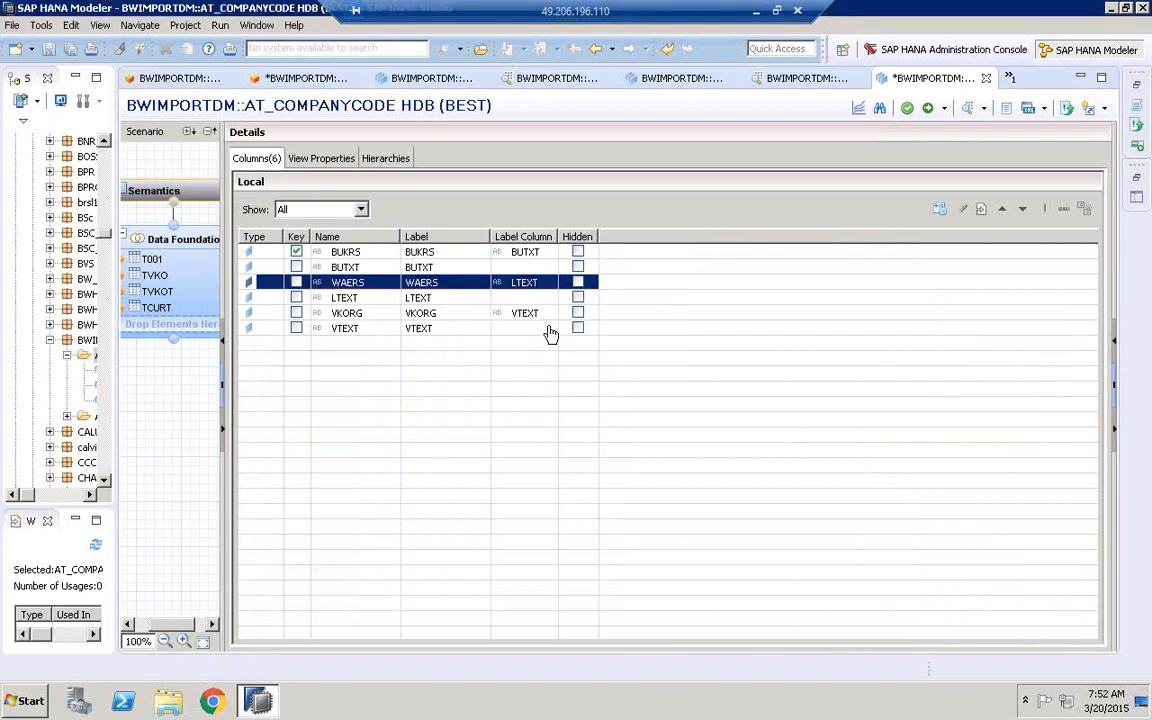
Mark the text columns BUTXT, LTEXT and VTEXT as hidden.
{"action": "left_click", "coordinate": [579, 267]}
{"action": "left_click", "coordinate": [578, 297]}
{"action": "left_click", "coordinate": [578, 328]}
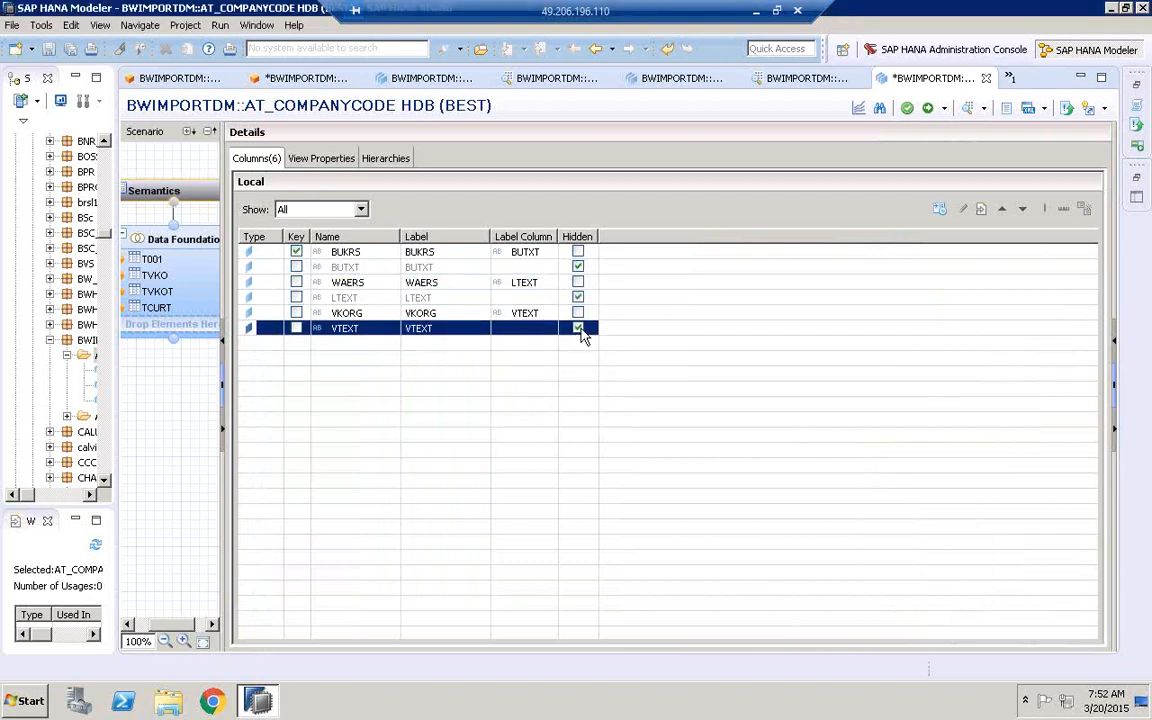
Save and activate the AT_COMPANYCODE attribute view, assigning it to the open change HDB//12610.
{"action": "left_click", "coordinate": [928, 108]}
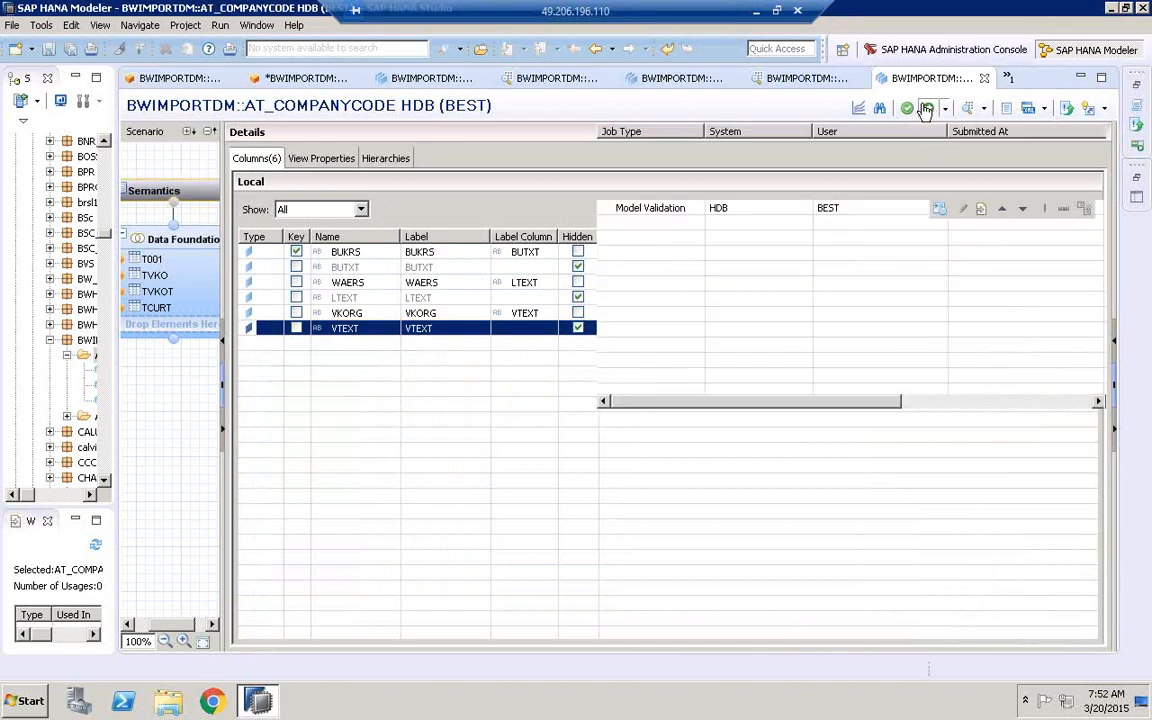
{"action": "left_click", "coordinate": [628, 270]}
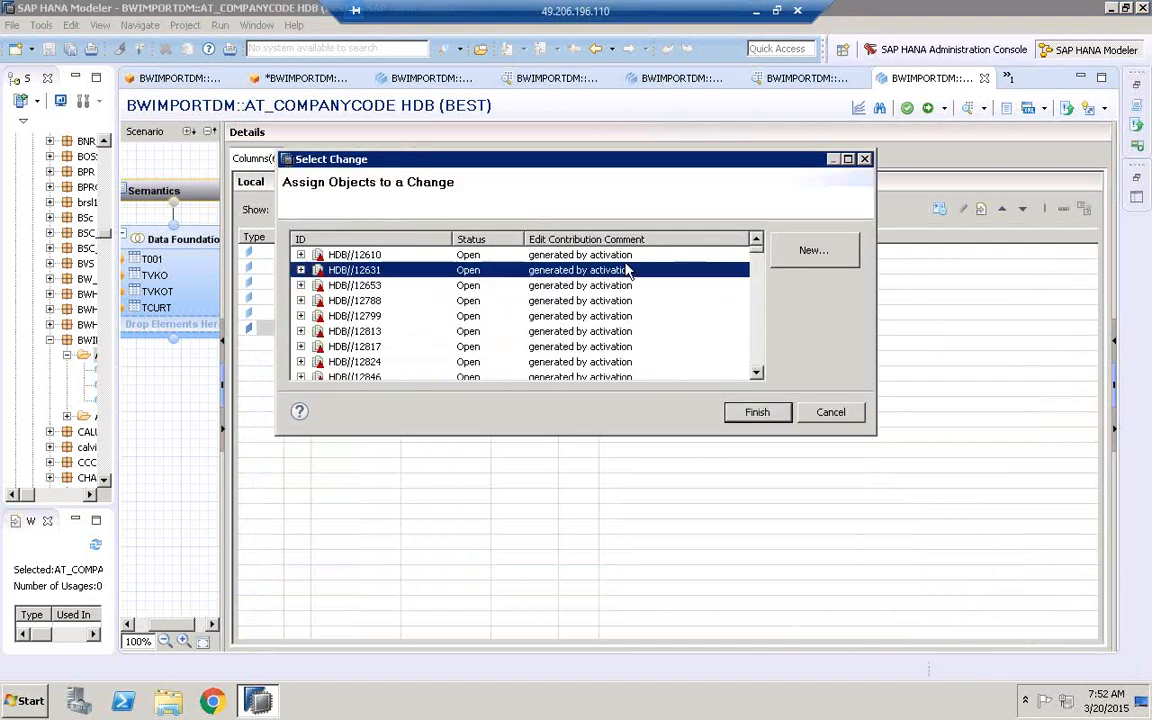
{"action": "left_click", "coordinate": [638, 255]}
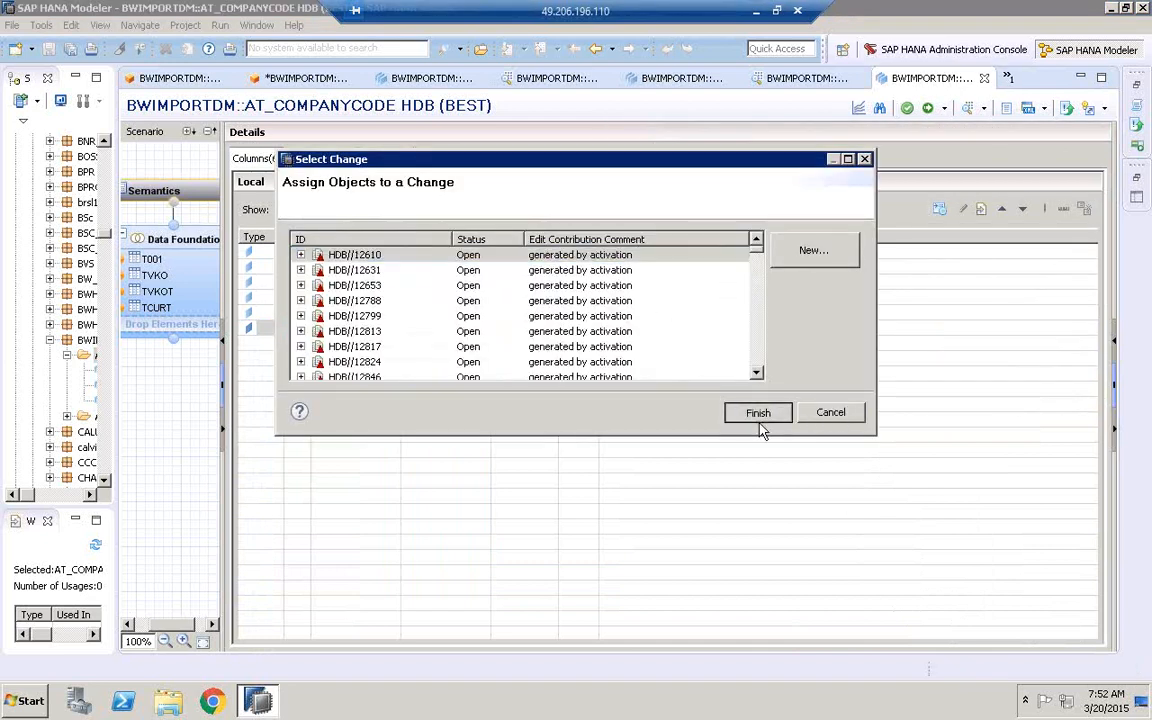
{"action": "left_click", "coordinate": [758, 413]}
Open the analytic view AN_COPA_ACTUAL_DATA_HANA from the BWIMPORTDM package and make room for its scenario.
{"action": "left_click_drag", "start_coordinate": [222, 522], "coordinate": [592, 440]}
{"action": "left_click_drag", "start_coordinate": [116, 410], "coordinate": [385, 410]}
{"action": "left_click", "coordinate": [68, 375]}
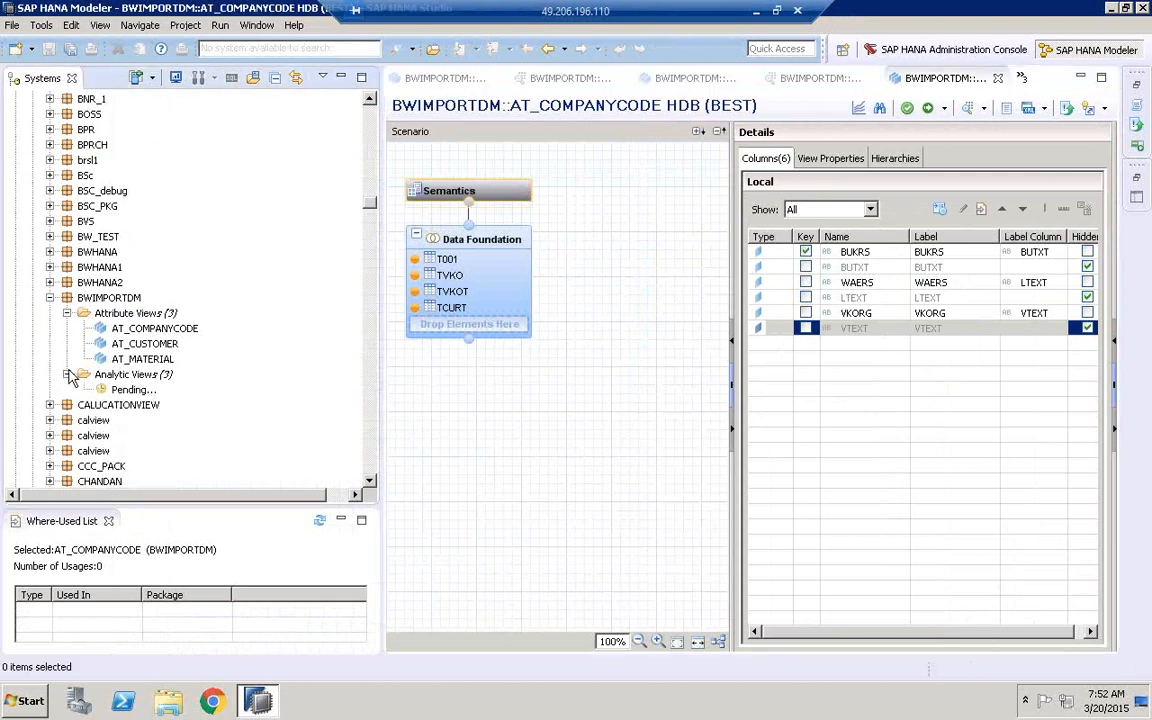
{"action": "double_click", "coordinate": [140, 420]}
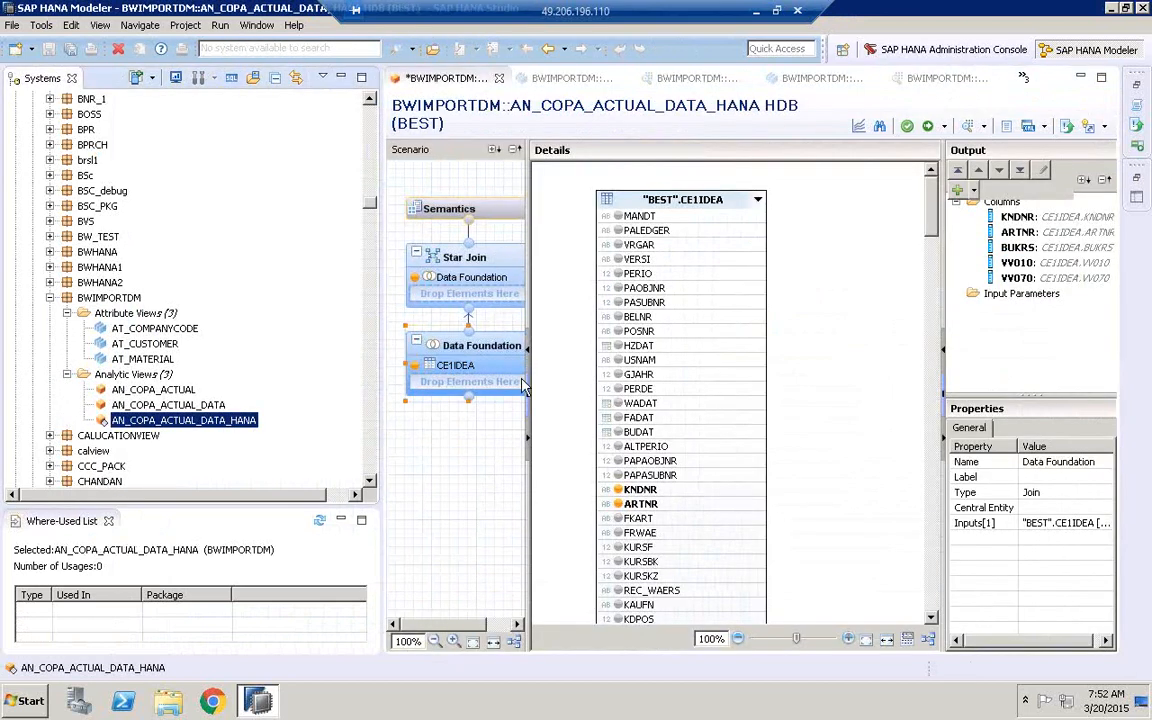
{"action": "left_click_drag", "start_coordinate": [362, 352], "coordinate": [270, 352]}
{"action": "left_click_drag", "start_coordinate": [437, 297], "coordinate": [597, 297]}
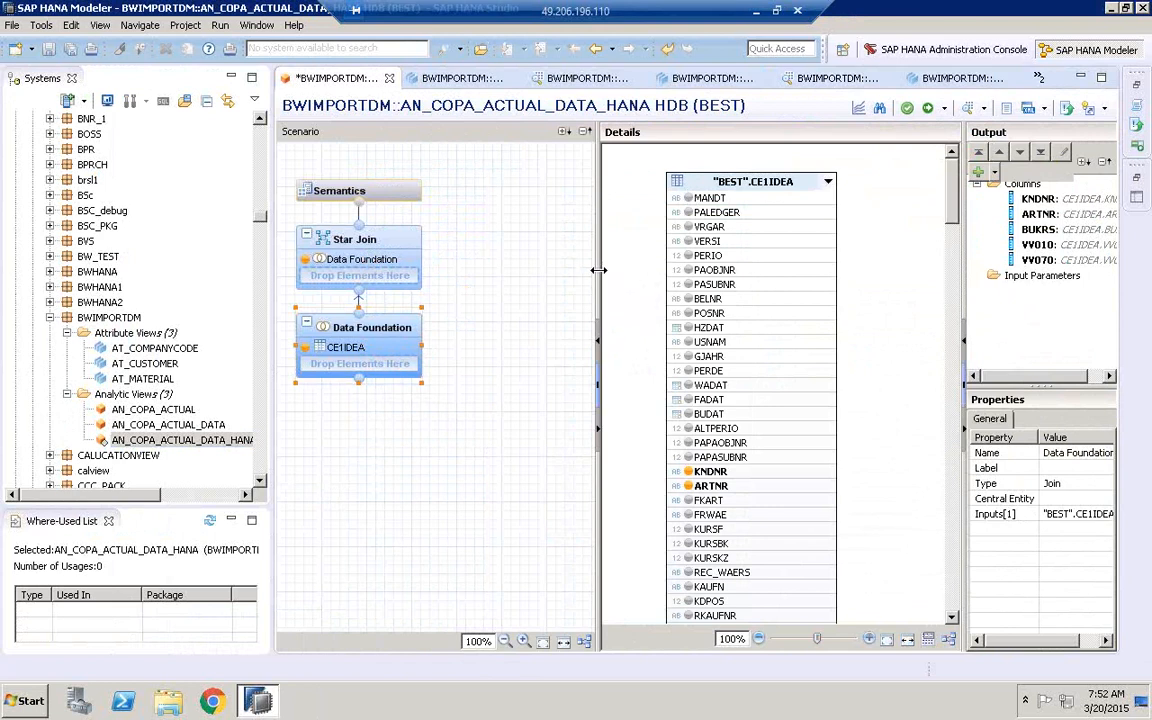
{"action": "left_click_drag", "start_coordinate": [590, 270], "coordinate": [515, 271]}
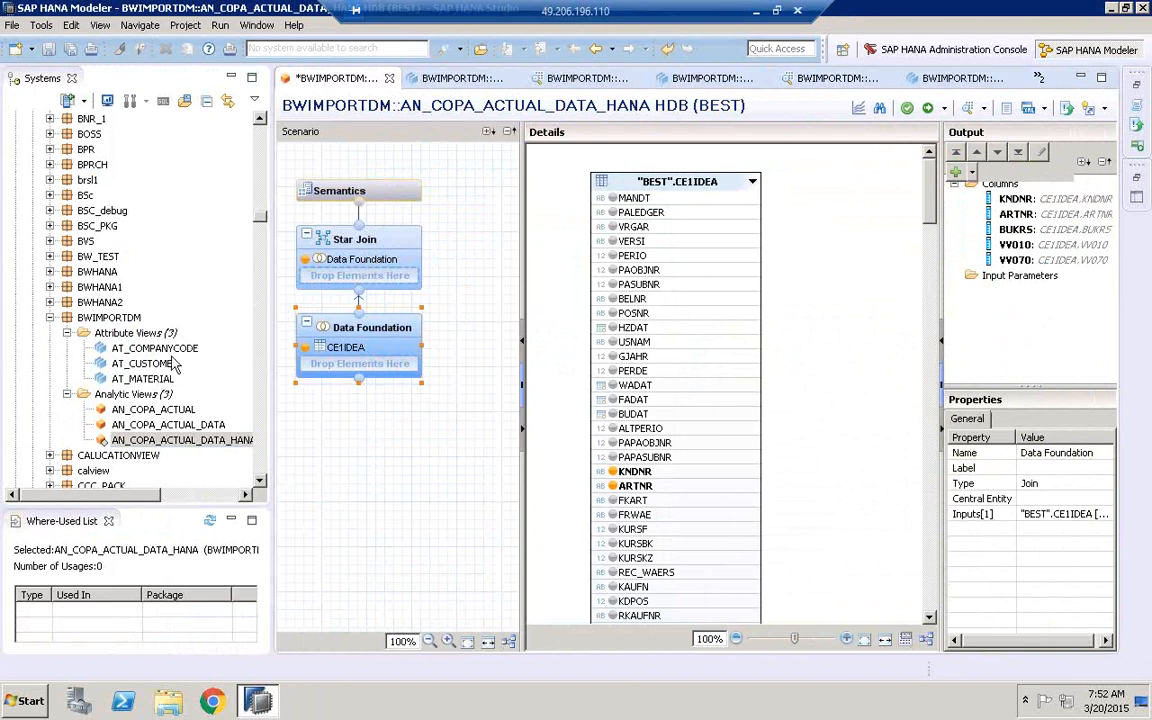
{"action": "left_click", "coordinate": [145, 364]}
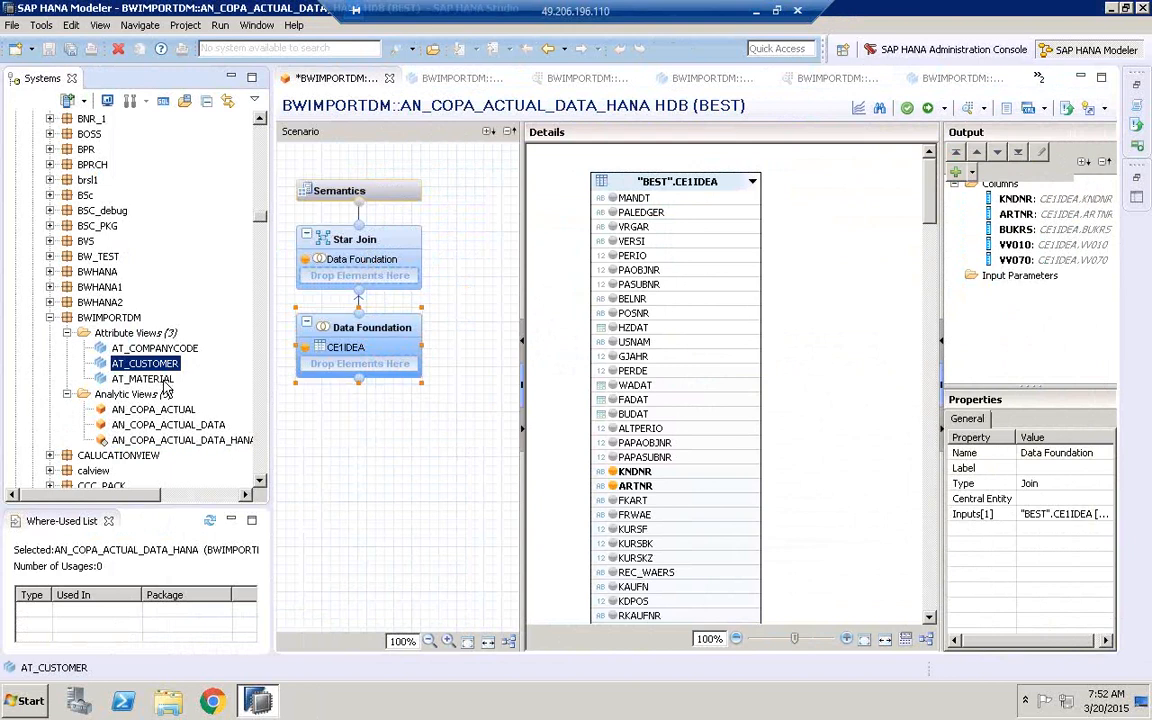
{"action": "left_click", "coordinate": [150, 380]}
{"action": "left_click", "coordinate": [167, 350]}
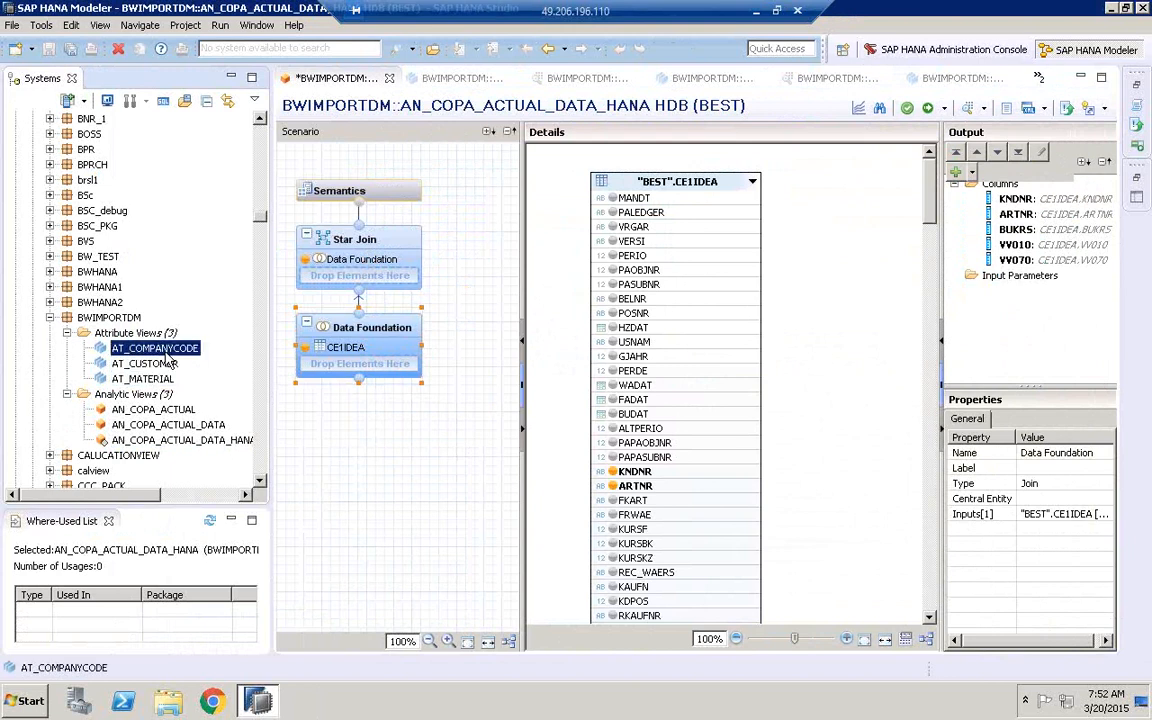
{"action": "left_click", "coordinate": [165, 365]}
{"action": "left_click", "coordinate": [158, 381]}
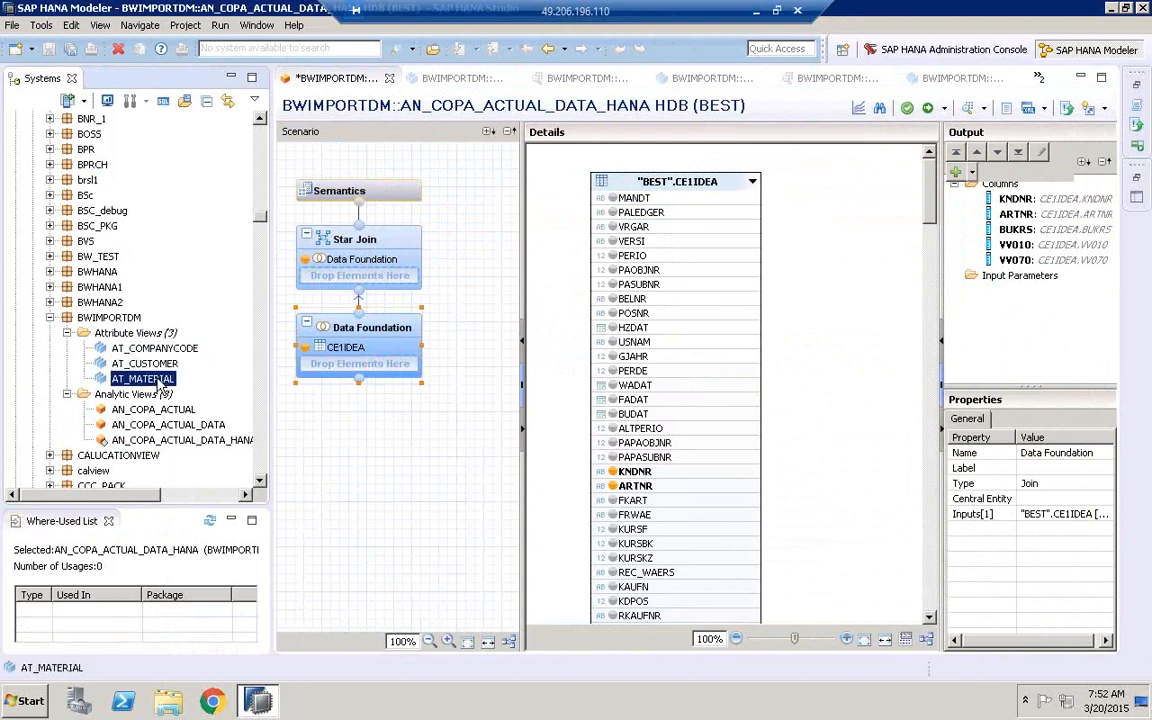
Preview the raw data of AT_COMPANYCODE and rerun the query to check the VTEXT column.
{"action": "left_click", "coordinate": [157, 350]}
{"action": "right_click", "coordinate": [165, 352]}
{"action": "left_click", "coordinate": [197, 435]}
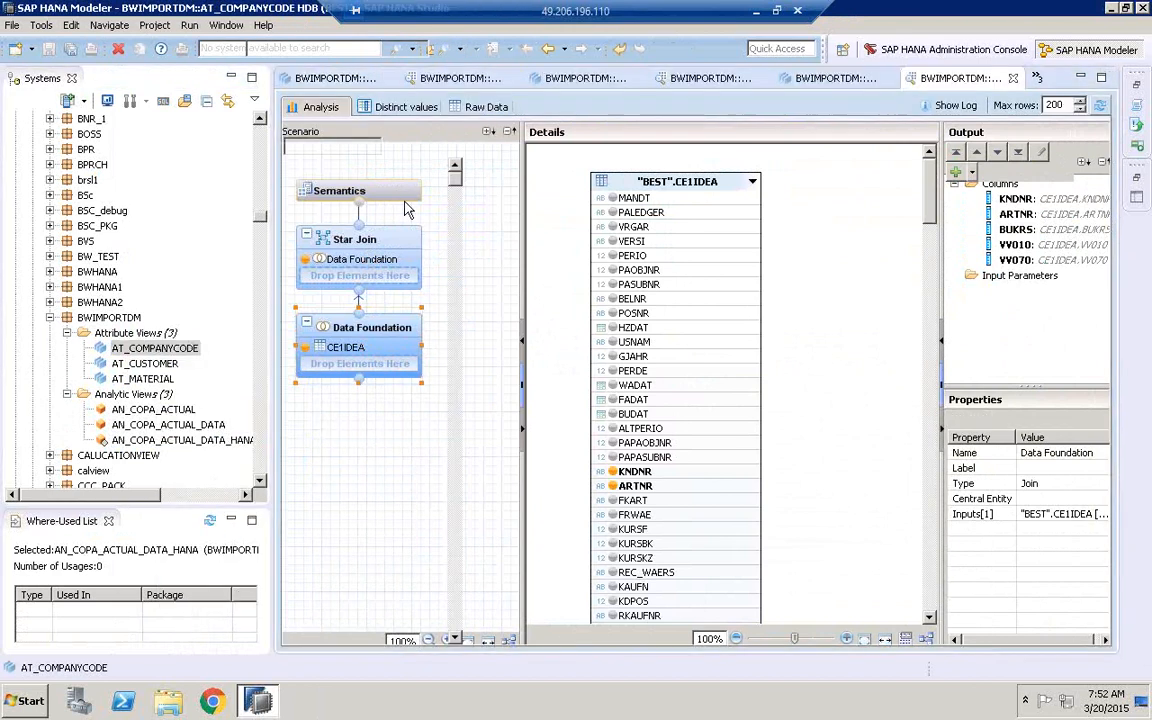
{"action": "left_click", "coordinate": [460, 106]}
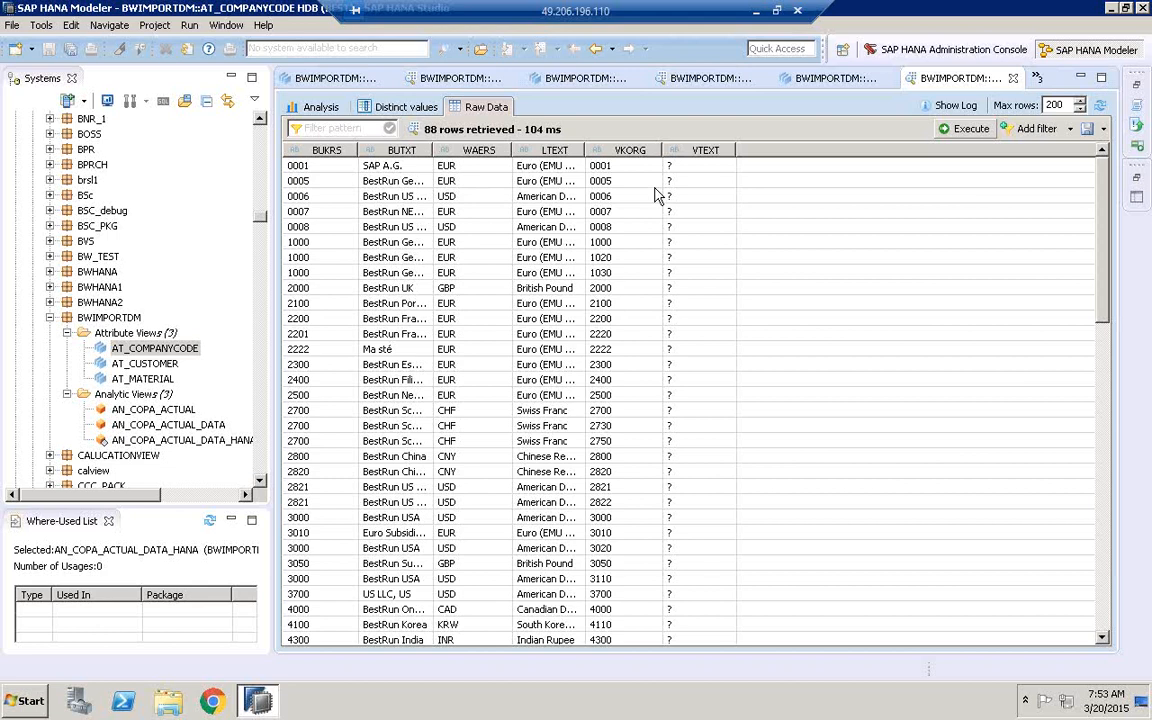
{"action": "left_click", "coordinate": [182, 351]}
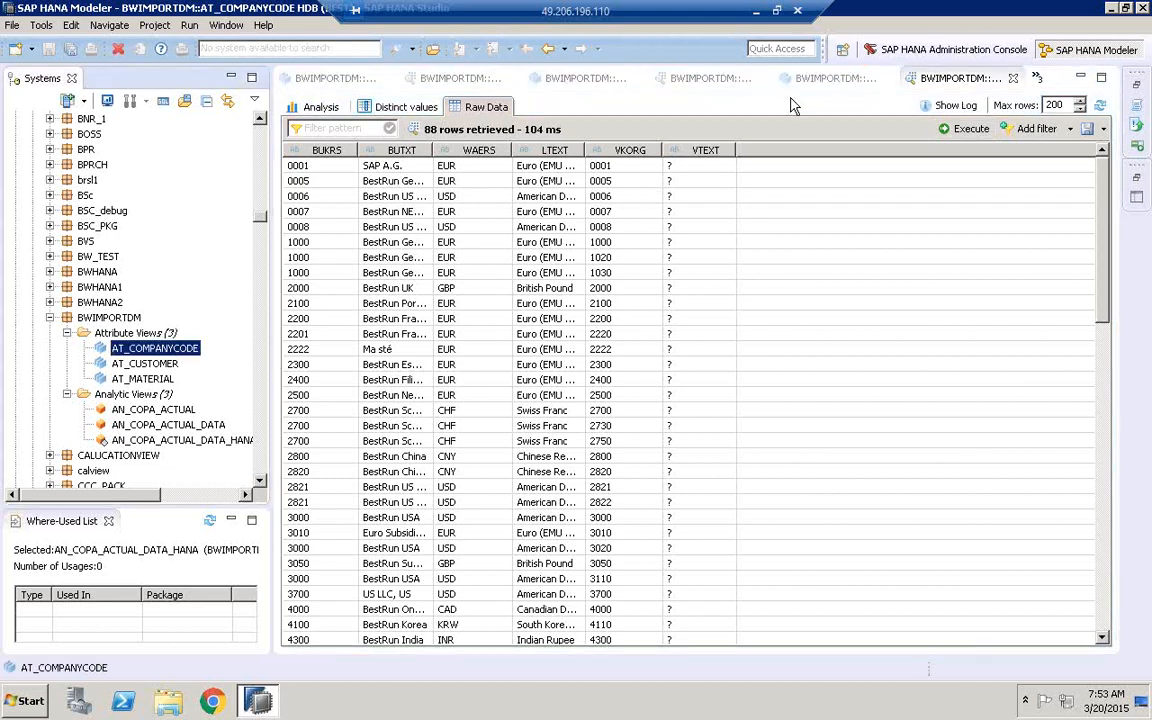
{"action": "left_click", "coordinate": [722, 150]}
{"action": "left_click", "coordinate": [722, 150]}
{"action": "left_click", "coordinate": [722, 150]}
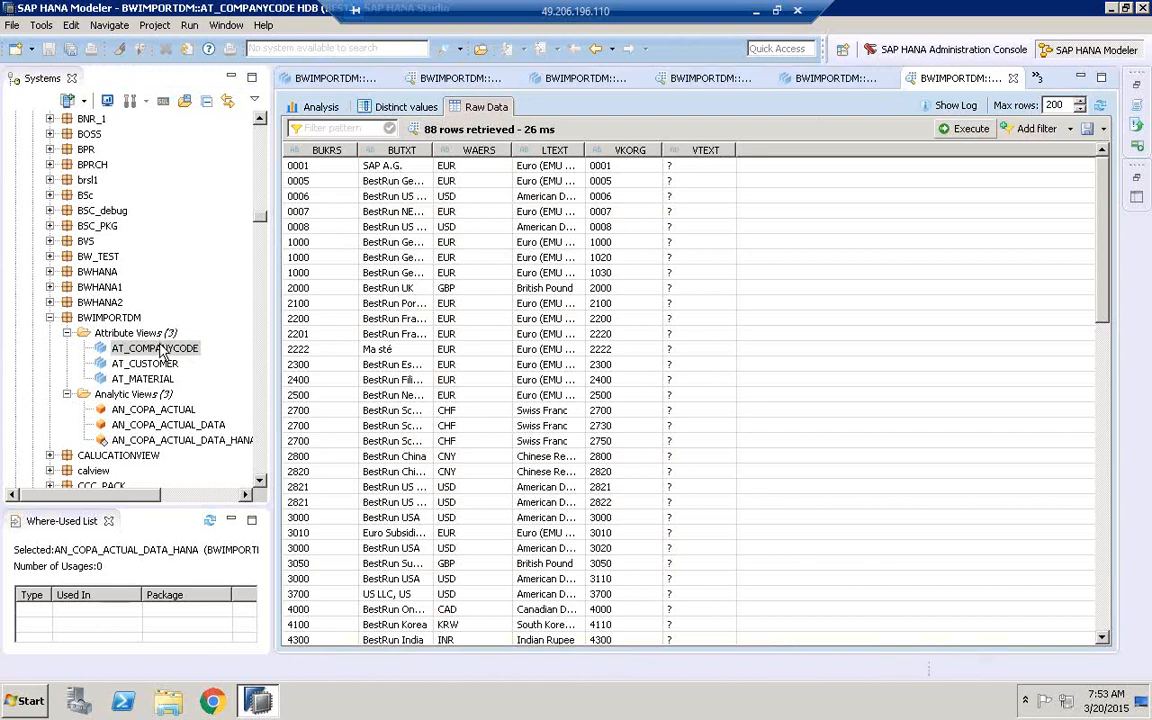
Open AT_COMPANYCODE's data foundation and examine the properties of the join between TVKO and TVKOT.
{"action": "double_click", "coordinate": [158, 348]}
{"action": "left_click", "coordinate": [320, 219]}
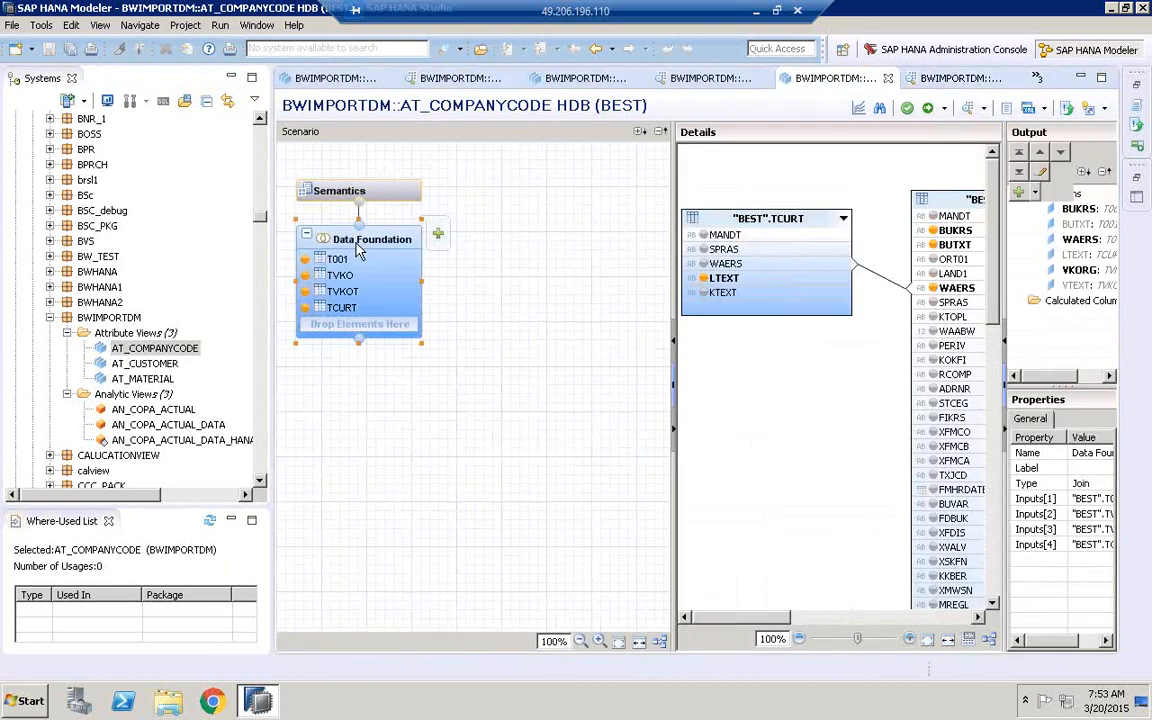
{"action": "left_click_drag", "start_coordinate": [673, 304], "coordinate": [606, 304]}
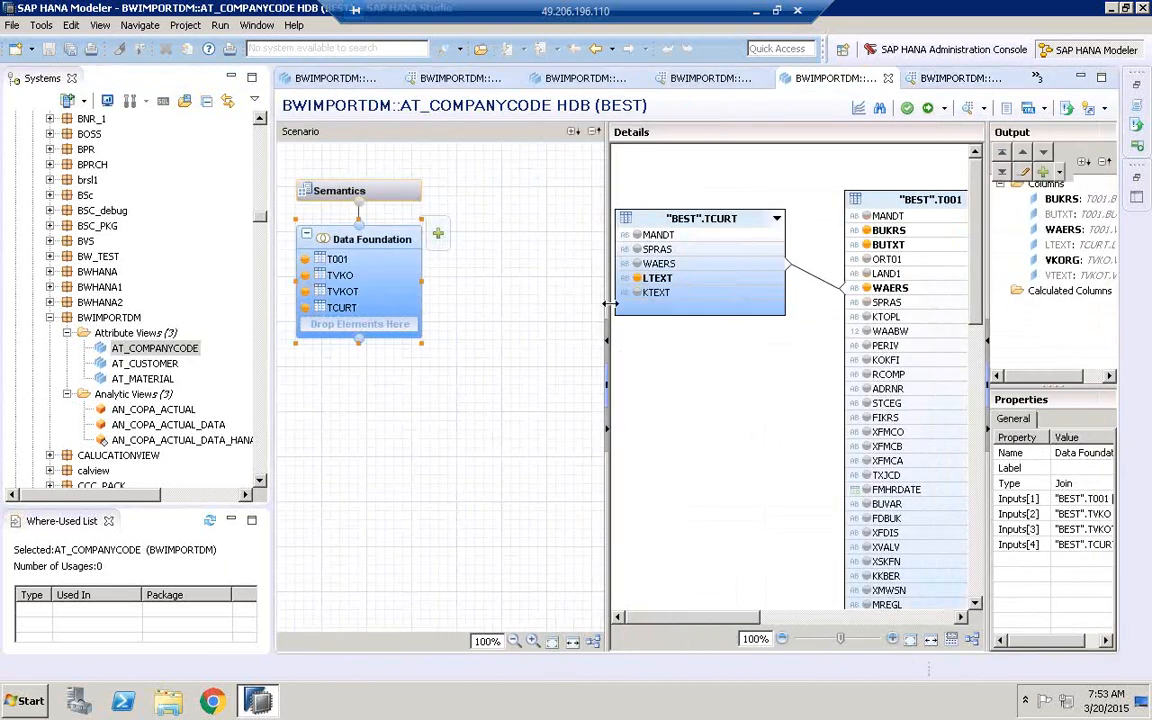
{"action": "left_click_drag", "start_coordinate": [465, 303], "coordinate": [421, 303]}
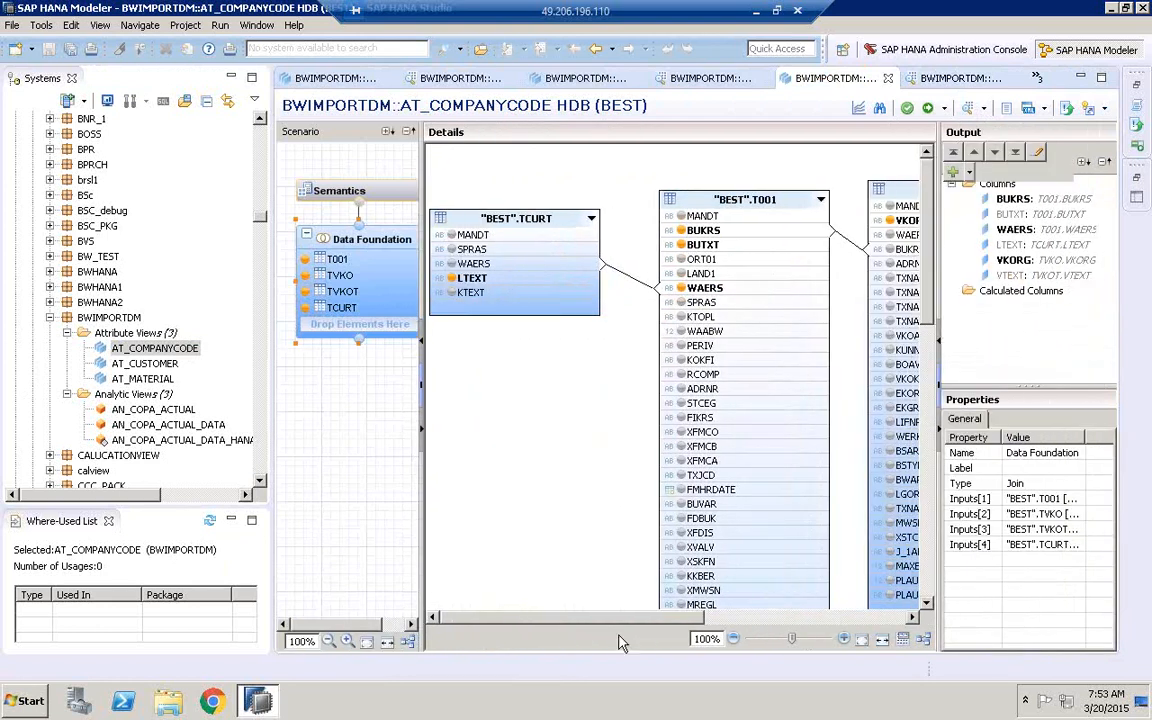
{"action": "left_click_drag", "start_coordinate": [620, 621], "coordinate": [768, 621]}
{"action": "left_click", "coordinate": [783, 221]}
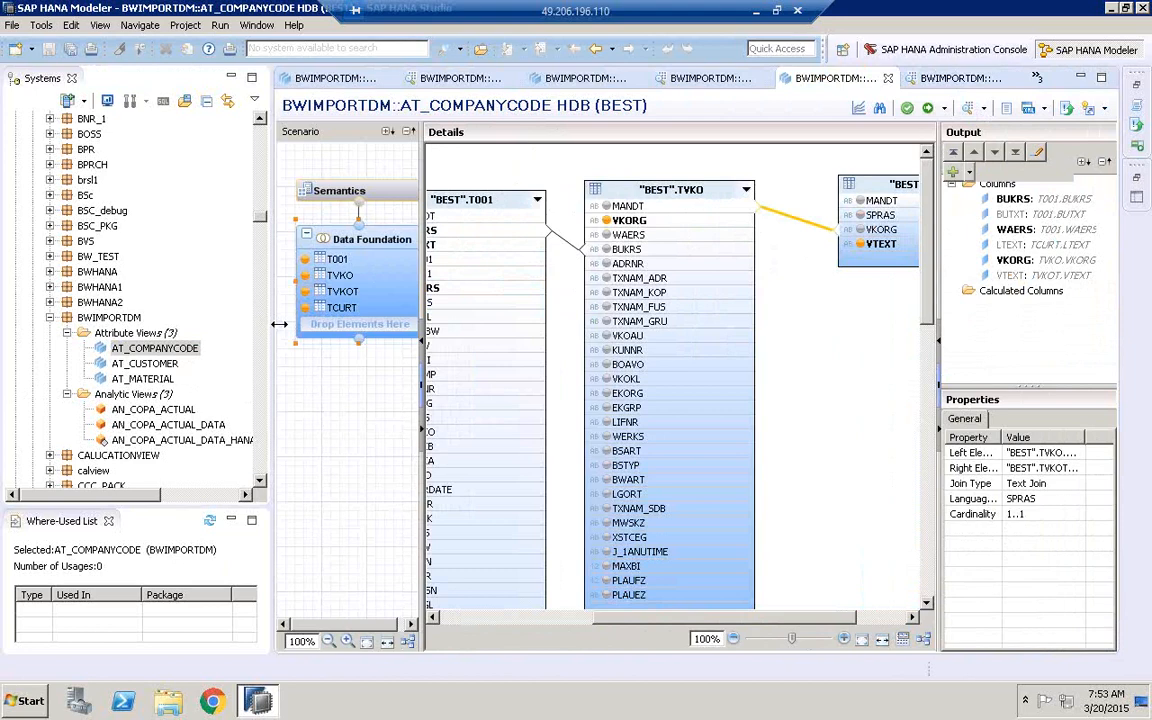
Return to the analytic view AN_COPA_ACTUAL_DATA_HANA and review its data foundation's output columns.
{"action": "left_click_drag", "start_coordinate": [279, 324], "coordinate": [418, 324]}
{"action": "double_click", "coordinate": [170, 421]}
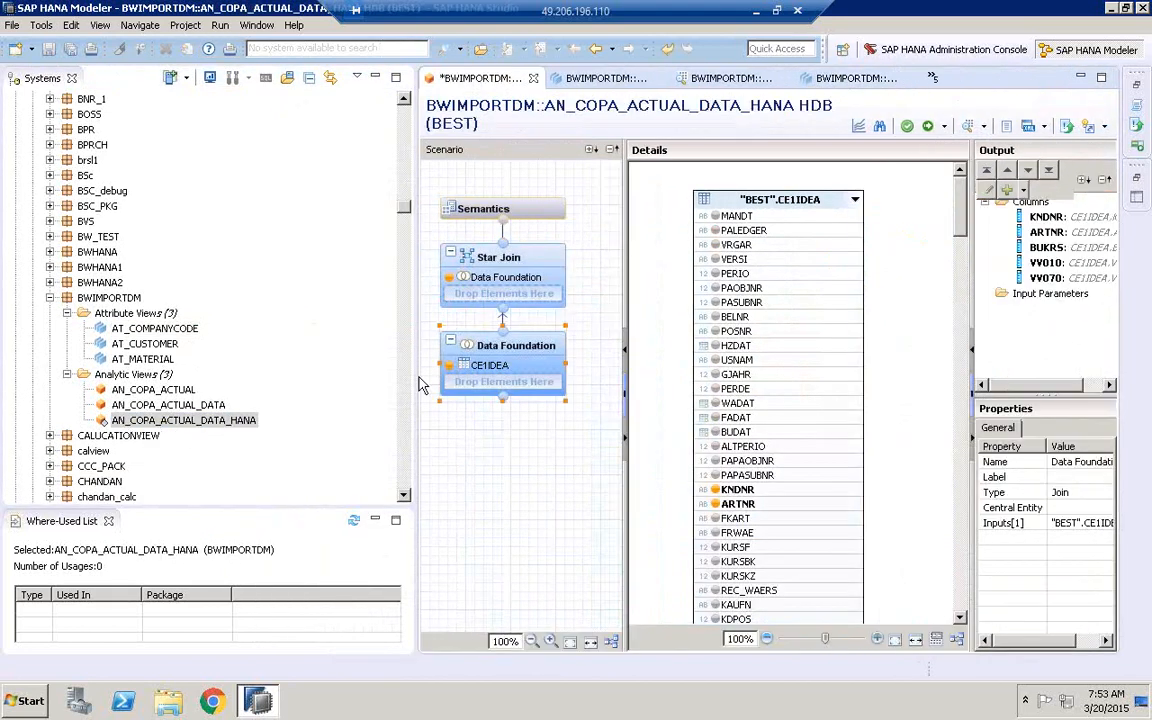
{"action": "left_click_drag", "start_coordinate": [409, 378], "coordinate": [296, 374]}
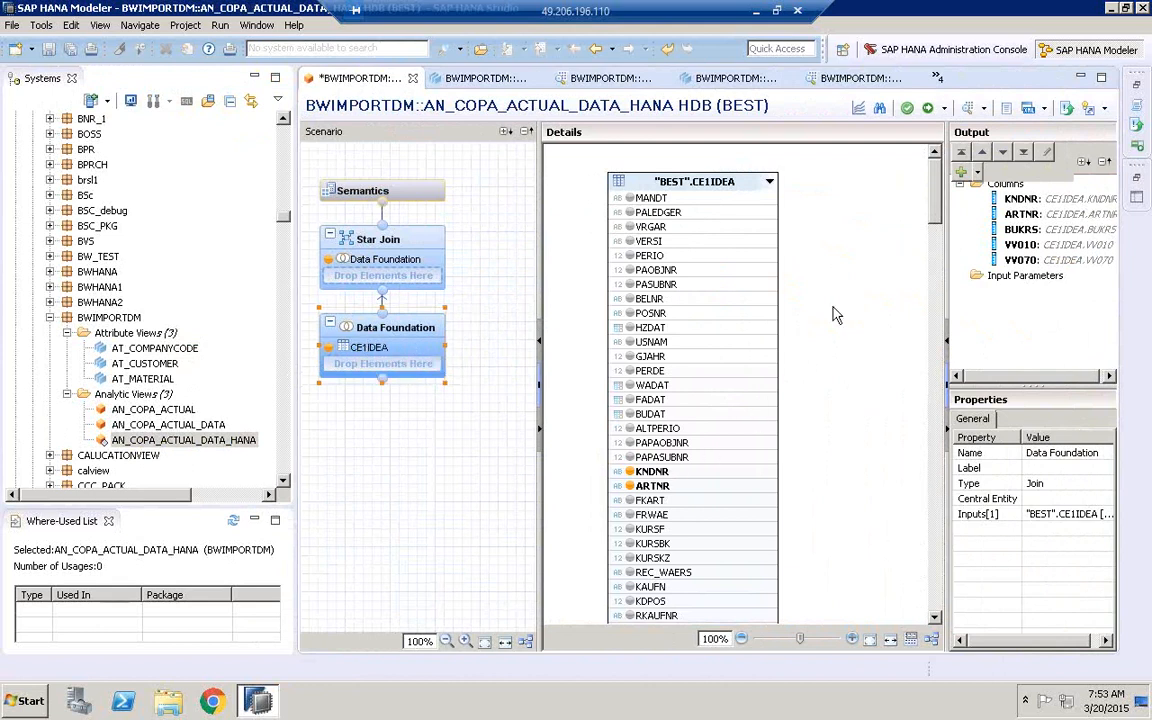
{"action": "left_click", "coordinate": [1033, 211]}
{"action": "left_click", "coordinate": [1027, 200]}
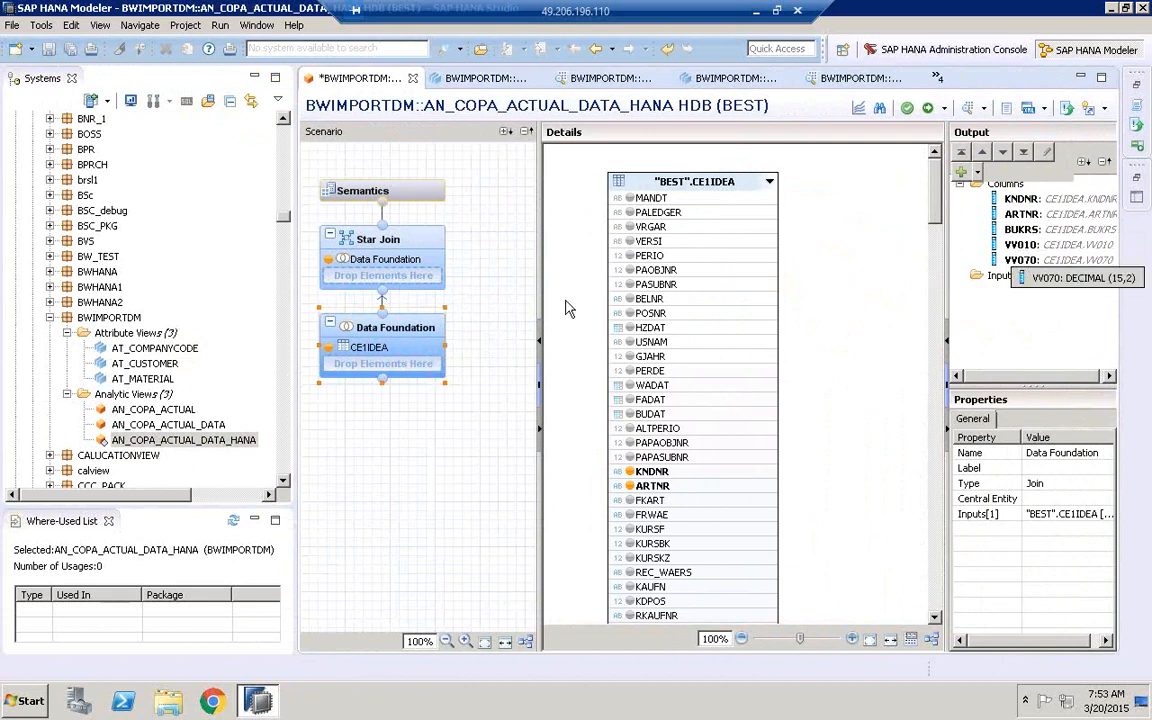
Add the attribute views AT_COMPANYCODE, AT_CUSTOMER and AT_MATERIAL to the Star Join node.
{"action": "left_click", "coordinate": [372, 244]}
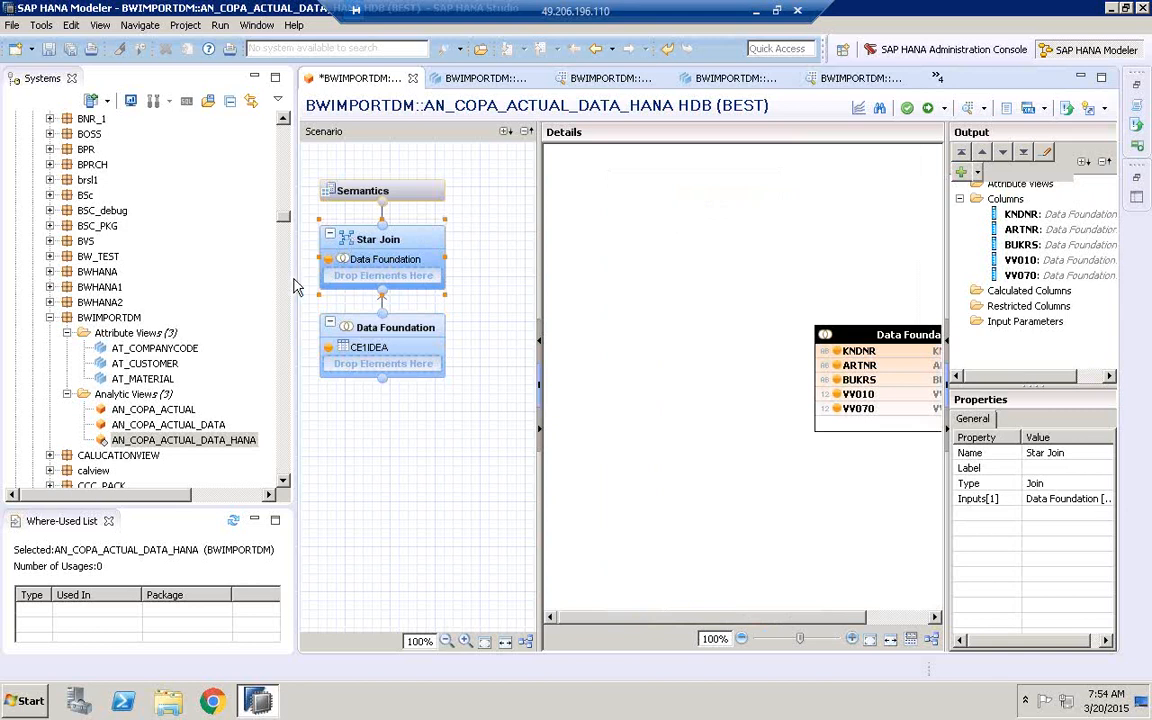
{"action": "left_click_drag", "start_coordinate": [292, 282], "coordinate": [242, 283]}
{"action": "left_click_drag", "start_coordinate": [503, 298], "coordinate": [430, 305]}
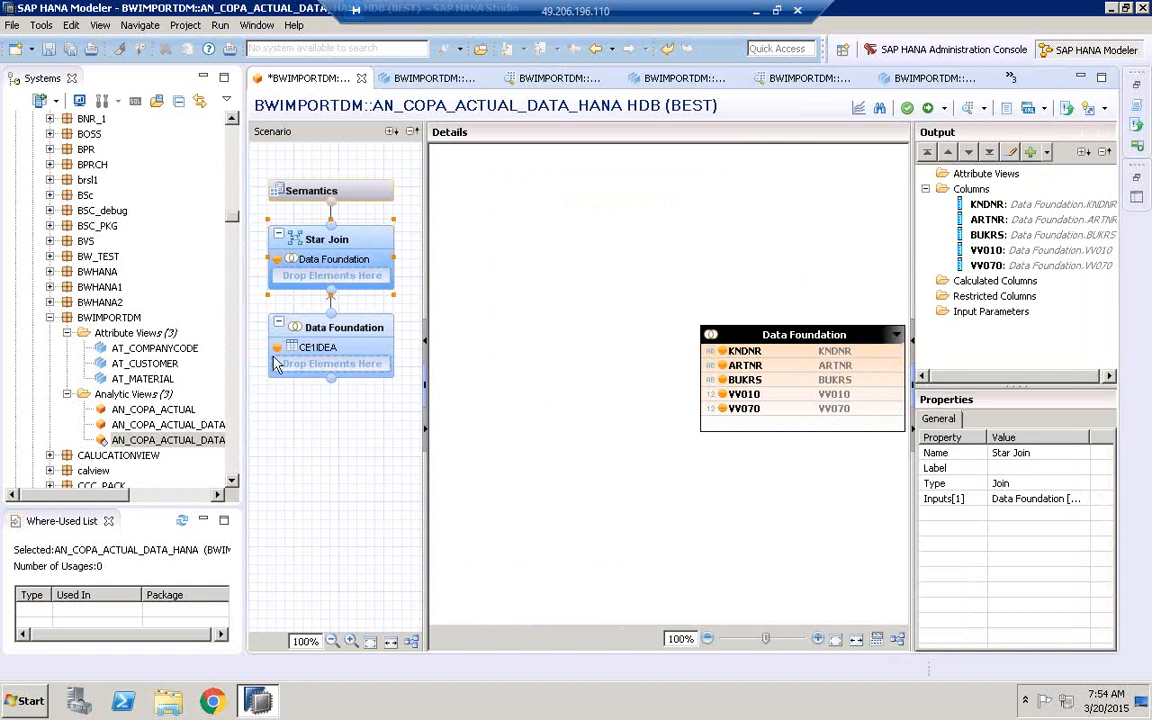
{"action": "left_click", "coordinate": [148, 349]}
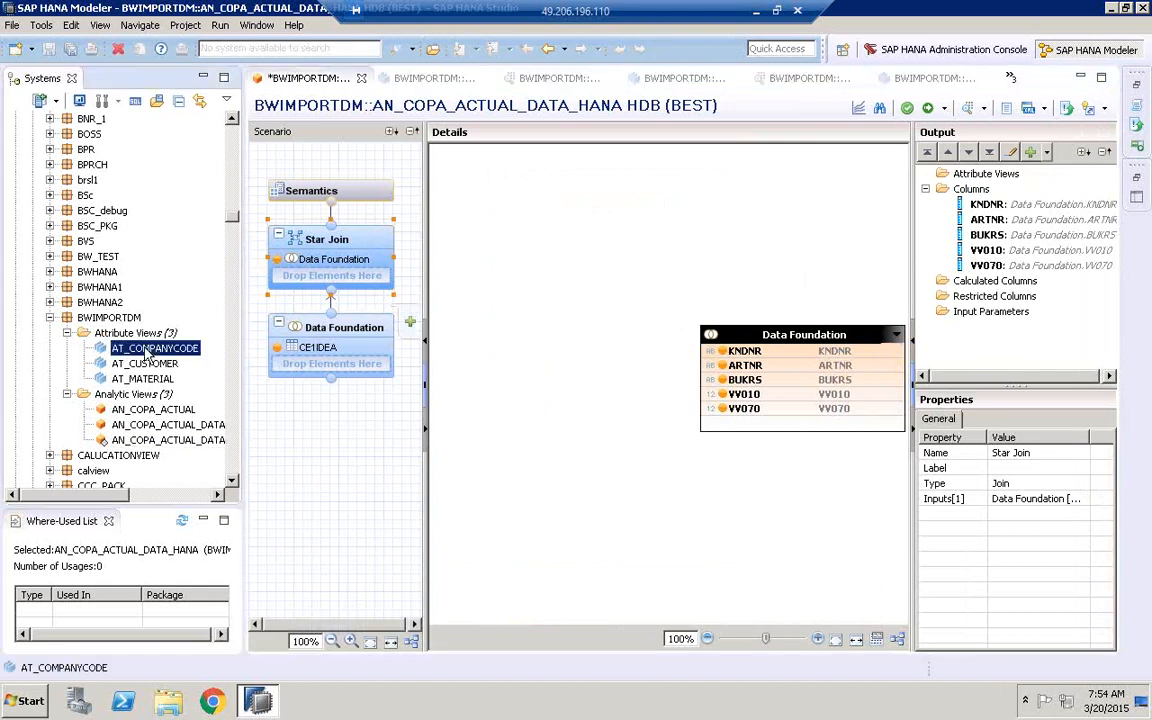
{"action": "left_click_drag", "start_coordinate": [153, 357], "coordinate": [352, 283]}
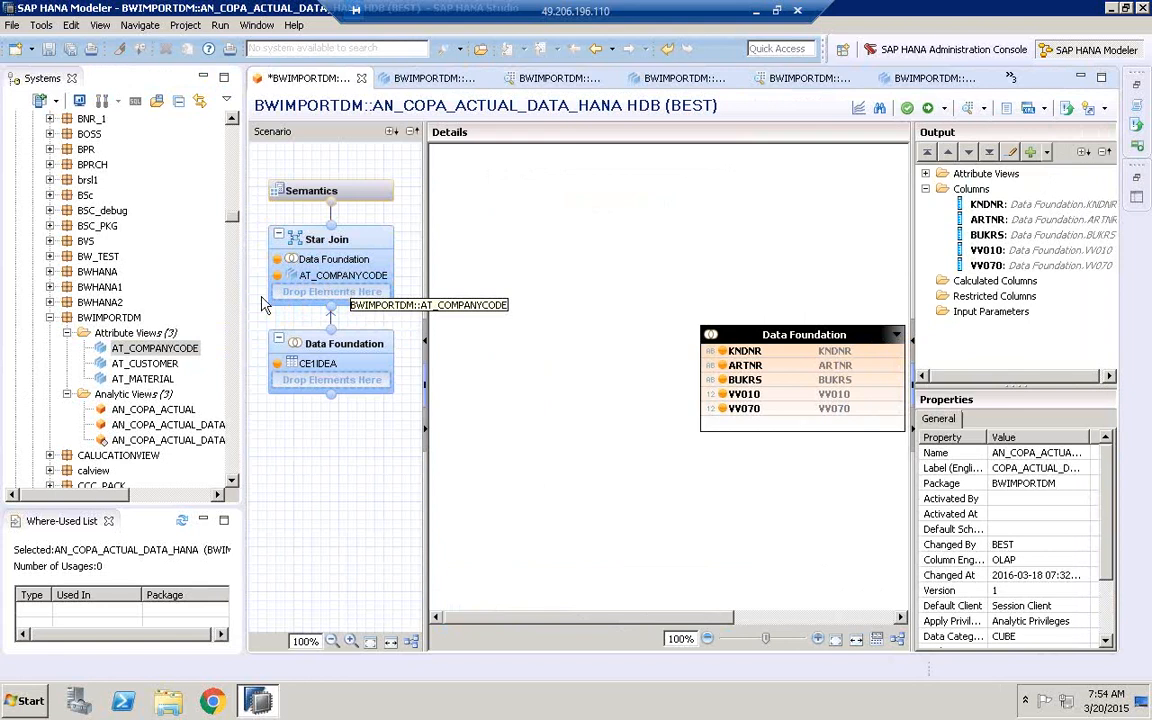
{"action": "left_click_drag", "start_coordinate": [145, 363], "coordinate": [300, 278]}
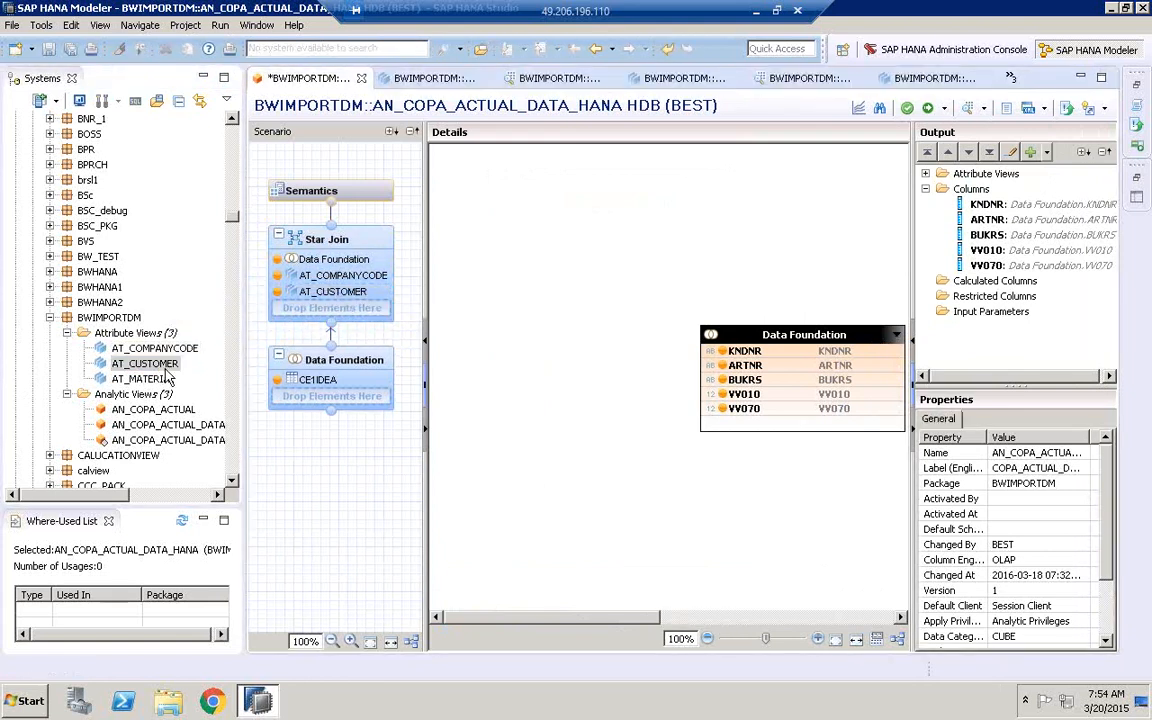
{"action": "left_click_drag", "start_coordinate": [145, 378], "coordinate": [322, 292]}
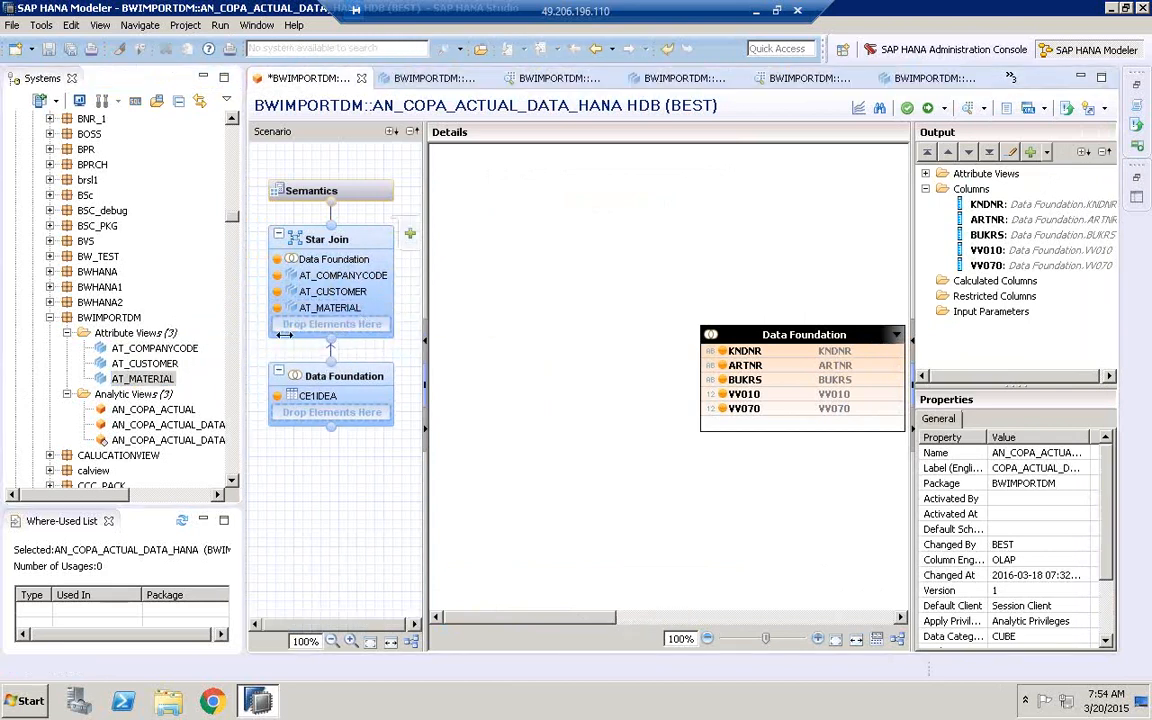
Enlarge the star join's diagram area and rearrange it, with AT_COMPANYCODE above and to the left of the Data Foundation.
{"action": "left_click", "coordinate": [241, 339]}
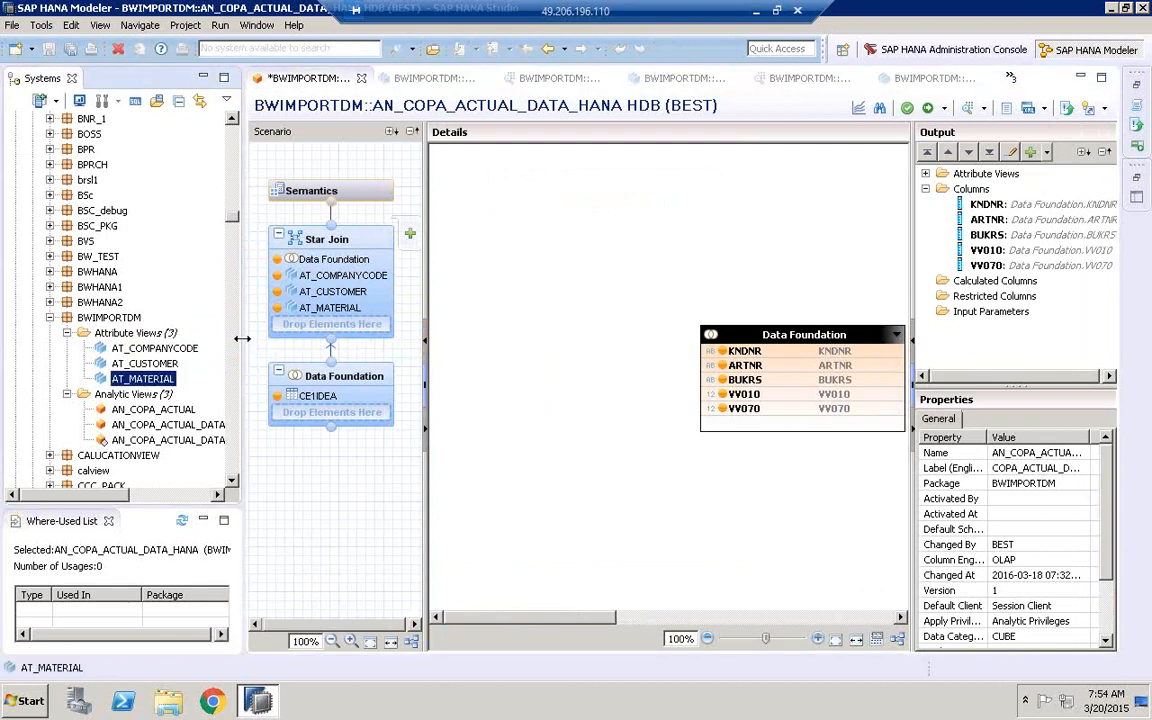
{"action": "left_click_drag", "start_coordinate": [229, 339], "coordinate": [157, 339]}
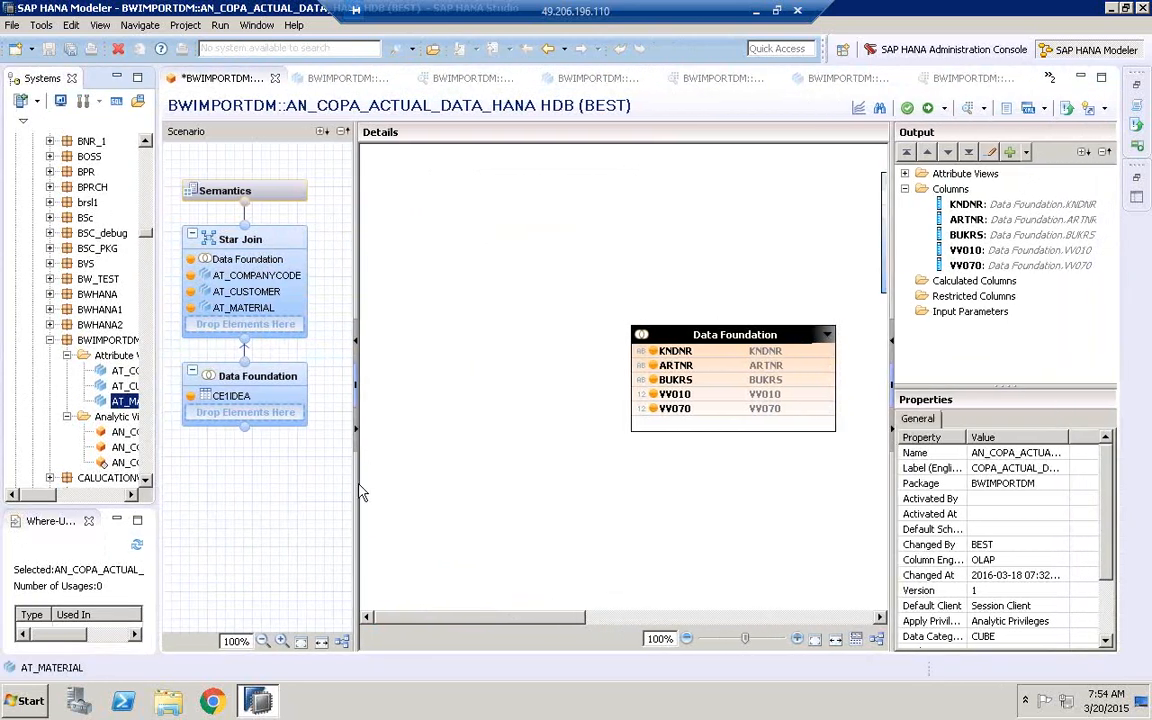
{"action": "left_click_drag", "start_coordinate": [355, 485], "coordinate": [279, 466]}
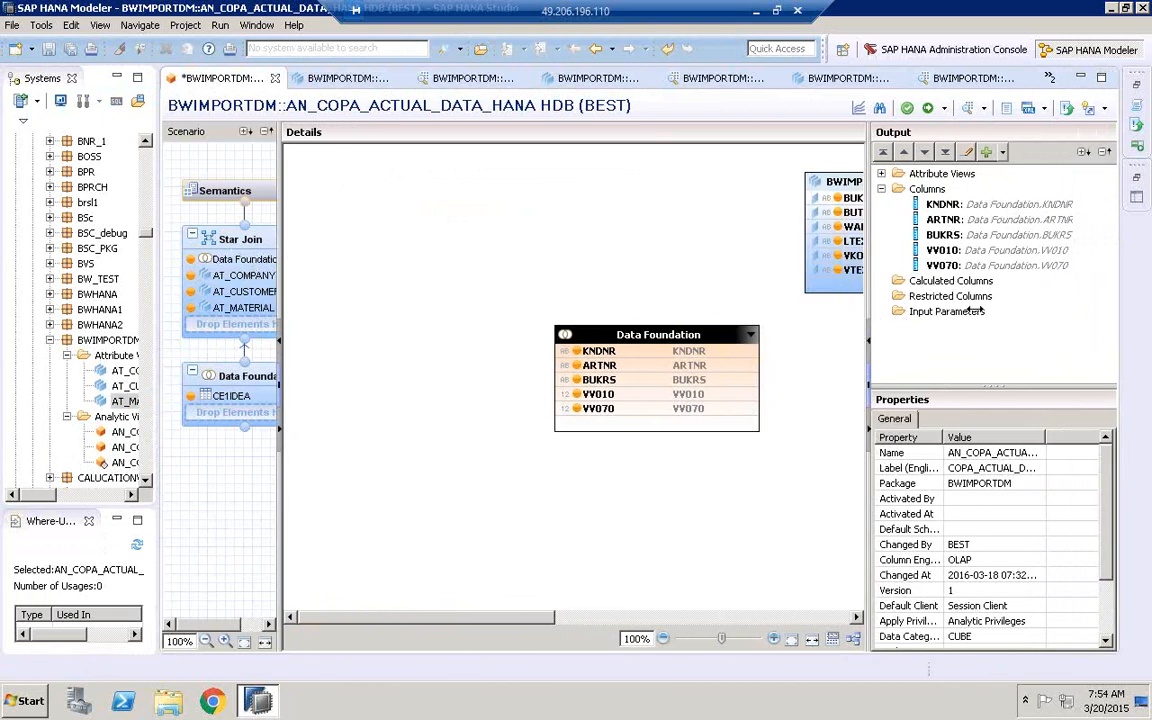
{"action": "left_click_drag", "start_coordinate": [981, 311], "coordinate": [1108, 313]}
{"action": "left_click_drag", "start_coordinate": [727, 333], "coordinate": [822, 368]}
{"action": "left_click", "coordinate": [902, 174]}
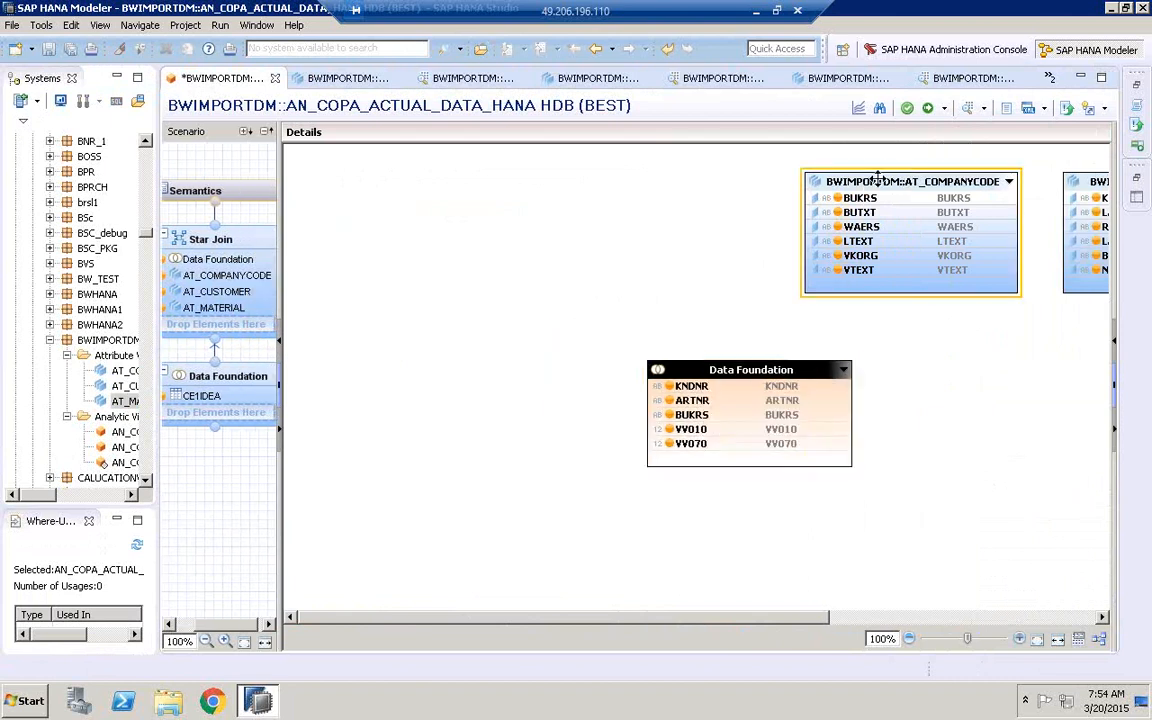
{"action": "left_click_drag", "start_coordinate": [878, 178], "coordinate": [393, 195]}
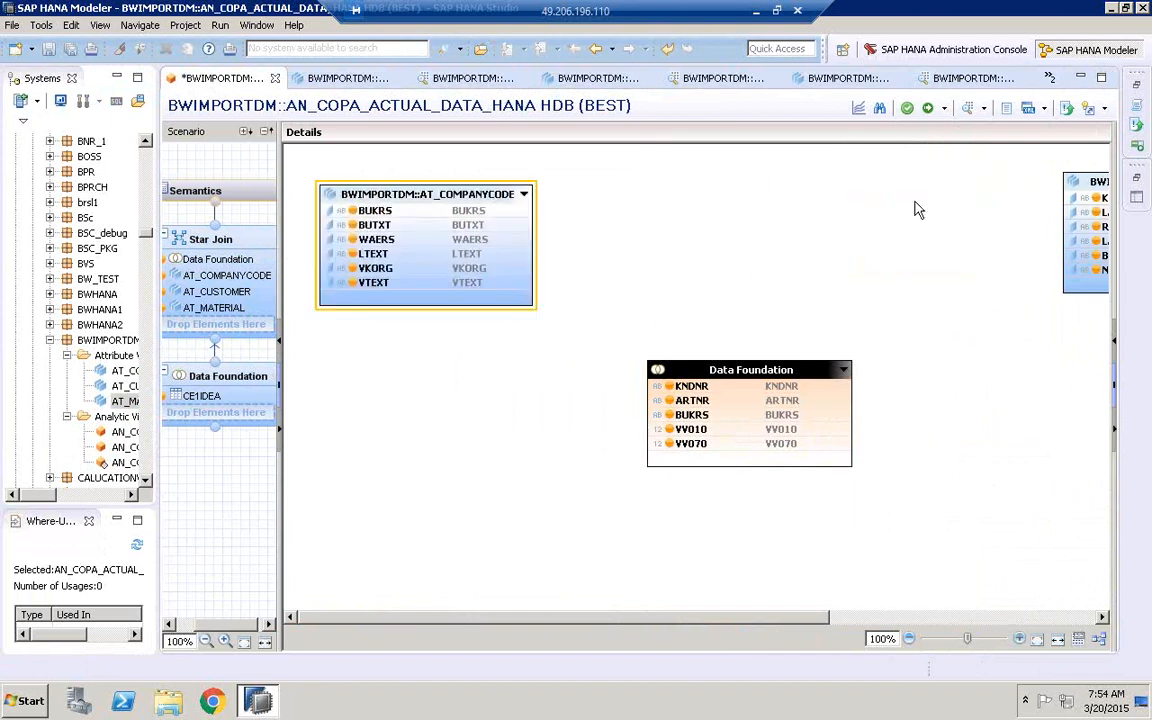
Rearrange the star join diagram, placing AT_CUSTOMER above and to the right of the Data Foundation and AT_MATERIAL below and to its left.
{"action": "left_click_drag", "start_coordinate": [1097, 180], "coordinate": [841, 181]}
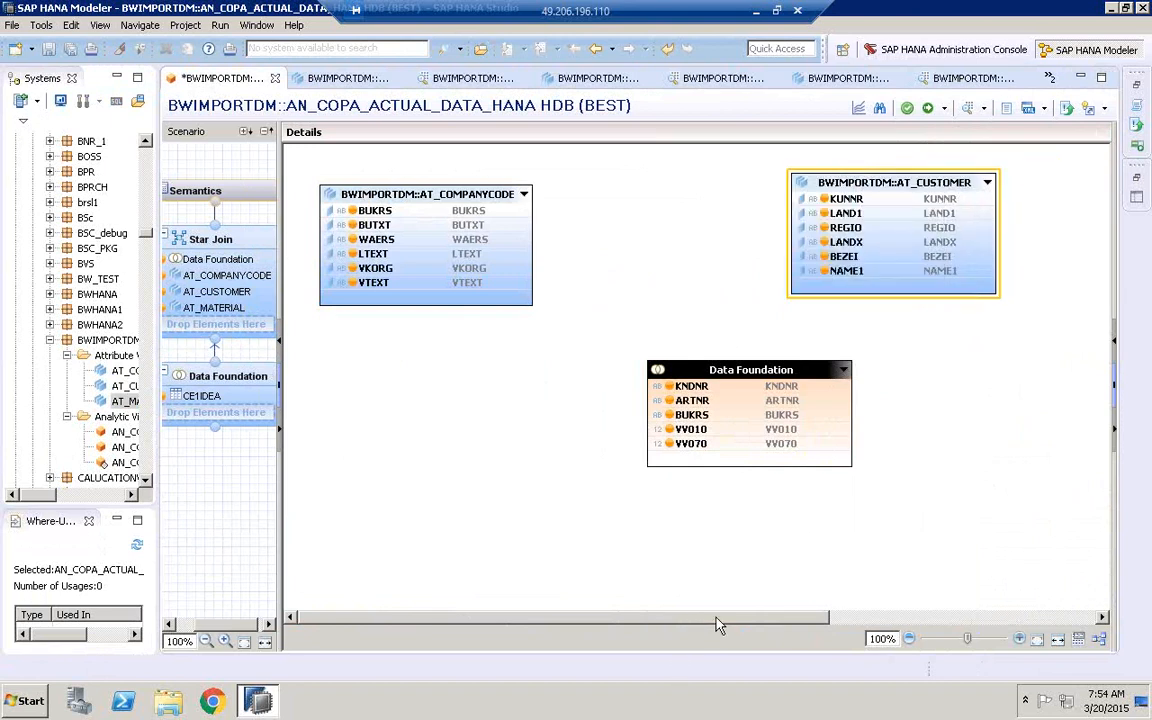
{"action": "left_click_drag", "start_coordinate": [716, 624], "coordinate": [928, 620]}
{"action": "left_click_drag", "start_coordinate": [1017, 203], "coordinate": [655, 395]}
{"action": "left_click_drag", "start_coordinate": [812, 621], "coordinate": [590, 620]}
{"action": "left_click_drag", "start_coordinate": [1060, 438], "coordinate": [362, 478]}
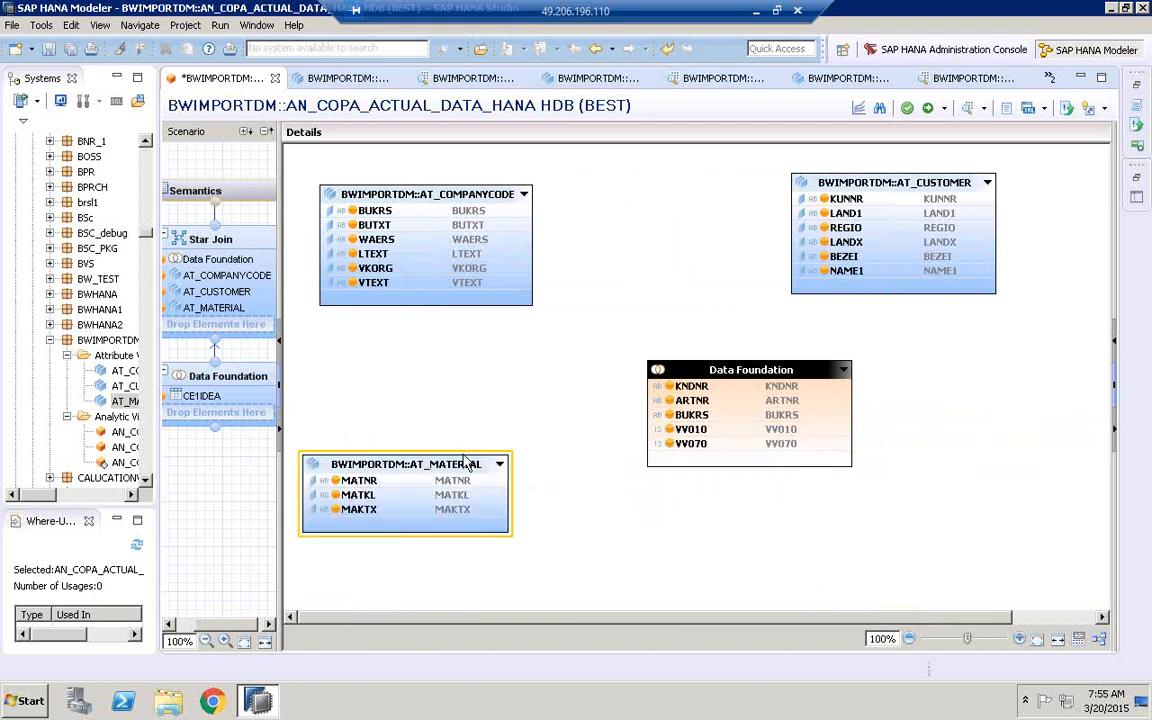
Open Paint and draw a large rectangle of about 621 × 354 px on the blank canvas.
{"action": "left_click", "coordinate": [24, 700]}
{"action": "left_click", "coordinate": [49, 660]}
{"action": "type", "text": "AINT"}
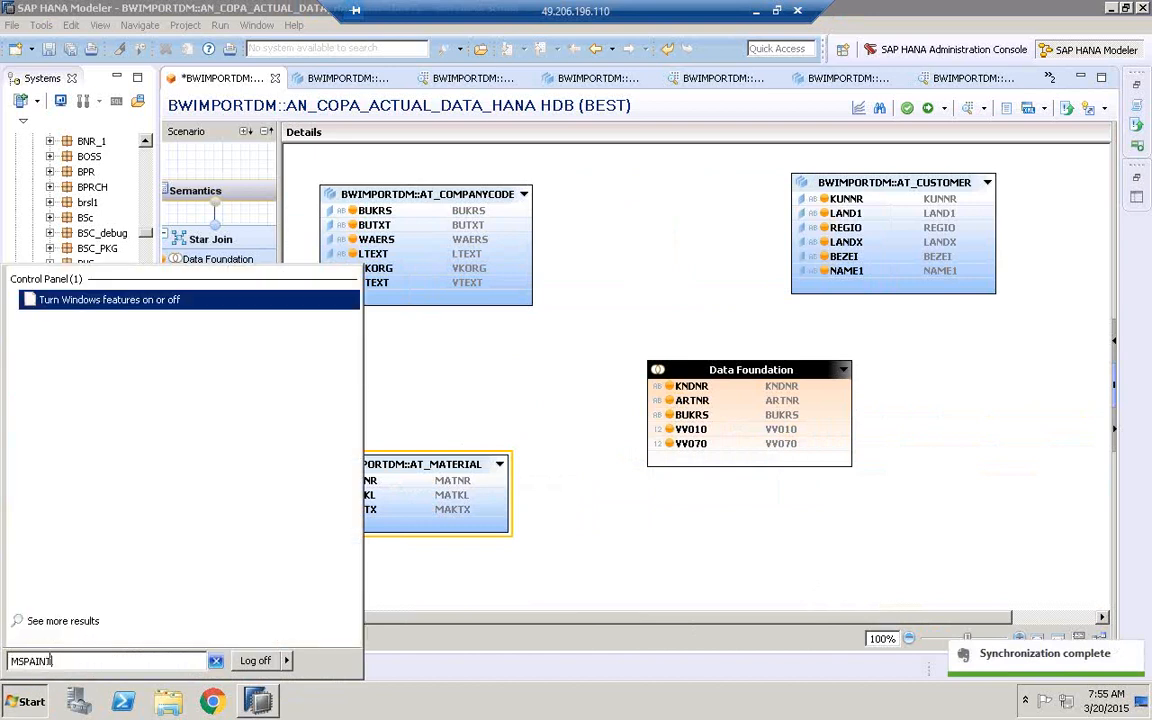
{"action": "left_click", "coordinate": [70, 306]}
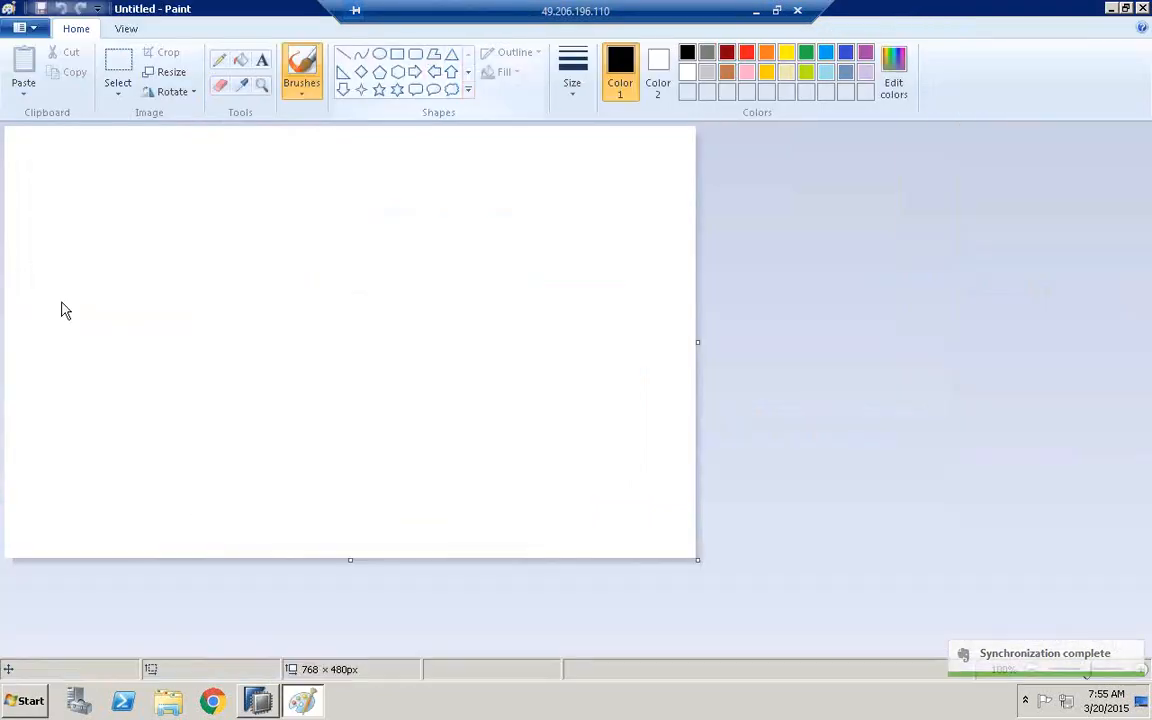
{"action": "left_click", "coordinate": [397, 54]}
{"action": "left_click_drag", "start_coordinate": [57, 166], "coordinate": [616, 483]}
Add the text labels STARJOIN and DF side by side inside the large rectangle's upper edge.
{"action": "left_click", "coordinate": [262, 60]}
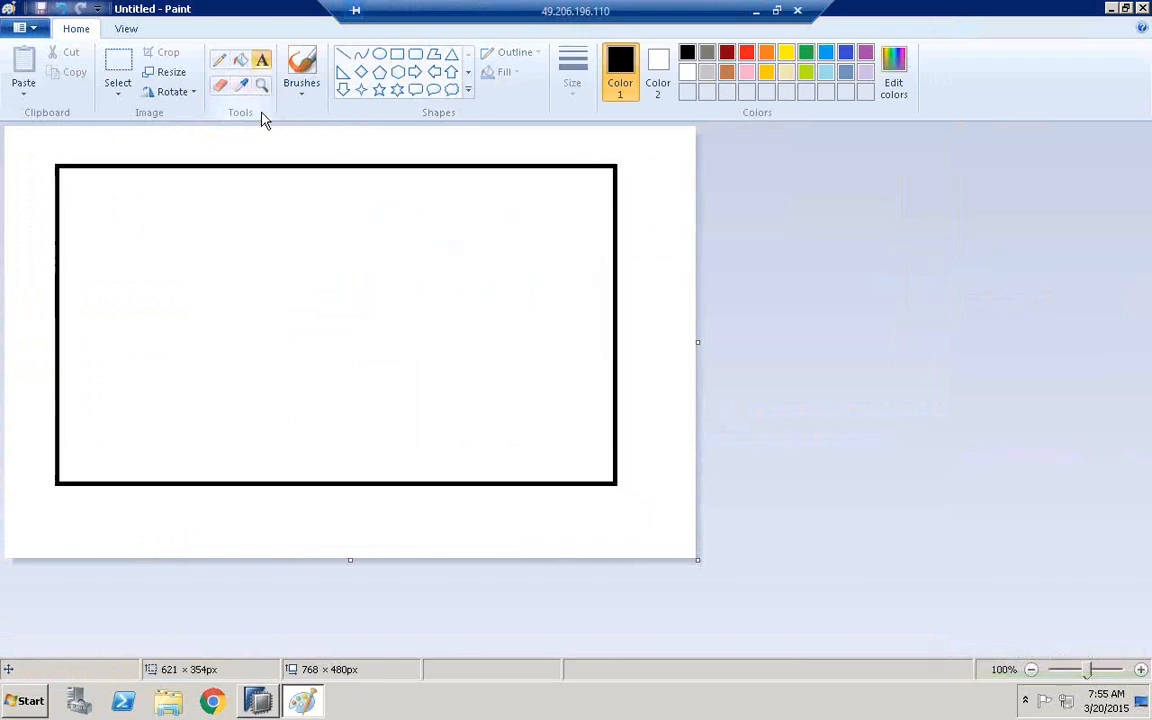
{"action": "left_click", "coordinate": [267, 178]}
{"action": "type", "text": "STARJOIN"}
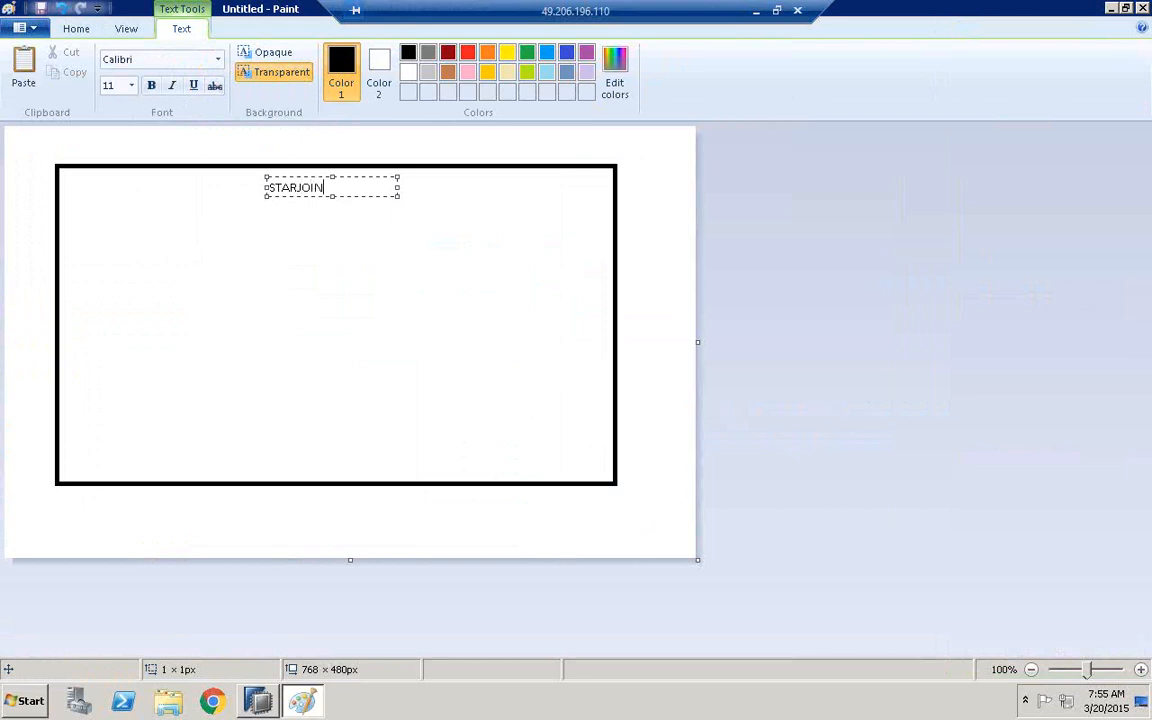
{"action": "left_click", "coordinate": [356, 190]}
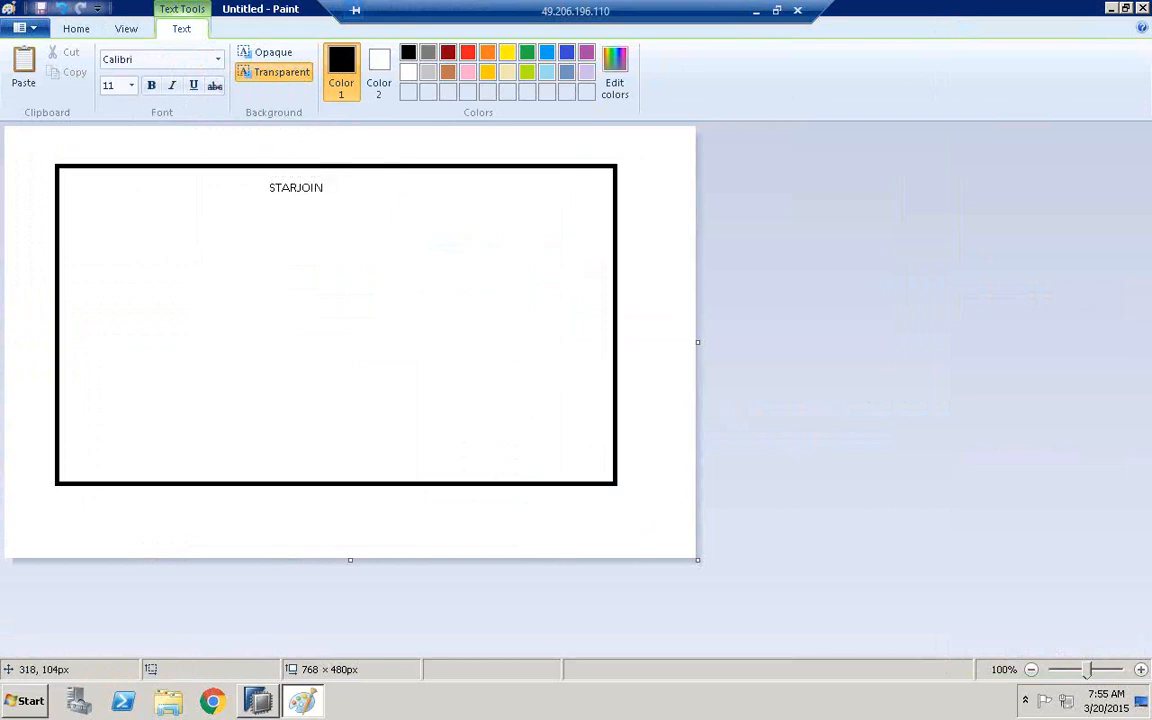
{"action": "left_click", "coordinate": [356, 190]}
{"action": "left_click", "coordinate": [290, 241]}
Draw three small rectangles inside the large one: two near its left edge, one above the other, and one at its upper right.
{"action": "left_click", "coordinate": [398, 58]}
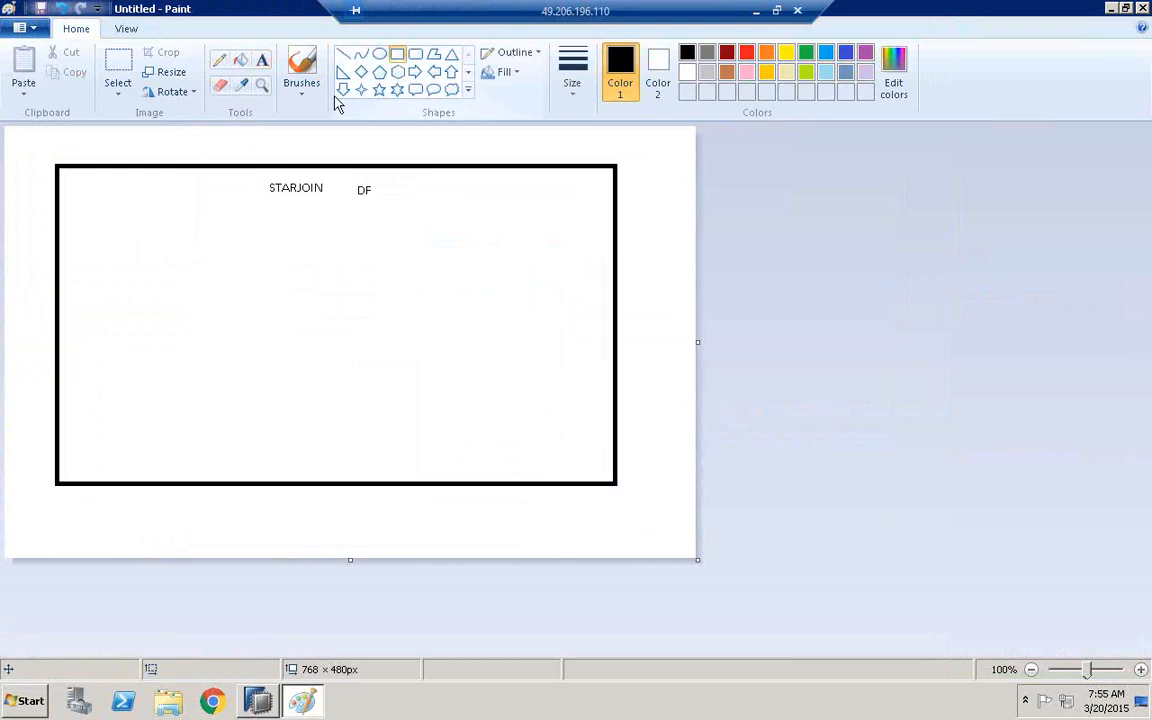
{"action": "left_click_drag", "start_coordinate": [73, 236], "coordinate": [170, 285]}
{"action": "left_click", "coordinate": [86, 378]}
{"action": "left_click_drag", "start_coordinate": [86, 378], "coordinate": [152, 436]}
{"action": "left_click_drag", "start_coordinate": [450, 238], "coordinate": [537, 287]}
Label the small rectangles CUST at the upper left, MAT at the lower left and CC at the upper right.
{"action": "left_click", "coordinate": [262, 61]}
{"action": "left_click", "coordinate": [131, 210]}
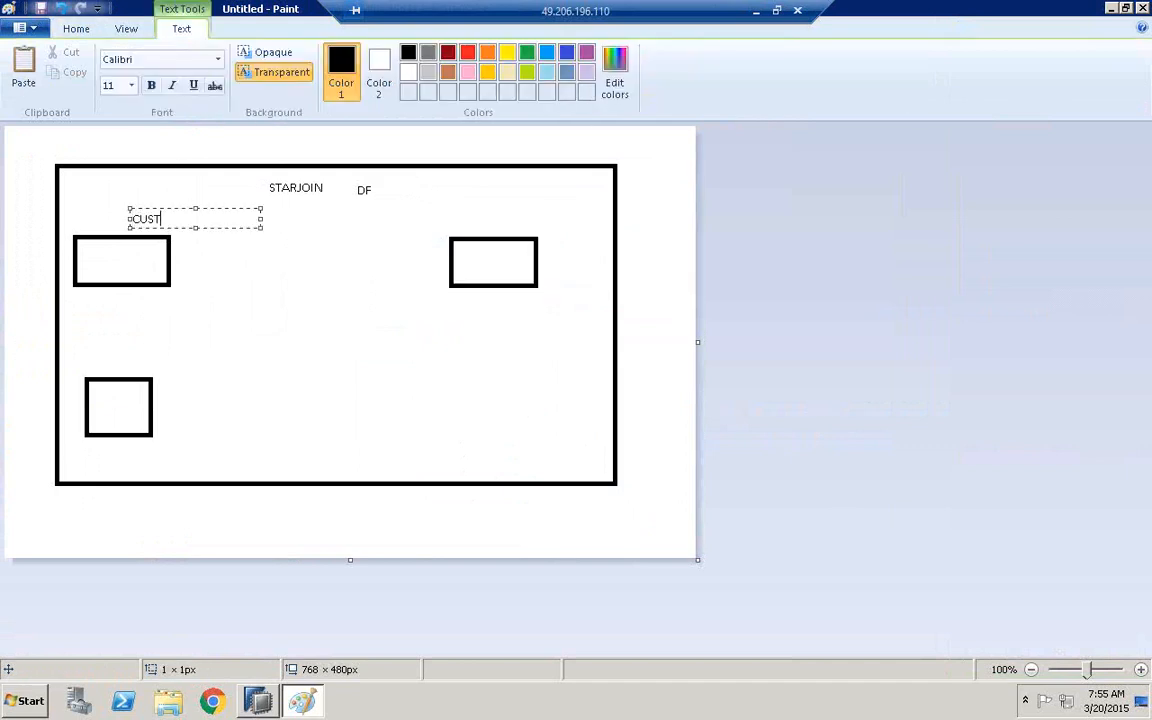
{"action": "left_click", "coordinate": [119, 366]}
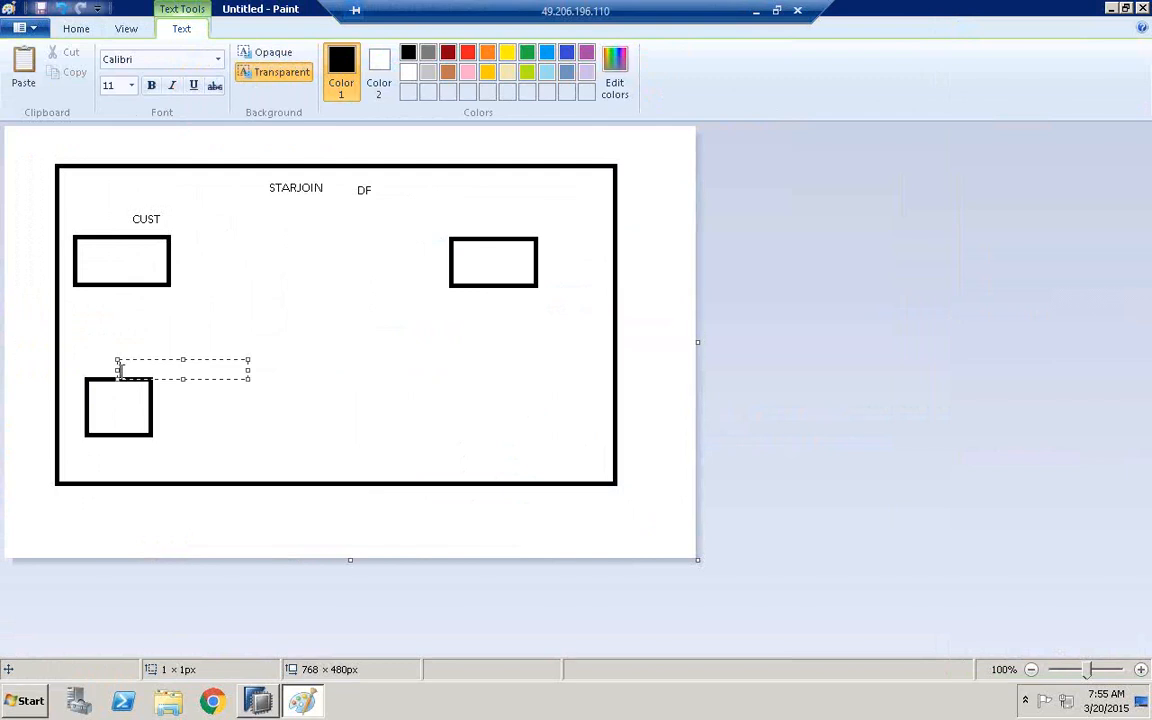
{"action": "left_click", "coordinate": [232, 310]}
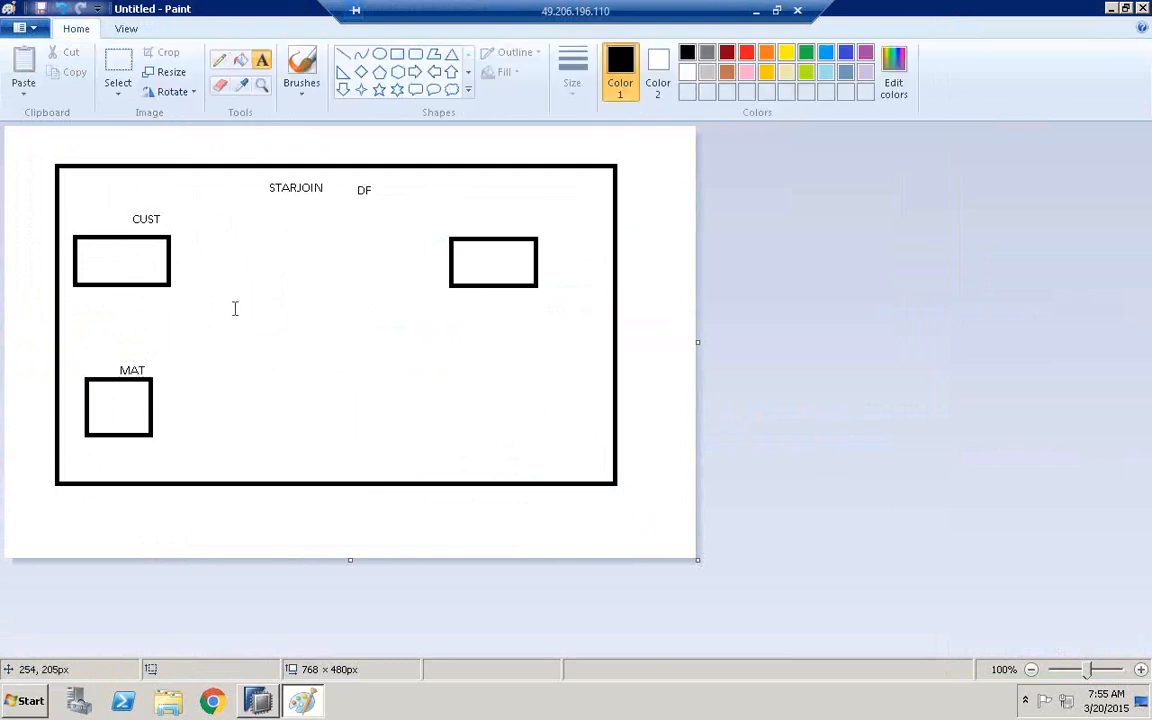
{"action": "left_click", "coordinate": [477, 217]}
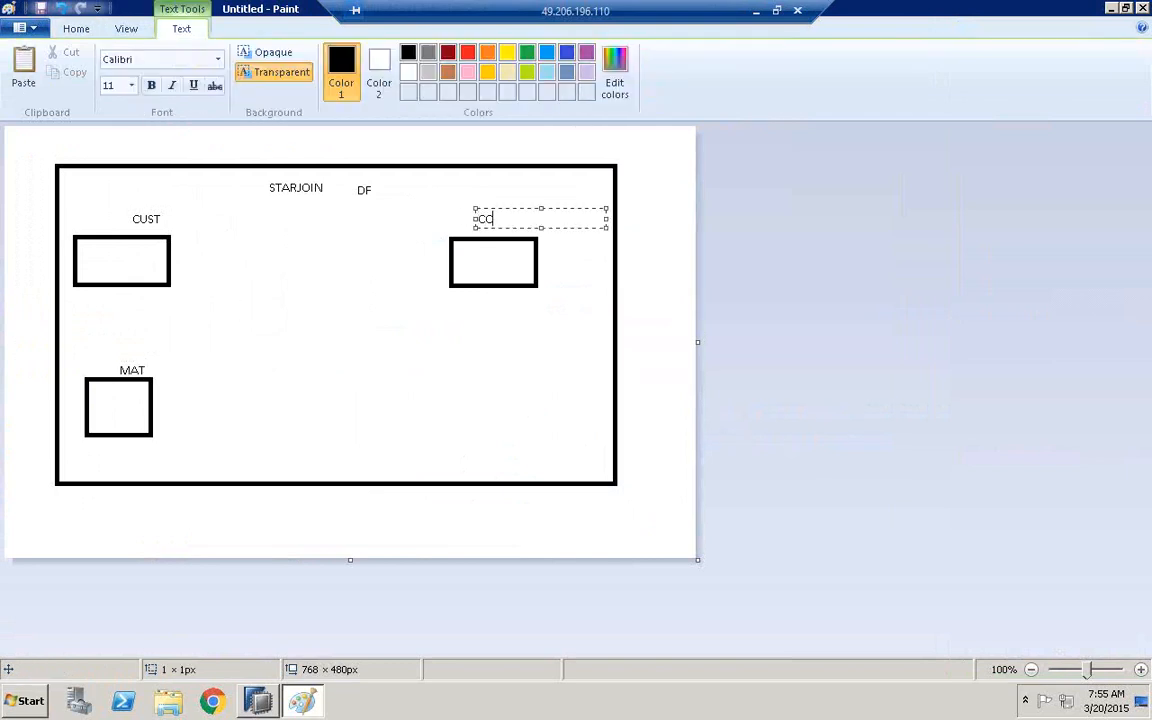
{"action": "left_click", "coordinate": [368, 270]}
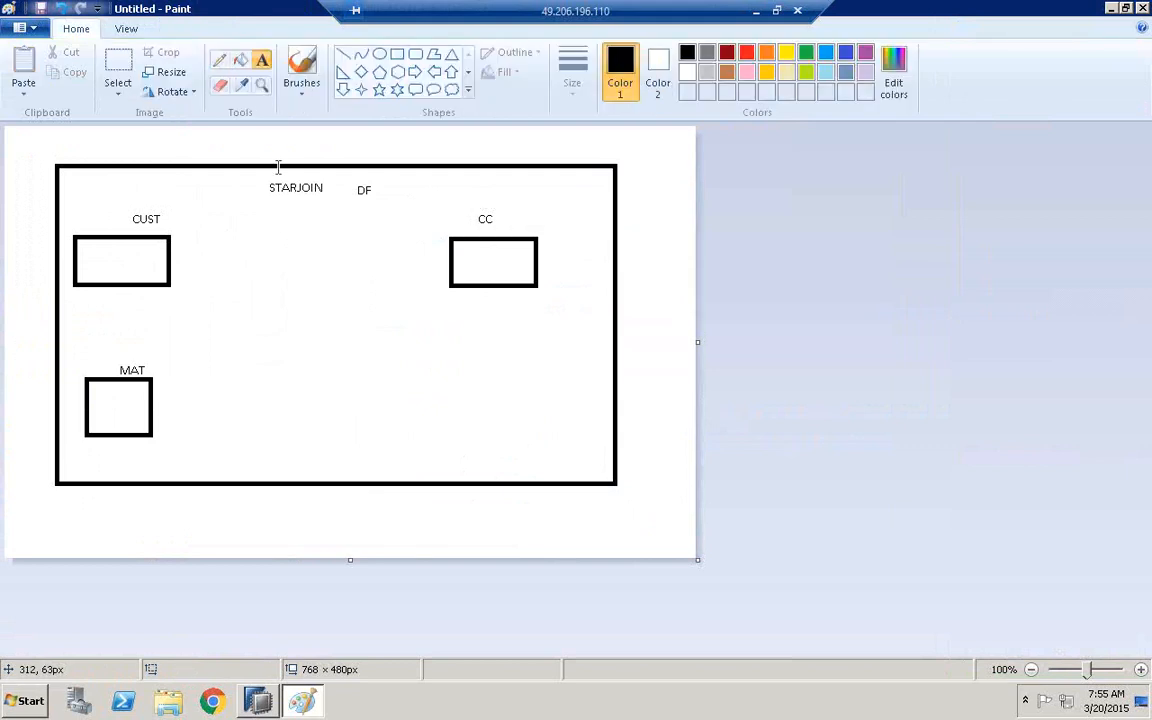
Circle the CUST and MAT labels freehand with the Pencil and sketch two small shapes inside the CUST box.
{"action": "left_click", "coordinate": [221, 59]}
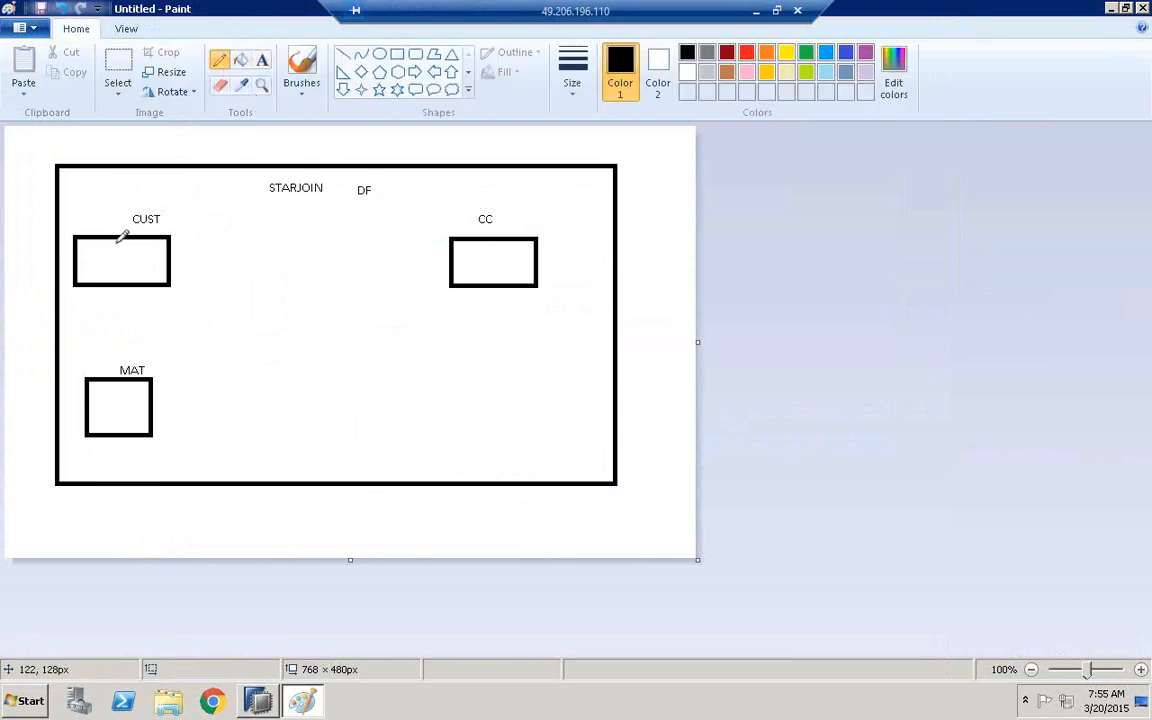
{"action": "mouse_move", "coordinate": [118, 238]}
{"action": "left_mouse_down"}
{"action": "mouse_move", "coordinate": [127, 198]}
{"action": "mouse_move", "coordinate": [165, 228]}
{"action": "mouse_move", "coordinate": [122, 236]}
{"action": "left_mouse_up"}
{"action": "mouse_move", "coordinate": [120, 348]}
{"action": "left_mouse_down"}
{"action": "mouse_move", "coordinate": [154, 380]}
{"action": "mouse_move", "coordinate": [112, 356]}
{"action": "left_mouse_up"}
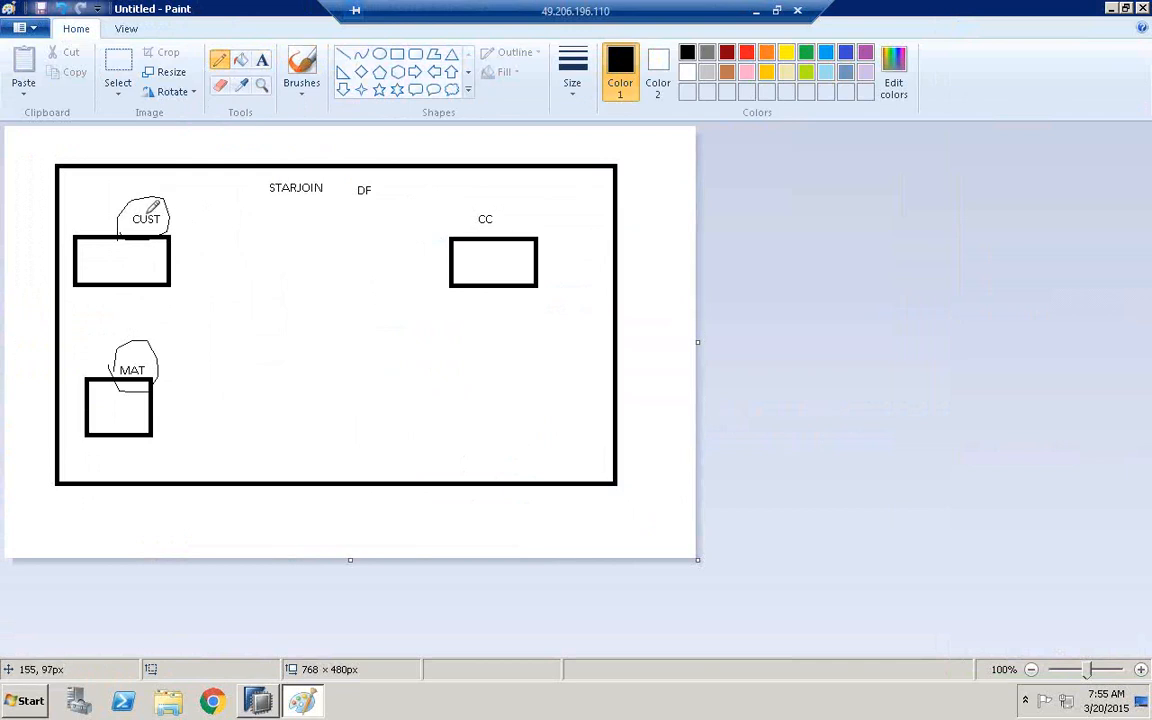
{"action": "mouse_move", "coordinate": [108, 248]}
{"action": "left_mouse_down"}
{"action": "mouse_move", "coordinate": [95, 262]}
{"action": "mouse_move", "coordinate": [150, 250]}
{"action": "mouse_move", "coordinate": [140, 262]}
{"action": "left_mouse_up"}
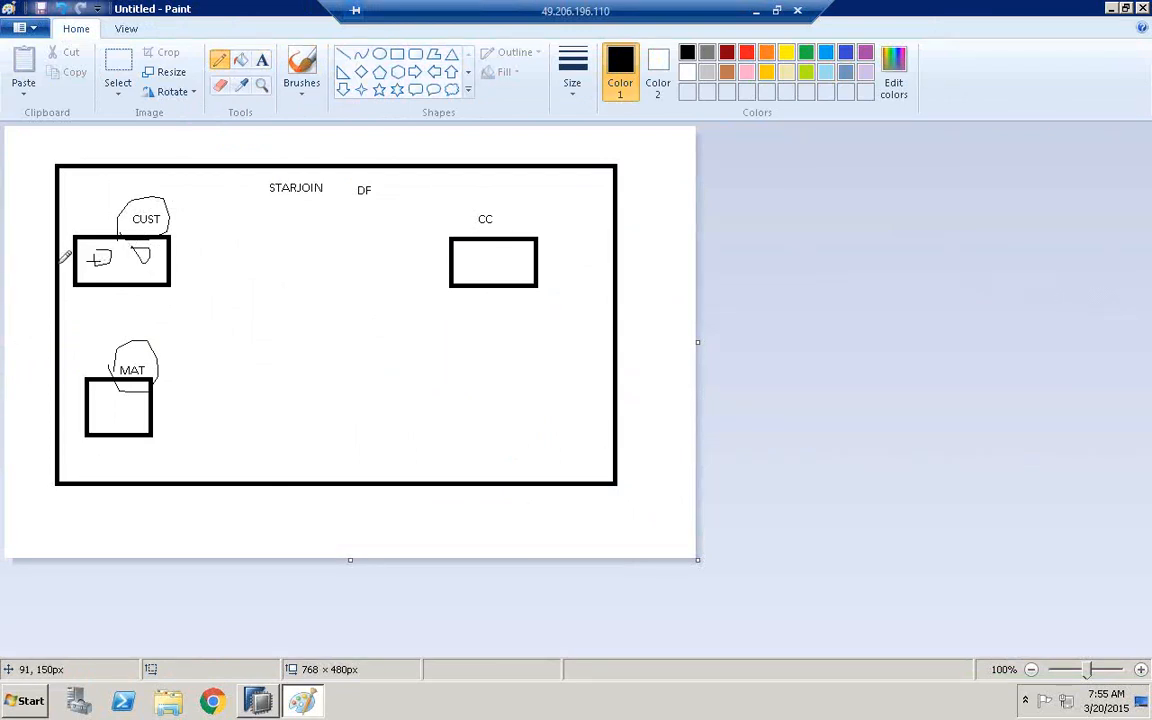
Draw pencil lines leading out of the frame from the CUST, MAT and CC boxes, and circle the whole CUST and MAT boxes.
{"action": "mouse_move", "coordinate": [47, 259]}
{"action": "left_mouse_down"}
{"action": "mouse_move", "coordinate": [29, 221]}
{"action": "mouse_move", "coordinate": [24, 229]}
{"action": "mouse_move", "coordinate": [40, 224]}
{"action": "left_mouse_up"}
{"action": "left_click_drag", "start_coordinate": [102, 388], "coordinate": [37, 399]}
{"action": "left_click_drag", "start_coordinate": [500, 264], "coordinate": [626, 262]}
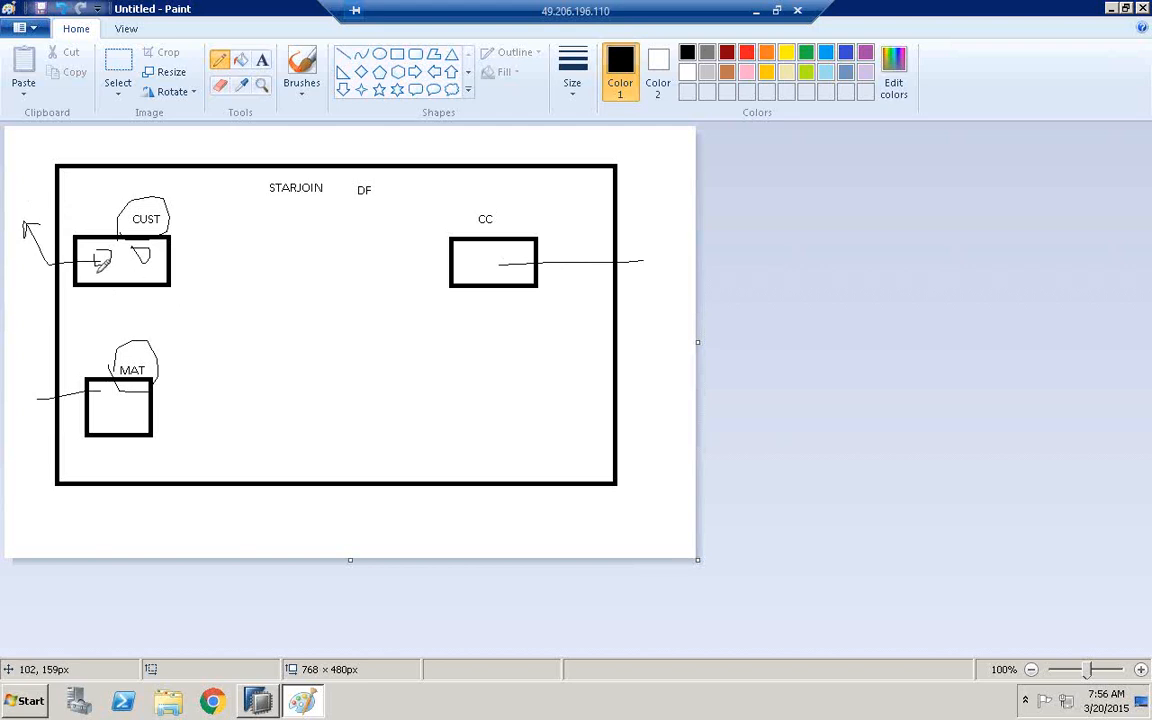
{"action": "mouse_move", "coordinate": [78, 252]}
{"action": "left_mouse_down"}
{"action": "mouse_move", "coordinate": [65, 215]}
{"action": "mouse_move", "coordinate": [166, 240]}
{"action": "mouse_move", "coordinate": [97, 287]}
{"action": "left_mouse_up"}
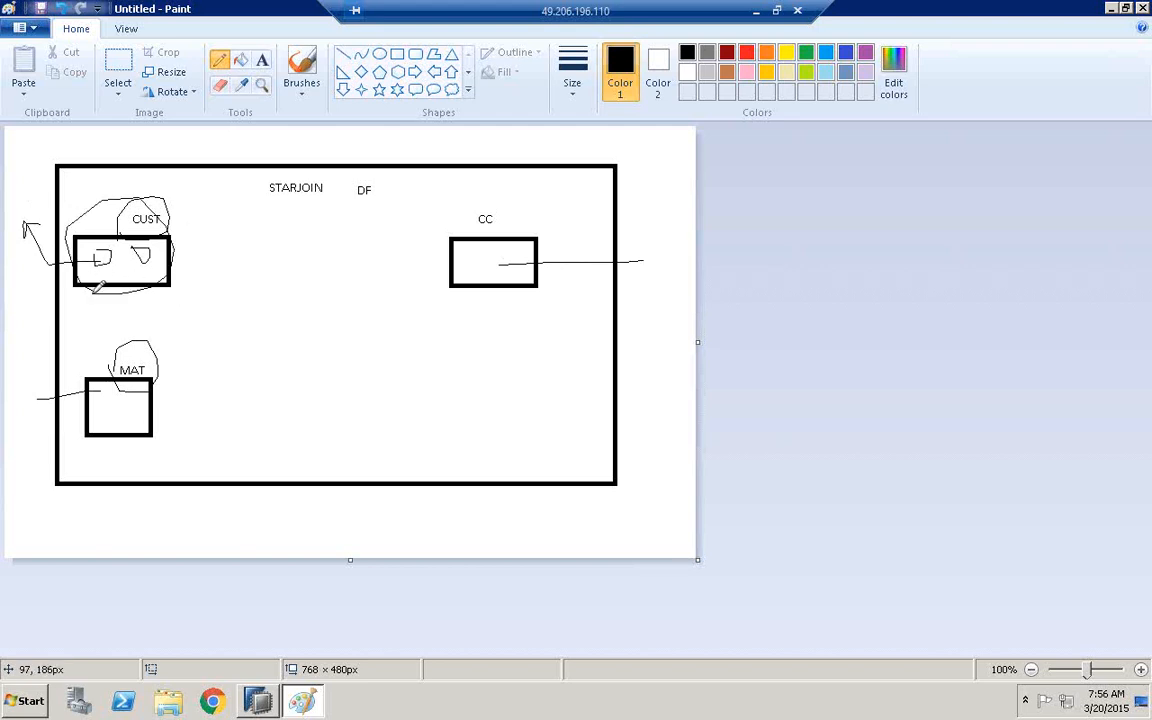
{"action": "mouse_move", "coordinate": [107, 336]}
{"action": "left_mouse_down"}
{"action": "mouse_move", "coordinate": [140, 385]}
{"action": "mouse_move", "coordinate": [95, 362]}
{"action": "left_mouse_up"}
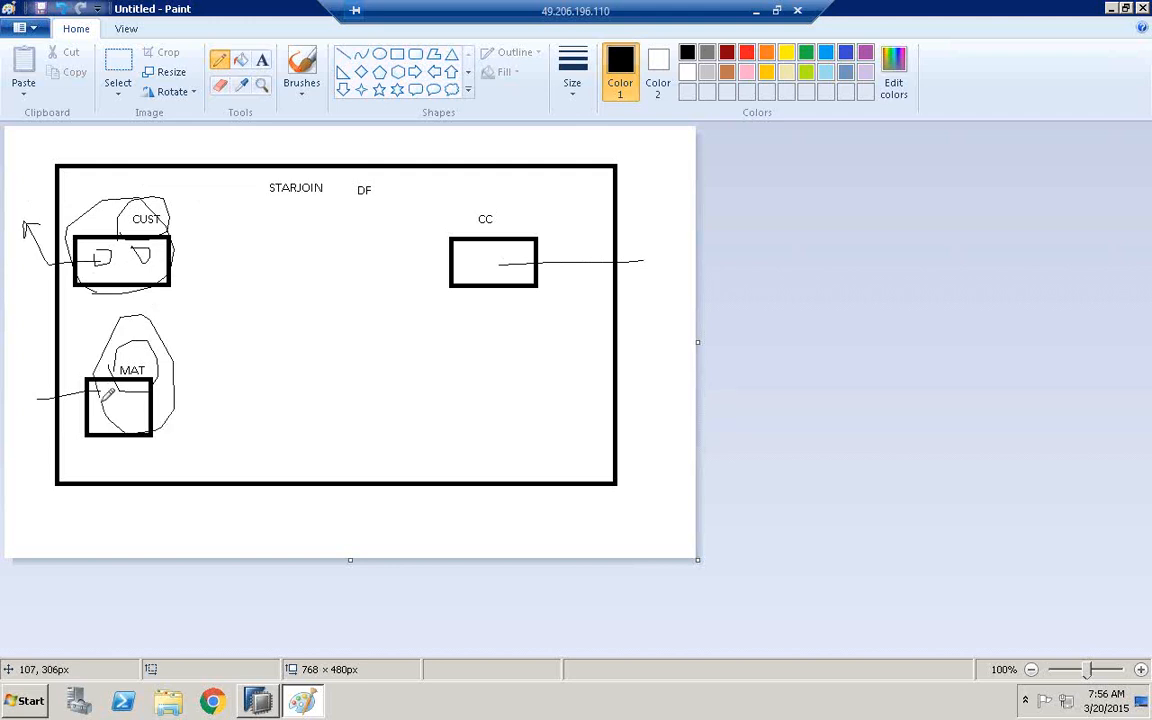
Draw a rectangle of about 158 × 140 px in the centre of the frame and label it CE1IDEA.
{"action": "left_click", "coordinate": [398, 62]}
{"action": "left_click_drag", "start_coordinate": [257, 276], "coordinate": [398, 400]}
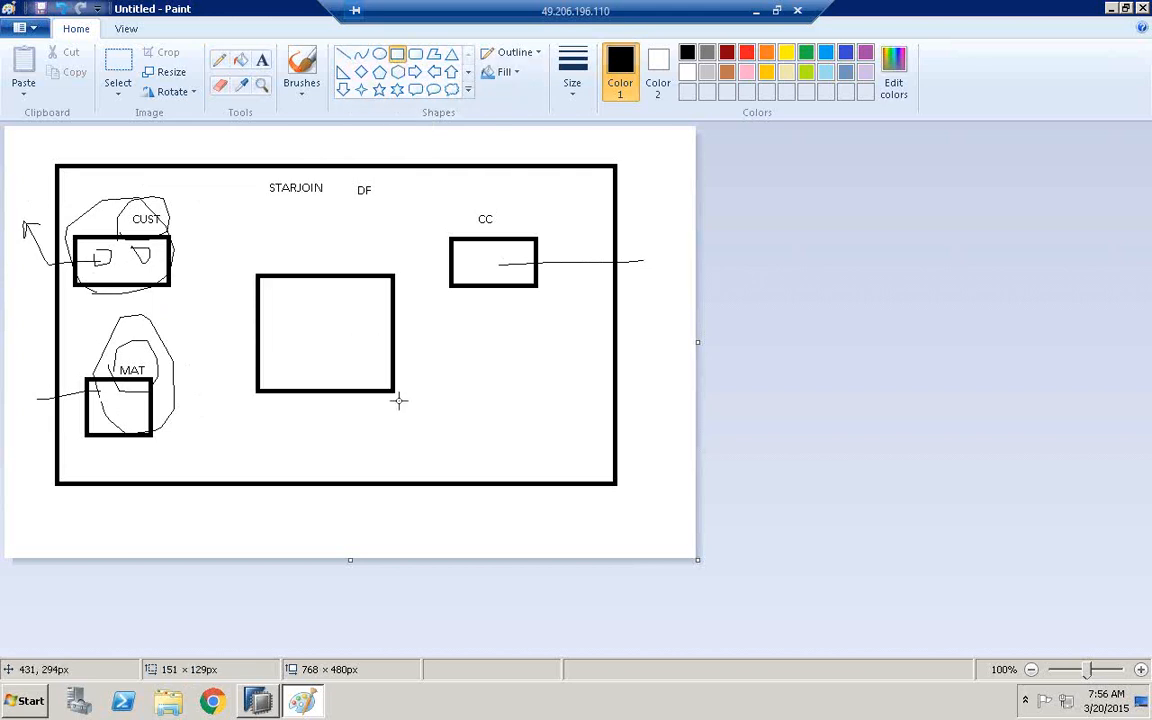
{"action": "left_click", "coordinate": [262, 60]}
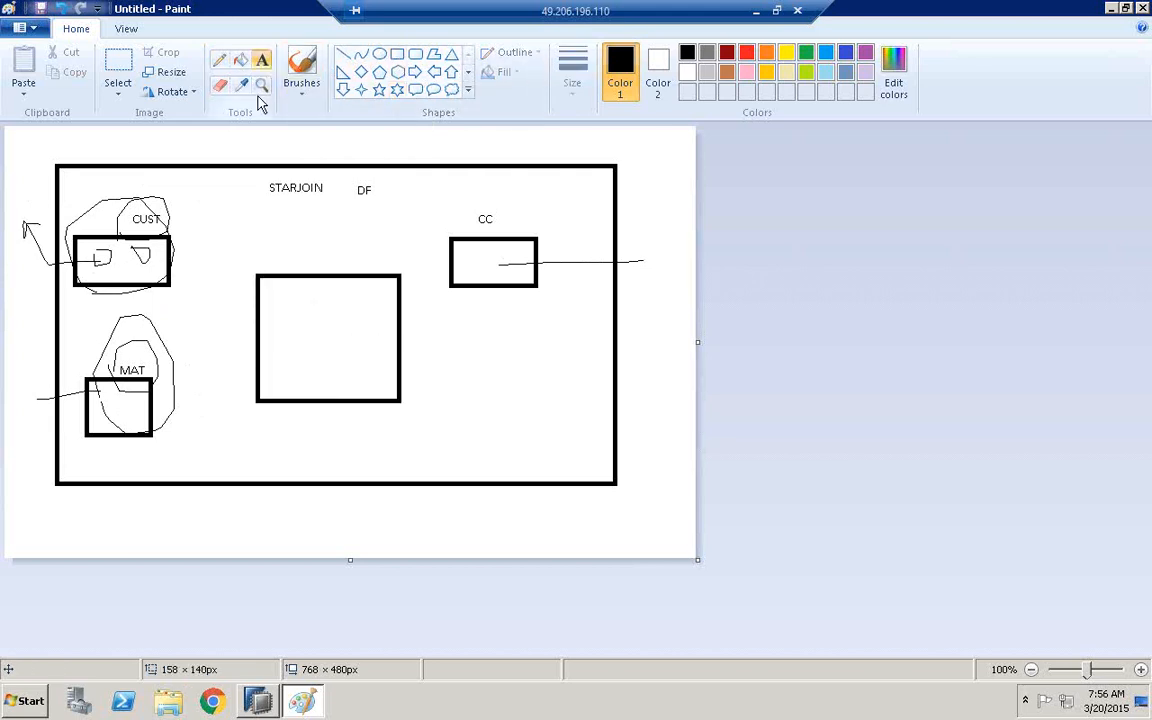
{"action": "left_click", "coordinate": [287, 258]}
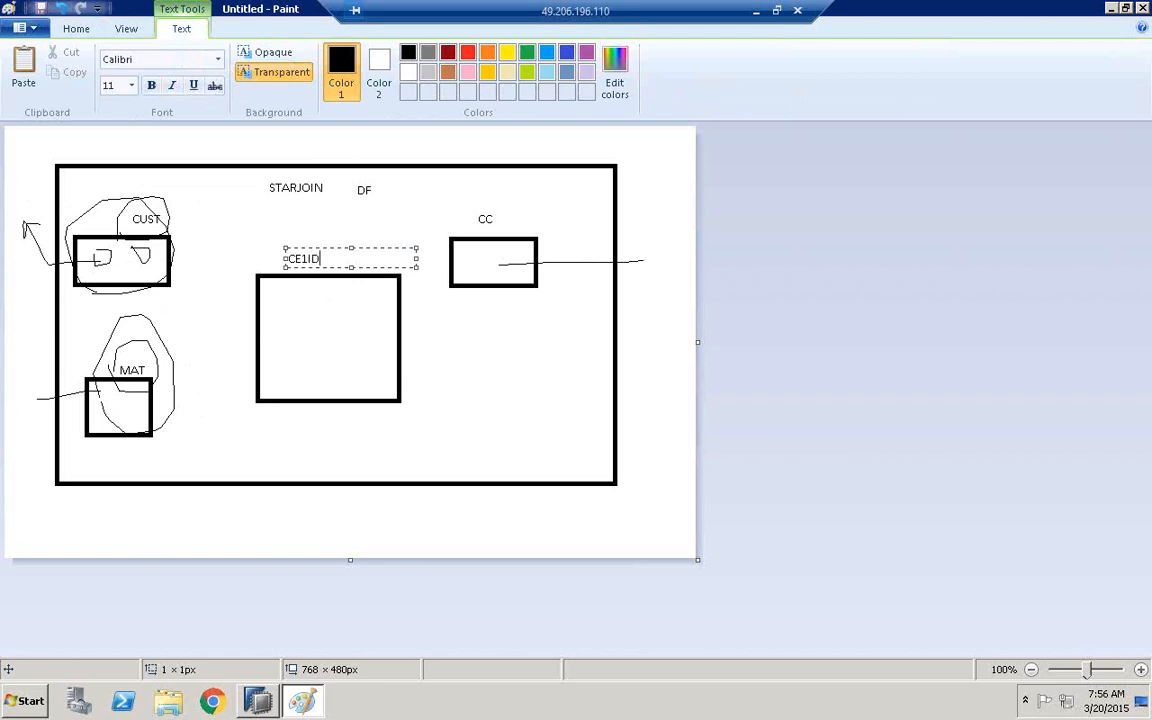
{"action": "left_click", "coordinate": [200, 214]}
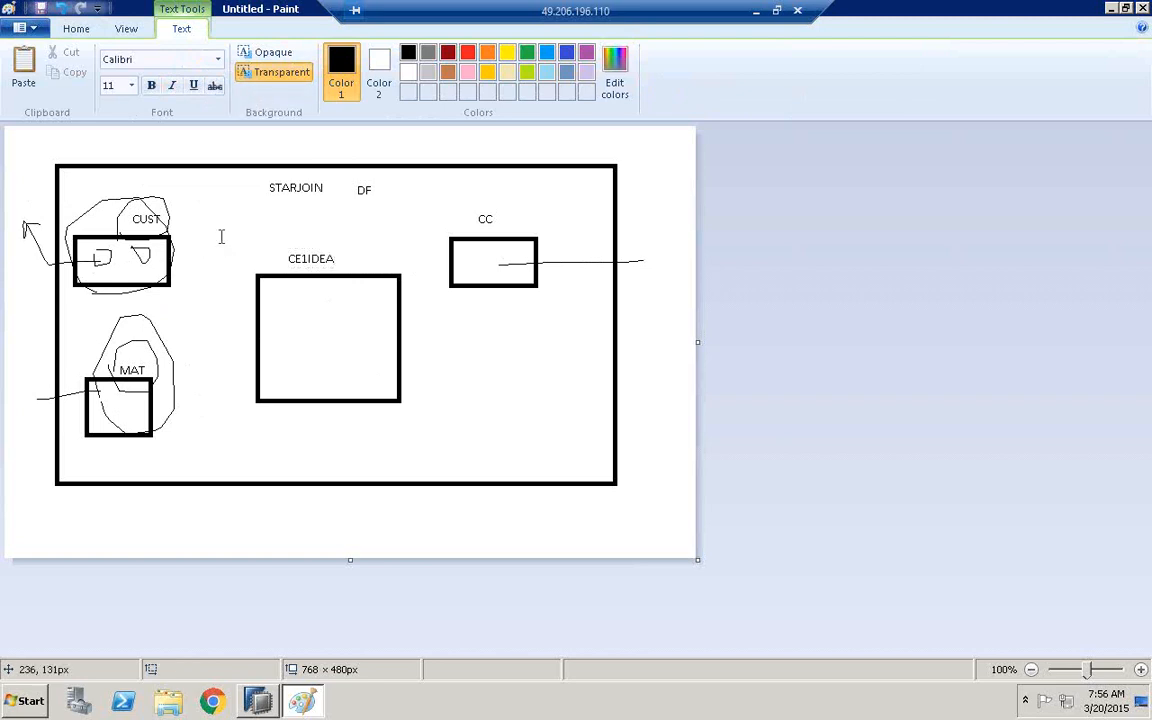
Connect the CUST, MAT and CC boxes to the central CE1IDEA box with freehand pencil lines.
{"action": "left_click", "coordinate": [221, 62]}
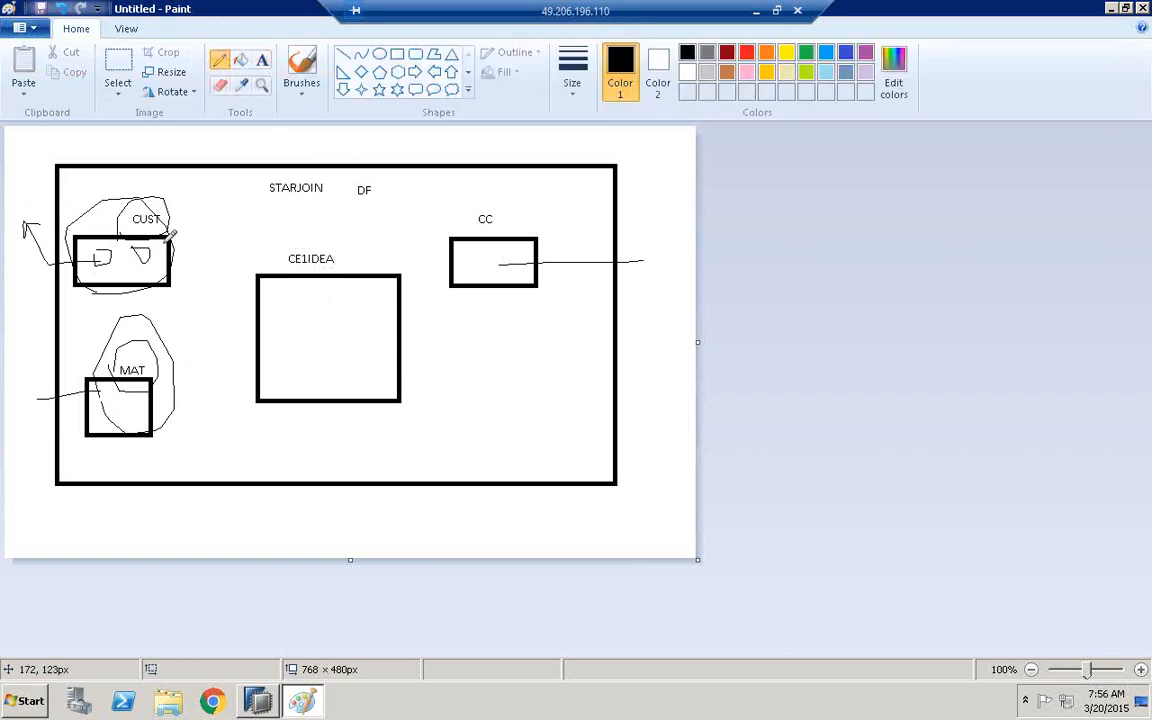
{"action": "left_click_drag", "start_coordinate": [172, 258], "coordinate": [271, 300]}
{"action": "left_click_drag", "start_coordinate": [152, 405], "coordinate": [272, 320]}
{"action": "left_click_drag", "start_coordinate": [466, 250], "coordinate": [364, 320]}
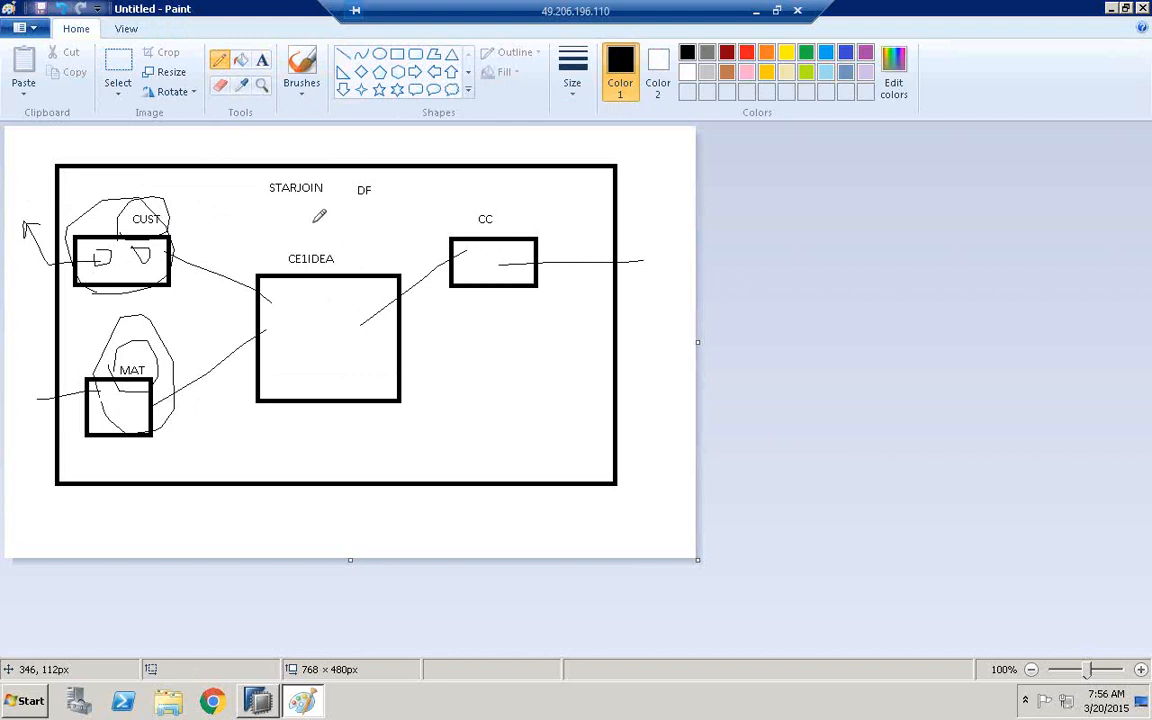
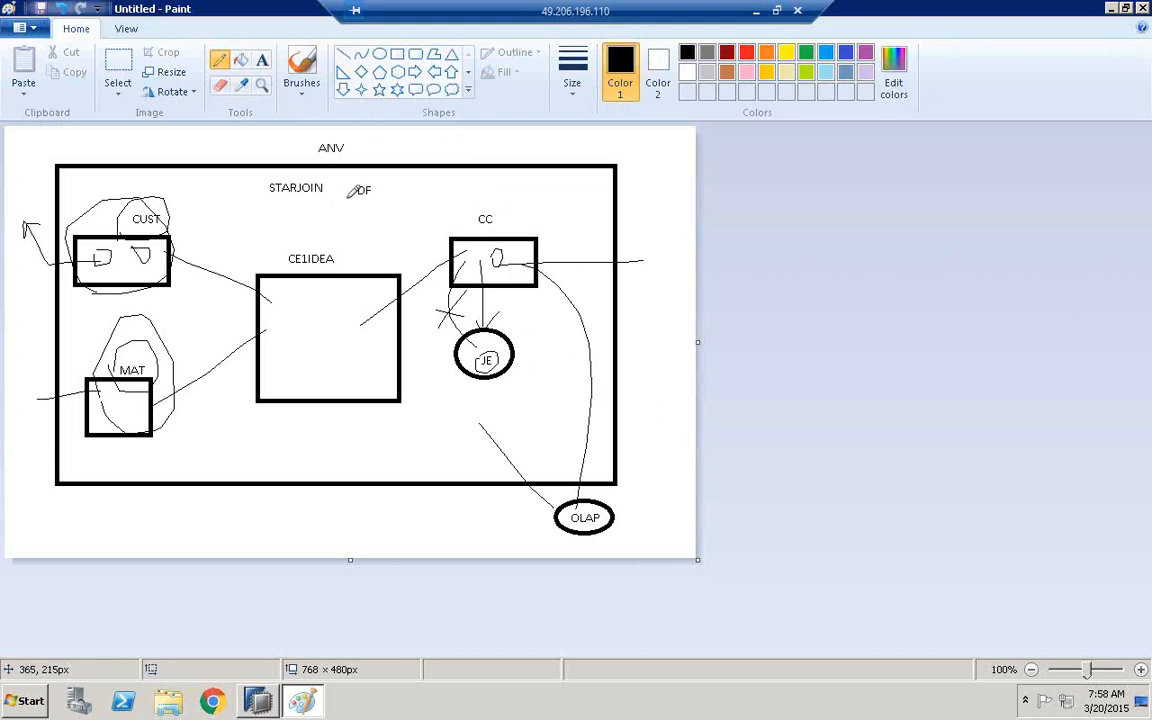
Circle the ANV label, draw a line out to its right and add the text label CV at the line's end.
{"action": "mouse_move", "coordinate": [344, 156]}
{"action": "left_mouse_down"}
{"action": "mouse_move", "coordinate": [311, 152]}
{"action": "mouse_move", "coordinate": [322, 134]}
{"action": "mouse_move", "coordinate": [352, 146]}
{"action": "mouse_move", "coordinate": [337, 156]}
{"action": "mouse_move", "coordinate": [446, 142]}
{"action": "left_mouse_up"}
{"action": "left_click", "coordinate": [262, 60]}
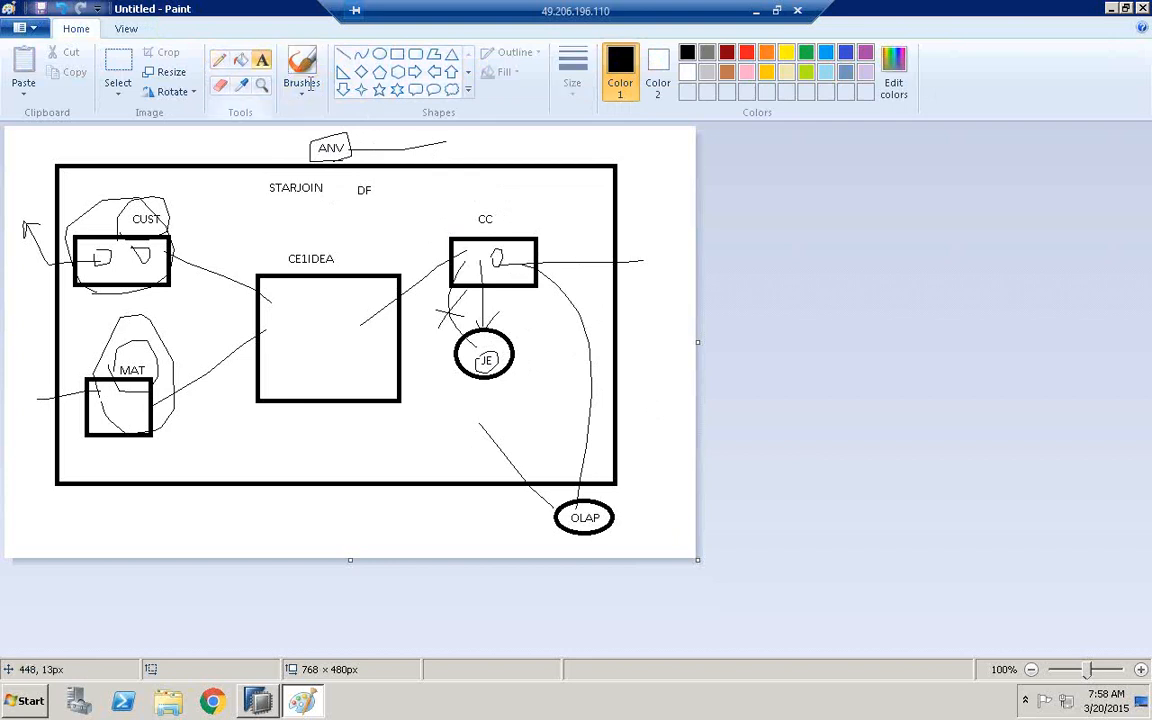
{"action": "left_click", "coordinate": [452, 146]}
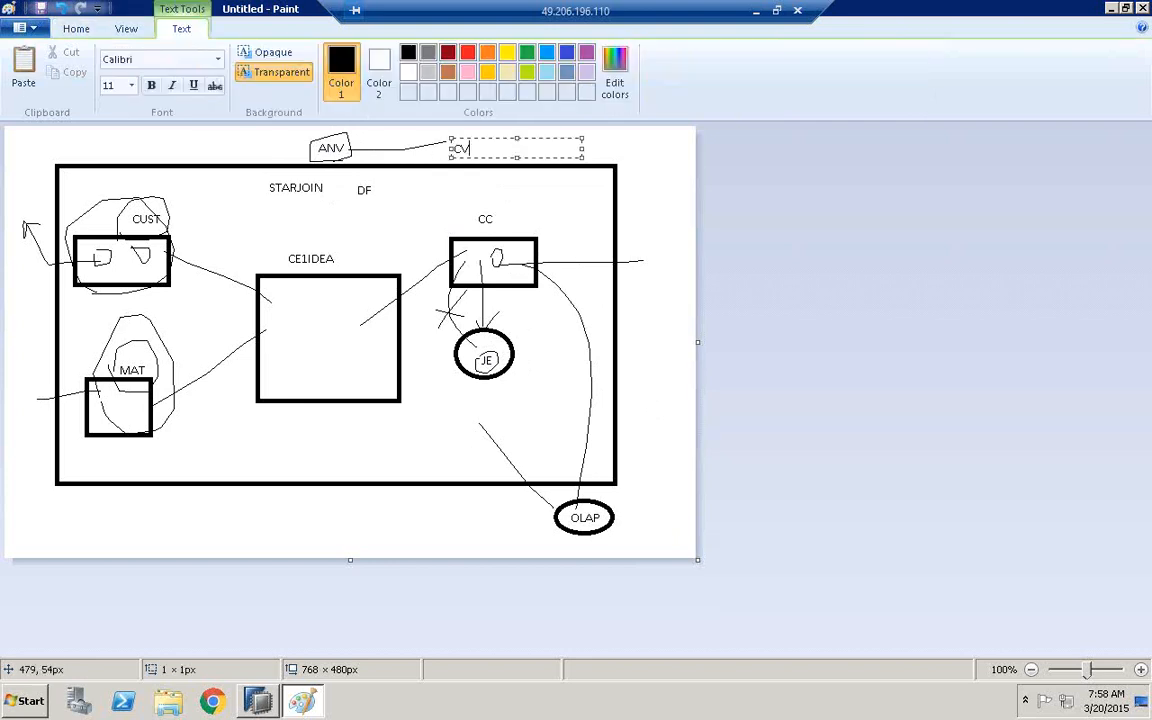
{"action": "left_click", "coordinate": [426, 185]}
Circle the CV label with the Pencil and draw freehand lines linking it to the CUST and MAT boxes.
{"action": "left_click", "coordinate": [219, 60]}
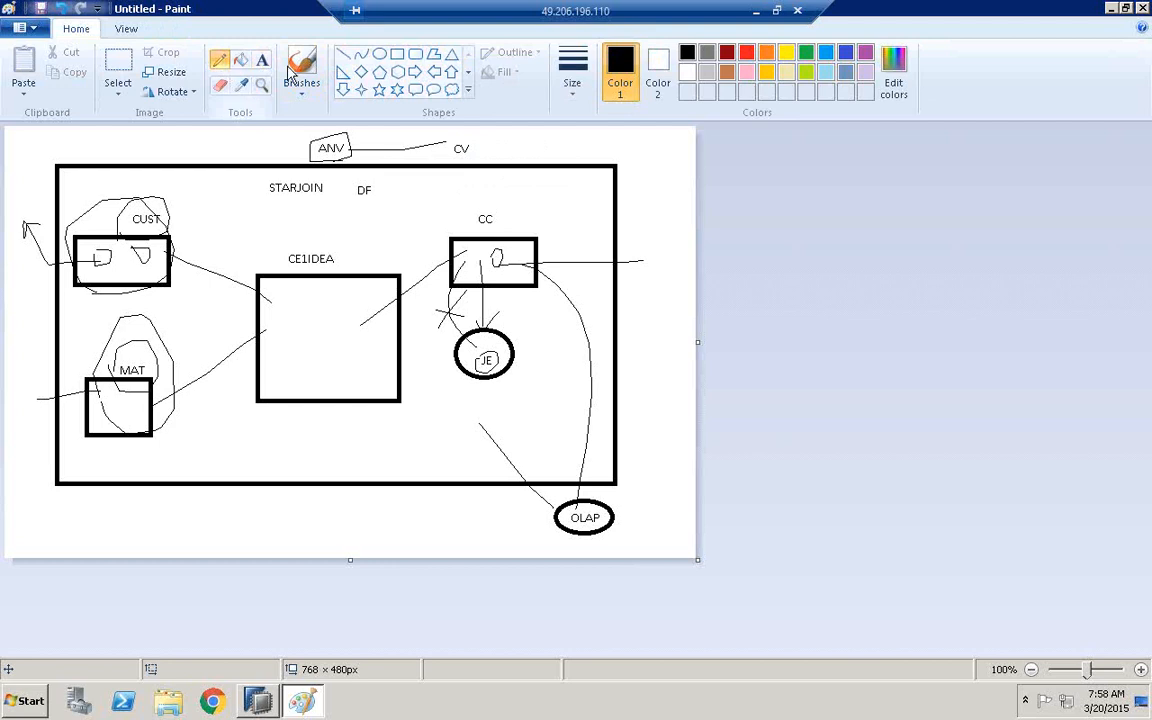
{"action": "mouse_move", "coordinate": [453, 148]}
{"action": "left_mouse_down"}
{"action": "mouse_move", "coordinate": [470, 155]}
{"action": "mouse_move", "coordinate": [466, 132]}
{"action": "mouse_move", "coordinate": [456, 154]}
{"action": "left_mouse_up"}
{"action": "mouse_move", "coordinate": [170, 238]}
{"action": "left_mouse_down"}
{"action": "mouse_move", "coordinate": [325, 224]}
{"action": "mouse_move", "coordinate": [452, 152]}
{"action": "left_mouse_up"}
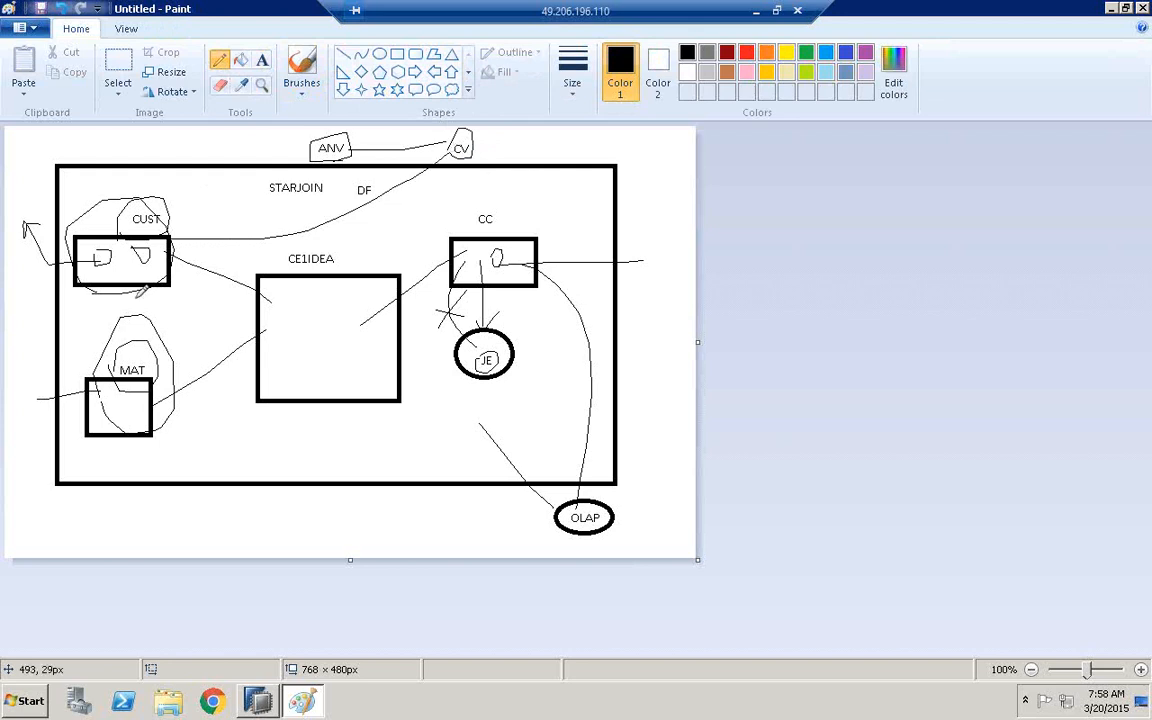
{"action": "mouse_move", "coordinate": [147, 352]}
{"action": "left_mouse_down"}
{"action": "mouse_move", "coordinate": [162, 328]}
{"action": "mouse_move", "coordinate": [240, 280]}
{"action": "left_mouse_up"}
{"action": "mouse_move", "coordinate": [290, 236]}
{"action": "left_mouse_down"}
{"action": "mouse_move", "coordinate": [350, 232]}
{"action": "mouse_move", "coordinate": [455, 155]}
{"action": "left_mouse_up"}
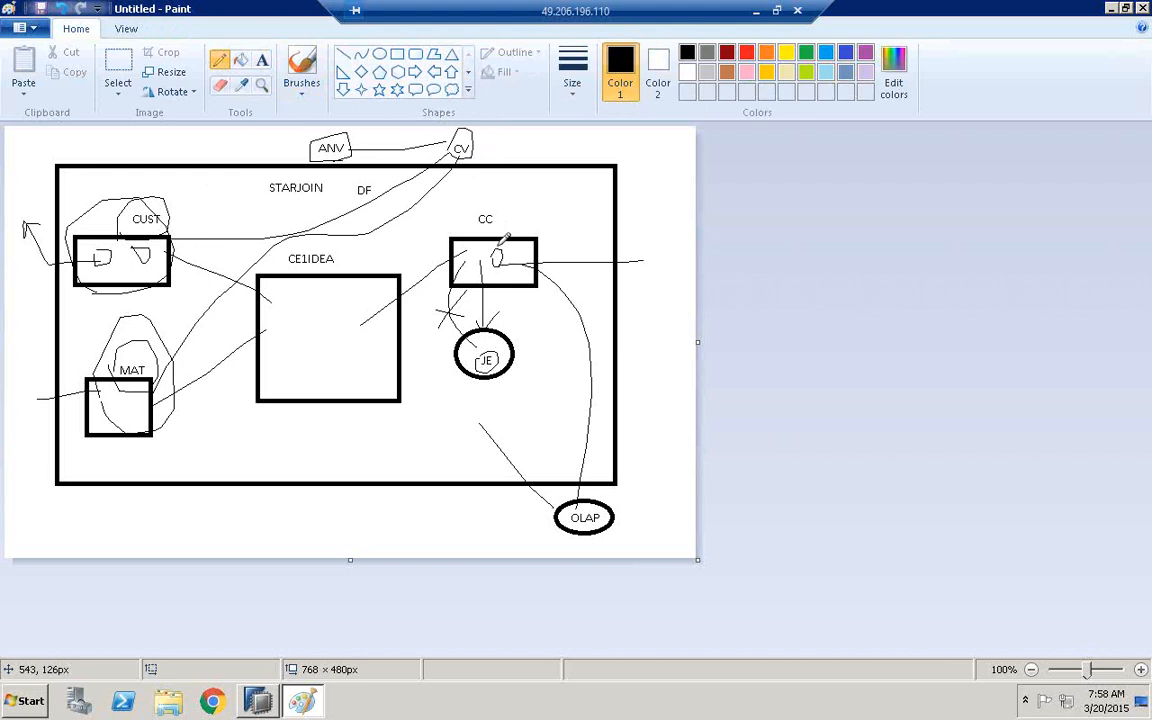
Draw freehand lines linking CV to the CC box and the OLAP ellipse, and add another cross-out over the curved CC–JE link.
{"action": "mouse_move", "coordinate": [494, 252]}
{"action": "left_mouse_down"}
{"action": "mouse_move", "coordinate": [475, 155]}
{"action": "mouse_move", "coordinate": [530, 139]}
{"action": "mouse_move", "coordinate": [625, 139]}
{"action": "mouse_move", "coordinate": [655, 258]}
{"action": "left_mouse_up"}
{"action": "left_click_drag", "start_coordinate": [660, 320], "coordinate": [596, 519]}
{"action": "left_click_drag", "start_coordinate": [446, 321], "coordinate": [481, 328]}
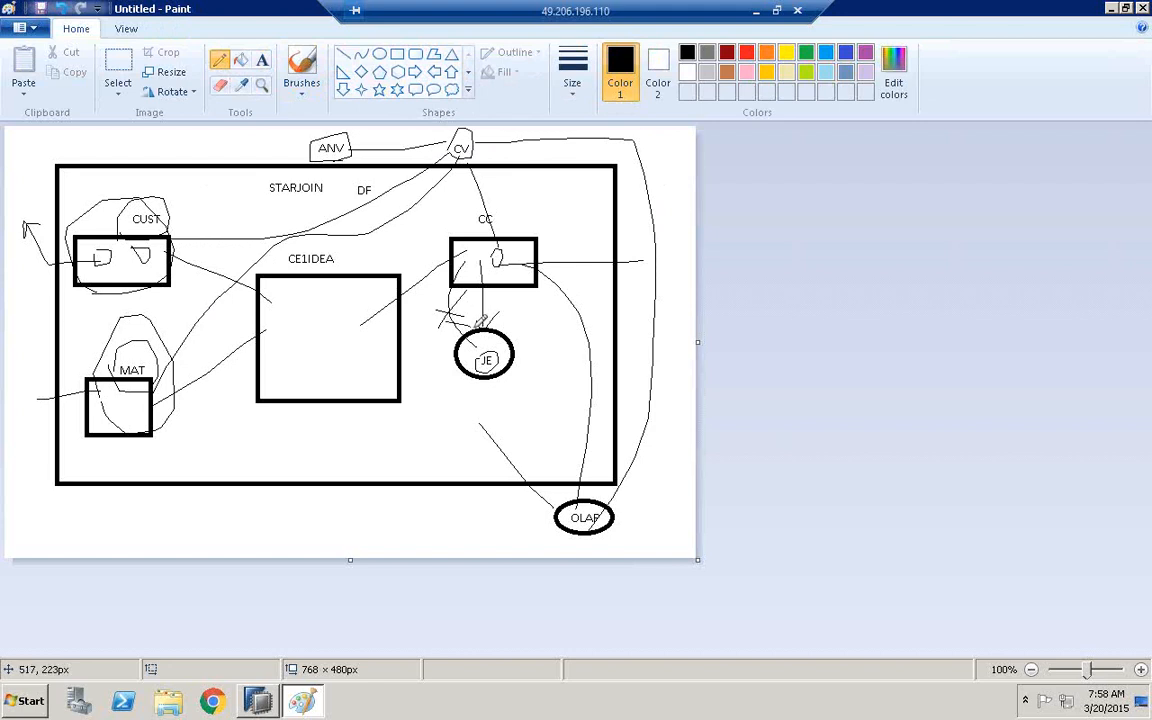
{"action": "left_click", "coordinate": [472, 317]}
{"action": "left_click_drag", "start_coordinate": [476, 367], "coordinate": [487, 355]}
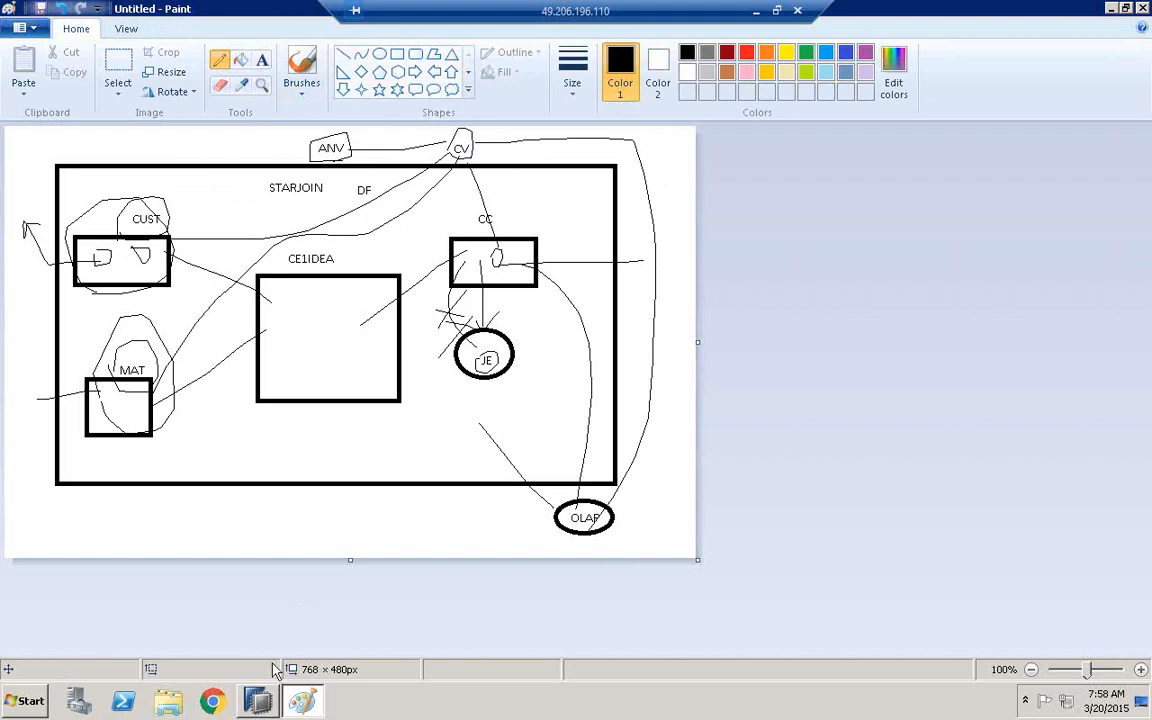
Switch back to SAP HANA Studio and narrow the star join diagram to reveal its output columns and properties.
{"action": "left_click", "coordinate": [261, 701]}
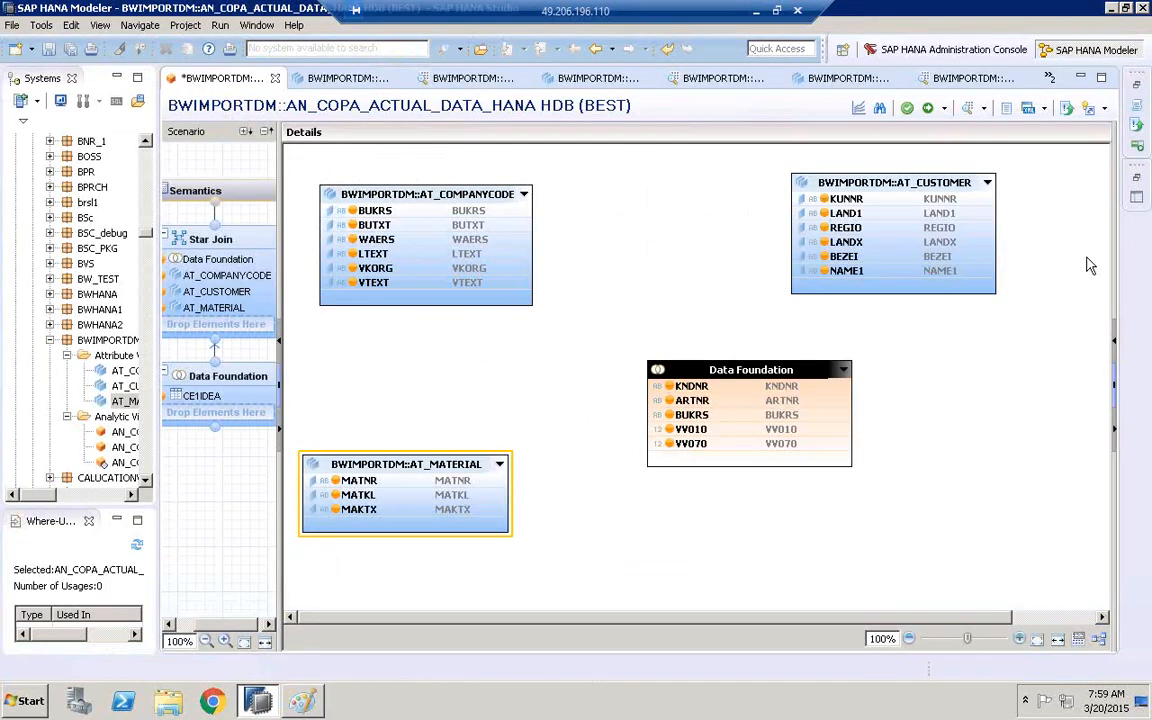
{"action": "left_click_drag", "start_coordinate": [1112, 260], "coordinate": [925, 288]}
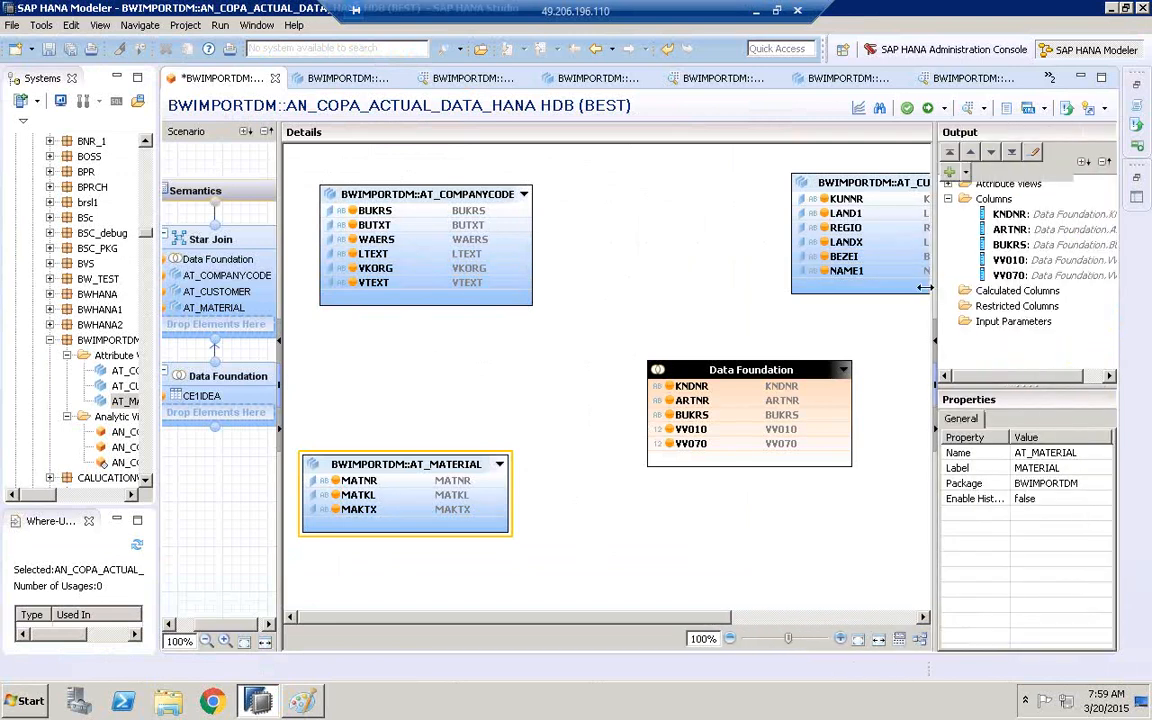
Show the analytic view's own properties and examine its Column Engine setting.
{"action": "left_click", "coordinate": [202, 475]}
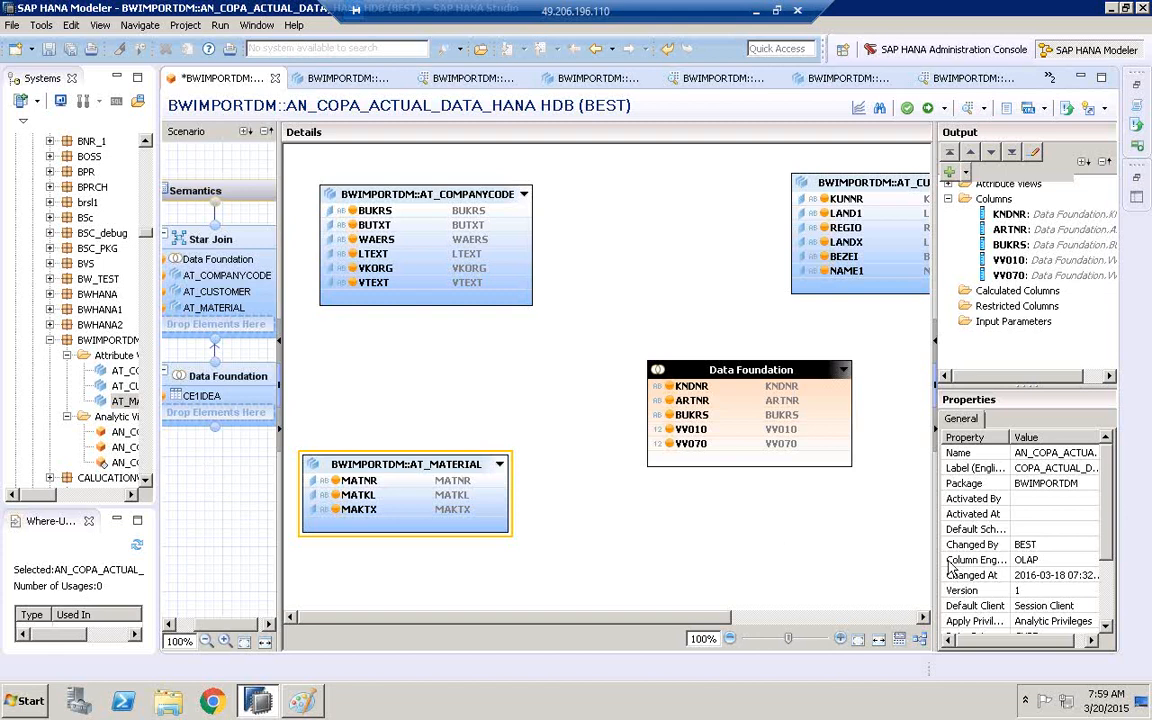
{"action": "left_click_drag", "start_coordinate": [933, 563], "coordinate": [851, 561]}
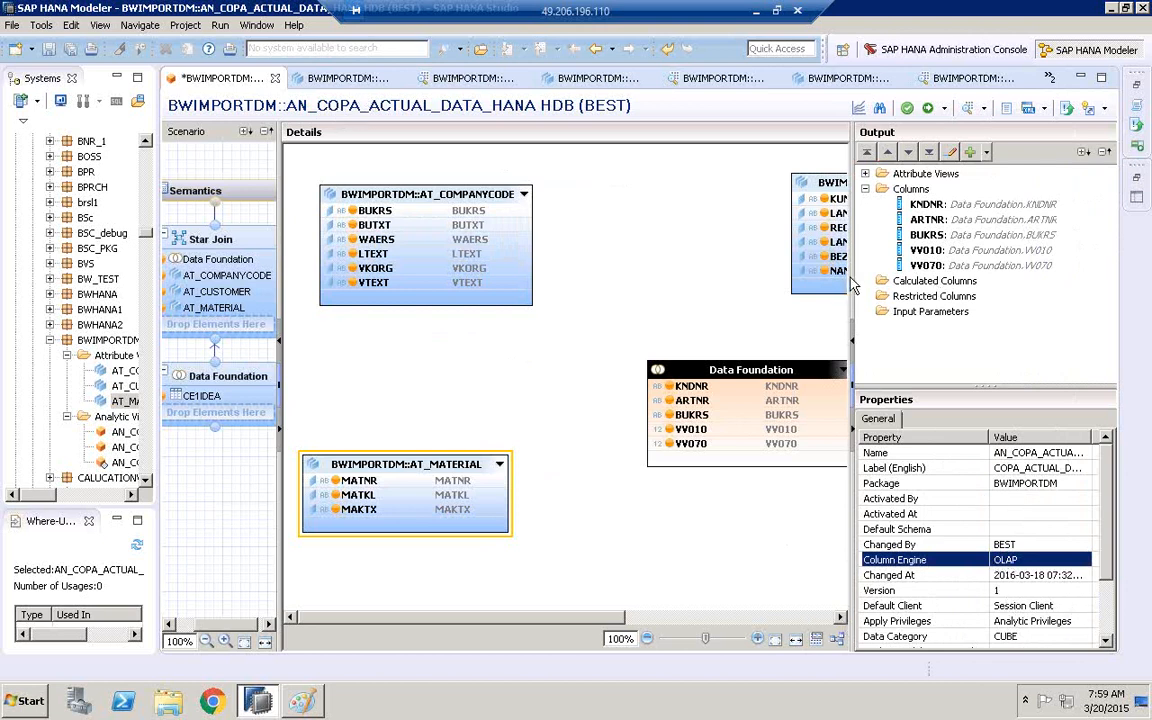
{"action": "left_click_drag", "start_coordinate": [851, 276], "coordinate": [926, 276]}
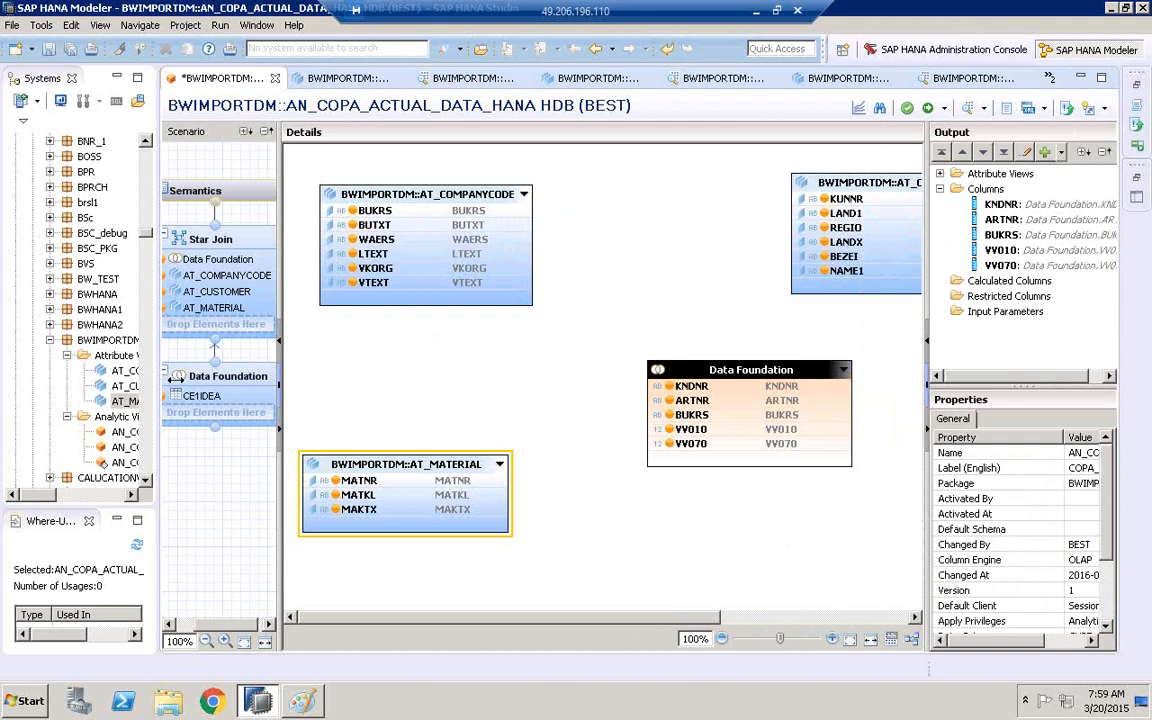
Open the analytic view AN_COPA_ACTUAL_DATA for comparison, then return to AN_COPA_ACTUAL_DATA_HANA.
{"action": "left_click_drag", "start_coordinate": [170, 376], "coordinate": [257, 376]}
{"action": "double_click", "coordinate": [150, 424]}
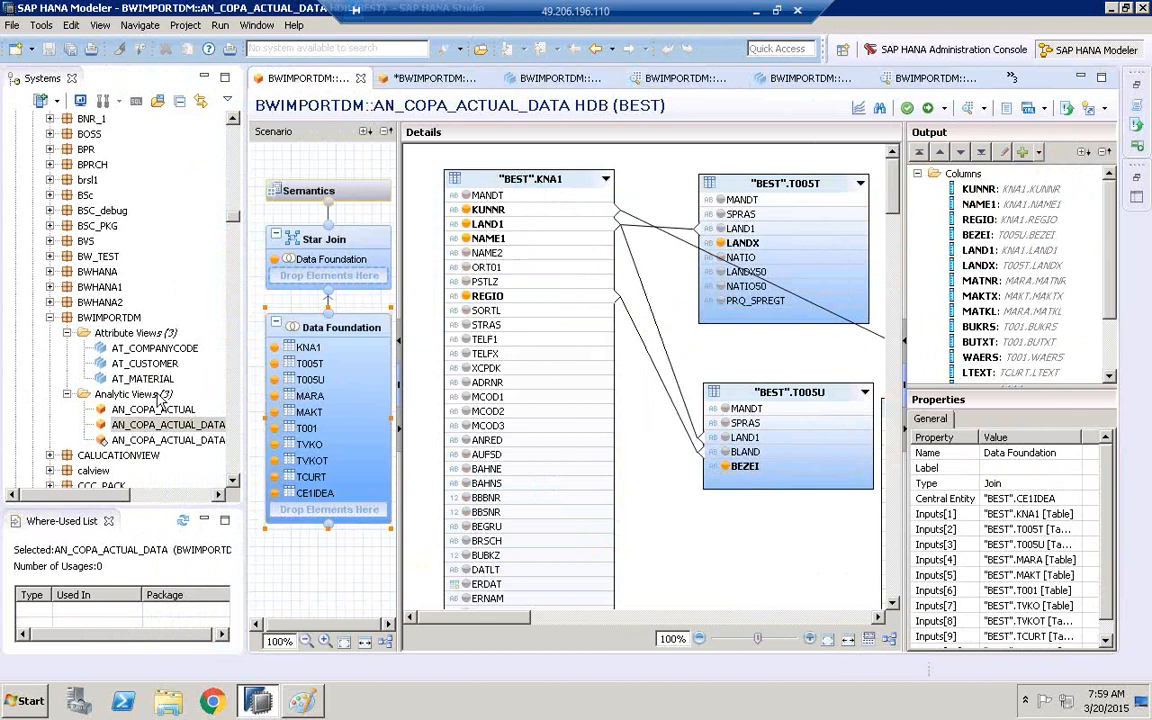
{"action": "double_click", "coordinate": [150, 440]}
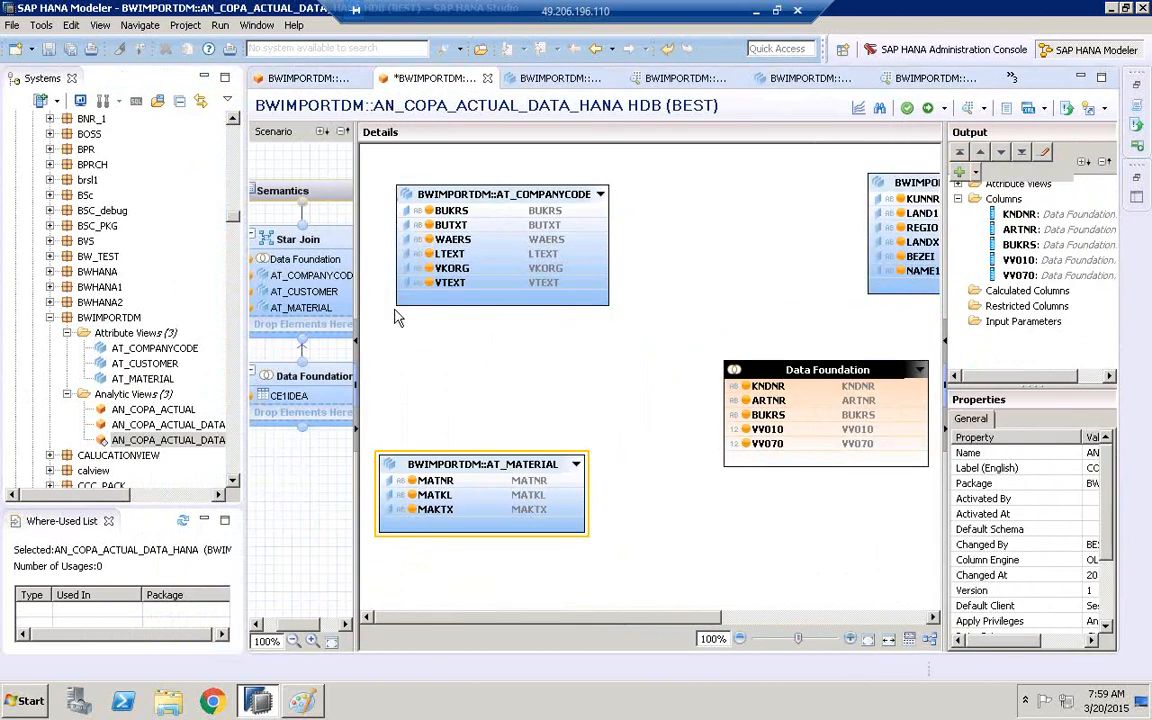
Join BUKRS of AT_COMPANYCODE to the data foundation's BUKRS, and MATNR of AT_MATERIAL to its ARTNR.
{"action": "left_click", "coordinate": [604, 212]}
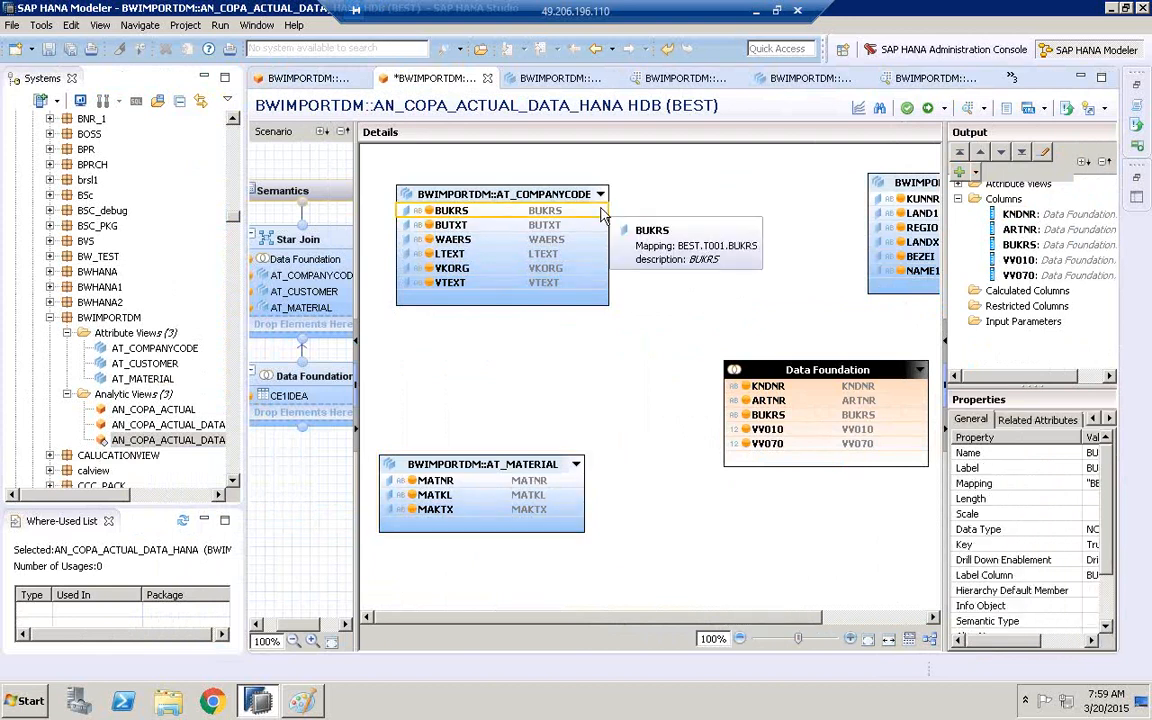
{"action": "left_click_drag", "start_coordinate": [601, 213], "coordinate": [730, 416]}
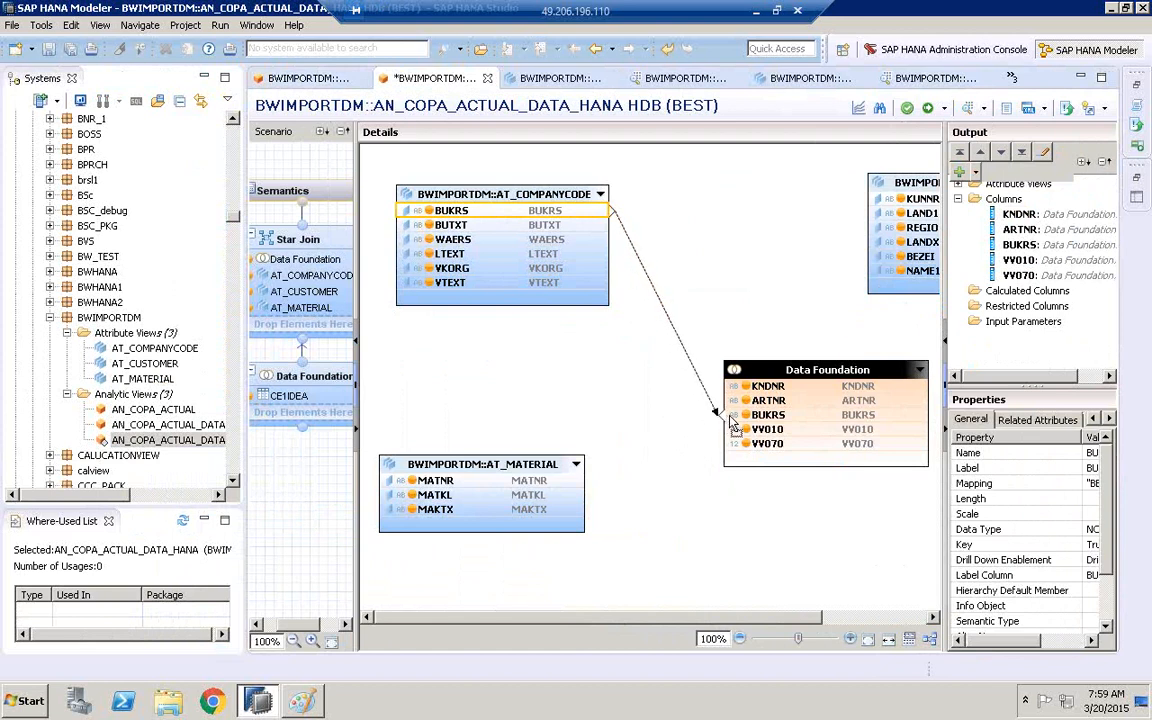
{"action": "left_click", "coordinate": [590, 483]}
{"action": "left_click", "coordinate": [559, 481]}
{"action": "left_click_drag", "start_coordinate": [559, 481], "coordinate": [740, 402]}
Move the data foundation closer to the joined views and join KUNNR of AT_CUSTOMER to its KNDNR.
{"action": "left_click_drag", "start_coordinate": [819, 370], "coordinate": [739, 358]}
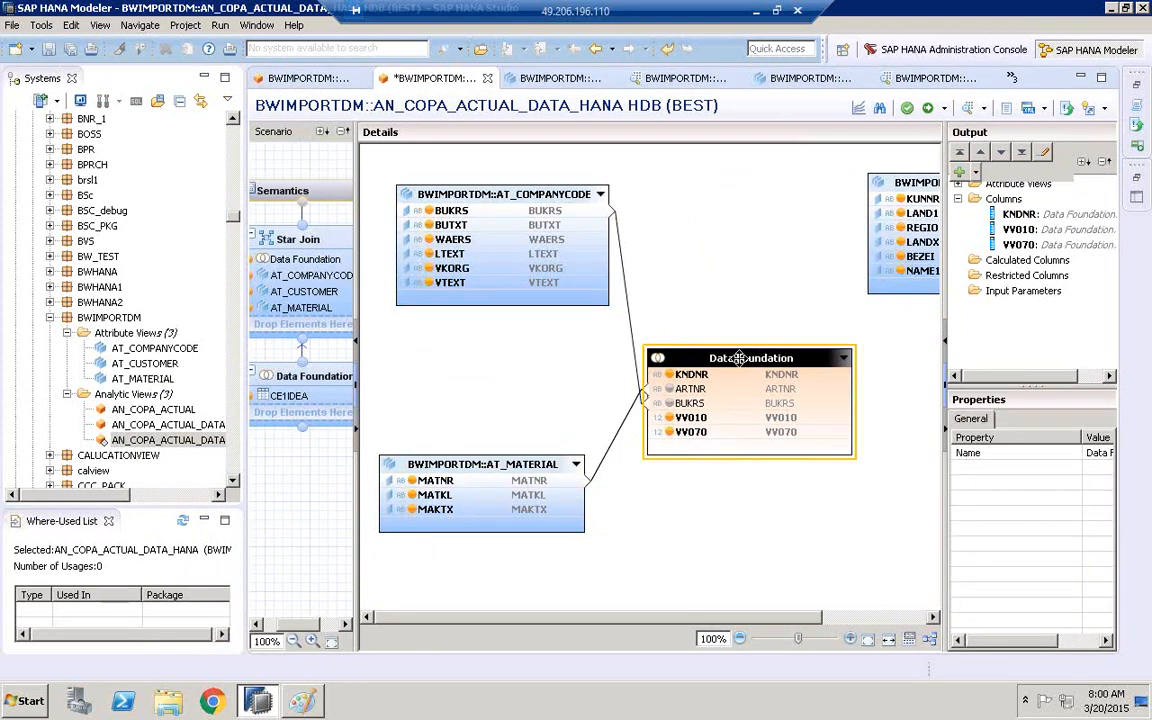
{"action": "left_click", "coordinate": [878, 199]}
{"action": "left_click_drag", "start_coordinate": [880, 199], "coordinate": [848, 378]}
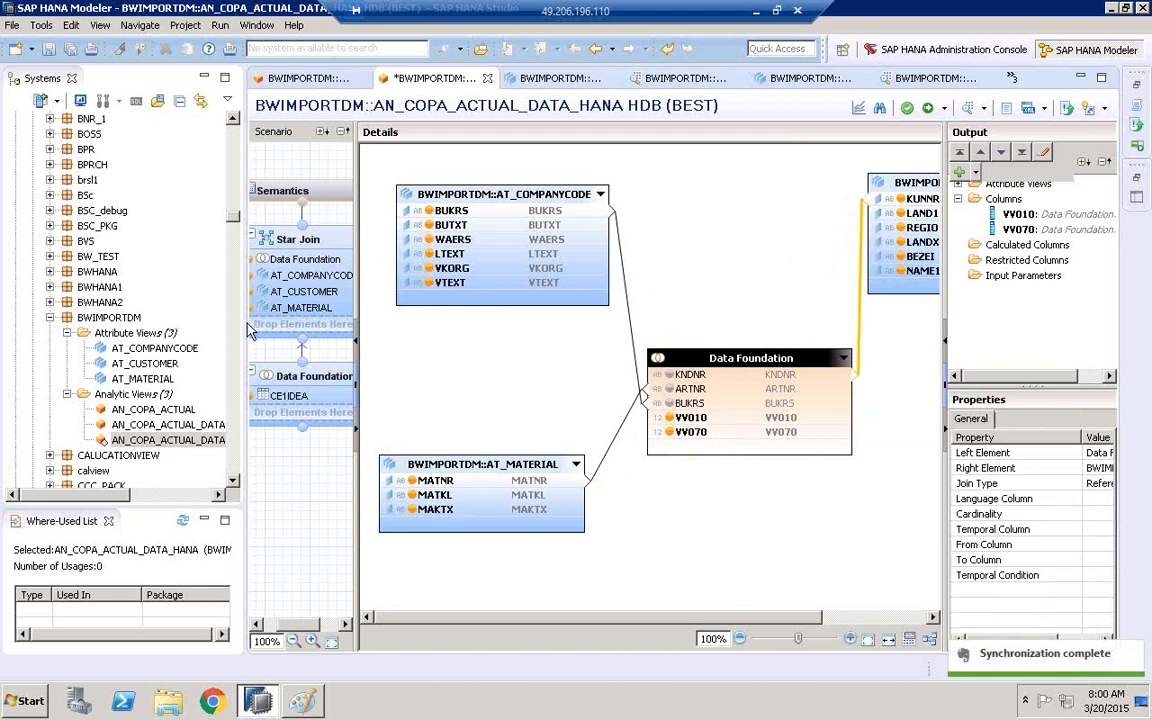
Widen the output area and examine the star join's three attribute views and its VV010 and VV070 columns.
{"action": "left_click_drag", "start_coordinate": [240, 325], "coordinate": [121, 325]}
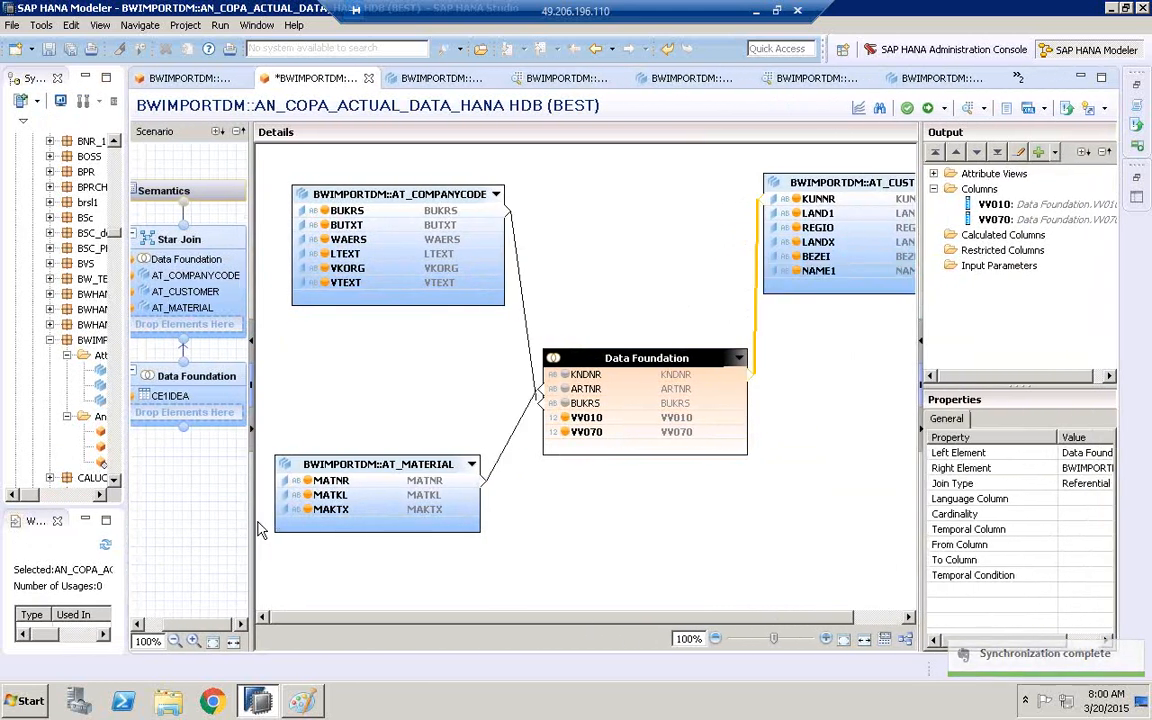
{"action": "left_click_drag", "start_coordinate": [250, 524], "coordinate": [281, 524]}
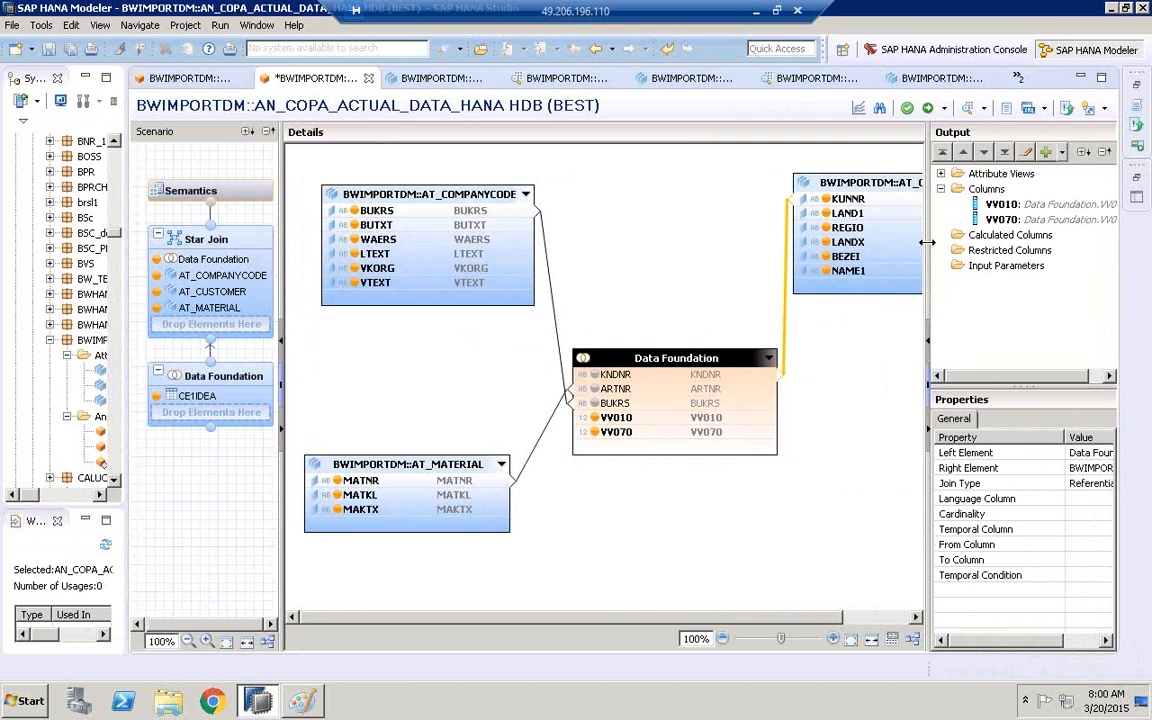
{"action": "left_click_drag", "start_coordinate": [927, 242], "coordinate": [877, 244]}
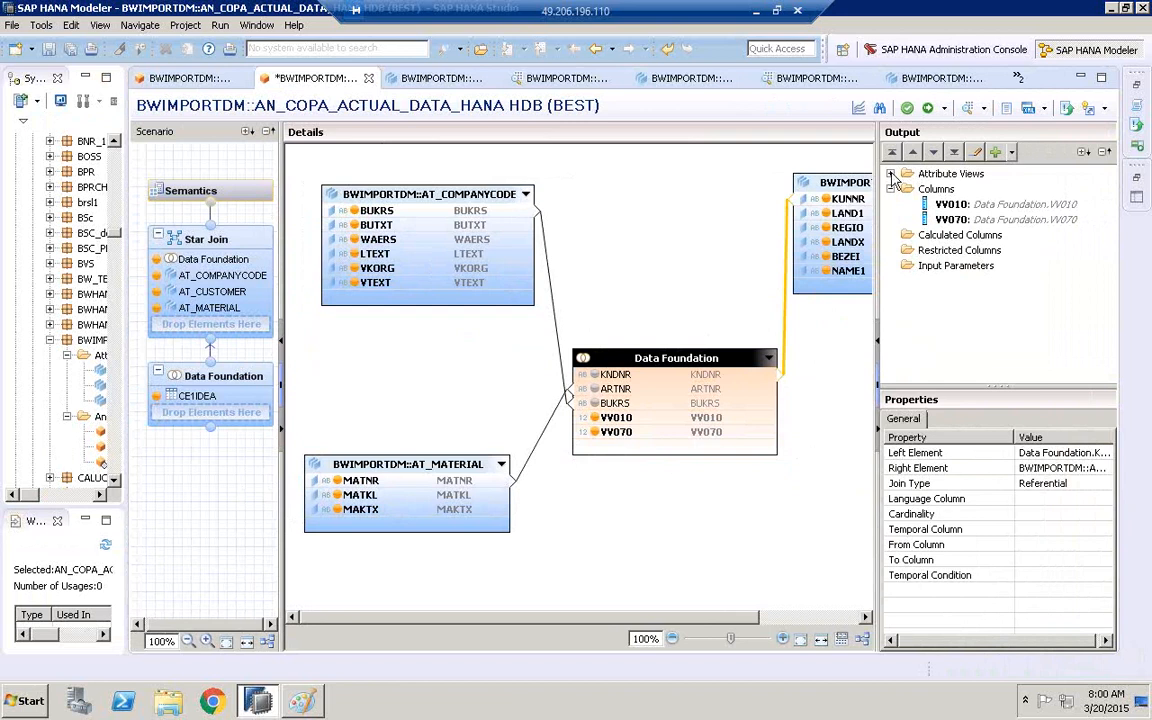
{"action": "left_click", "coordinate": [891, 174]}
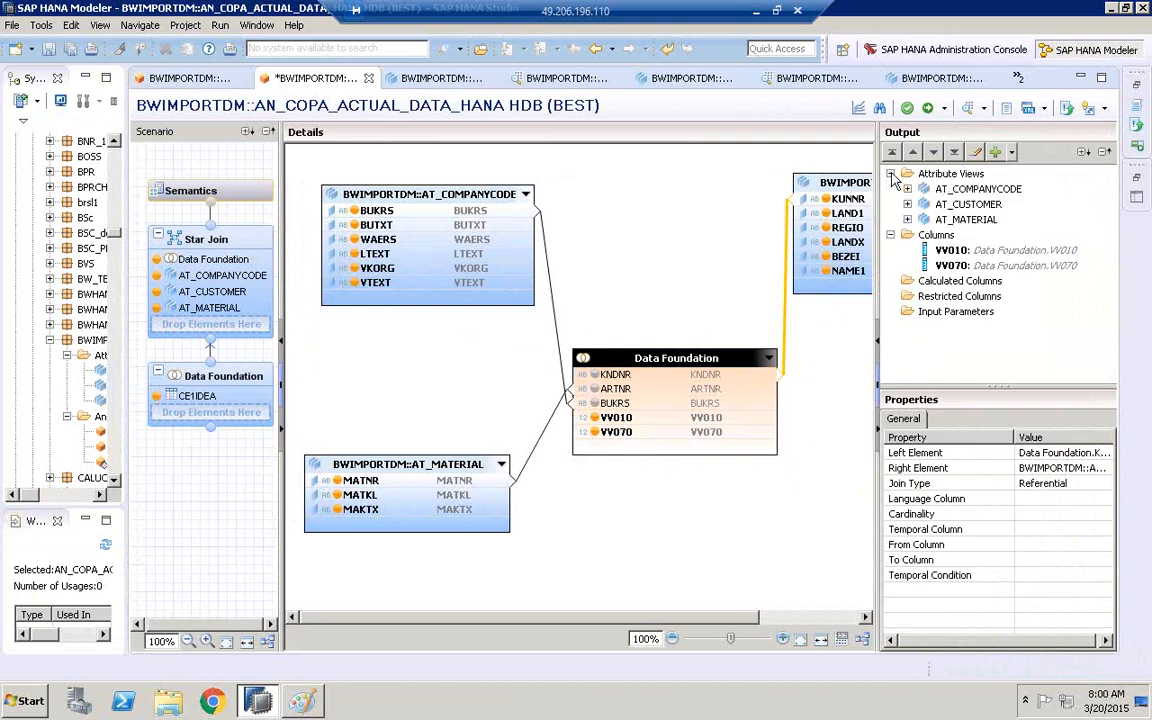
{"action": "left_click", "coordinate": [955, 189]}
{"action": "left_click", "coordinate": [955, 221], "text": "shift"}
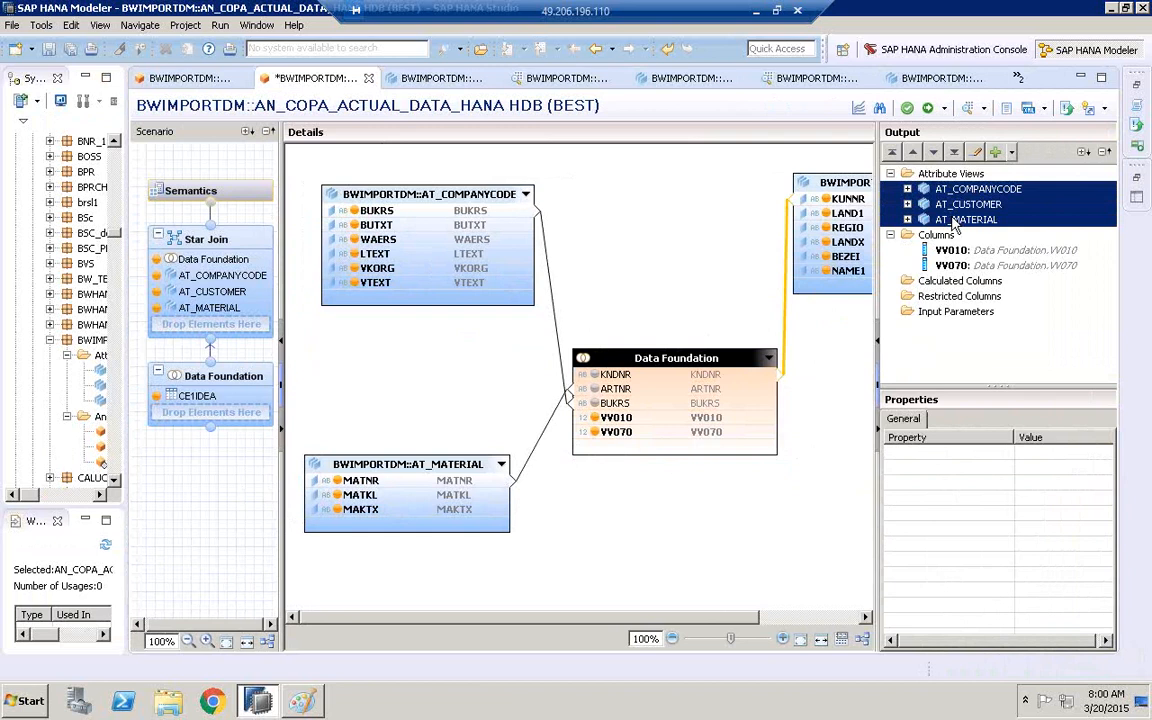
{"action": "left_click", "coordinate": [952, 250]}
{"action": "left_click", "coordinate": [952, 265], "text": "shift"}
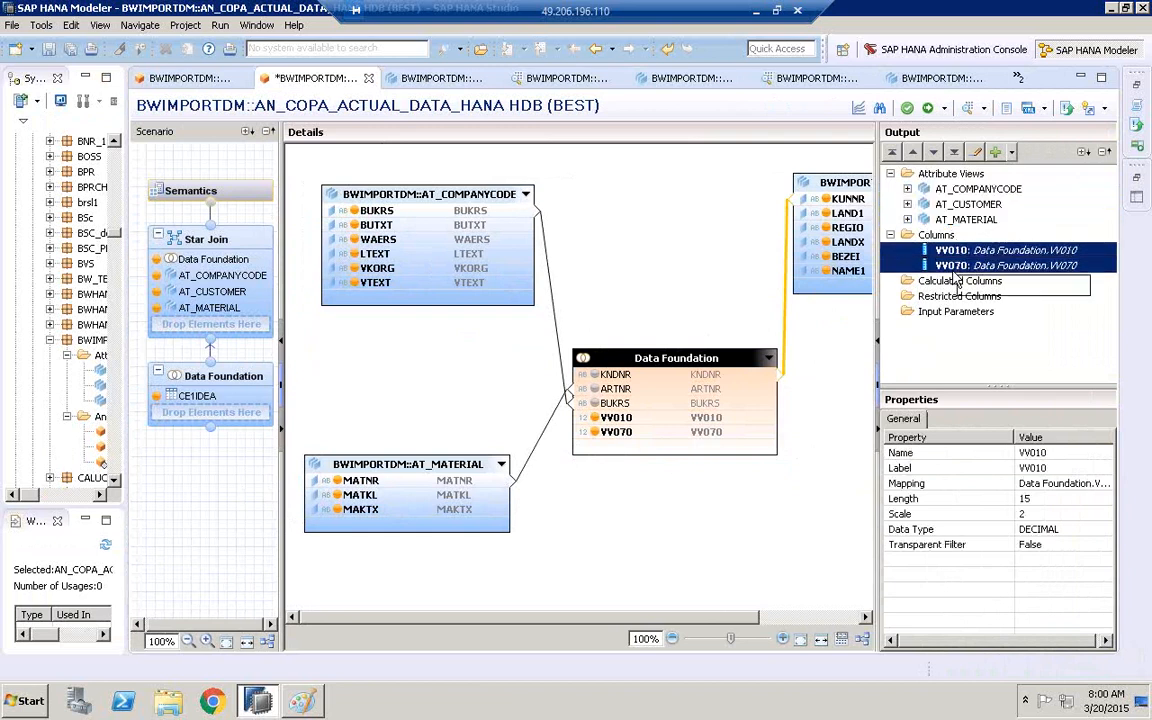
Expand AT_COMPANYCODE, AT_CUSTOMER and AT_MATERIAL in the output and examine their fields and the data foundation columns.
{"action": "left_click", "coordinate": [908, 189]}
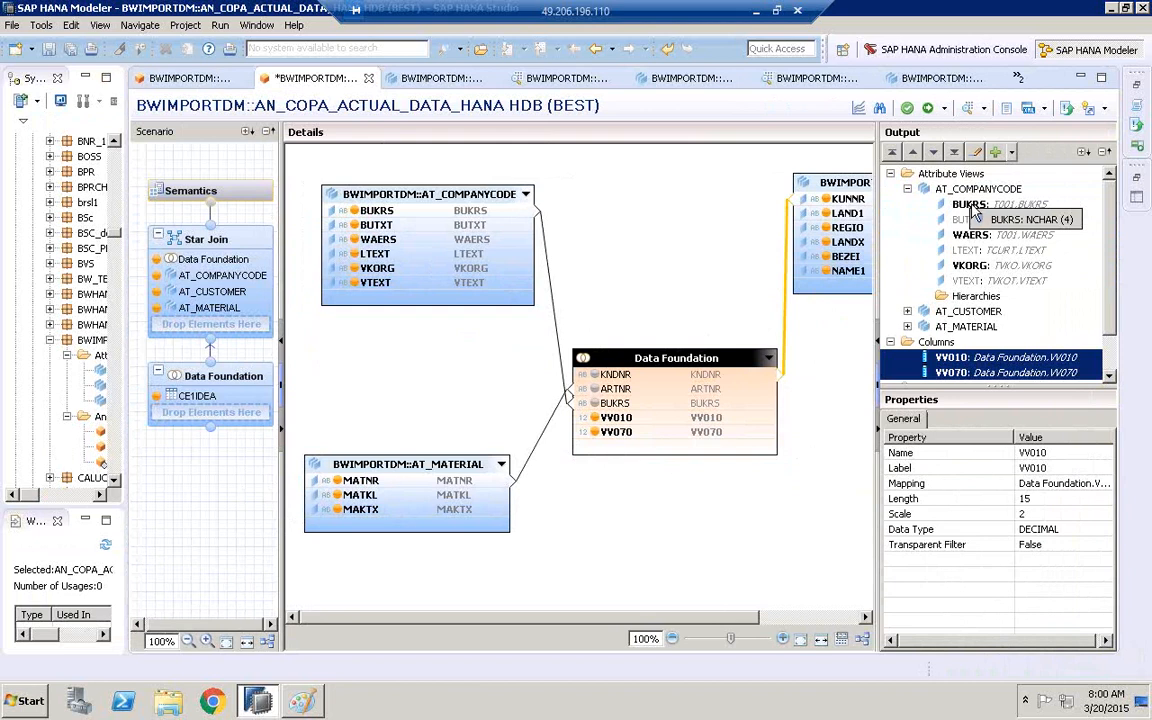
{"action": "left_click", "coordinate": [907, 311]}
{"action": "scroll", "coordinate": [960, 300], "scroll_direction": "down", "scroll_amount": 3}
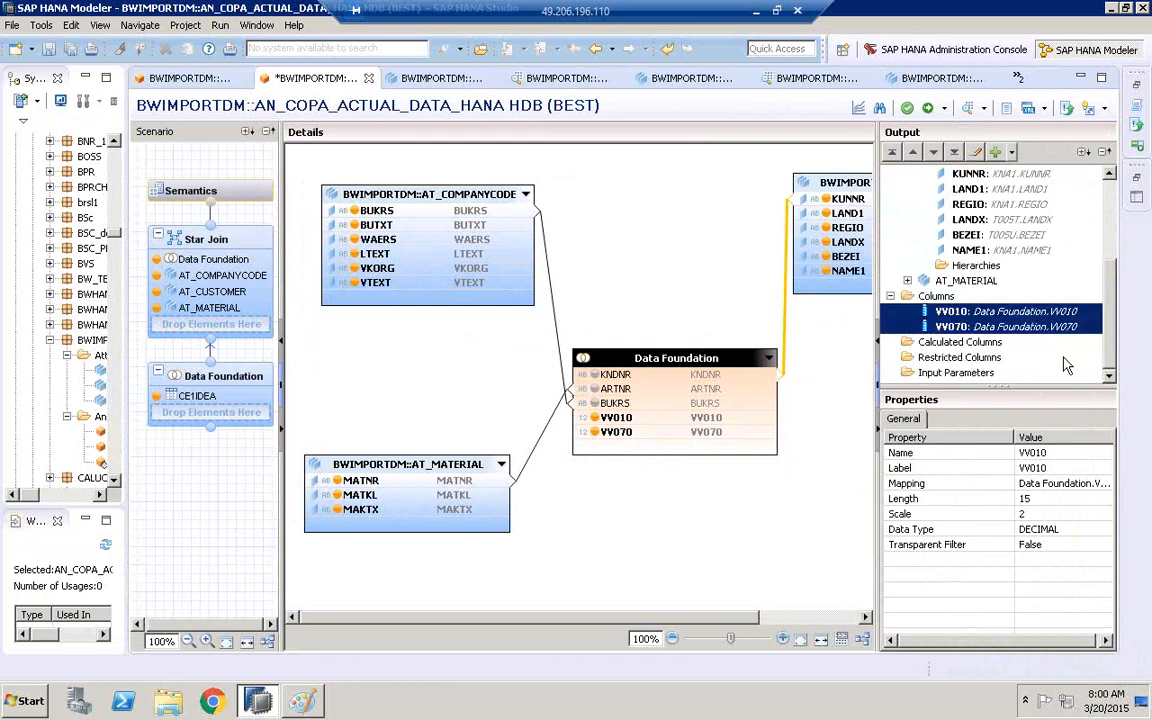
{"action": "left_click", "coordinate": [907, 281]}
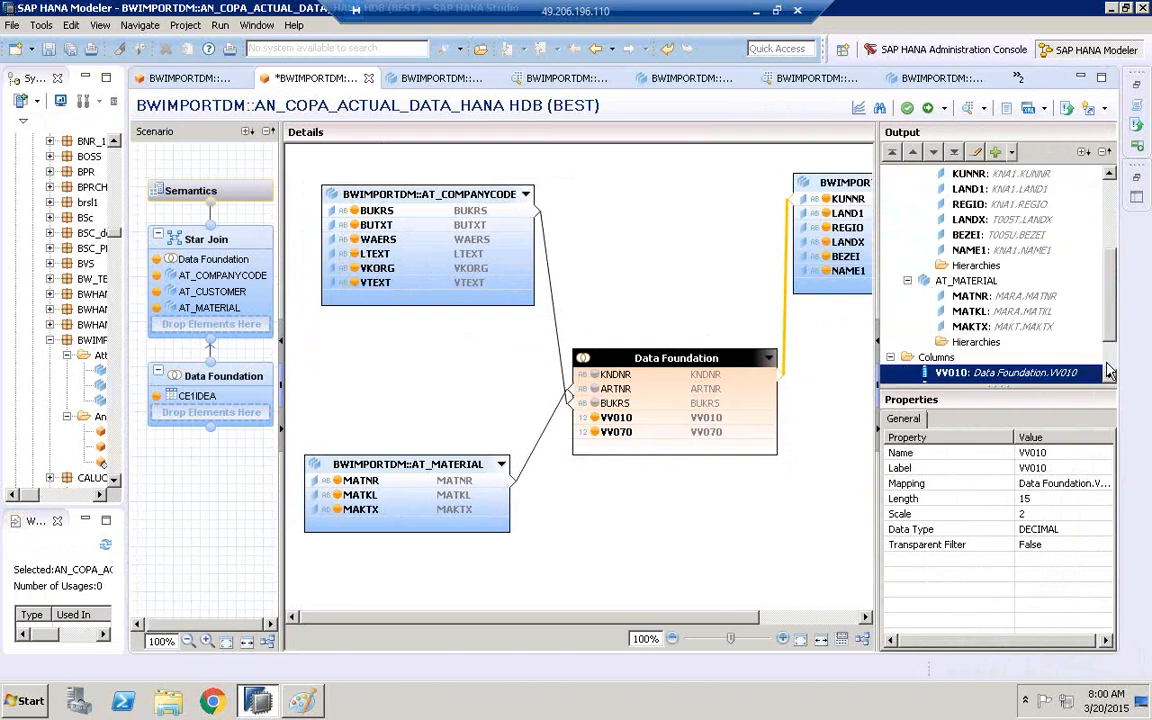
{"action": "scroll", "coordinate": [980, 330], "scroll_direction": "down", "scroll_amount": 1}
{"action": "left_click", "coordinate": [980, 326], "text": "shift"}
{"action": "left_click", "coordinate": [968, 313], "text": "ctrl"}
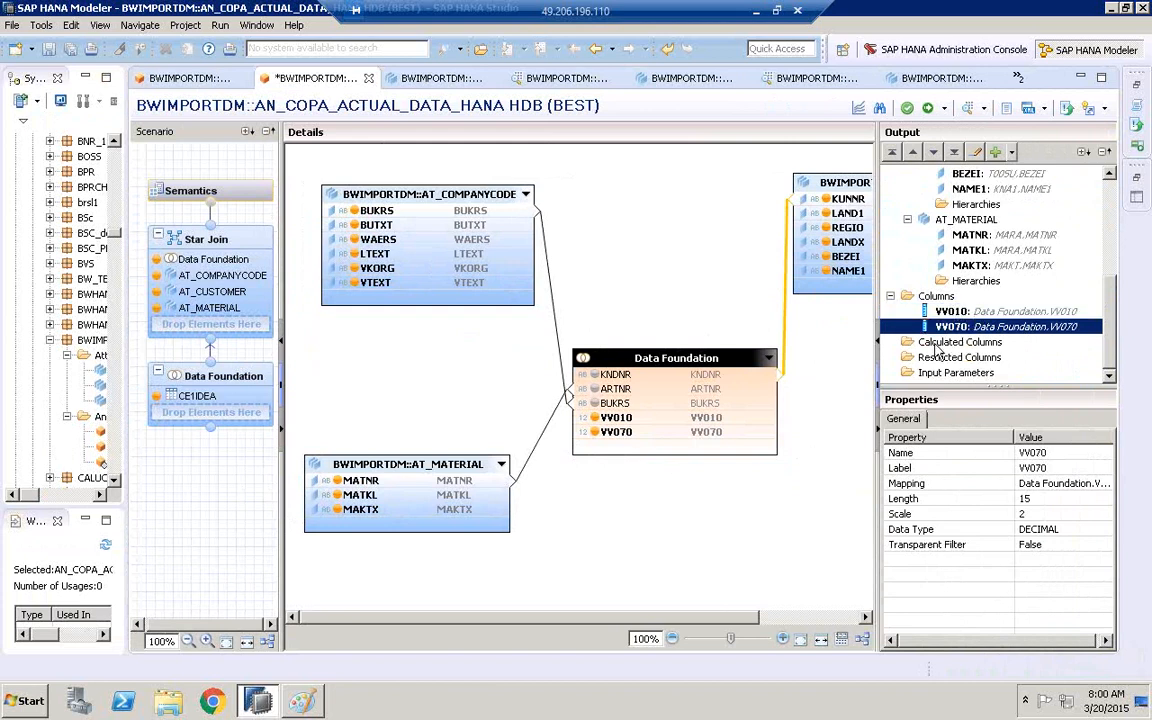
Look over the output folders for calculated columns, restricted columns and input parameters.
{"action": "left_click", "coordinate": [945, 343]}
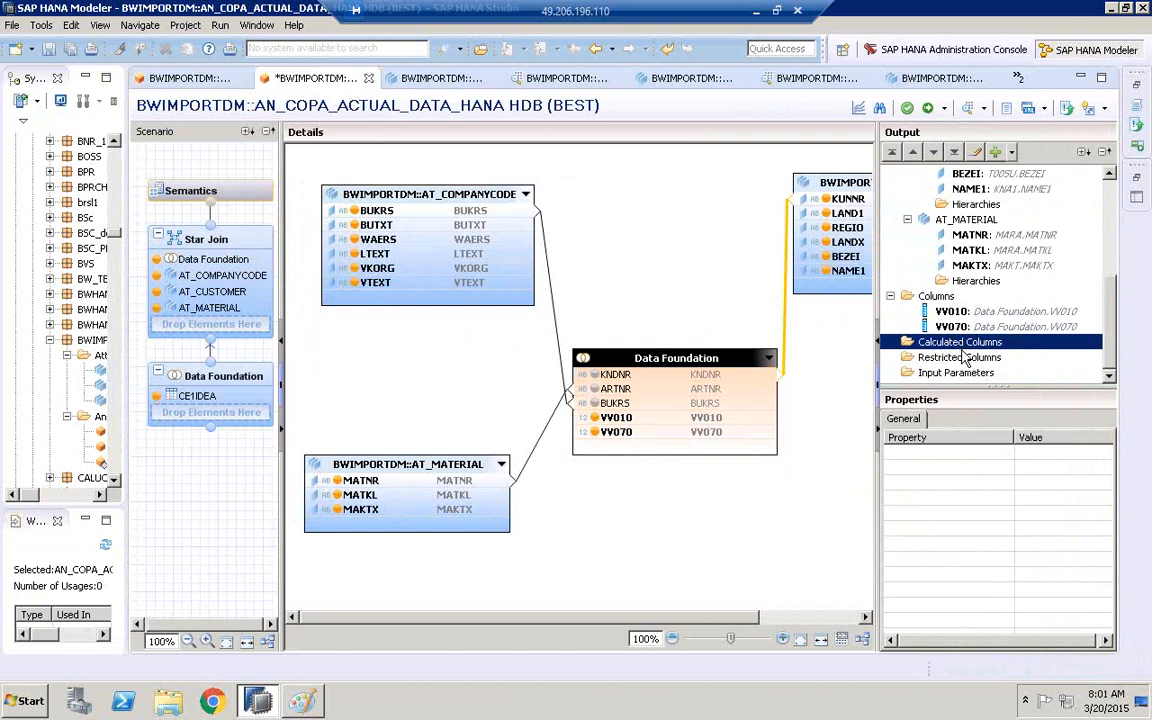
{"action": "left_click", "coordinate": [958, 360]}
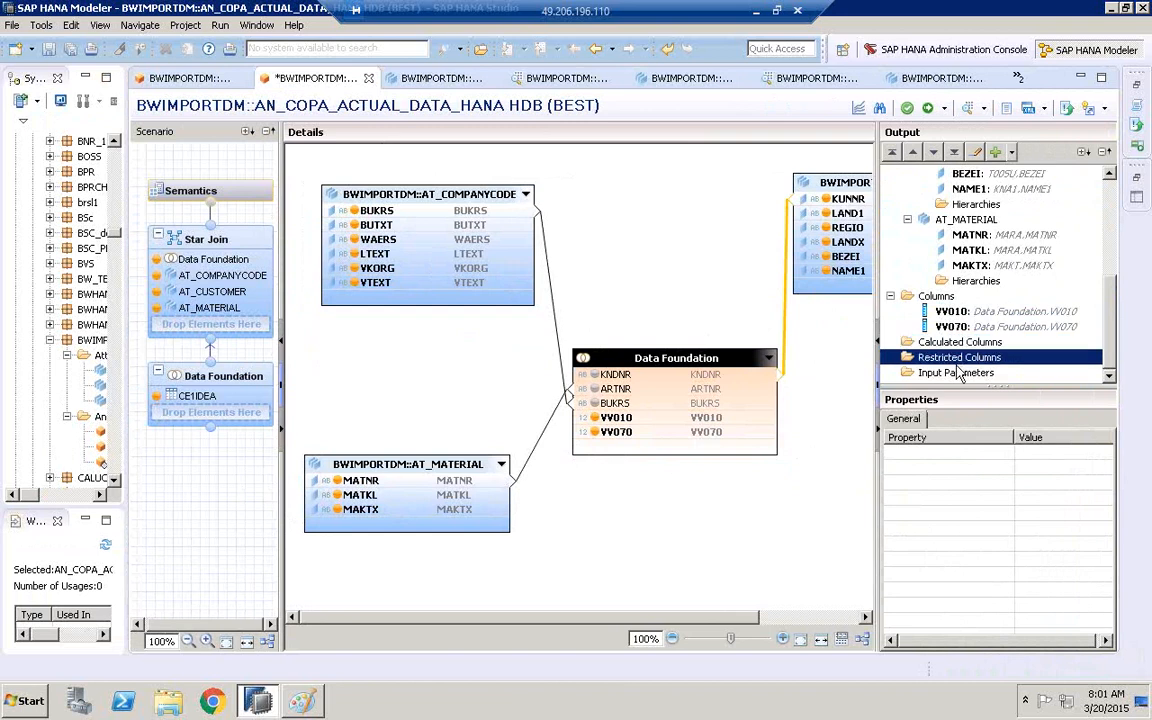
{"action": "left_click", "coordinate": [956, 374]}
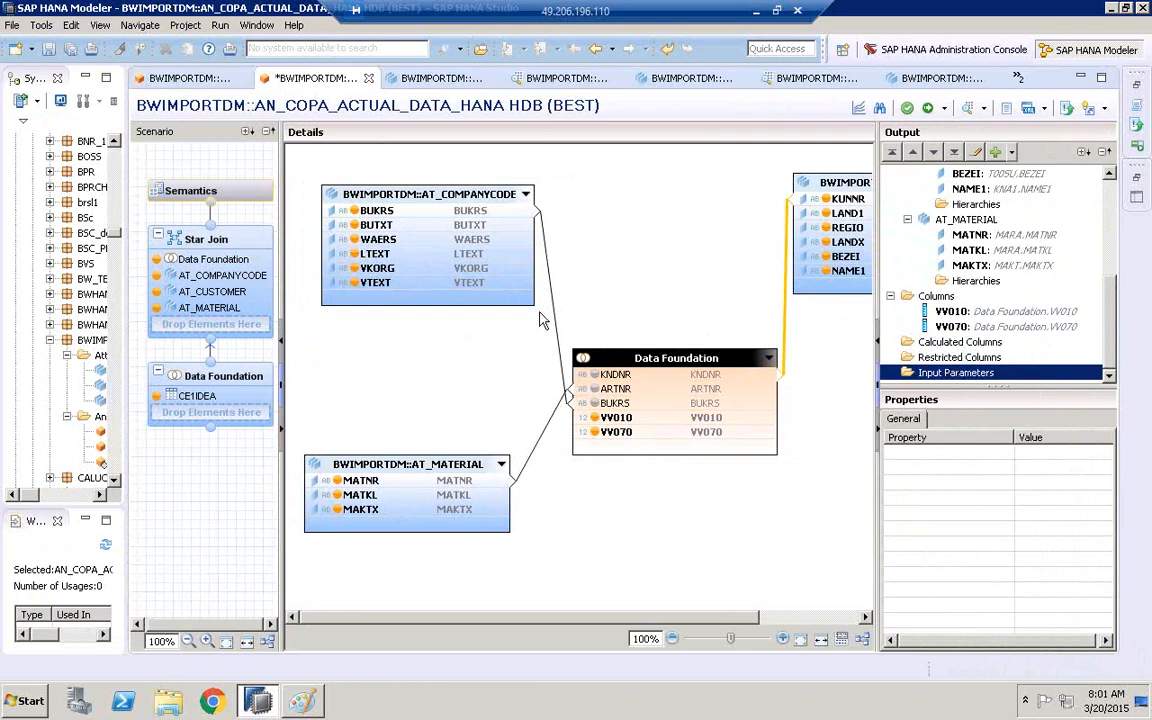
Start a new calculated column in the star join output and name it NETREV.
{"action": "left_click", "coordinate": [957, 343]}
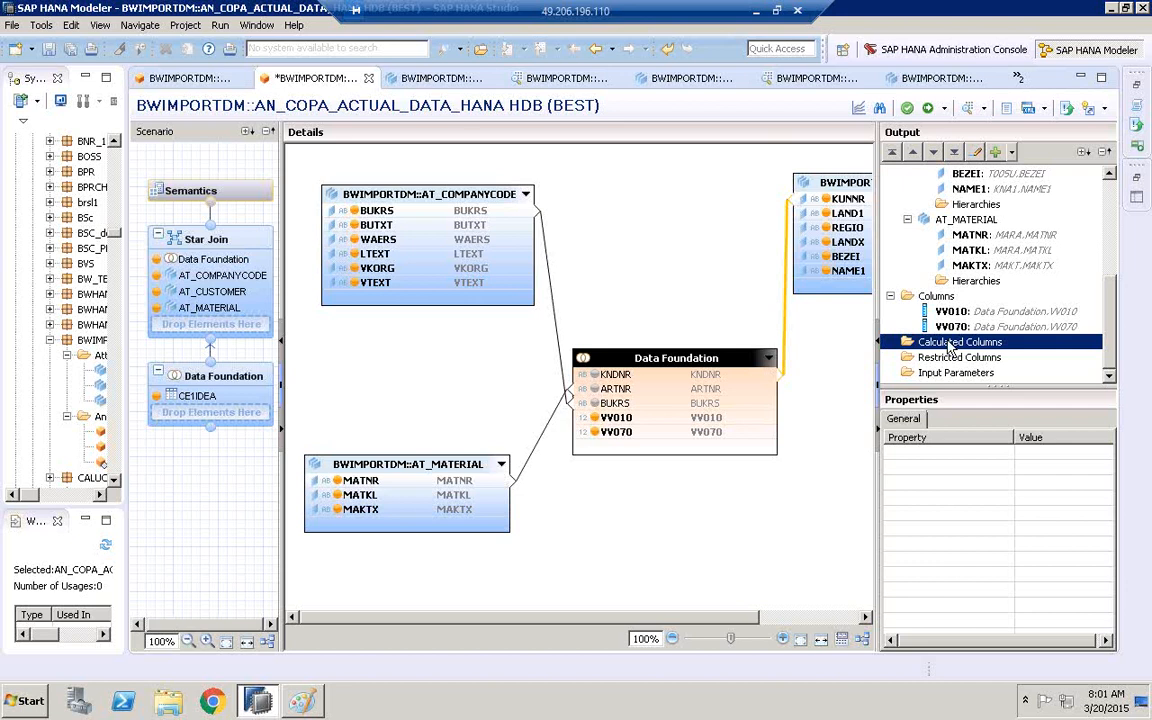
{"action": "right_click", "coordinate": [951, 346]}
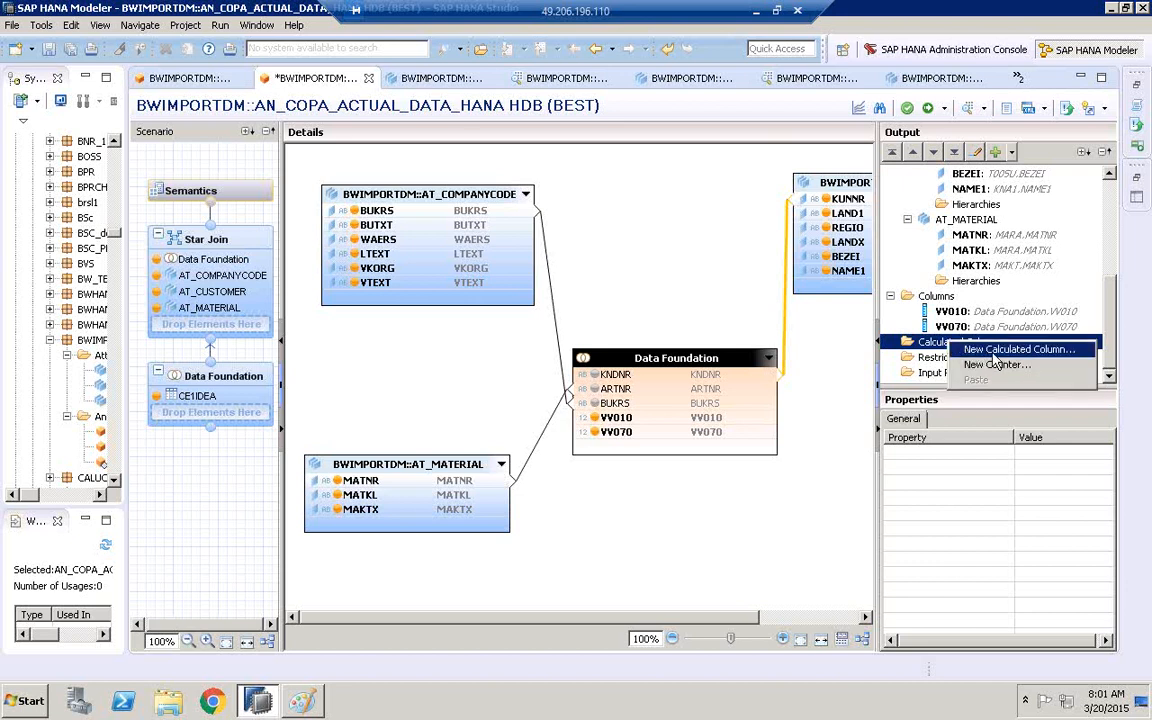
{"action": "left_click", "coordinate": [994, 351]}
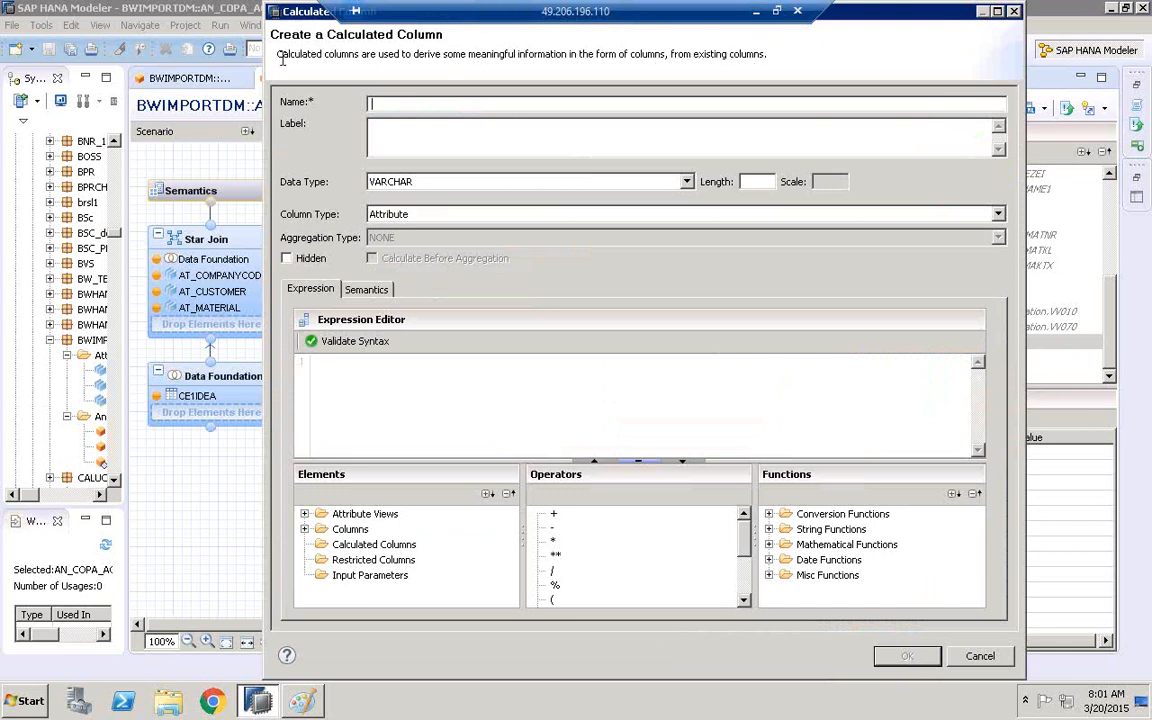
{"action": "left_click_drag", "start_coordinate": [283, 55], "coordinate": [768, 56]}
{"action": "left_click", "coordinate": [703, 56]}
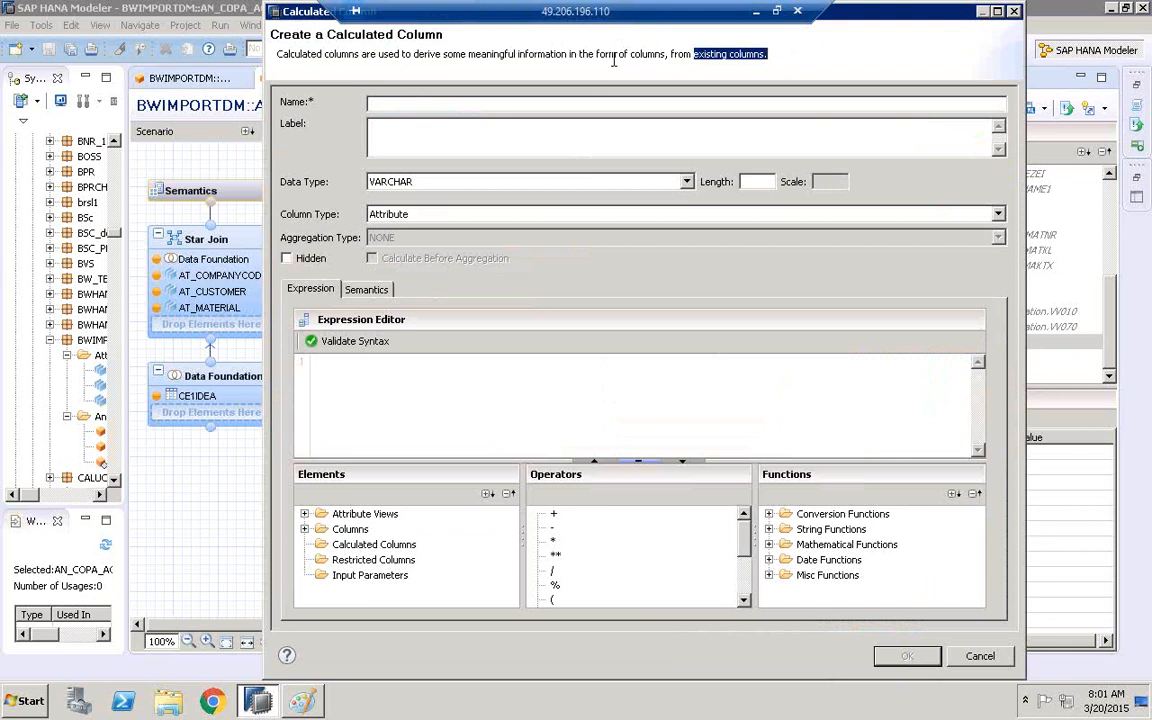
{"action": "left_click", "coordinate": [397, 104]}
{"action": "type", "text": "NETREV"}
{"action": "left_click", "coordinate": [406, 126]}
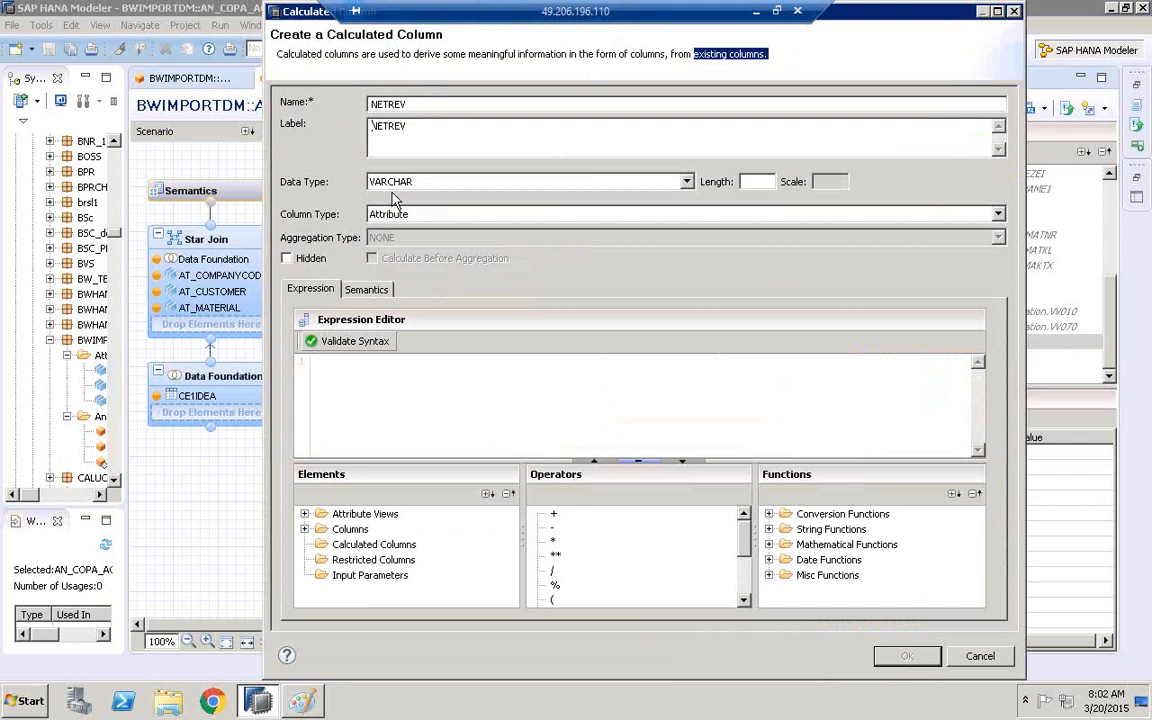
Expand the columns available for the NETREV expression and select VV010.
{"action": "left_click", "coordinate": [305, 529]}
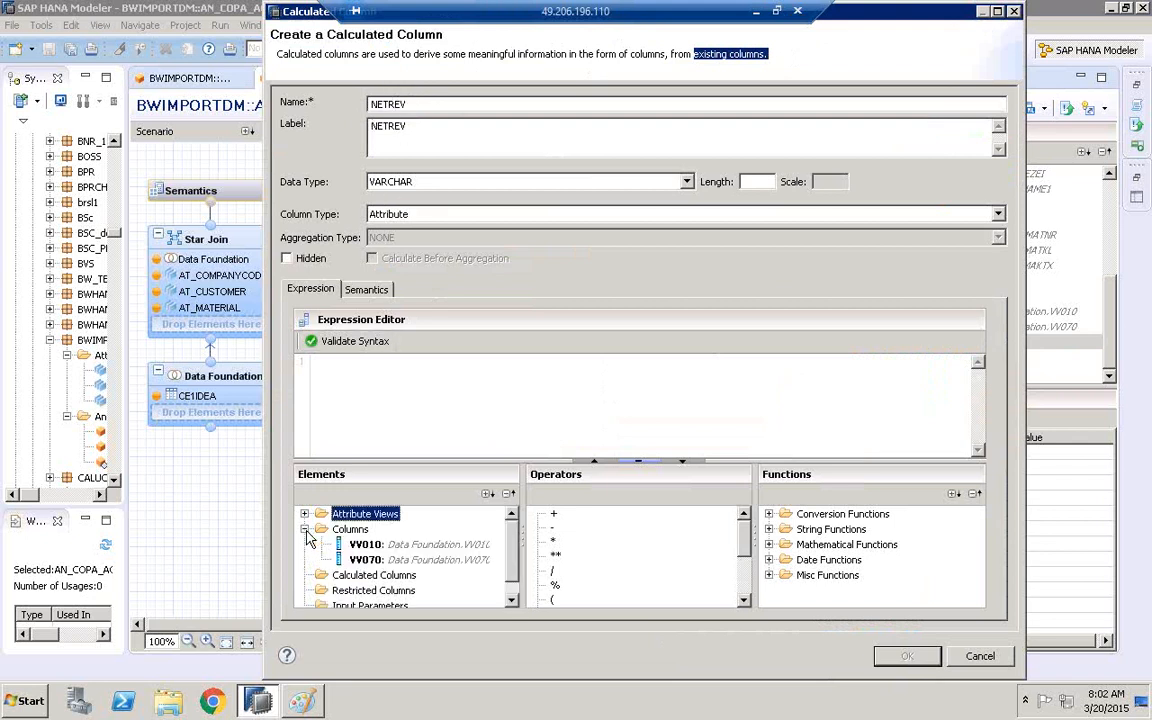
{"action": "left_click", "coordinate": [357, 530]}
{"action": "left_click", "coordinate": [365, 544]}
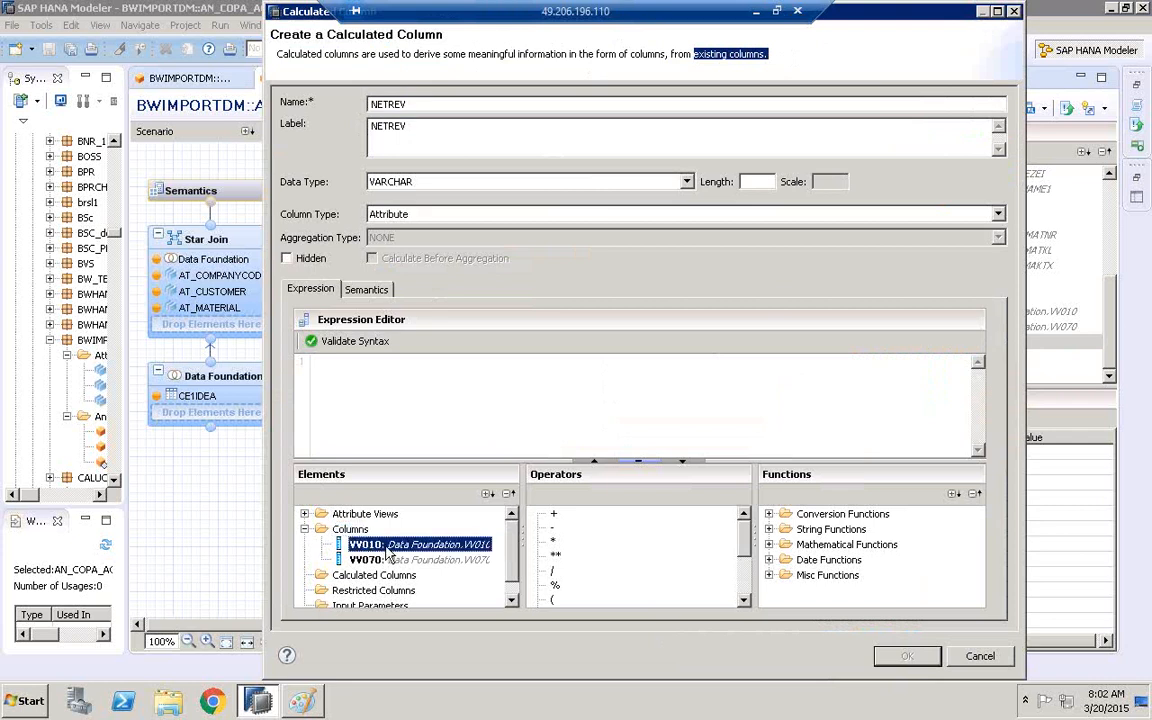
Build the NETREV calculated column's expression as "VV010" - "VV070" from the available columns and the minus operator.
{"action": "left_click", "coordinate": [388, 560], "text": "shift"}
{"action": "left_click", "coordinate": [390, 561]}
{"action": "left_click", "coordinate": [388, 545]}
{"action": "left_click", "coordinate": [390, 560]}
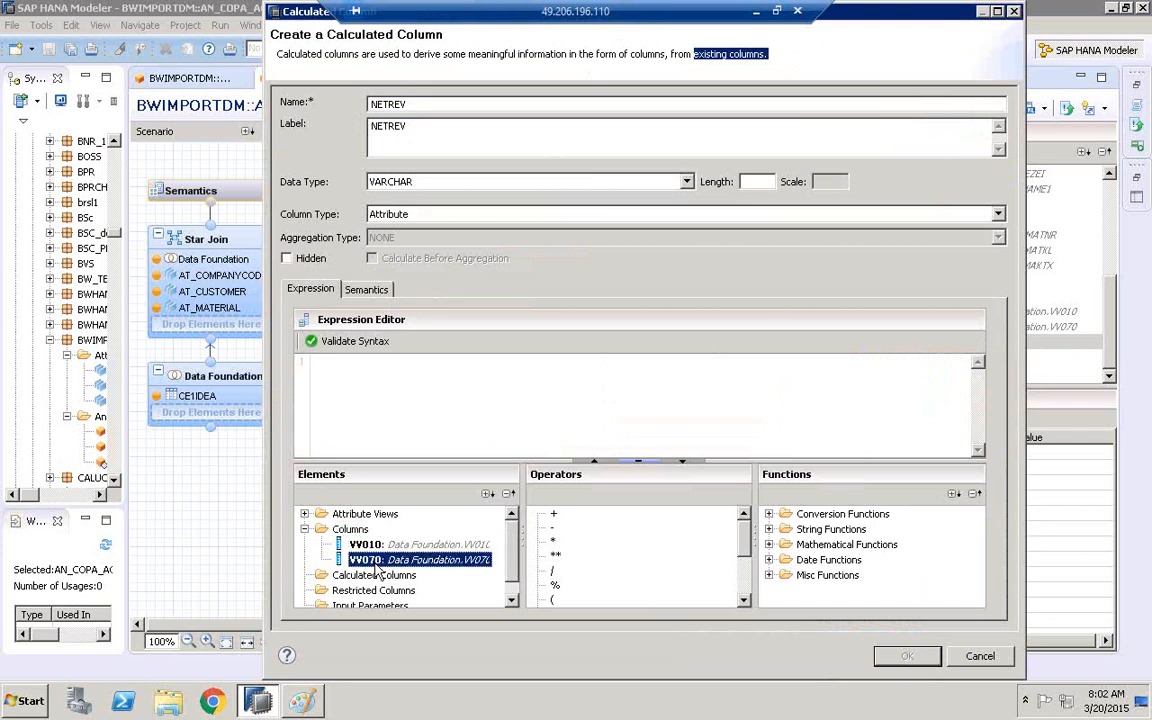
{"action": "left_click", "coordinate": [386, 546]}
{"action": "double_click", "coordinate": [381, 547]}
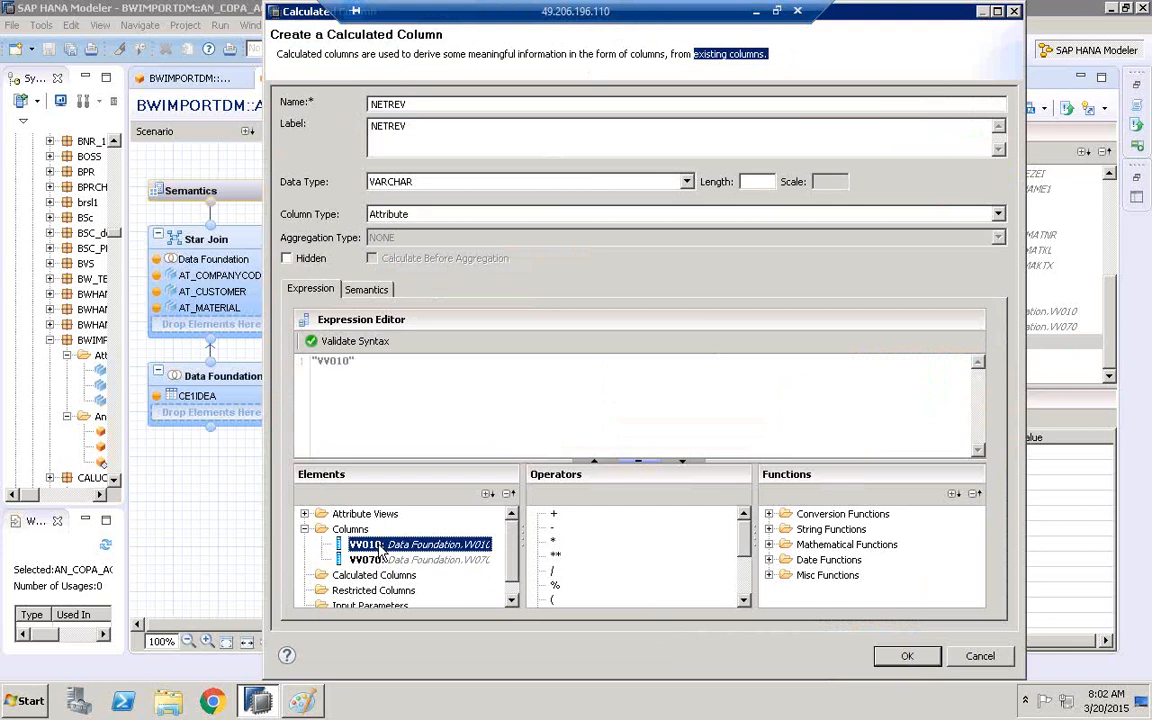
{"action": "left_click", "coordinate": [362, 362]}
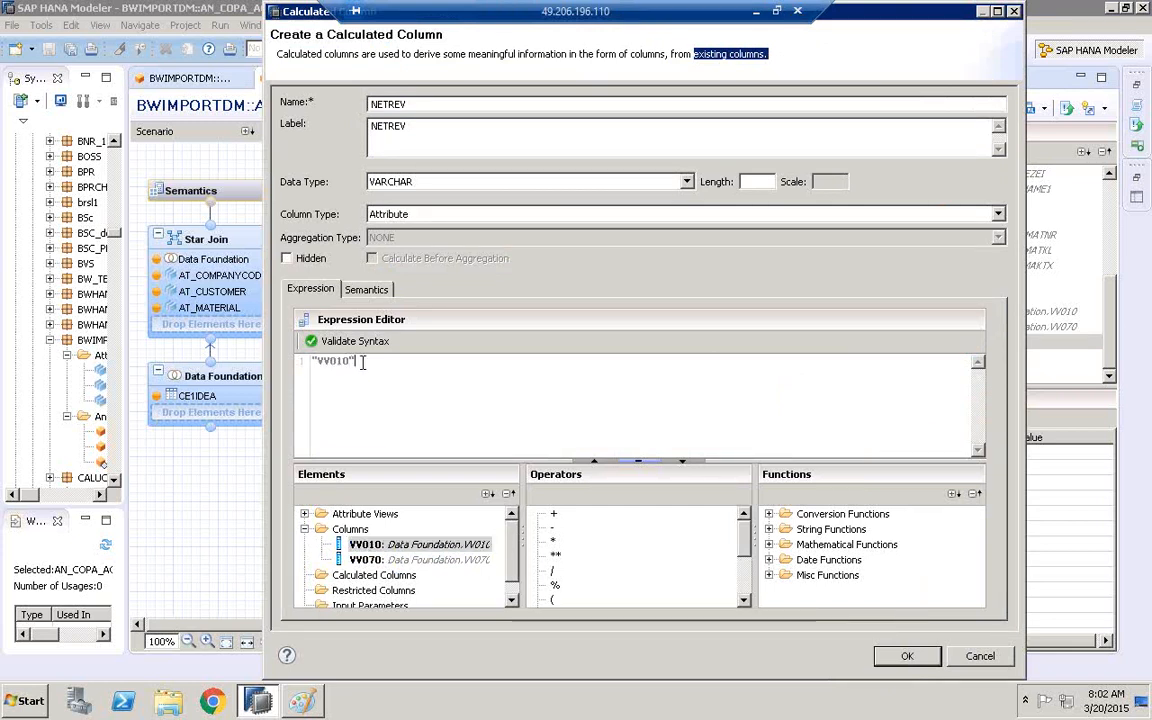
{"action": "double_click", "coordinate": [552, 529]}
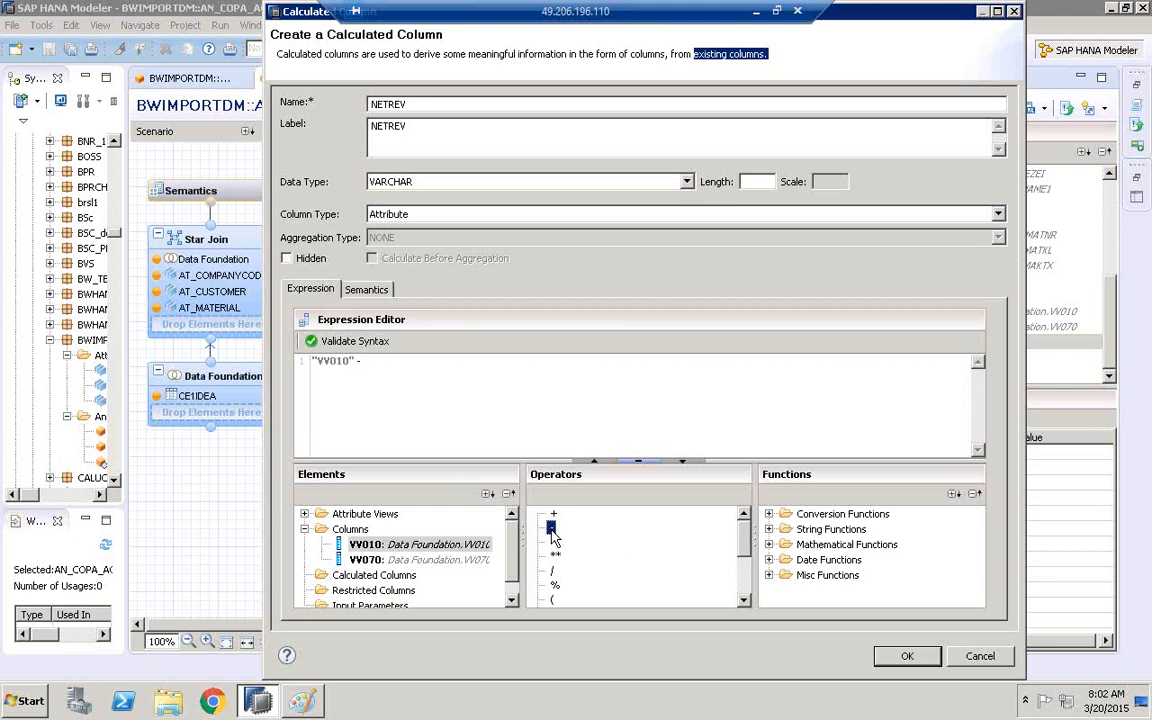
{"action": "left_click", "coordinate": [366, 559]}
{"action": "left_click", "coordinate": [372, 370]}
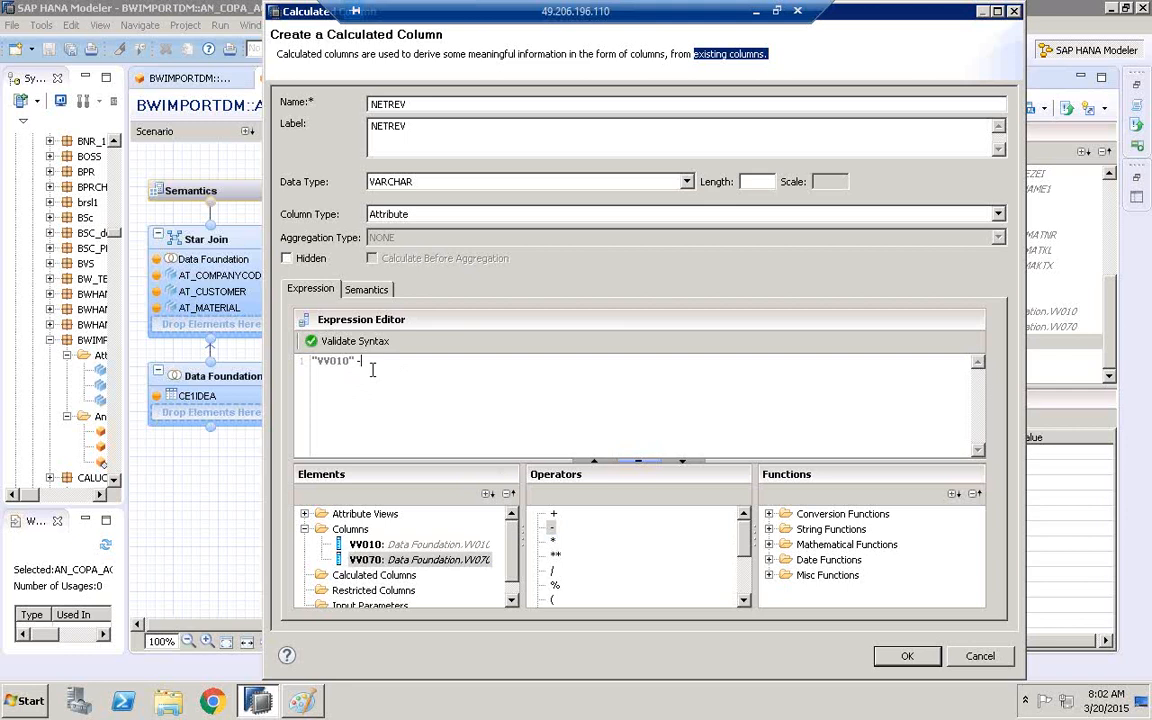
{"action": "double_click", "coordinate": [364, 559]}
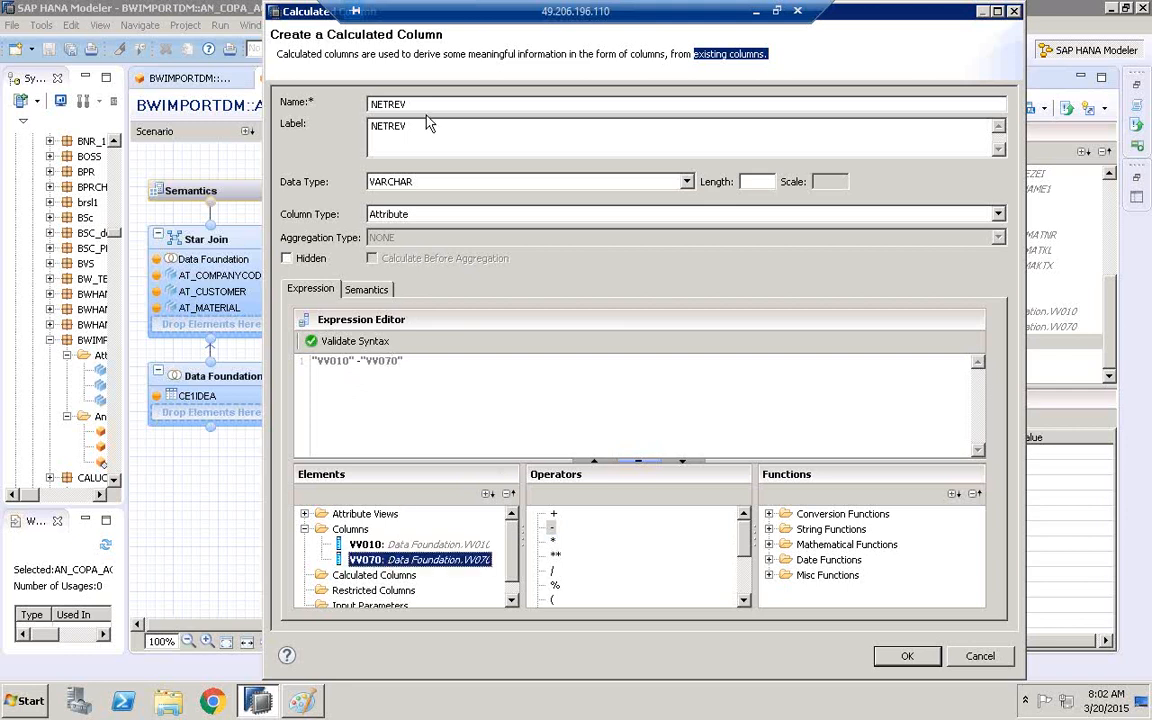
Validate the syntax of the NETREV expression and dismiss the validation message.
{"action": "double_click", "coordinate": [382, 104]}
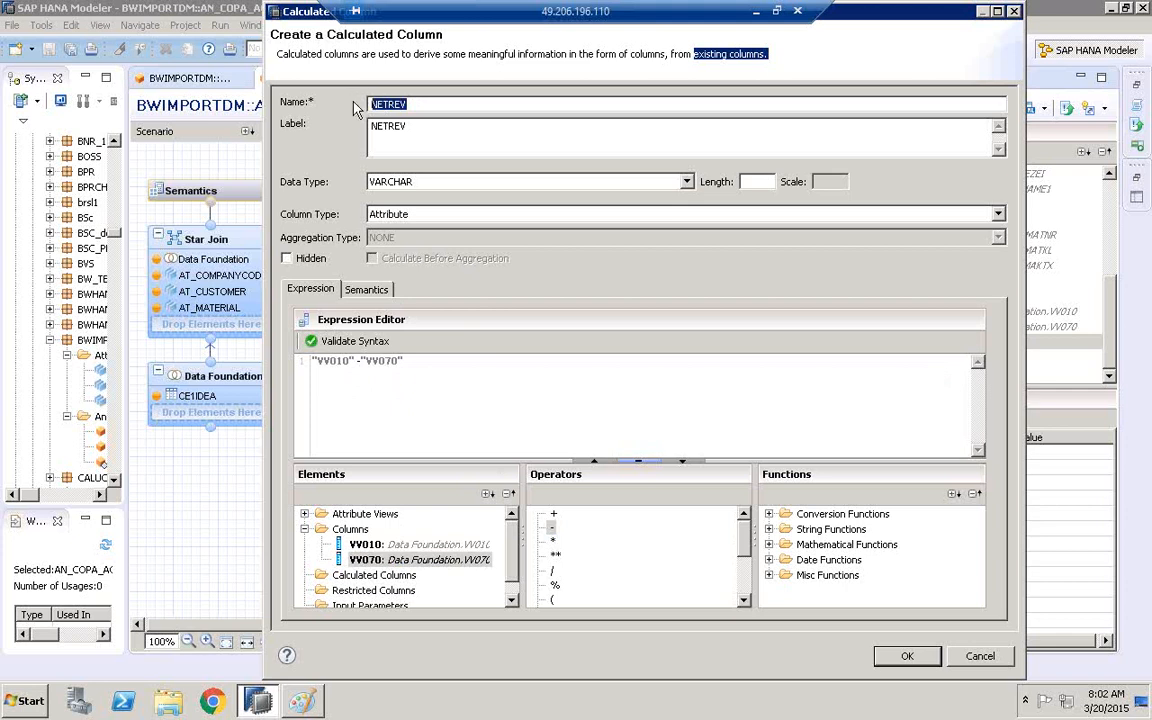
{"action": "left_click", "coordinate": [401, 360]}
{"action": "left_click_drag", "start_coordinate": [401, 360], "coordinate": [283, 370]}
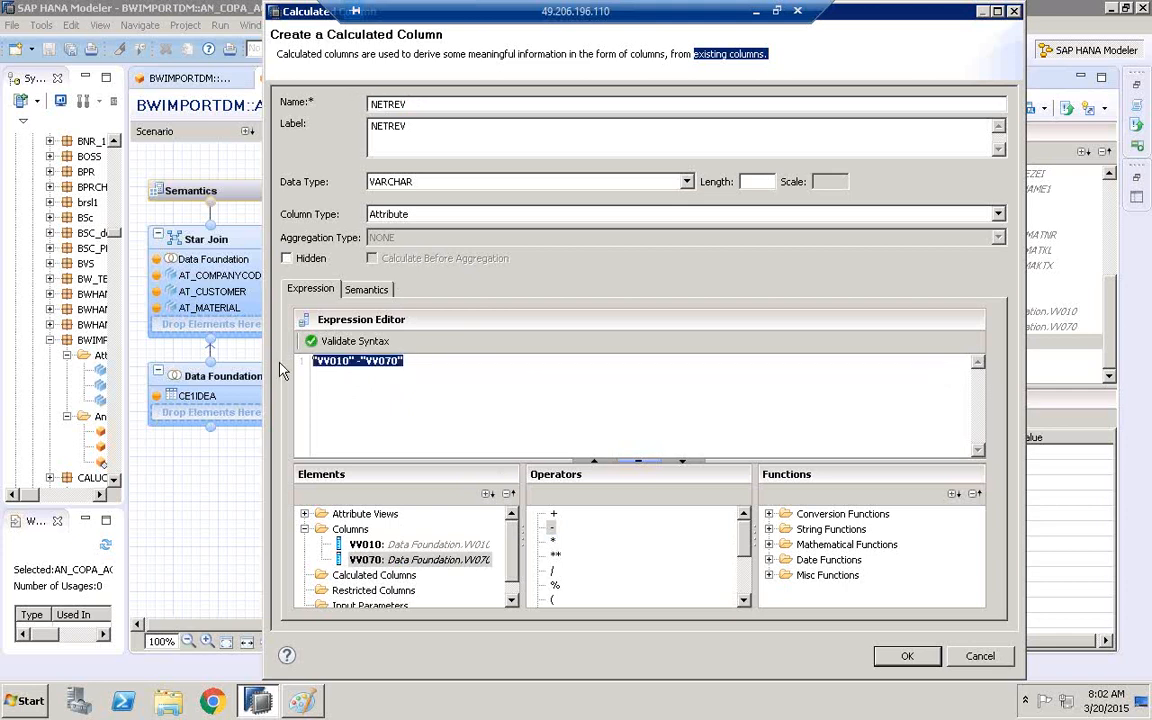
{"action": "left_click", "coordinate": [350, 343]}
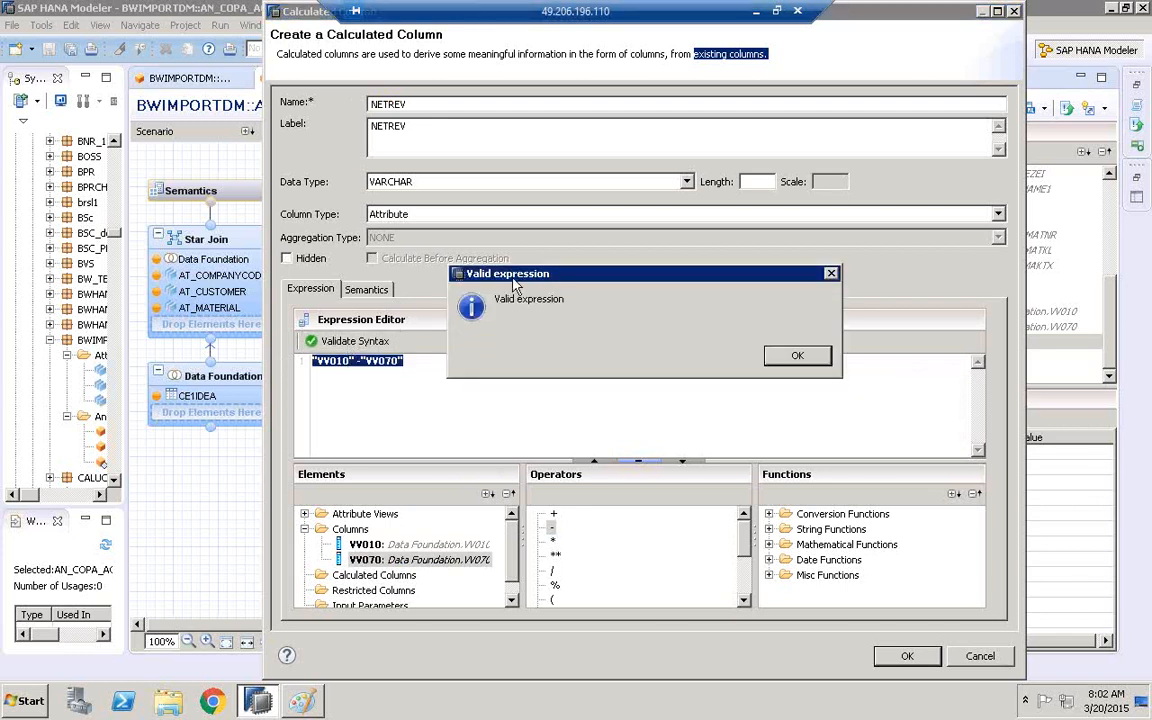
{"action": "left_click", "coordinate": [815, 362]}
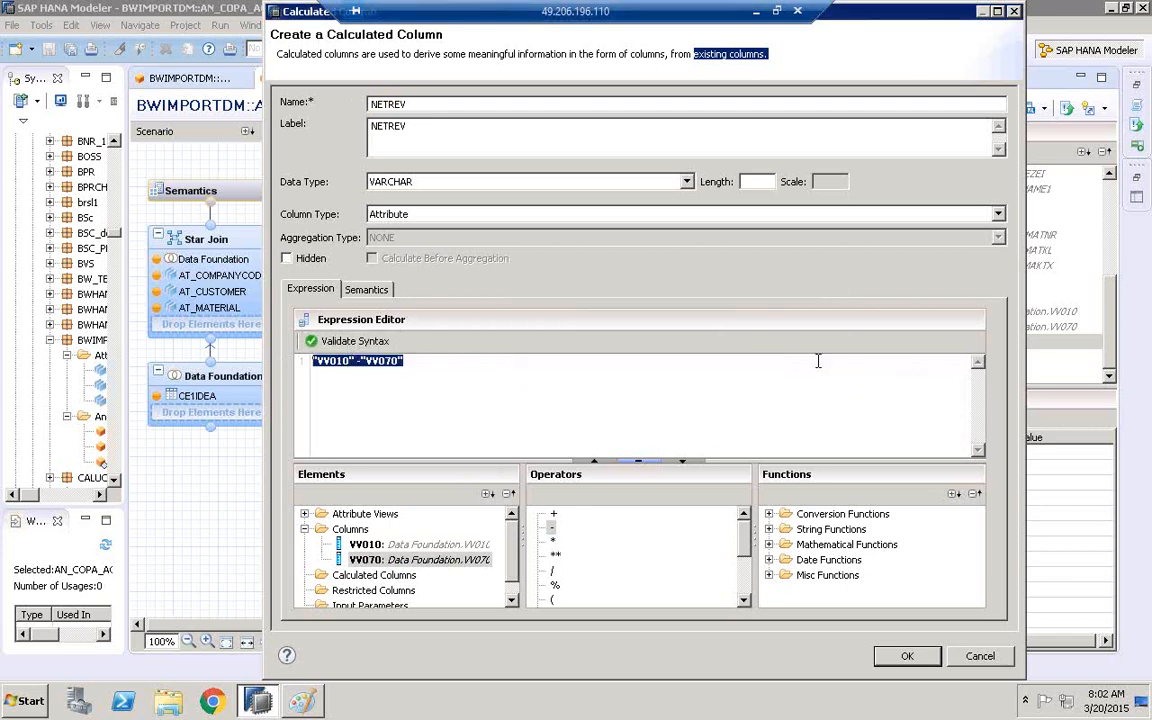
Set NETREV's column type to Measure and its data type to DECIMAL with length 15 and scale 3.
{"action": "left_click_drag", "start_coordinate": [411, 105], "coordinate": [330, 97]}
{"action": "left_click", "coordinate": [374, 214]}
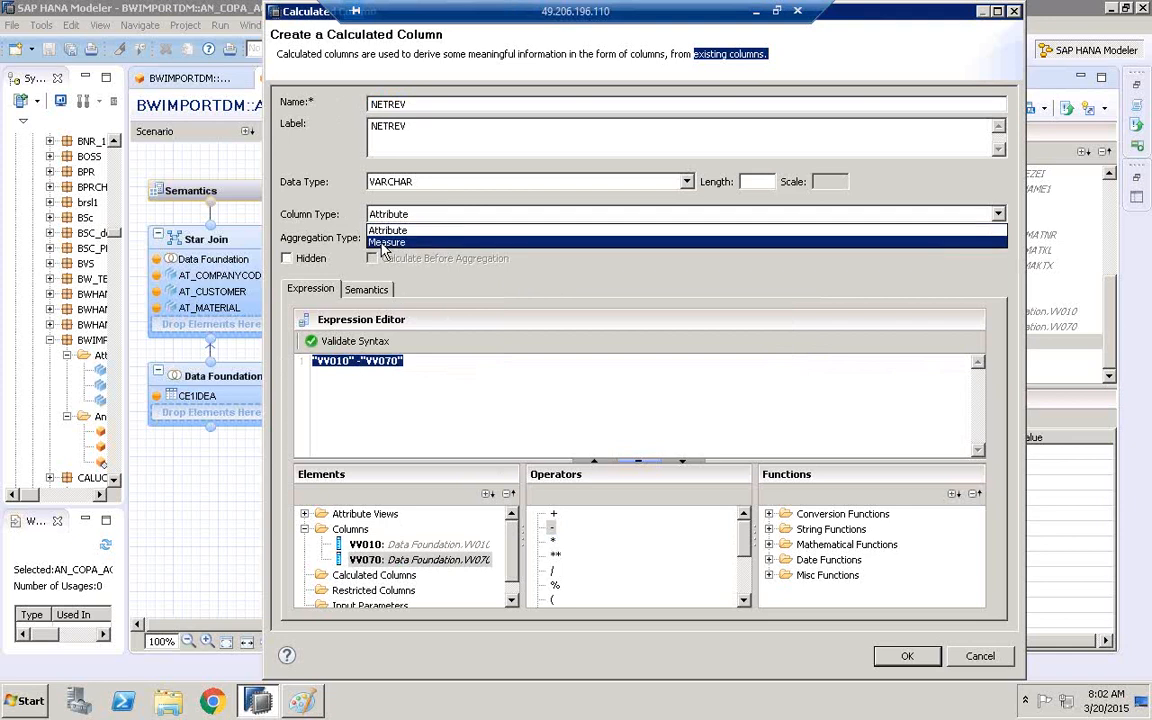
{"action": "left_click", "coordinate": [384, 243]}
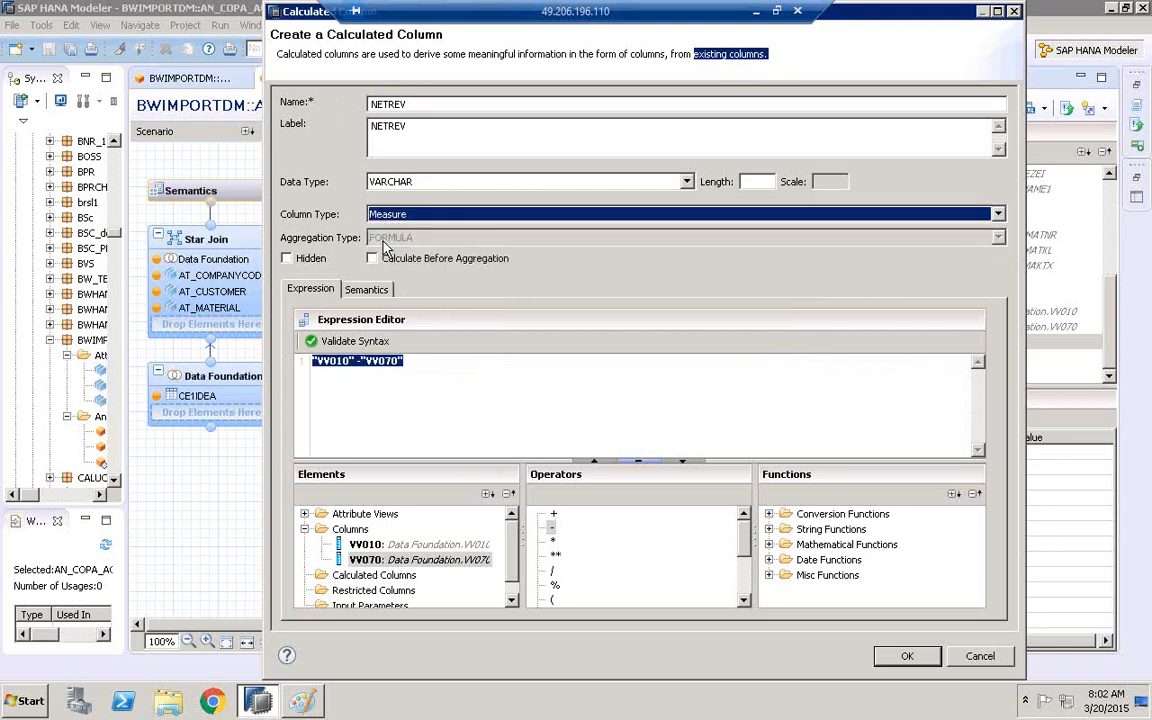
{"action": "left_click", "coordinate": [400, 185]}
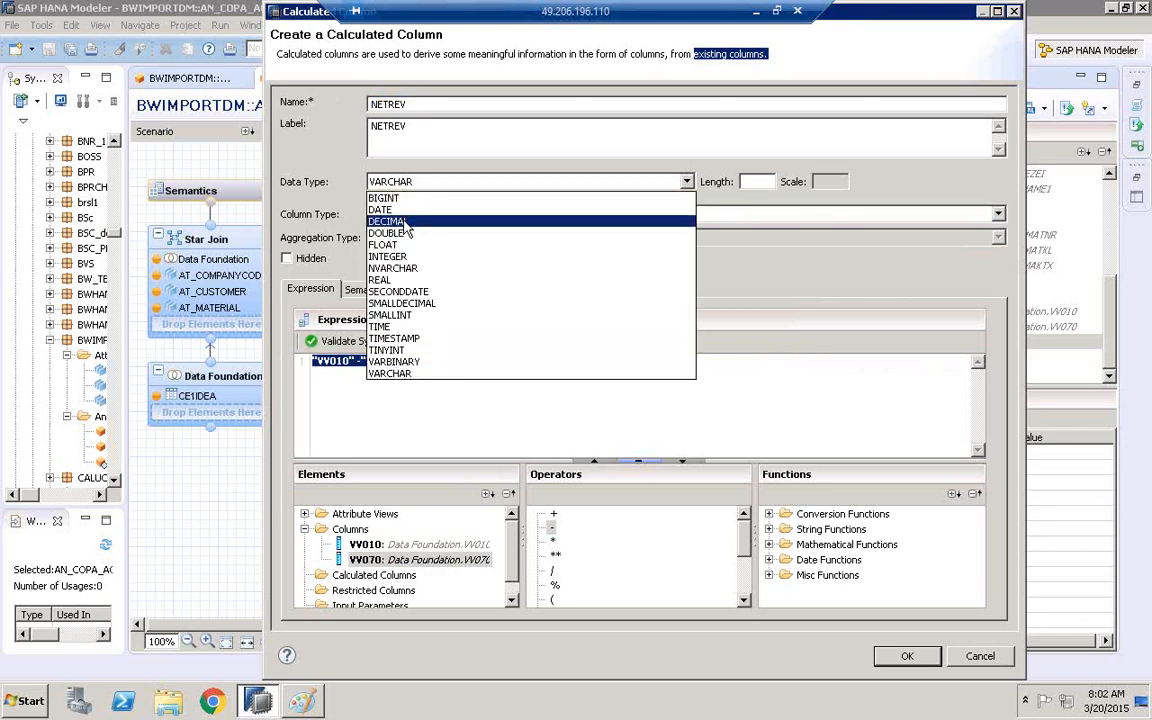
{"action": "left_click", "coordinate": [415, 221]}
{"action": "left_click", "coordinate": [751, 182]}
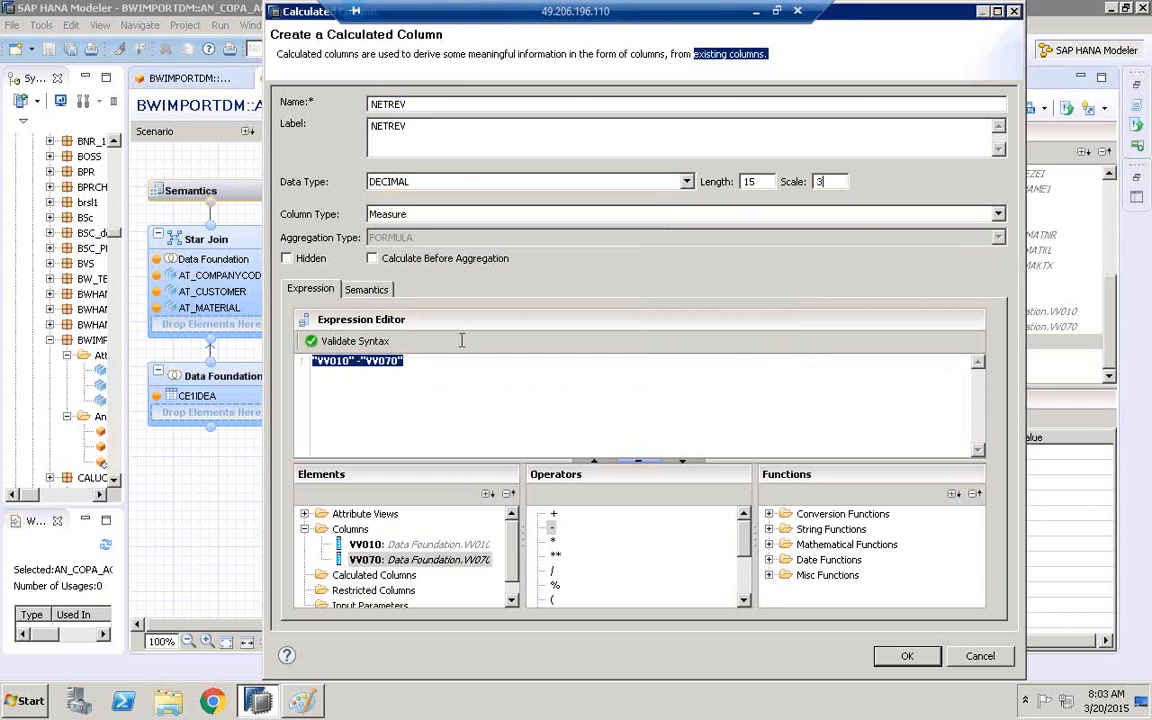
Revalidate the expression with the new column settings and confirm the creation of the NETREV calculated column.
{"action": "left_click", "coordinate": [423, 366]}
{"action": "key", "text": "ctrl+a"}
{"action": "left_click", "coordinate": [385, 342]}
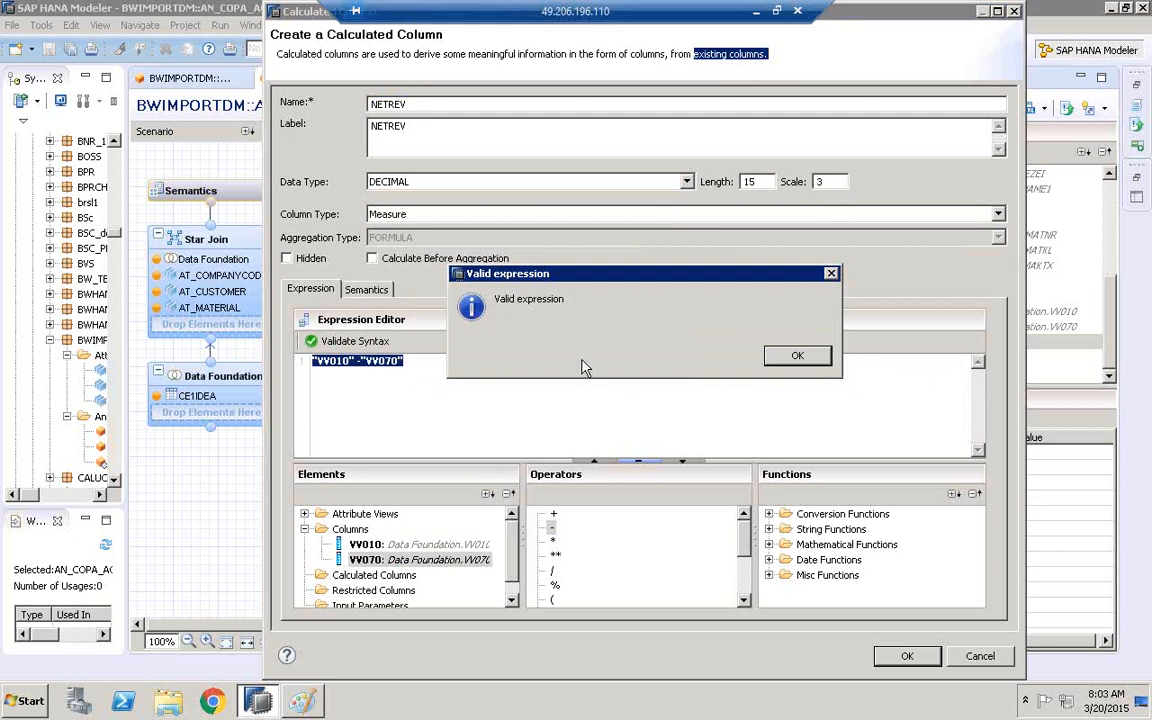
{"action": "left_click", "coordinate": [797, 358]}
{"action": "left_click", "coordinate": [905, 657]}
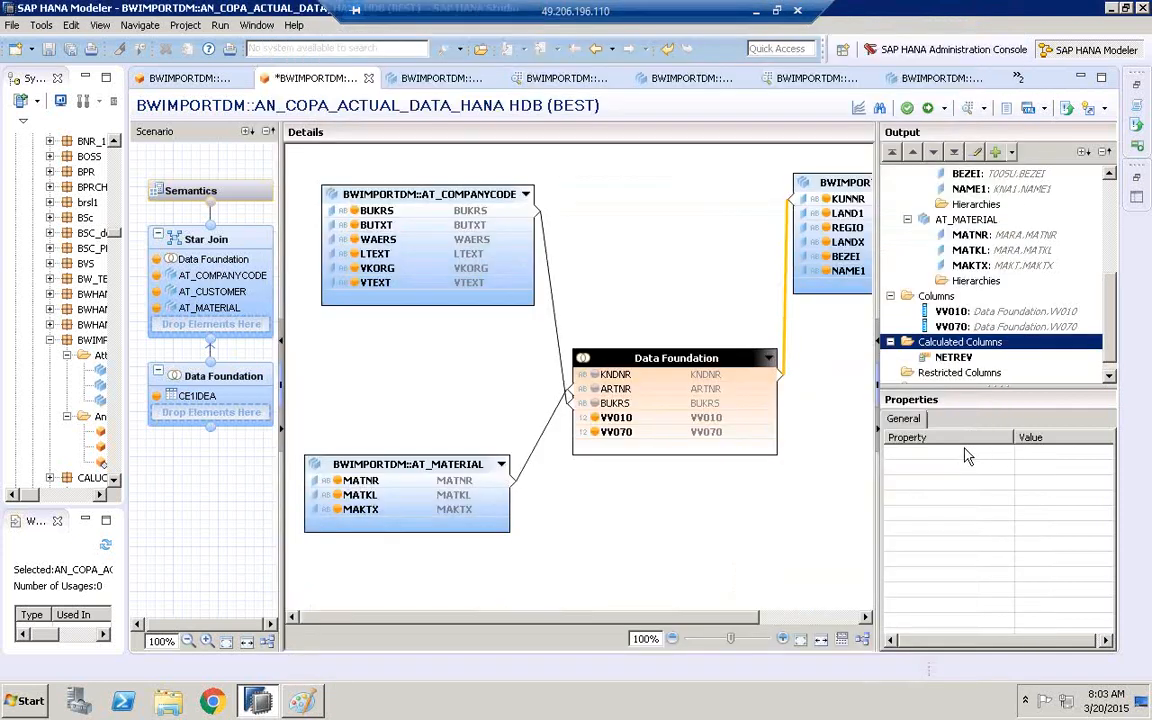
Review the NETREV column's properties in the output and start a new restricted column.
{"action": "left_click", "coordinate": [950, 358]}
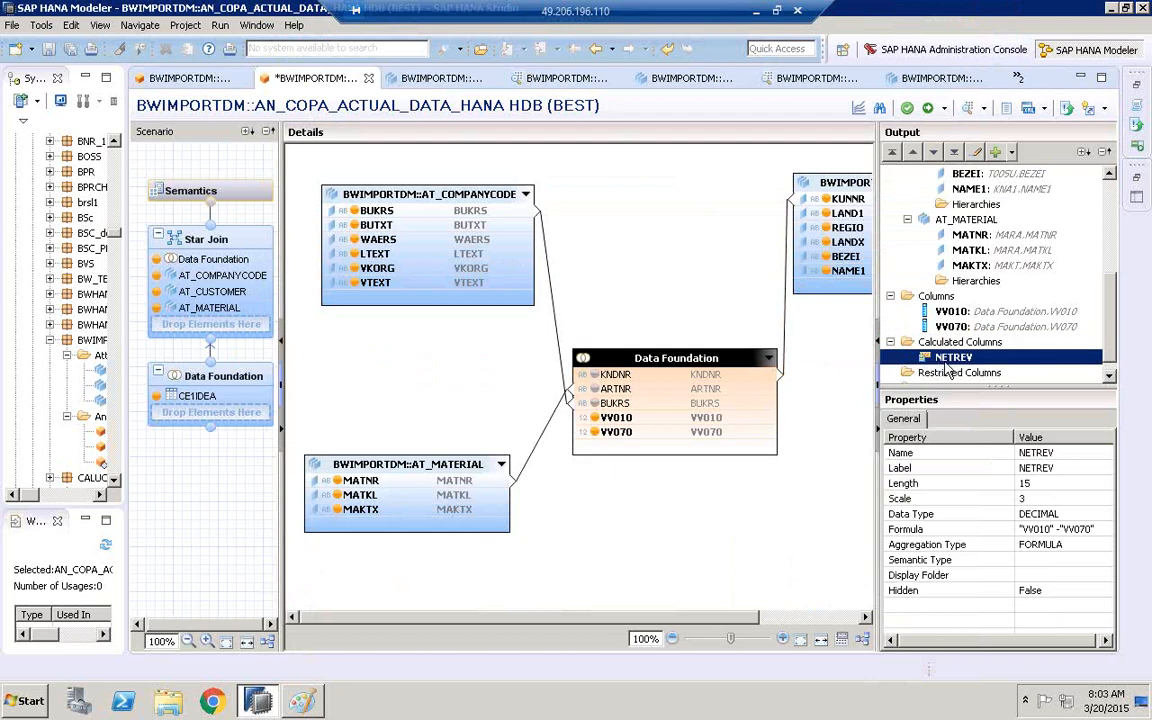
{"action": "left_click", "coordinate": [1109, 379]}
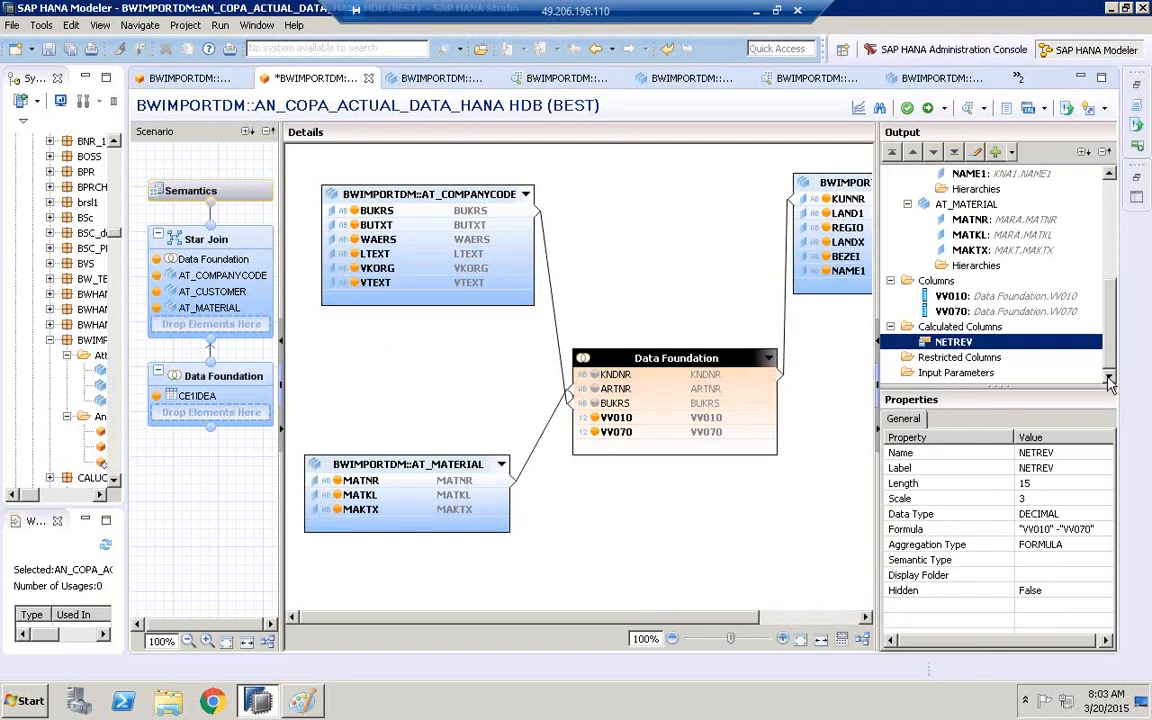
{"action": "left_click", "coordinate": [980, 357]}
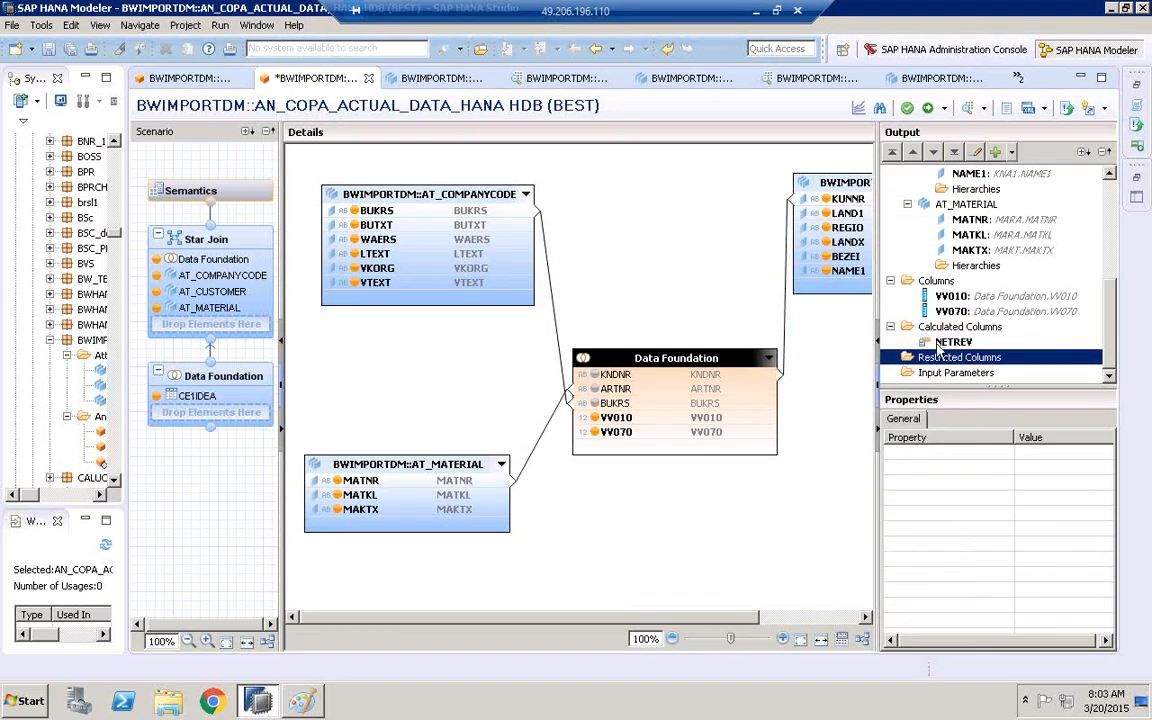
{"action": "left_click", "coordinate": [939, 334]}
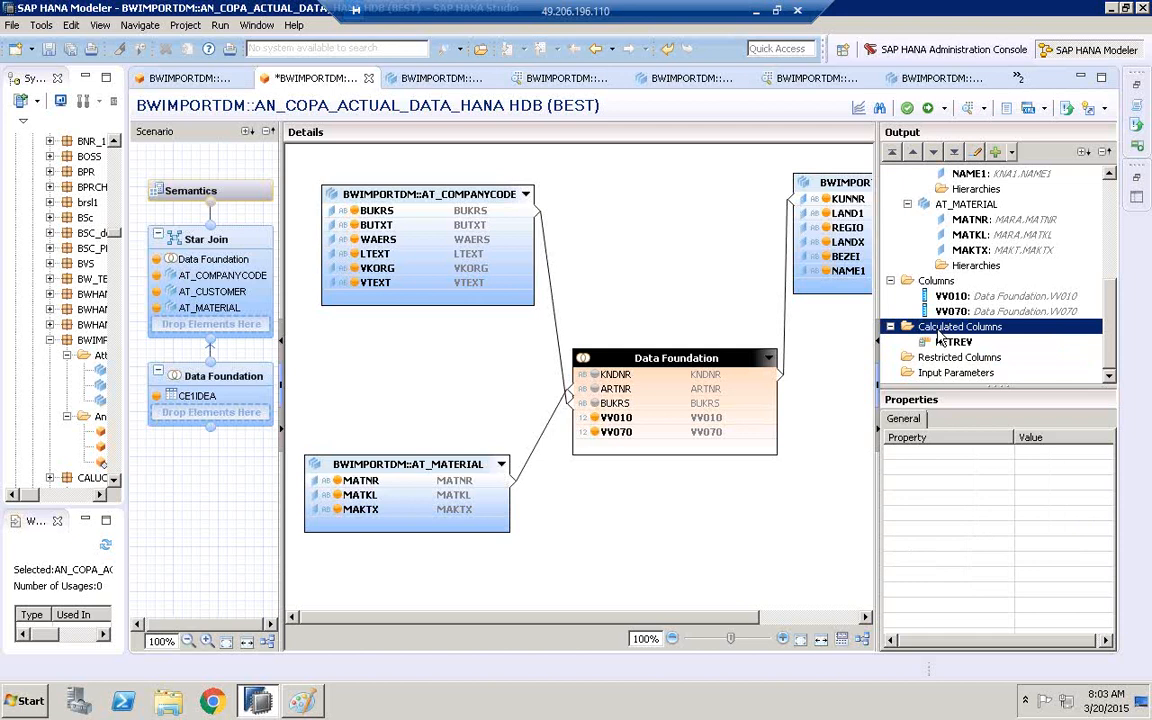
{"action": "left_click", "coordinate": [950, 358]}
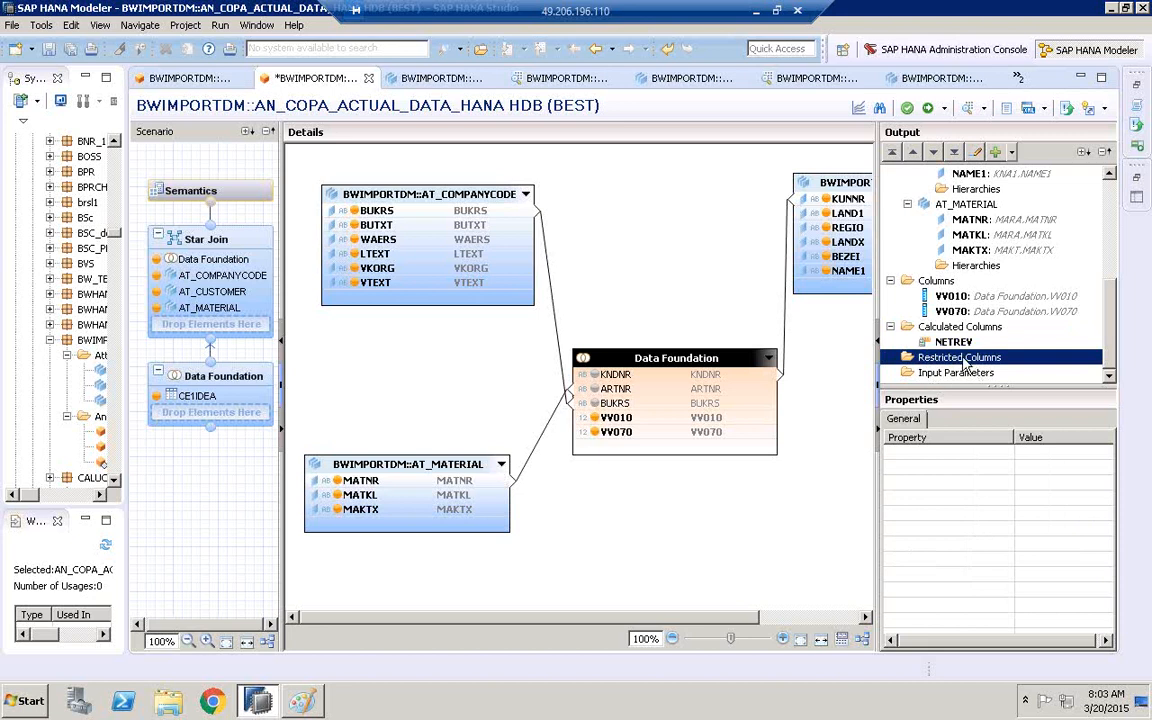
{"action": "right_click", "coordinate": [965, 362]}
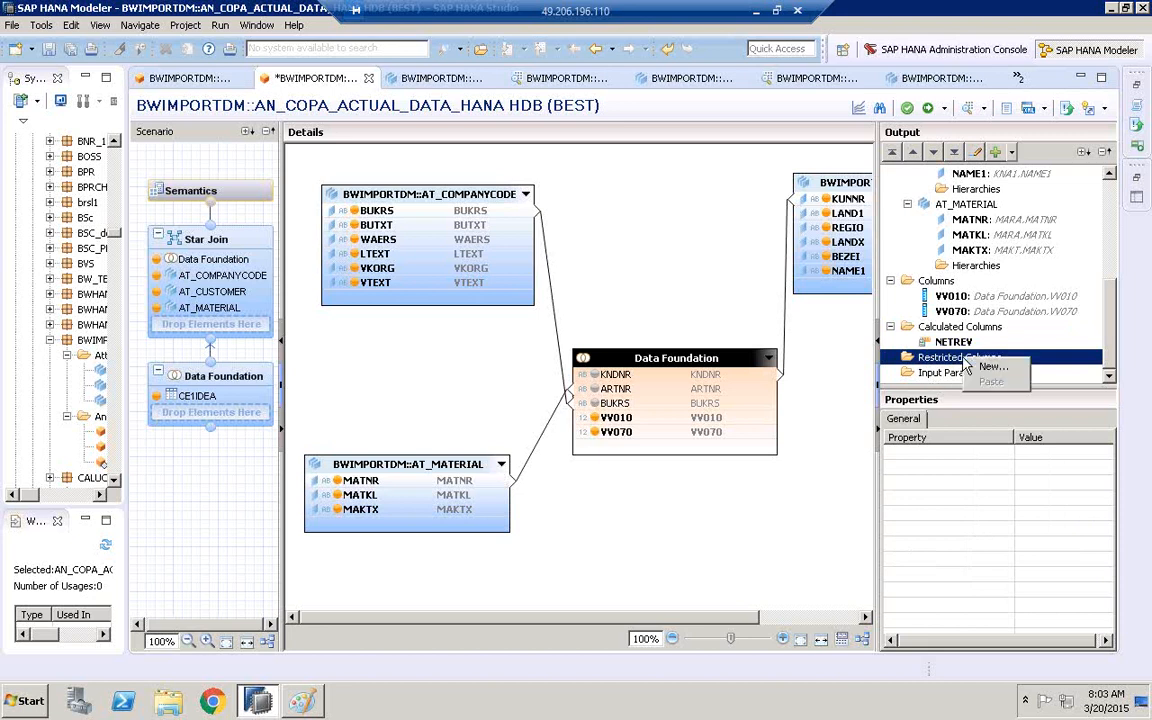
{"action": "left_click", "coordinate": [991, 367]}
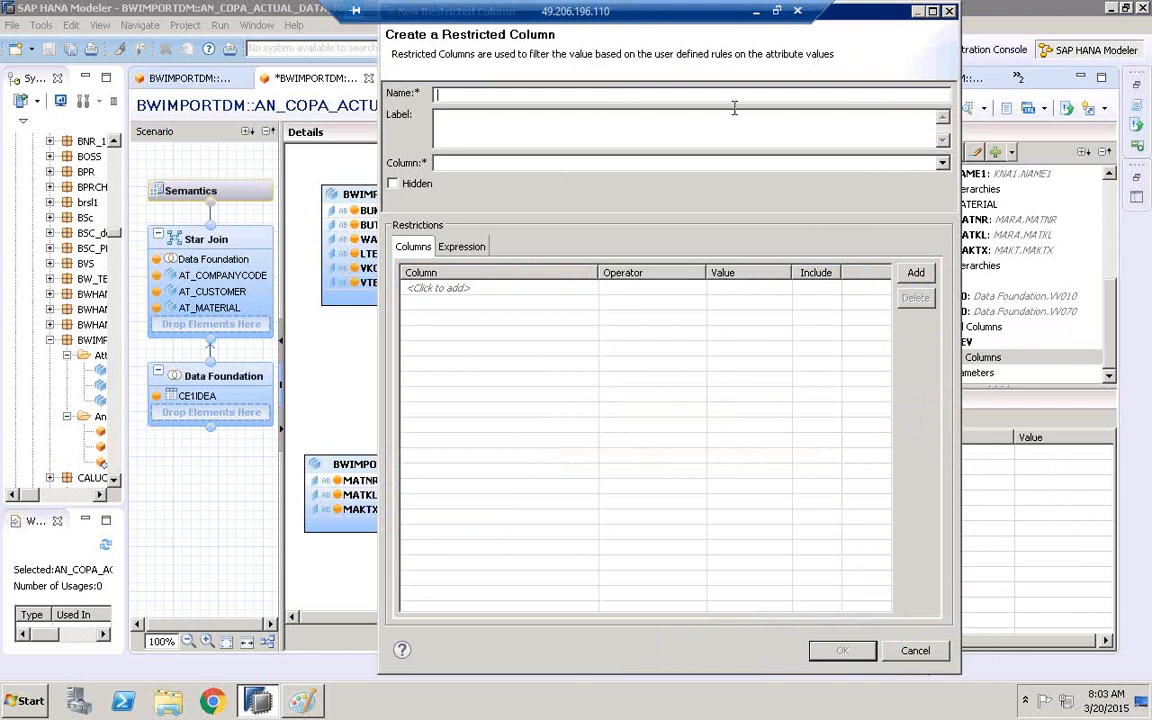
Switch to Paint and start a new blank drawing, discarding the changes to the current one.
{"action": "left_click", "coordinate": [316, 702]}
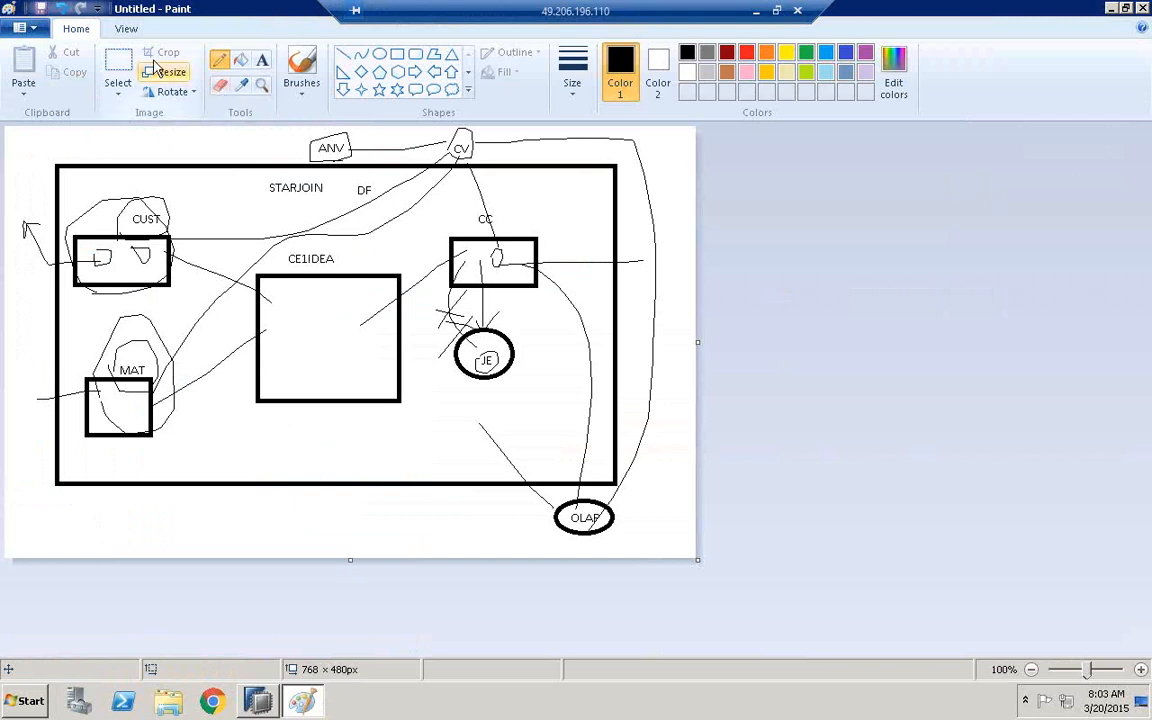
{"action": "left_click", "coordinate": [25, 28]}
{"action": "left_click", "coordinate": [42, 60]}
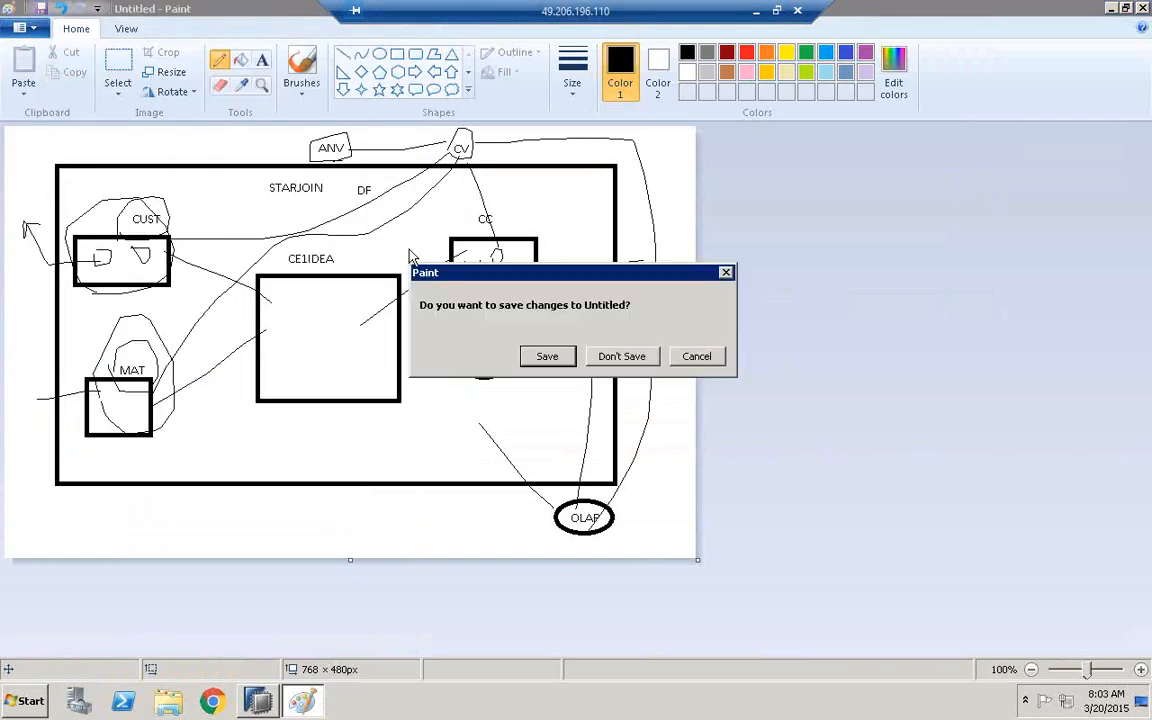
{"action": "left_click", "coordinate": [610, 358]}
Draw a tall rectangle about 90 × 190 px in the canvas's left part and label it "hc" just above.
{"action": "left_click", "coordinate": [398, 57]}
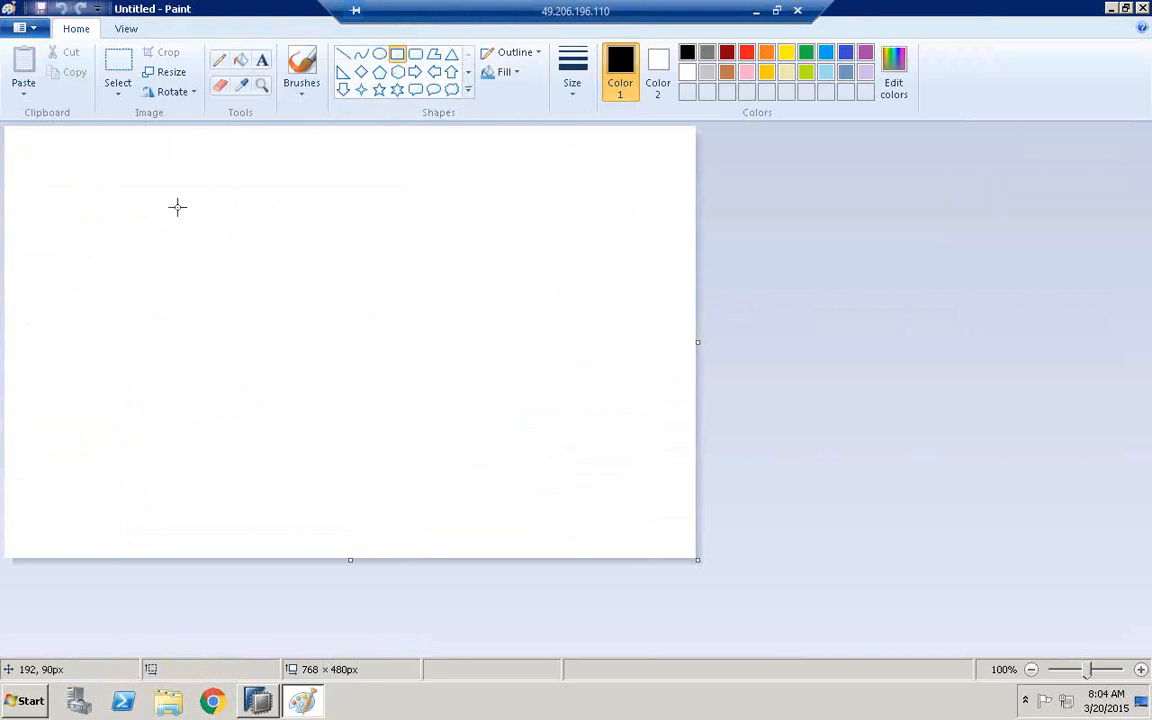
{"action": "left_click_drag", "start_coordinate": [59, 221], "coordinate": [141, 394]}
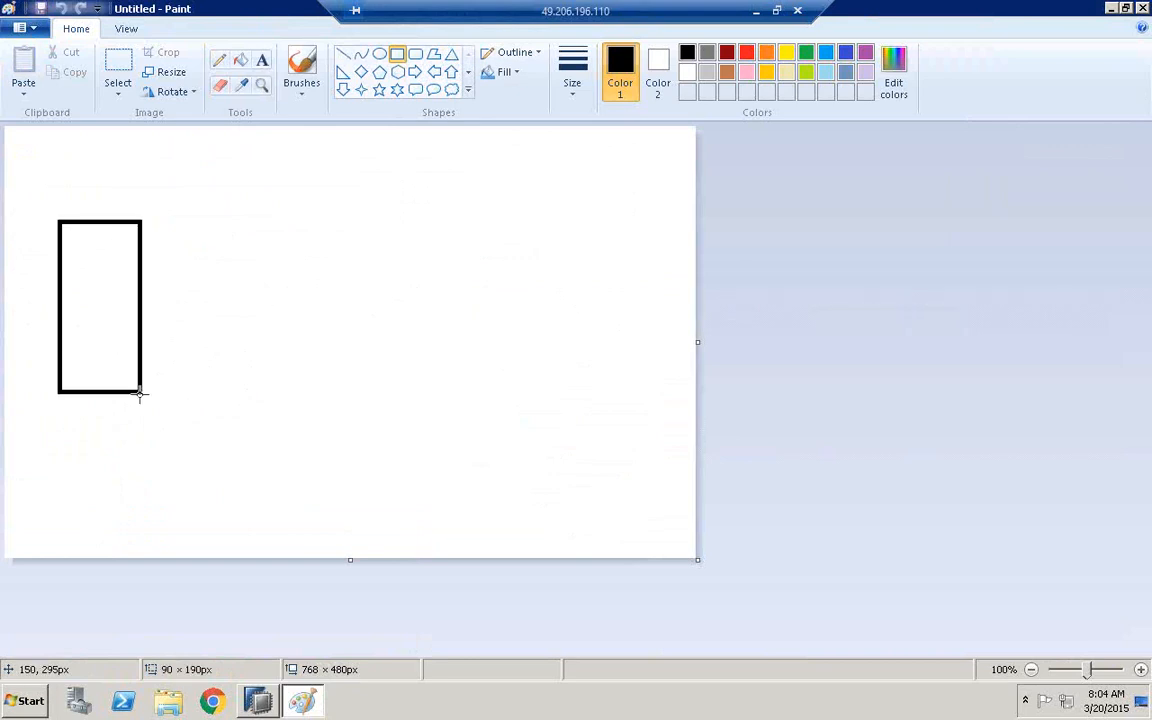
{"action": "left_click", "coordinate": [262, 61]}
{"action": "left_click", "coordinate": [75, 203]}
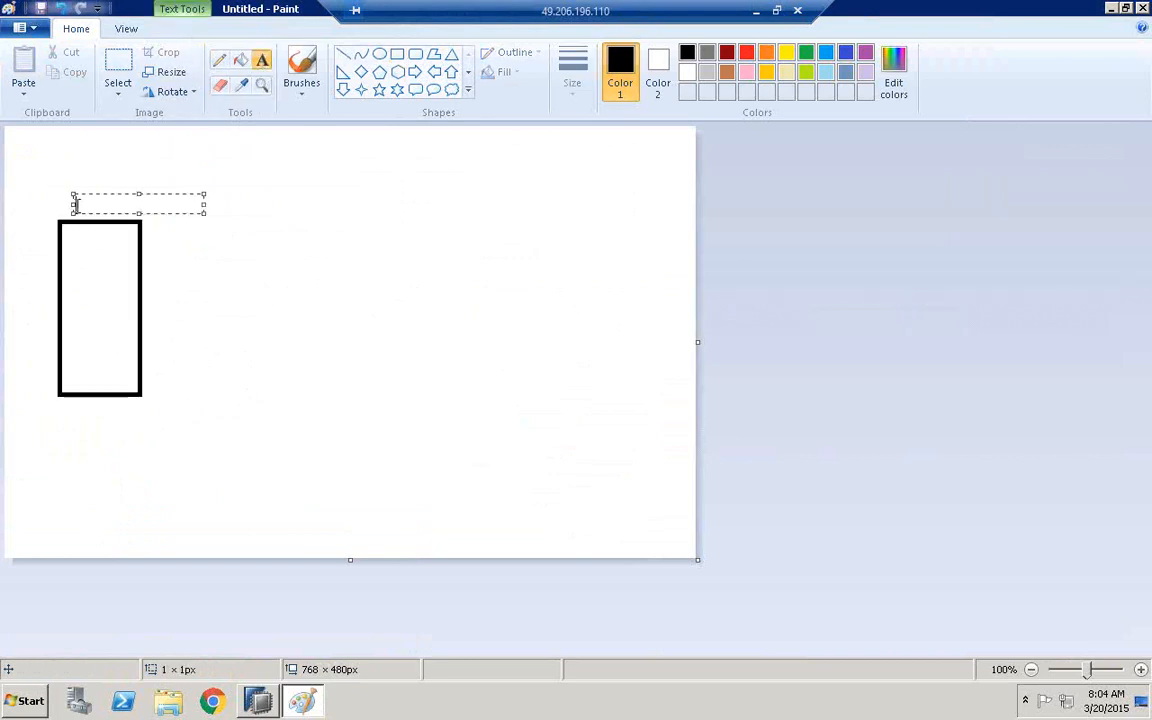
{"action": "type", "text": "haead"}
{"action": "key", "text": "BackSpace"}
{"action": "key", "text": "BackSpace"}
{"action": "key", "text": "BackSpace"}
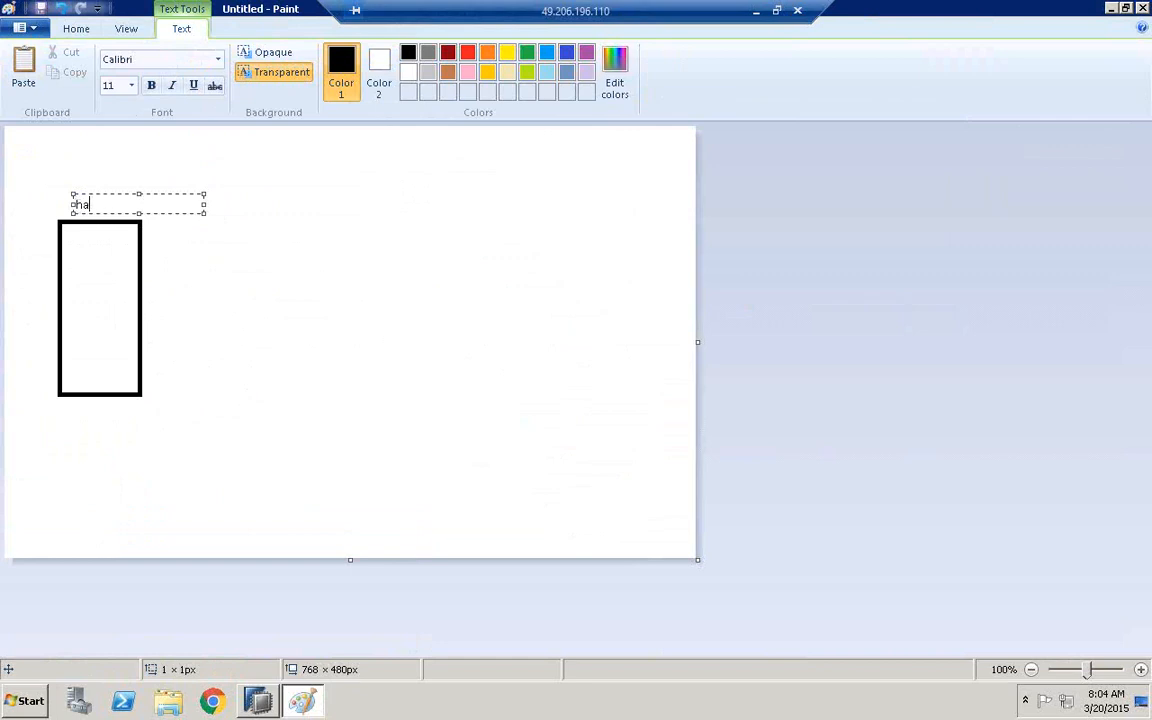
{"action": "key", "text": "BackSpace"}
{"action": "type", "text": "e"}
{"action": "left_click", "coordinate": [93, 167]}
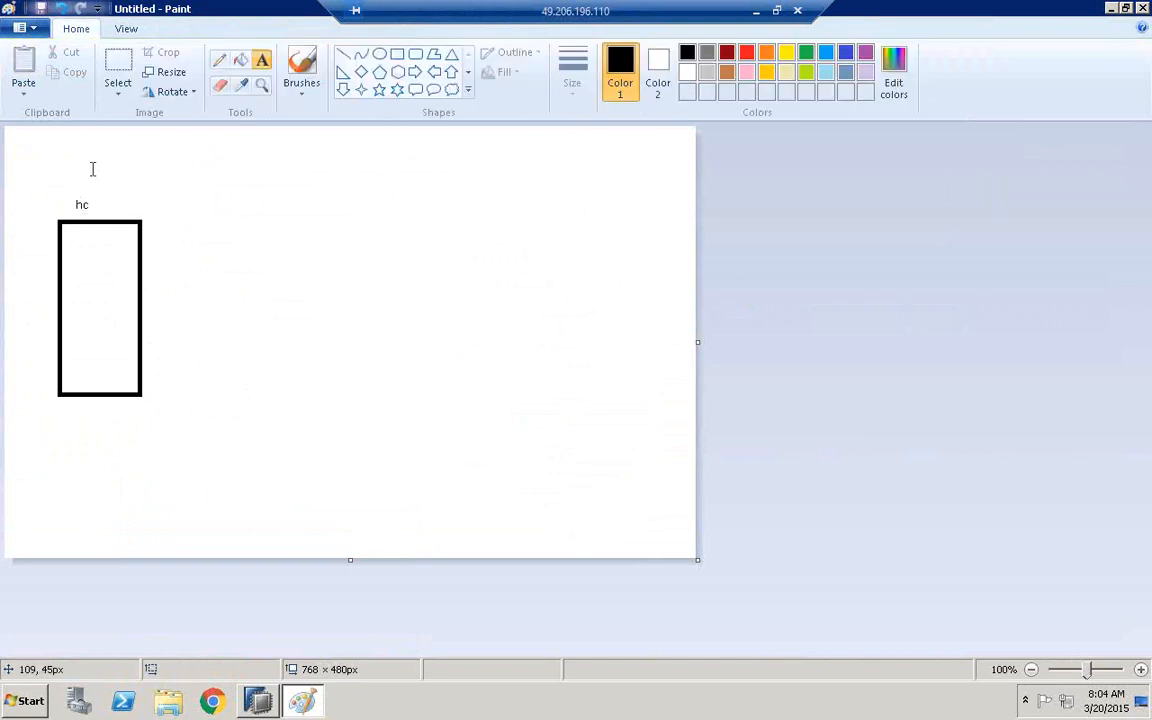
Add the text "count of att" above the "hc" label.
{"action": "left_click", "coordinate": [85, 170]}
{"action": "type", "text": "co"}
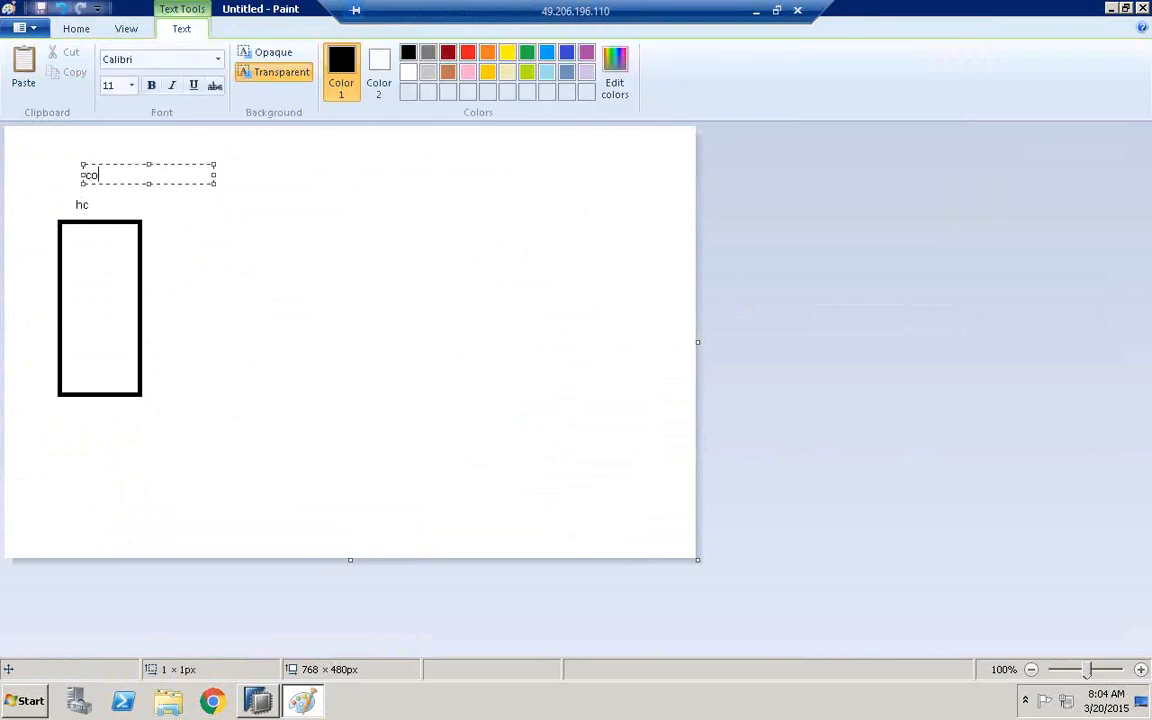
{"action": "type", "text": "unt of att"}
{"action": "left_click", "coordinate": [445, 226]}
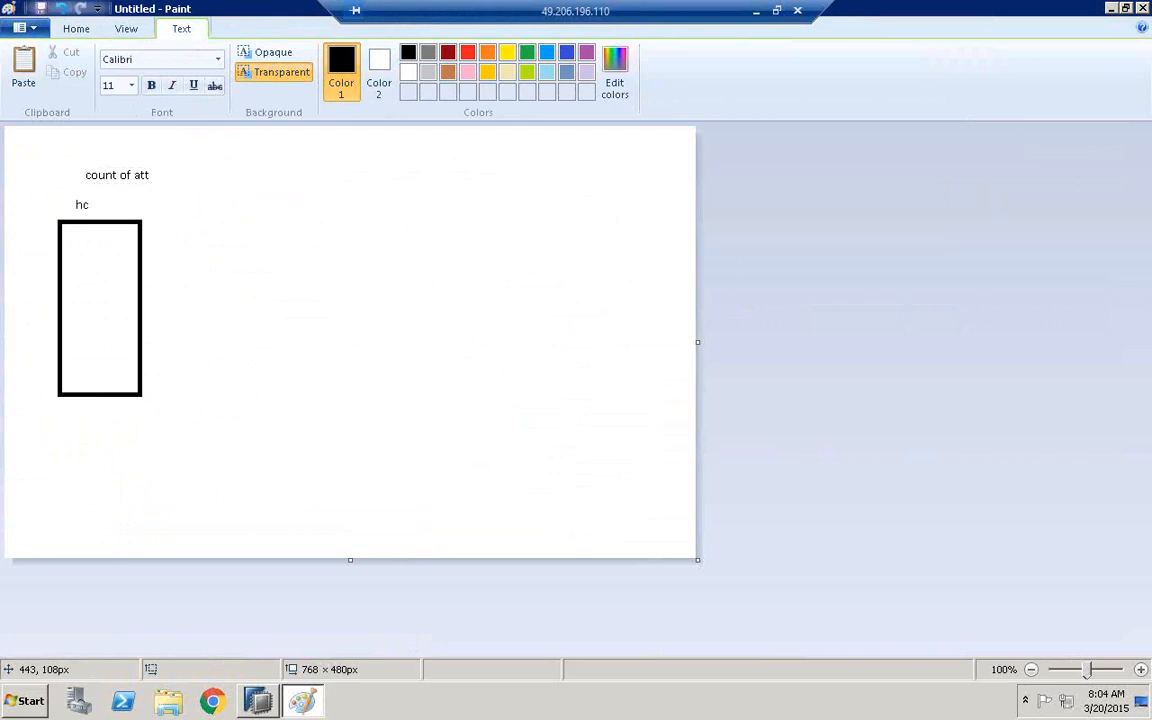
Add the text "PRE" and "ABT" on two lines in the canvas's right half, and pick the Pencil tool.
{"action": "left_click", "coordinate": [442, 226]}
{"action": "type", "text": "pre"}
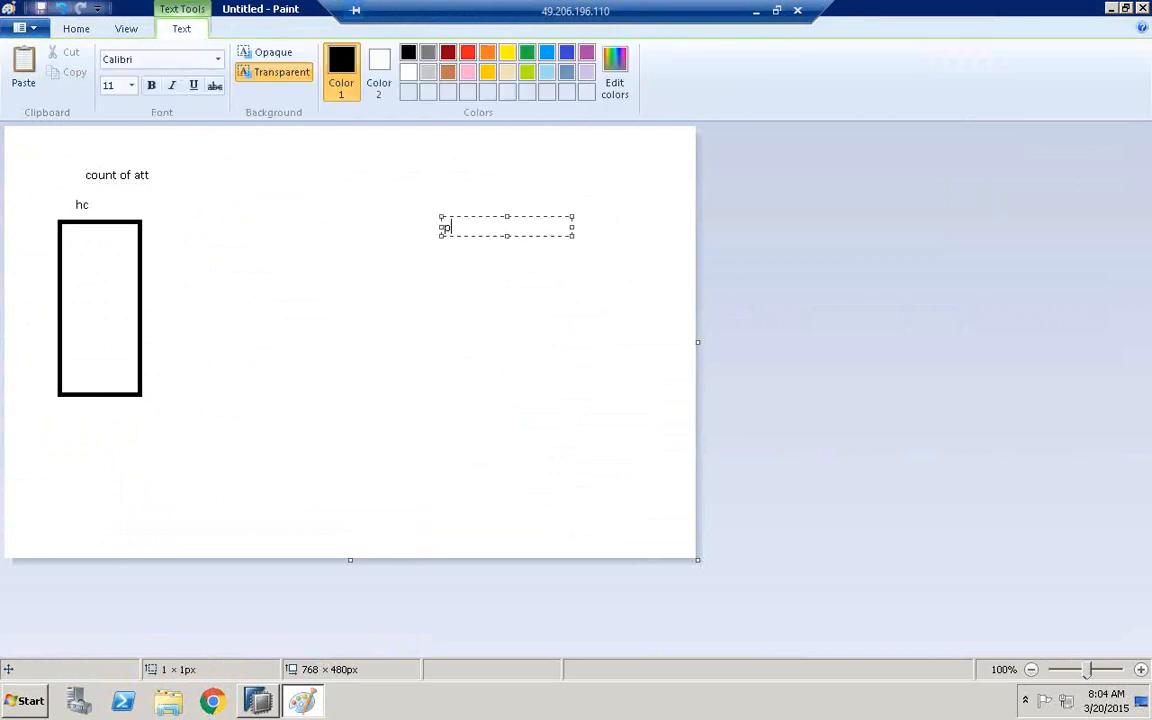
{"action": "key", "text": "BackSpace"}
{"action": "key", "text": "BackSpace"}
{"action": "key", "text": "BackSpace"}
{"action": "type", "text": "P"}
{"action": "key", "text": "Return"}
{"action": "type", "text": "ABT"}
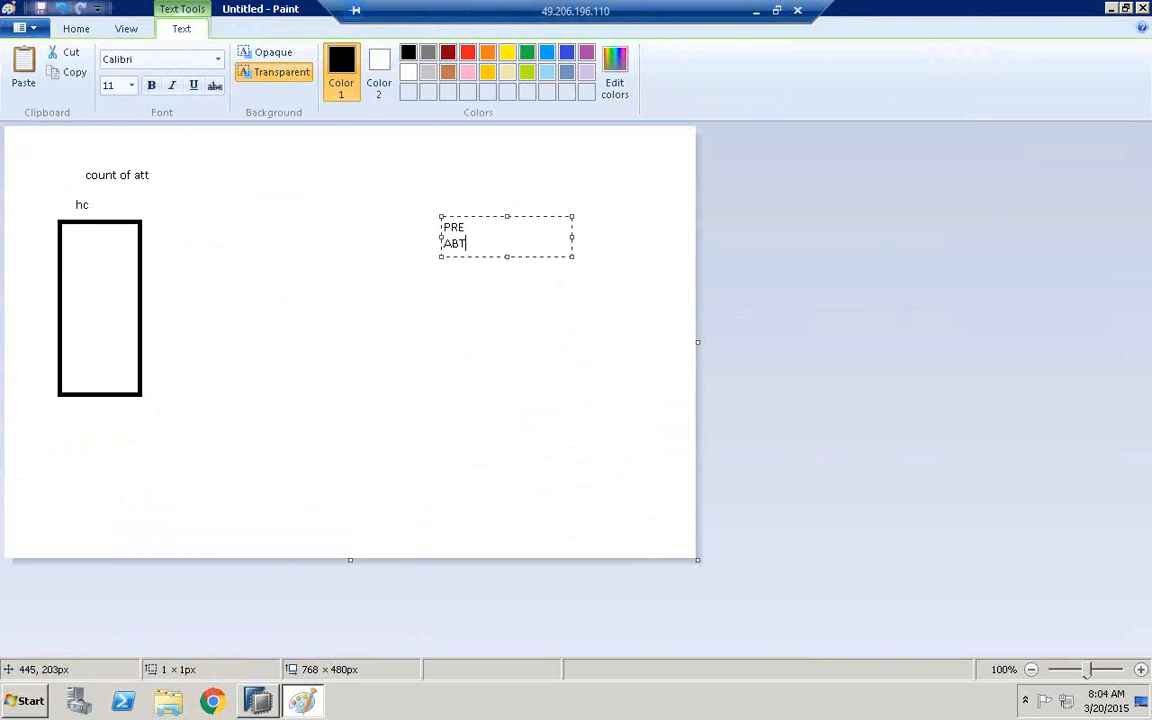
{"action": "left_click", "coordinate": [364, 293]}
{"action": "left_click", "coordinate": [220, 60]}
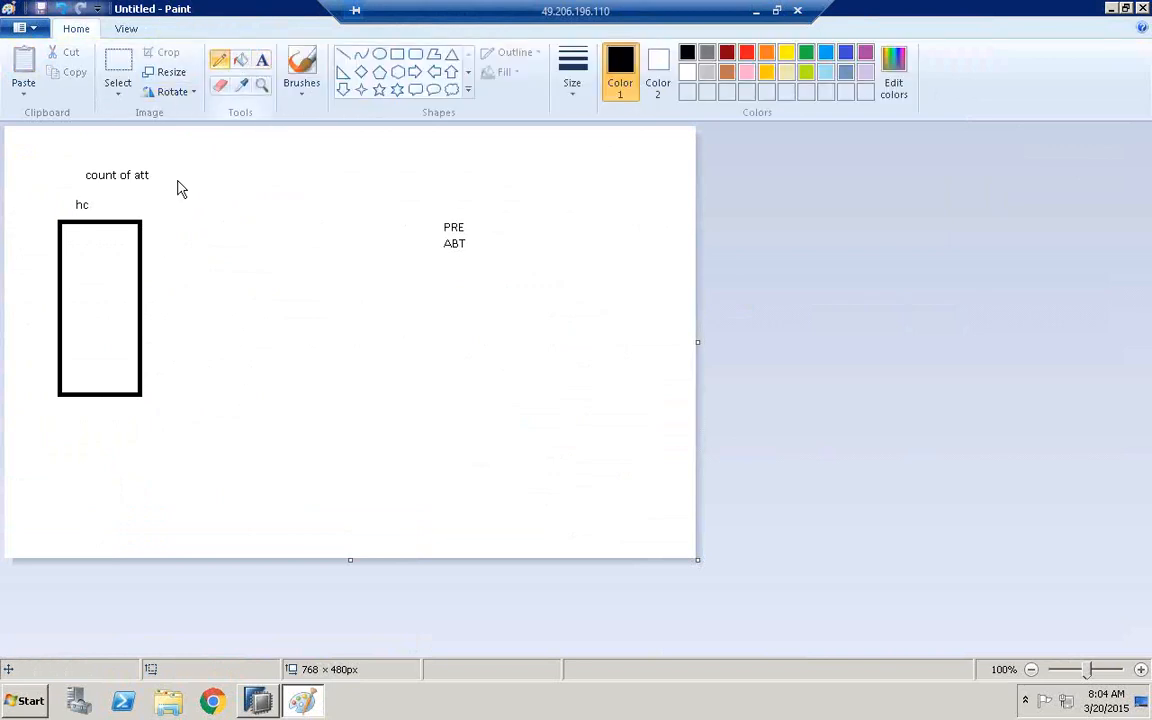
Draw two freehand pencil lines from the "count of att" text, one to "PRE" and one to just below "ABT".
{"action": "left_click_drag", "start_coordinate": [145, 186], "coordinate": [432, 221]}
{"action": "left_click_drag", "start_coordinate": [148, 190], "coordinate": [418, 254]}
Add the text "20", "15", a blank line and "5" as stacked lines in the canvas's upper-right area.
{"action": "left_click", "coordinate": [261, 60]}
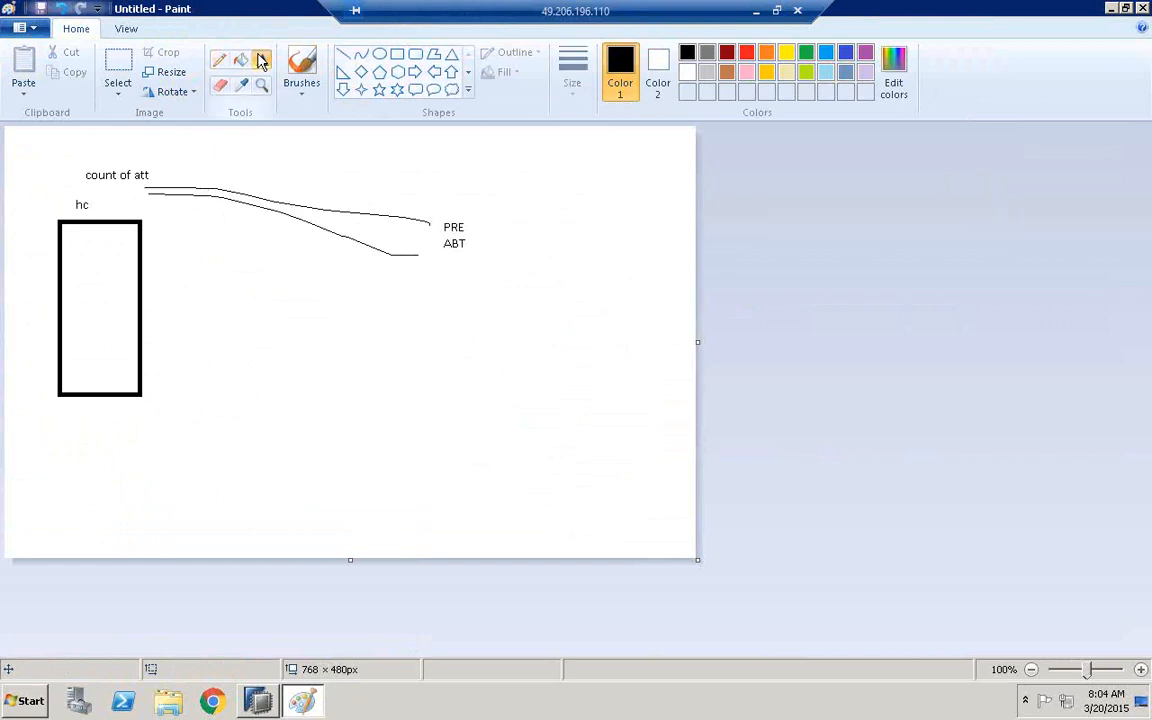
{"action": "left_click", "coordinate": [567, 159]}
{"action": "type", "text": "20"}
{"action": "key", "text": "Return"}
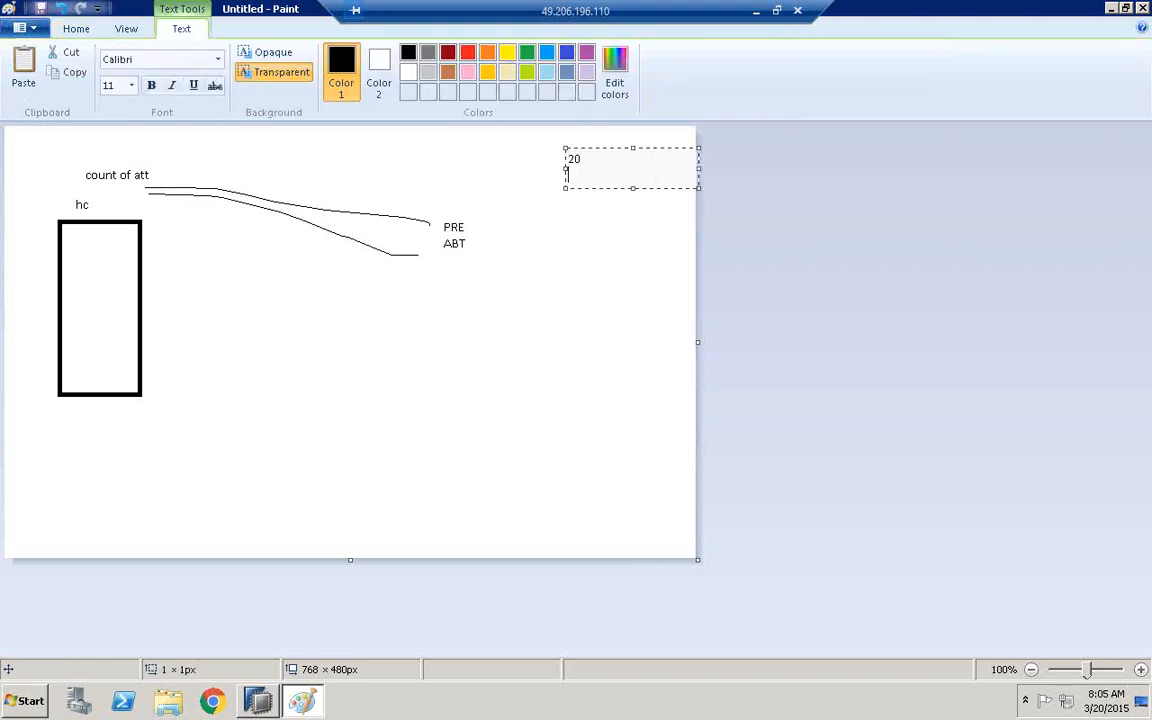
{"action": "type", "text": "15"}
{"action": "key", "text": "Return"}
{"action": "key", "text": "Return"}
{"action": "type", "text": "5"}
{"action": "left_click", "coordinate": [580, 307]}
{"action": "left_click", "coordinate": [580, 307]}
{"action": "left_click", "coordinate": [552, 242]}
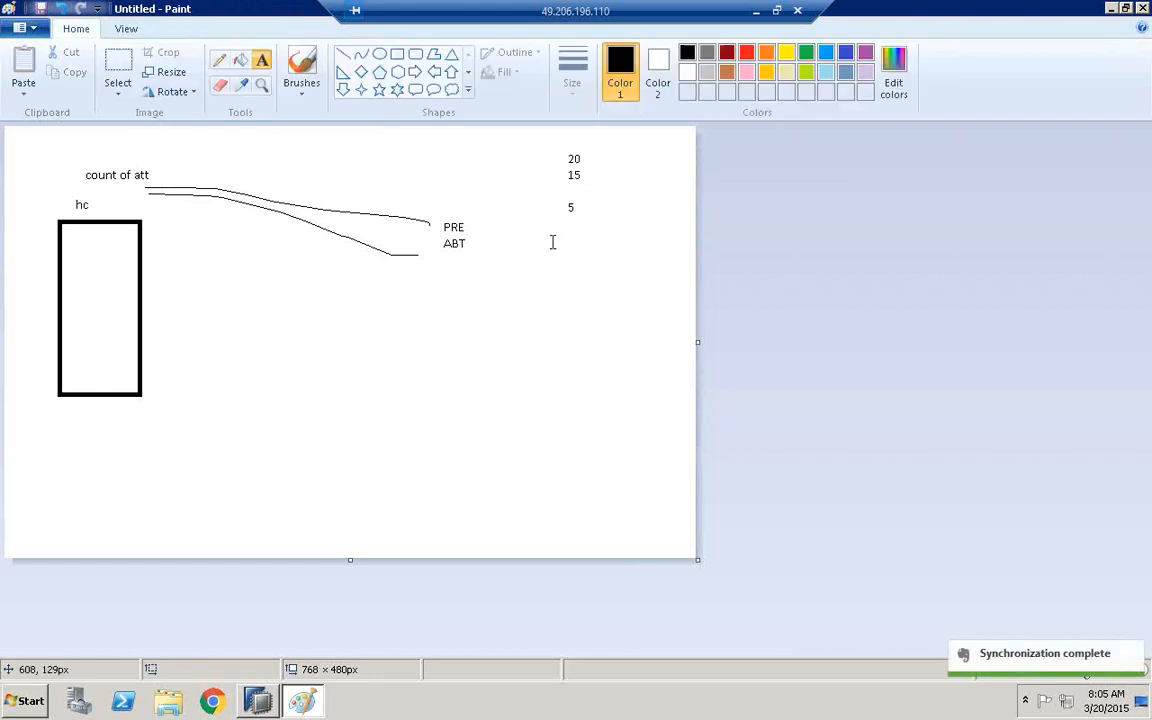
Circle the "hc" label with the Pencil and draw freehand lines connecting it to "PRE" and "ABT".
{"action": "left_click", "coordinate": [219, 60]}
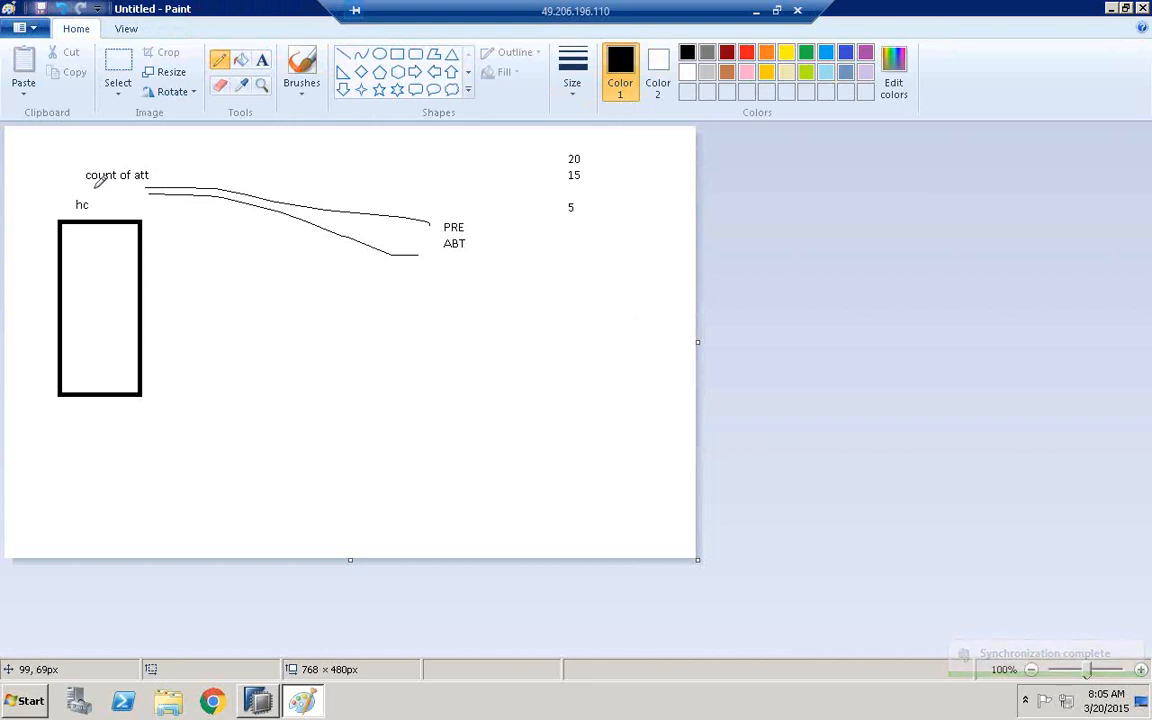
{"action": "mouse_move", "coordinate": [66, 207]}
{"action": "left_mouse_down"}
{"action": "mouse_move", "coordinate": [80, 193]}
{"action": "mouse_move", "coordinate": [90, 205]}
{"action": "mouse_move", "coordinate": [78, 216]}
{"action": "mouse_move", "coordinate": [71, 205]}
{"action": "mouse_move", "coordinate": [85, 140]}
{"action": "mouse_move", "coordinate": [297, 147]}
{"action": "mouse_move", "coordinate": [365, 160]}
{"action": "mouse_move", "coordinate": [446, 220]}
{"action": "left_mouse_up"}
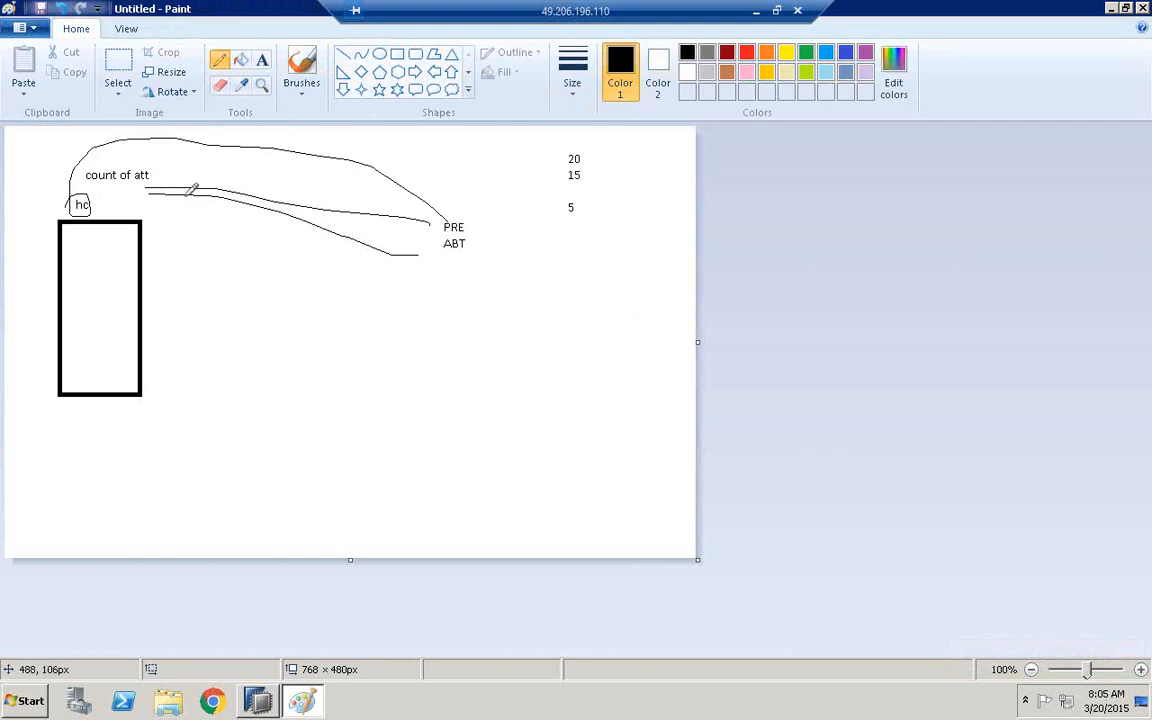
{"action": "mouse_move", "coordinate": [97, 204]}
{"action": "left_mouse_down"}
{"action": "mouse_move", "coordinate": [407, 246]}
{"action": "mouse_move", "coordinate": [372, 245]}
{"action": "left_mouse_up"}
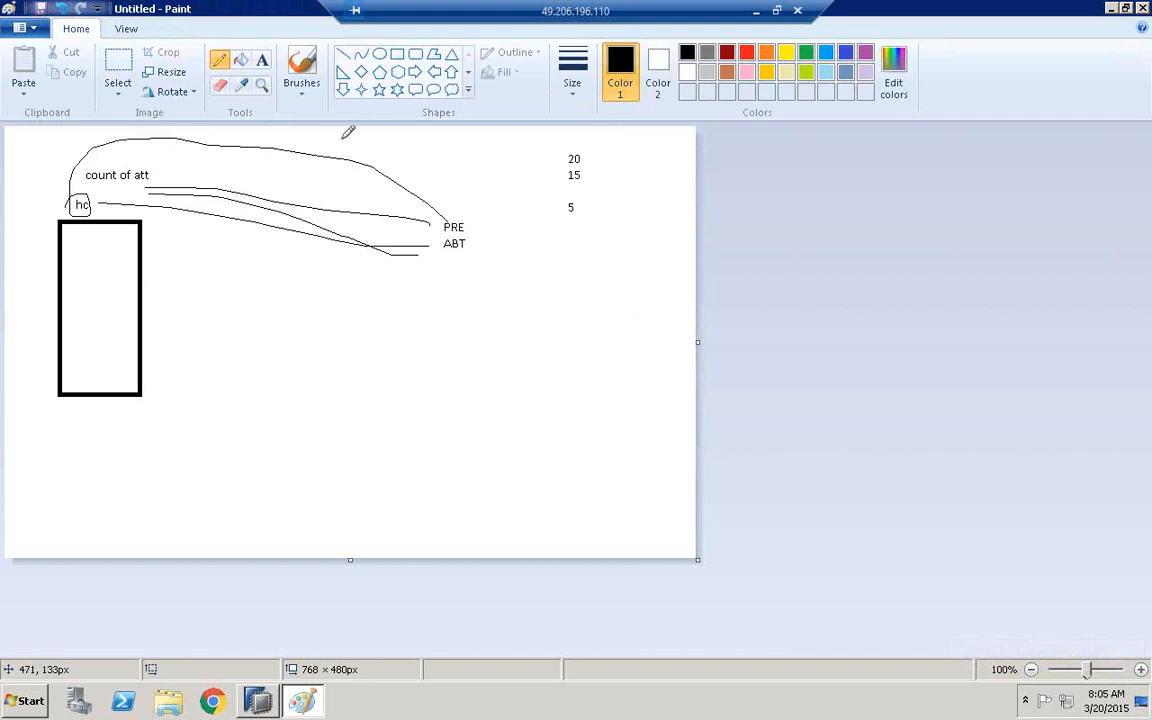
Add the text "15" beside "PRE", "5" beside "ABT" and "20" a little below them.
{"action": "left_click", "coordinate": [262, 59]}
{"action": "left_click", "coordinate": [483, 226]}
{"action": "type", "text": "15"}
{"action": "left_click", "coordinate": [490, 244]}
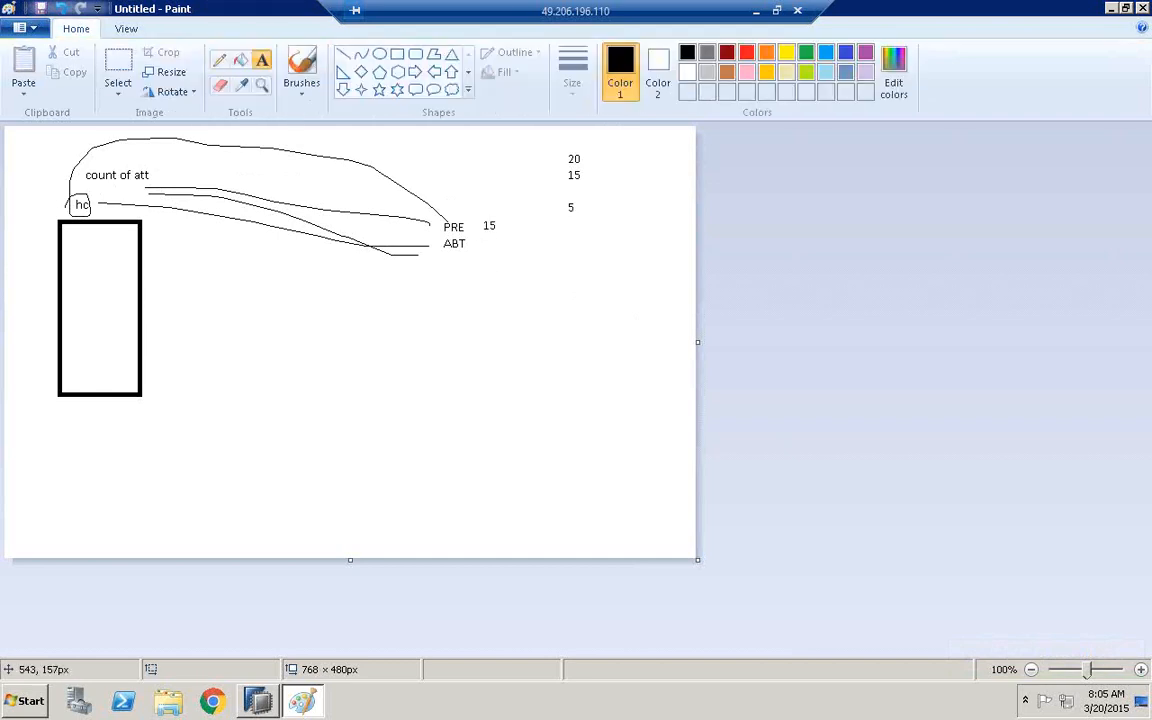
{"action": "left_click", "coordinate": [490, 244]}
{"action": "type", "text": "5"}
{"action": "left_click", "coordinate": [486, 284]}
{"action": "left_click", "coordinate": [486, 284]}
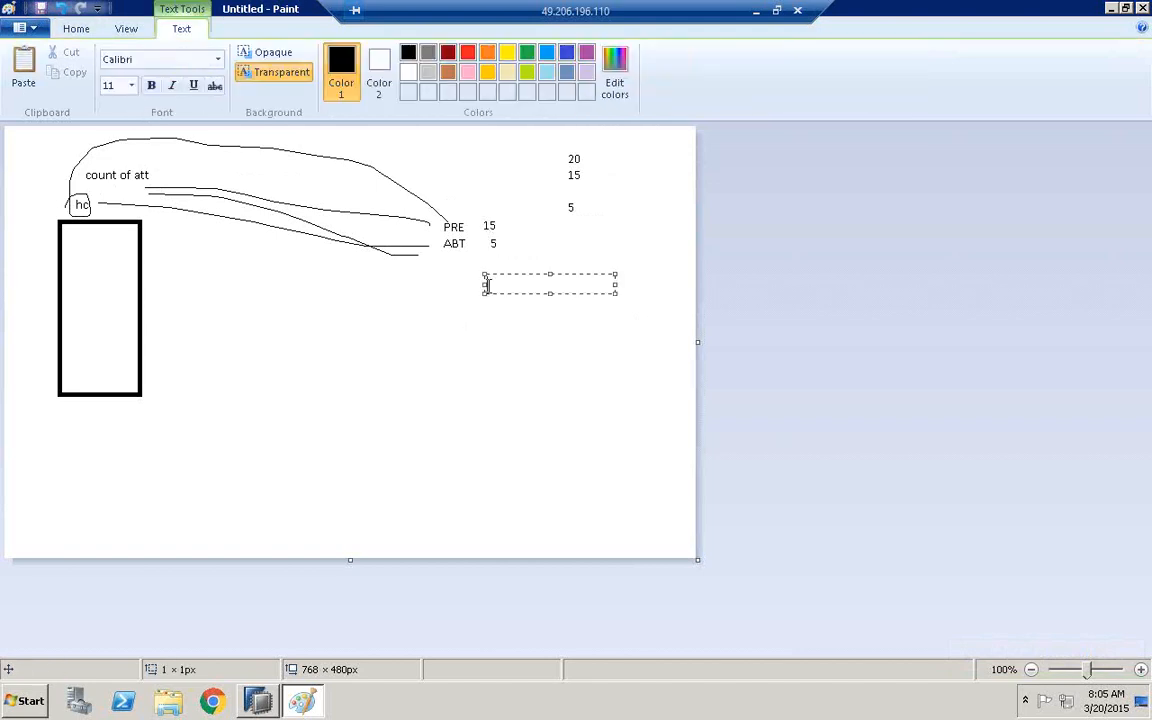
{"action": "type", "text": "20"}
{"action": "left_click", "coordinate": [437, 312]}
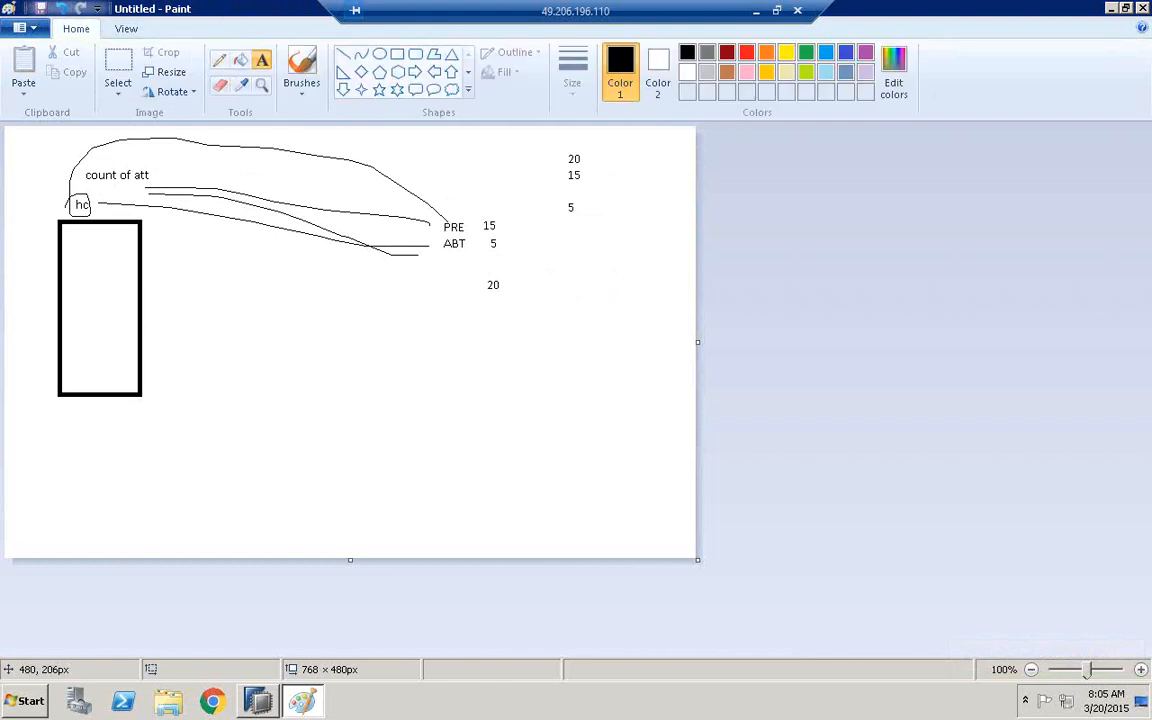
{"action": "left_click", "coordinate": [265, 701]}
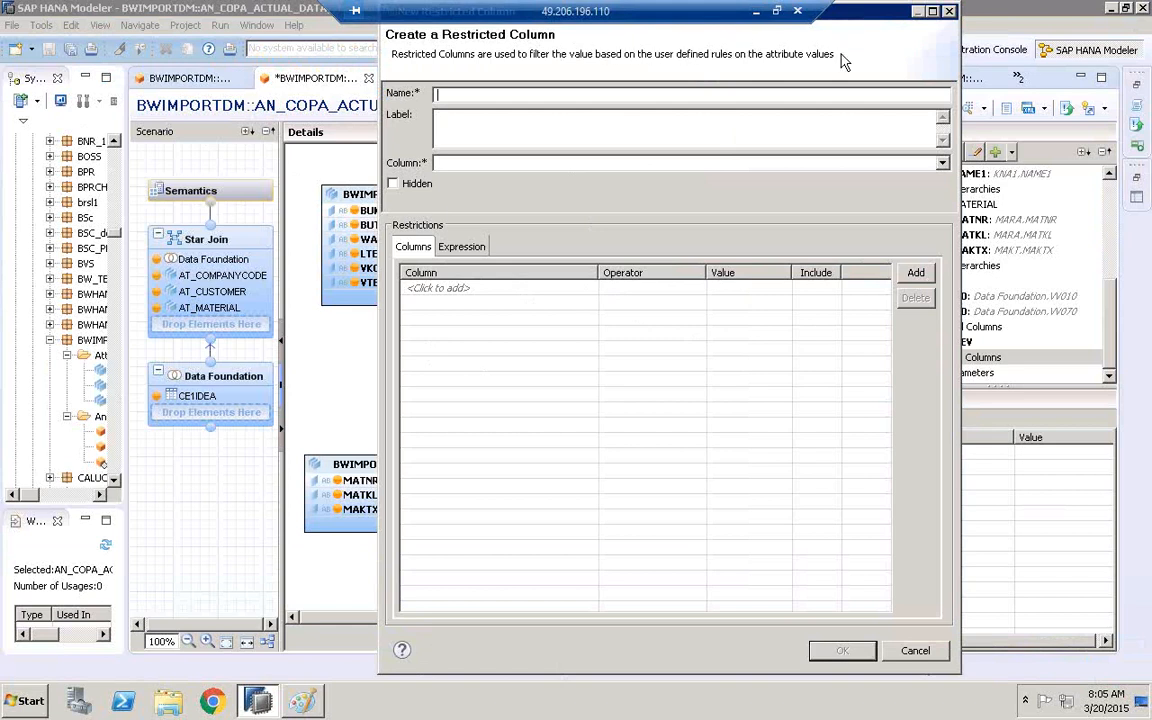
{"action": "left_click", "coordinate": [303, 700]}
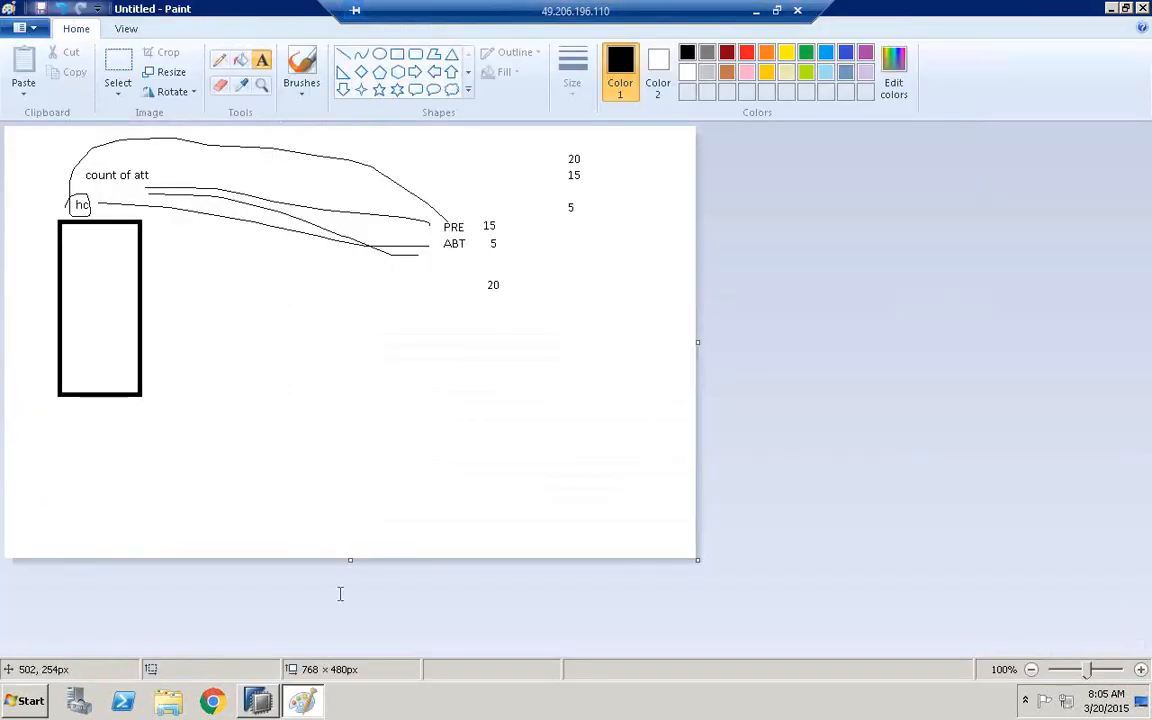
Pencil short strokes beside "PRE" and "ABT", and draw another curved line from "hc" to "PRE".
{"action": "left_click", "coordinate": [220, 60]}
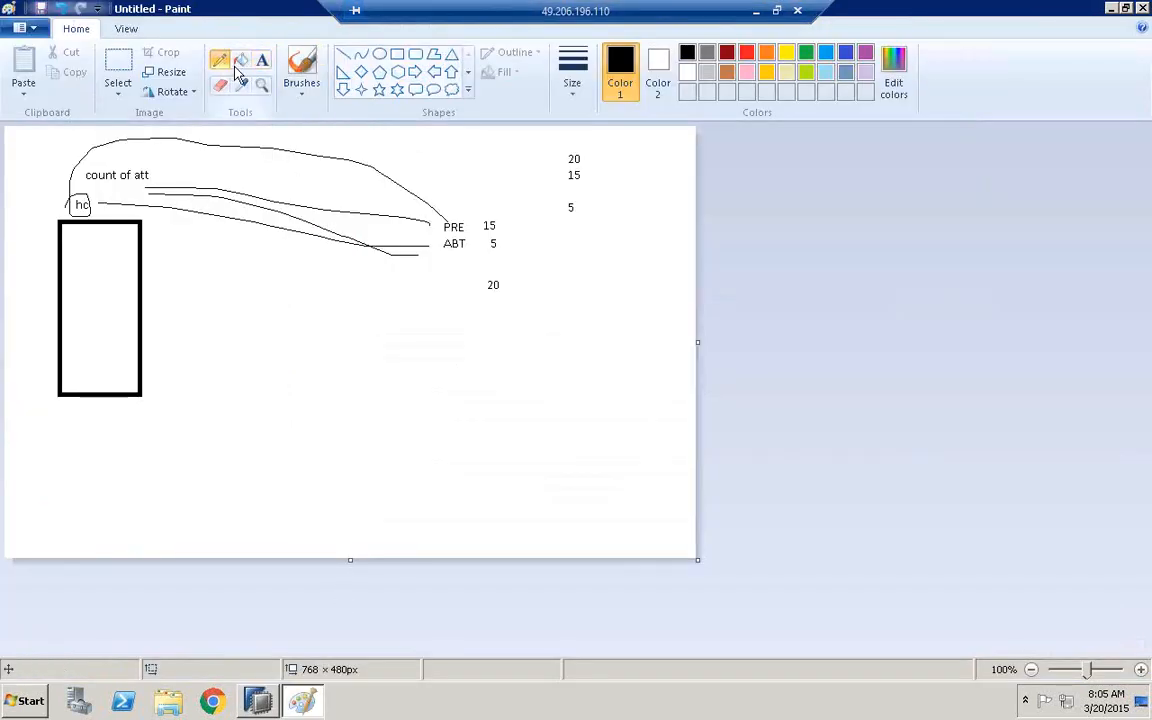
{"action": "left_click_drag", "start_coordinate": [458, 200], "coordinate": [446, 220]}
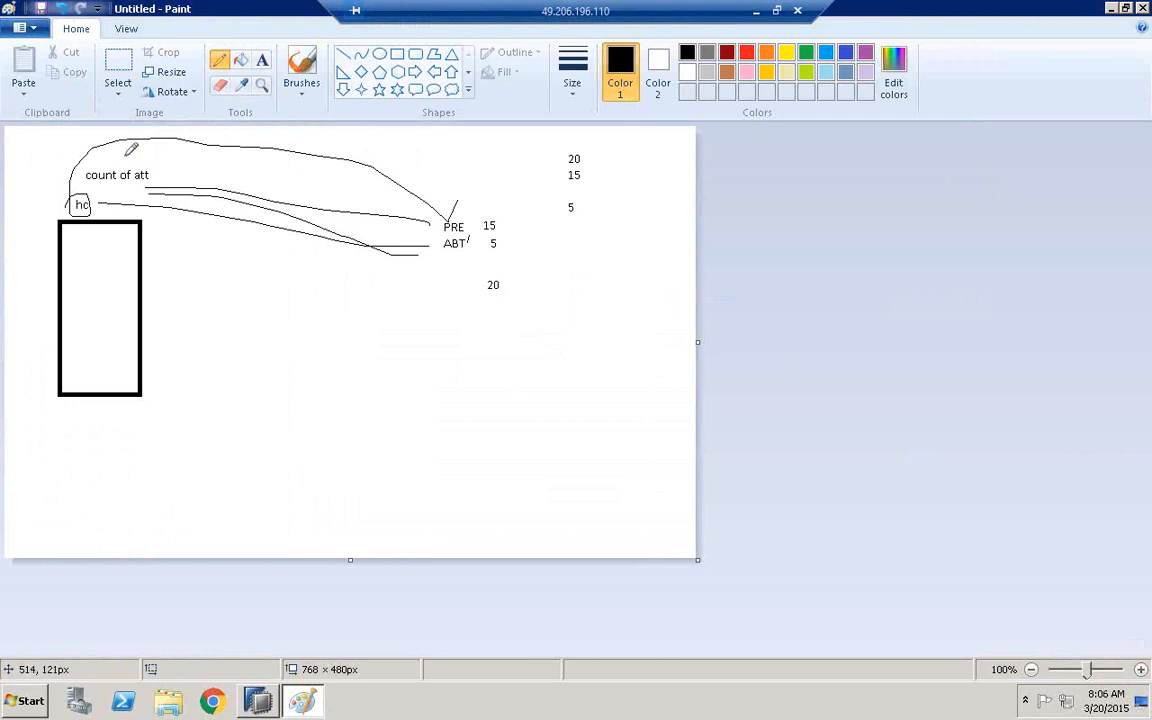
{"action": "mouse_move", "coordinate": [99, 204]}
{"action": "left_mouse_down"}
{"action": "mouse_move", "coordinate": [239, 235]}
{"action": "mouse_move", "coordinate": [430, 228]}
{"action": "left_mouse_up"}
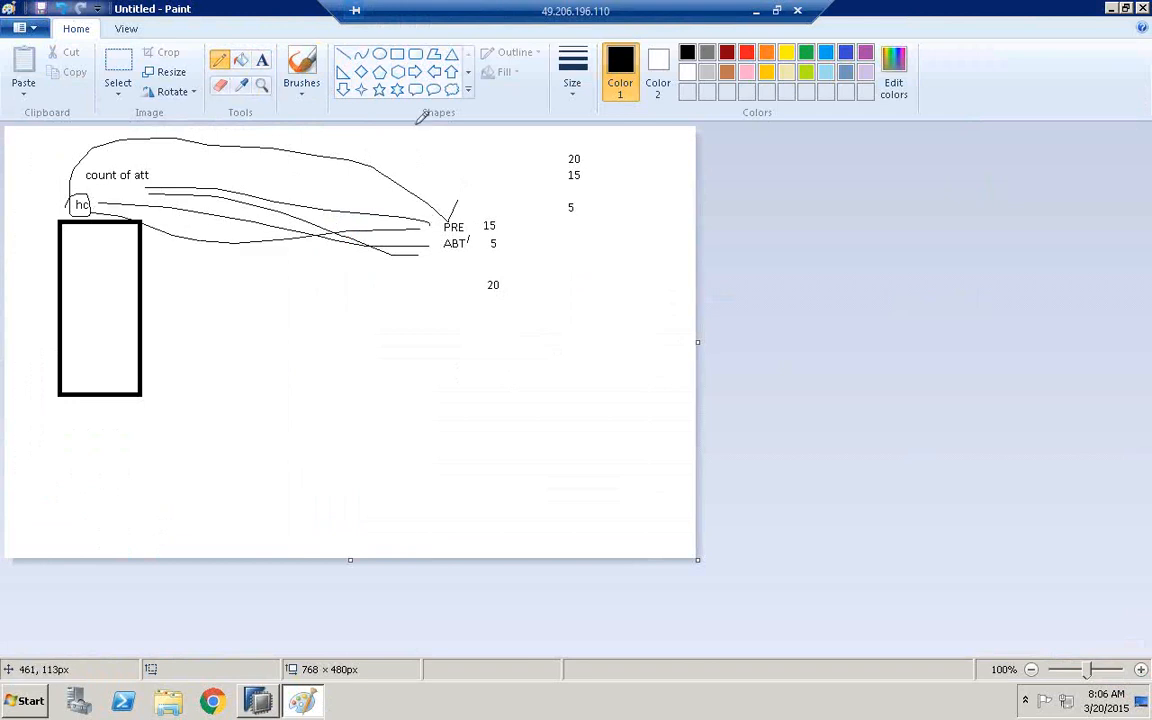
Draw two tall narrow rectangles side by side in the canvas's lower middle, about 48 × 200 px and 31 × 214 px.
{"action": "left_click", "coordinate": [397, 53]}
{"action": "left_click_drag", "start_coordinate": [269, 324], "coordinate": [314, 505]}
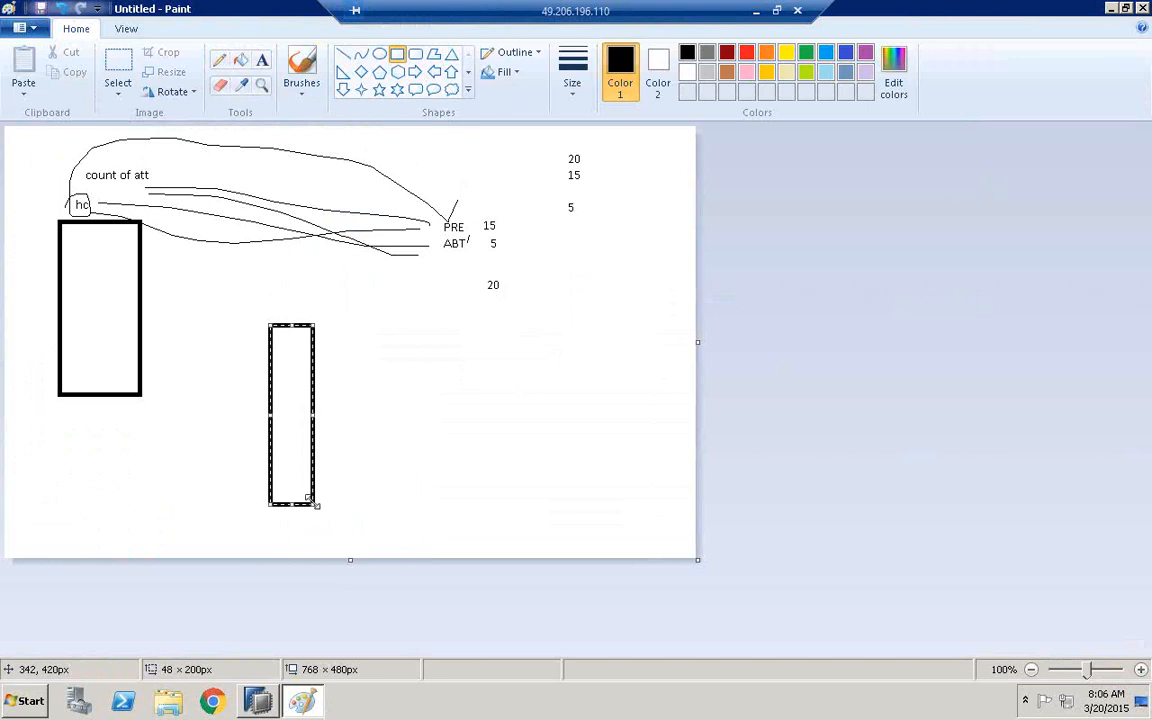
{"action": "left_click_drag", "start_coordinate": [356, 319], "coordinate": [384, 512]}
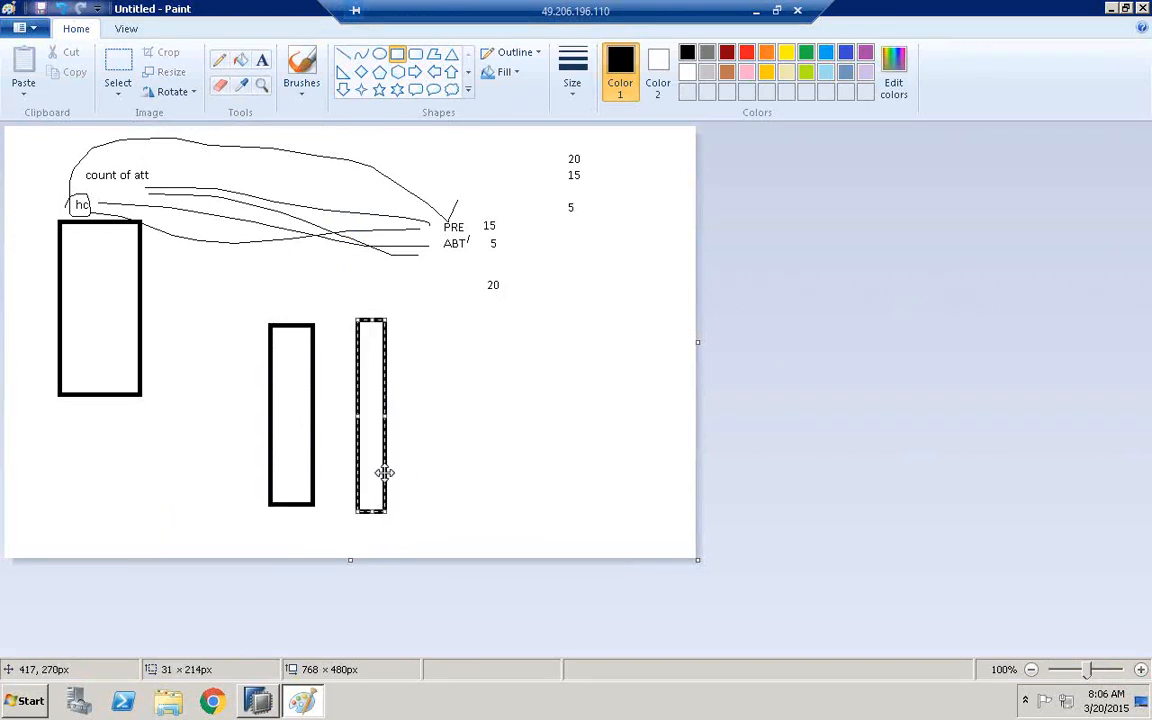
Label the two narrow rectangles "HC - PR" and "HC - AB", and add the text "MOR HANA" between the hc box and them.
{"action": "left_click", "coordinate": [261, 62]}
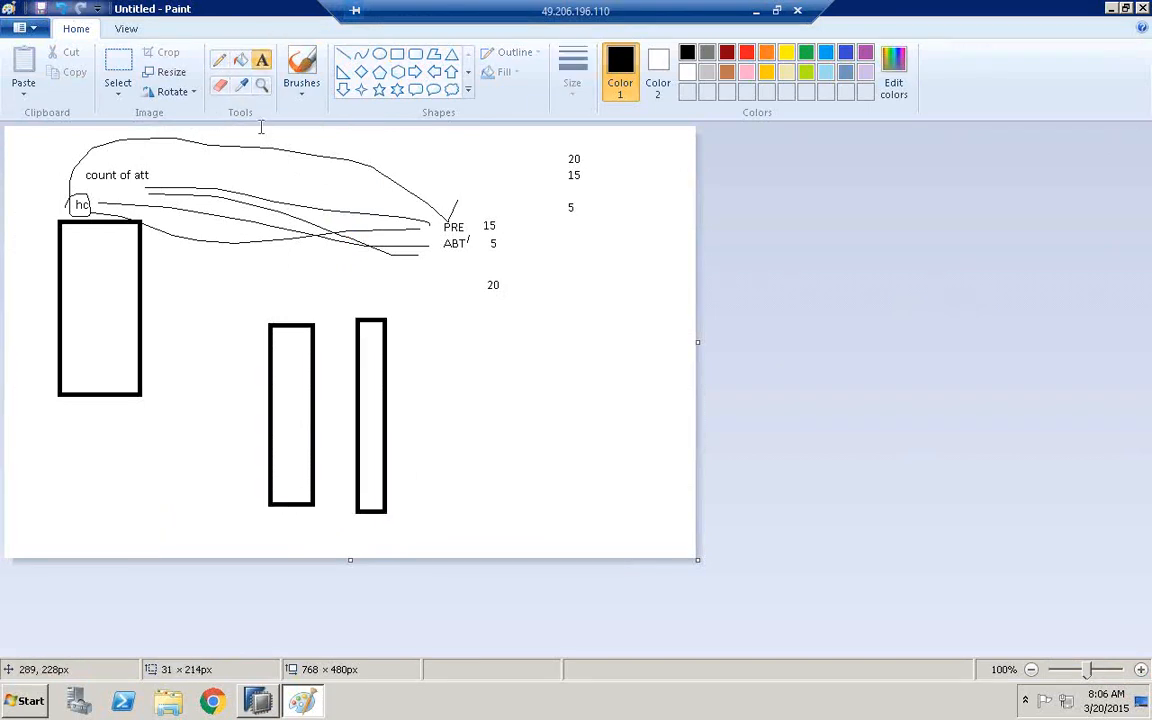
{"action": "left_click", "coordinate": [279, 304]}
{"action": "type", "text": "H"}
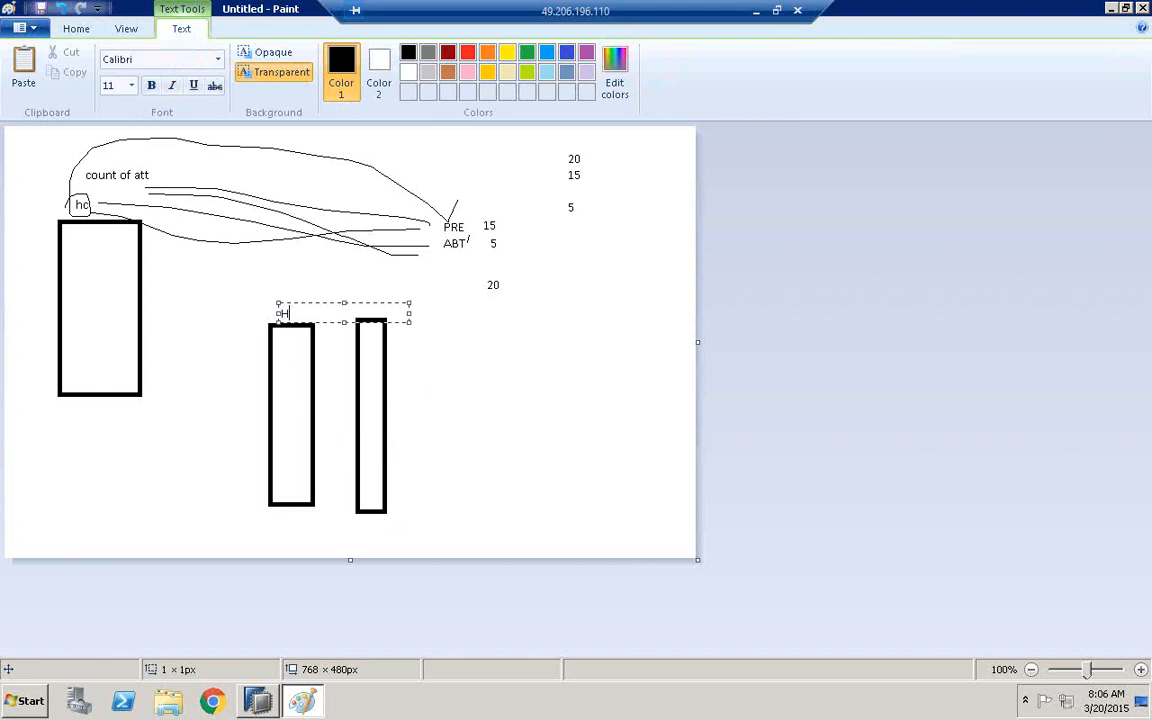
{"action": "type", "text": "C - PR"}
{"action": "left_click", "coordinate": [362, 296]}
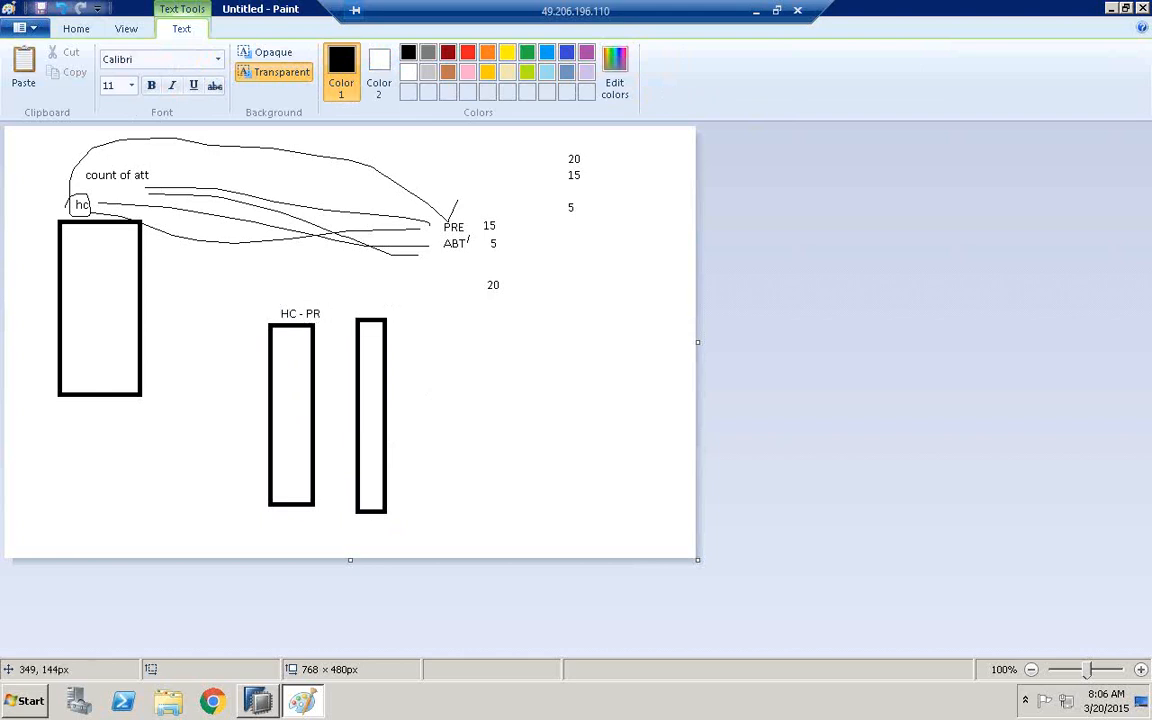
{"action": "left_click", "coordinate": [362, 296]}
{"action": "type", "text": "HC - AB"}
{"action": "left_click", "coordinate": [434, 414]}
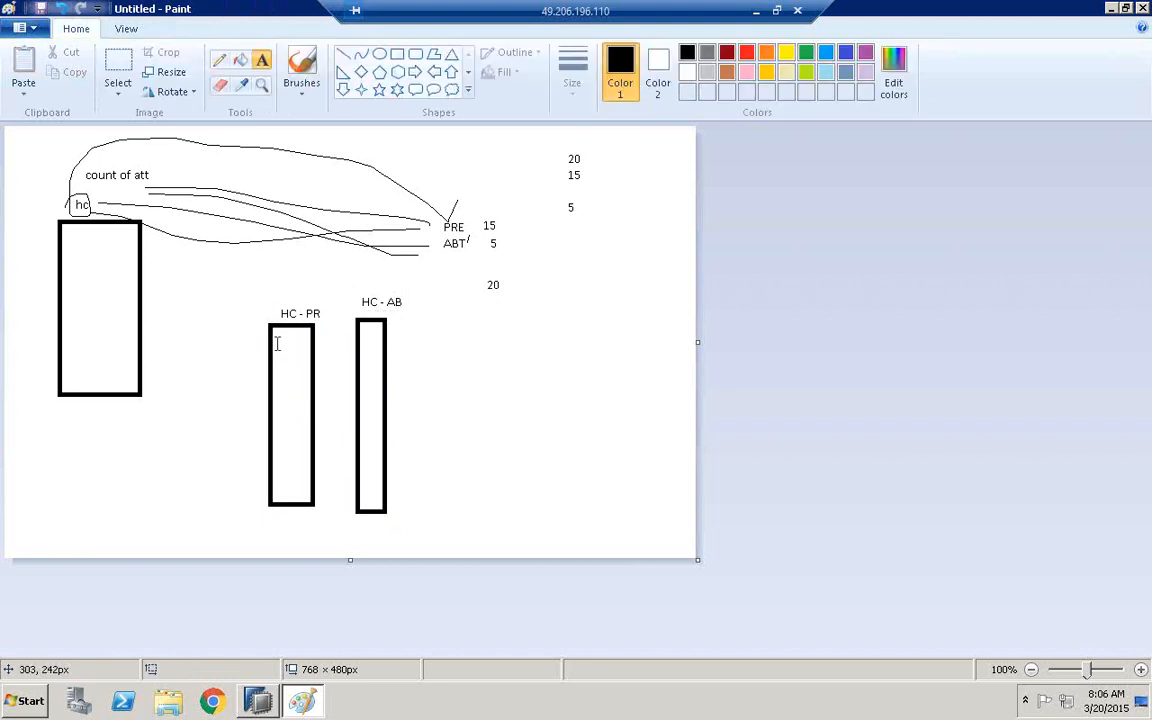
{"action": "left_click", "coordinate": [177, 341]}
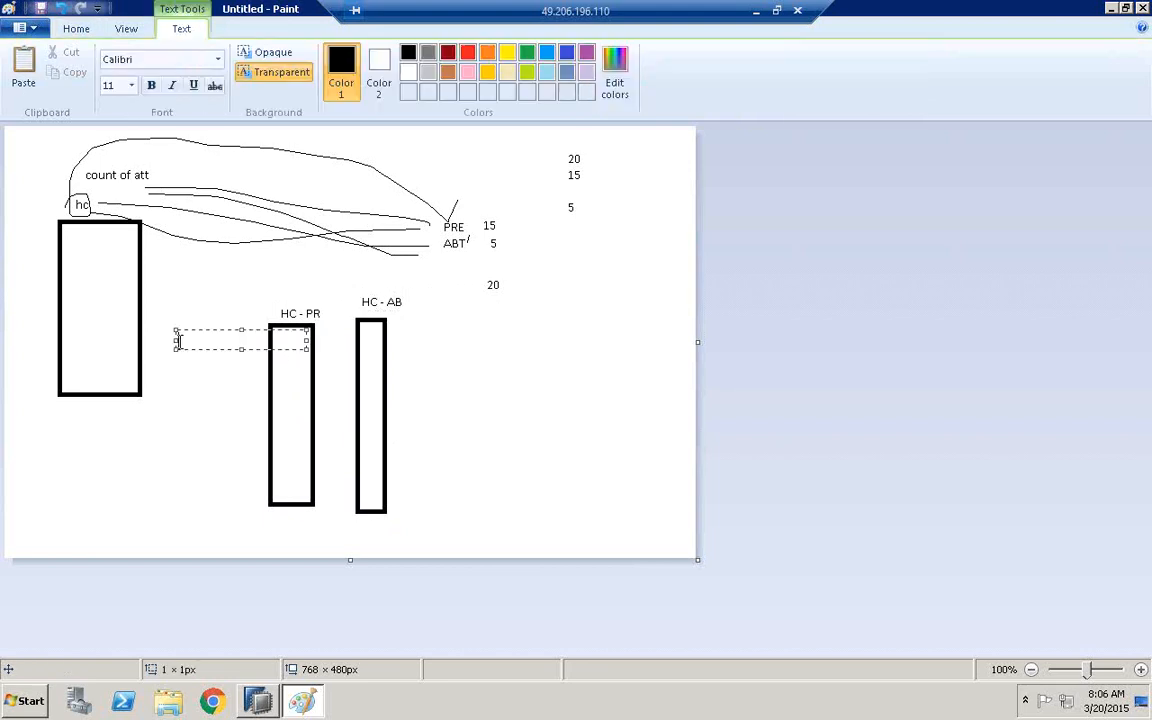
{"action": "type", "text": "MOR HANA"}
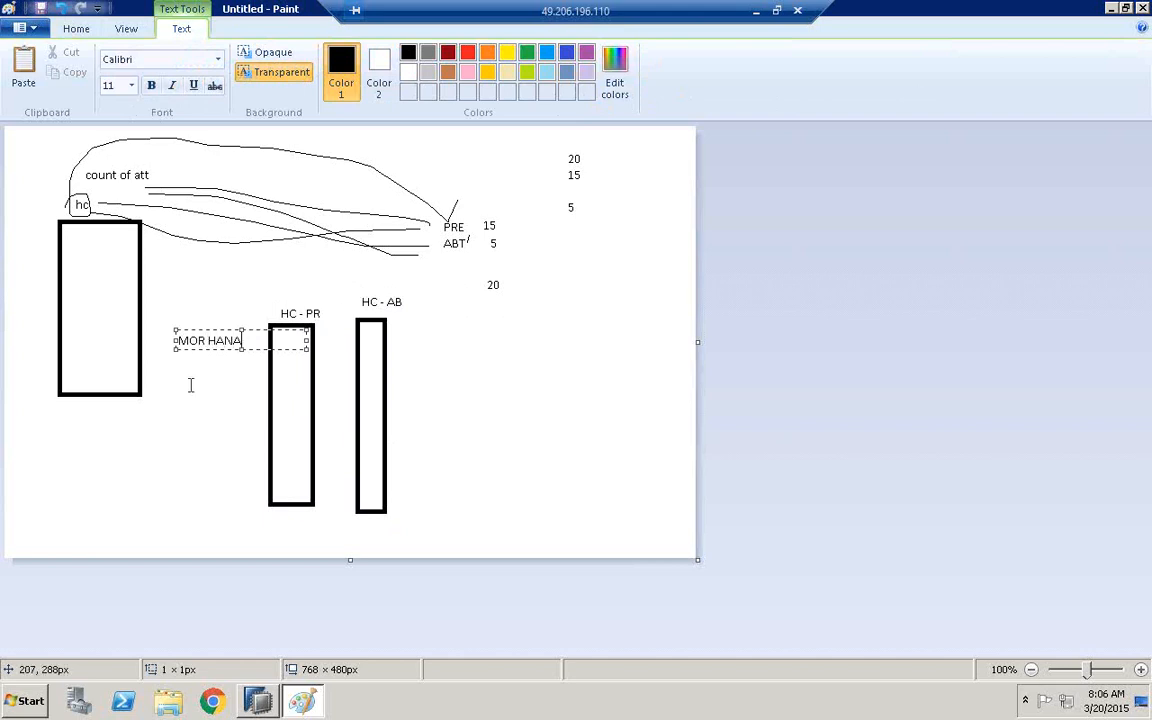
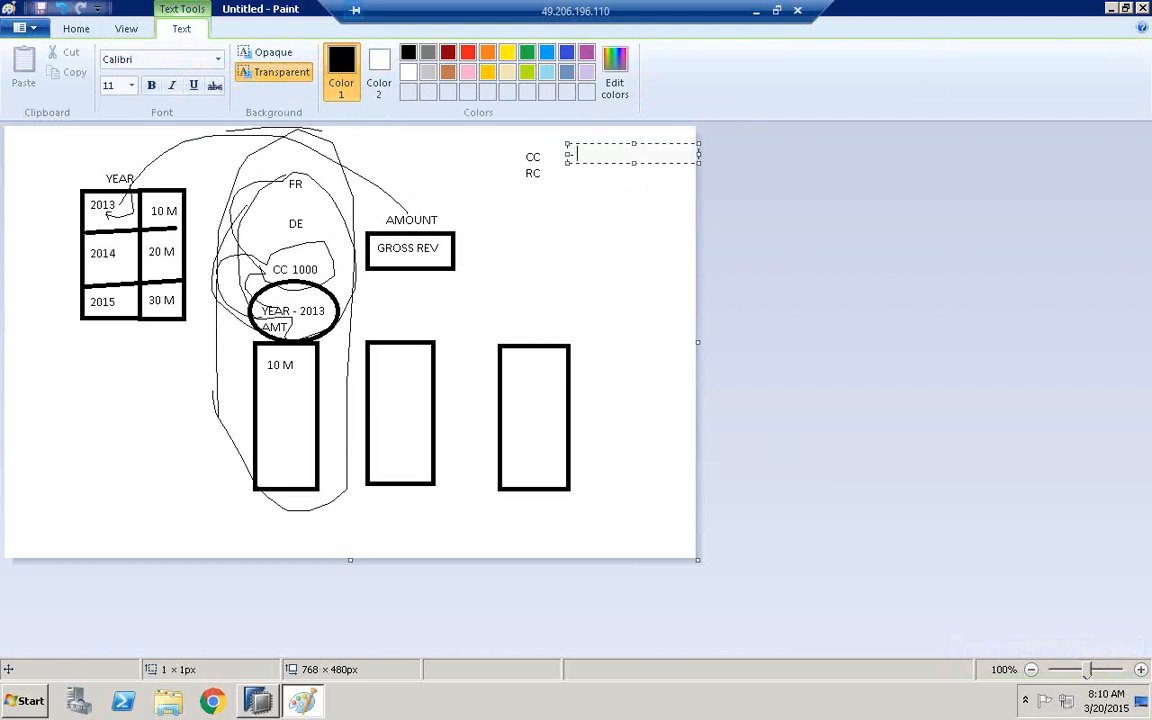
Finish the dash beside "CC" and add the text "- AT - M" beside "RC".
{"action": "left_click", "coordinate": [554, 202]}
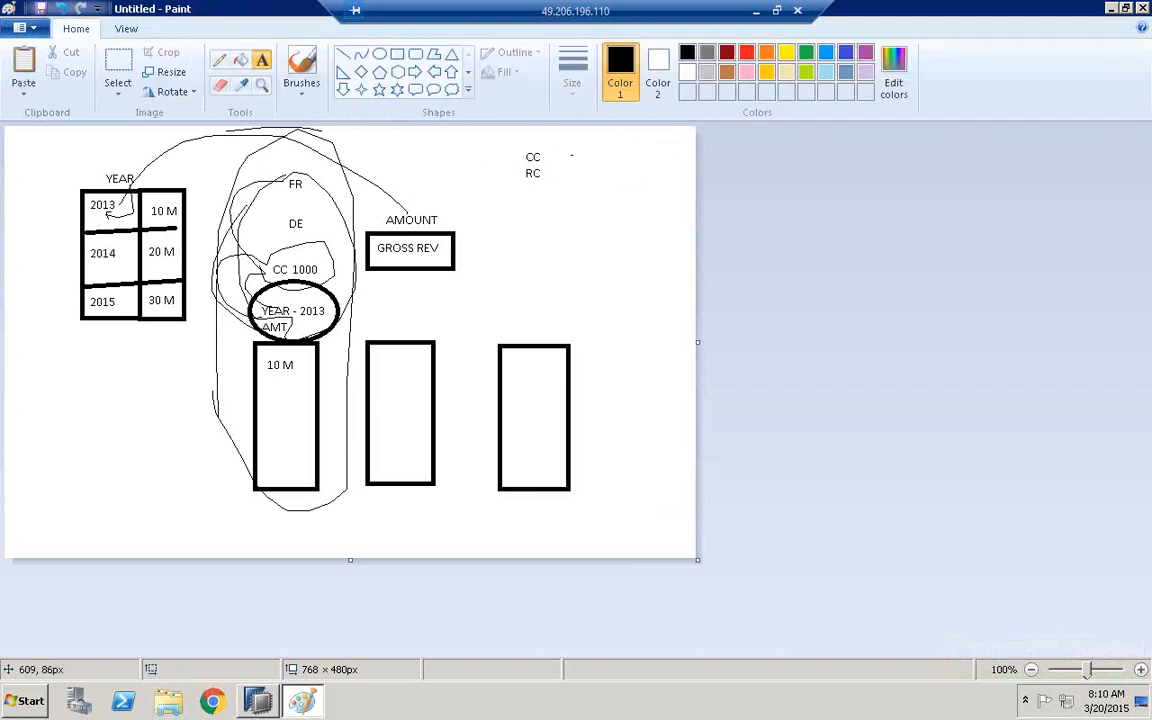
{"action": "left_click", "coordinate": [560, 175]}
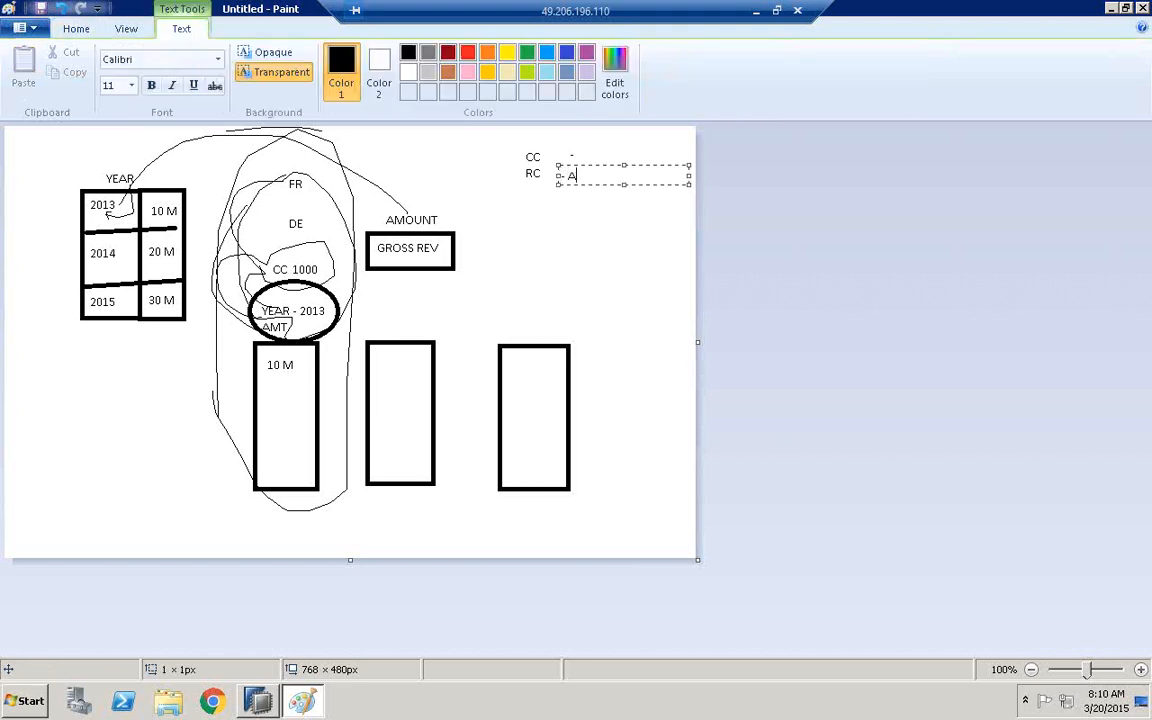
{"action": "type", "text": "AT - M"}
{"action": "left_click", "coordinate": [623, 263]}
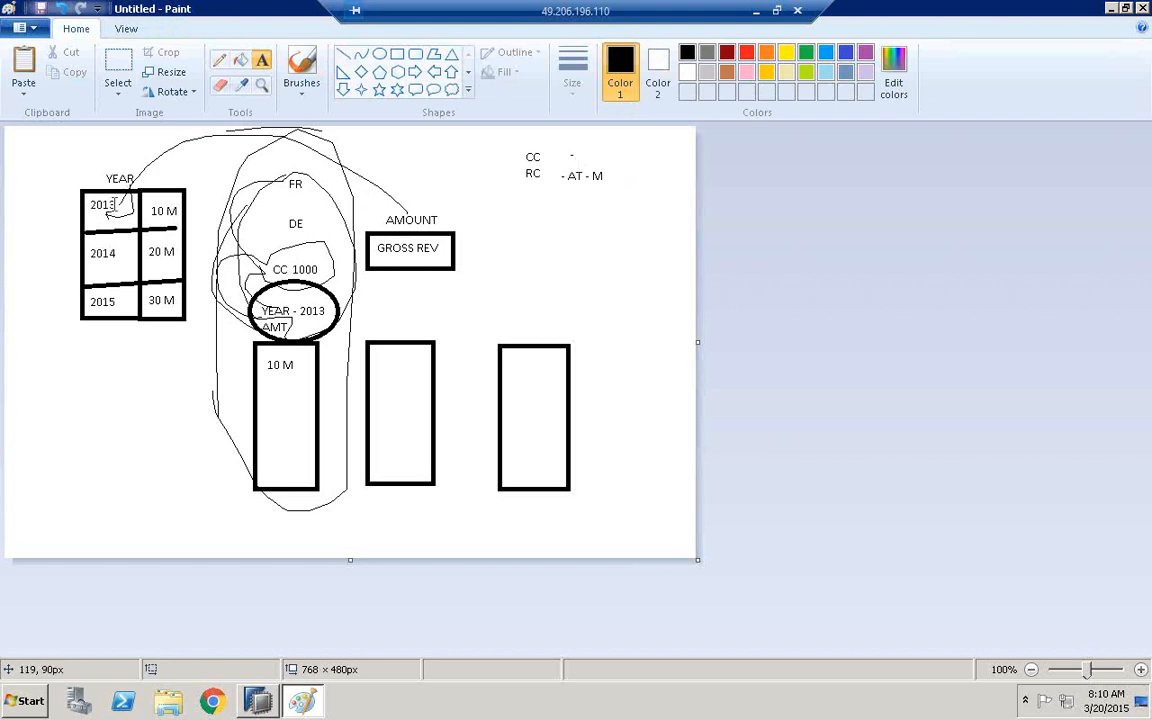
Pencil a curve from "10 M" to "2013", then circle "CC" with an arrow outward and "M" with an arrow toward "AT".
{"action": "left_click", "coordinate": [220, 60]}
{"action": "left_click_drag", "start_coordinate": [174, 198], "coordinate": [118, 197]}
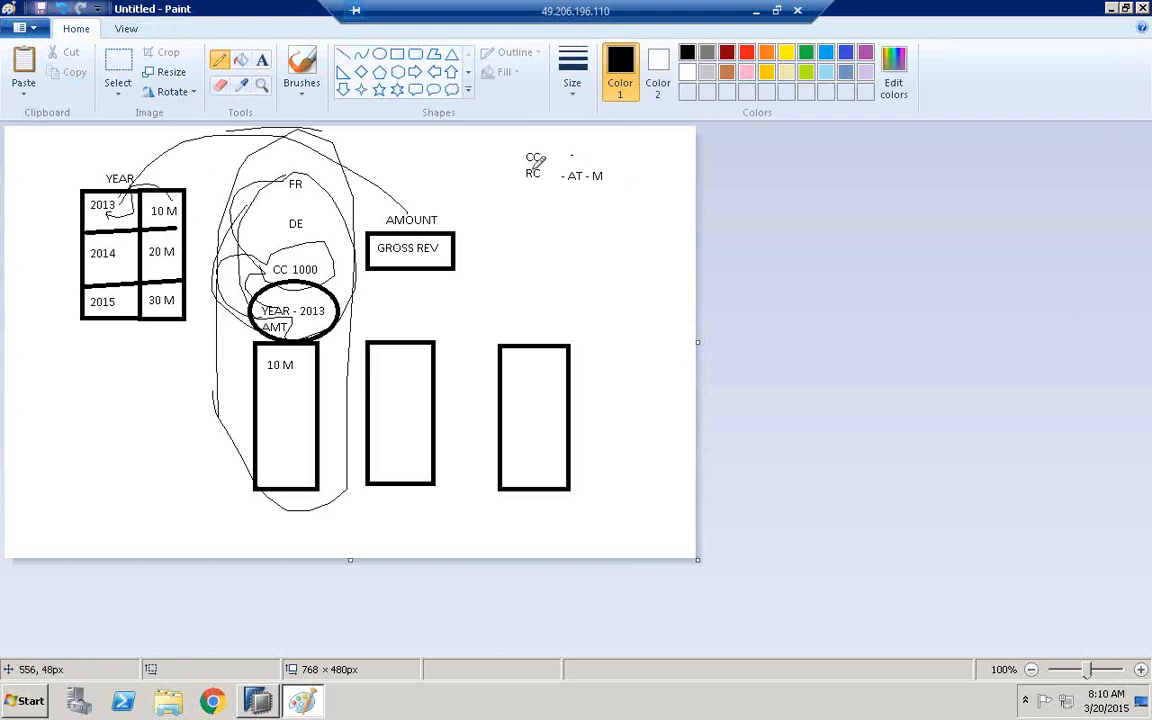
{"action": "mouse_move", "coordinate": [527, 166]}
{"action": "left_mouse_down"}
{"action": "mouse_move", "coordinate": [540, 144]}
{"action": "mouse_move", "coordinate": [546, 157]}
{"action": "mouse_move", "coordinate": [527, 166]}
{"action": "mouse_move", "coordinate": [588, 144]}
{"action": "left_mouse_up"}
{"action": "mouse_move", "coordinate": [593, 188]}
{"action": "left_mouse_down"}
{"action": "mouse_move", "coordinate": [590, 170]}
{"action": "mouse_move", "coordinate": [609, 184]}
{"action": "mouse_move", "coordinate": [594, 214]}
{"action": "mouse_move", "coordinate": [571, 212]}
{"action": "mouse_move", "coordinate": [583, 195]}
{"action": "left_mouse_up"}
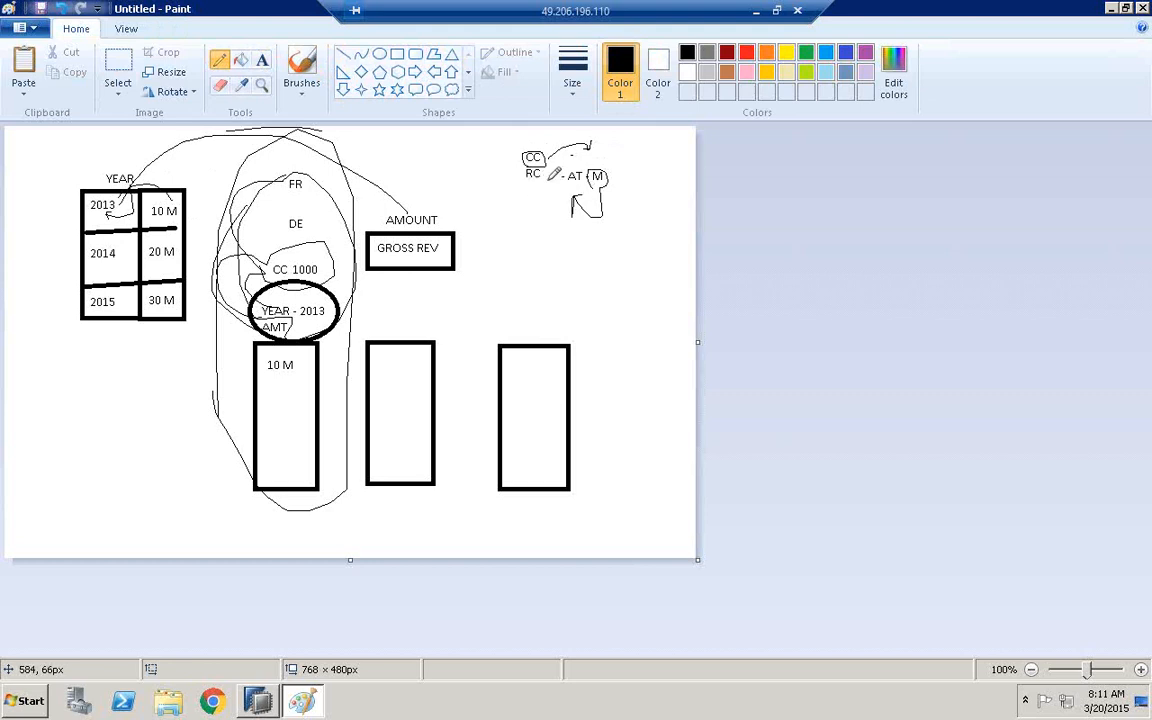
Switch to SAP HANA Modeler, name the restricted column COMPANYCODE1000 and base it on column VV010.
{"action": "left_click", "coordinate": [262, 700]}
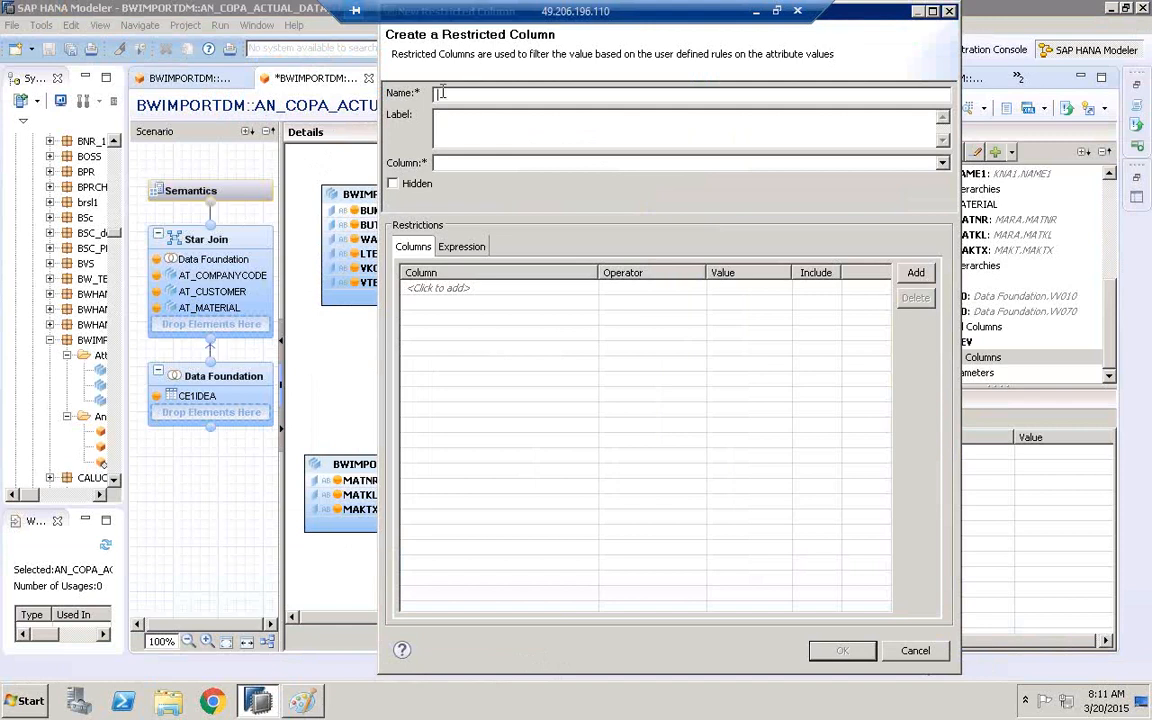
{"action": "type", "text": "COMPANYCODE"}
{"action": "left_click", "coordinate": [458, 146]}
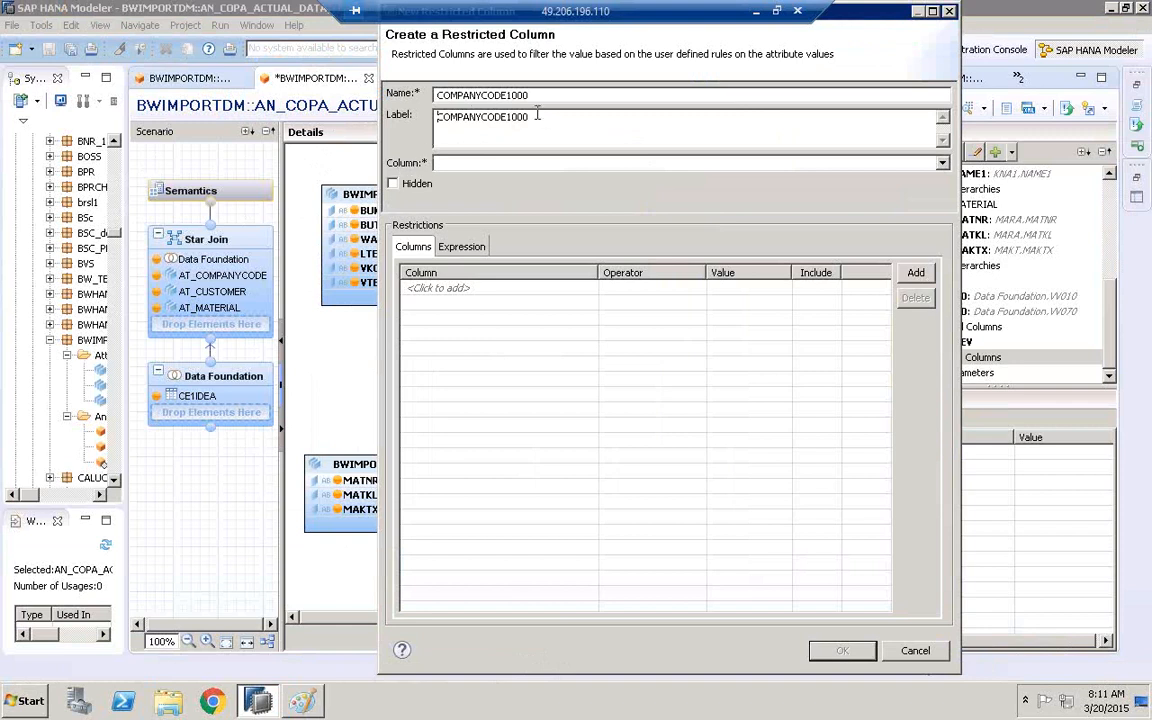
{"action": "left_click", "coordinate": [480, 166]}
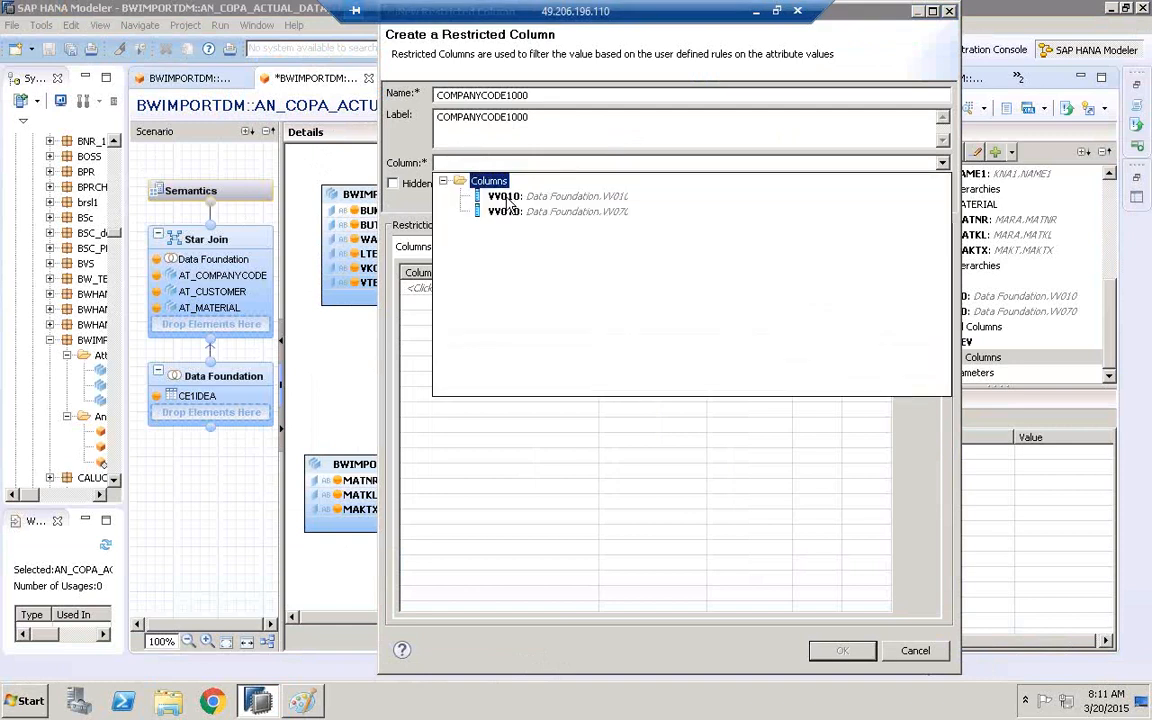
{"action": "left_click", "coordinate": [510, 197]}
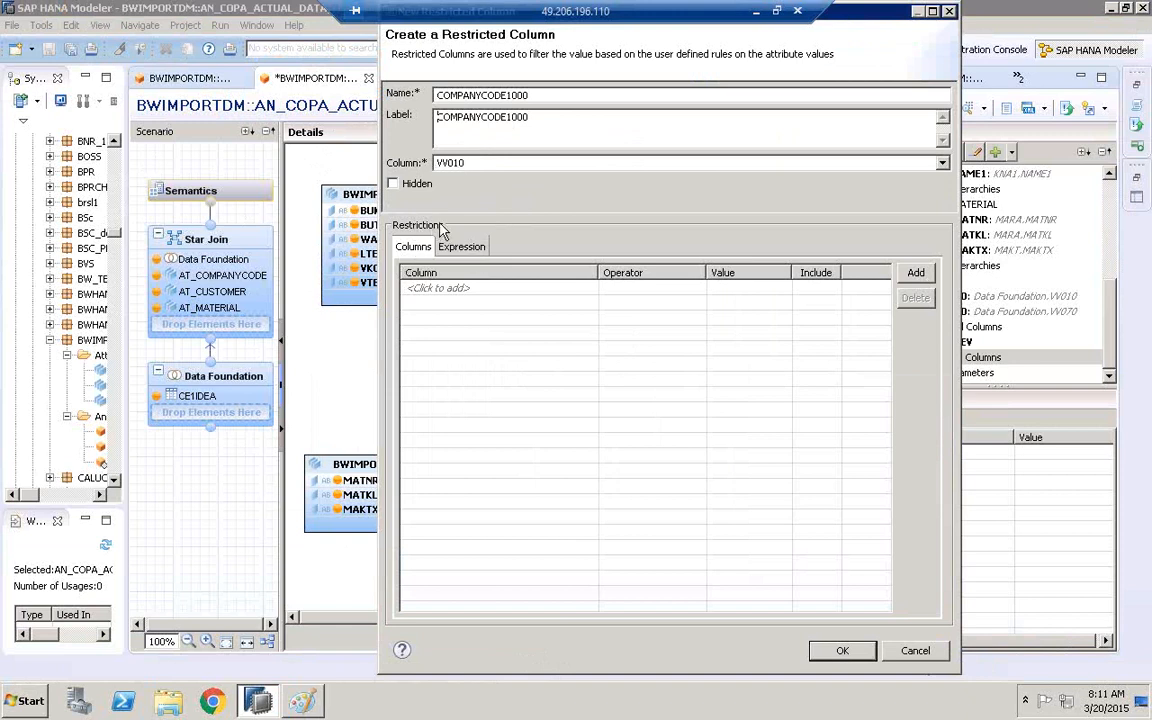
Add a restriction on AT_COMPANYCODE.BUKRS equal to 1000 and save the restricted column COMPANYCODE1000.
{"action": "left_click", "coordinate": [440, 289]}
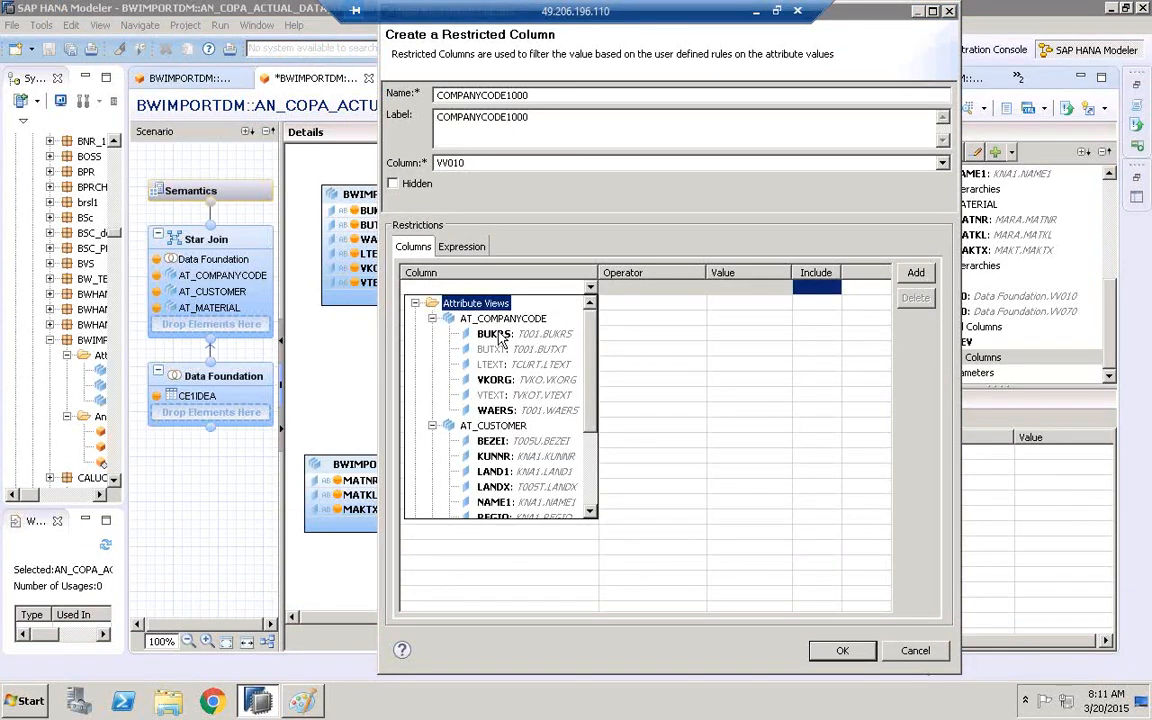
{"action": "double_click", "coordinate": [497, 335]}
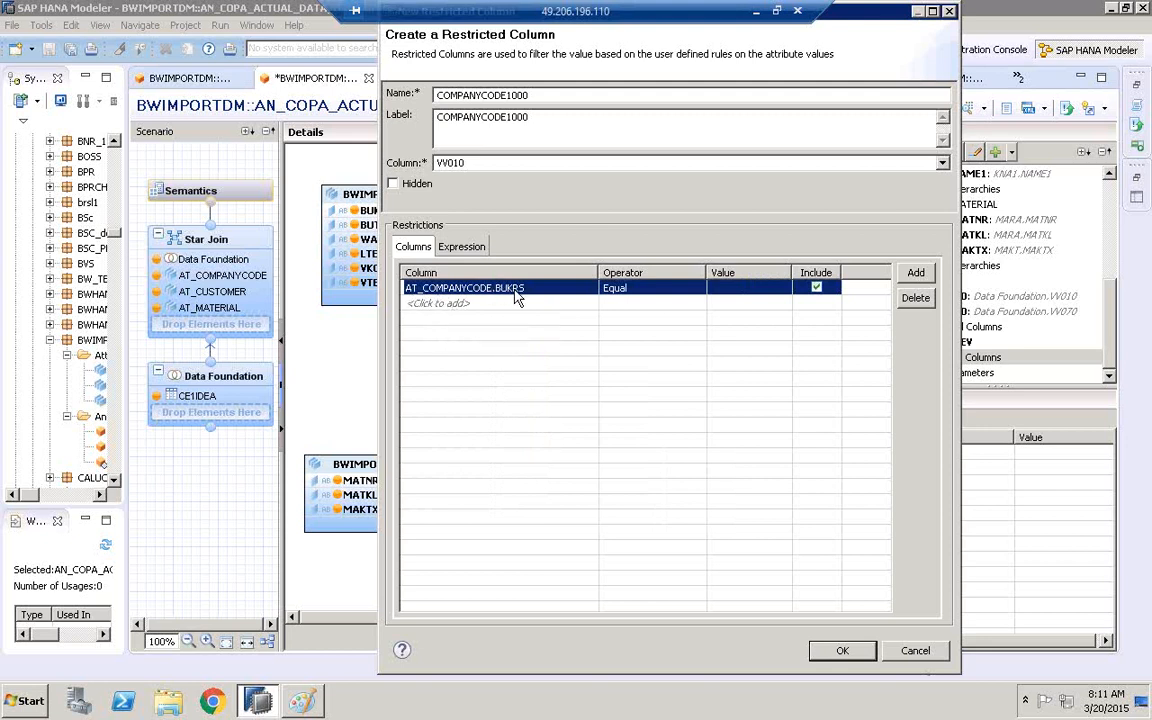
{"action": "left_click", "coordinate": [736, 288]}
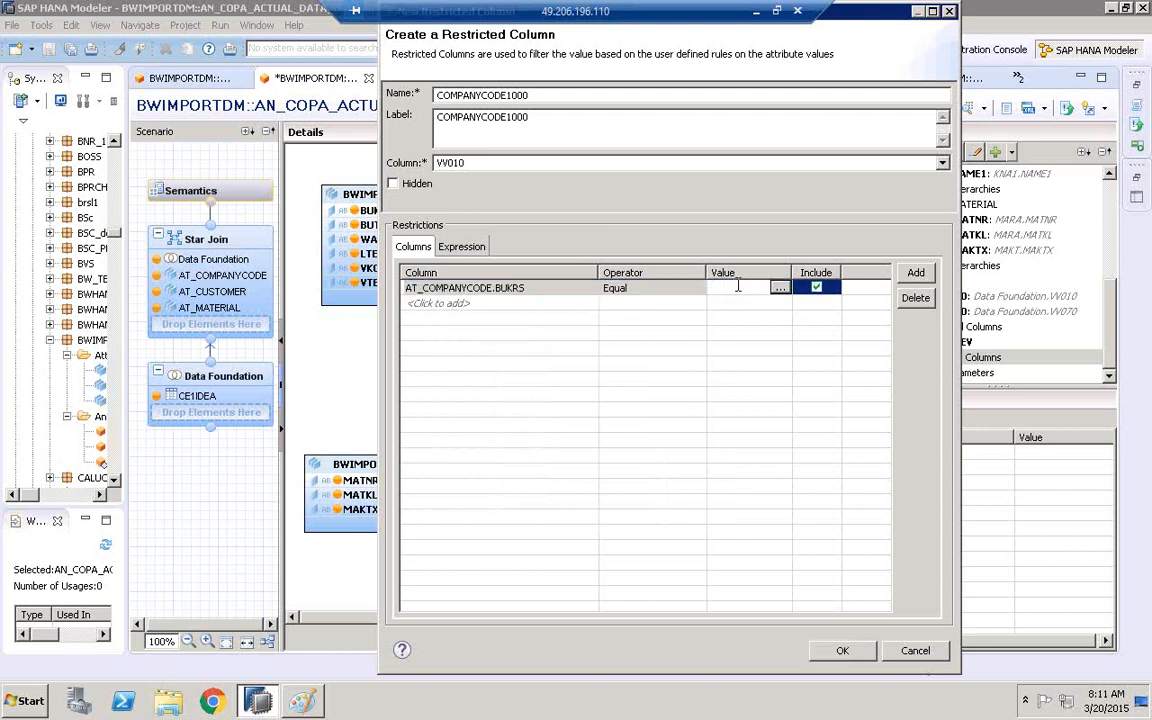
{"action": "left_click", "coordinate": [780, 288]}
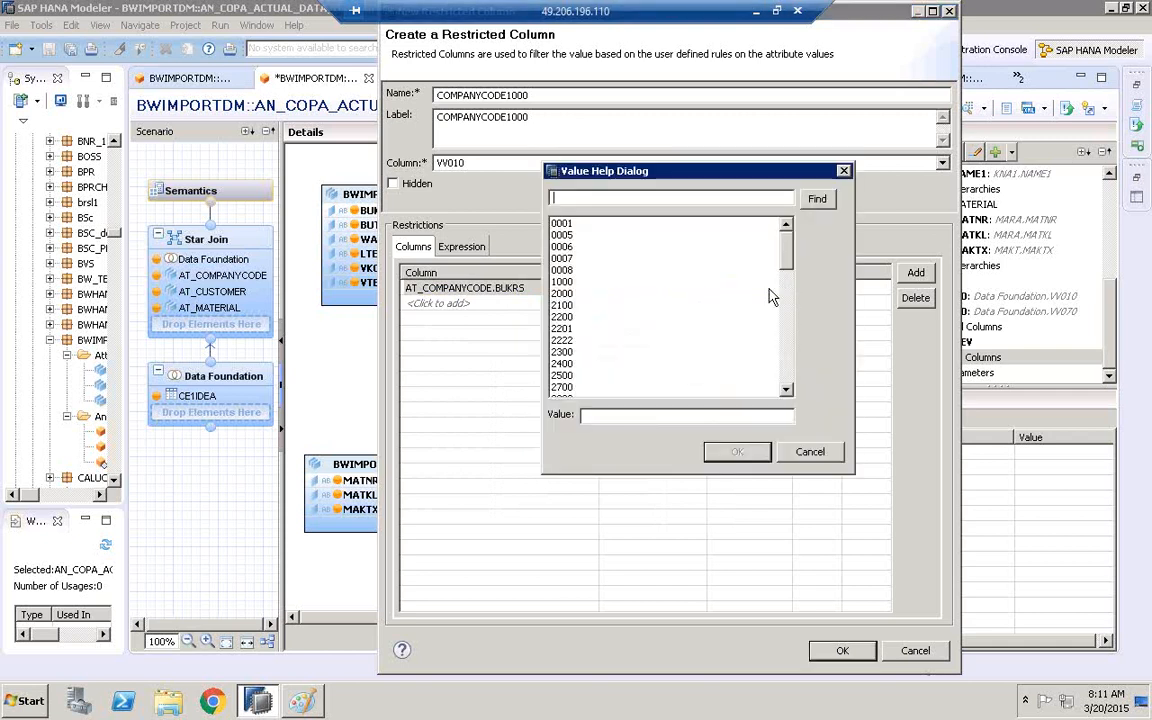
{"action": "left_click", "coordinate": [605, 270]}
{"action": "left_click", "coordinate": [594, 282]}
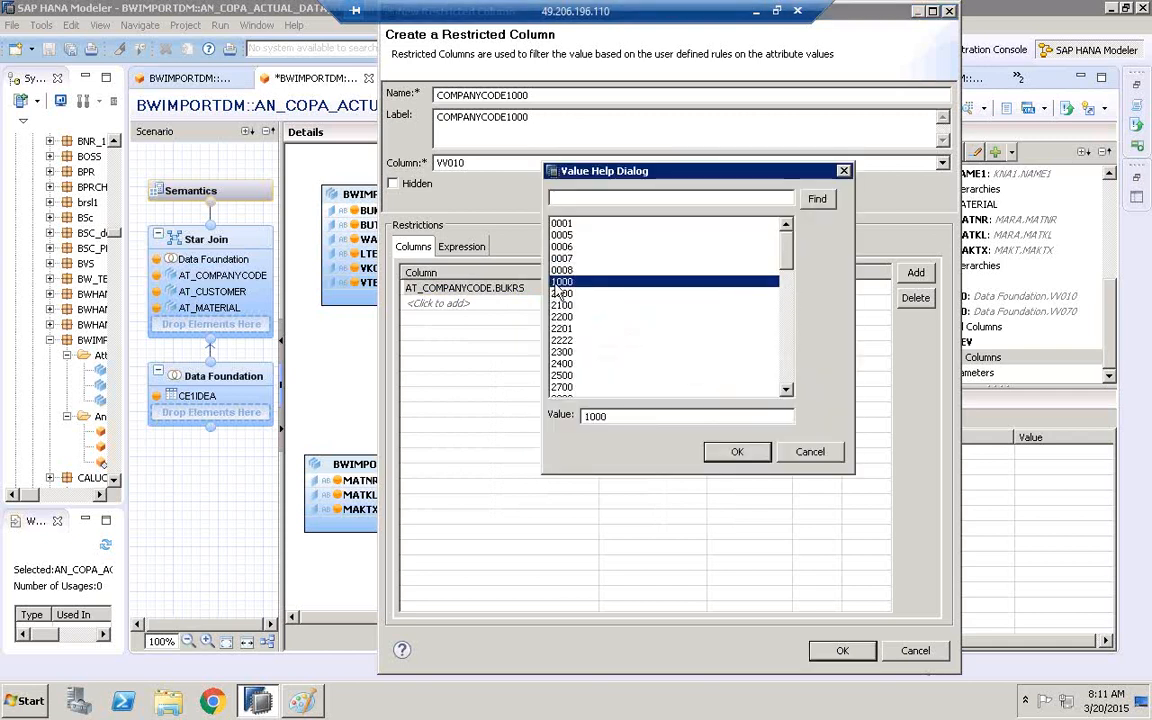
{"action": "left_click", "coordinate": [736, 452]}
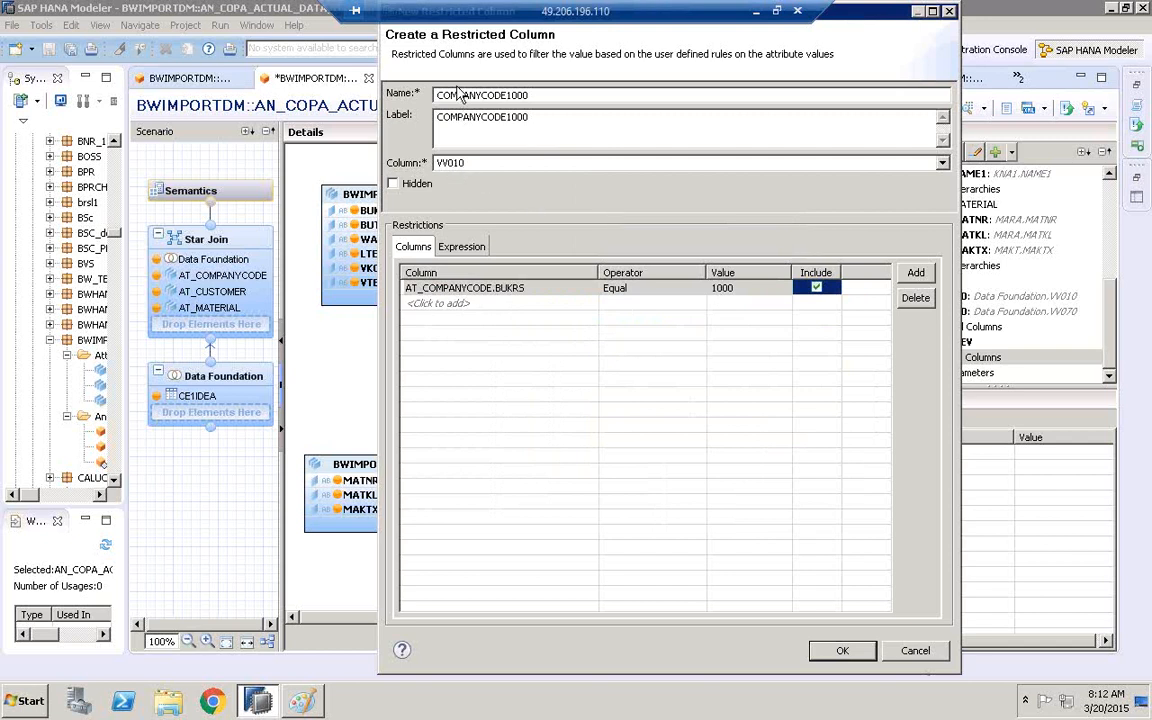
{"action": "left_click_drag", "start_coordinate": [554, 95], "coordinate": [424, 104]}
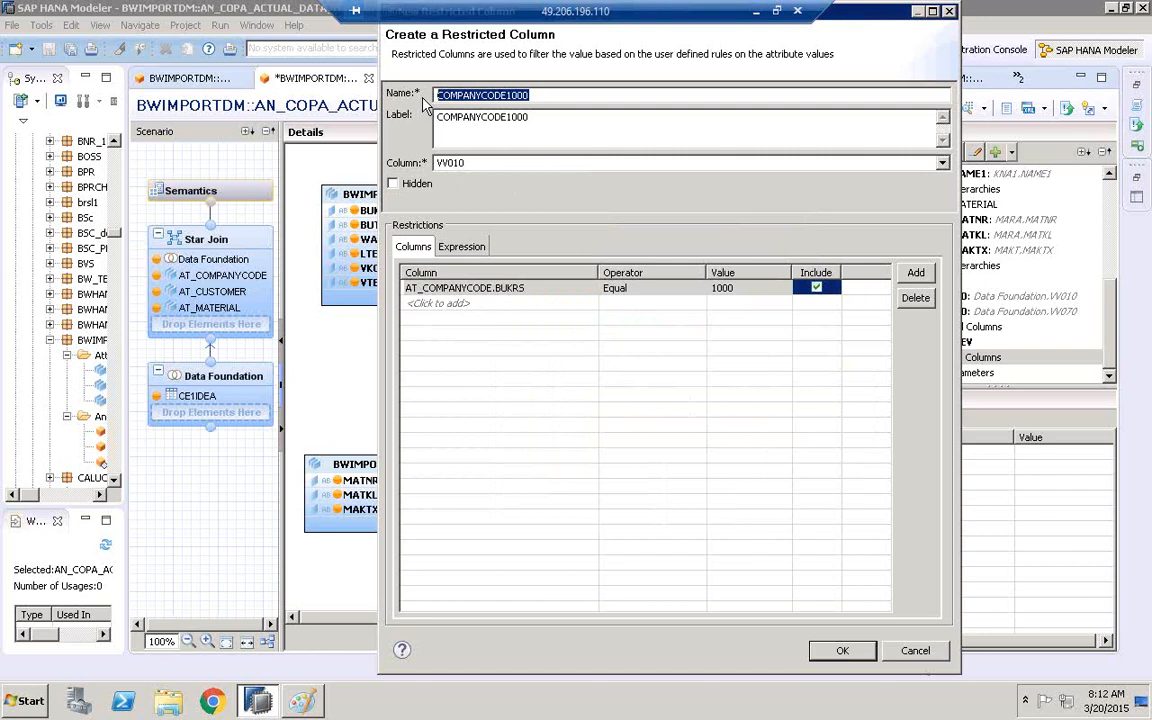
{"action": "left_click", "coordinate": [842, 650]}
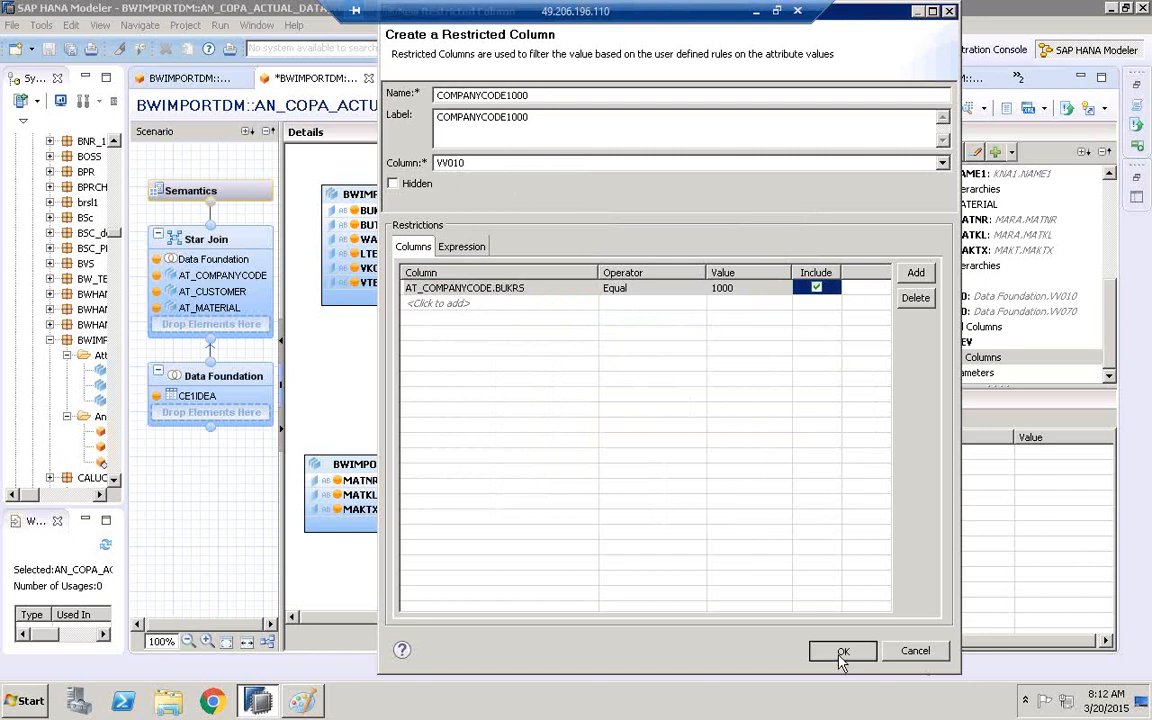
Reopen the restricted column COMPANYCODE1000 for editing and add a second restriction, AT_COMPANYCODE.VKORG equal to 1000.
{"action": "left_click", "coordinate": [1109, 377]}
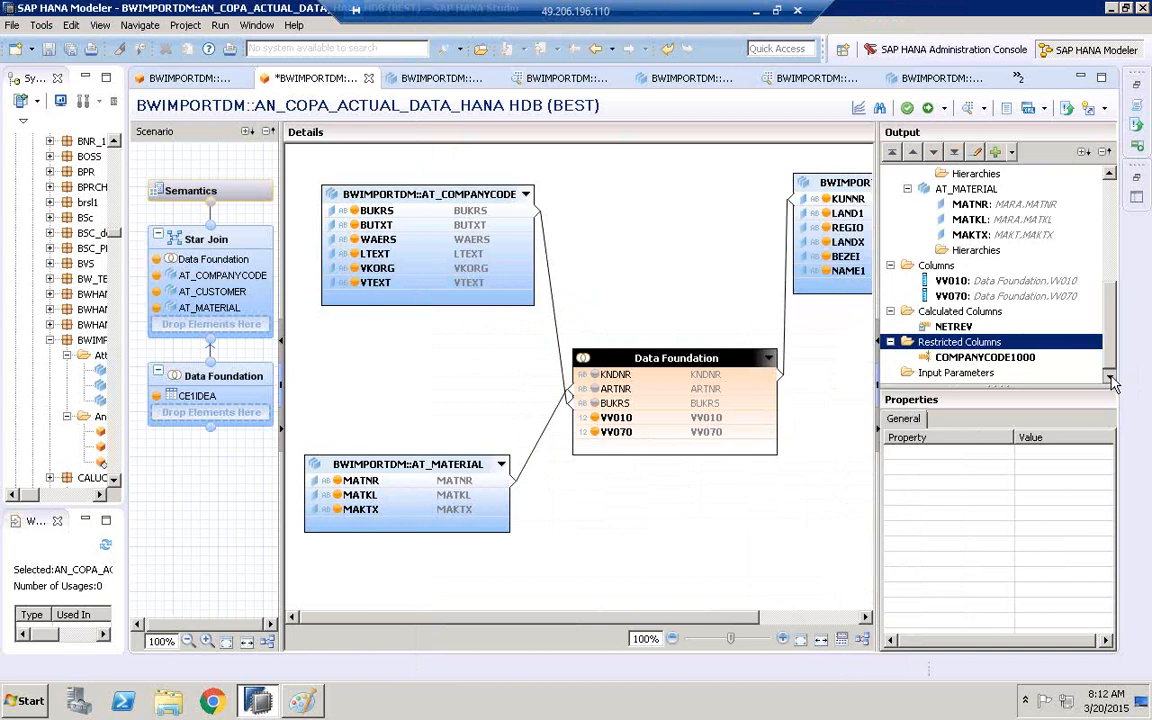
{"action": "left_click", "coordinate": [970, 360]}
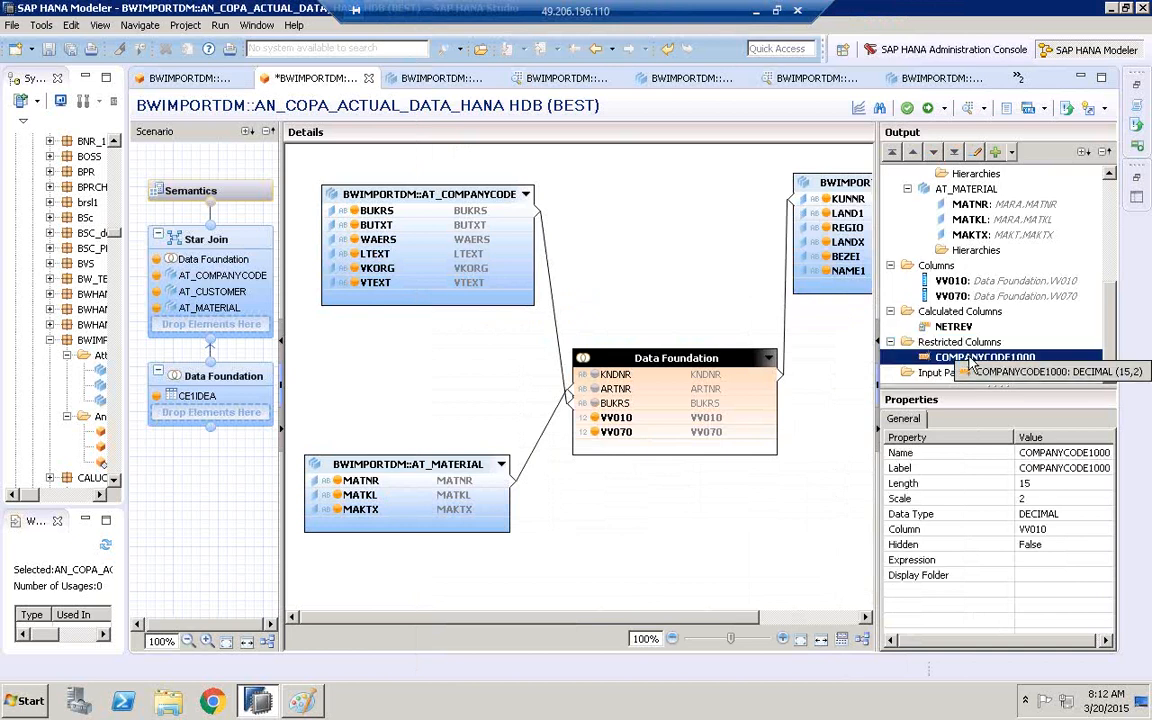
{"action": "right_click", "coordinate": [969, 362]}
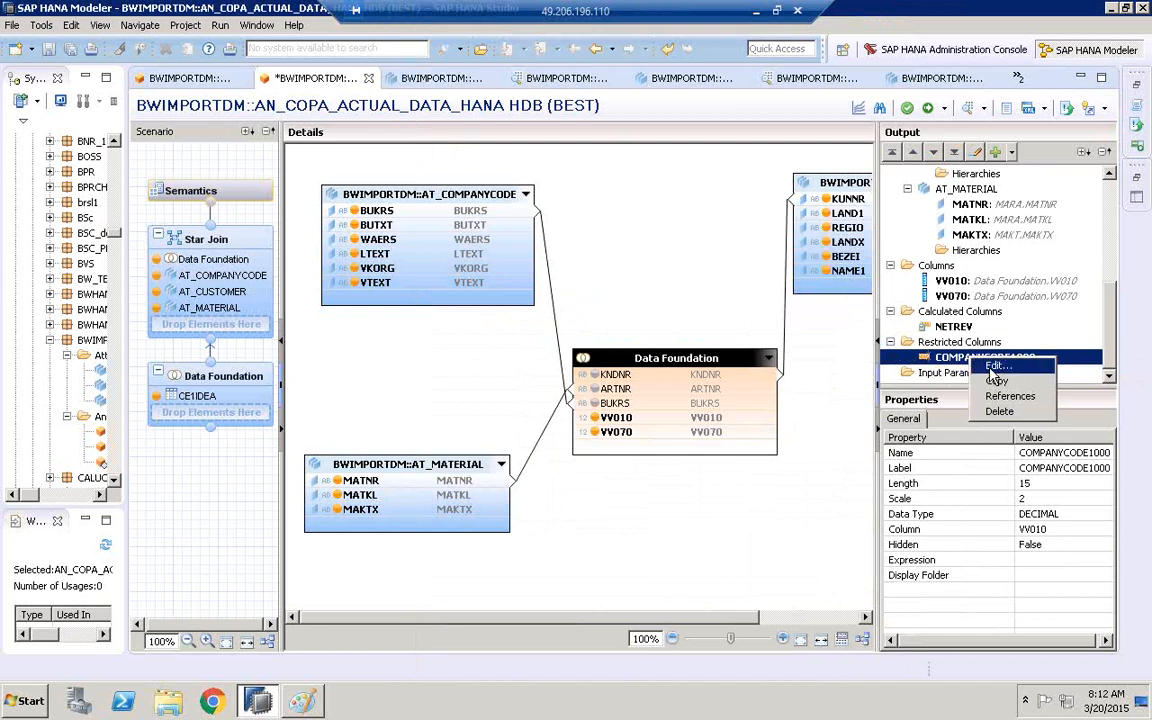
{"action": "left_click", "coordinate": [993, 368]}
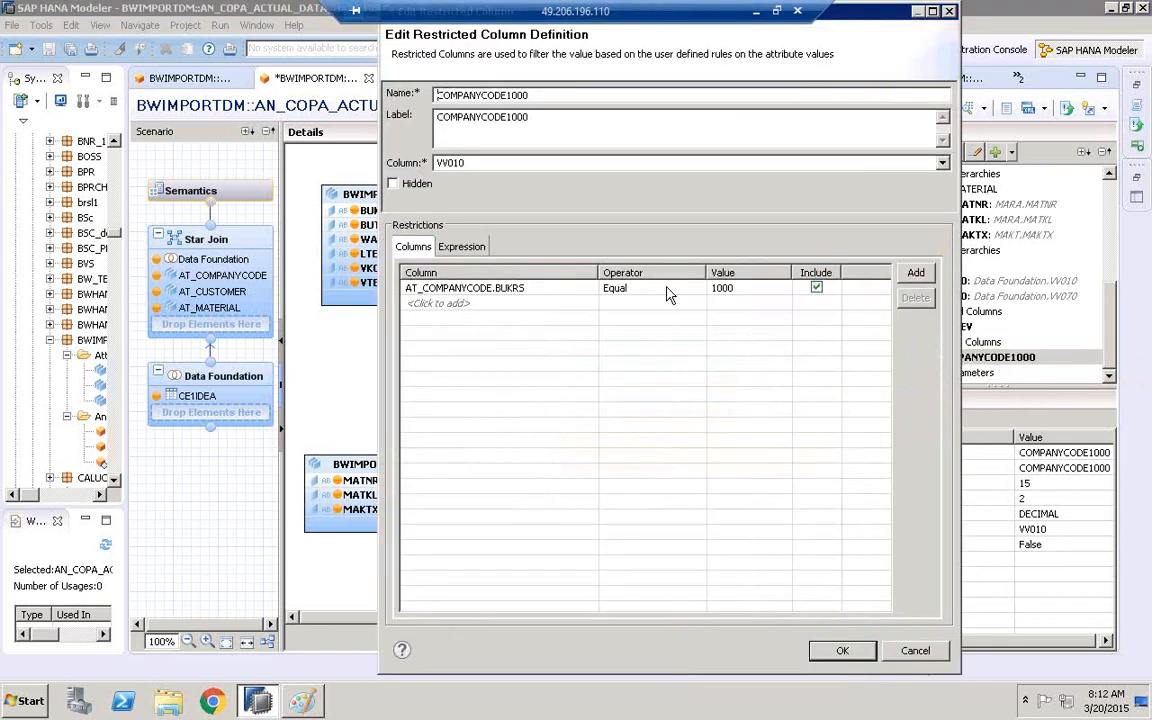
{"action": "left_click", "coordinate": [516, 305]}
{"action": "left_click", "coordinate": [589, 303]}
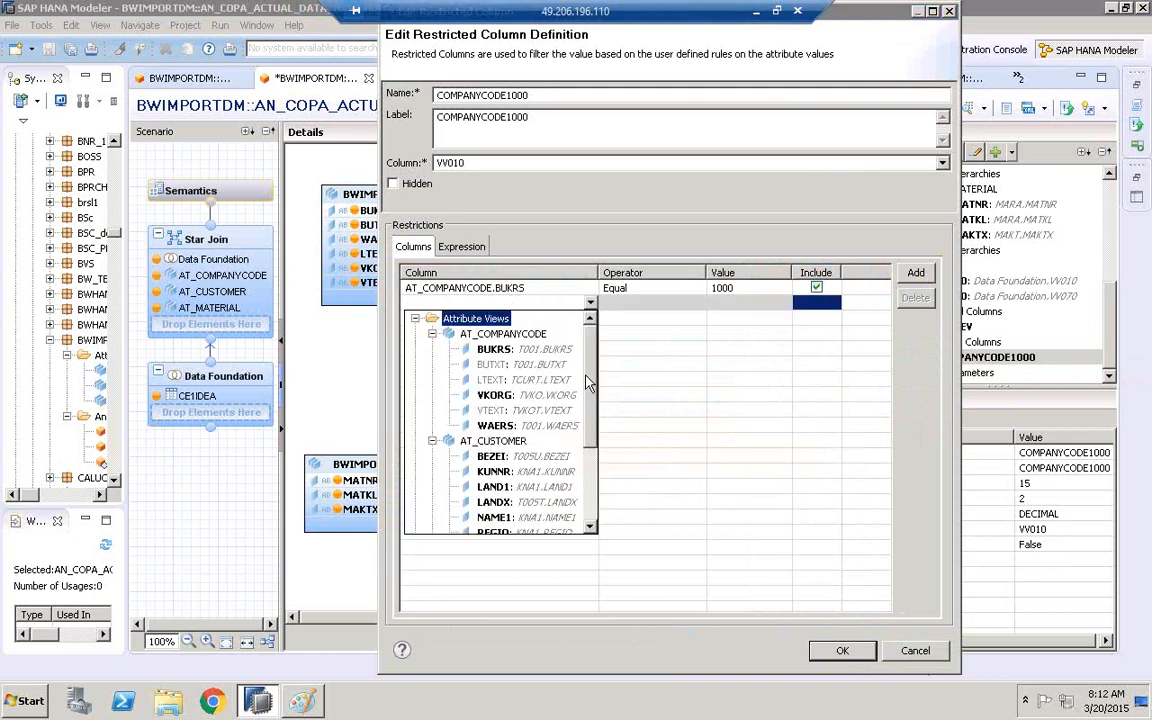
{"action": "mouse_move", "coordinate": [589, 383]}
{"action": "left_mouse_down"}
{"action": "mouse_move", "coordinate": [593, 453]}
{"action": "mouse_move", "coordinate": [593, 368]}
{"action": "left_mouse_up"}
{"action": "left_click", "coordinate": [505, 397]}
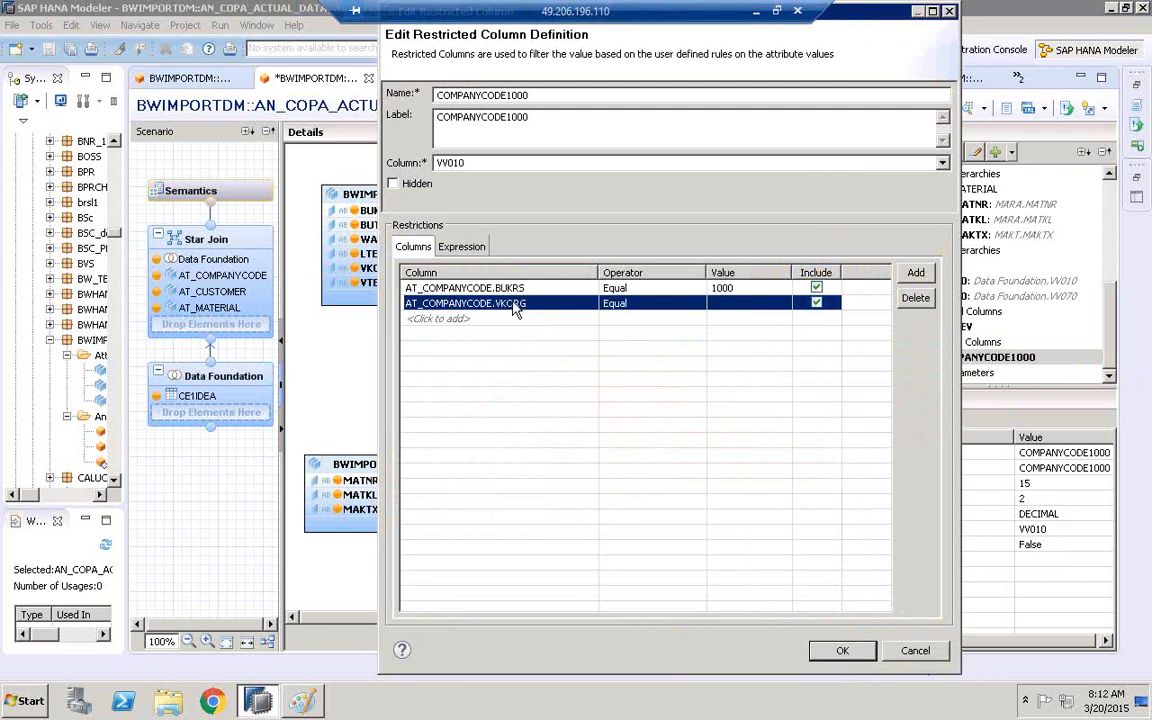
{"action": "left_click", "coordinate": [745, 303]}
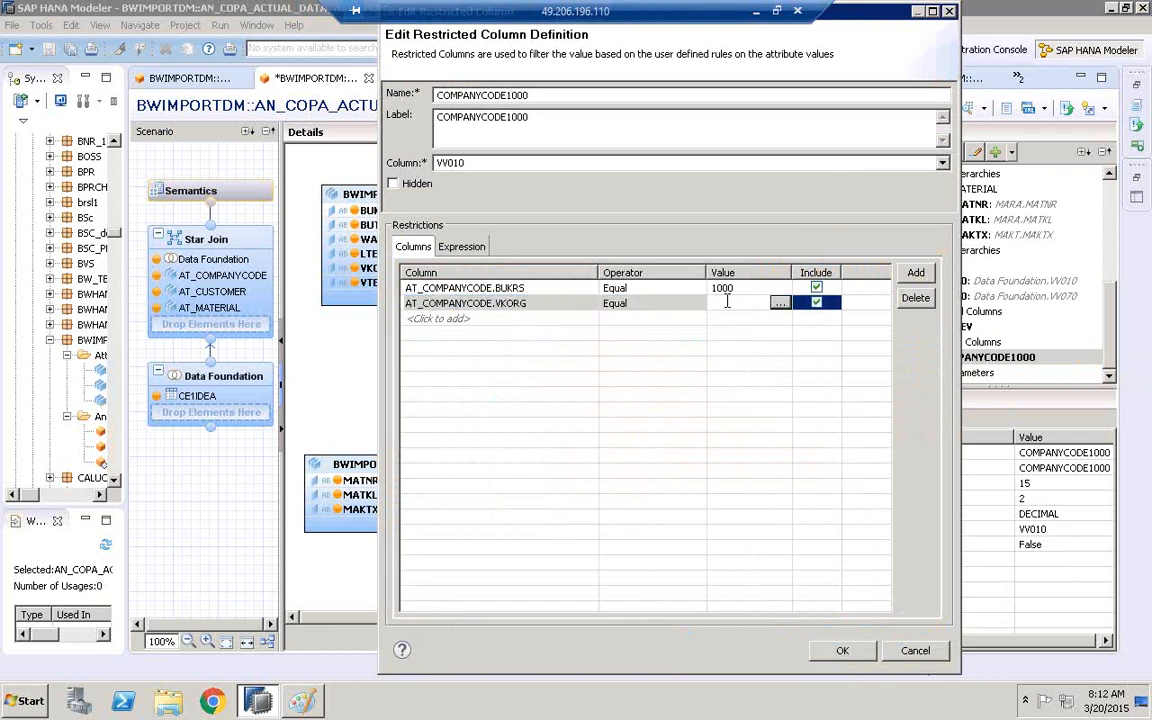
{"action": "left_click", "coordinate": [783, 304]}
{"action": "left_click", "coordinate": [640, 282]}
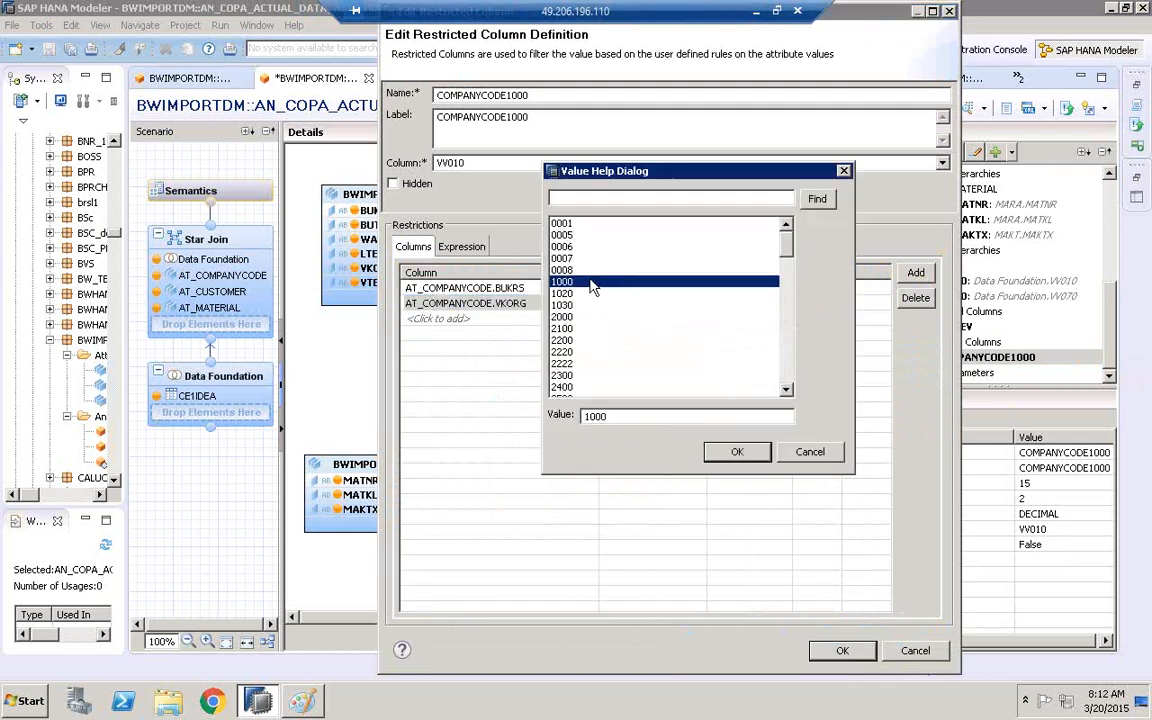
{"action": "left_click", "coordinate": [737, 452]}
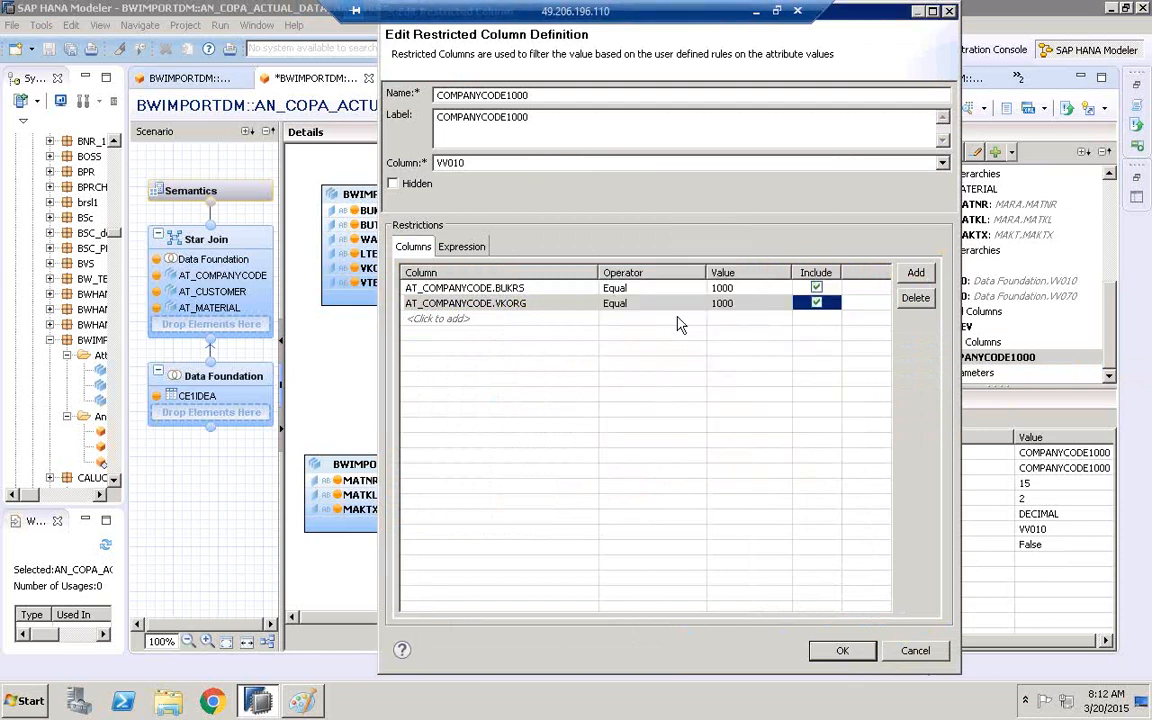
Add a non-included restriction on AT_MATERIAL.MAKTX equal to "(Sheetmetal) Tapping Screw" and save the restricted column.
{"action": "left_click", "coordinate": [558, 320]}
{"action": "left_click_drag", "start_coordinate": [594, 436], "coordinate": [594, 500]}
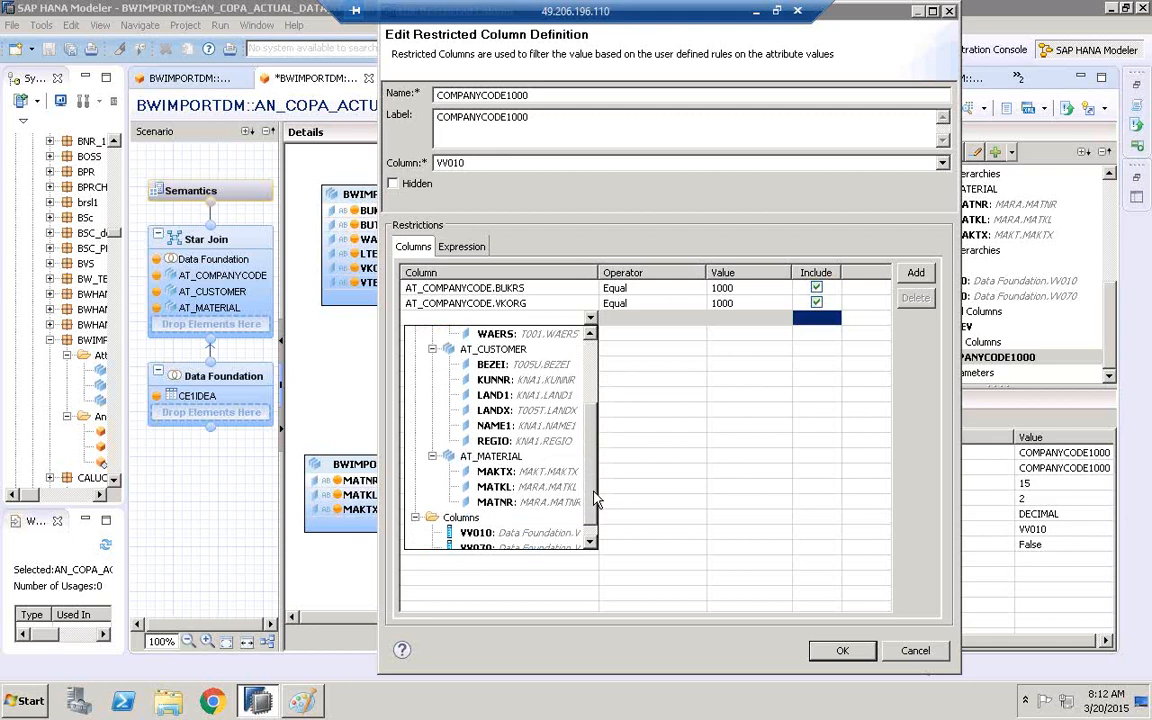
{"action": "left_click", "coordinate": [510, 478]}
{"action": "left_click", "coordinate": [755, 318]}
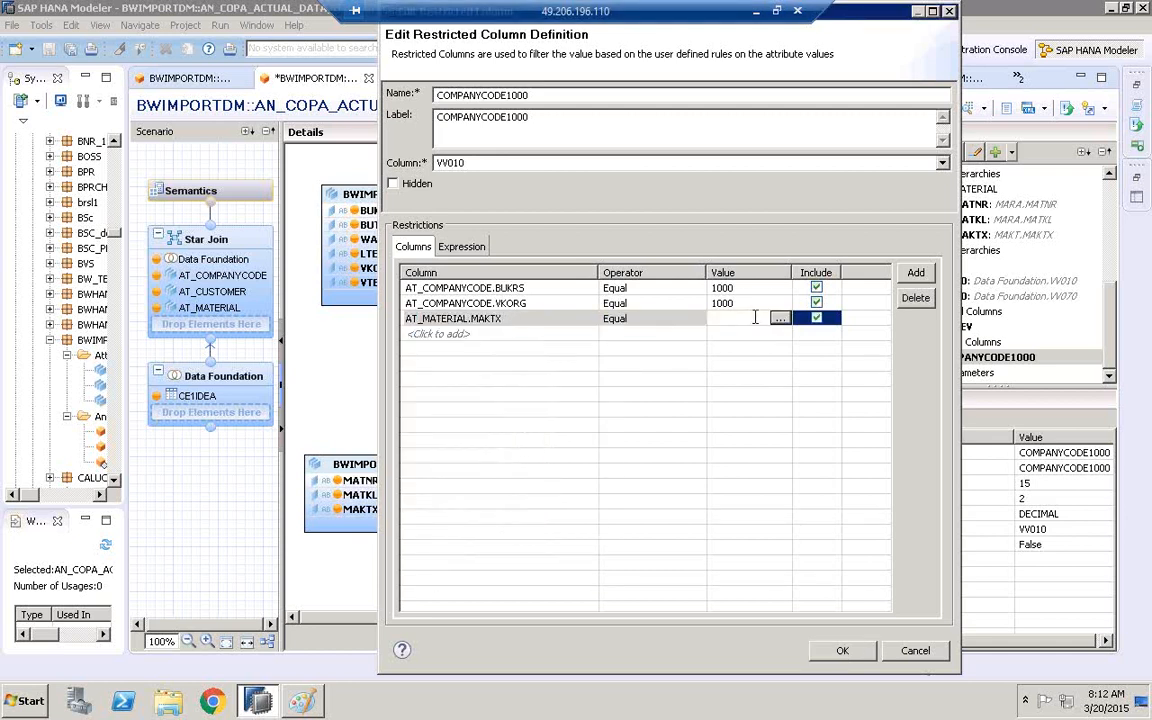
{"action": "left_click", "coordinate": [776, 319]}
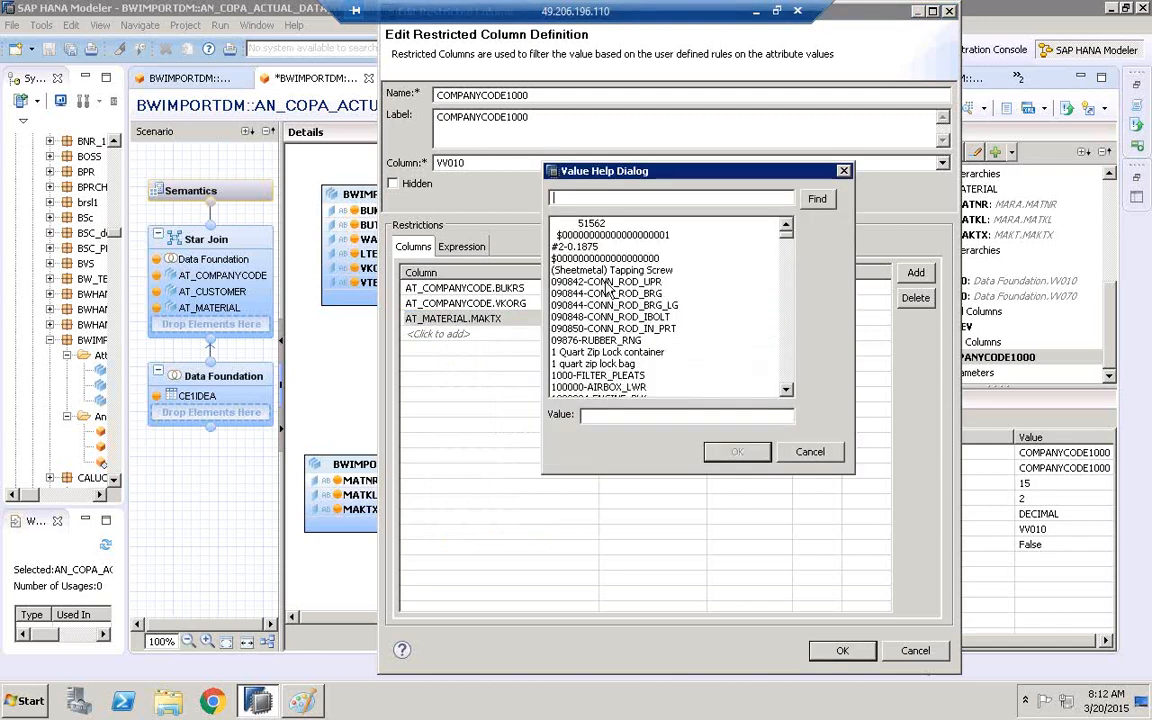
{"action": "left_click", "coordinate": [610, 272]}
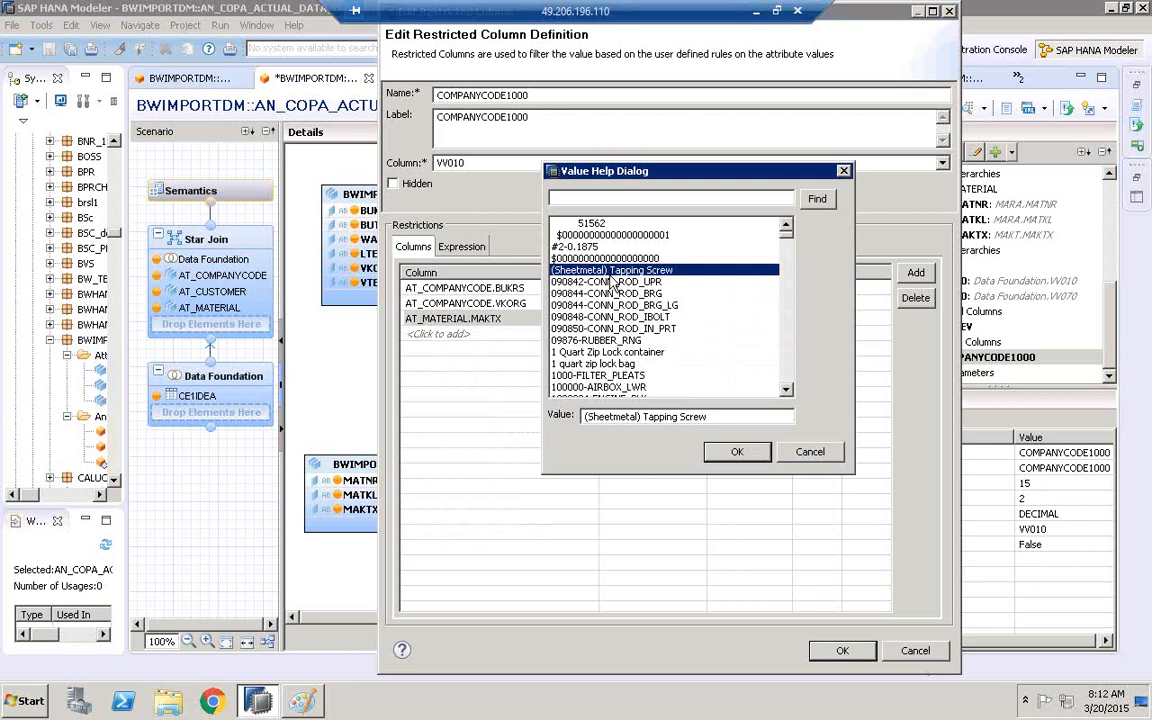
{"action": "left_click", "coordinate": [733, 453]}
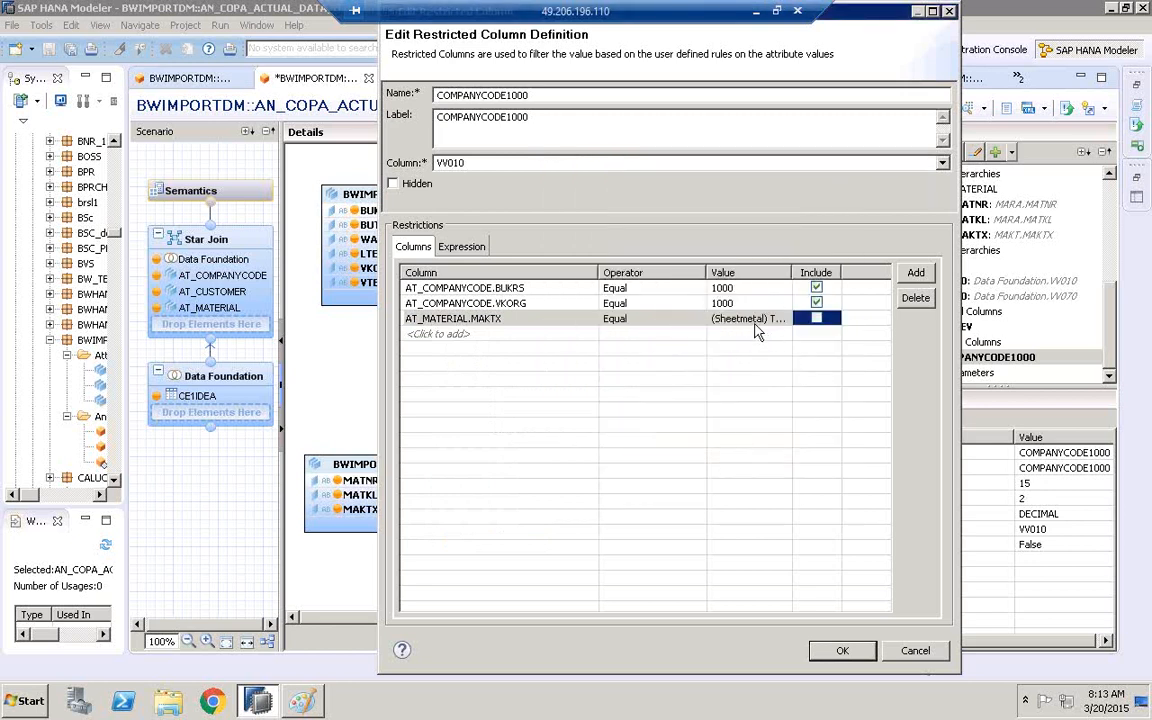
{"action": "left_click", "coordinate": [845, 650]}
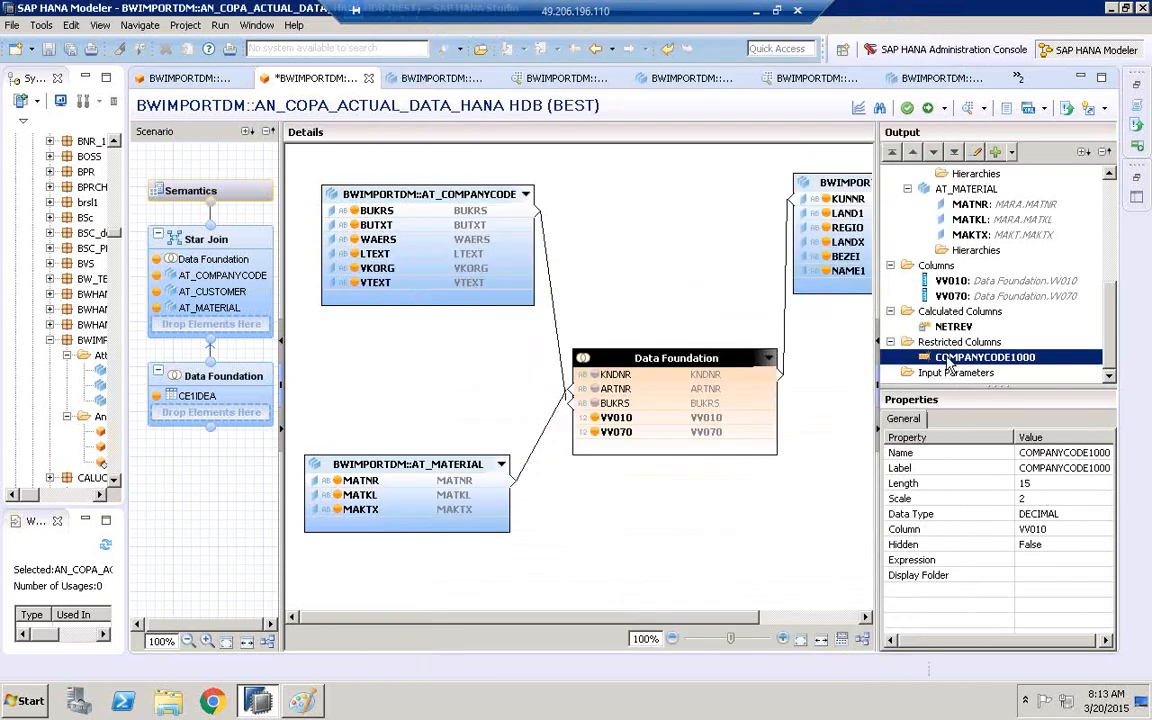
Review the definition of COMPANYCODE1000 with its restrictions, close it, and select the Input Parameters folder in the output.
{"action": "right_click", "coordinate": [948, 365]}
{"action": "left_click", "coordinate": [962, 371]}
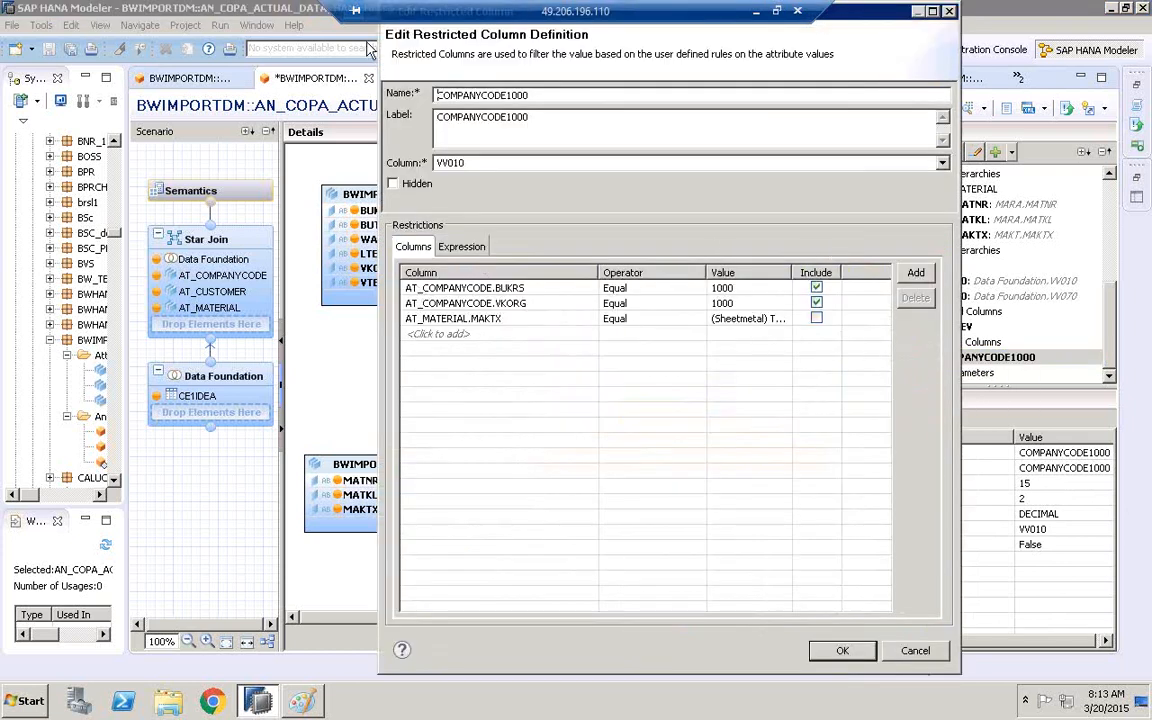
{"action": "left_click_drag", "start_coordinate": [567, 98], "coordinate": [378, 97]}
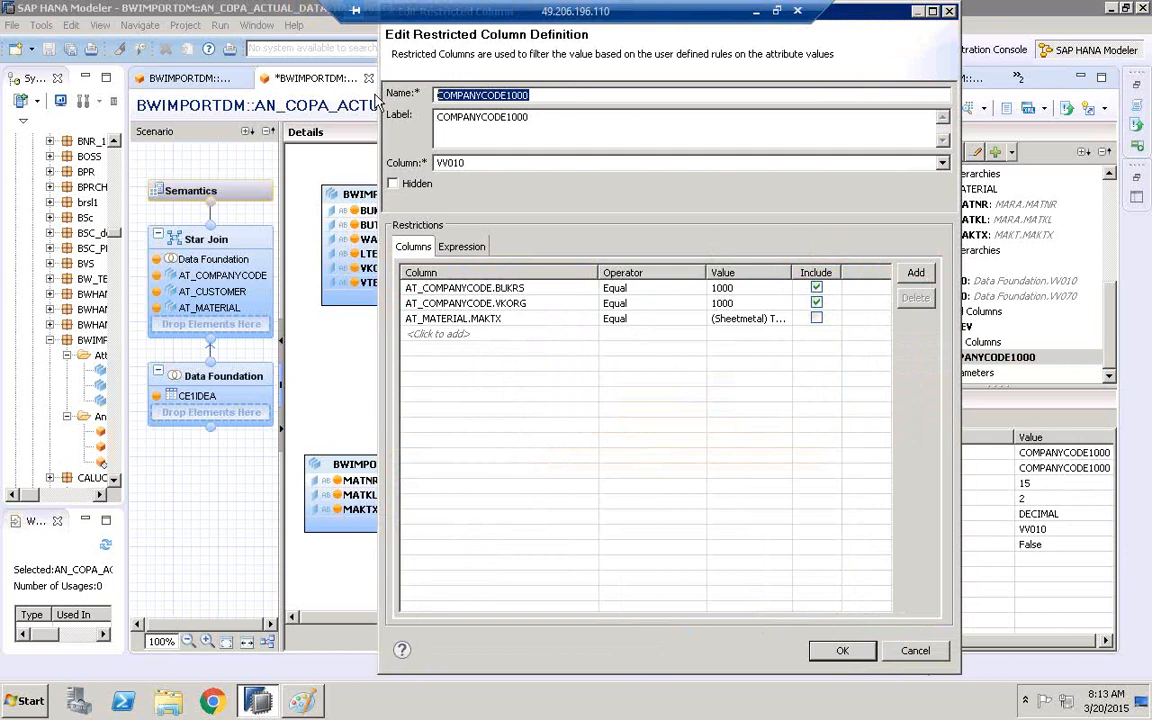
{"action": "left_click", "coordinate": [842, 650]}
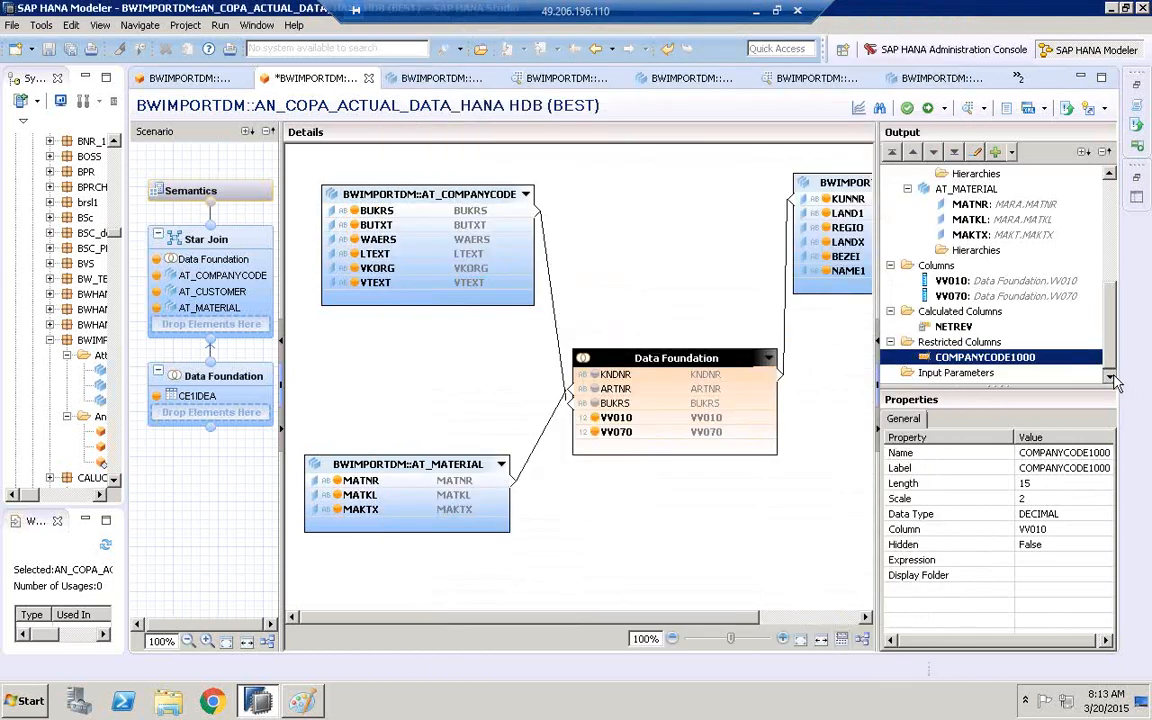
{"action": "left_click", "coordinate": [990, 376]}
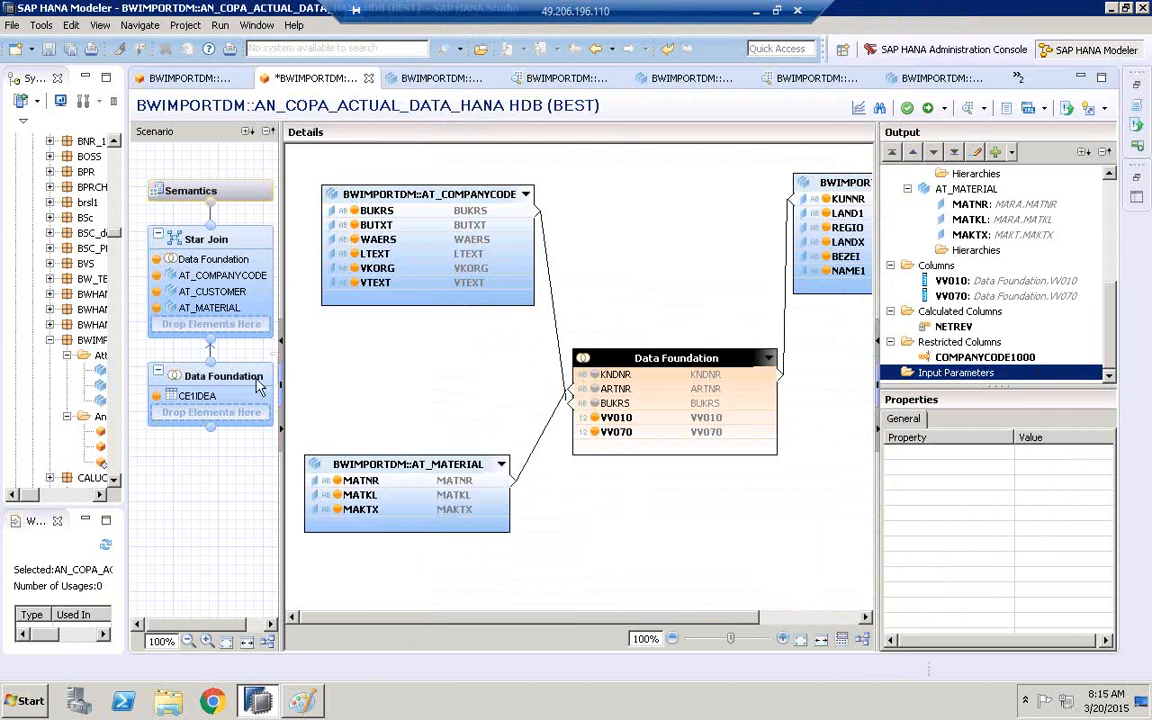
Review the Data Foundation's output columns, then the Star Join's columns, calculated columns and restricted columns with Attribute Views collapsed.
{"action": "left_click", "coordinate": [199, 396]}
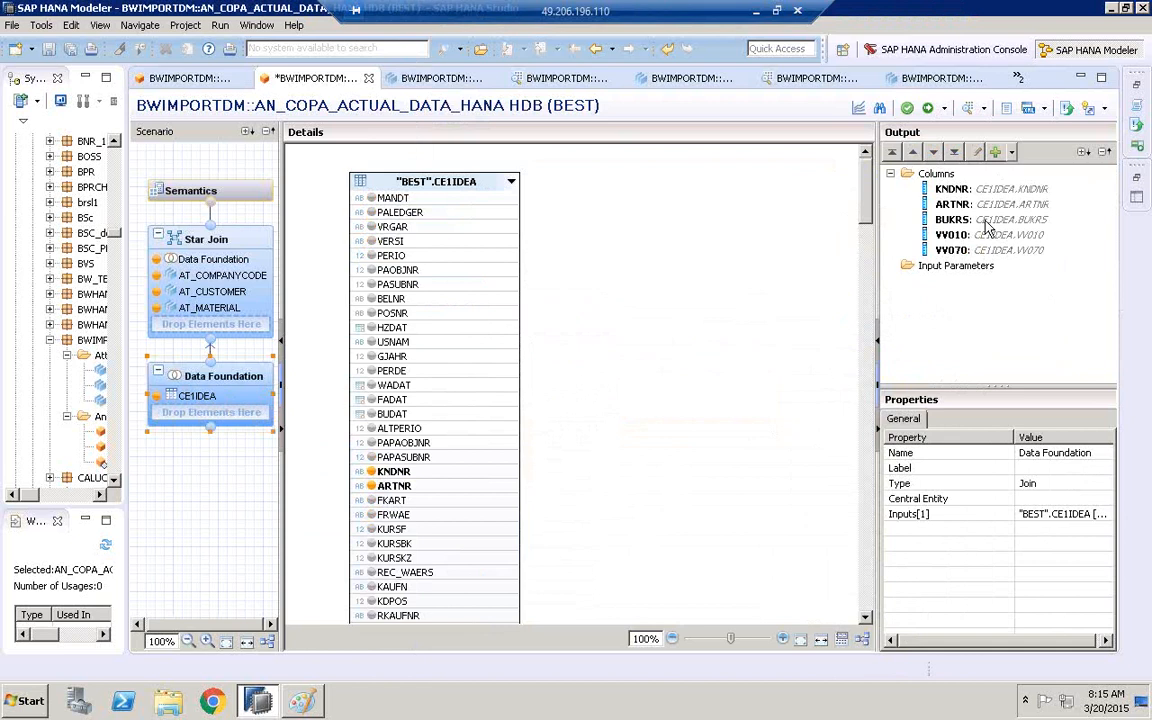
{"action": "left_click", "coordinate": [200, 238]}
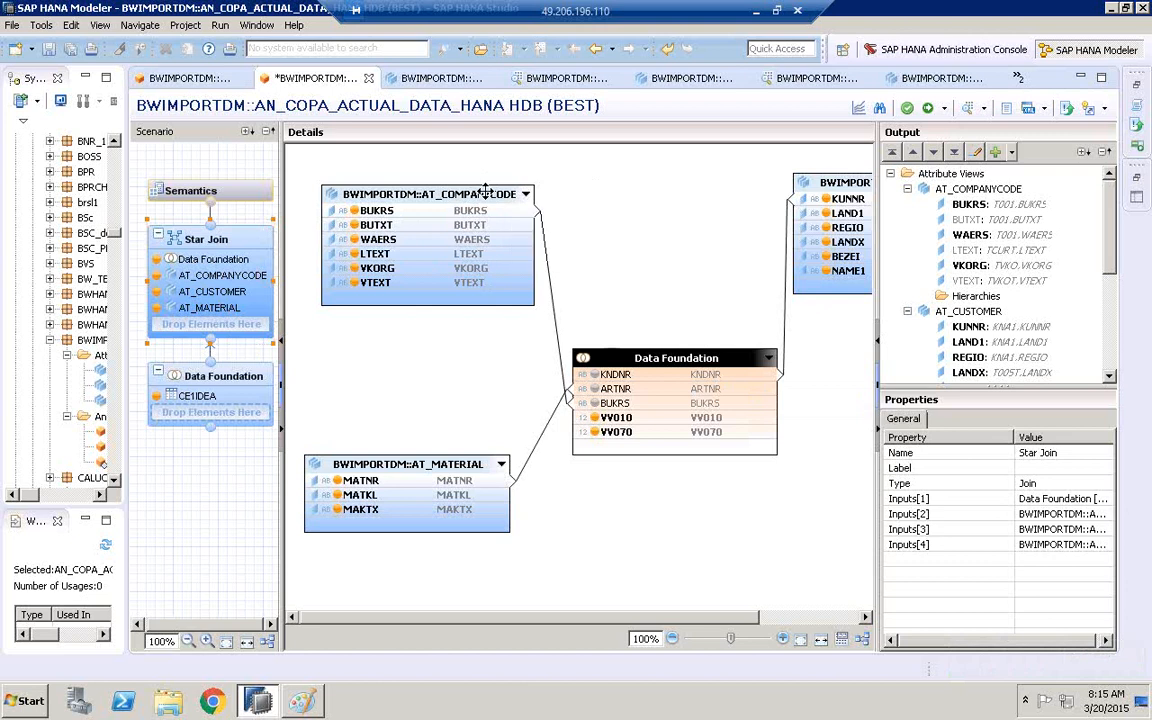
{"action": "left_click", "coordinate": [890, 174]}
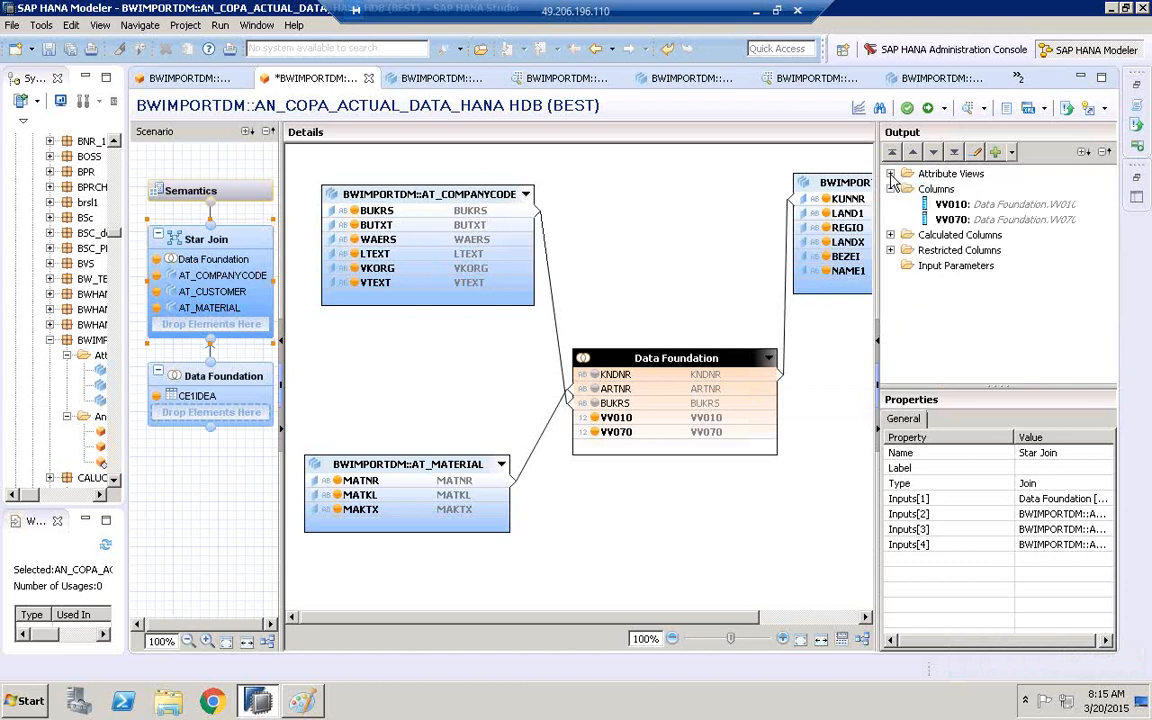
{"action": "left_click", "coordinate": [890, 235]}
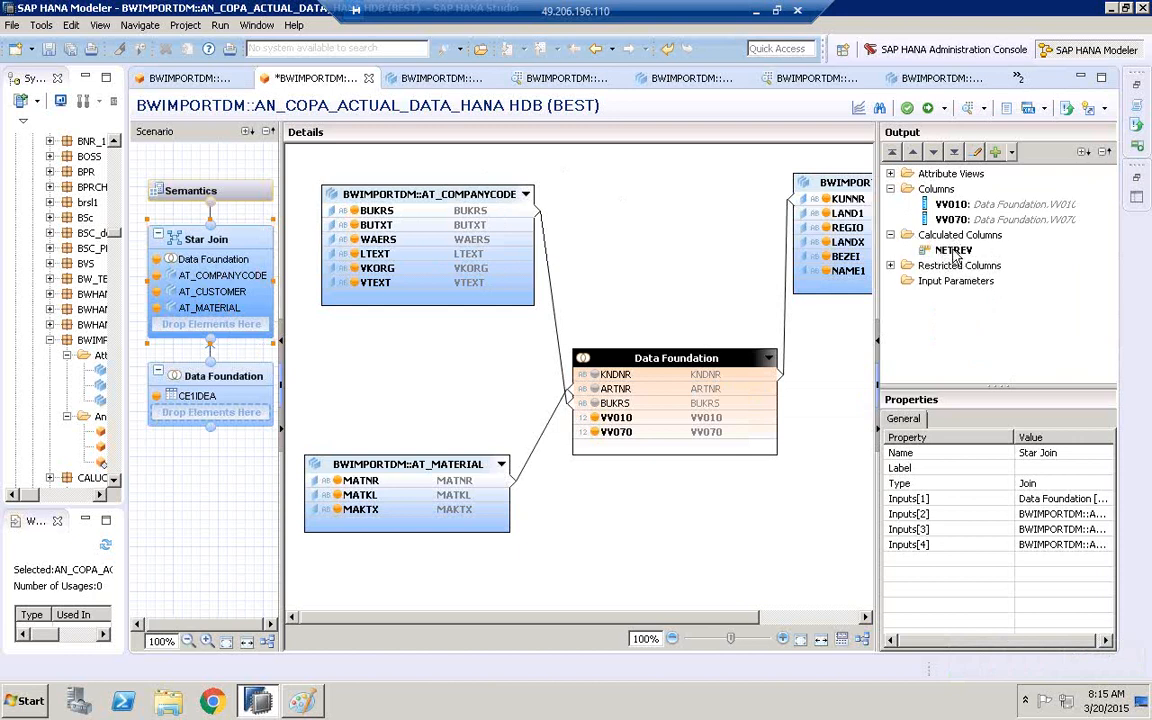
{"action": "mouse_move", "coordinate": [957, 255]}
{"action": "double_click", "coordinate": [945, 267]}
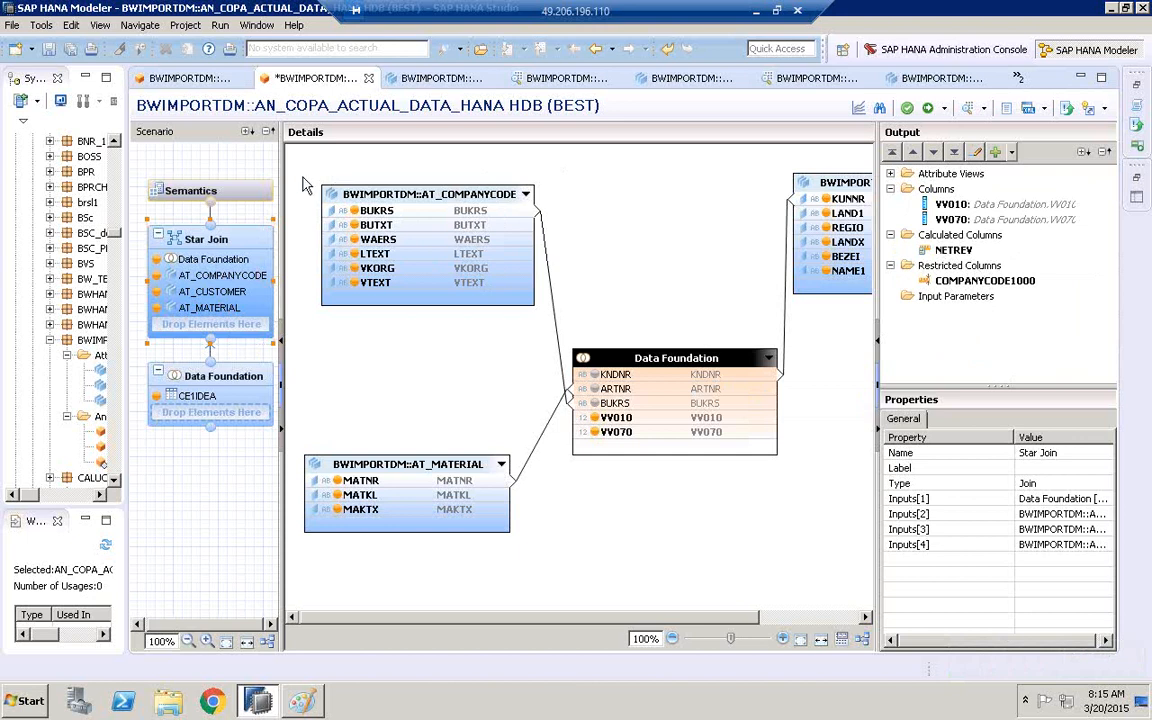
Open the Semantics node and fit the Name and Label columns of the local column table to their contents.
{"action": "left_click", "coordinate": [240, 199]}
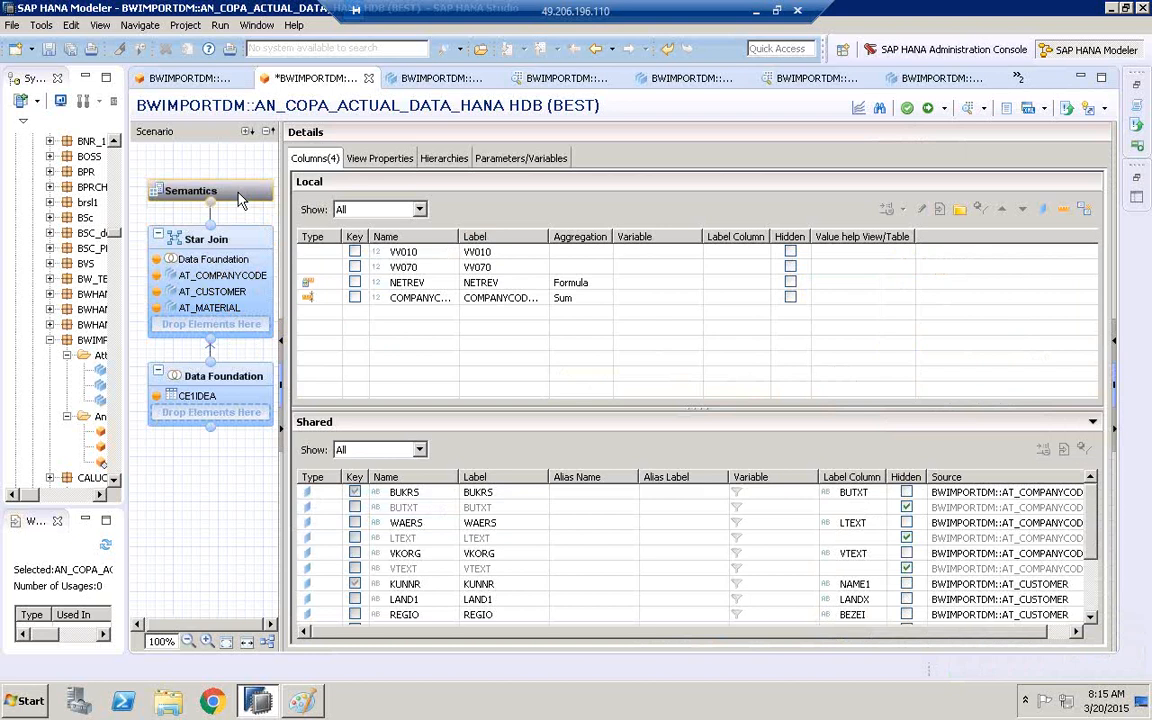
{"action": "double_click", "coordinate": [458, 237]}
{"action": "double_click", "coordinate": [577, 237]}
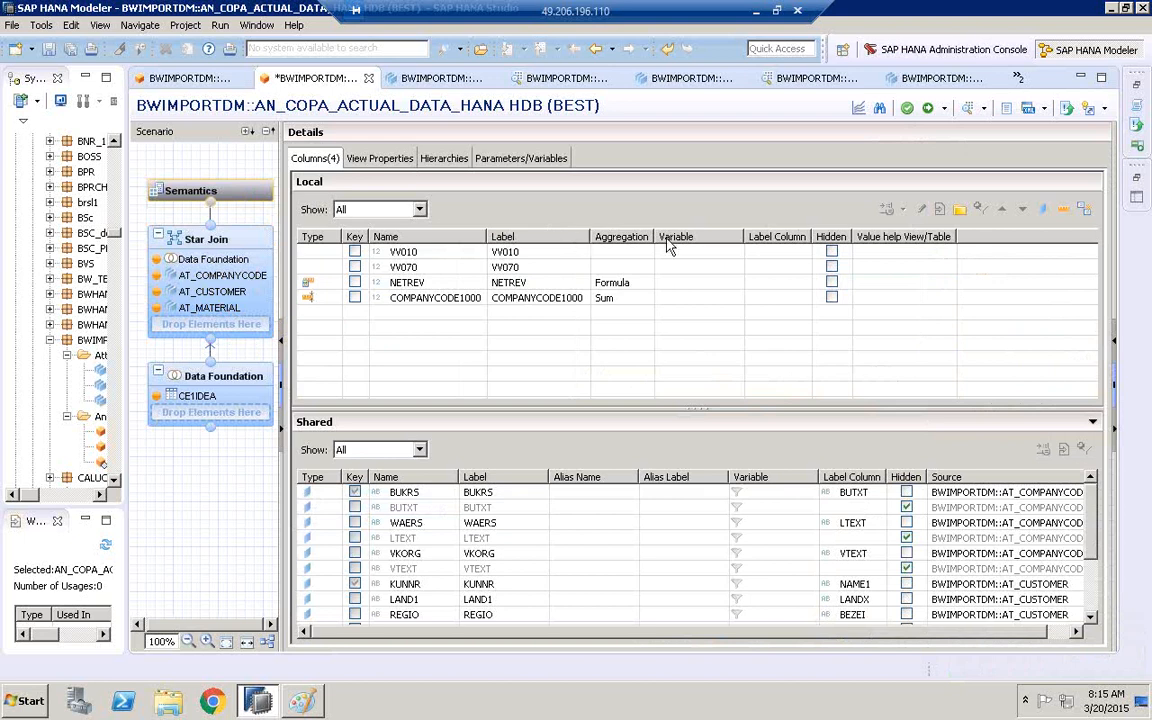
Set the type of the local columns VV010 and VV070 to Measure.
{"action": "left_click", "coordinate": [330, 252]}
{"action": "left_click", "coordinate": [335, 257]}
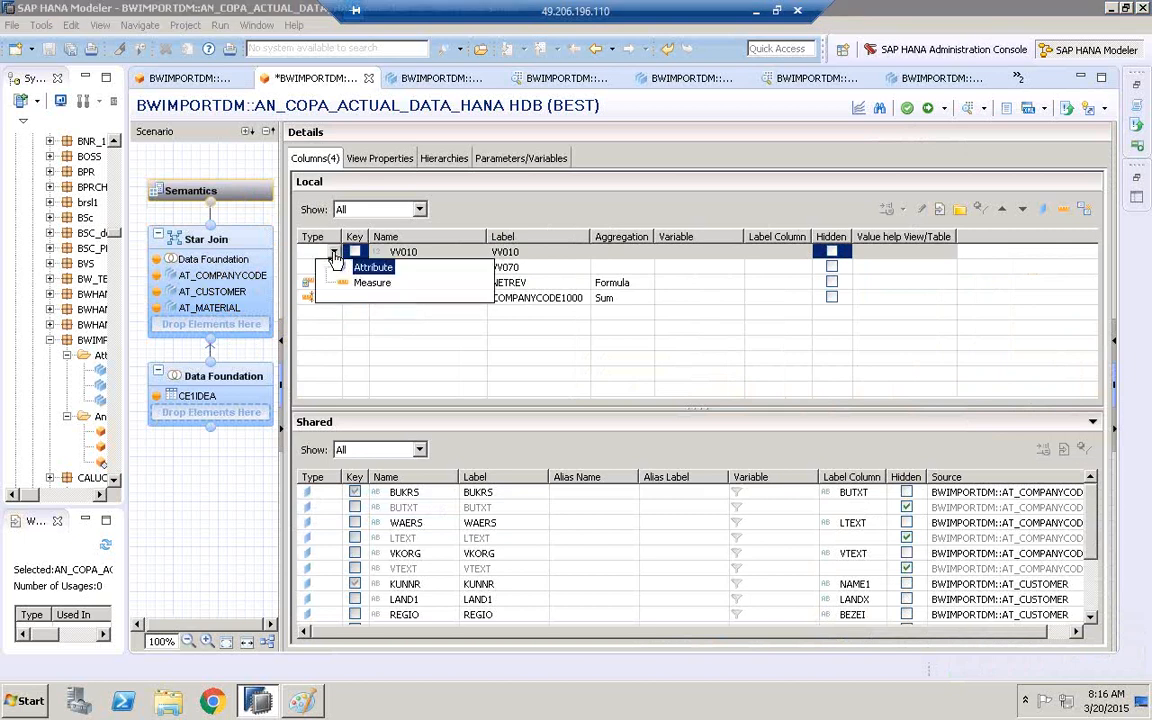
{"action": "left_click", "coordinate": [350, 284]}
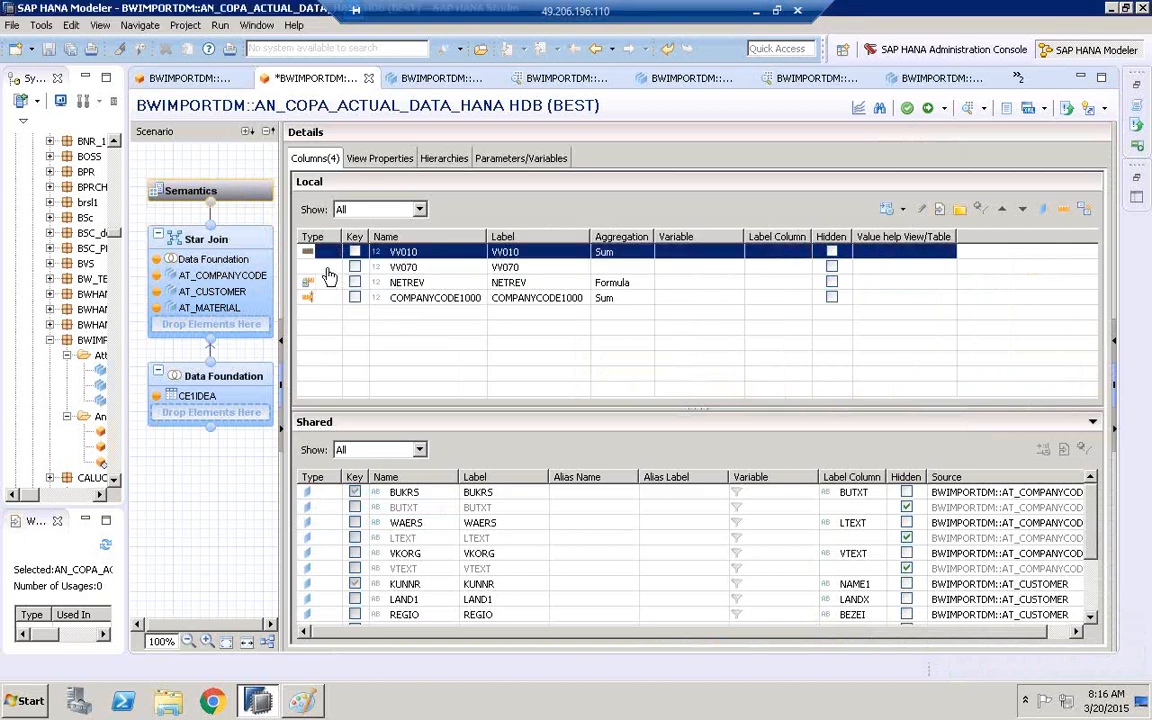
{"action": "left_click", "coordinate": [326, 267]}
{"action": "left_click", "coordinate": [335, 268]}
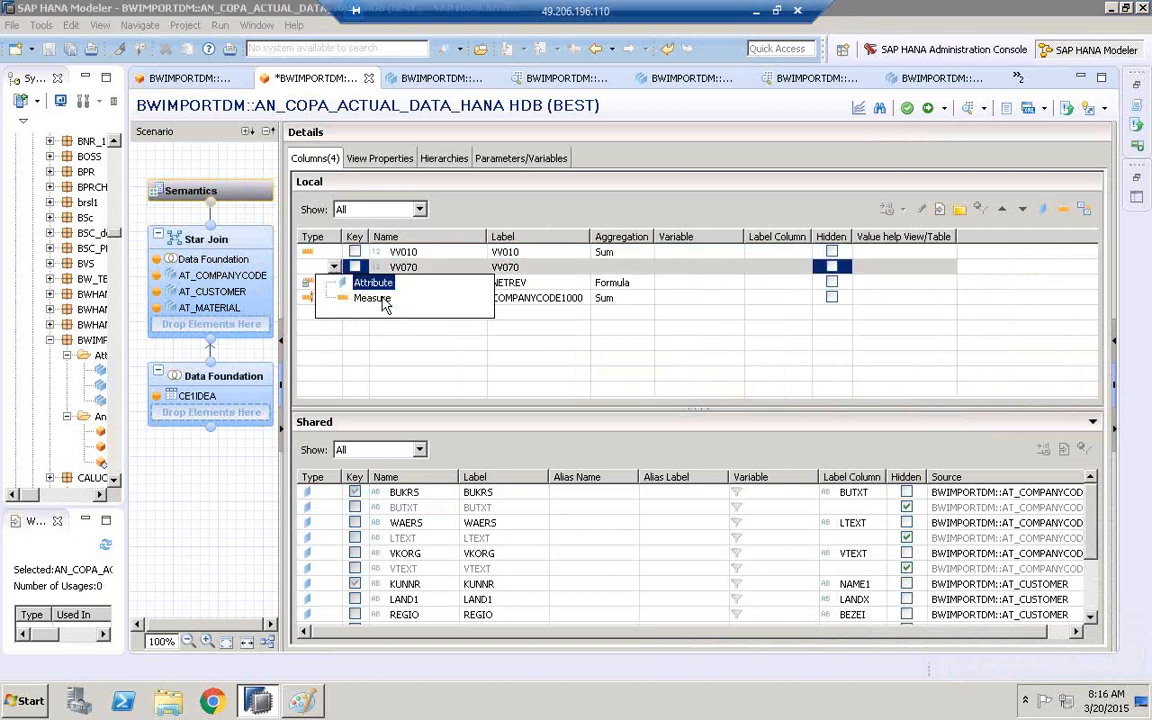
{"action": "left_click", "coordinate": [370, 298]}
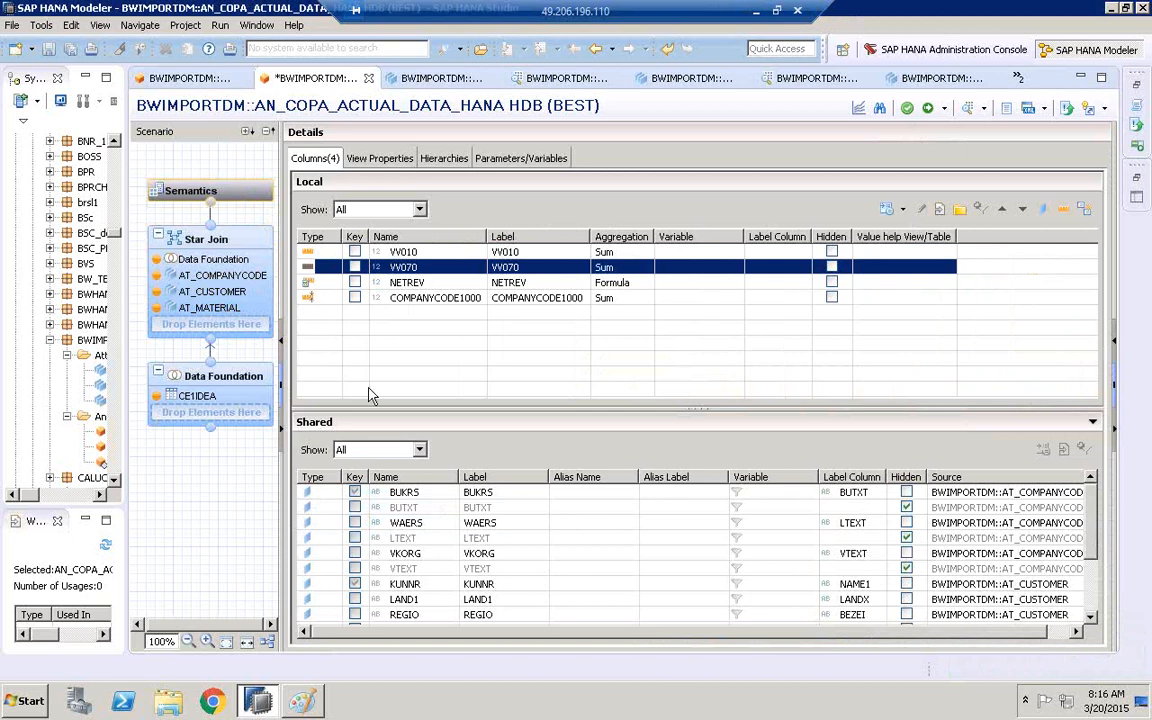
Enlarge the Shared columns table and filter it by Keys, then by Attributes, to review the shared columns.
{"action": "left_click_drag", "start_coordinate": [390, 408], "coordinate": [318, 338]}
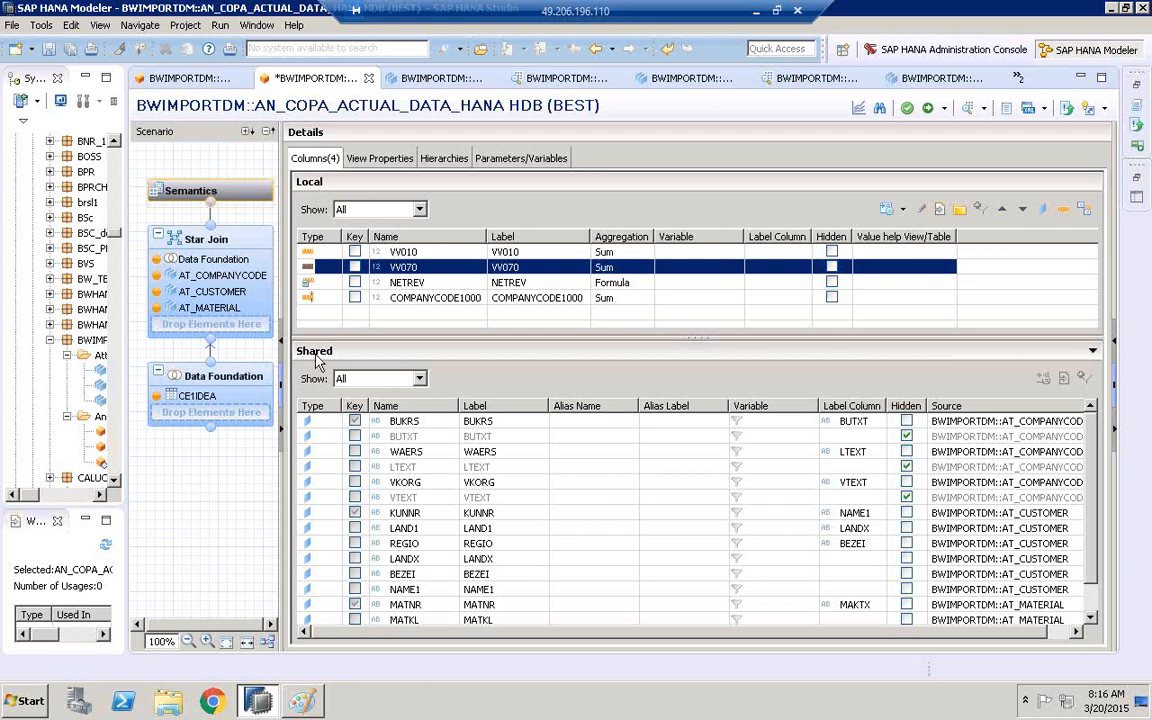
{"action": "left_click", "coordinate": [419, 378]}
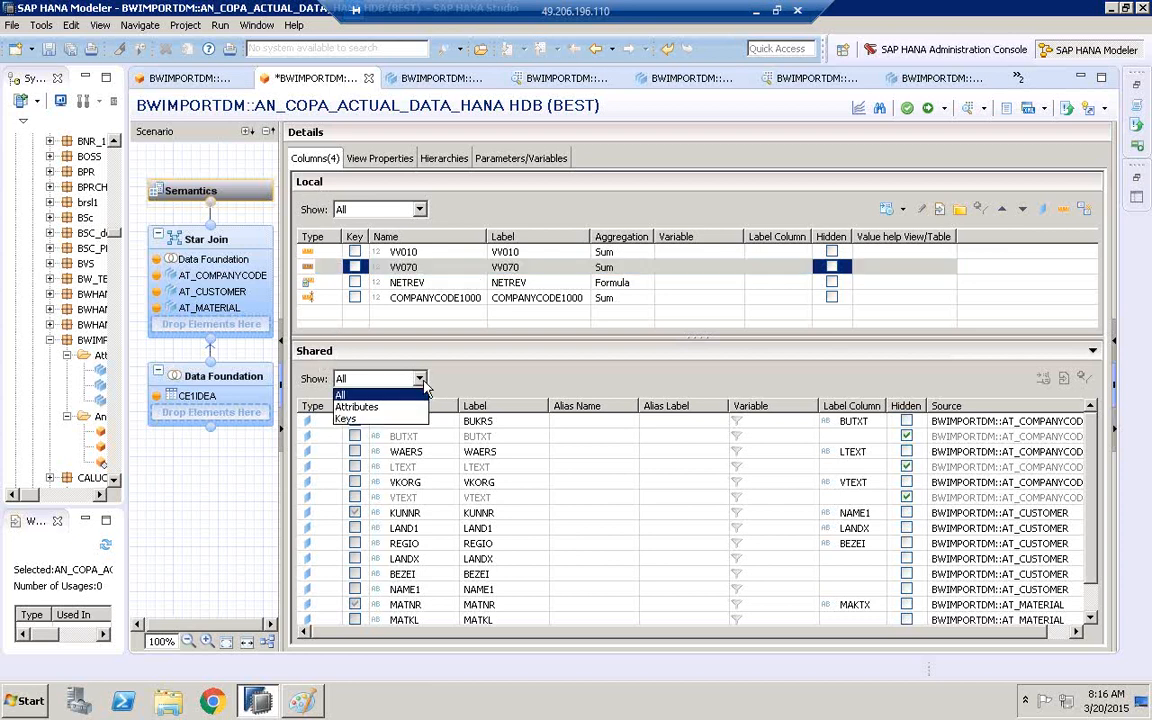
{"action": "left_click", "coordinate": [360, 419]}
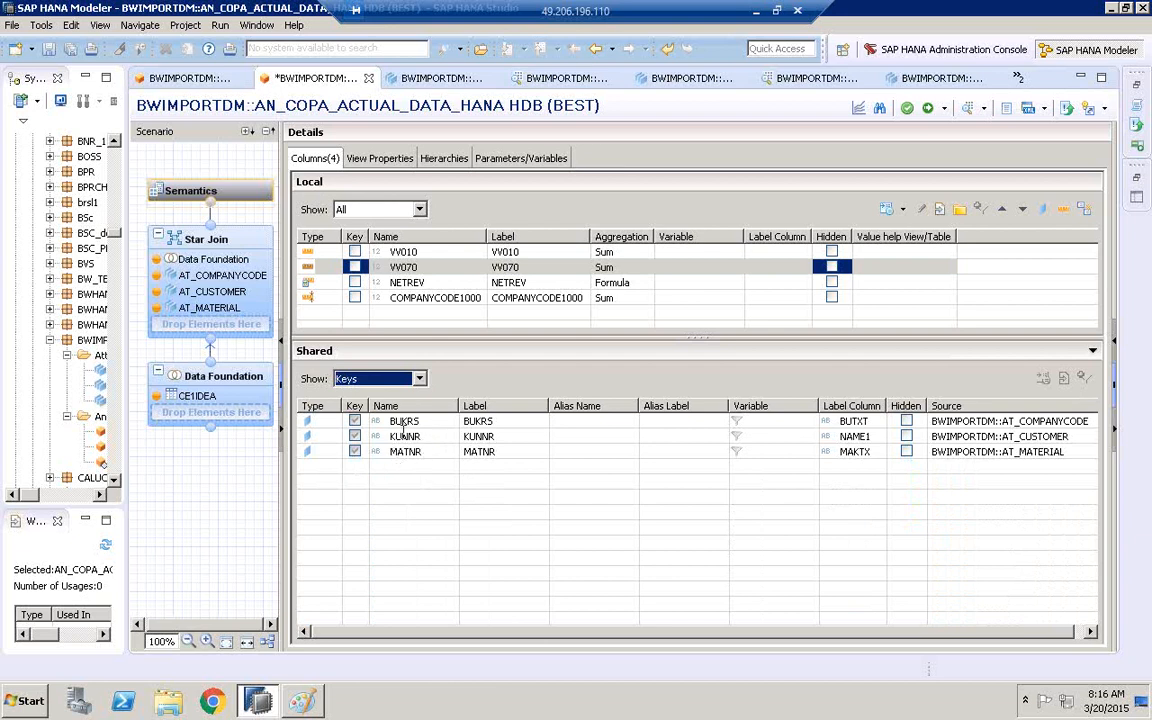
{"action": "left_click", "coordinate": [418, 378]}
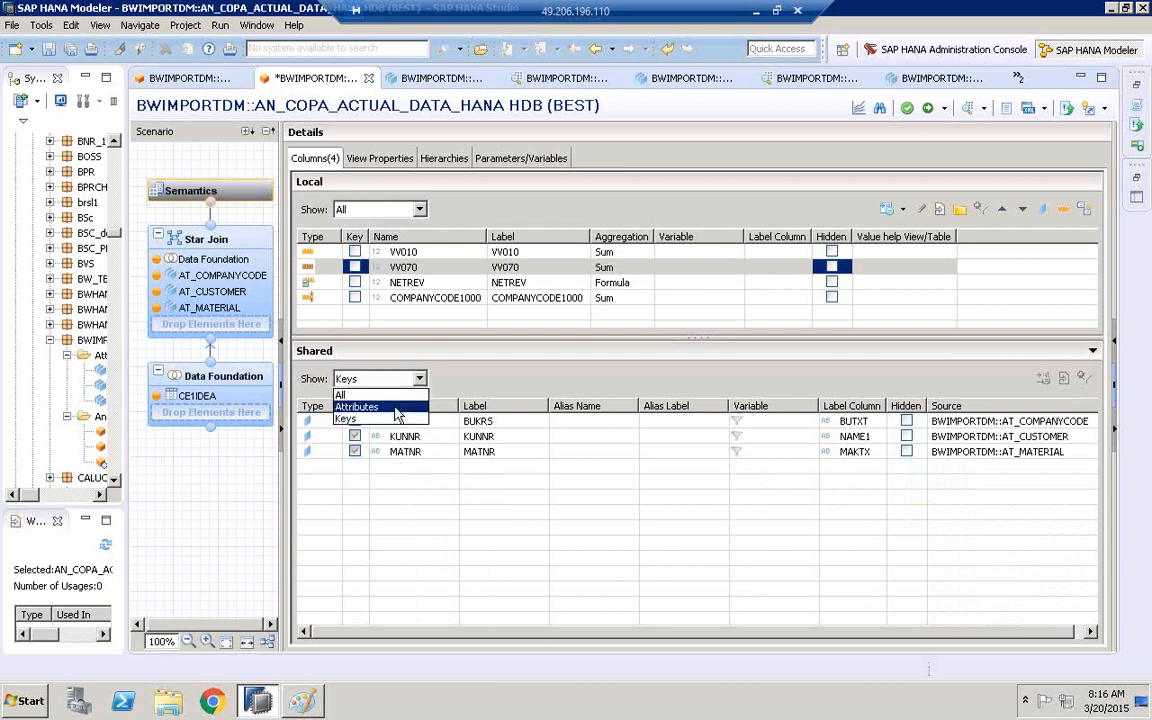
{"action": "left_click", "coordinate": [398, 408]}
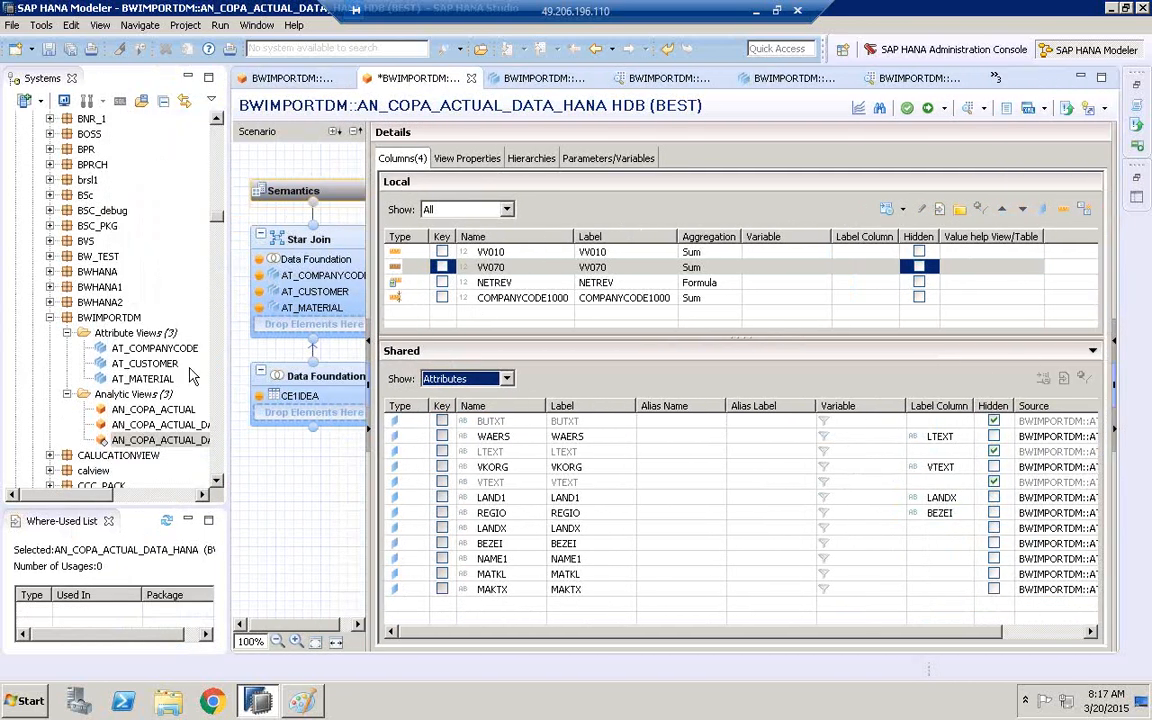
Compare the Semantics columns of AN_COPA_ACTUAL_DATA with the Star Join and Semantics of AN_COPA_ACTUAL_DATA_HANA.
{"action": "double_click", "coordinate": [148, 426]}
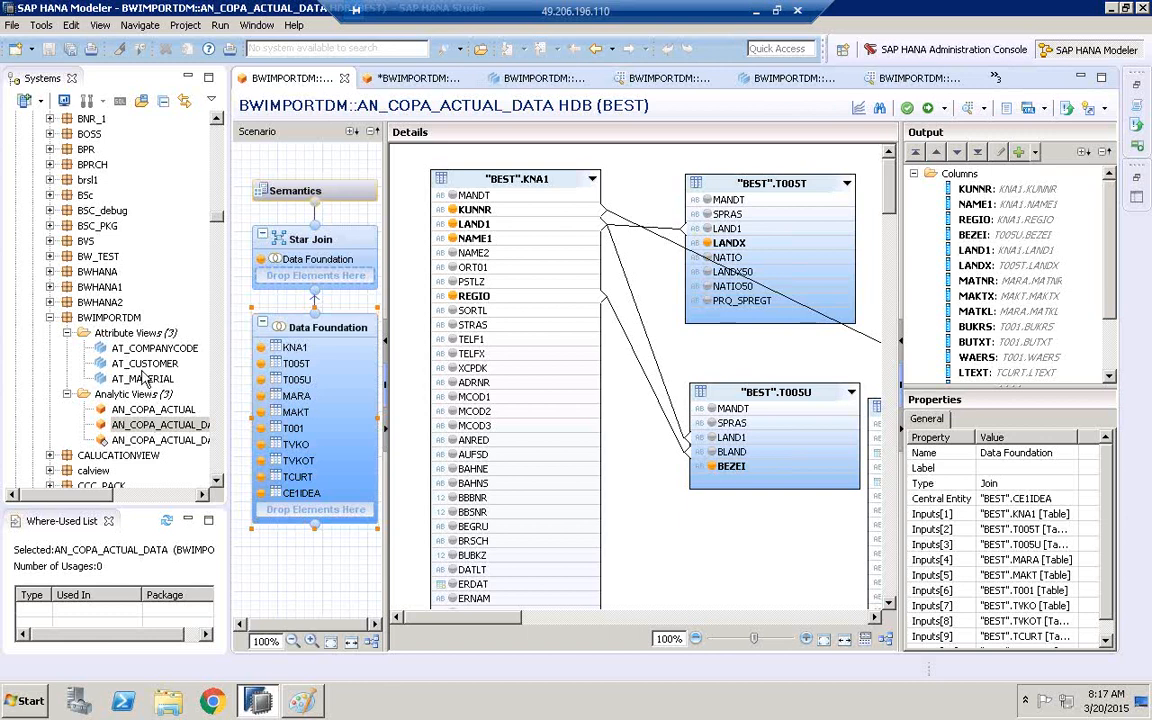
{"action": "left_click", "coordinate": [298, 194]}
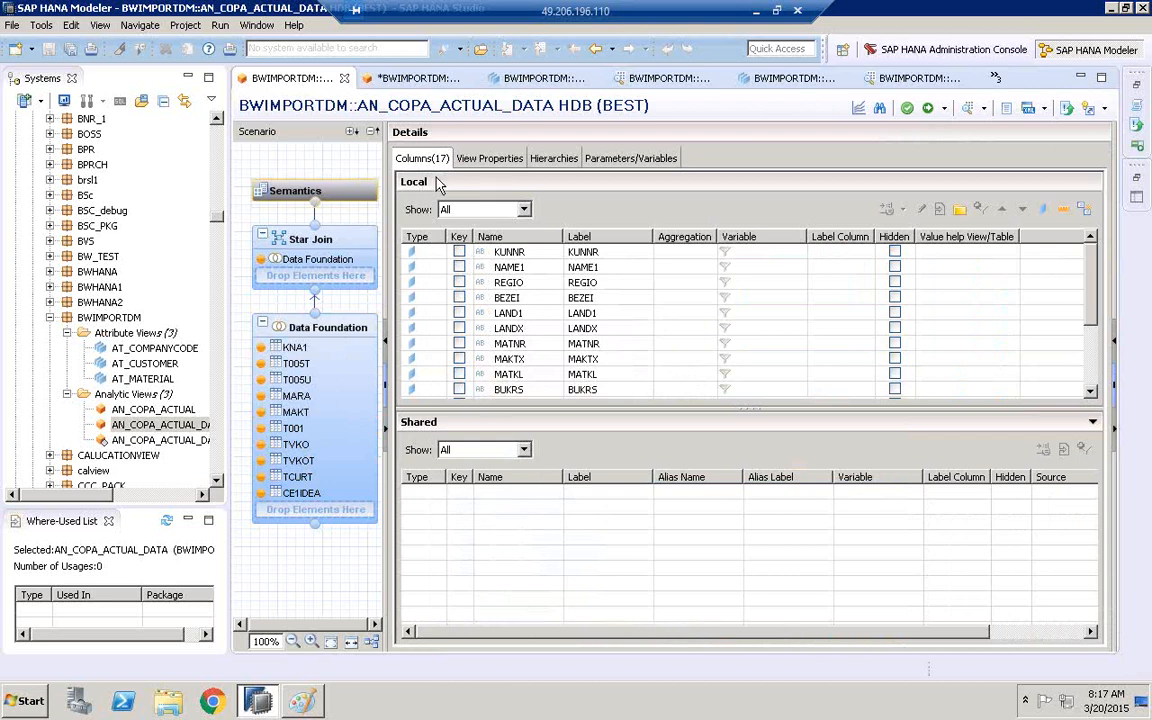
{"action": "double_click", "coordinate": [155, 441]}
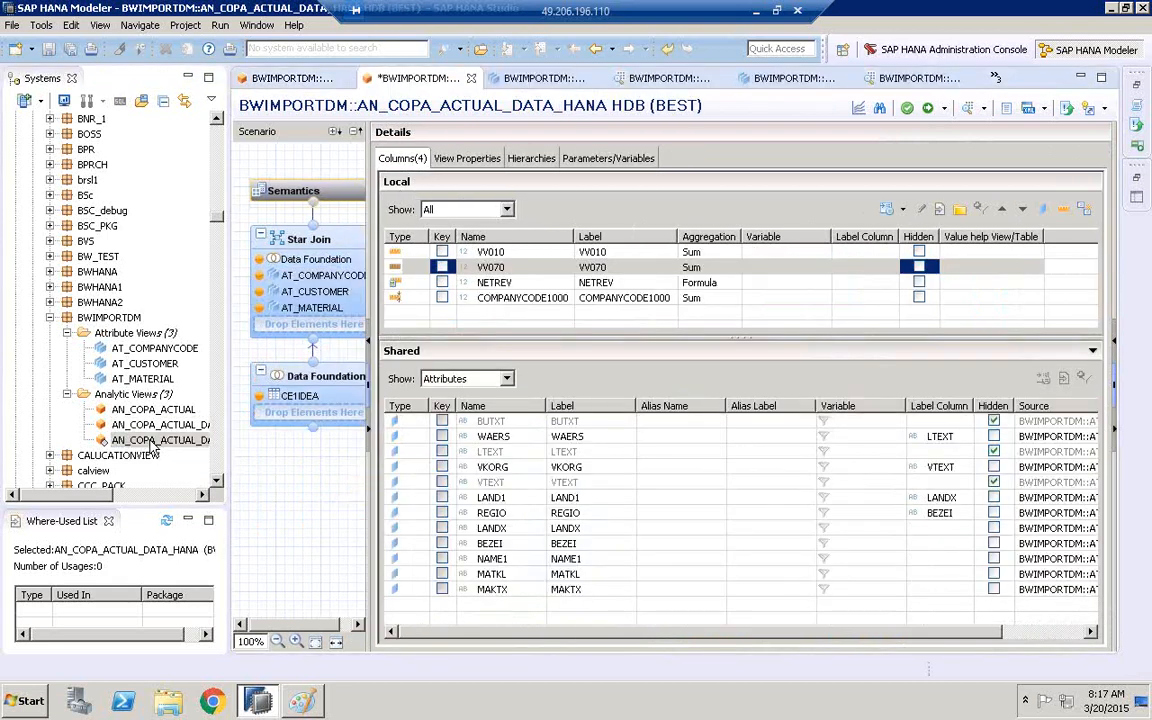
{"action": "left_click", "coordinate": [263, 224]}
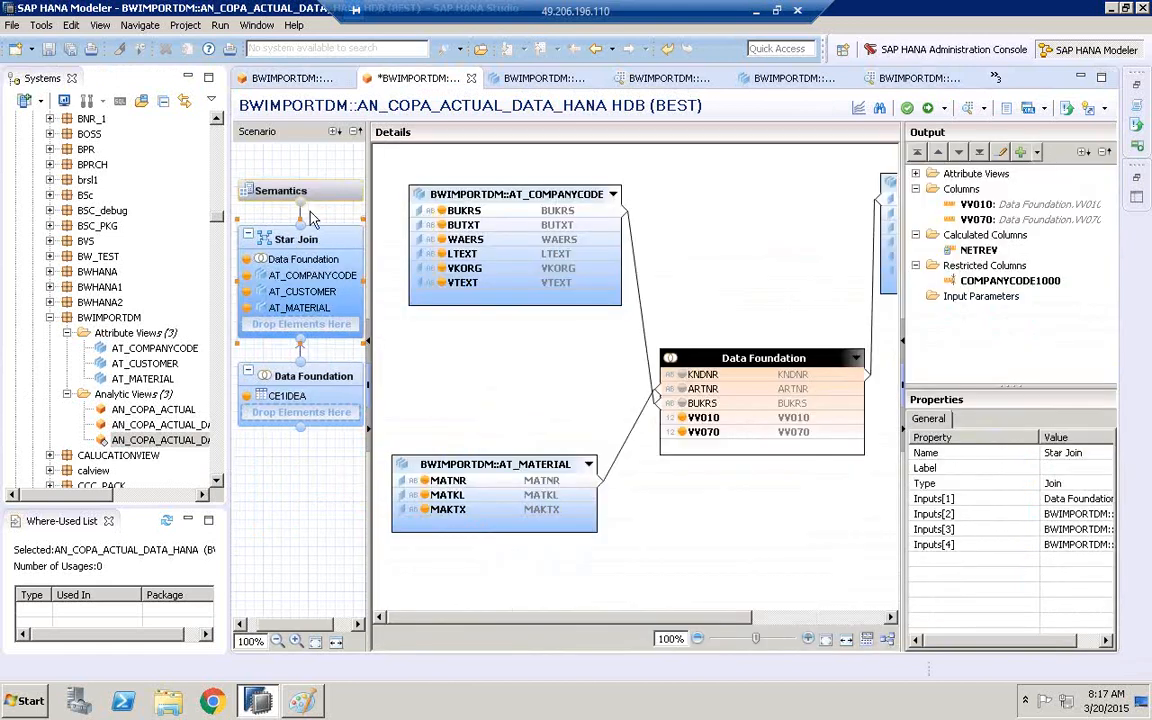
{"action": "left_click", "coordinate": [279, 189]}
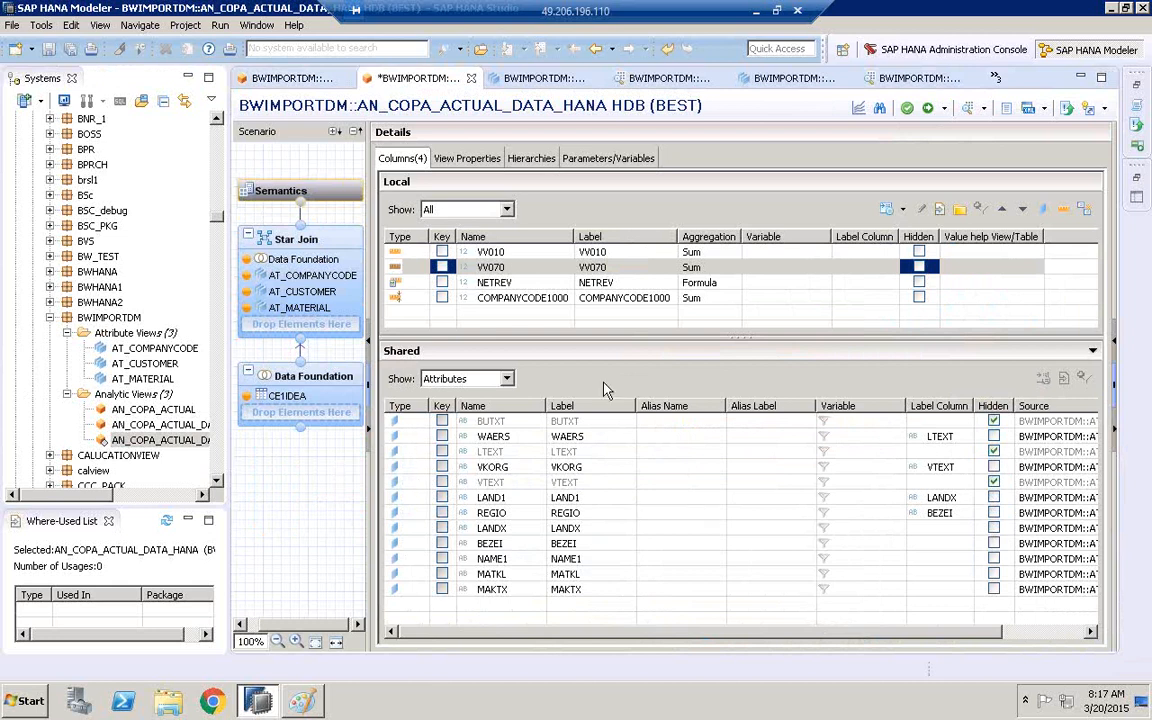
Validate the analytic view AN_COPA_ACTUAL_DATA_HANA, then save and activate it, assigning it to change HDB//12610.
{"action": "left_click", "coordinate": [909, 112]}
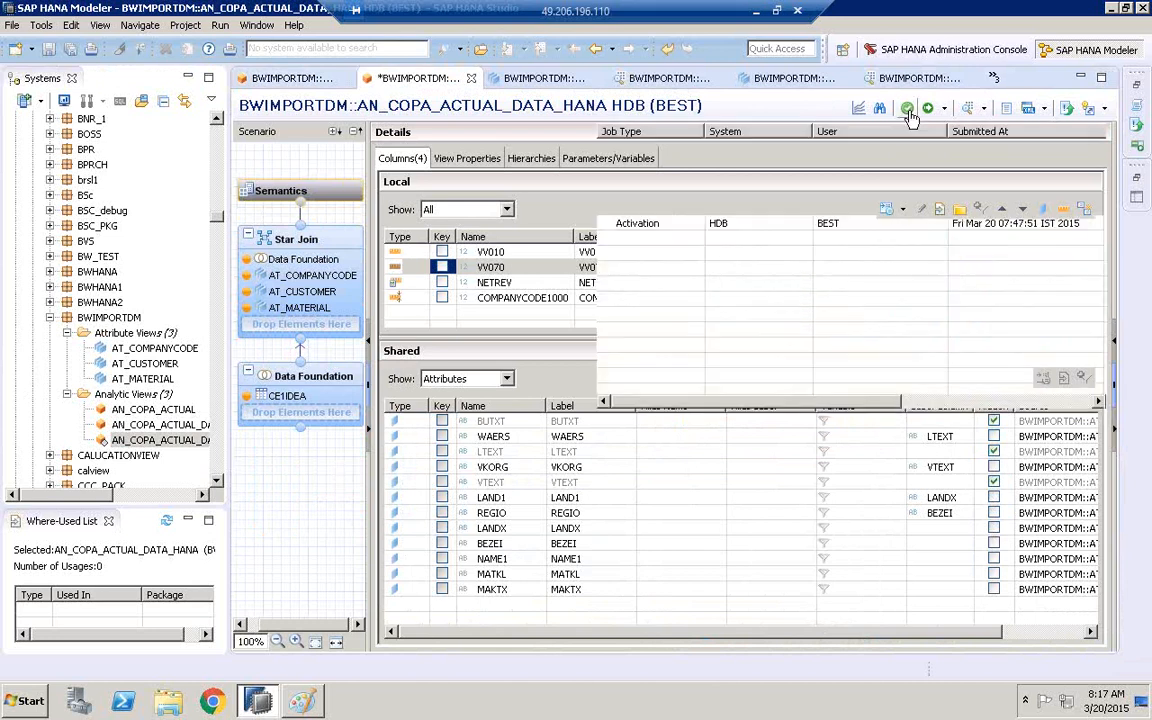
{"action": "left_click", "coordinate": [928, 110]}
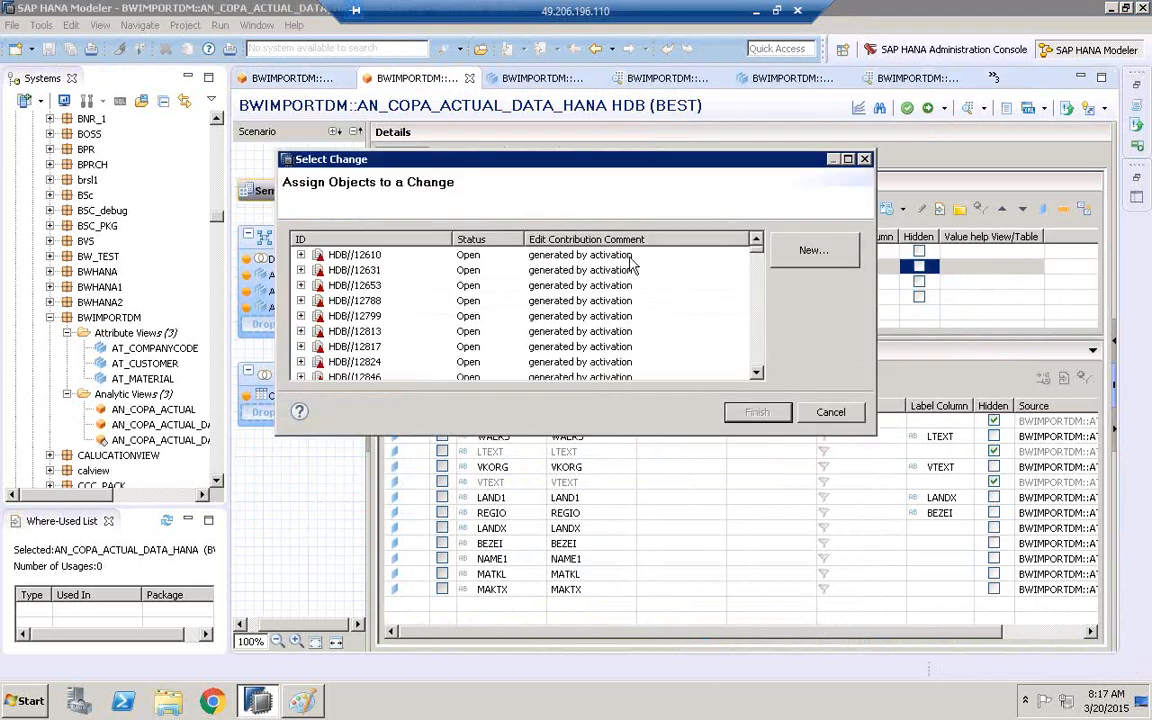
{"action": "left_click", "coordinate": [615, 259]}
{"action": "left_click", "coordinate": [757, 412]}
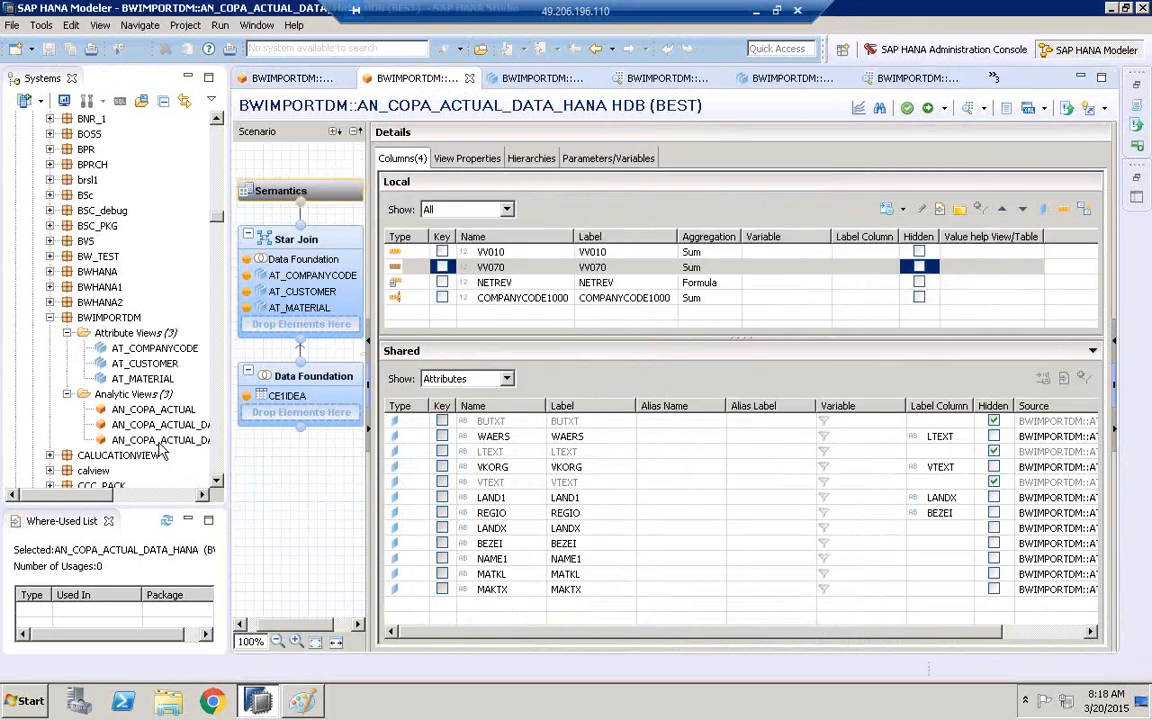
Open the data preview of AN_COPA_ACTUAL_DATA_HANA and resize the panes to widen the labels and values axes.
{"action": "left_click_drag", "start_coordinate": [229, 423], "coordinate": [411, 423]}
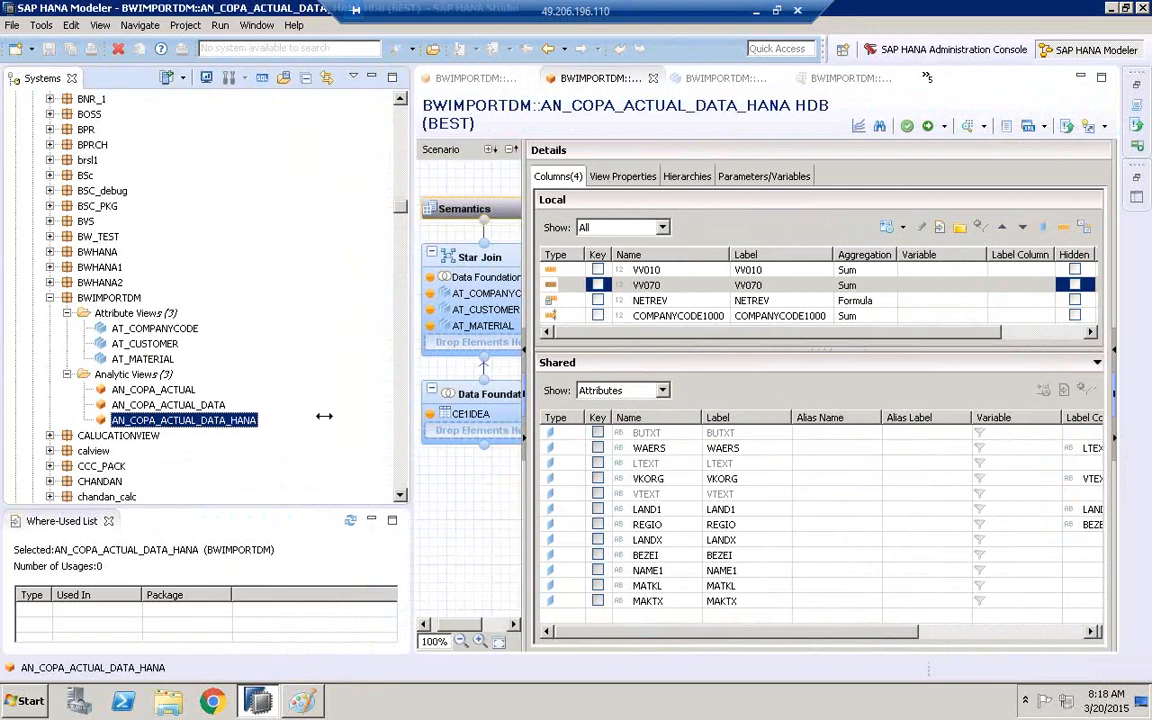
{"action": "right_click", "coordinate": [176, 426]}
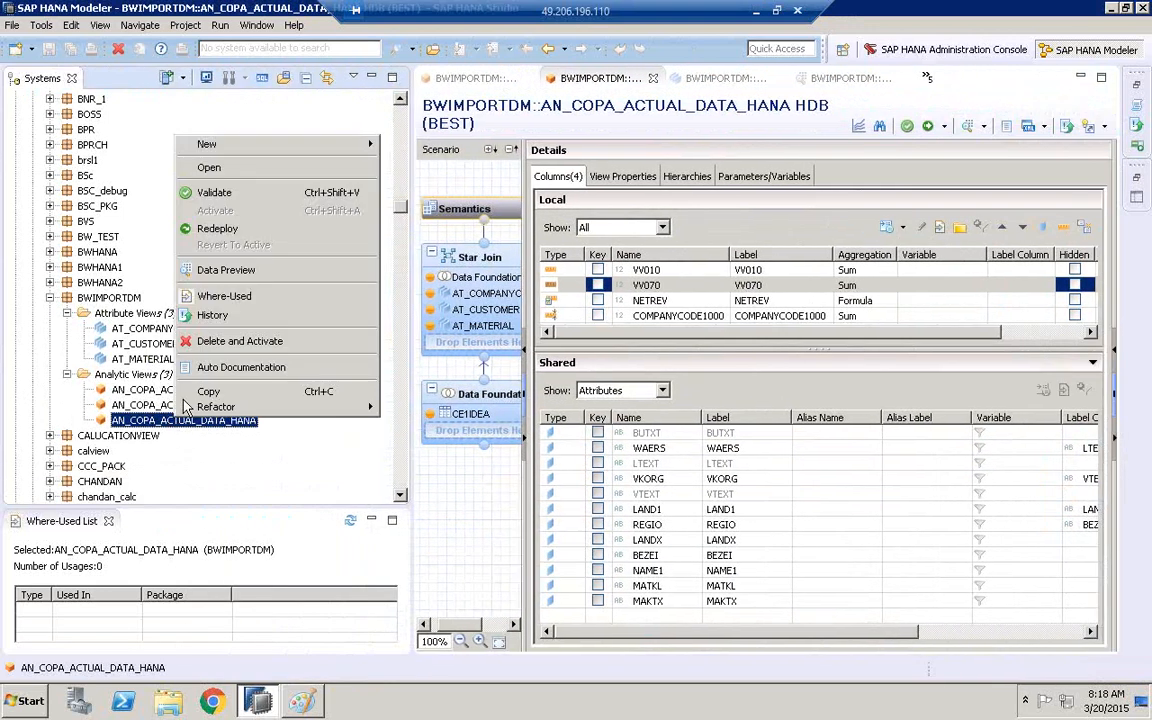
{"action": "left_click", "coordinate": [229, 273]}
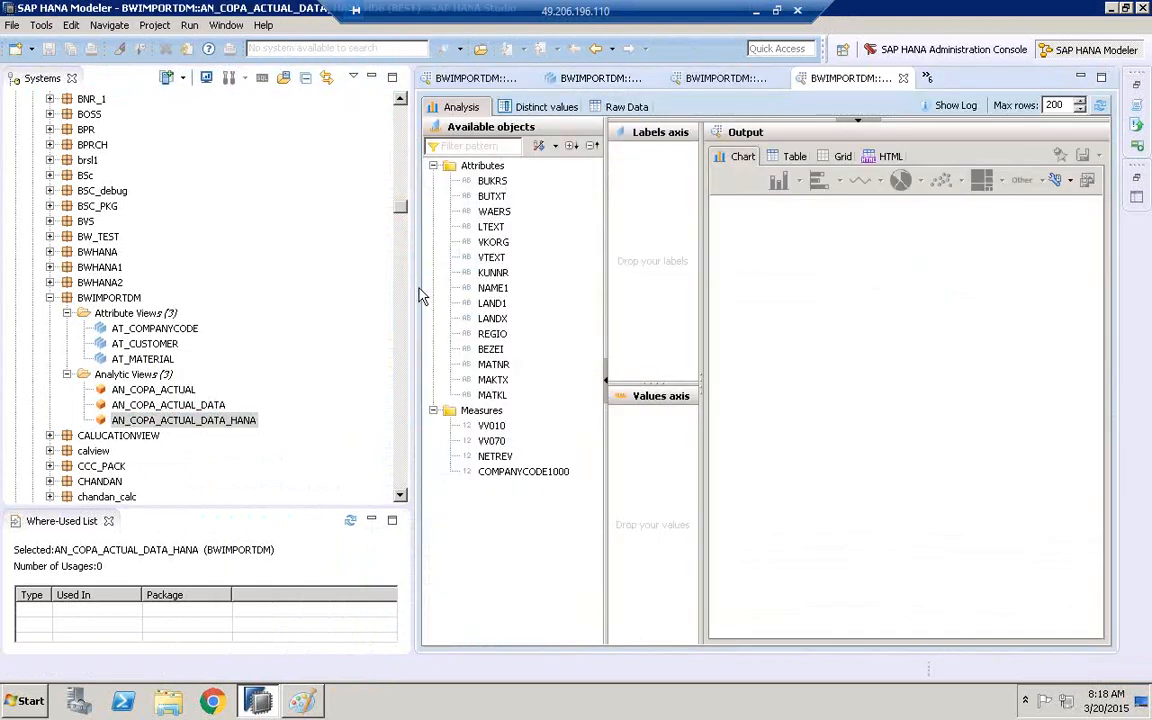
{"action": "left_click_drag", "start_coordinate": [409, 290], "coordinate": [212, 290]}
{"action": "left_click_drag", "start_coordinate": [537, 293], "coordinate": [585, 291]}
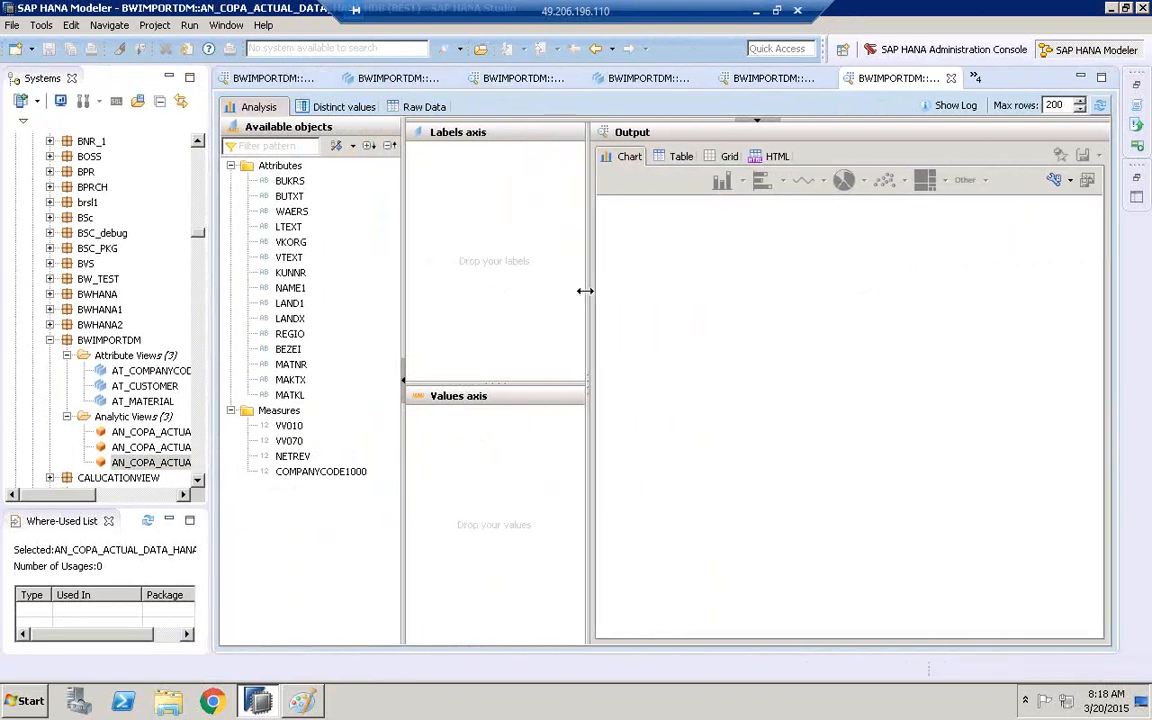
{"action": "left_click_drag", "start_coordinate": [401, 315], "coordinate": [369, 315]}
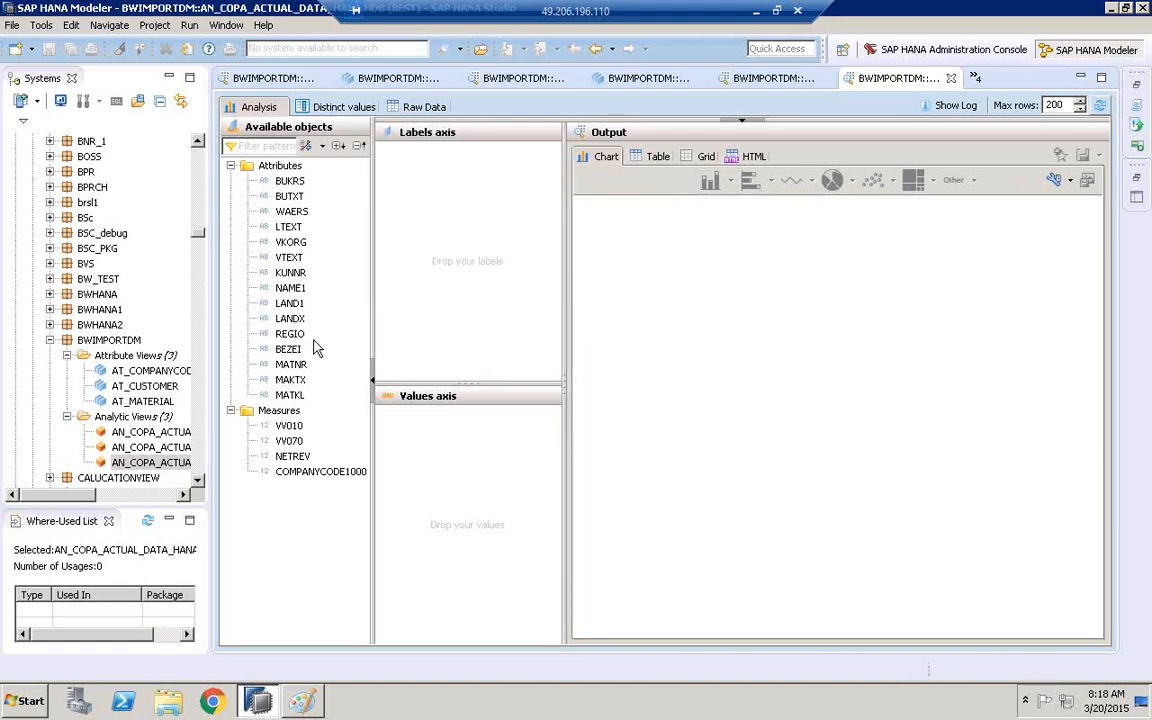
Chart measure VV010 by country, with LANDX on the labels axis and VV010 on the values axis.
{"action": "left_click", "coordinate": [292, 320]}
{"action": "left_click_drag", "start_coordinate": [296, 328], "coordinate": [468, 185]}
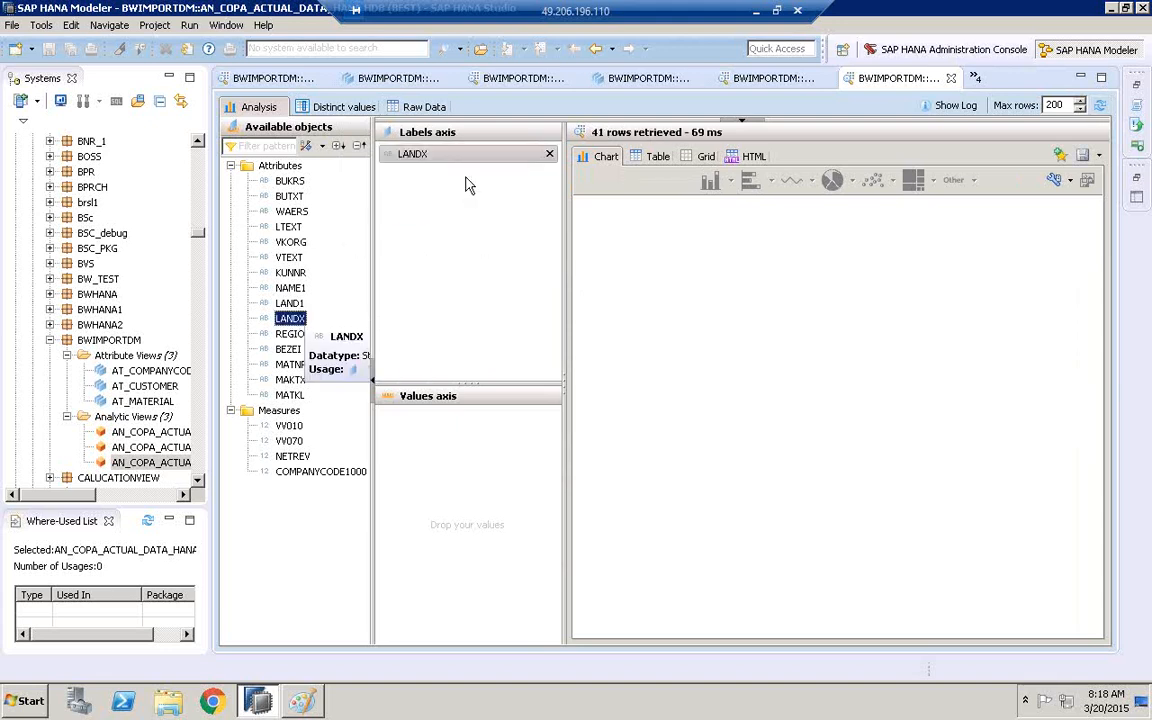
{"action": "left_click", "coordinate": [289, 426]}
{"action": "left_click_drag", "start_coordinate": [287, 428], "coordinate": [453, 443]}
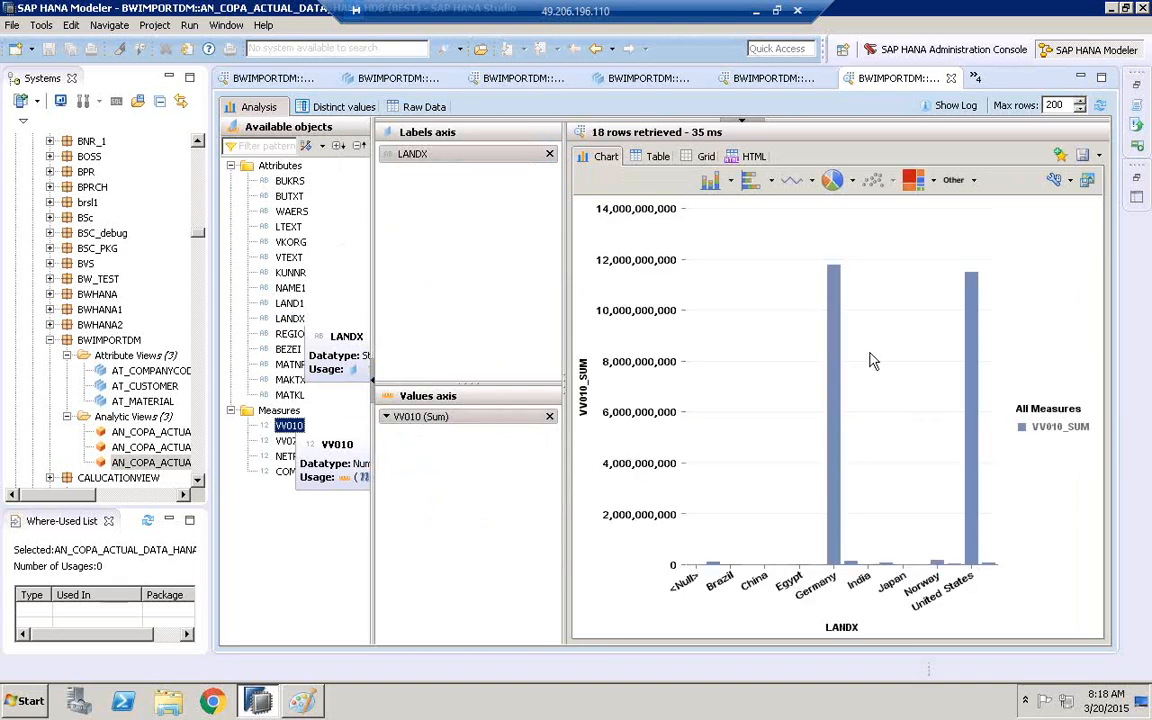
View the VV010 by LANDX data as Pie with Depth, vertical bar and Horizontal Bar charts, and widen the chart area.
{"action": "left_click", "coordinate": [851, 183]}
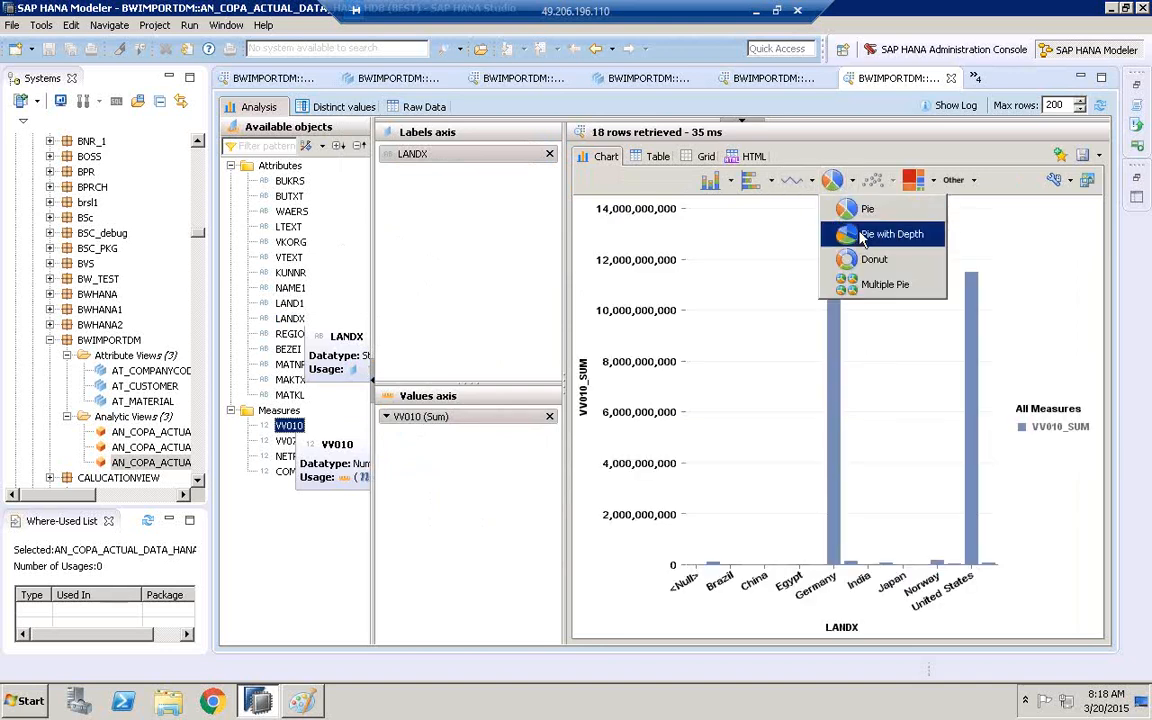
{"action": "left_click", "coordinate": [862, 234]}
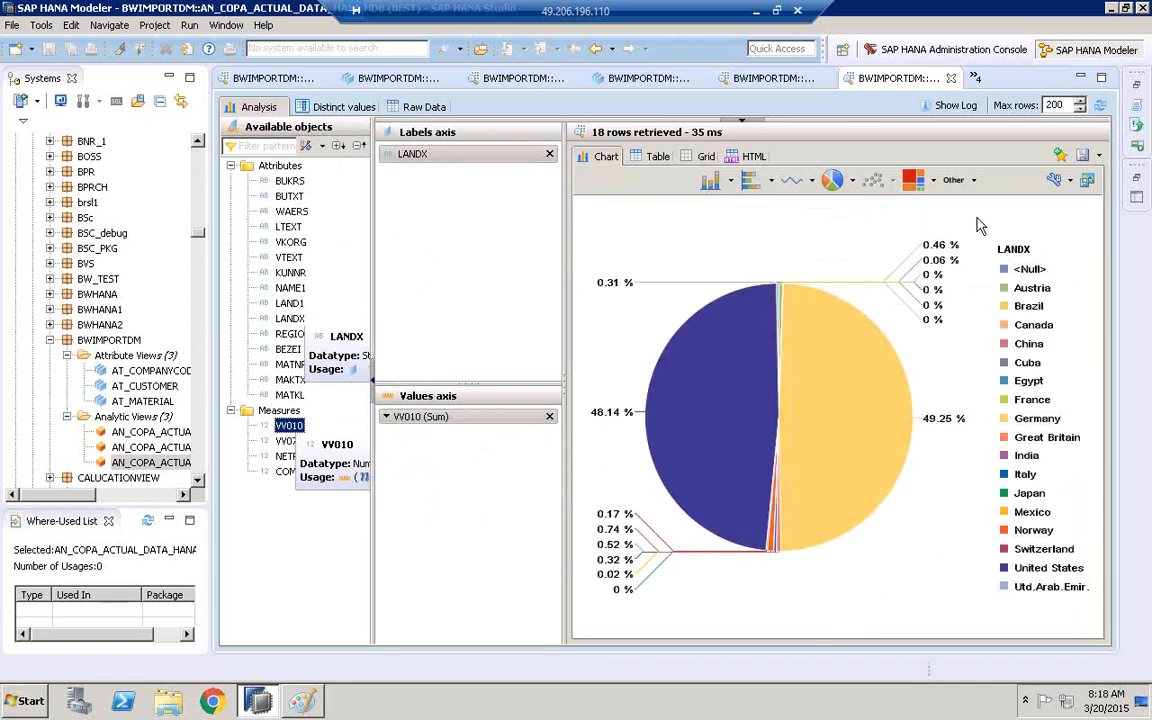
{"action": "left_click", "coordinate": [711, 182]}
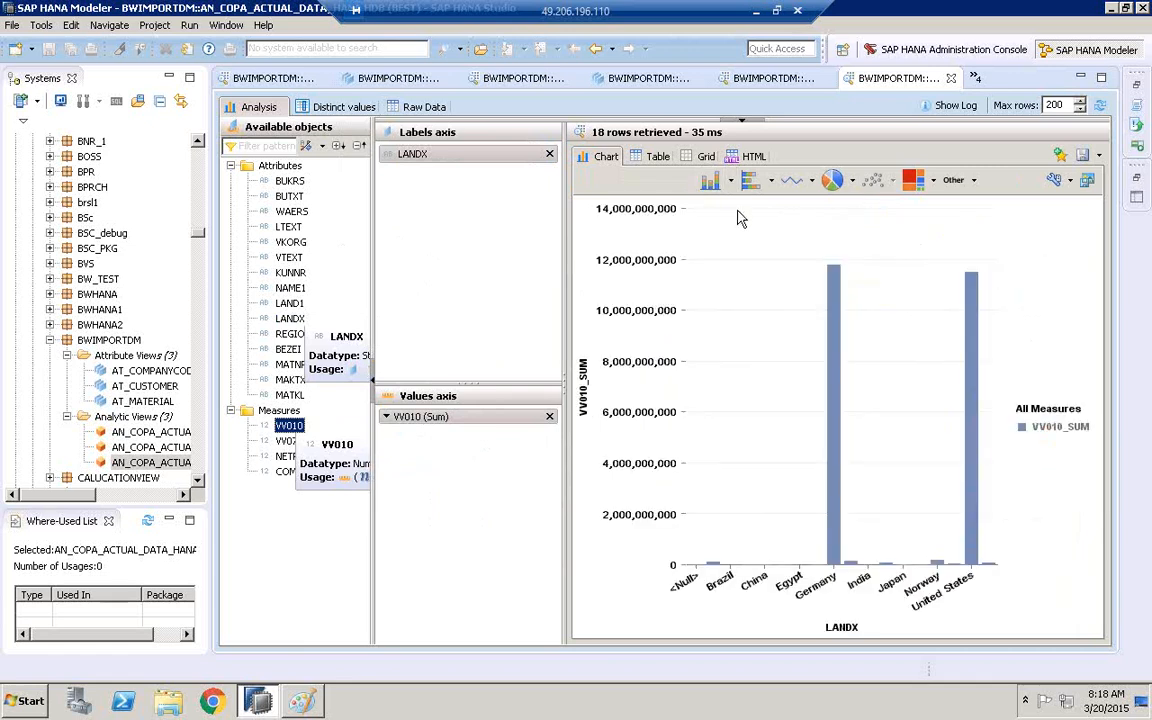
{"action": "left_click", "coordinate": [733, 181]}
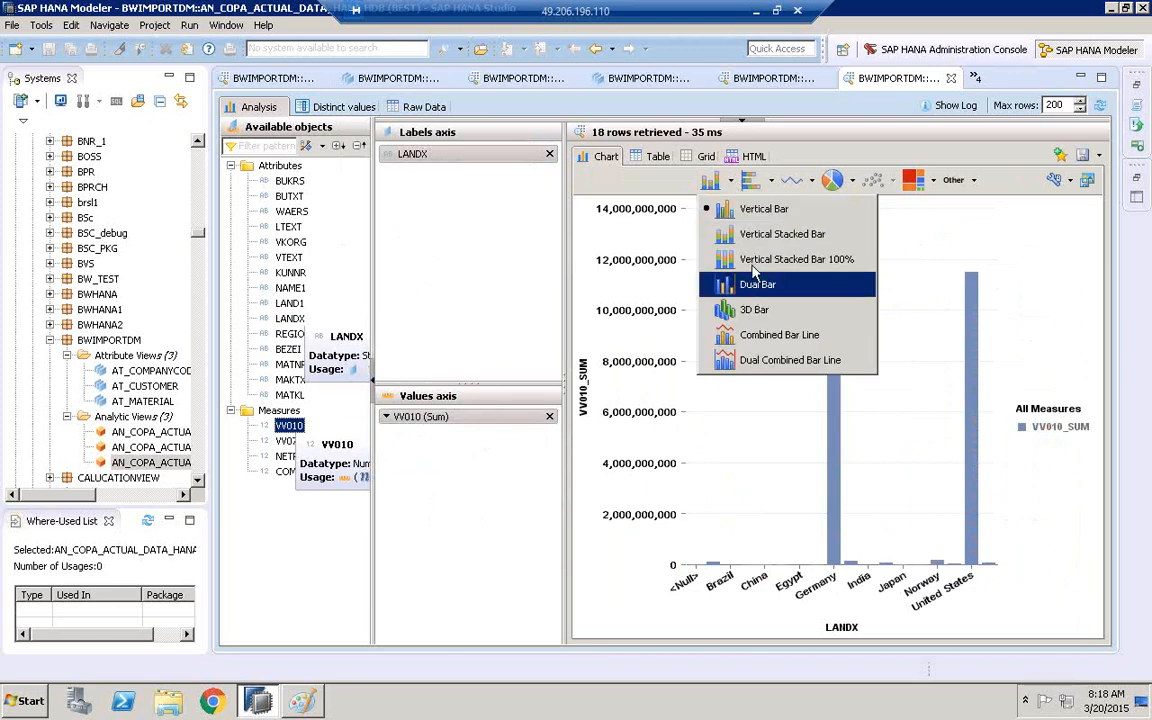
{"action": "left_click", "coordinate": [771, 181]}
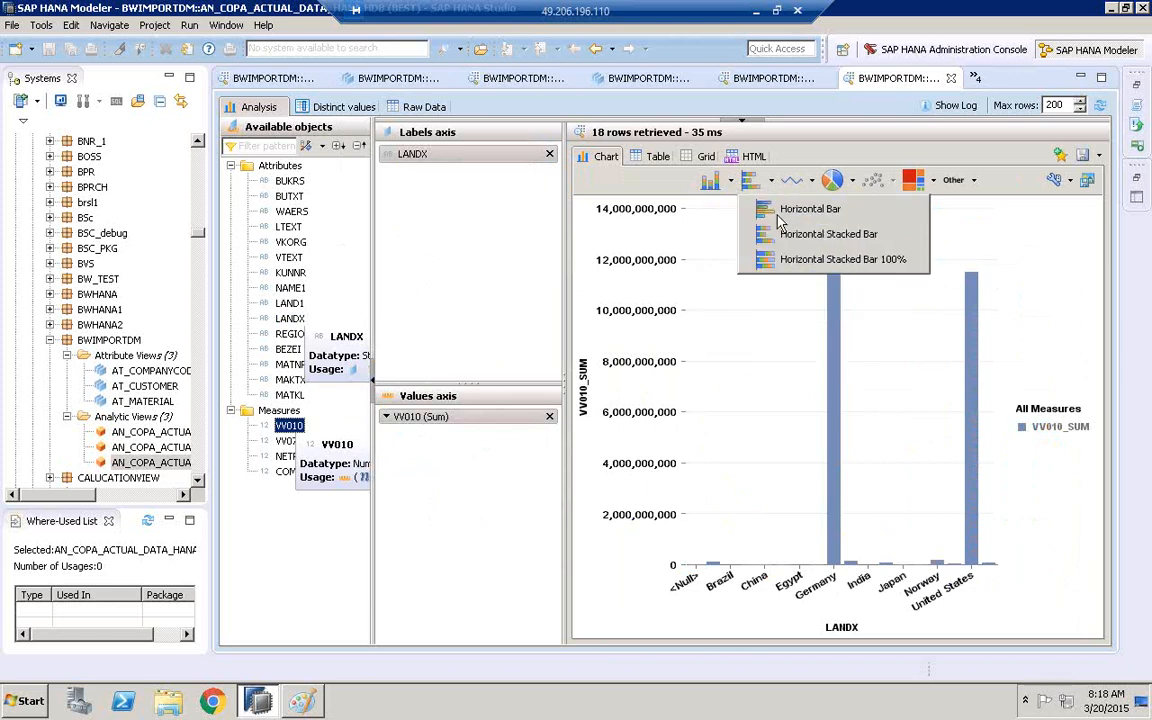
{"action": "left_click", "coordinate": [778, 211]}
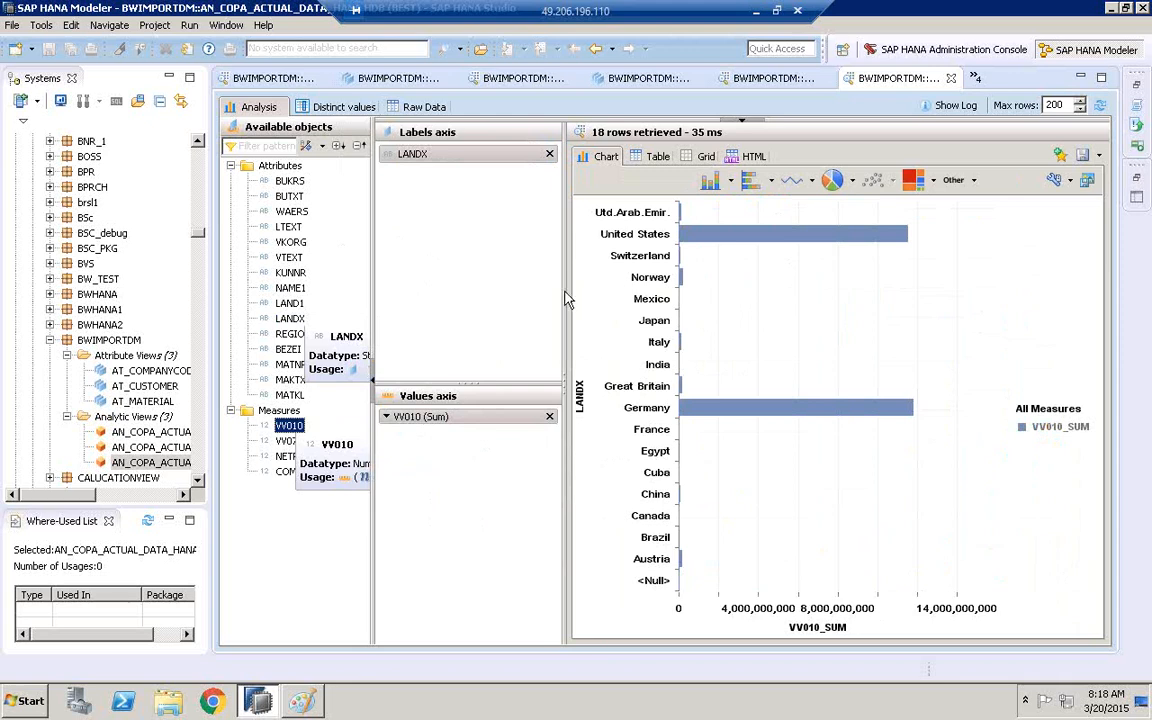
{"action": "left_click_drag", "start_coordinate": [522, 291], "coordinate": [514, 291]}
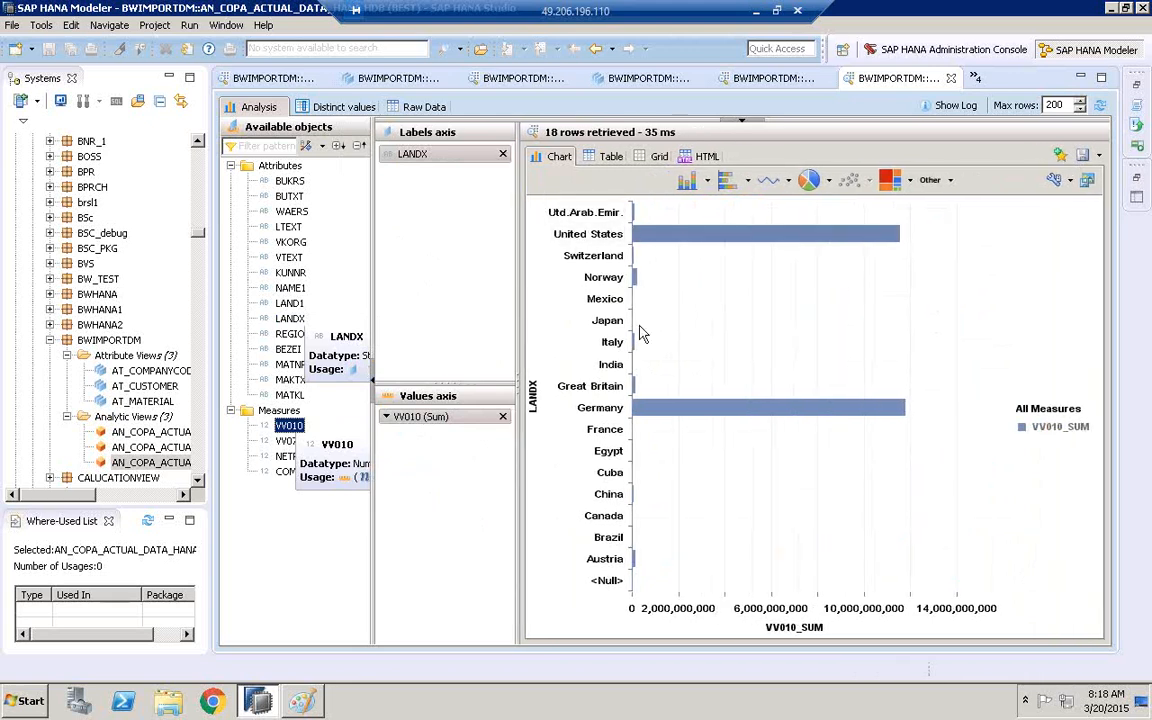
Show the data as a Tag Cloud and inspect the VV010 sum for United States.
{"action": "left_click", "coordinate": [951, 181]}
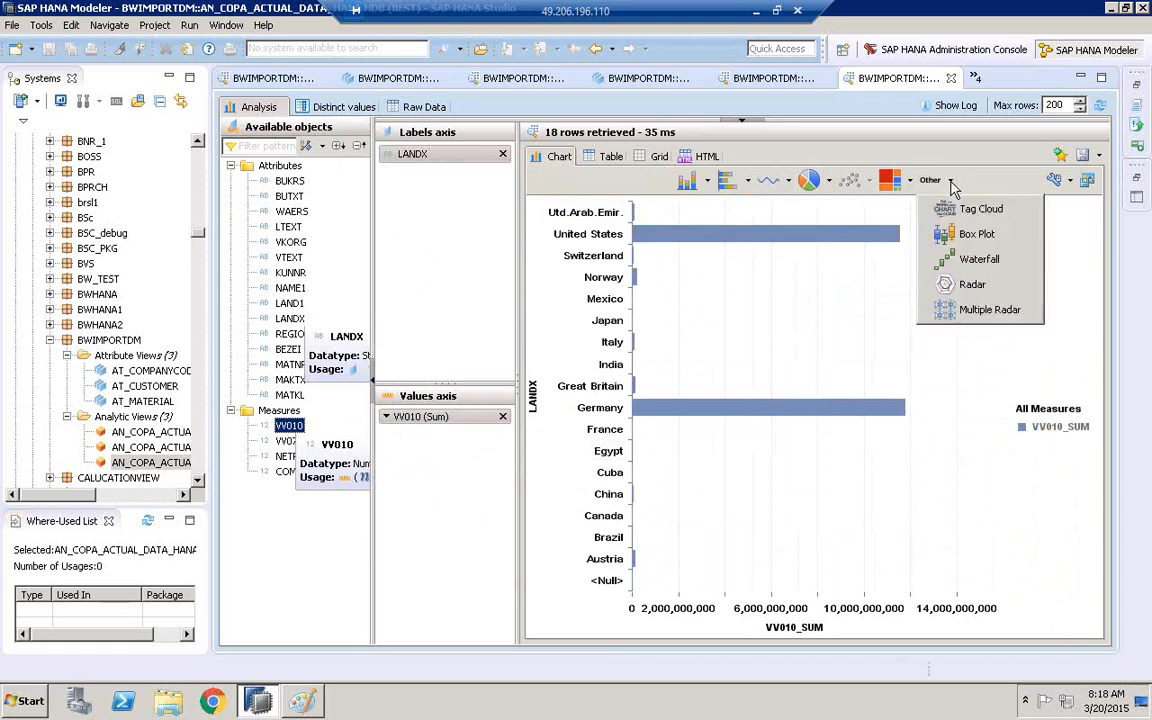
{"action": "left_click", "coordinate": [965, 209]}
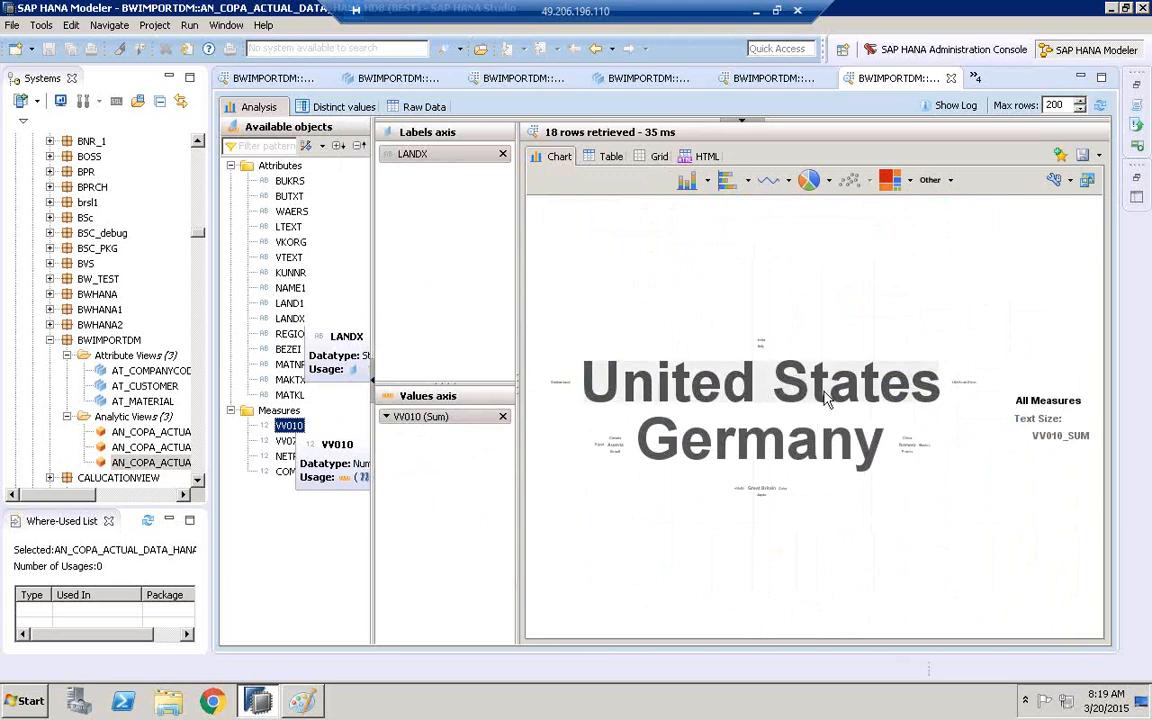
{"action": "mouse_move", "coordinate": [826, 398]}
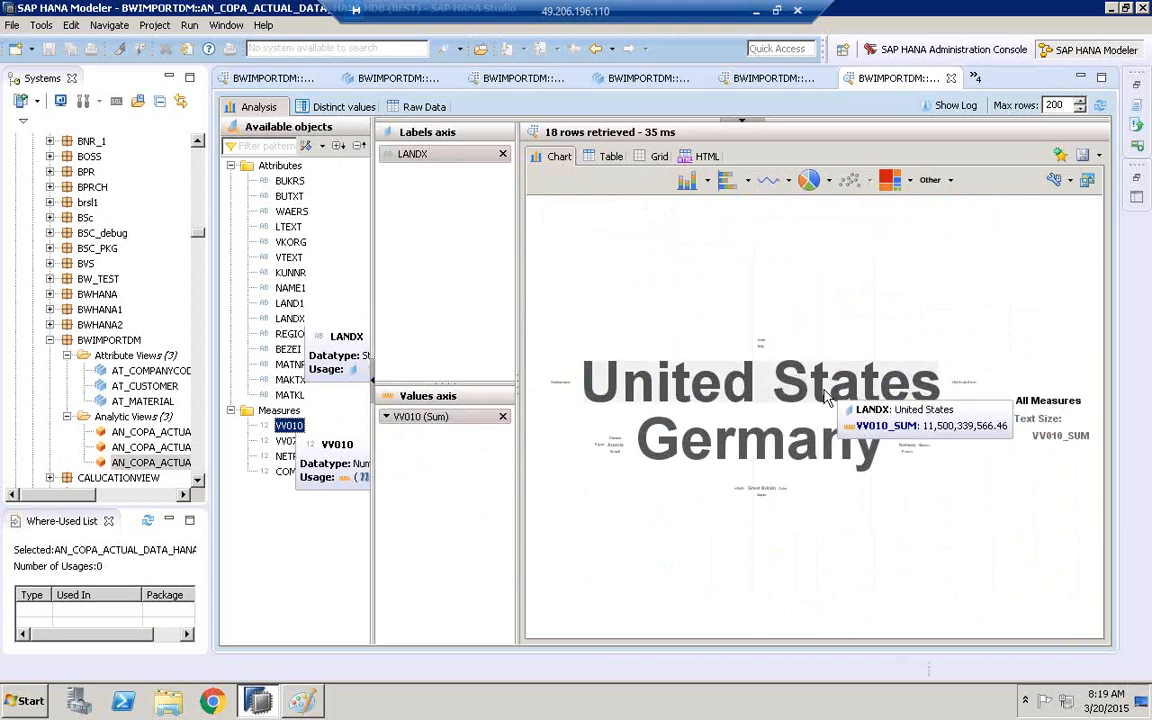
View the VV010 by LANDX data as a pie chart and as a Line chart.
{"action": "left_click", "coordinate": [810, 181]}
{"action": "left_click", "coordinate": [843, 233]}
{"action": "left_click", "coordinate": [788, 181]}
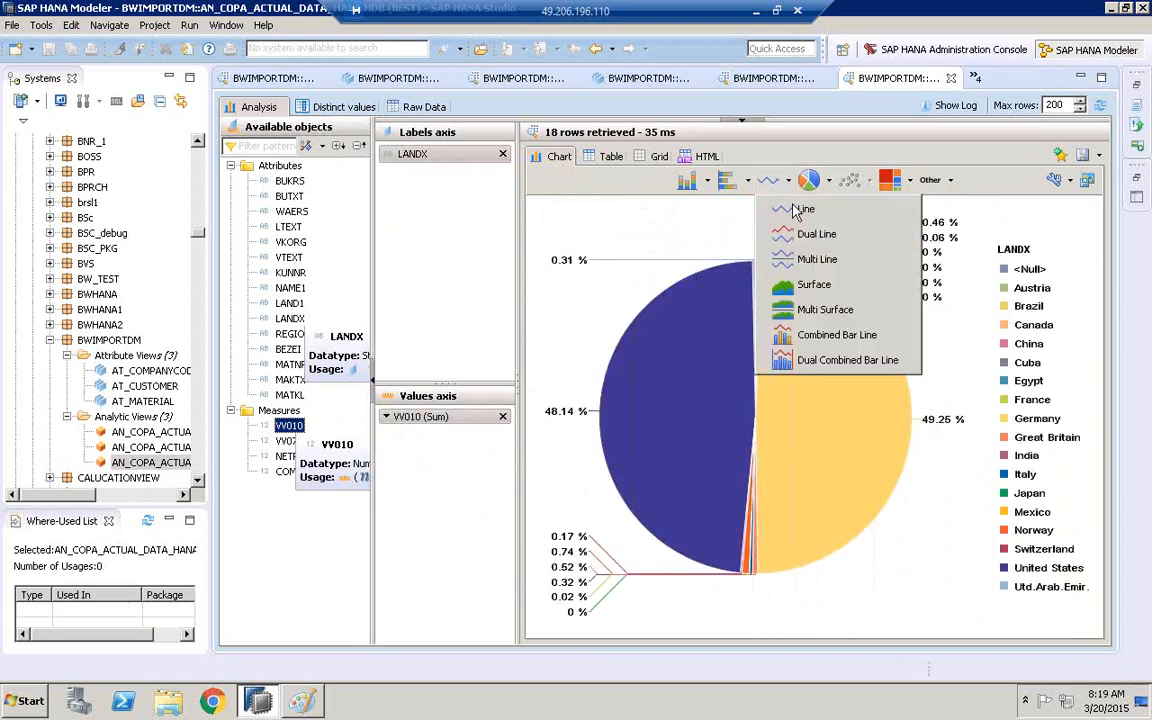
{"action": "left_click", "coordinate": [800, 210]}
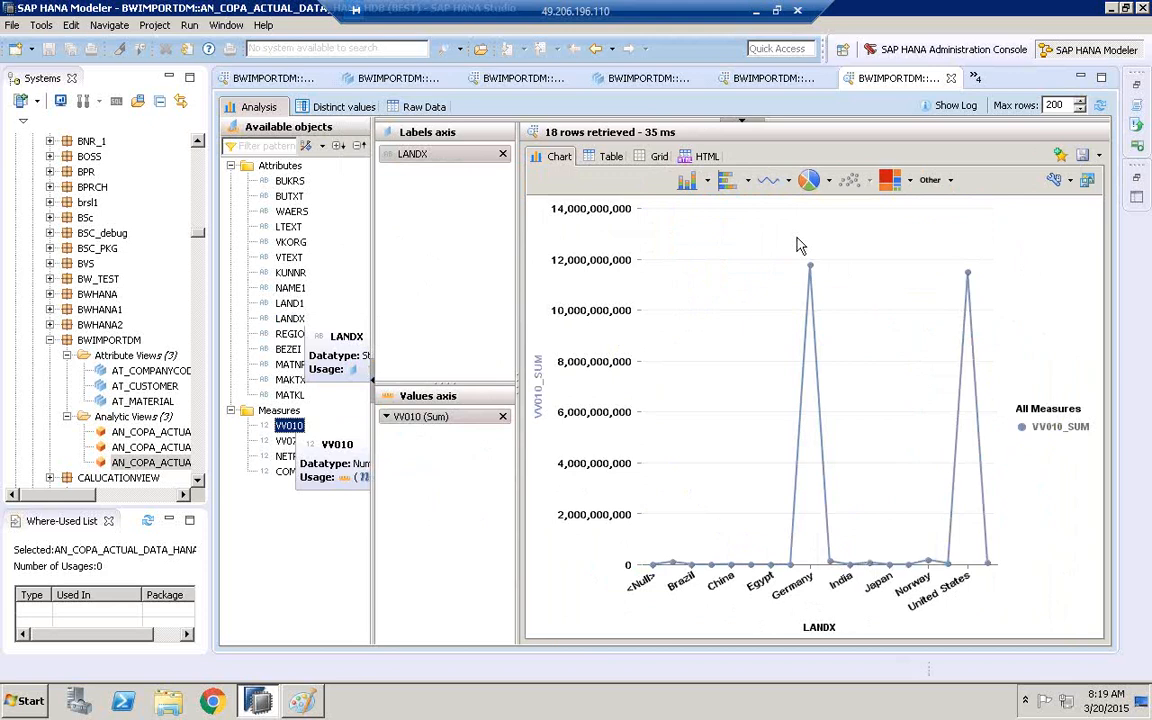
View the data as a table sorted by VV010_SUM in descending order, and in the Grid and HTML displays.
{"action": "left_click", "coordinate": [590, 160]}
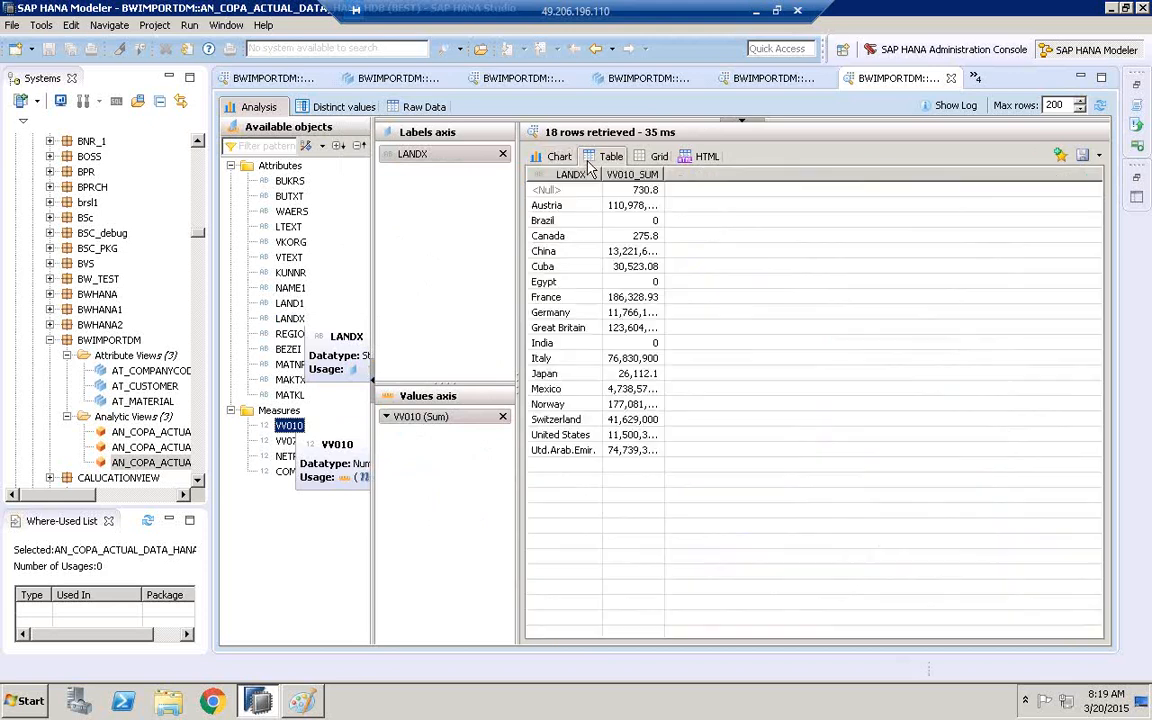
{"action": "left_click", "coordinate": [620, 175]}
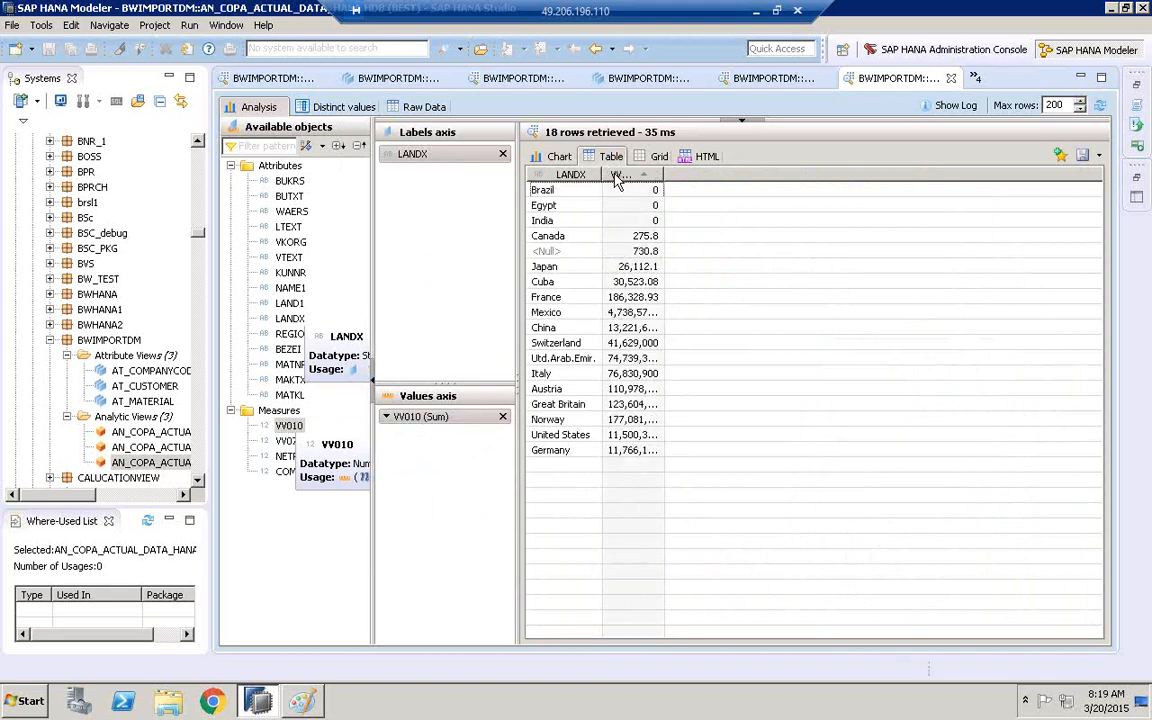
{"action": "left_click", "coordinate": [621, 173]}
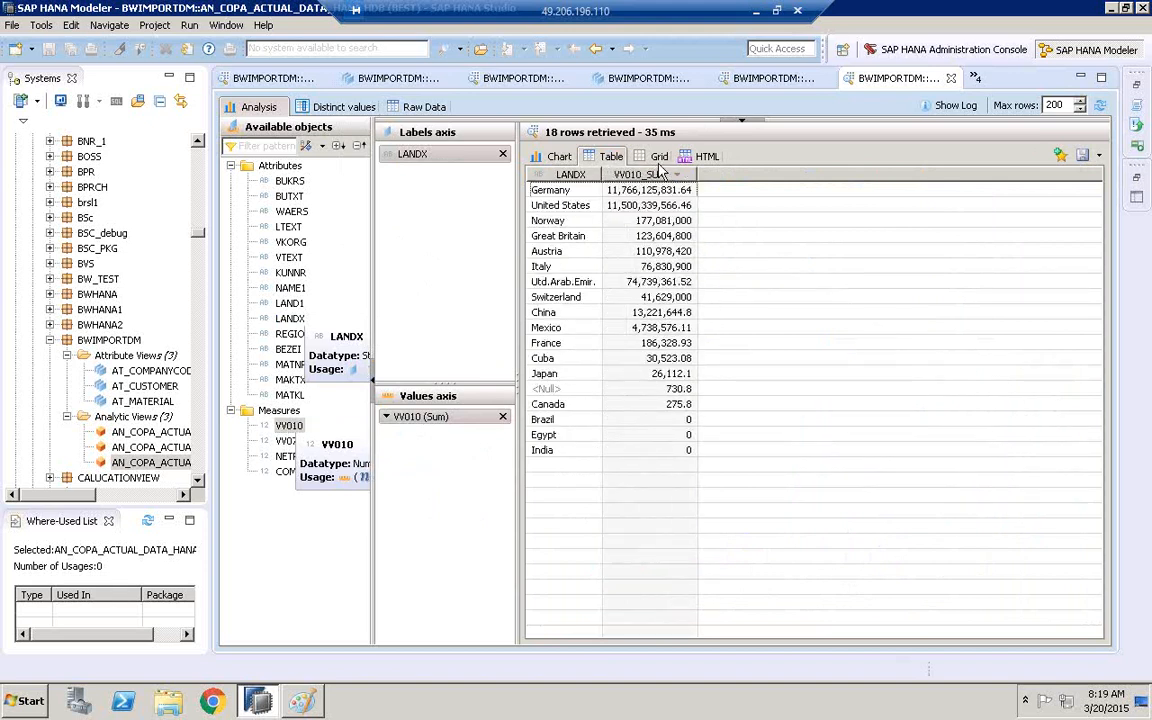
{"action": "left_click", "coordinate": [659, 157]}
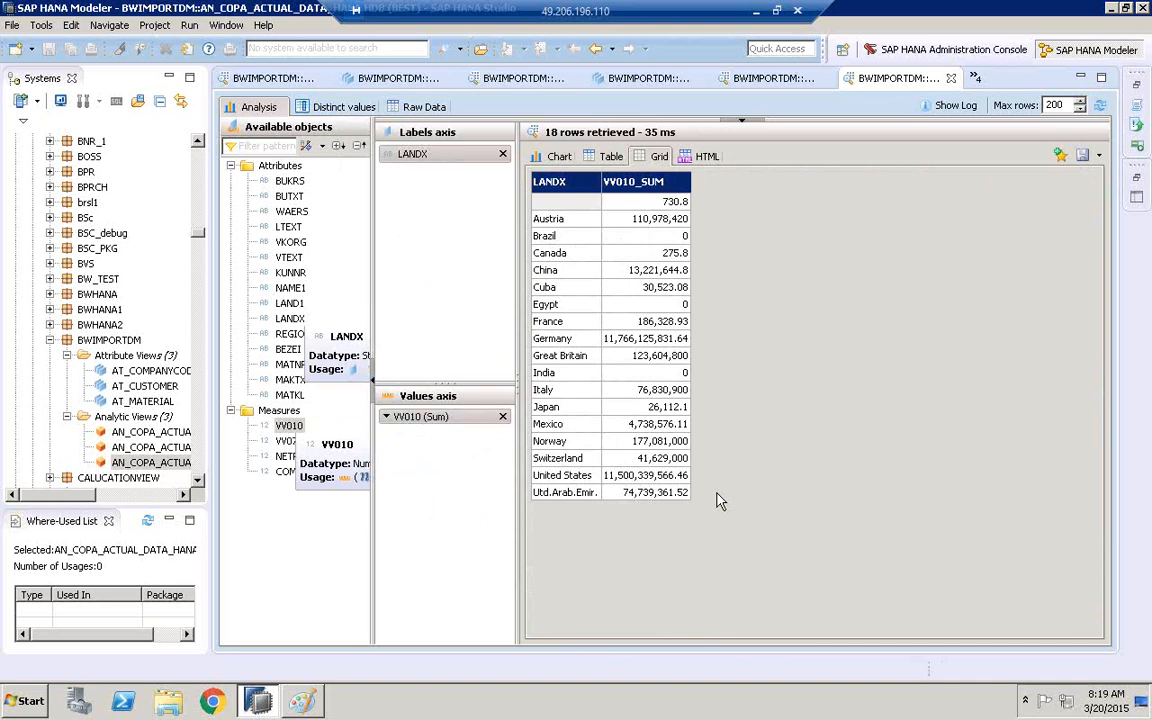
{"action": "left_click", "coordinate": [710, 157]}
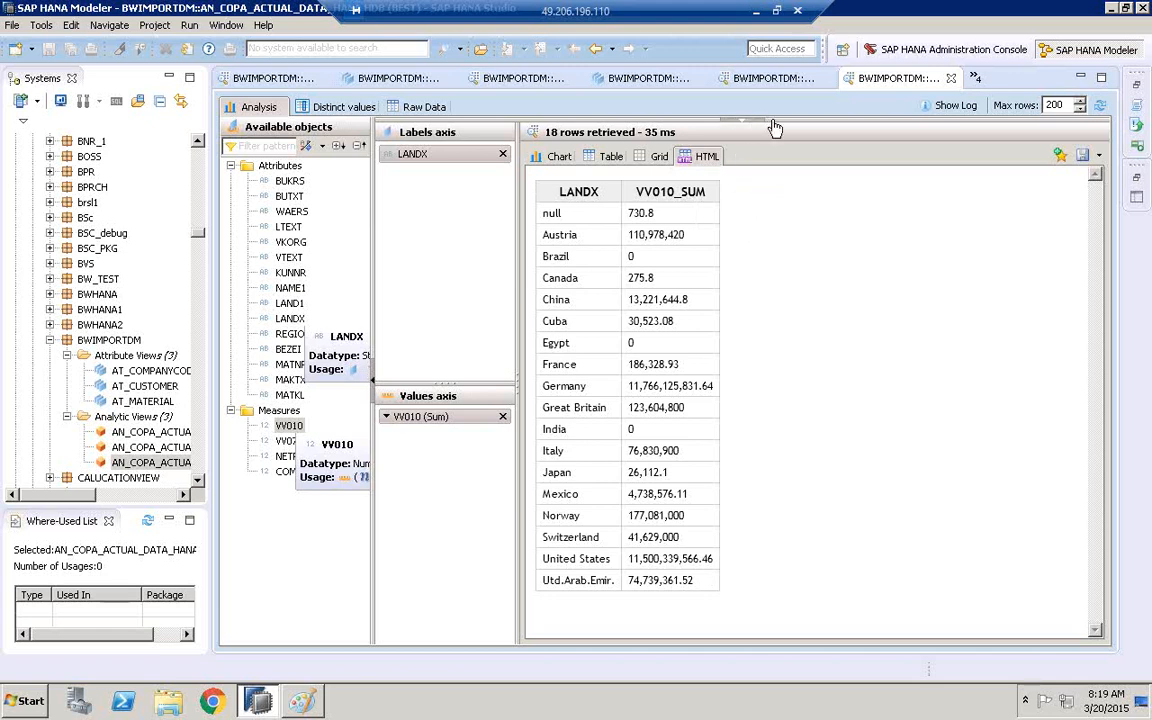
Expand the Filters area, split it into two sections and add LANDX as a filter in the second section.
{"action": "left_click_drag", "start_coordinate": [779, 121], "coordinate": [790, 300]}
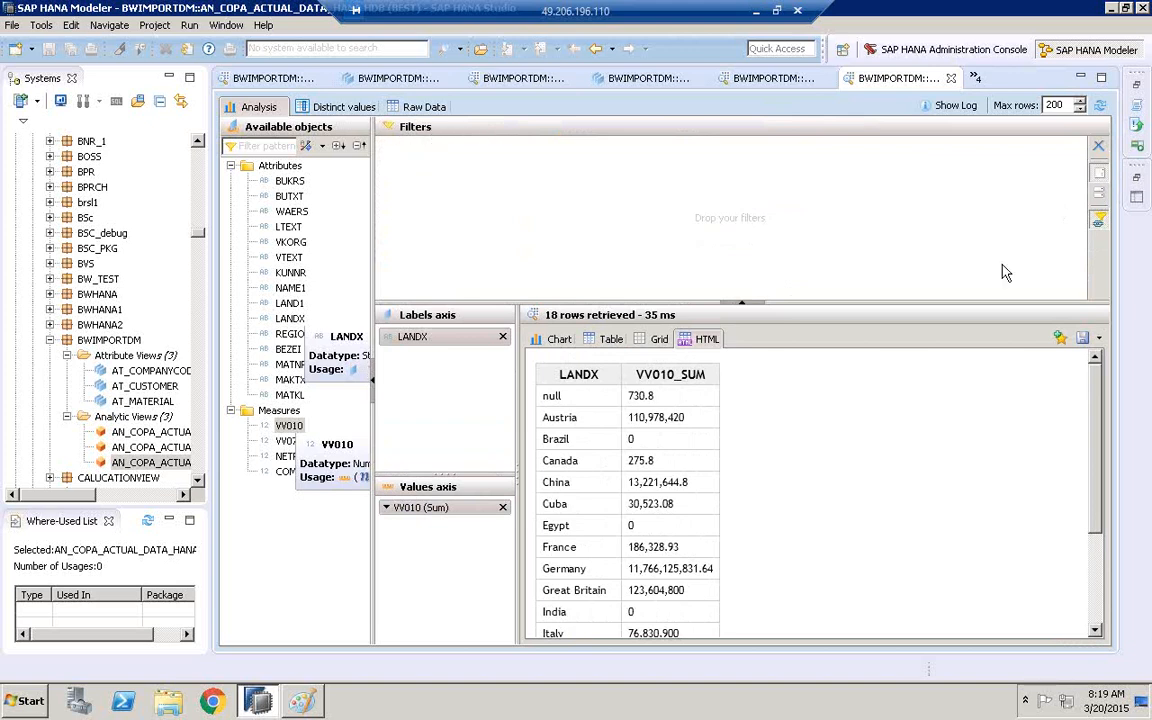
{"action": "left_click", "coordinate": [1102, 199]}
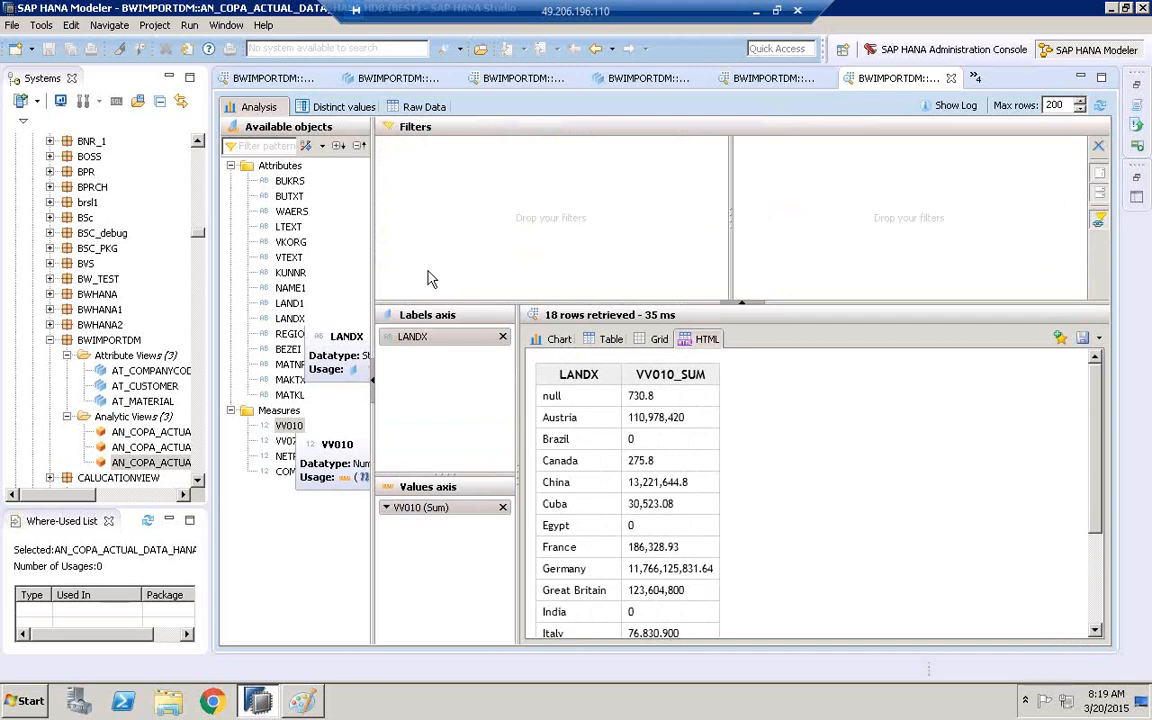
{"action": "left_click", "coordinate": [288, 319]}
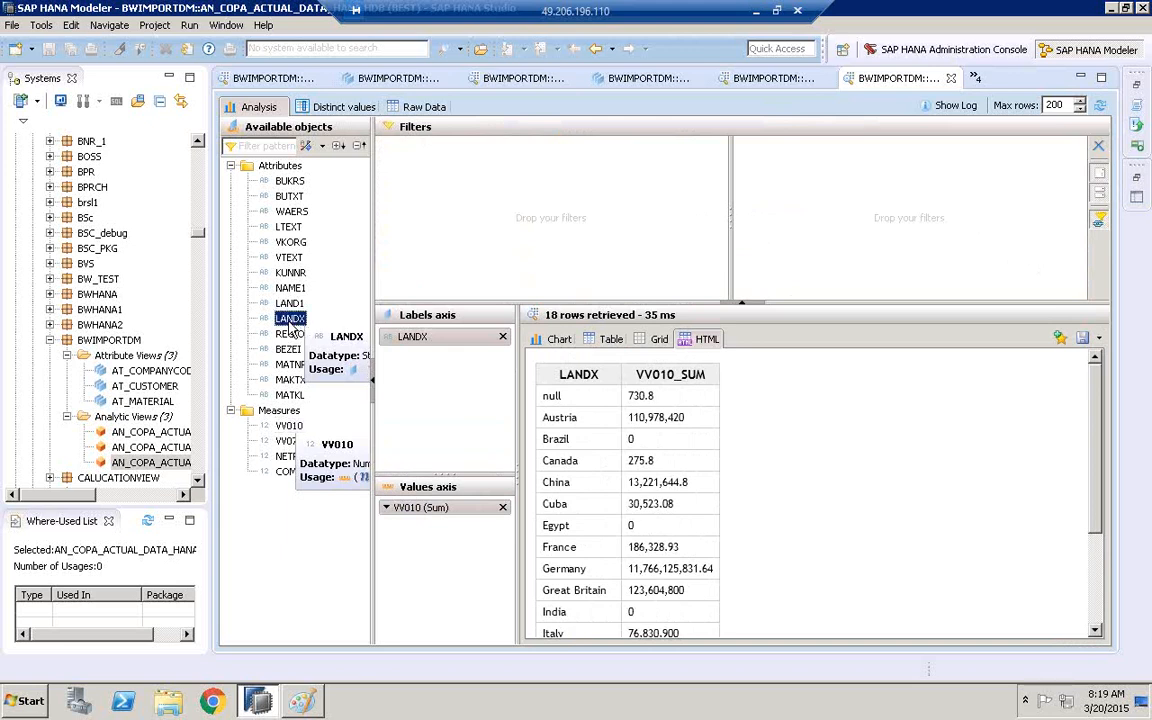
{"action": "left_click_drag", "start_coordinate": [288, 319], "coordinate": [954, 167]}
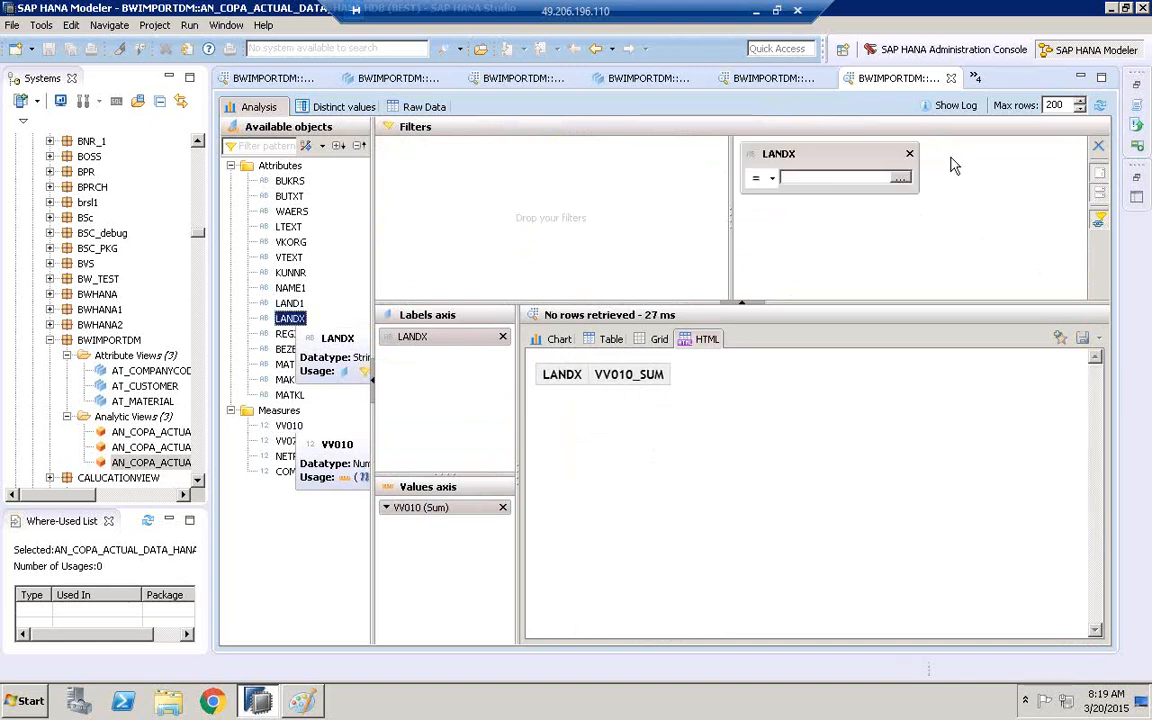
Set the LANDX filter value to United States, narrowing the country list with "u".
{"action": "left_click", "coordinate": [901, 182]}
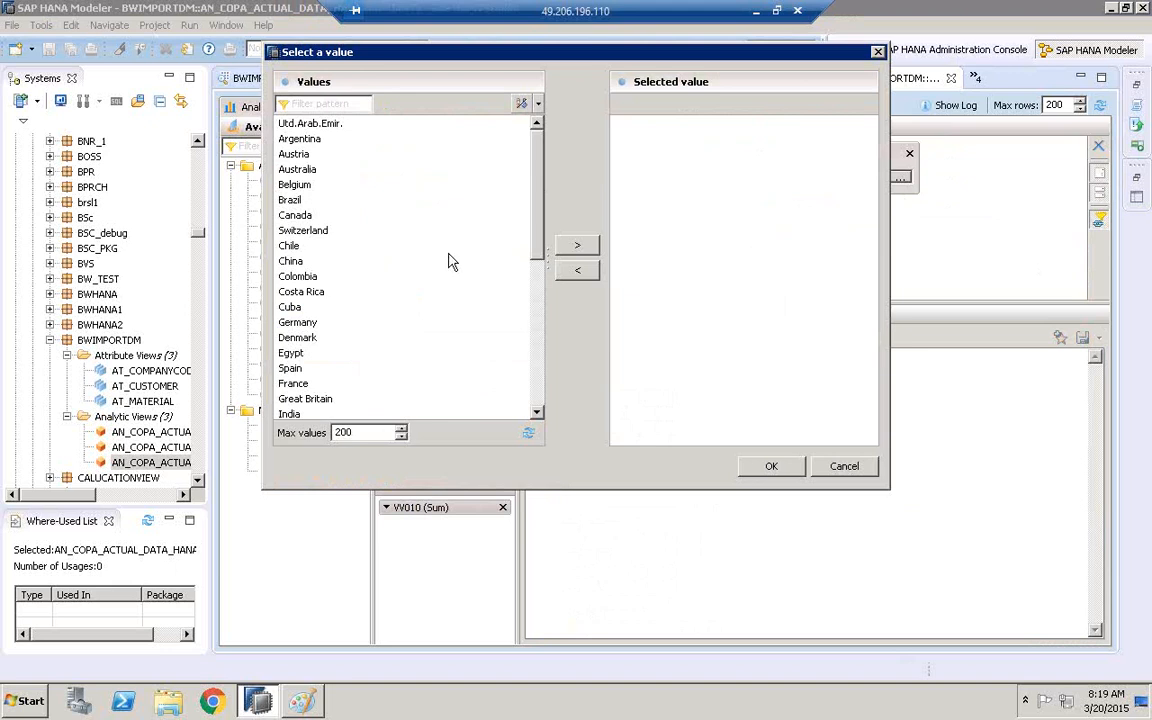
{"action": "left_click", "coordinate": [312, 102]}
{"action": "type", "text": "u"}
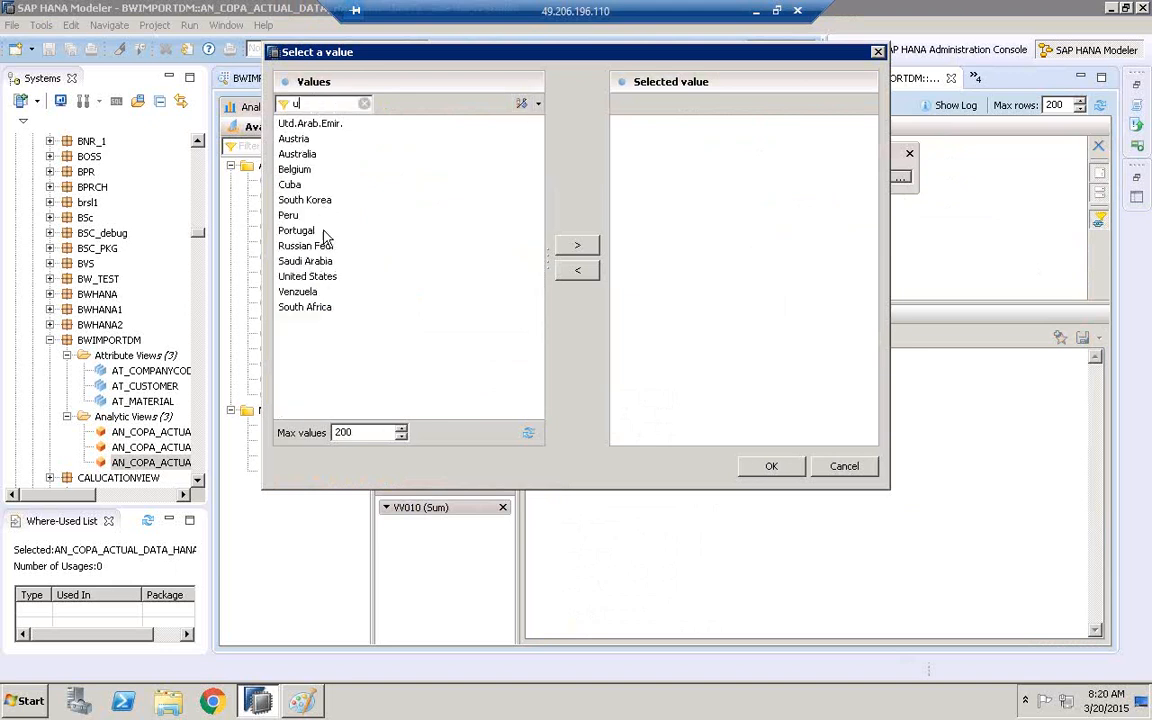
{"action": "left_click", "coordinate": [330, 277]}
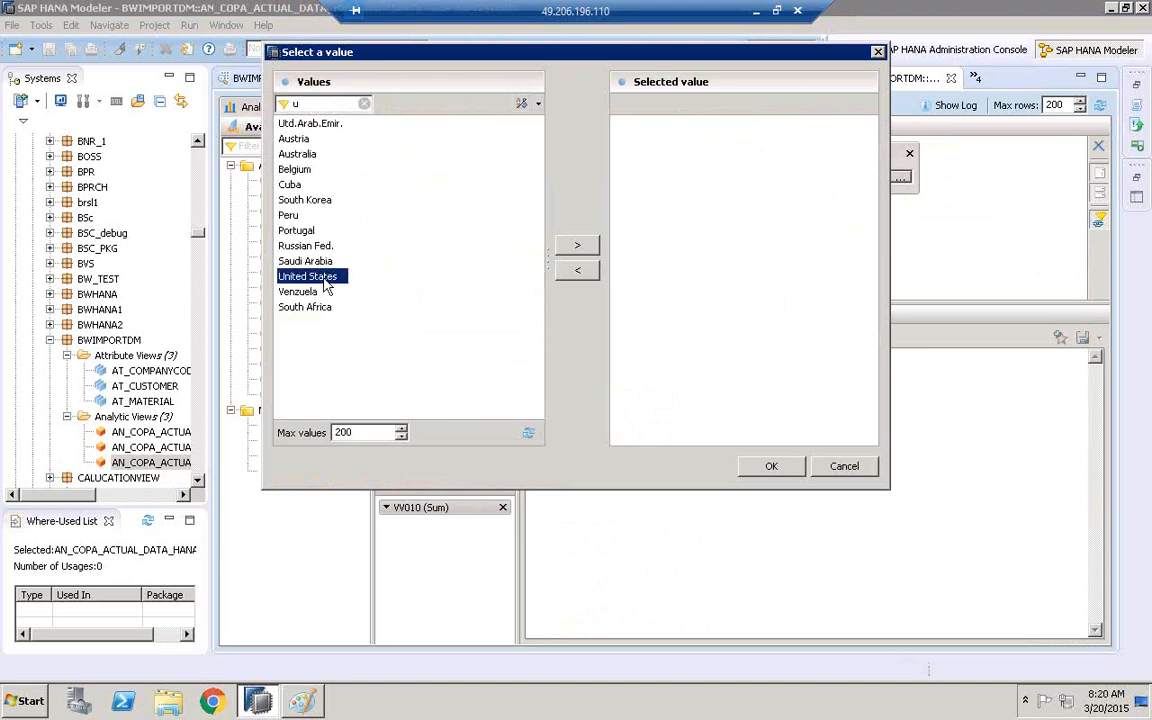
{"action": "left_click", "coordinate": [576, 246]}
{"action": "left_click", "coordinate": [771, 468]}
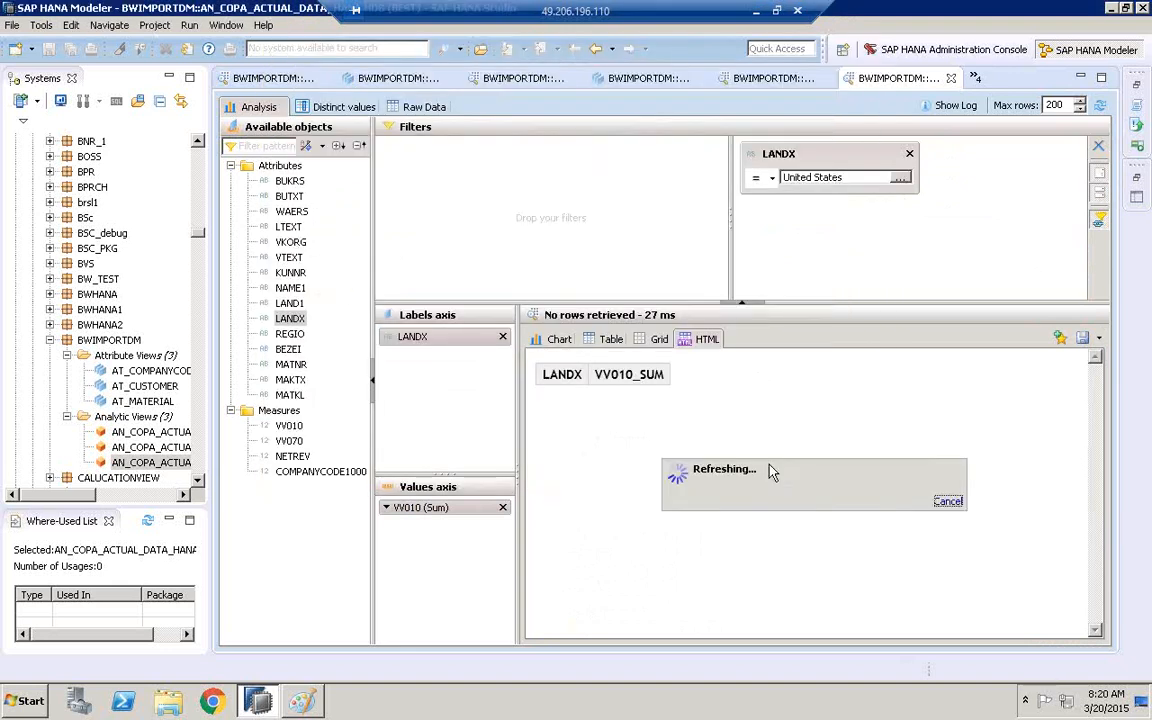
View the filtered data as a chart and as a table with the VV010_SUM column fitted to its values.
{"action": "left_click", "coordinate": [562, 341]}
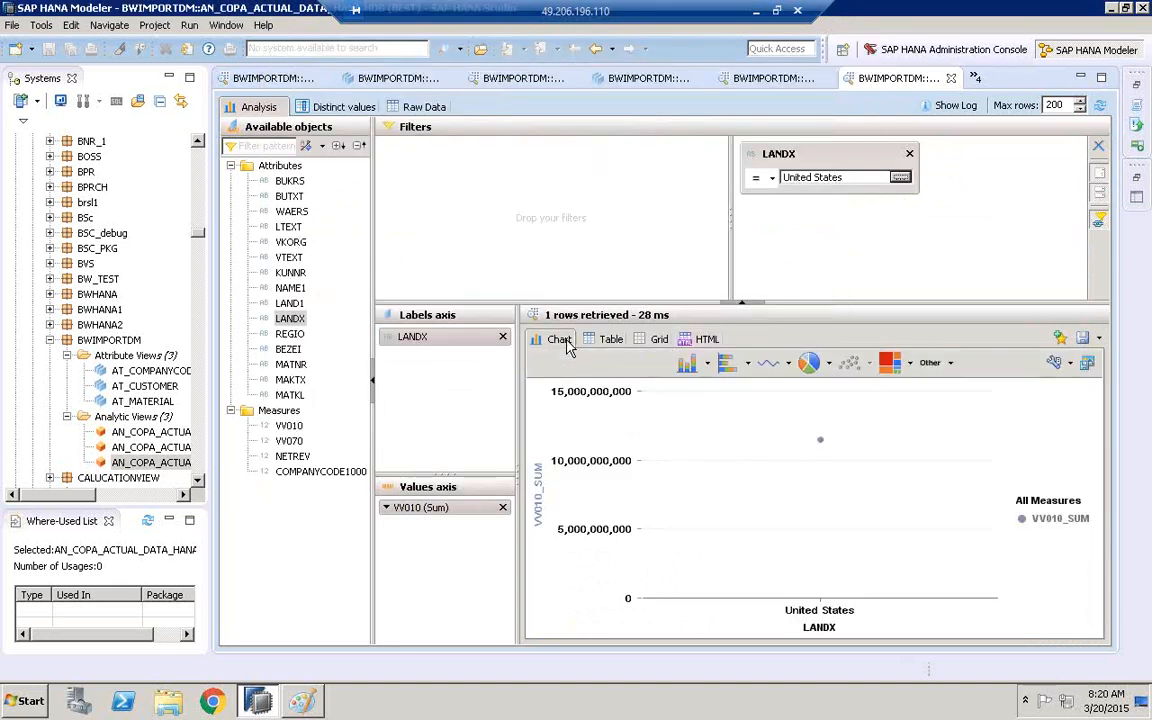
{"action": "left_click", "coordinate": [606, 340]}
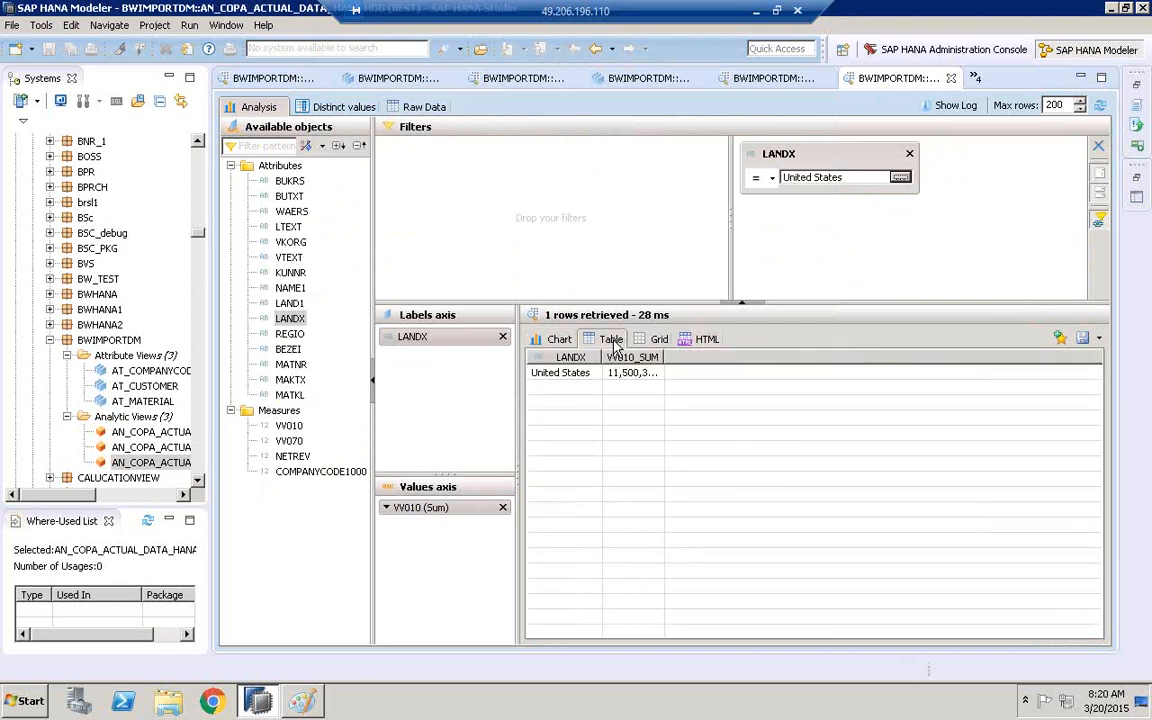
{"action": "double_click", "coordinate": [665, 358]}
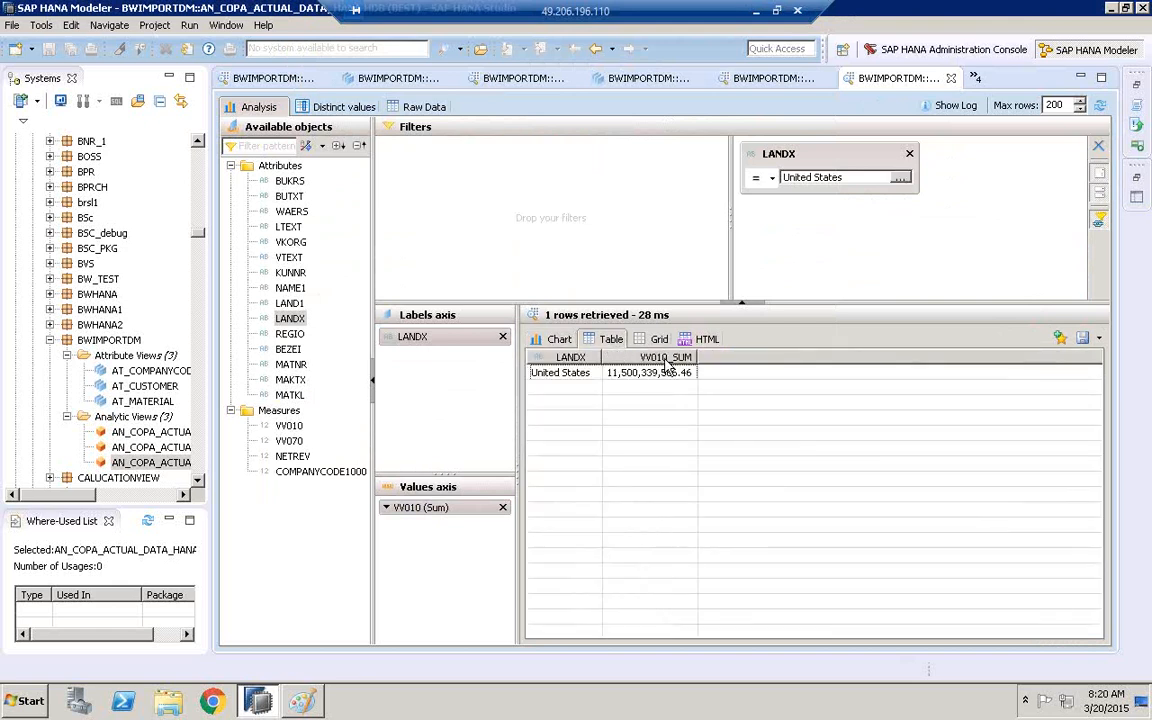
Change the LANDX filter operator to In list and add Germany and Utd.Arab.Emir. to the selected countries.
{"action": "left_click", "coordinate": [772, 179]}
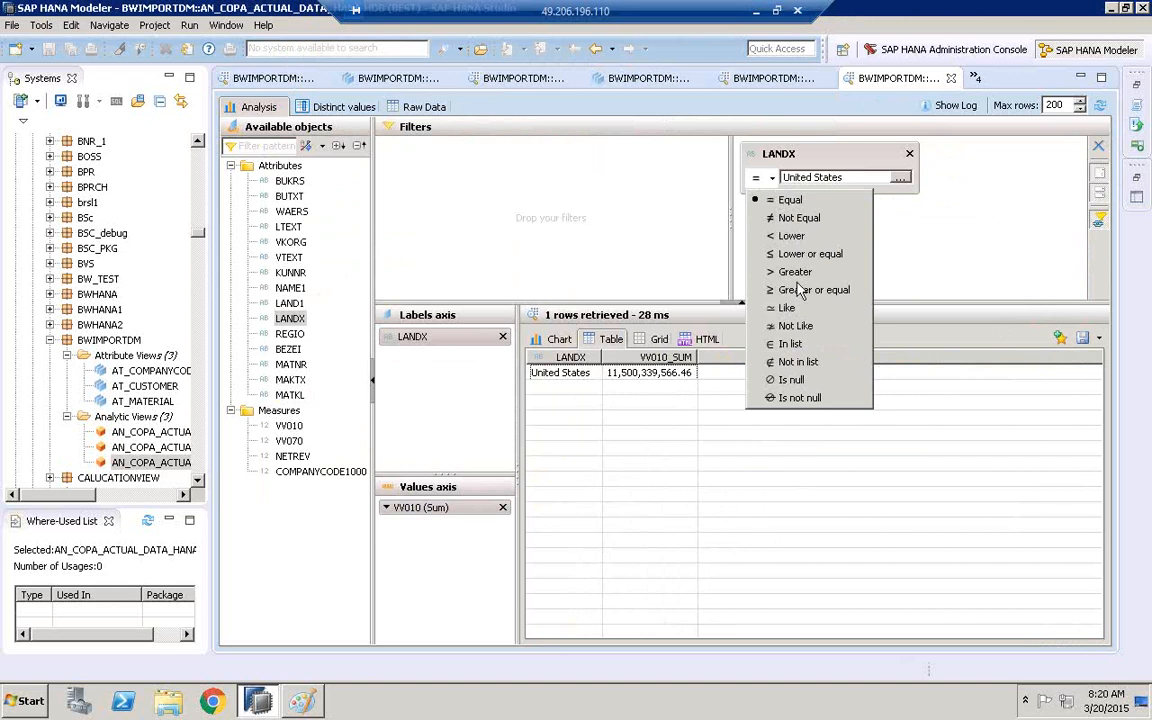
{"action": "left_click", "coordinate": [800, 345]}
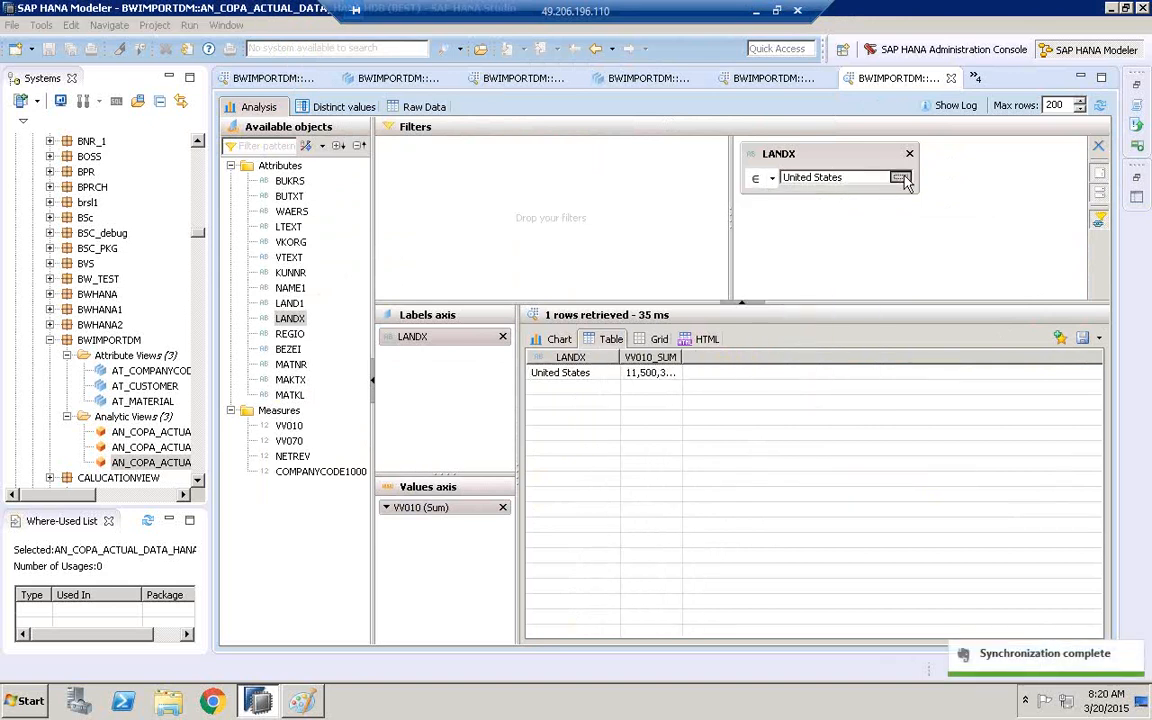
{"action": "left_click", "coordinate": [900, 178]}
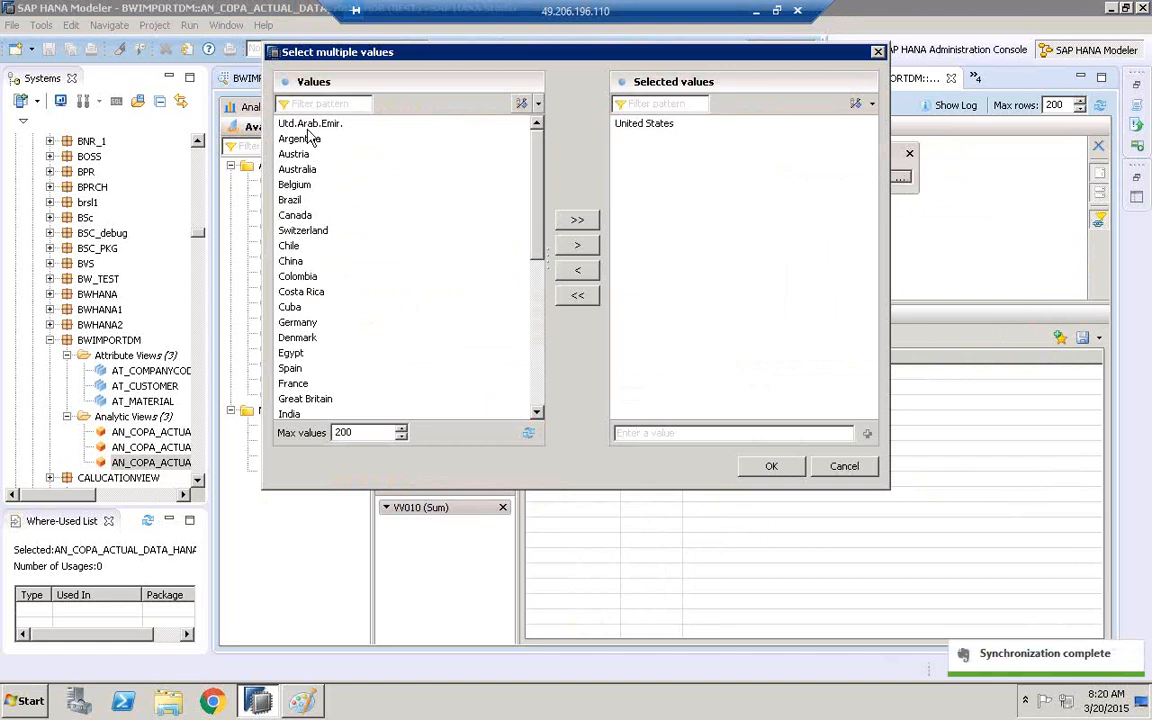
{"action": "left_click", "coordinate": [290, 322]}
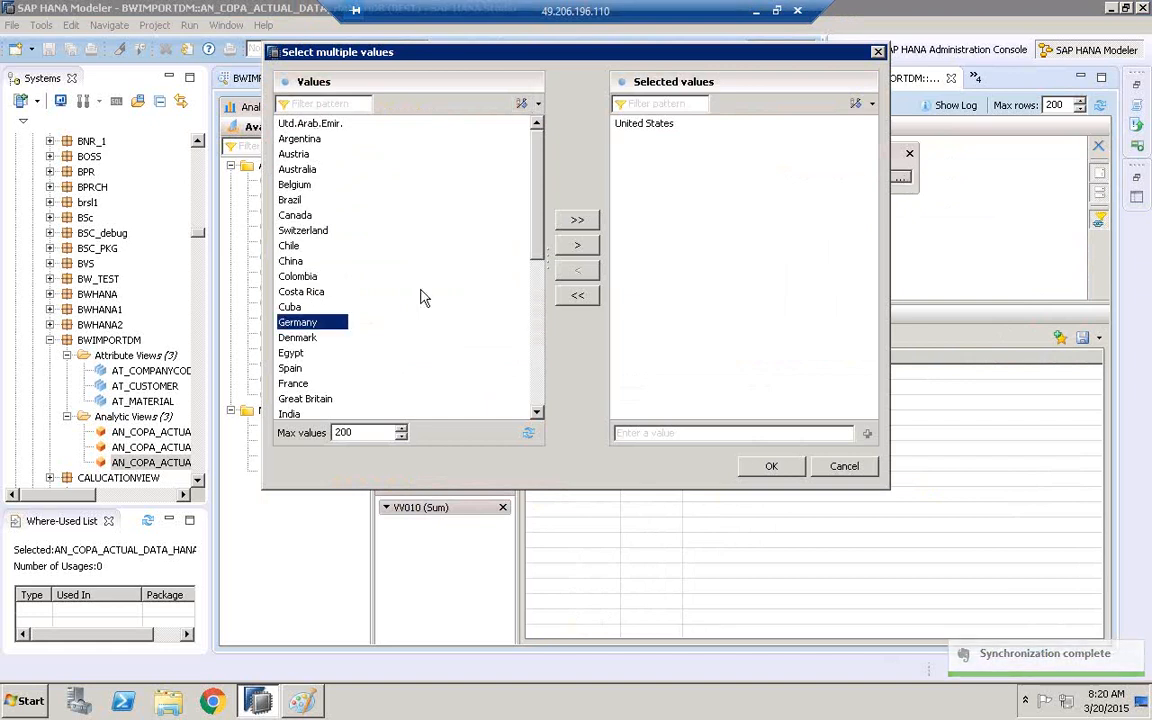
{"action": "left_click", "coordinate": [572, 249]}
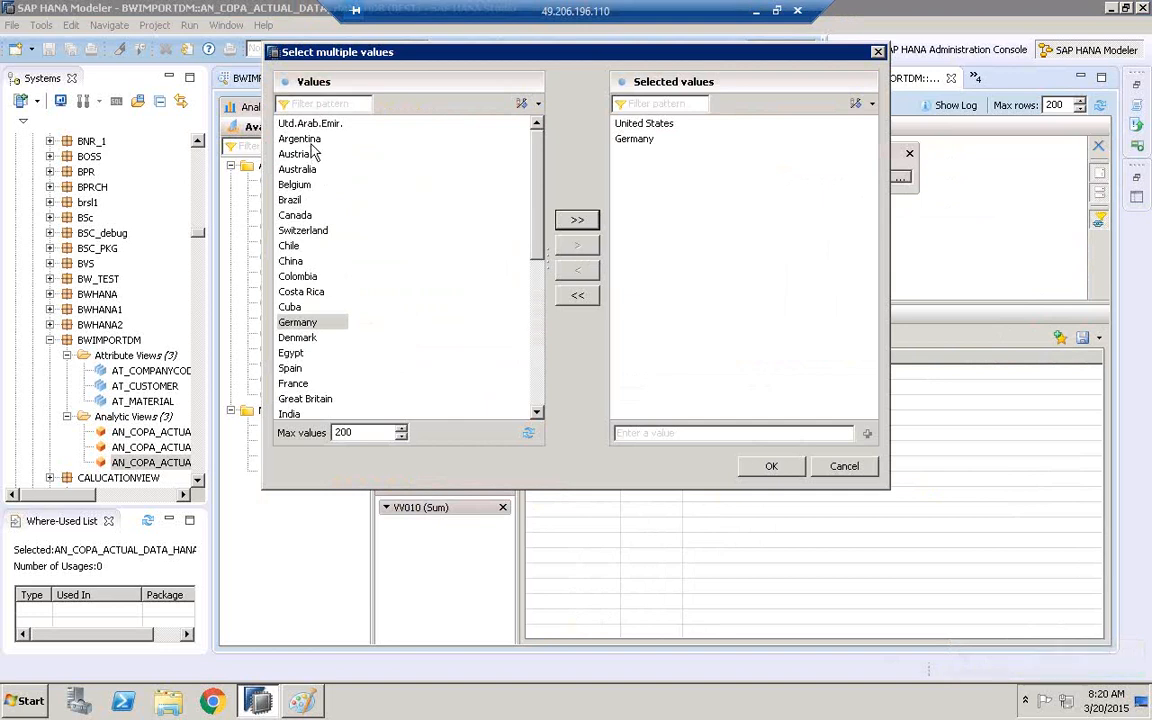
{"action": "left_click", "coordinate": [313, 127]}
{"action": "left_click", "coordinate": [578, 246]}
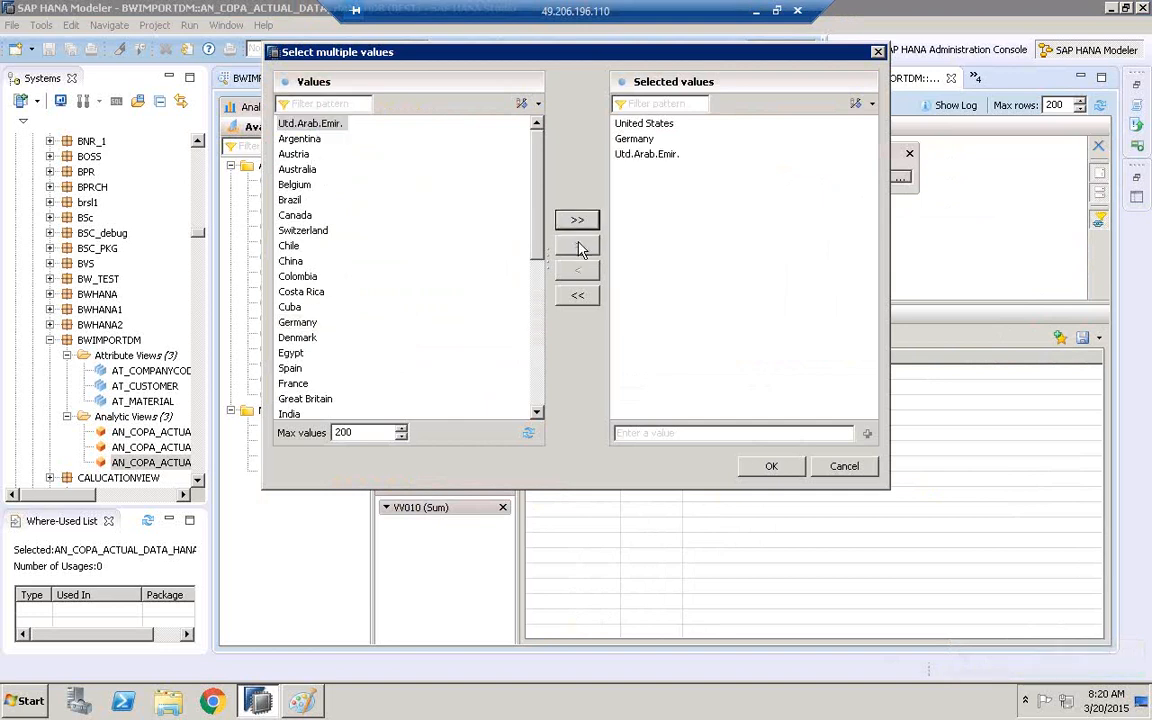
{"action": "left_click", "coordinate": [769, 467]}
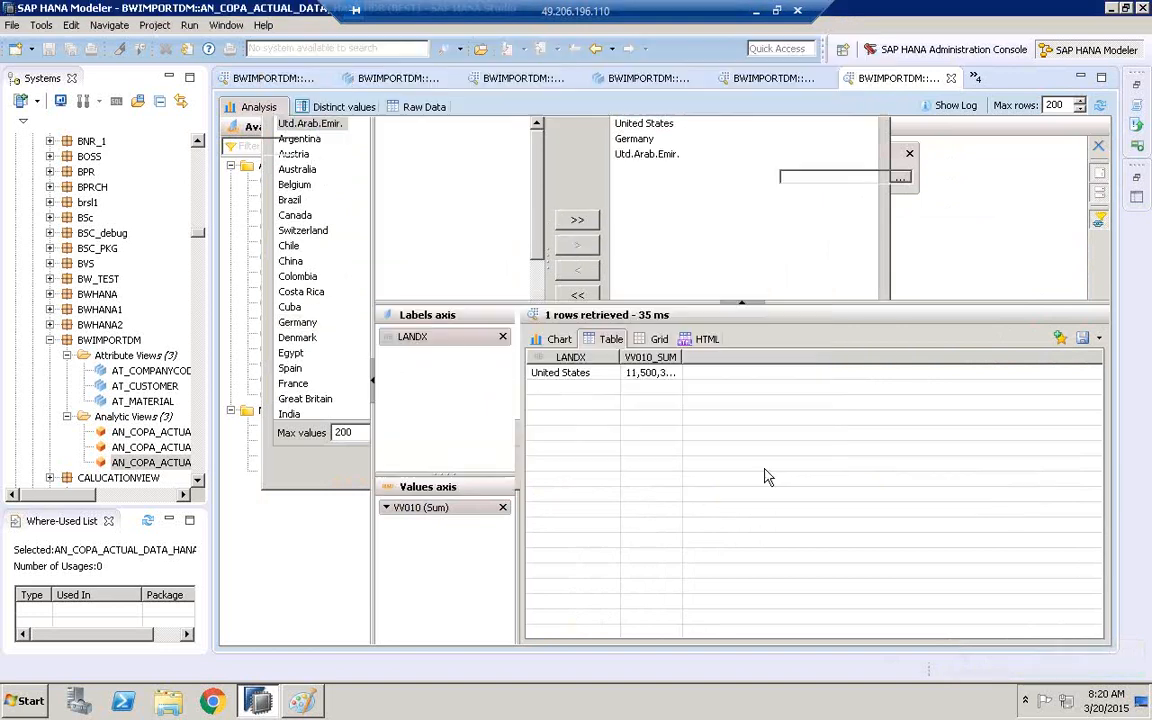
Chart the filtered country data as a Vertical Bar chart and switch it to 3D Bar.
{"action": "double_click", "coordinate": [682, 358]}
{"action": "left_click", "coordinate": [569, 341]}
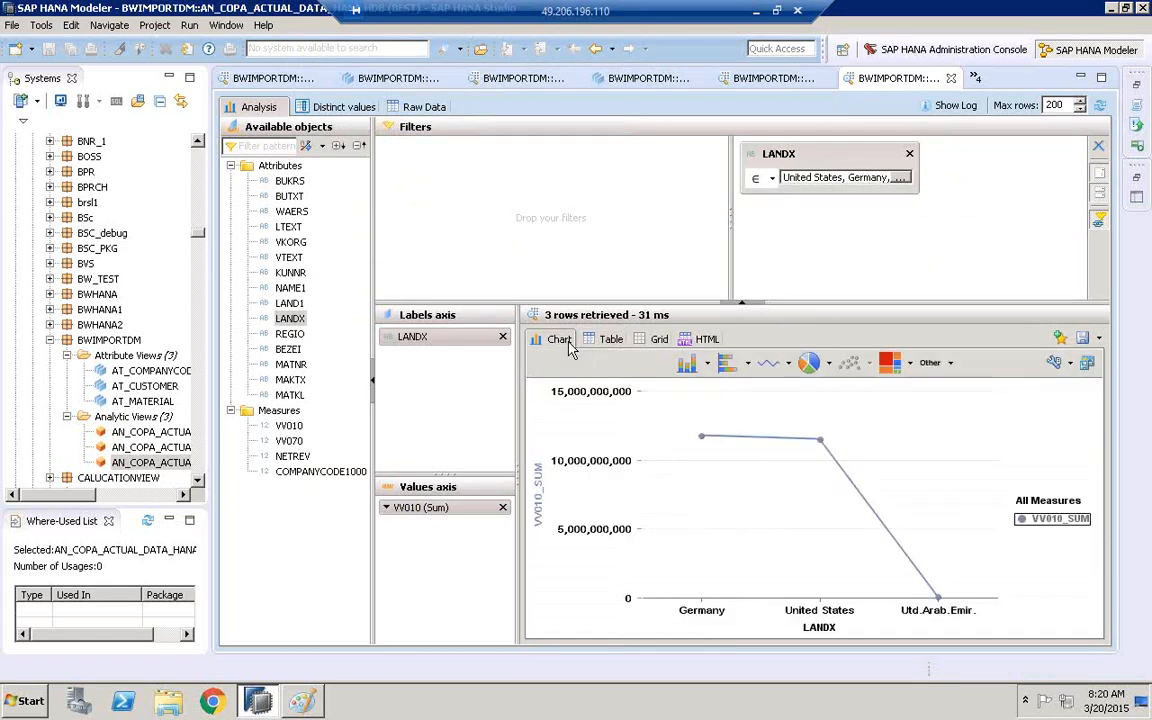
{"action": "left_click", "coordinate": [708, 366]}
{"action": "left_click", "coordinate": [739, 388]}
{"action": "left_click", "coordinate": [706, 364]}
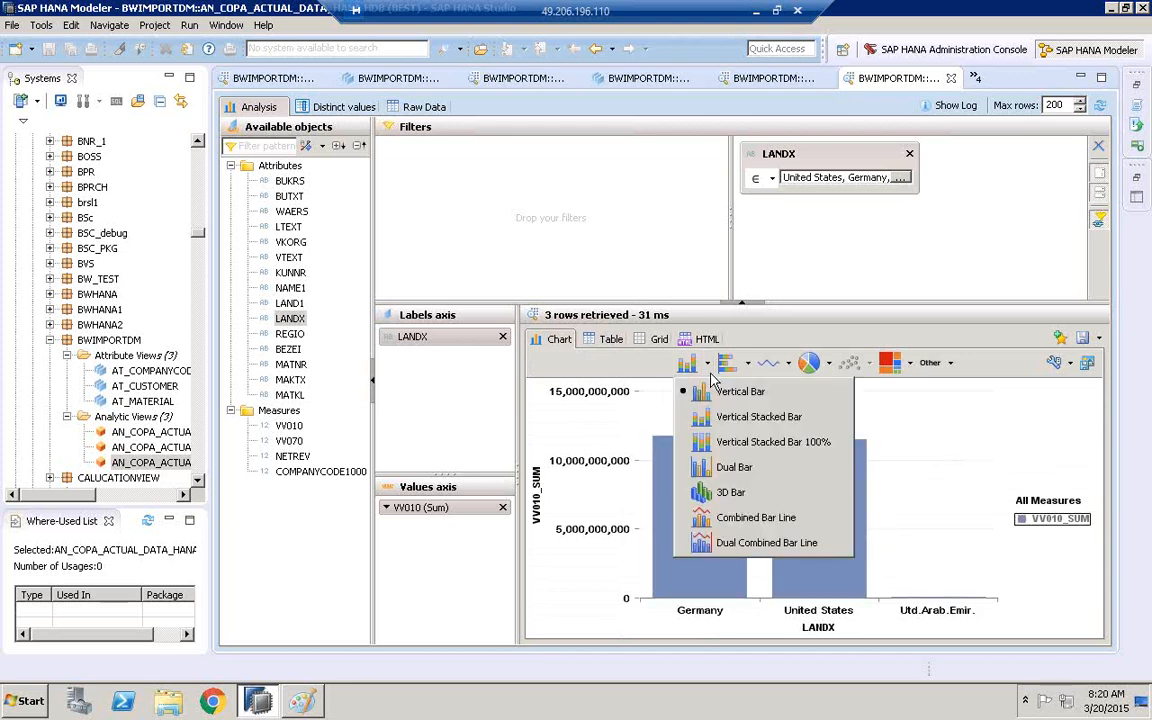
{"action": "left_click", "coordinate": [730, 492]}
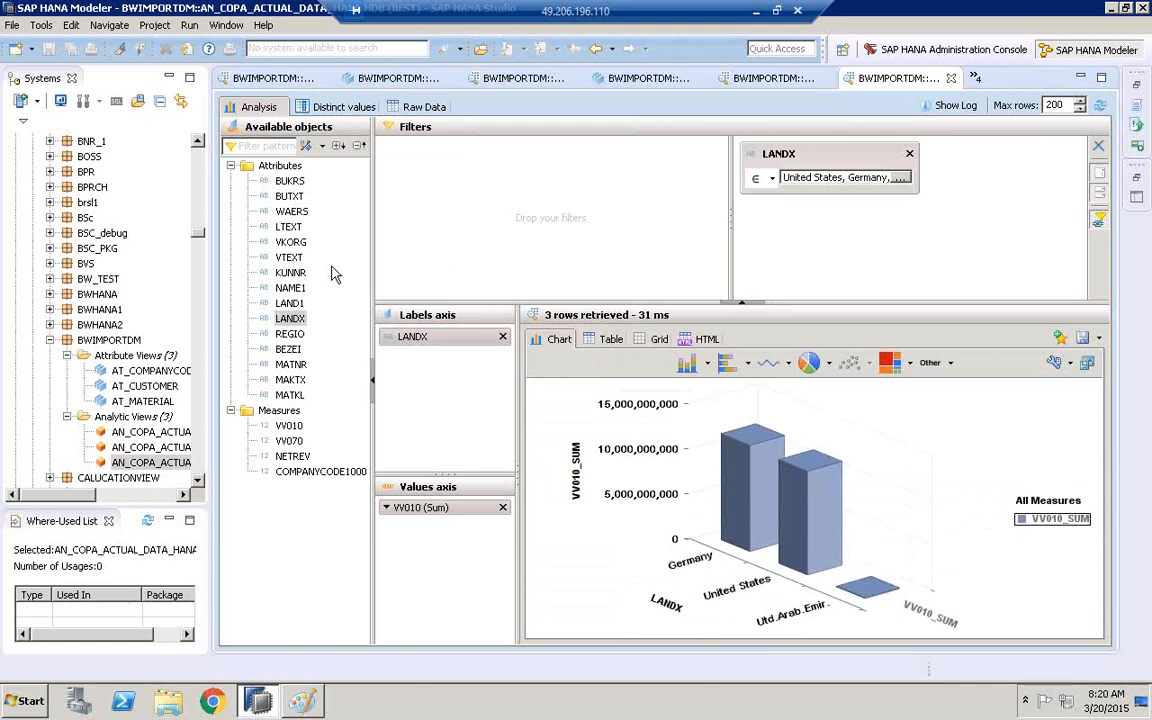
Replace LANDX with BUTXT on the labels axis to chart VV010 by company.
{"action": "left_click", "coordinate": [296, 200]}
{"action": "left_click_drag", "start_coordinate": [296, 200], "coordinate": [488, 360]}
{"action": "left_click", "coordinate": [502, 336]}
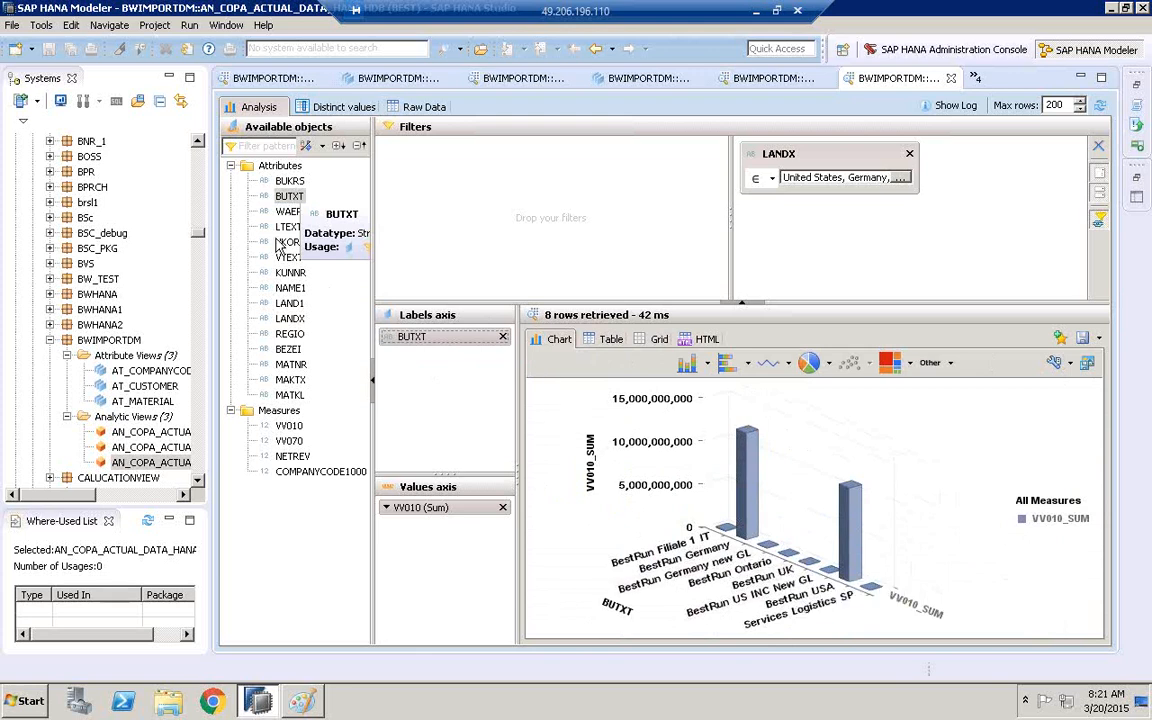
Start SAP Logon and open the SLT_SERVER connection.
{"action": "left_click", "coordinate": [28, 700]}
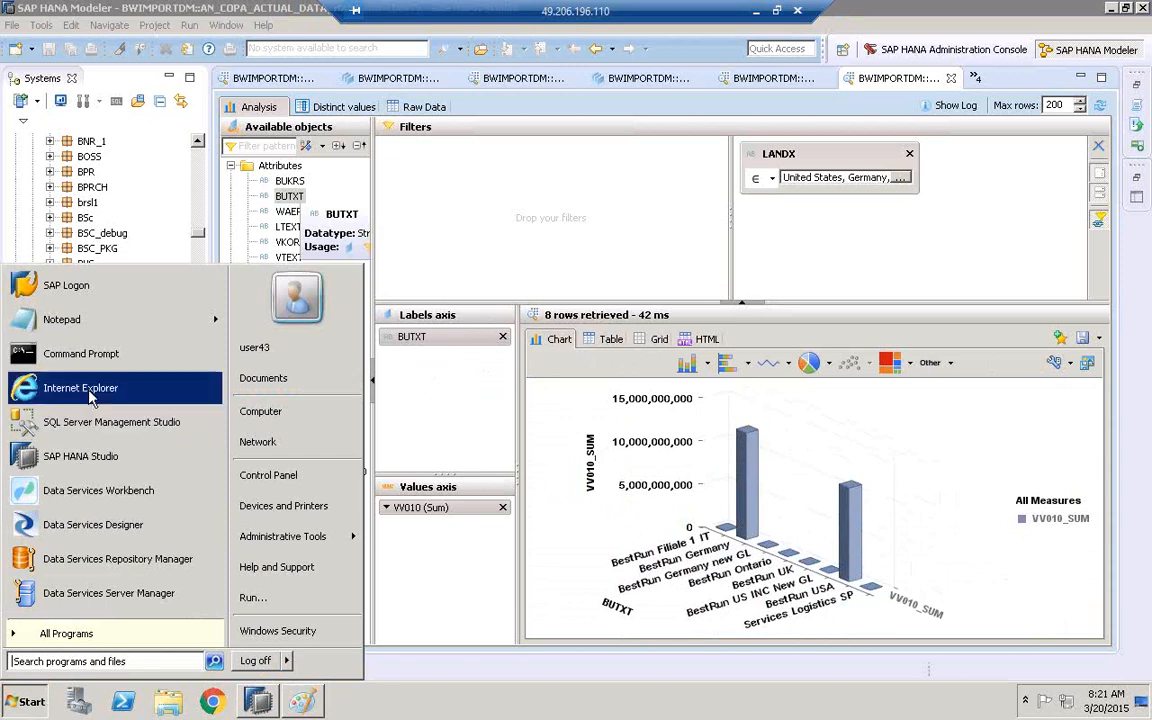
{"action": "left_click", "coordinate": [88, 288]}
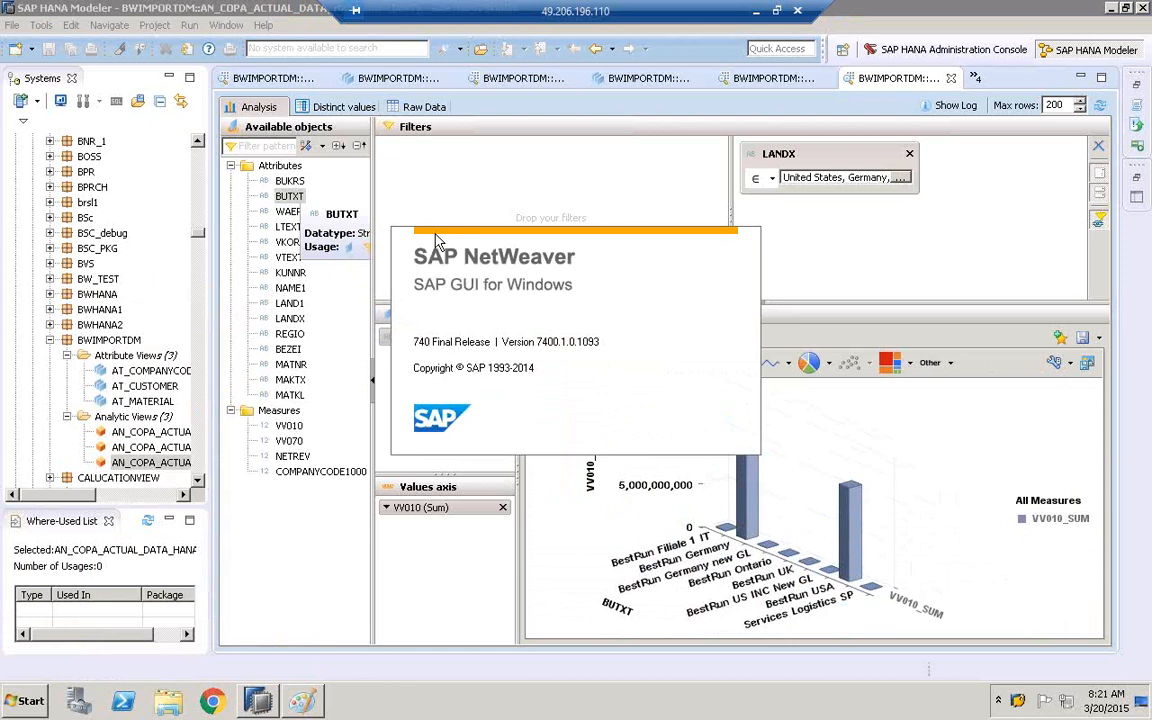
{"action": "left_click", "coordinate": [321, 285]}
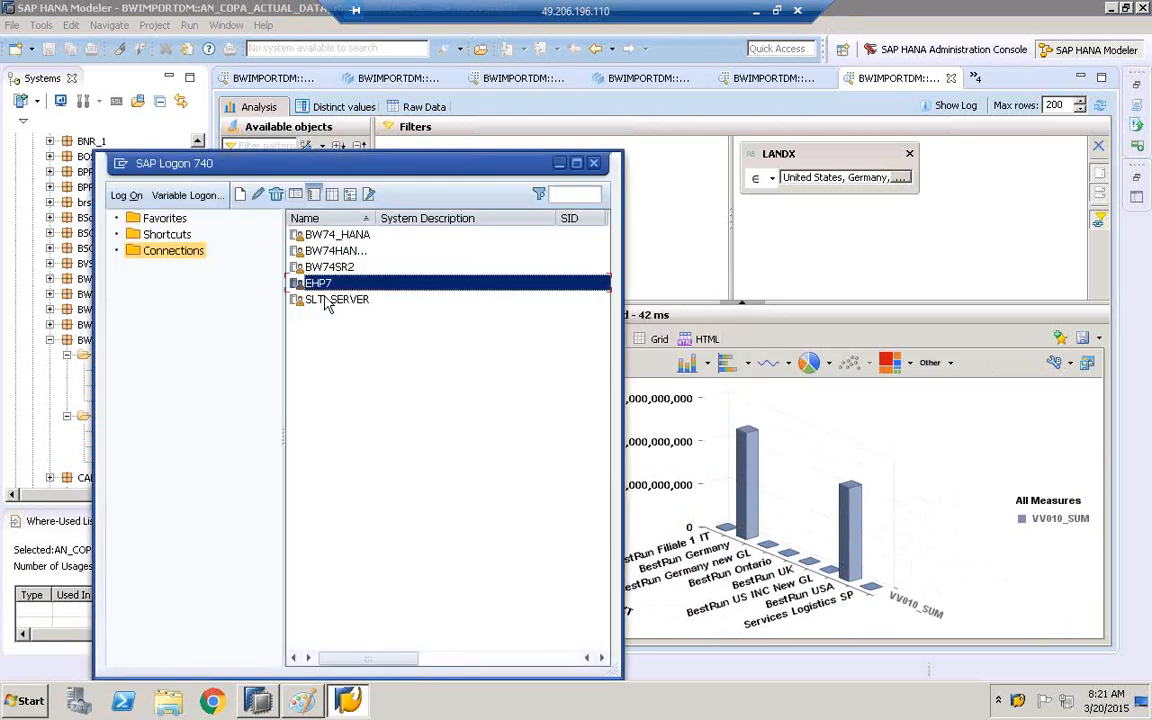
{"action": "left_click", "coordinate": [327, 300]}
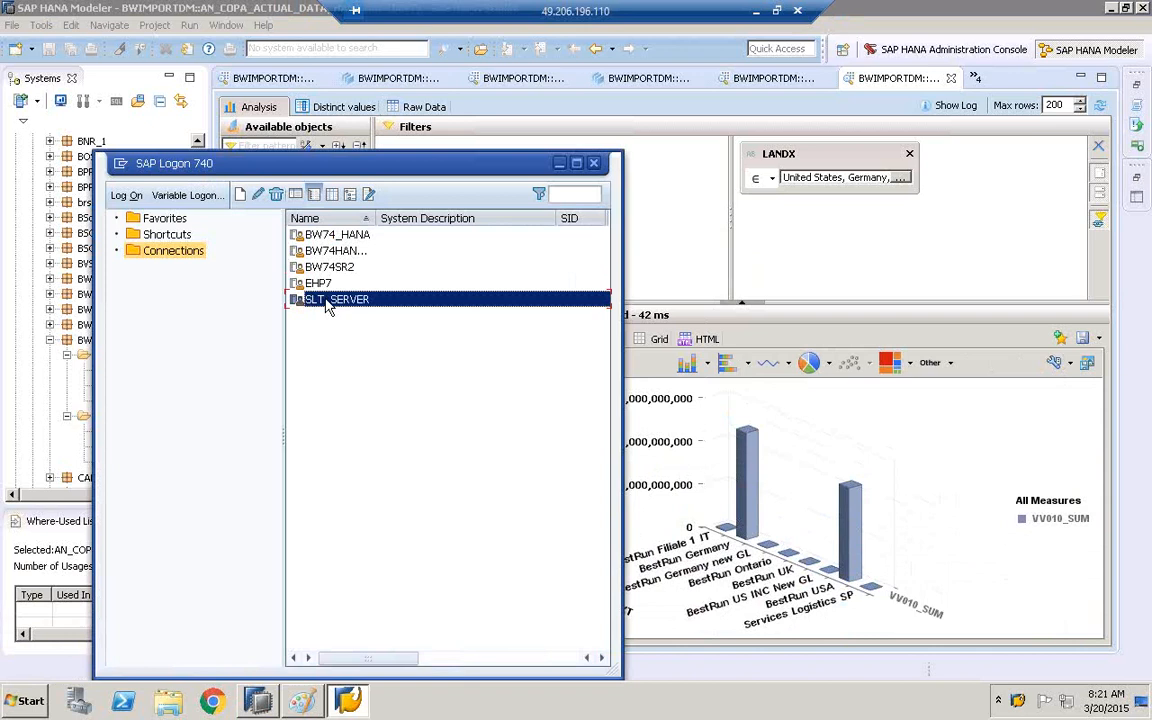
{"action": "double_click", "coordinate": [326, 301]}
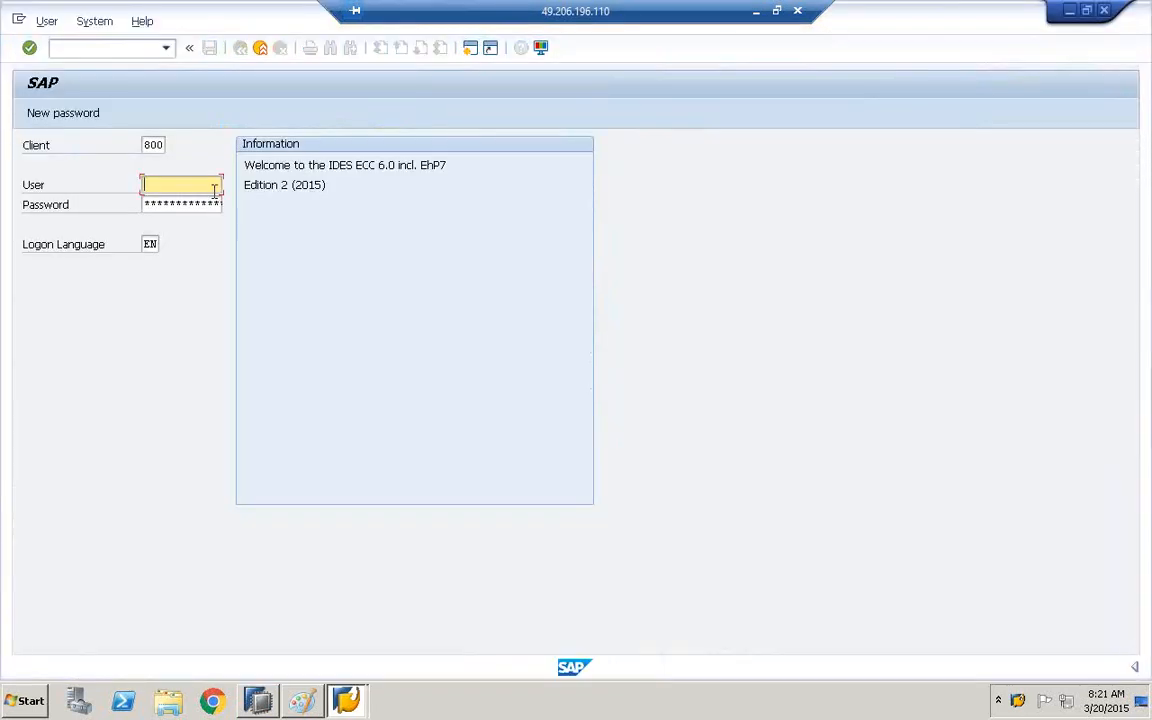
Try to log on to client 800 by entering the first account's user name and password.
{"action": "type", "text": "surya"}
{"action": "key", "text": "Tab"}
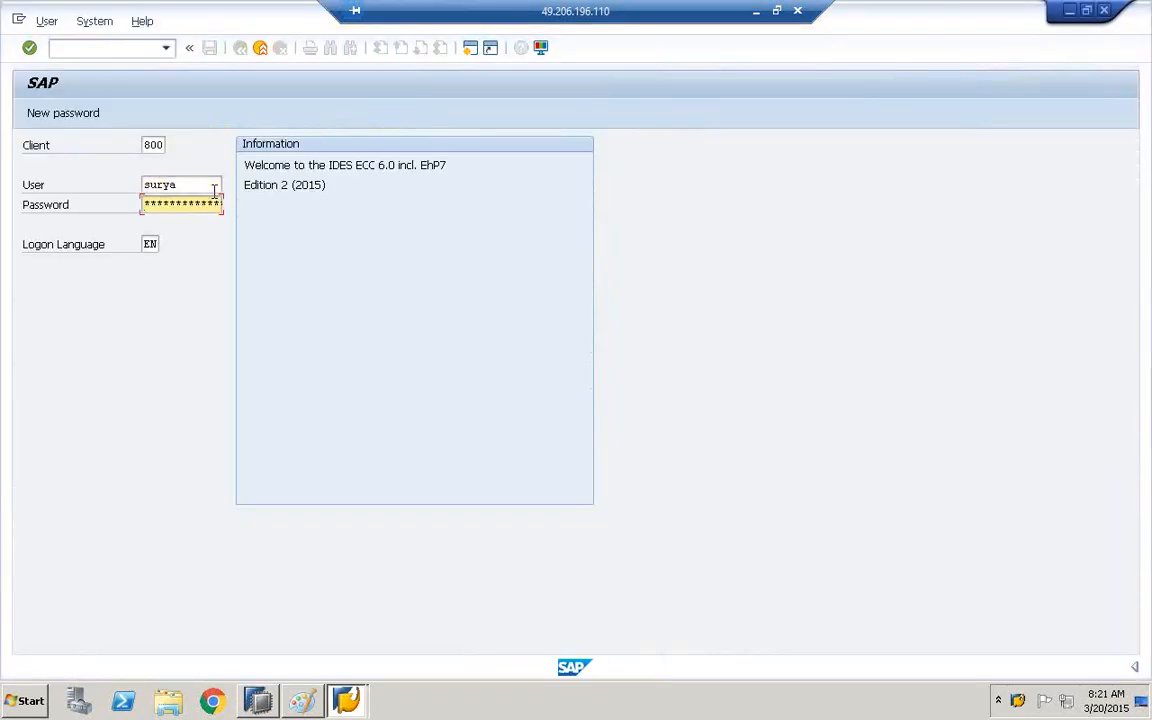
{"action": "key", "text": "Return"}
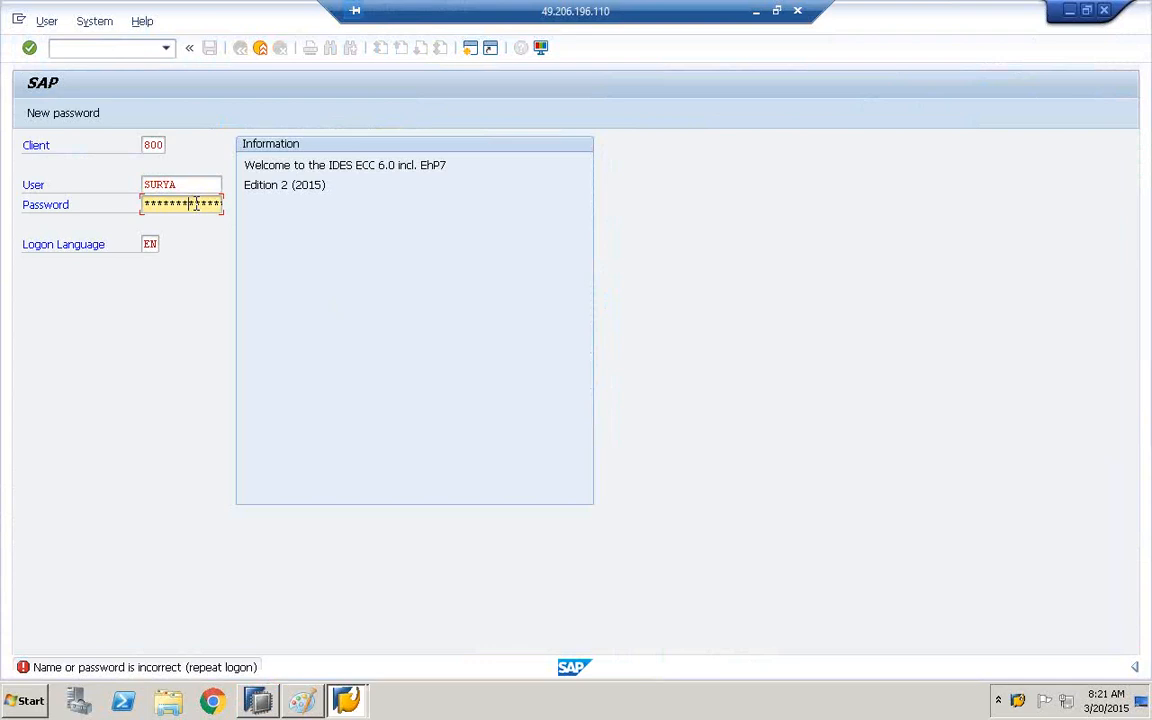
{"action": "key", "text": "Return"}
Replace the user name with the other remembered account, enter its password and log on to the SAP system.
{"action": "left_click", "coordinate": [196, 183]}
{"action": "key", "text": "BackSpace"}
{"action": "key", "text": "BackSpace"}
{"action": "key", "text": "BackSpace"}
{"action": "key", "text": "BackSpace"}
{"action": "key", "text": "BackSpace"}
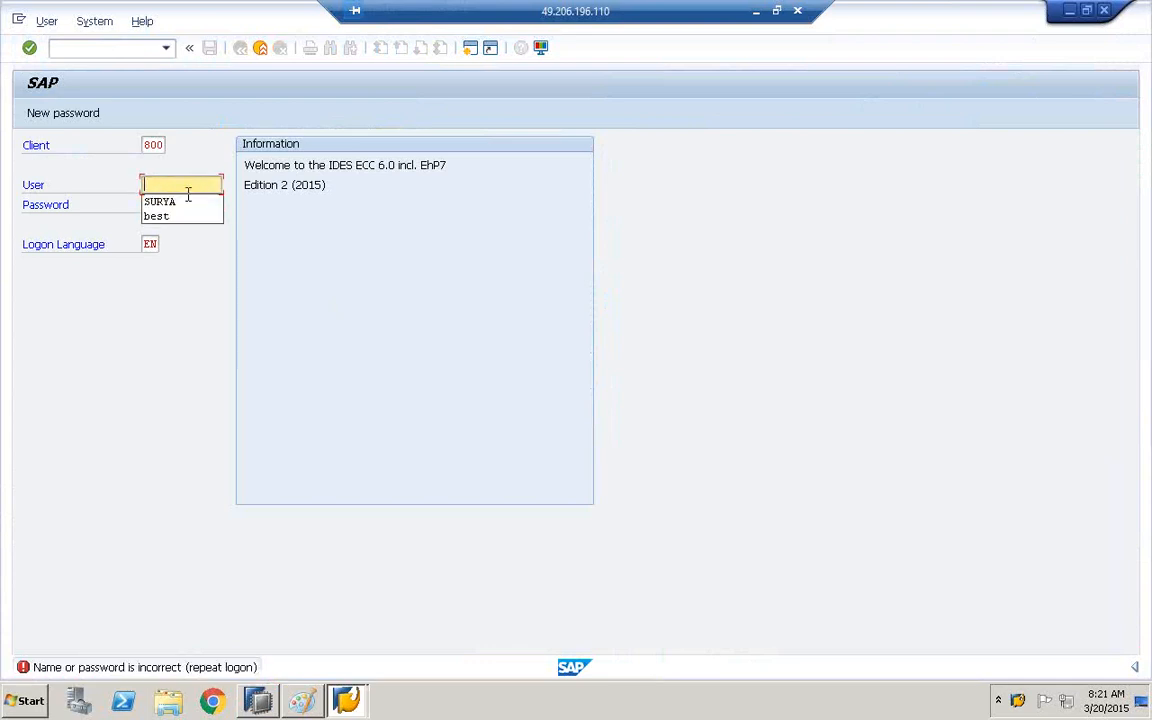
{"action": "left_click", "coordinate": [160, 216]}
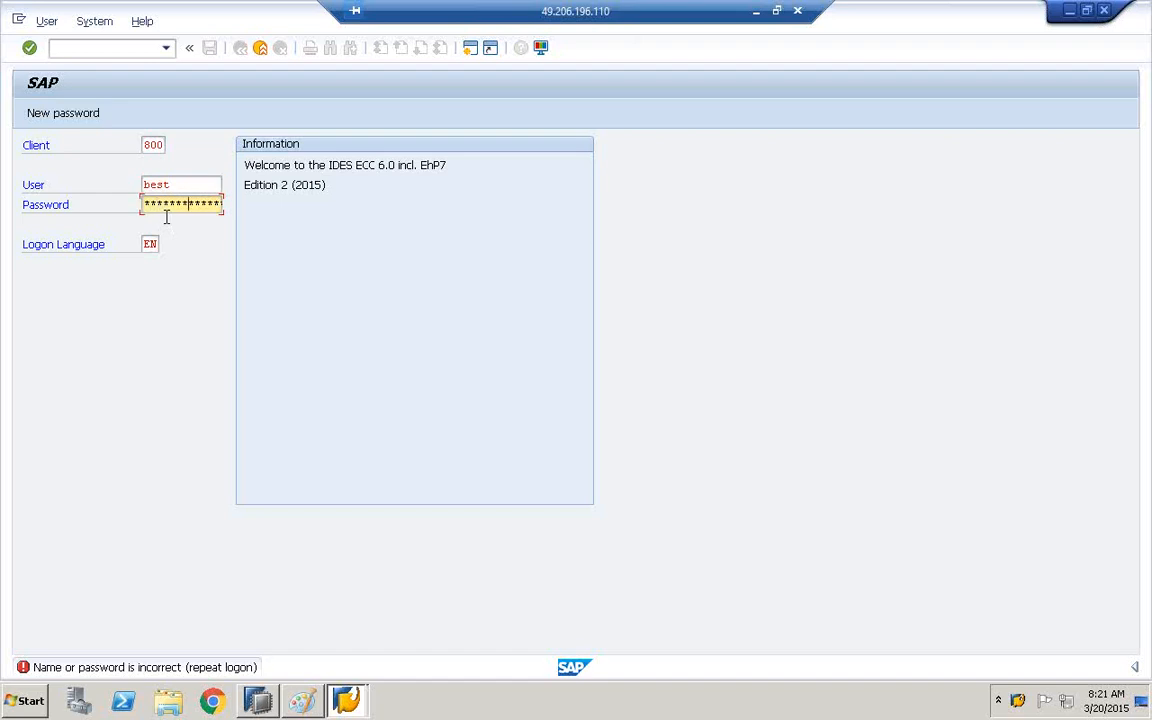
{"action": "key", "text": "Return"}
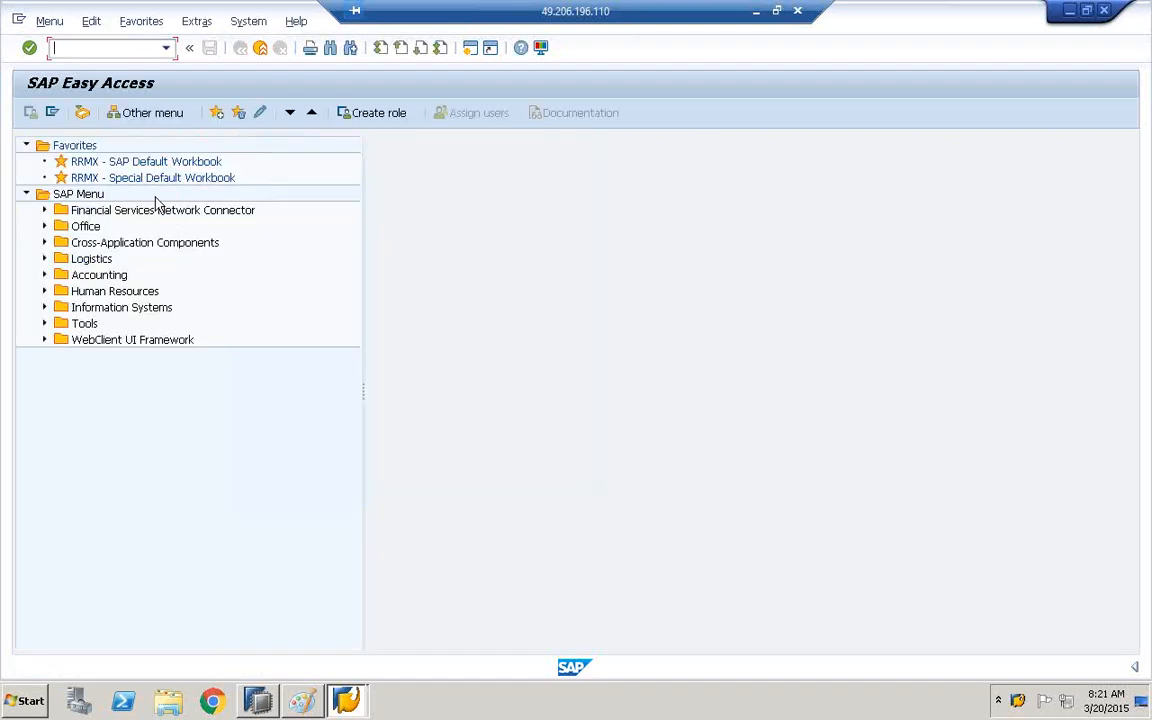
Run transaction ke24 and set the operating concern to IDEA with costing-based profitability analysis.
{"action": "type", "text": "ke24"}
{"action": "key", "text": "Return"}
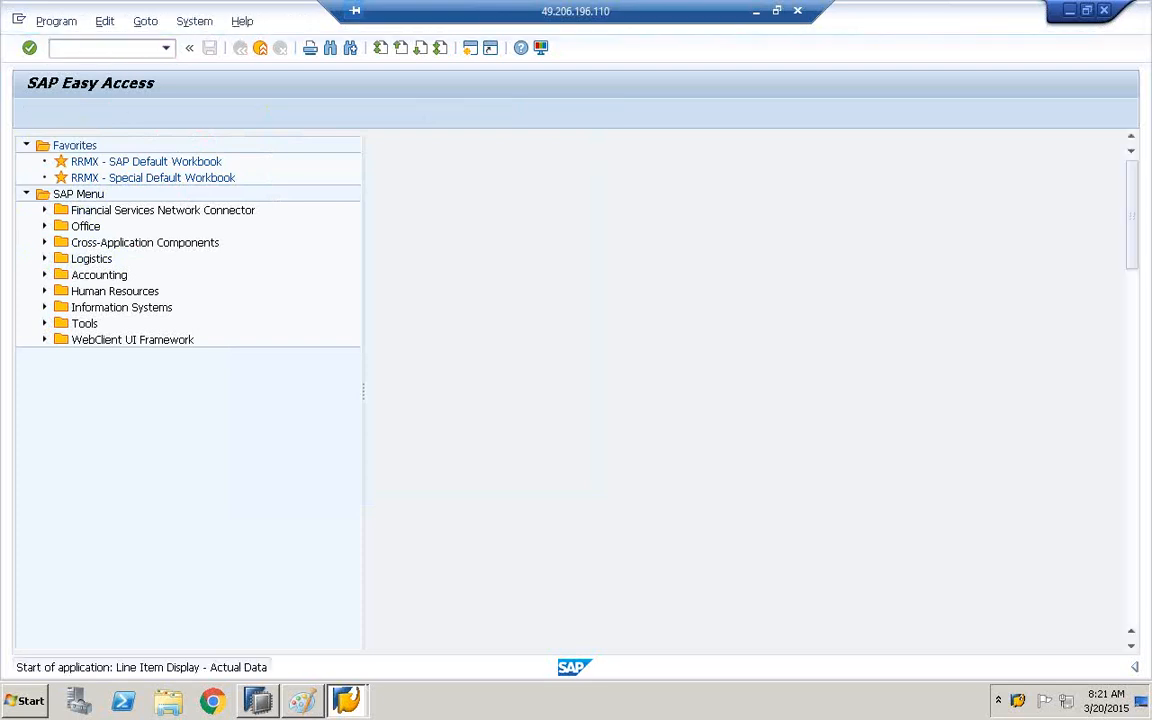
{"action": "left_click", "coordinate": [247, 233]}
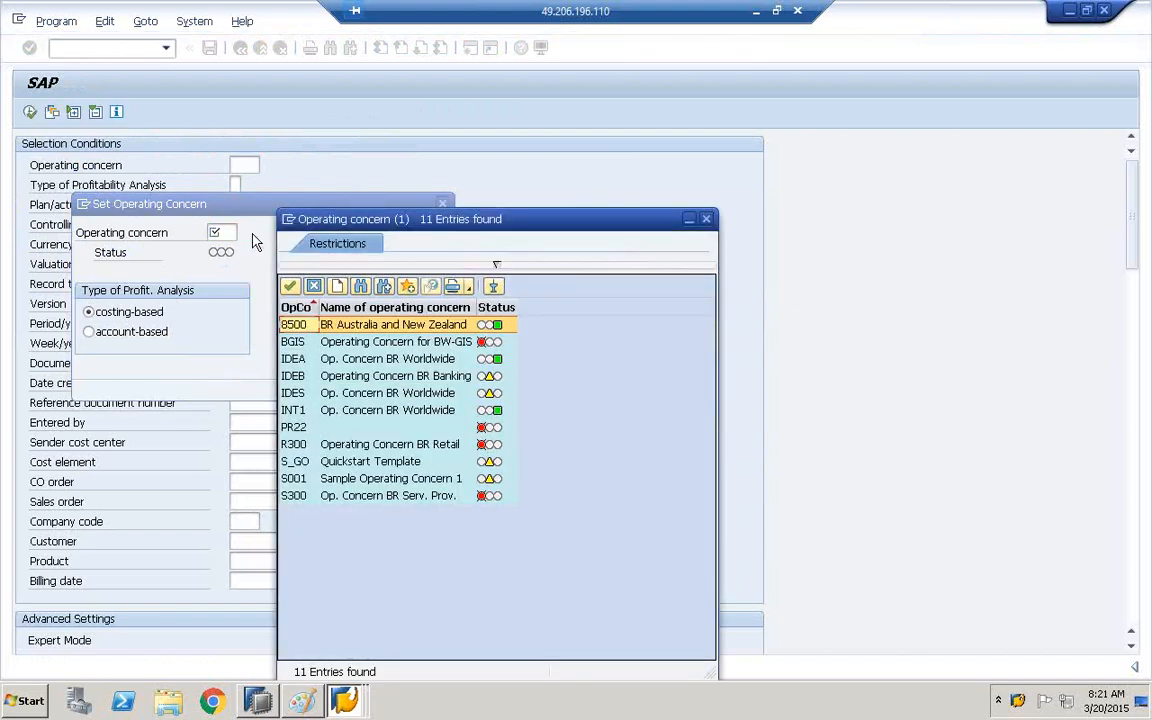
{"action": "double_click", "coordinate": [312, 360]}
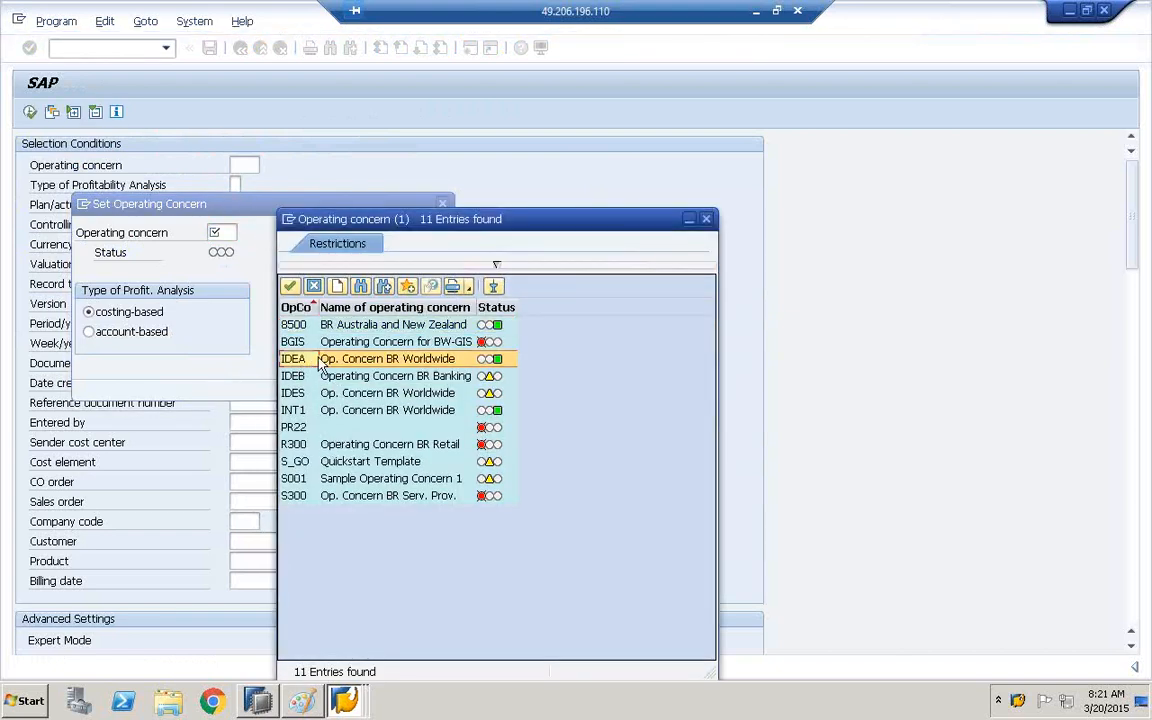
{"action": "left_click", "coordinate": [400, 385]}
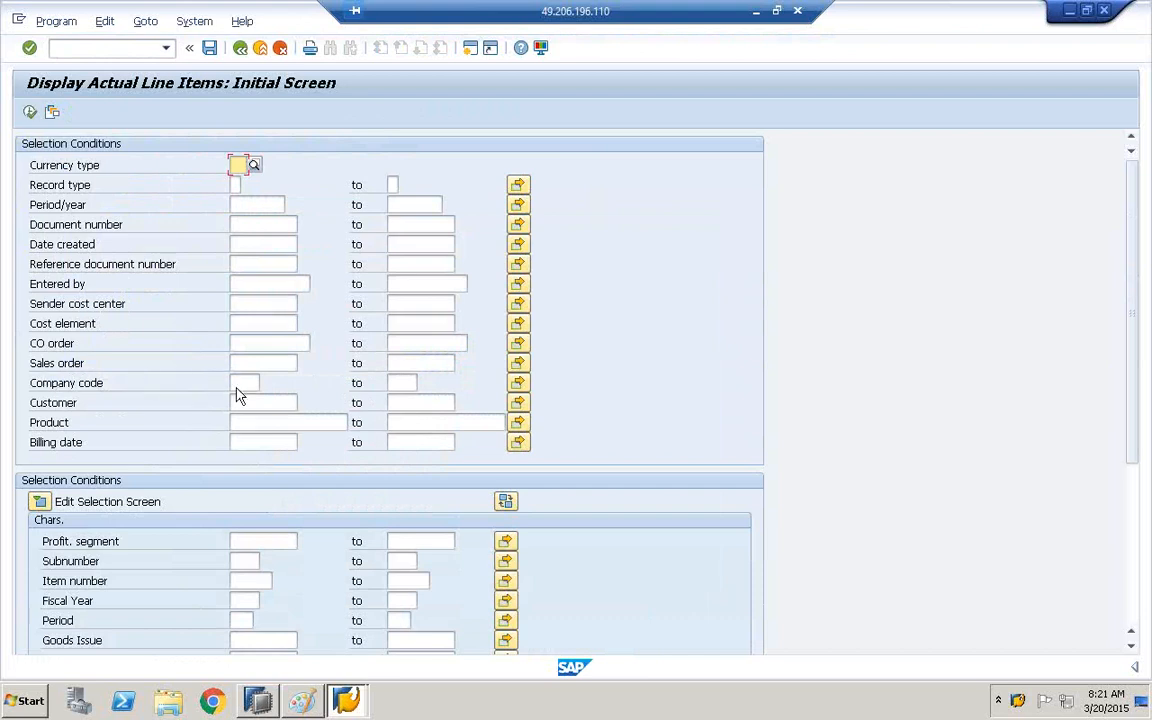
Set the company code selection to 1000 for the actual line items and switch back to SAP HANA Studio.
{"action": "left_click", "coordinate": [241, 388]}
{"action": "type", "text": "100"}
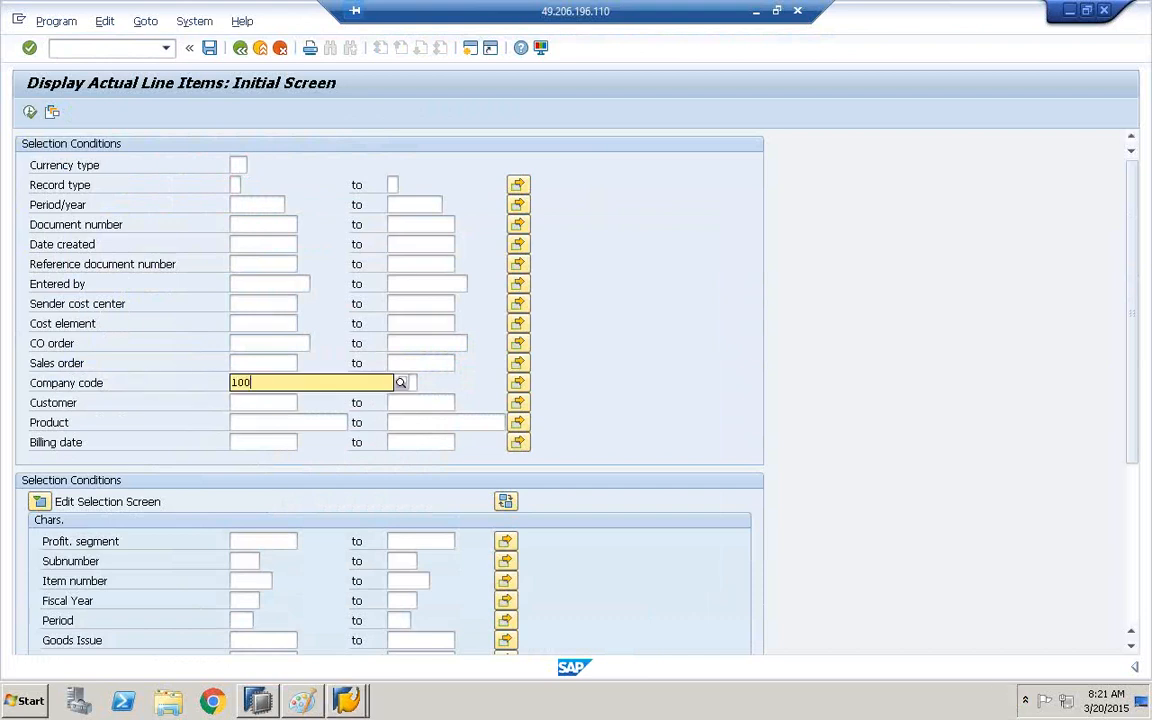
{"action": "type", "text": "0"}
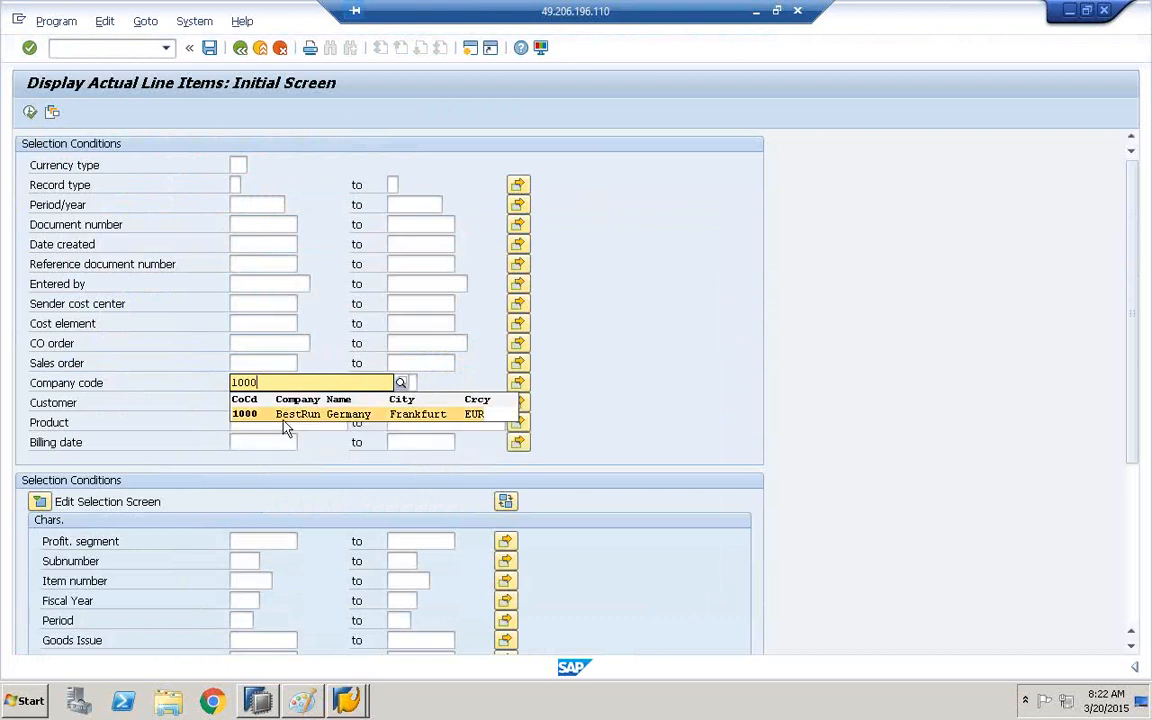
{"action": "left_click", "coordinate": [278, 416]}
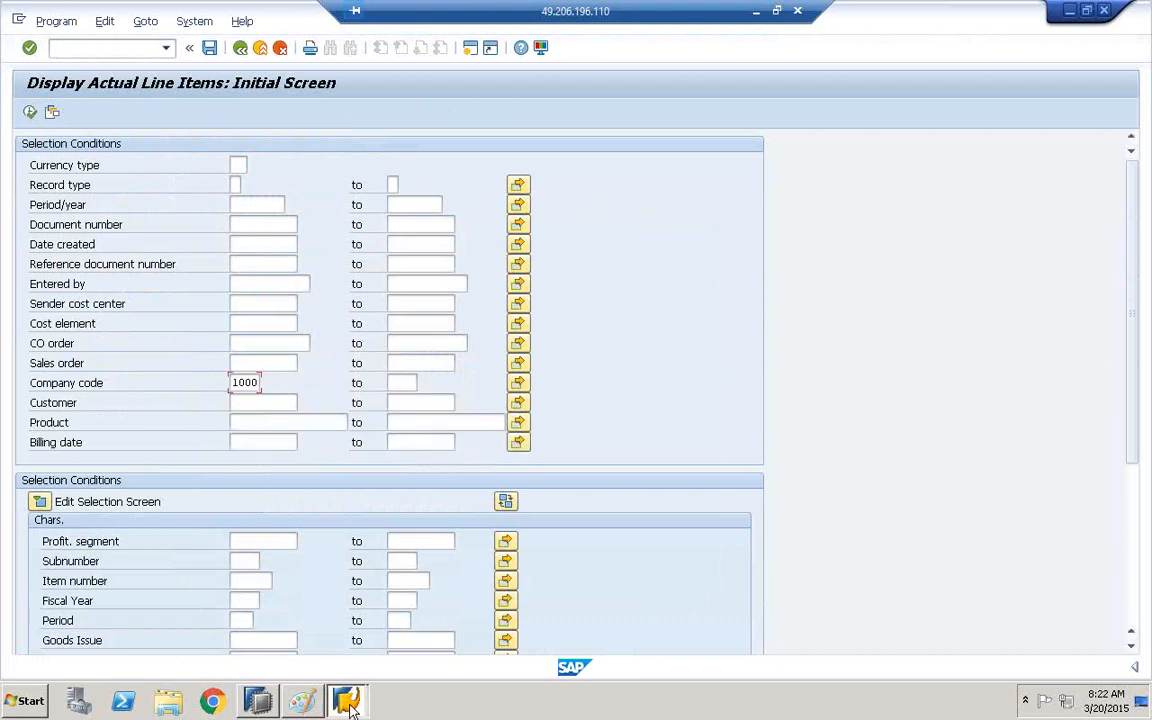
{"action": "left_click", "coordinate": [258, 700]}
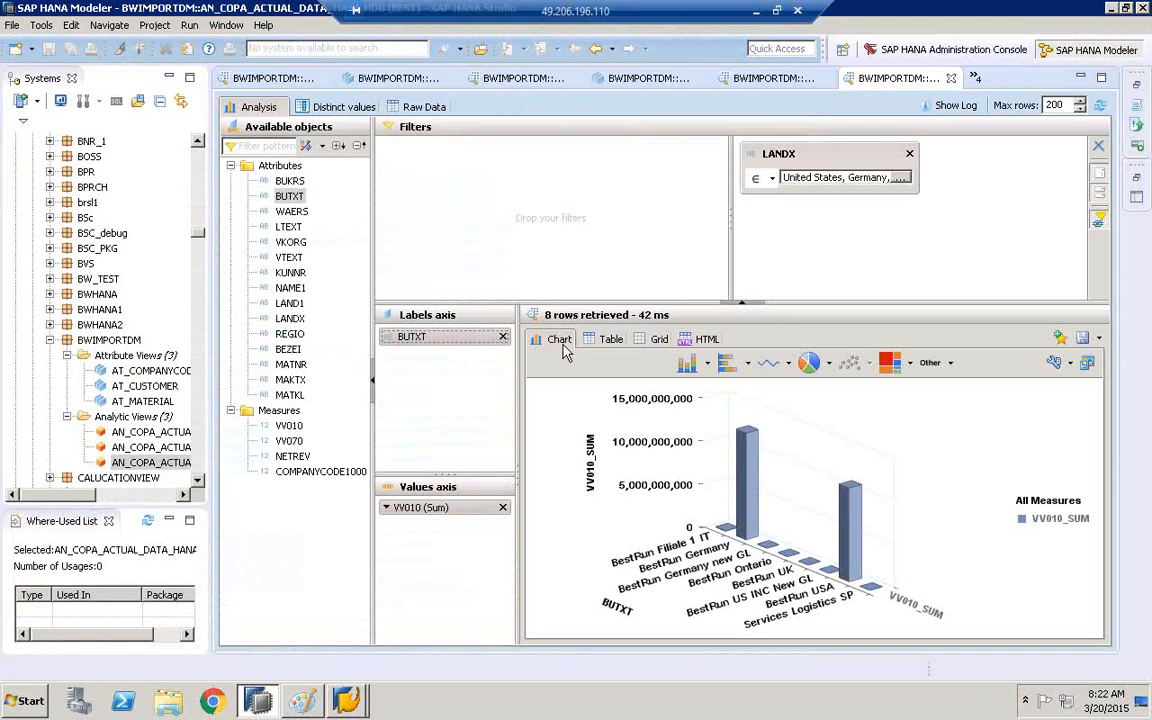
{"action": "left_click", "coordinate": [900, 177]}
{"action": "left_click", "coordinate": [648, 154]}
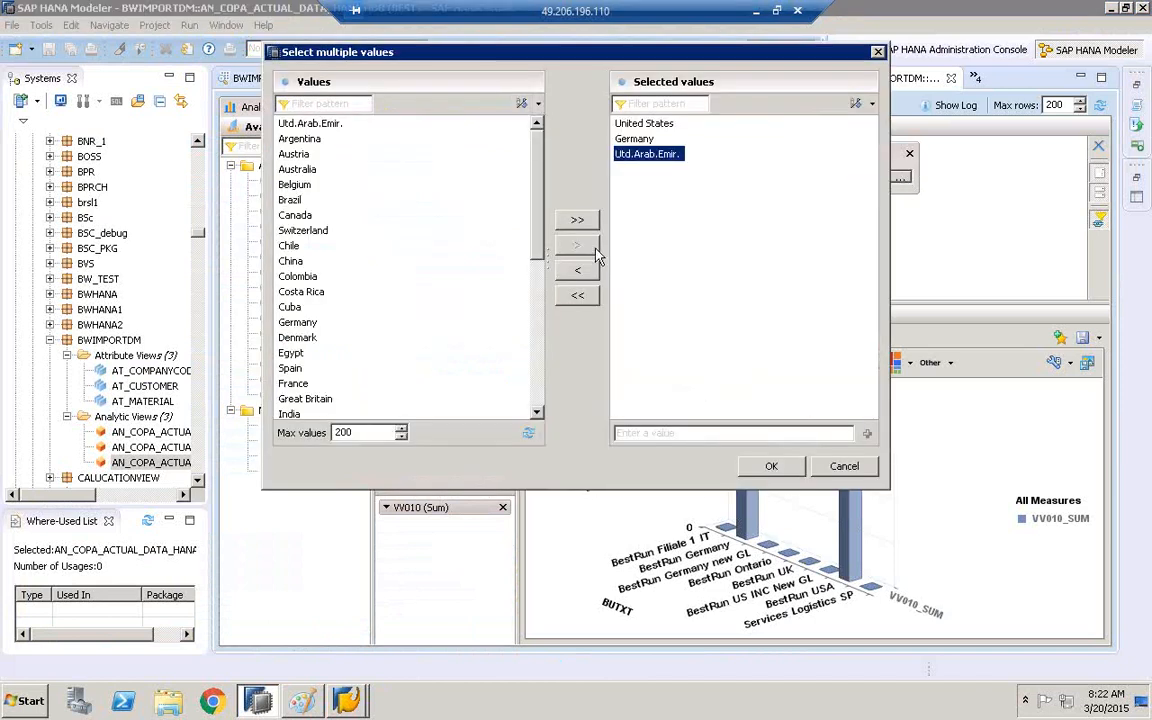
{"action": "left_click", "coordinate": [580, 271]}
{"action": "left_click", "coordinate": [640, 123]}
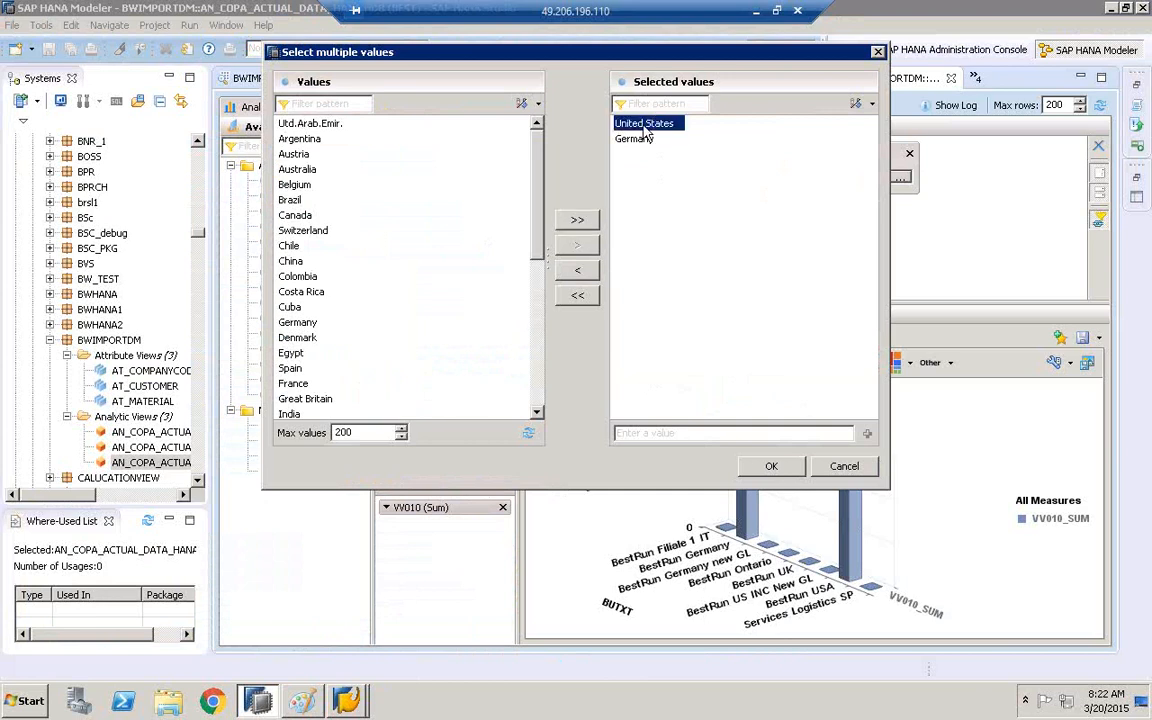
{"action": "left_click", "coordinate": [578, 272]}
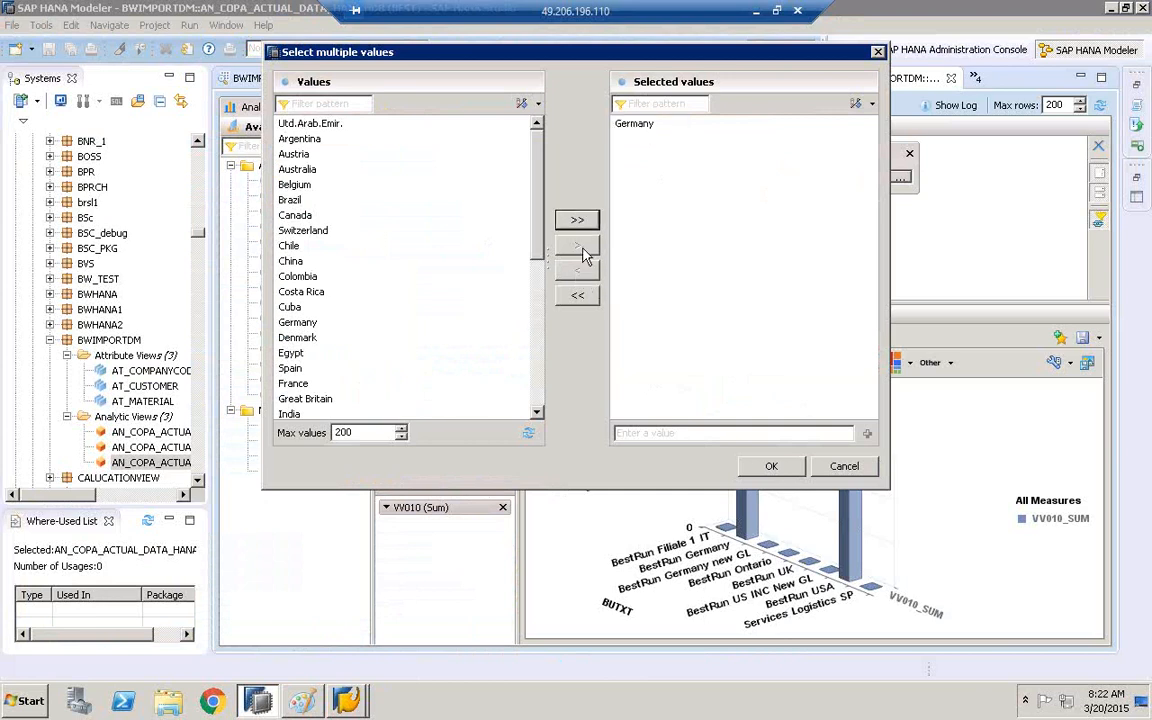
{"action": "left_click", "coordinate": [645, 125]}
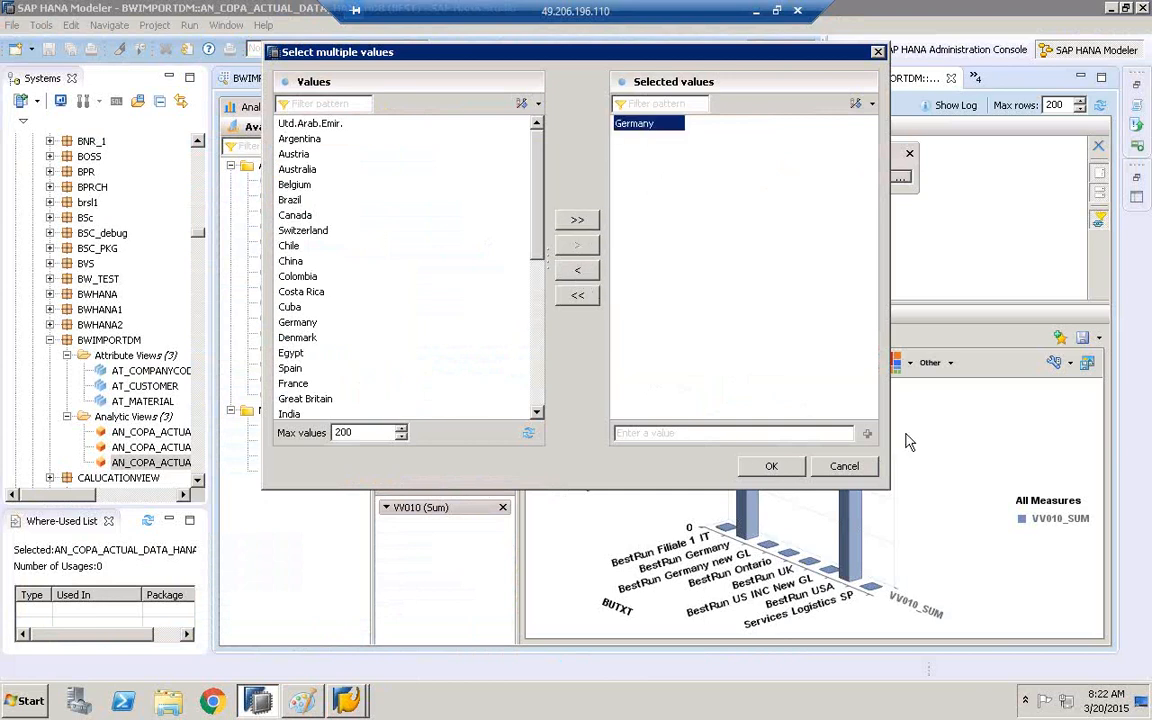
{"action": "left_click", "coordinate": [844, 466]}
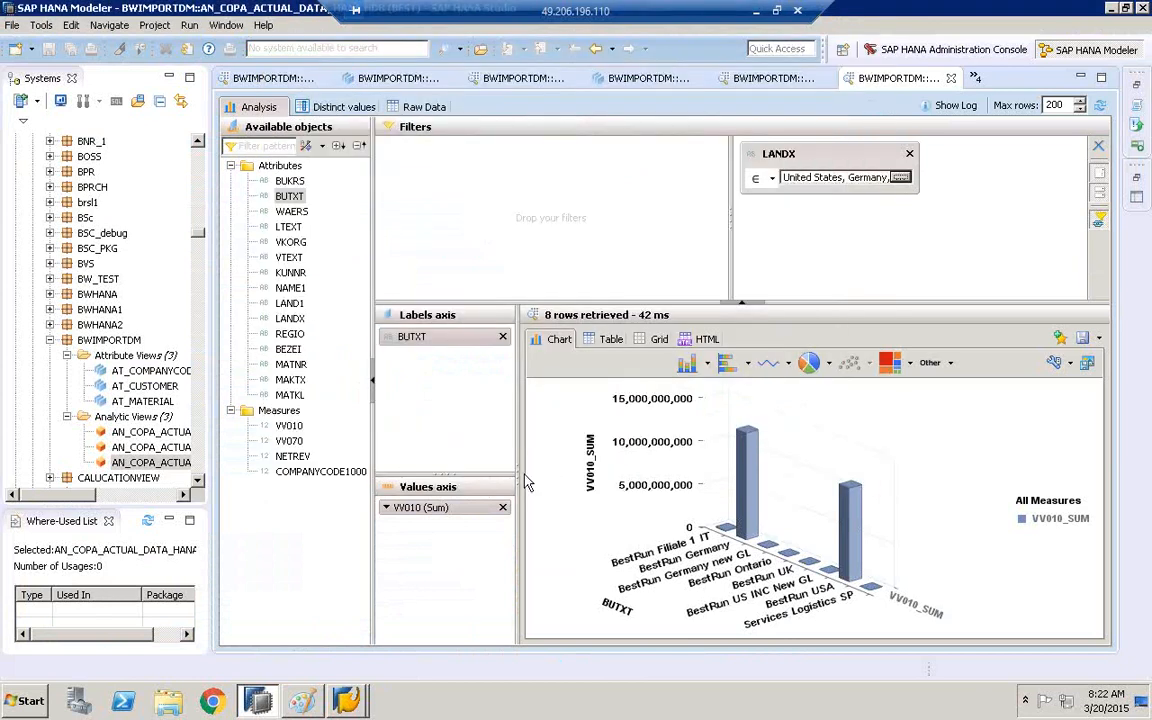
Replace BUTXT with BUKRS on the labels axis and replace the LANDX filter with a BUKRS filter.
{"action": "left_click", "coordinate": [503, 337]}
{"action": "left_click_drag", "start_coordinate": [289, 181], "coordinate": [446, 357]}
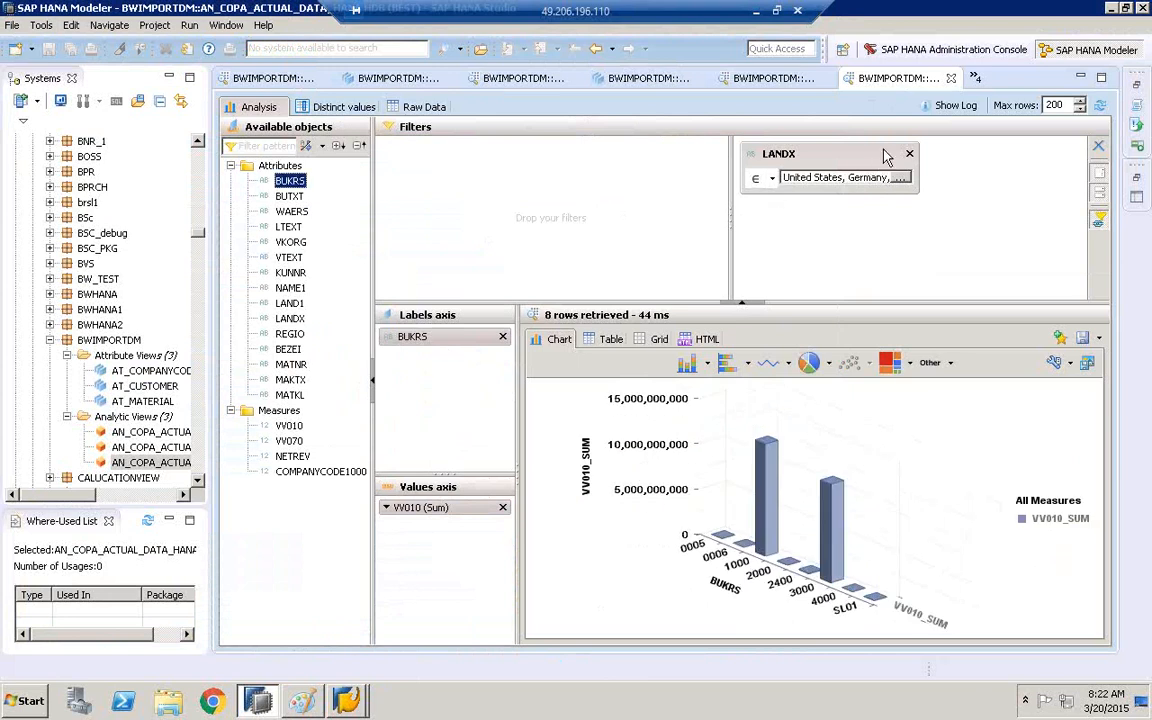
{"action": "left_click", "coordinate": [979, 154]}
{"action": "left_click_drag", "start_coordinate": [289, 181], "coordinate": [770, 160]}
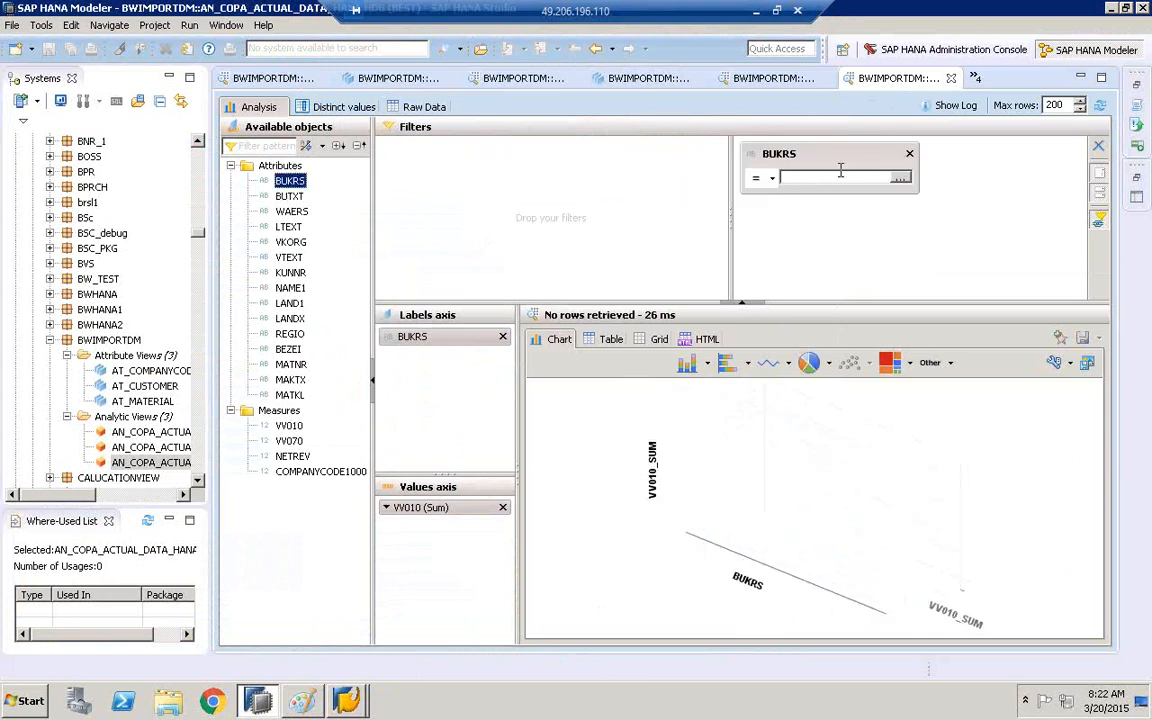
Choose 1000 as the value of the BUKRS filter.
{"action": "left_click", "coordinate": [900, 177]}
{"action": "left_click", "coordinate": [290, 200]}
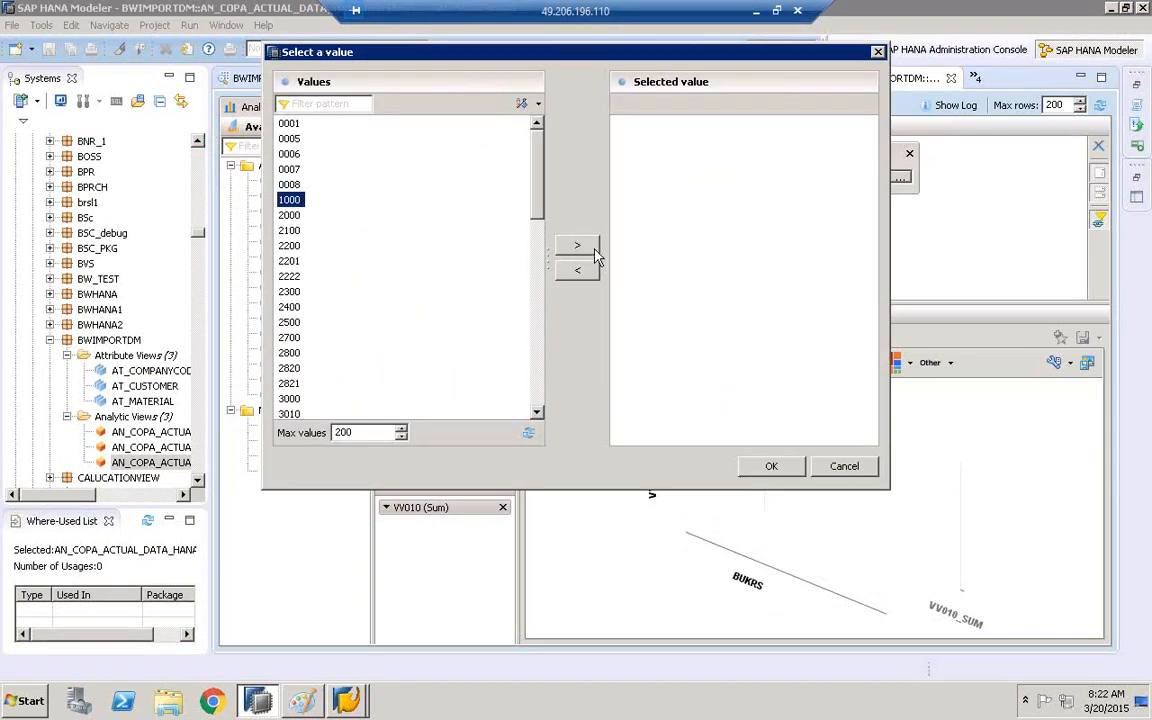
{"action": "left_click", "coordinate": [590, 250]}
{"action": "left_click", "coordinate": [775, 467]}
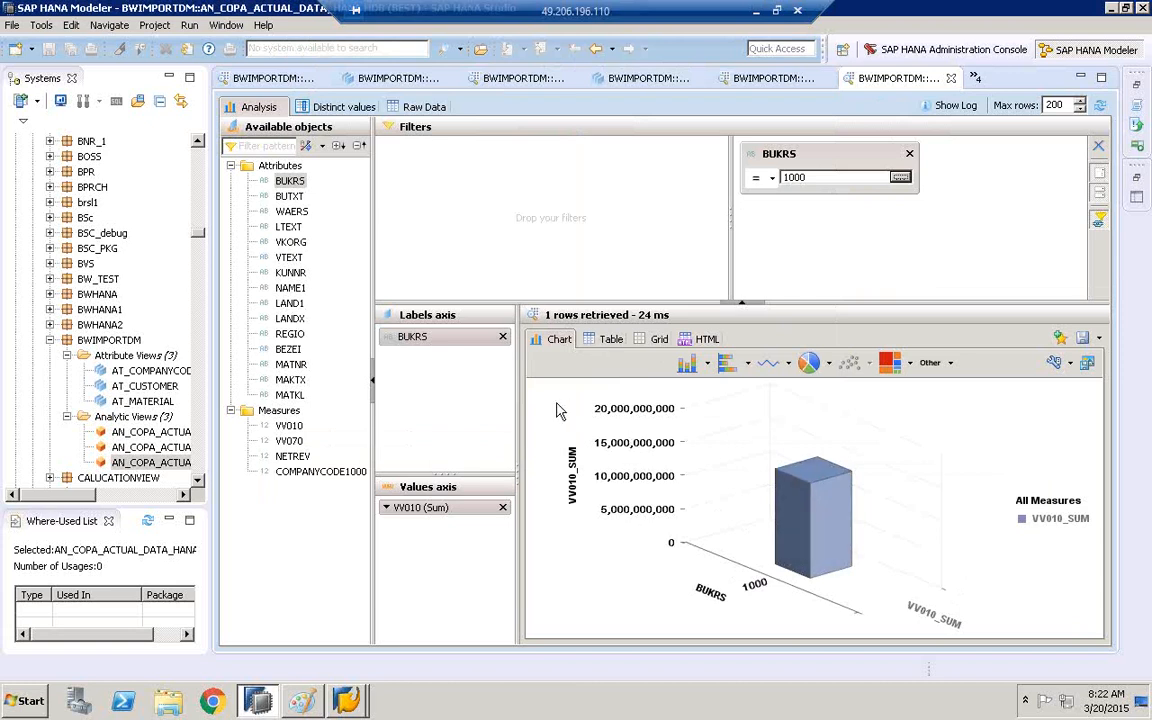
Switch to the SAP line item selection and execute it for company code 1000 despite the long-runtime warning.
{"action": "left_click", "coordinate": [350, 706]}
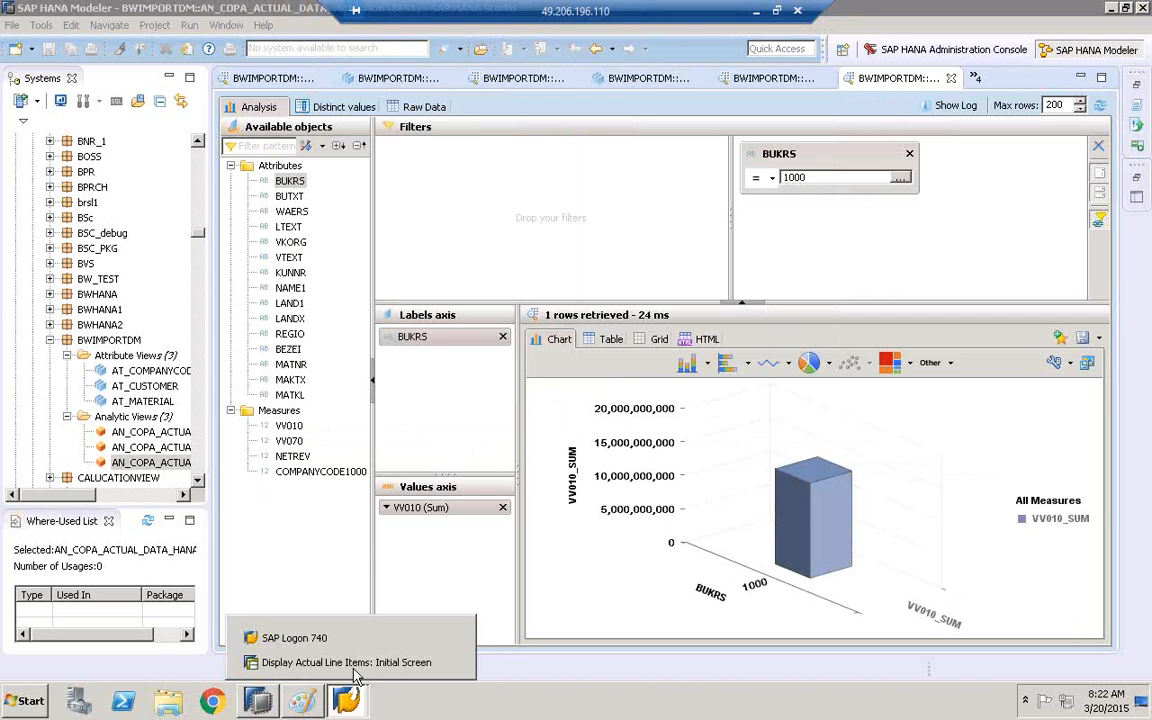
{"action": "left_click", "coordinate": [350, 662]}
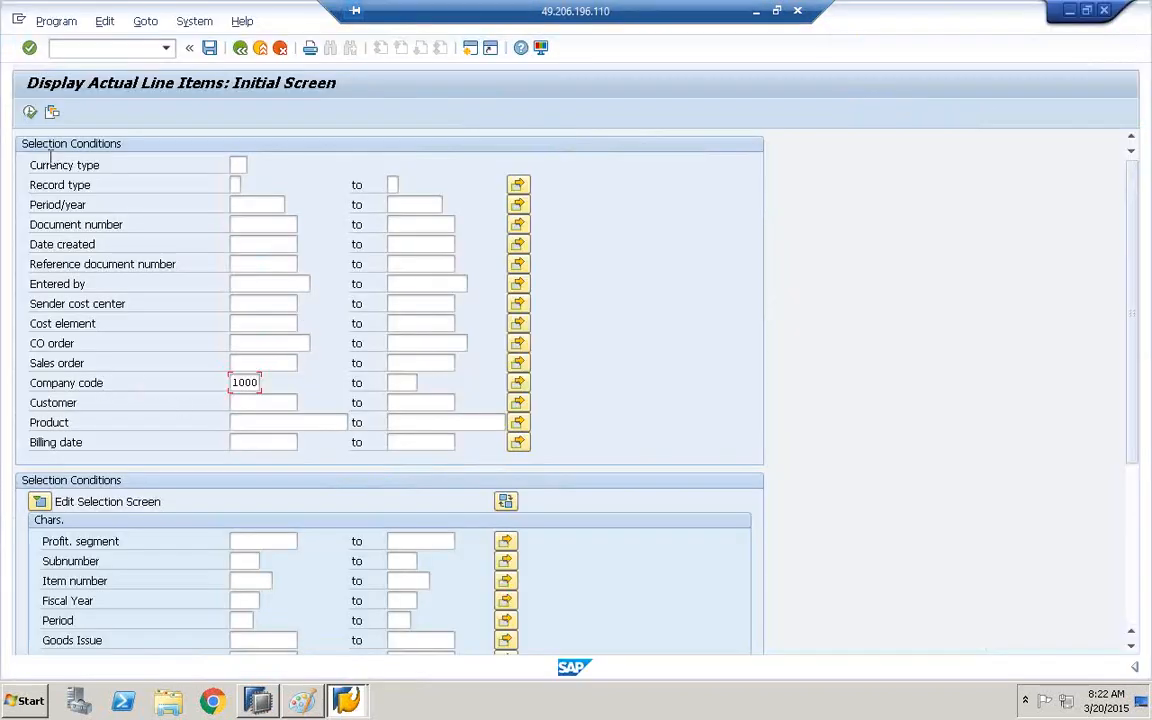
{"action": "left_click", "coordinate": [31, 114]}
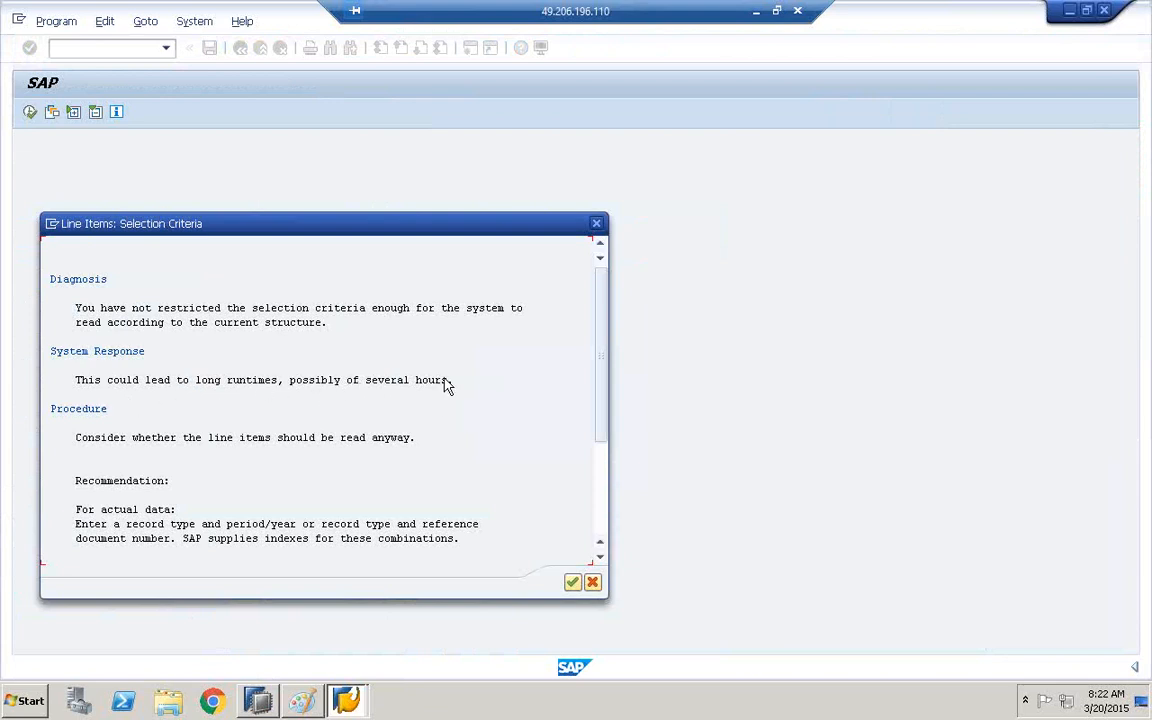
{"action": "left_click", "coordinate": [573, 583]}
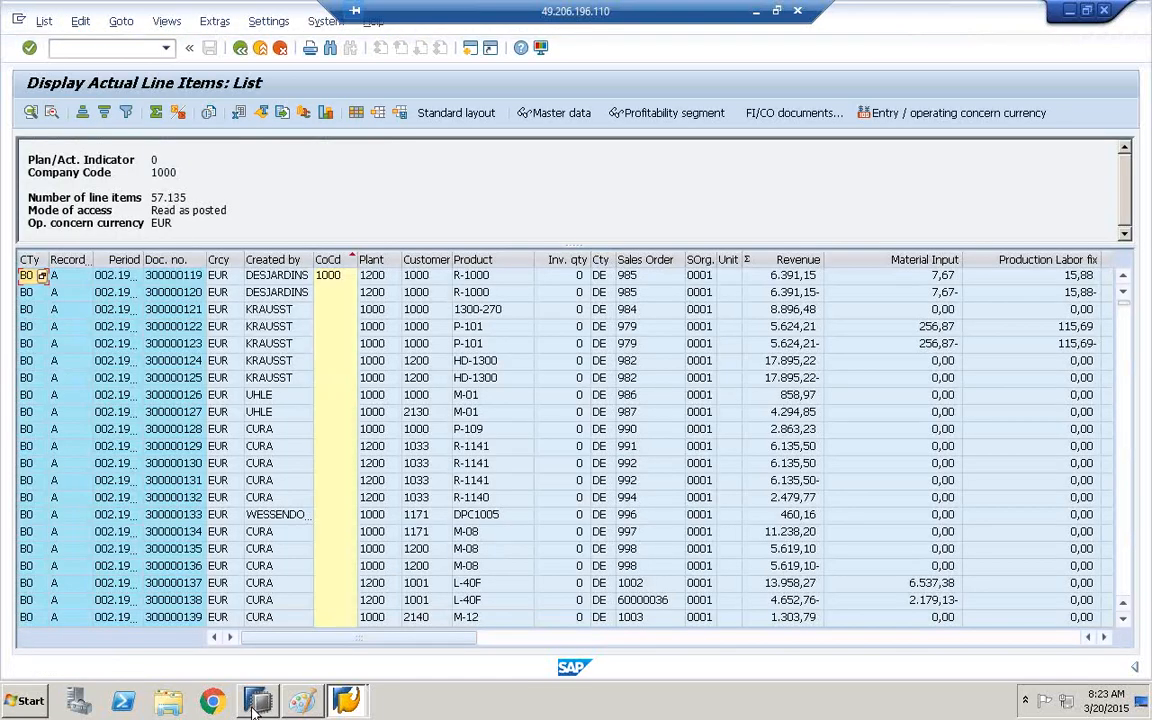
Return to SAP HANA Studio, remove the BUKRS filter and add BUTXT beside BUKRS on the labels axis.
{"action": "left_click", "coordinate": [256, 705]}
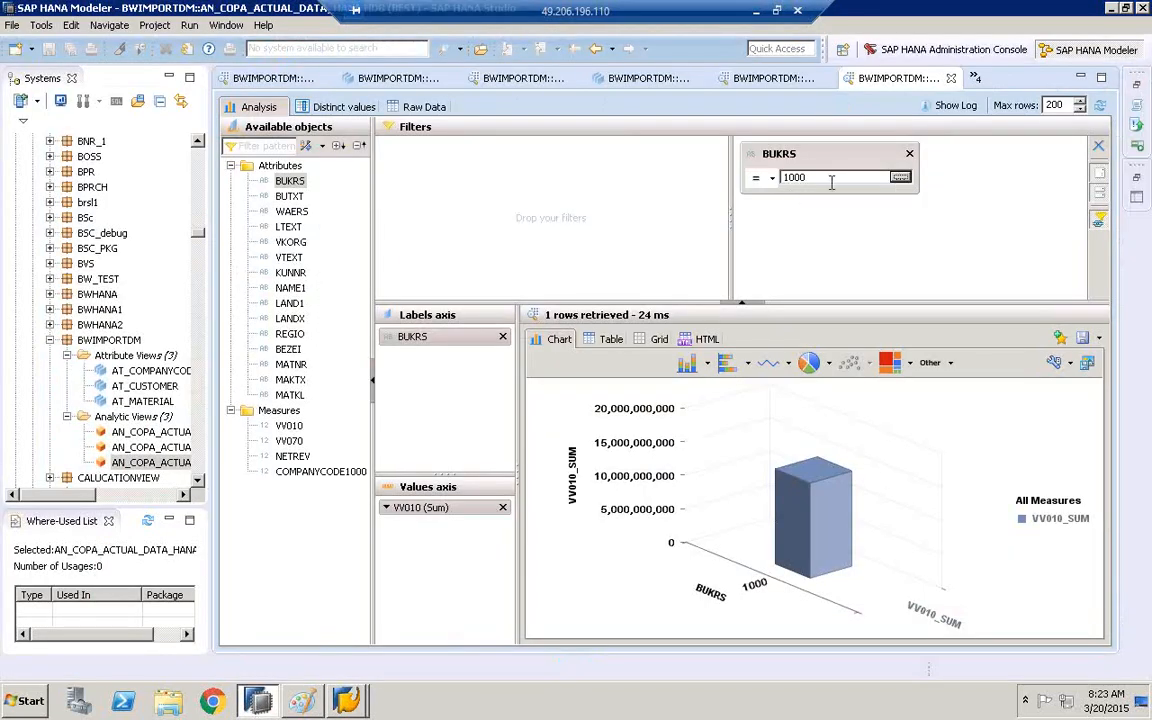
{"action": "left_click", "coordinate": [909, 154]}
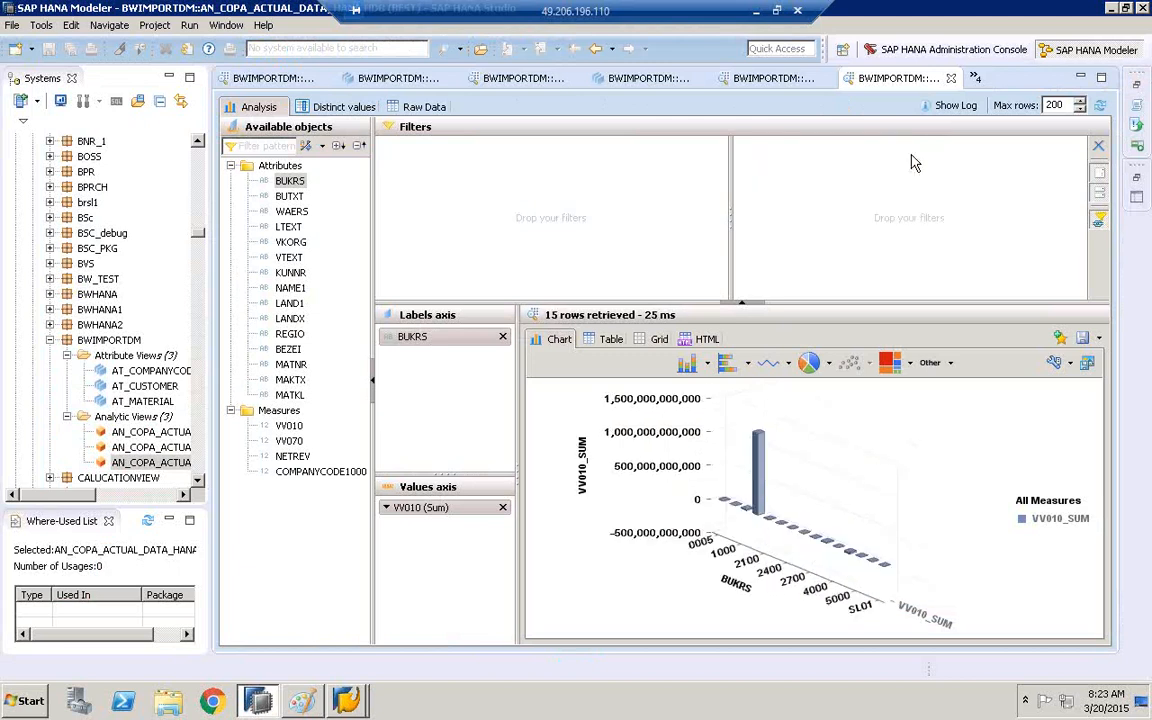
{"action": "left_click_drag", "start_coordinate": [289, 196], "coordinate": [400, 364]}
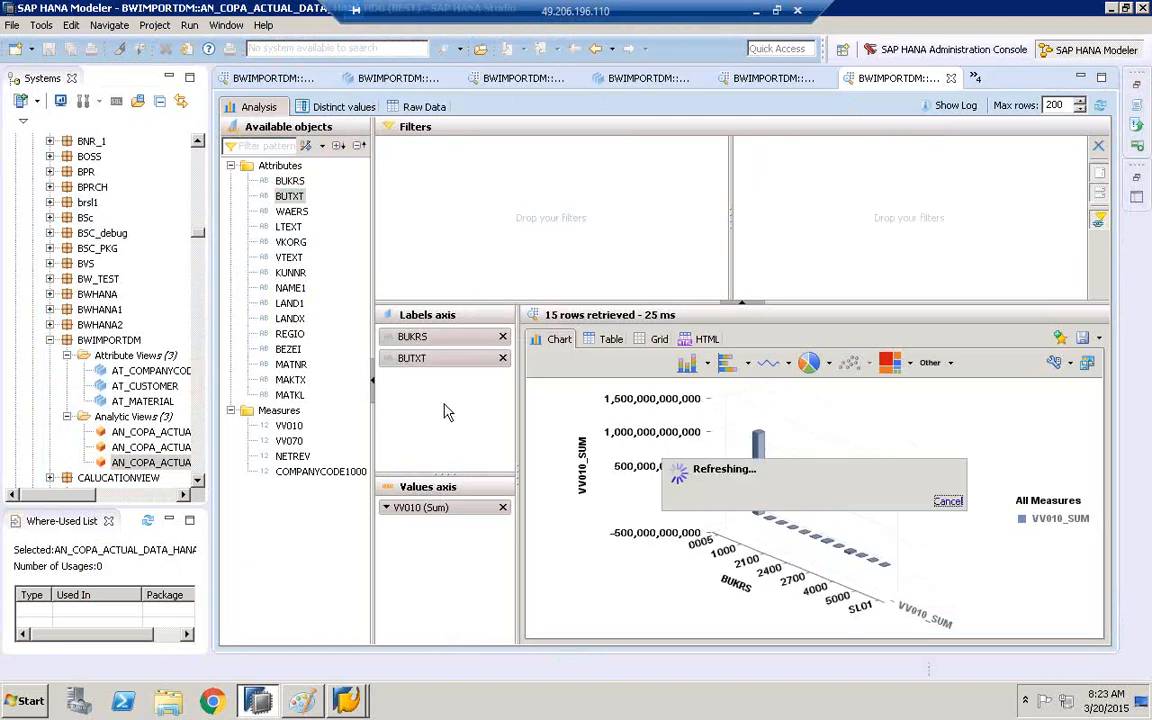
Add the customer number KUNNR and the material text MAKTX to the labels axis below BUTXT.
{"action": "left_click", "coordinate": [289, 304]}
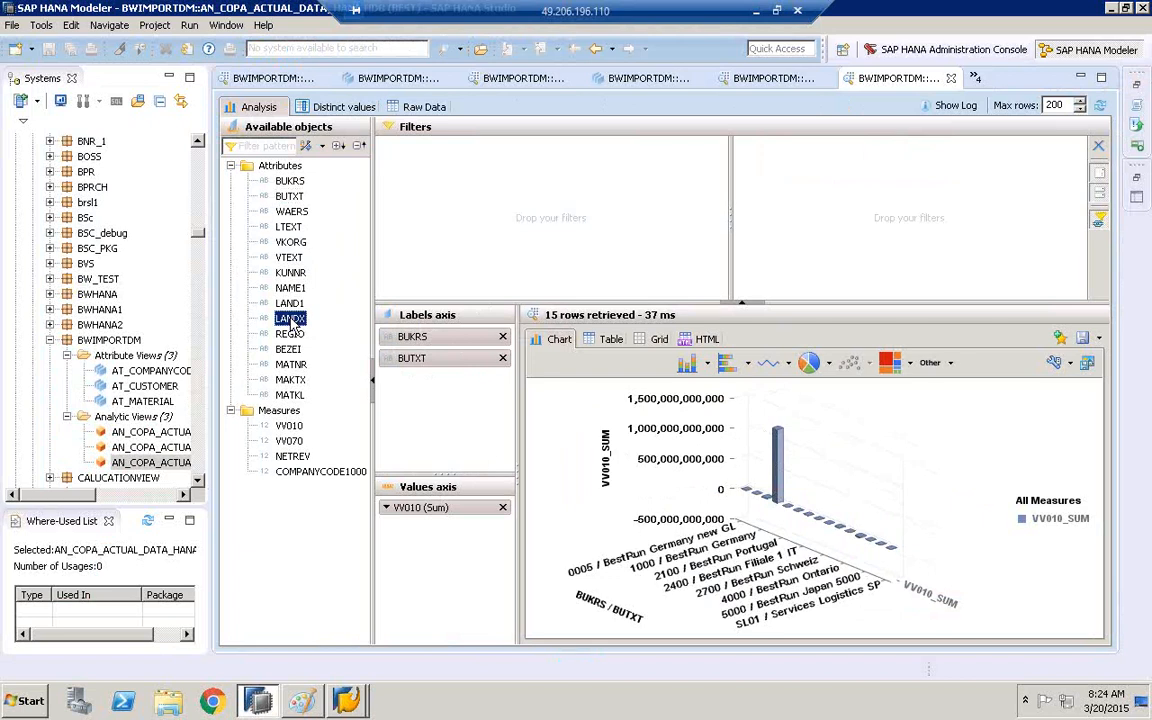
{"action": "left_click", "coordinate": [296, 273]}
{"action": "left_click_drag", "start_coordinate": [310, 280], "coordinate": [460, 420]}
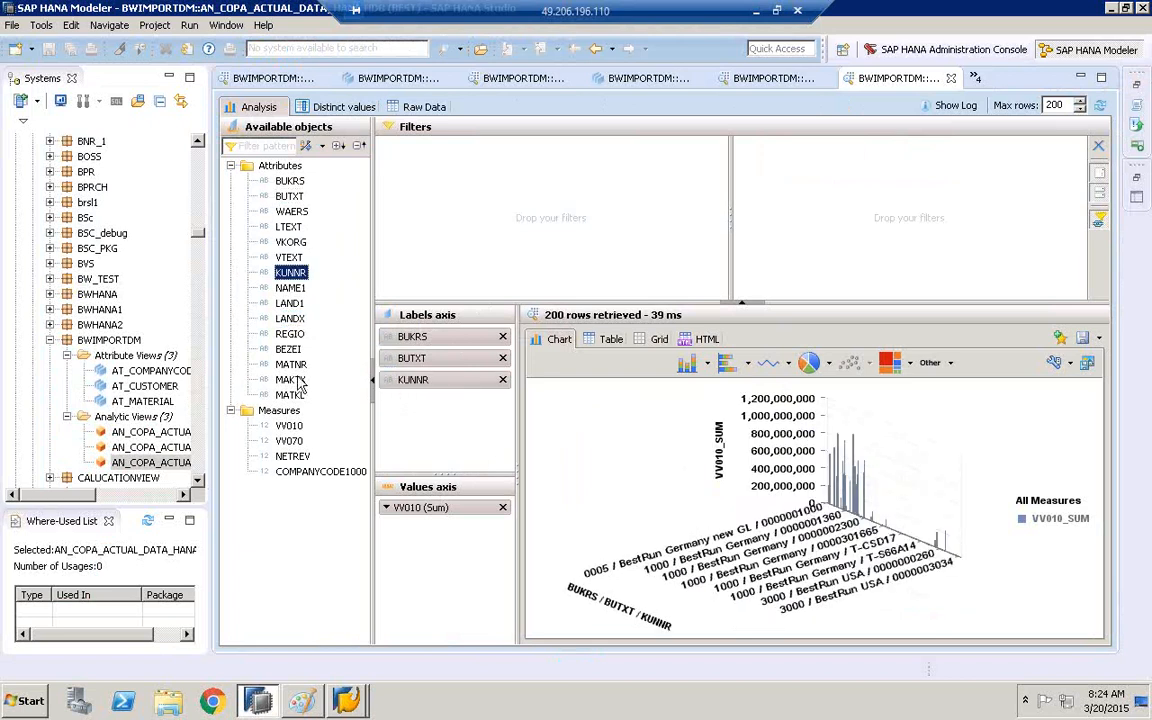
{"action": "left_click_drag", "start_coordinate": [290, 380], "coordinate": [465, 435]}
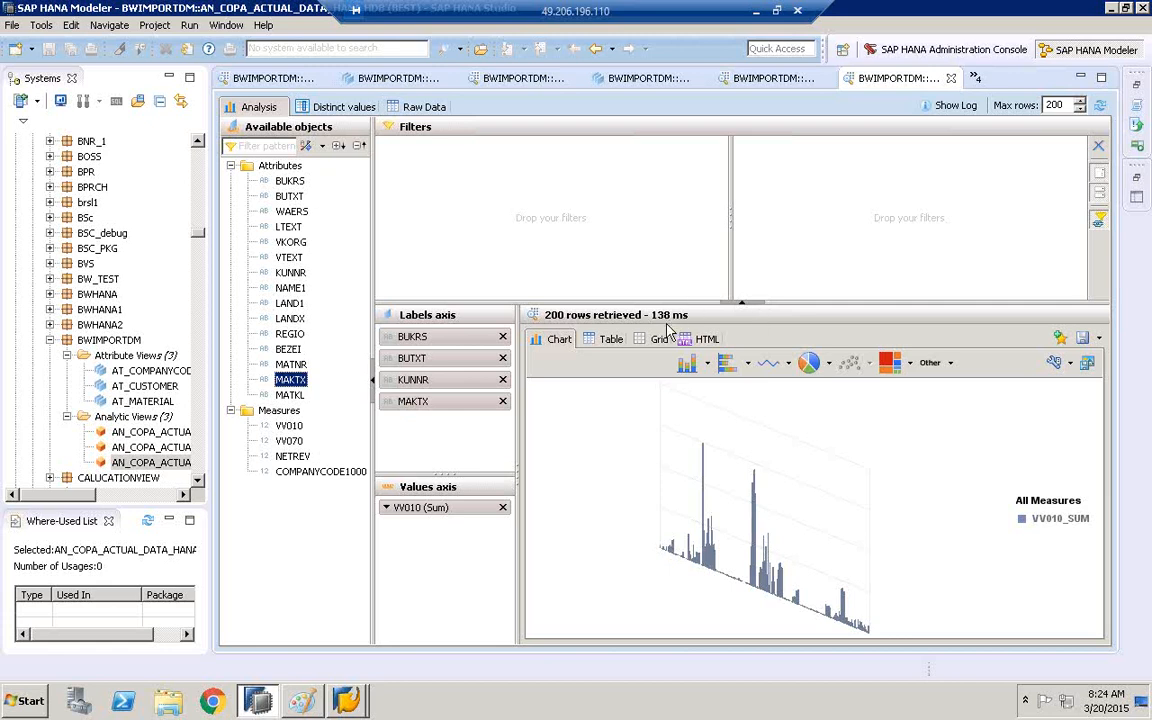
Select the attributes BUKRS through KUNNR together in the available objects.
{"action": "left_click", "coordinate": [290, 181]}
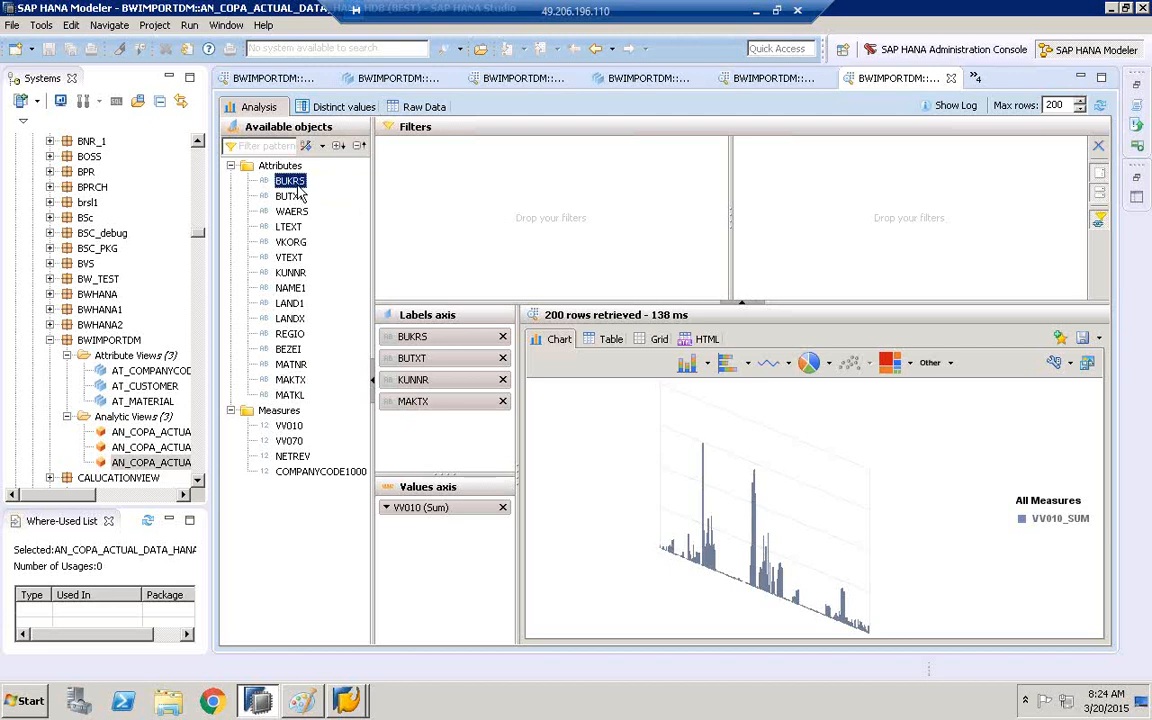
{"action": "left_click", "coordinate": [290, 272], "text": "shift"}
{"action": "left_click_drag", "start_coordinate": [294, 213], "coordinate": [460, 443]}
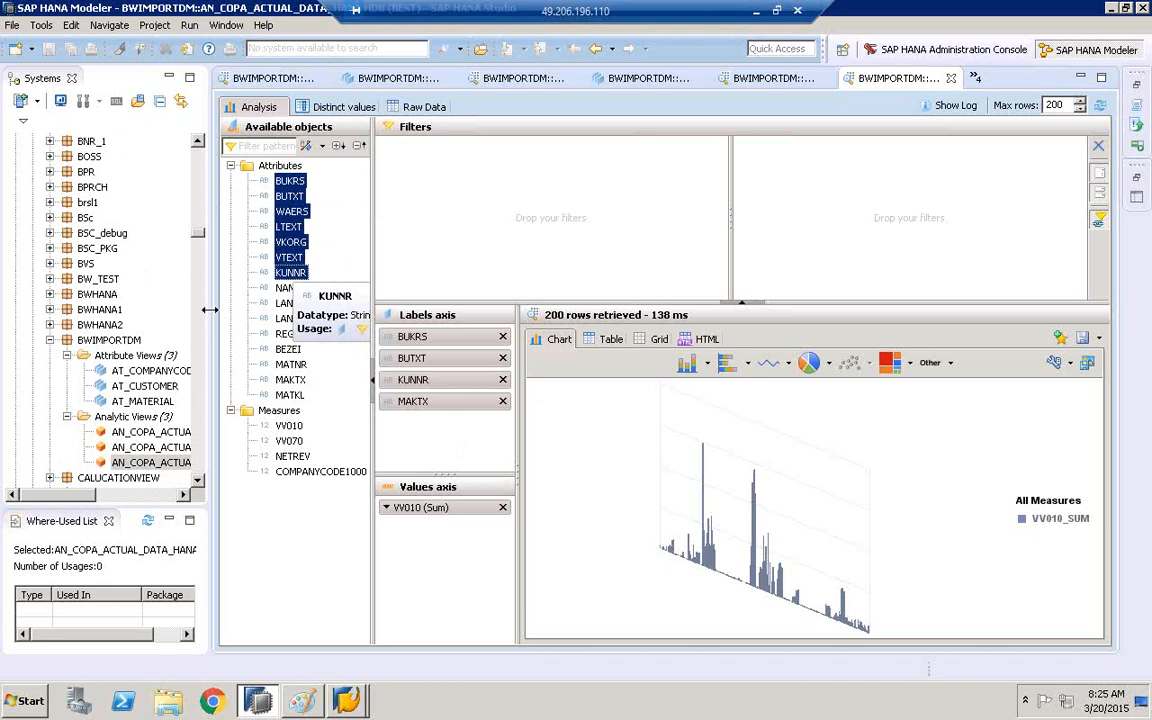
Open the analytic view AN_COPA_ACTUAL_DATA_HANA and show its Star Join details.
{"action": "left_click_drag", "start_coordinate": [210, 310], "coordinate": [300, 310]}
{"action": "double_click", "coordinate": [170, 441]}
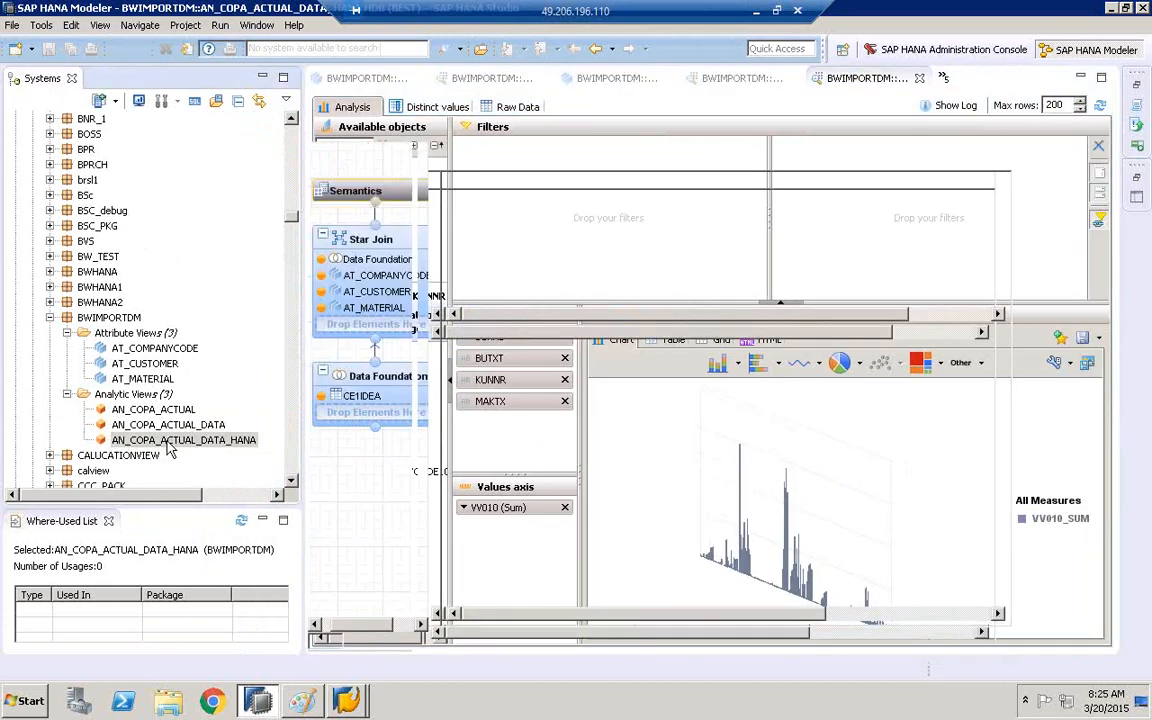
{"action": "left_click_drag", "start_coordinate": [432, 266], "coordinate": [512, 266]}
{"action": "left_click", "coordinate": [383, 242]}
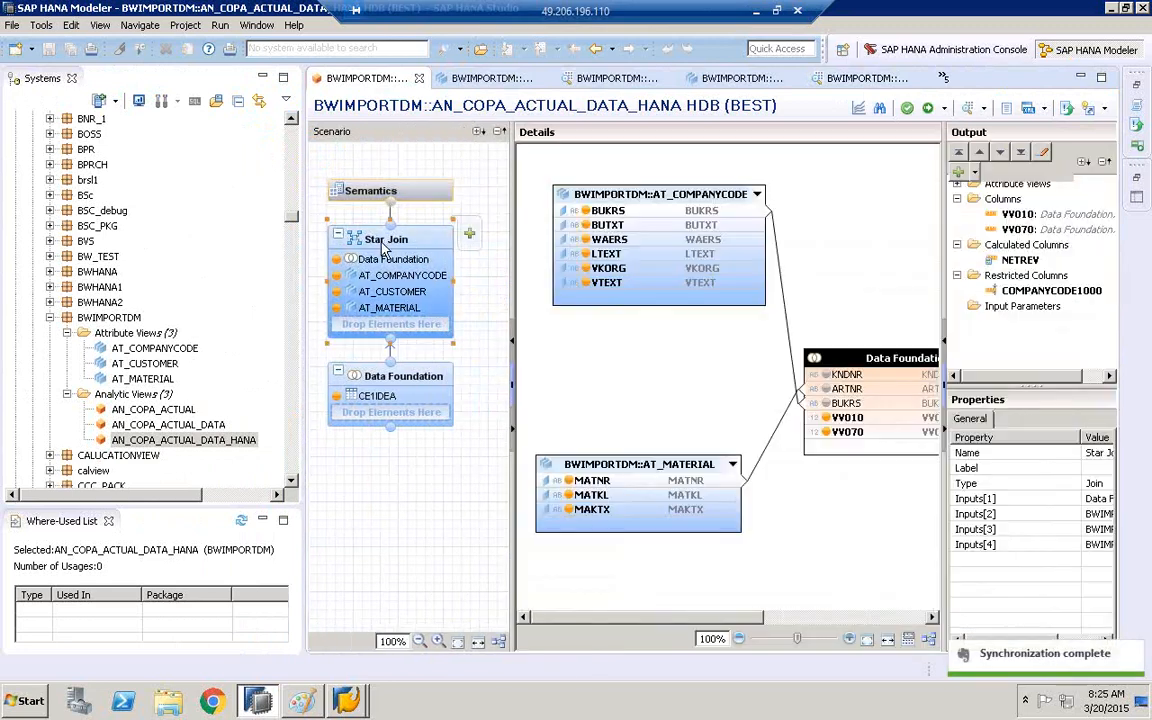
{"action": "left_click_drag", "start_coordinate": [294, 259], "coordinate": [216, 259]}
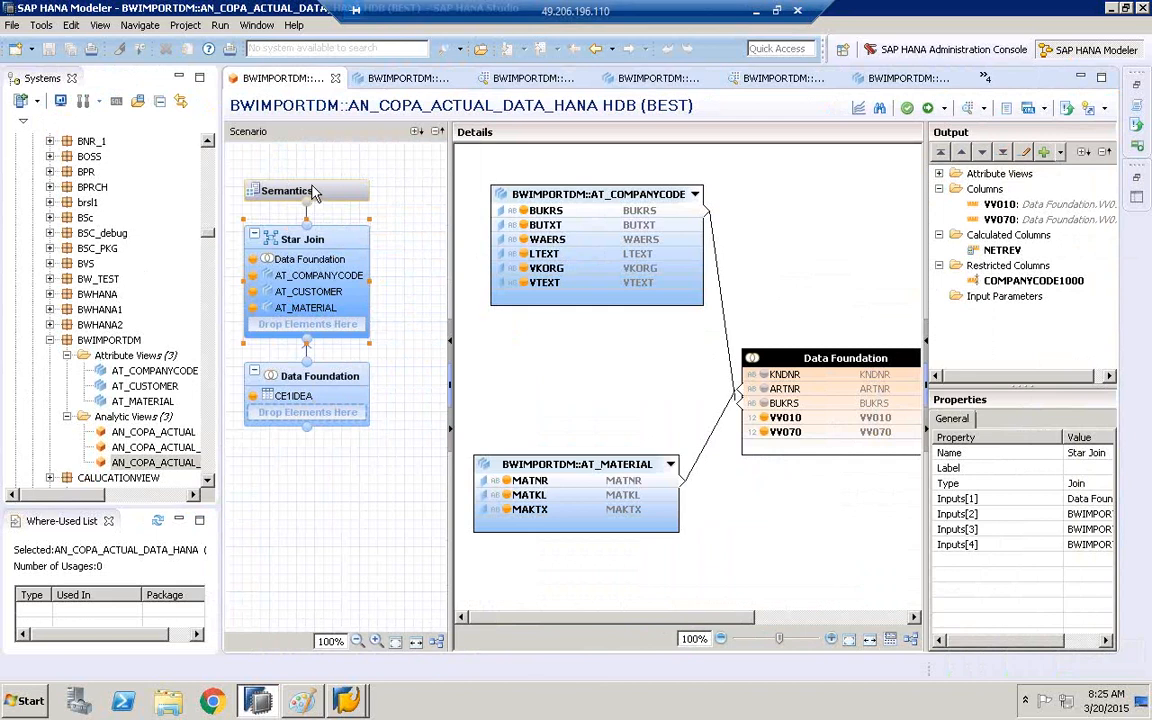
{"action": "left_click", "coordinate": [178, 463]}
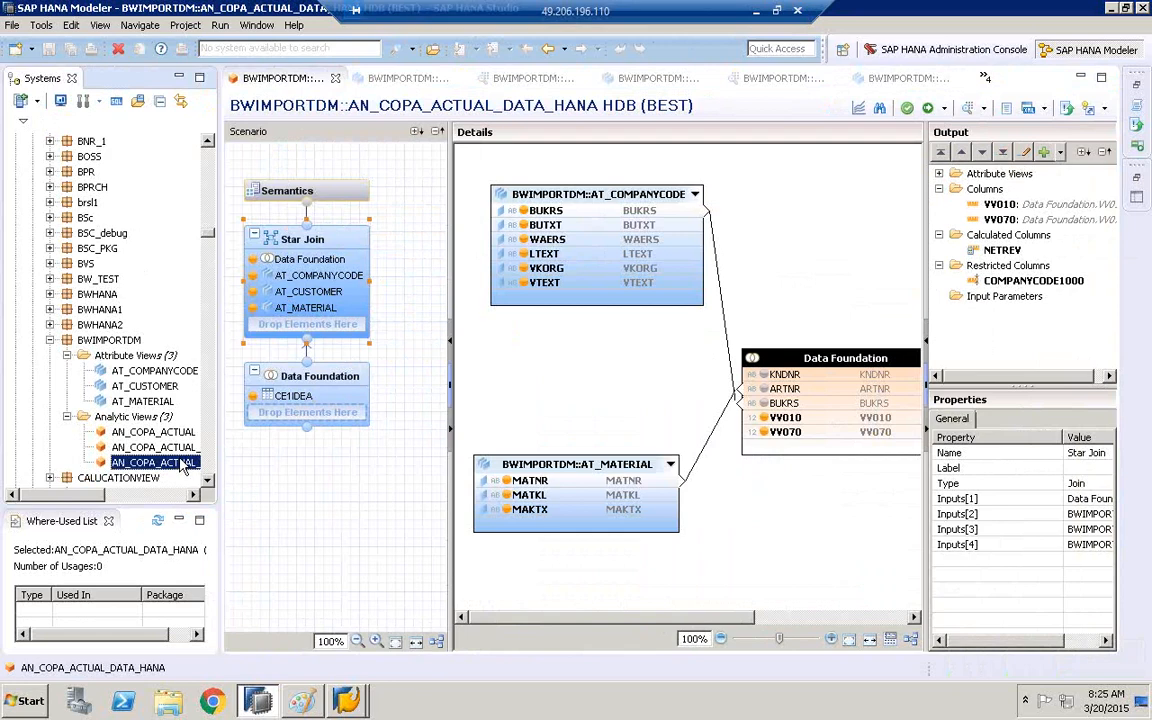
Minimize the SAP HANA Studio and SAP GUI windows and close SAP Logon to get to the Paint drawing.
{"action": "left_click", "coordinate": [1113, 9]}
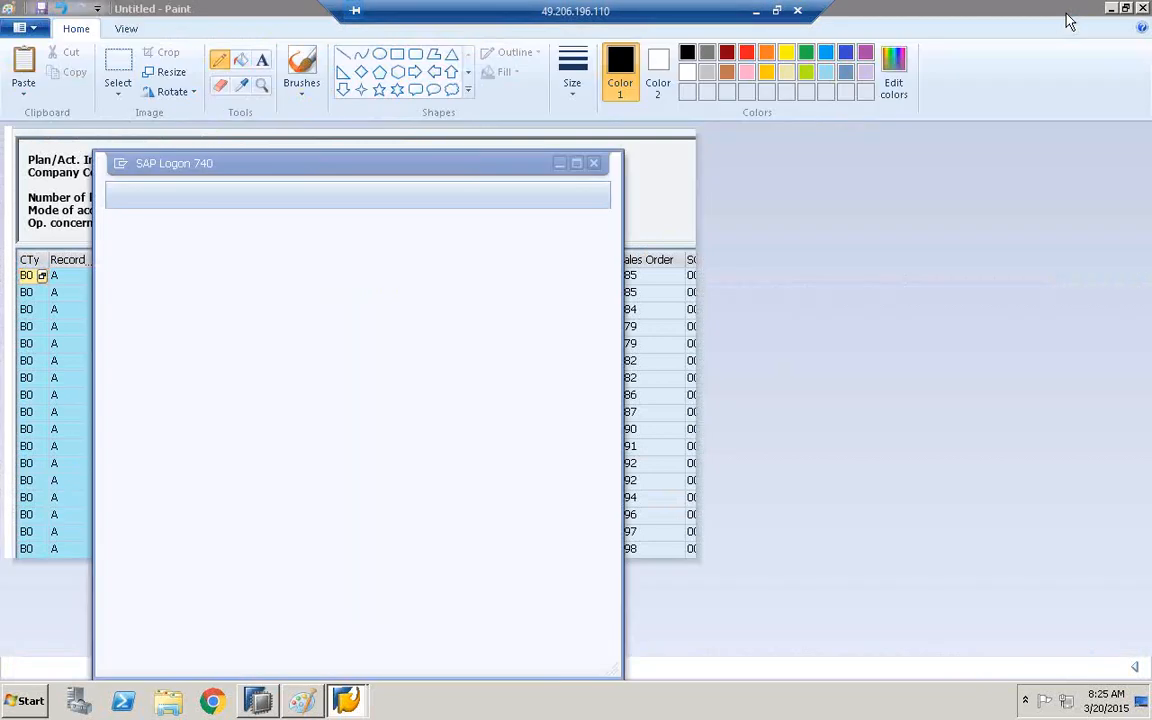
{"action": "left_click", "coordinate": [1069, 10]}
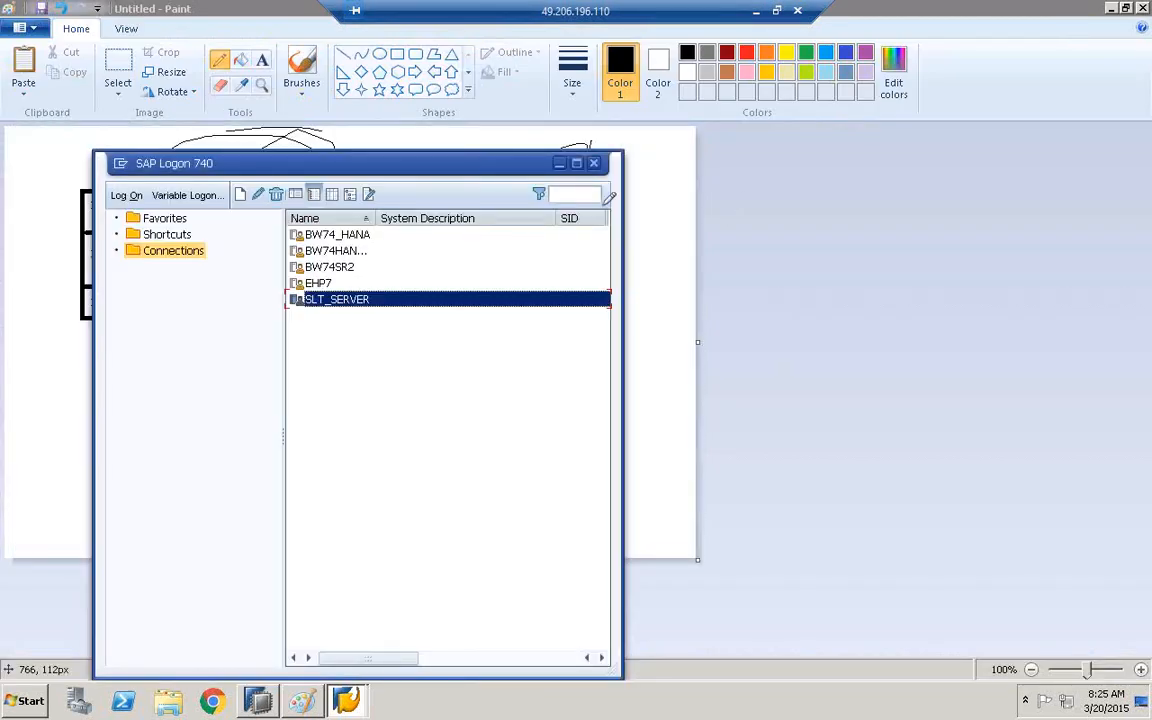
{"action": "left_click", "coordinate": [593, 162]}
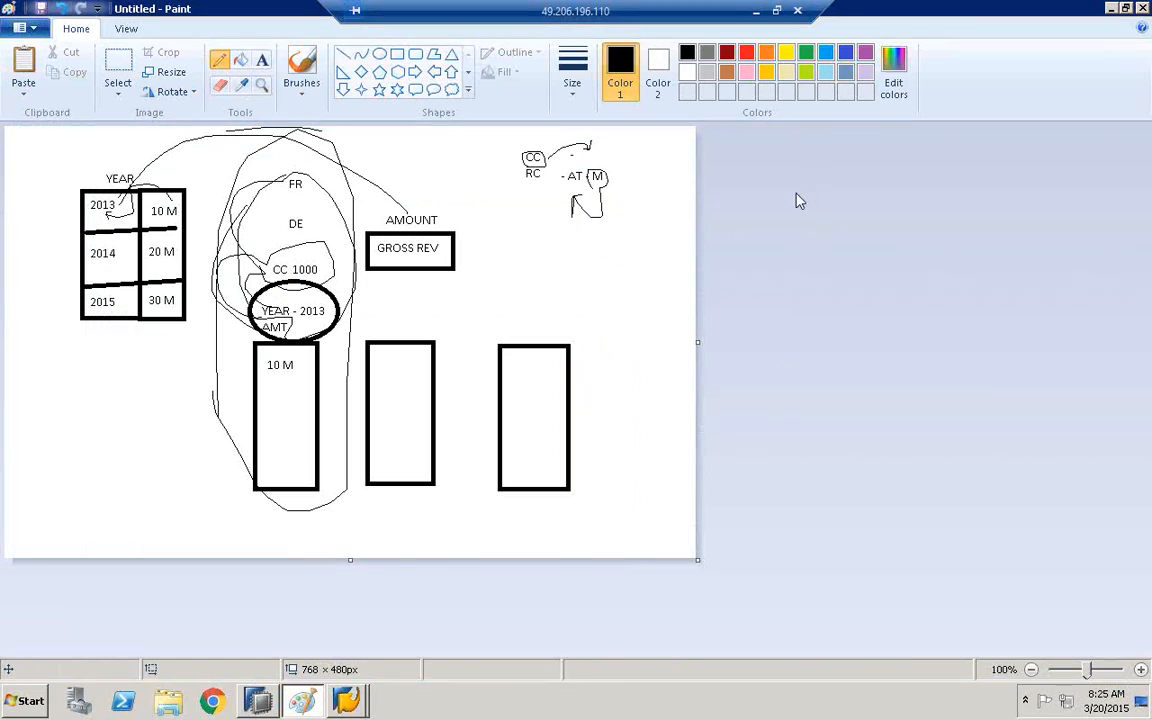
Cut the entire old diagram and the leftover strokes at its upper edge from the Paint canvas.
{"action": "left_click", "coordinate": [112, 64]}
{"action": "left_click_drag", "start_coordinate": [15, 130], "coordinate": [660, 527]}
{"action": "right_click", "coordinate": [489, 342]}
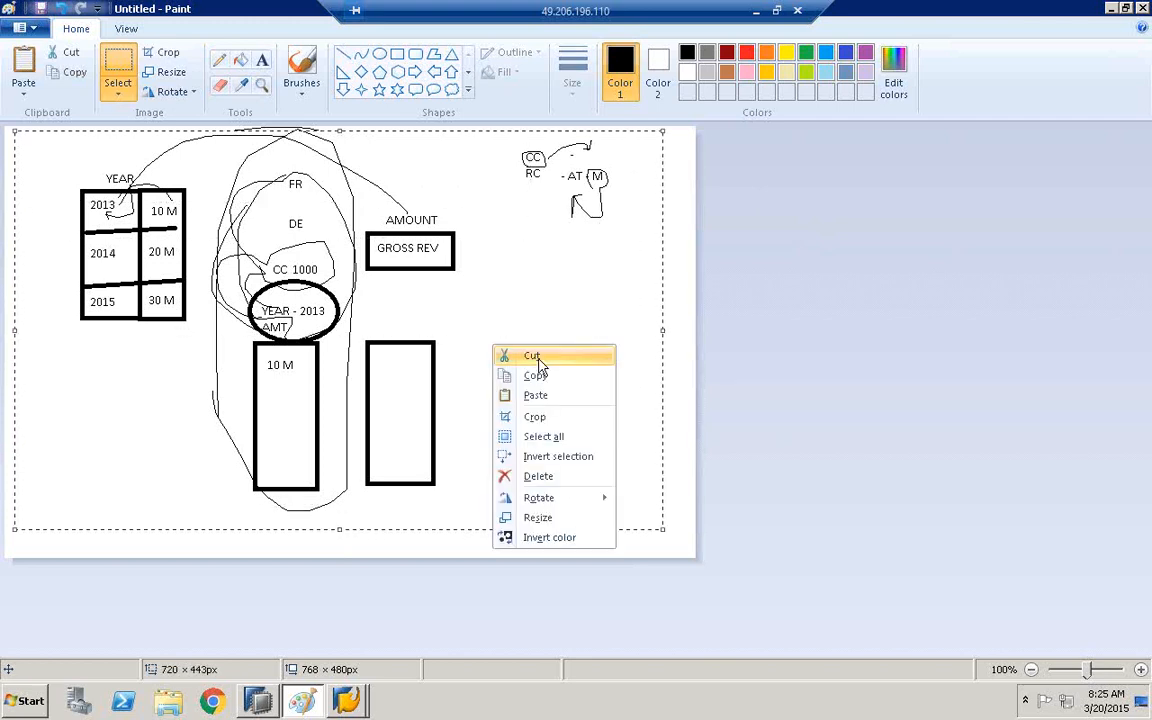
{"action": "left_click", "coordinate": [528, 354]}
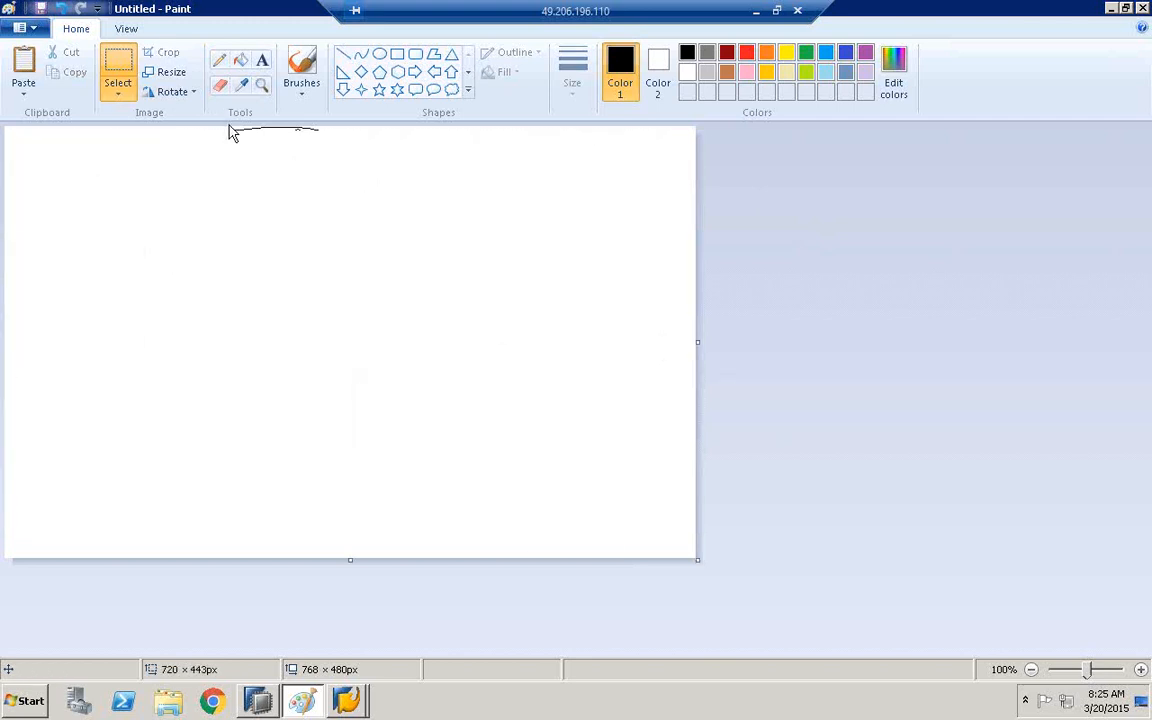
{"action": "left_click_drag", "start_coordinate": [363, 149], "coordinate": [120, 126]}
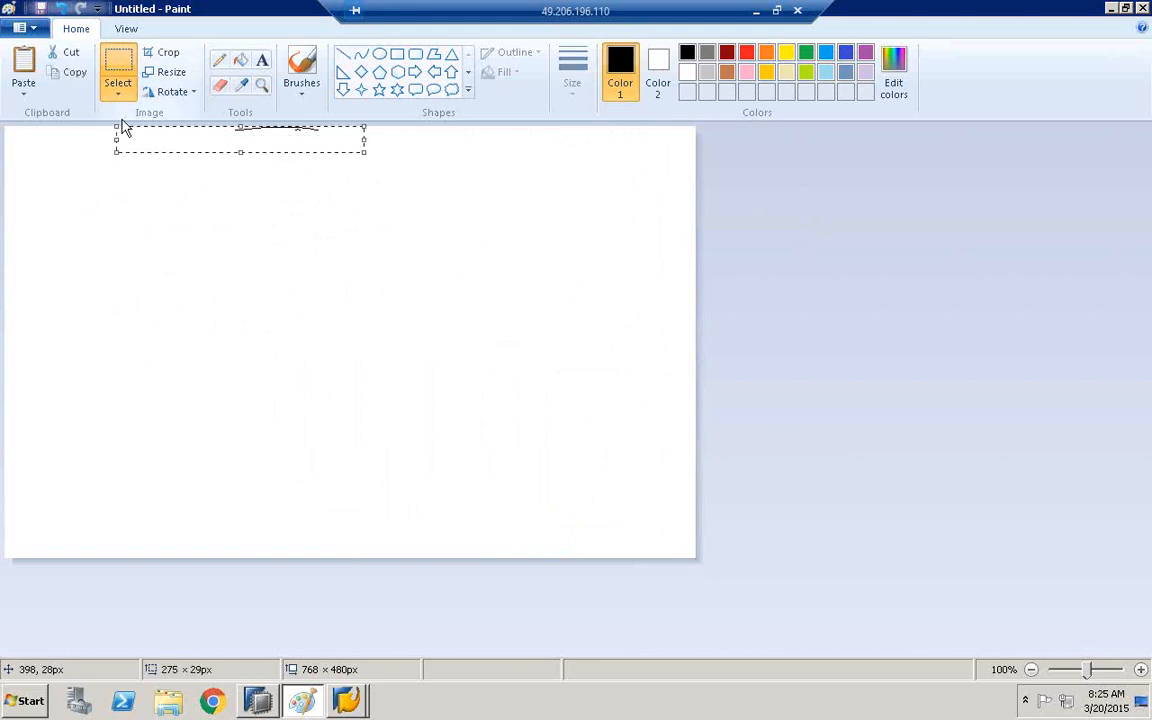
{"action": "right_click", "coordinate": [249, 136]}
{"action": "left_click", "coordinate": [273, 149]}
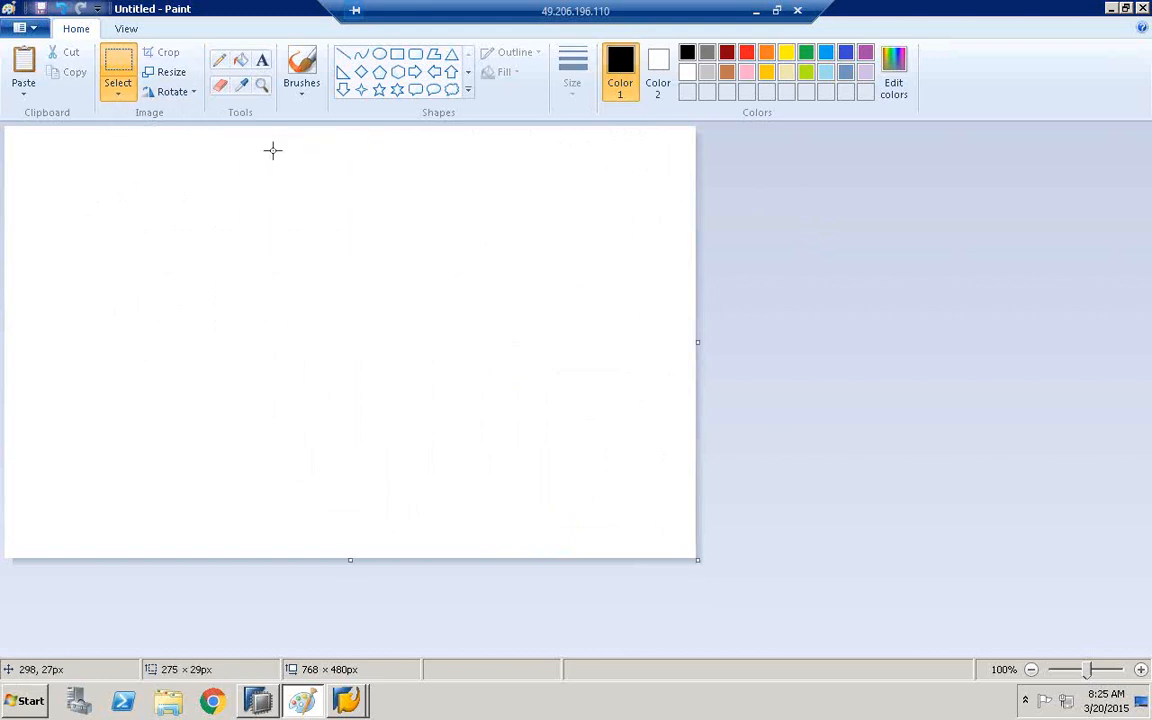
{"action": "left_click", "coordinate": [398, 56]}
{"action": "left_click_drag", "start_coordinate": [37, 322], "coordinate": [296, 384]}
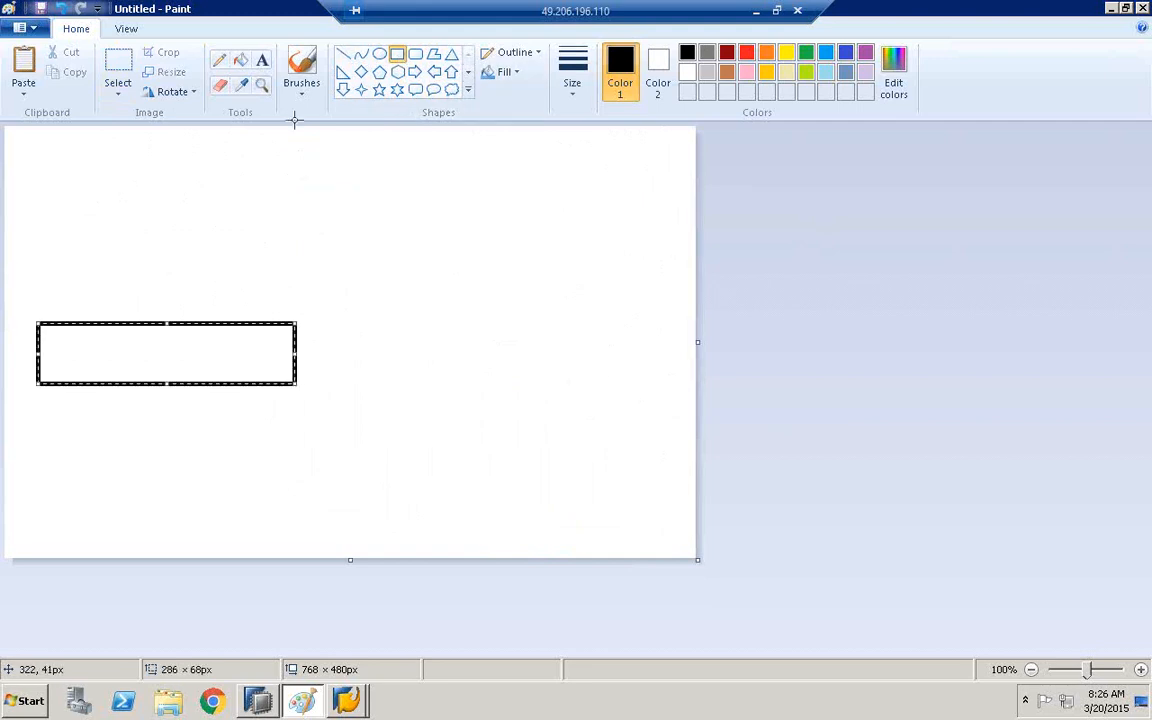
{"action": "left_click", "coordinate": [261, 59]}
{"action": "left_click", "coordinate": [68, 352]}
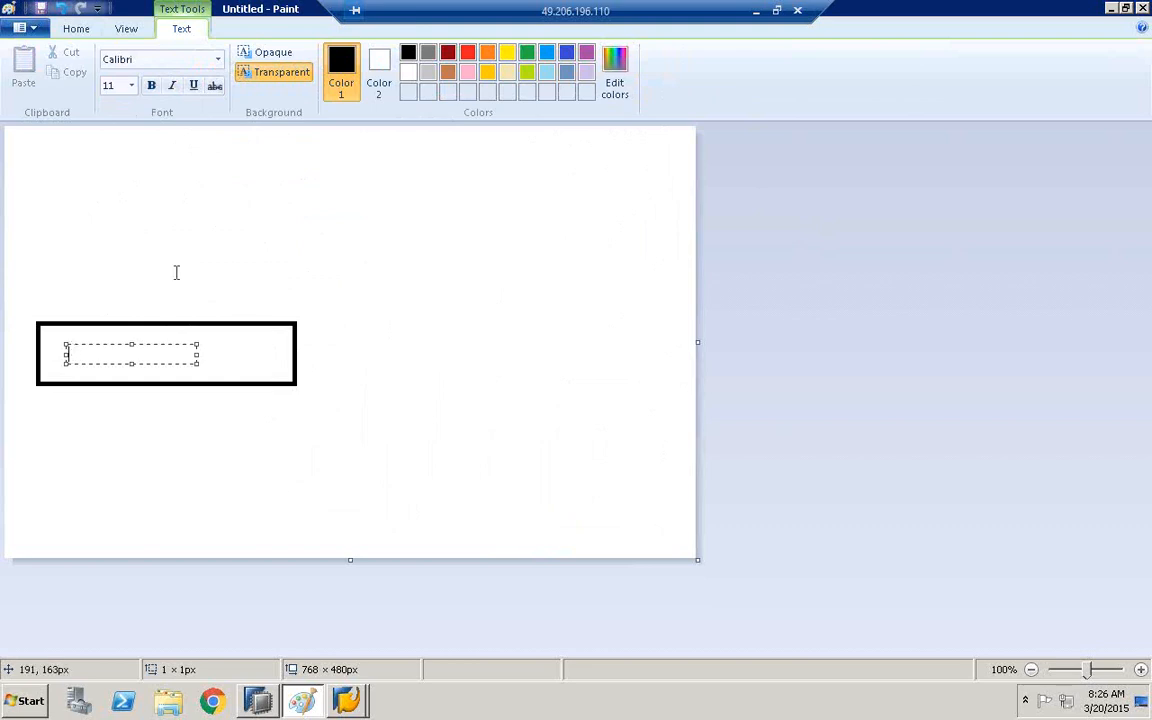
{"action": "left_click", "coordinate": [44, 9]}
{"action": "left_click", "coordinate": [812, 524]}
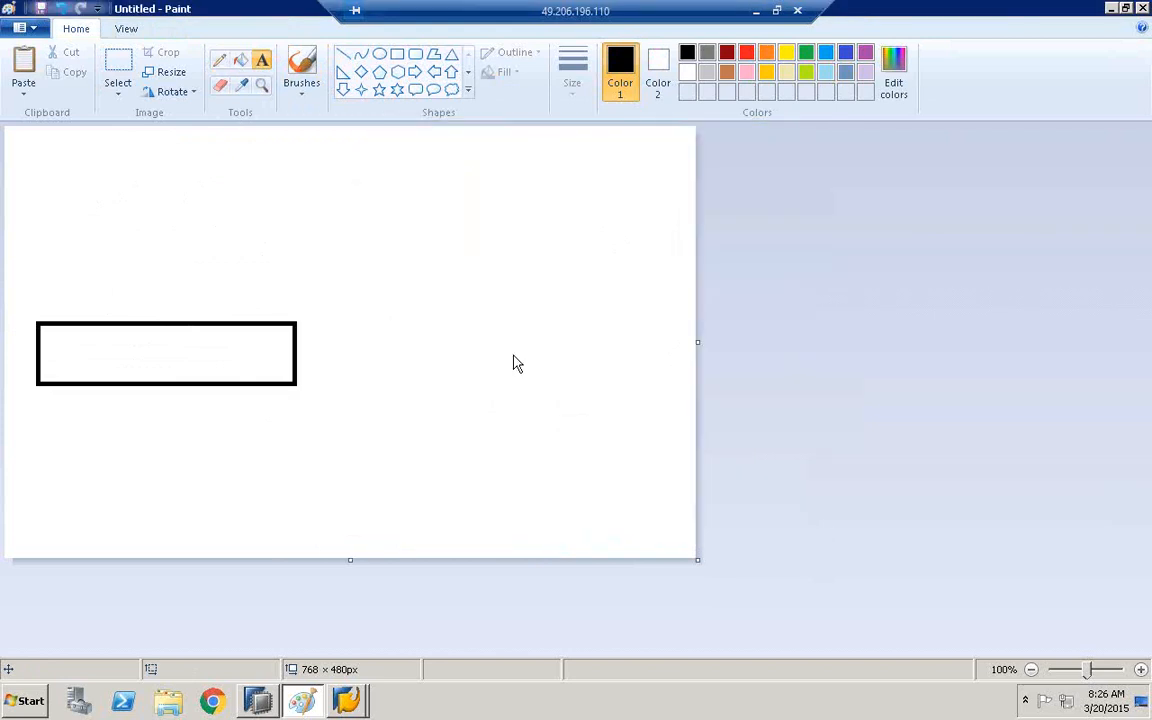
{"action": "left_click", "coordinate": [58, 9]}
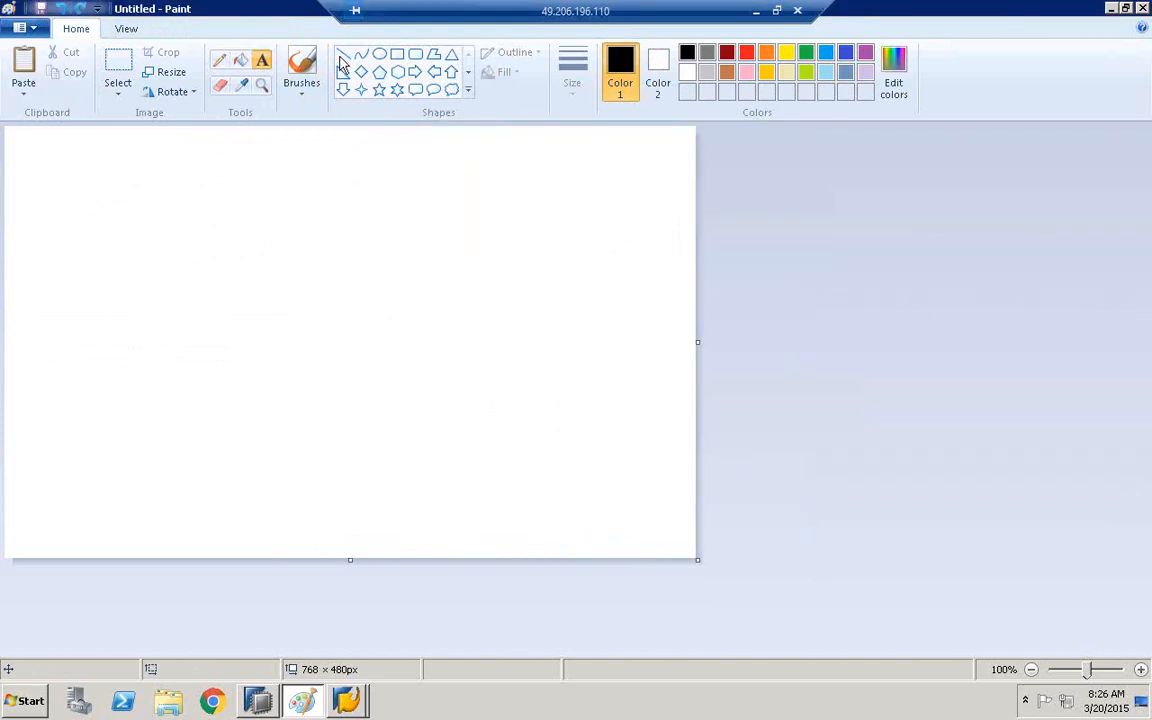
Draw a rectangle about 309 × 65 px near the canvas's left edge and put the text AN_COPA_ACTUAL_DATA inside it.
{"action": "left_click", "coordinate": [397, 54]}
{"action": "left_click_drag", "start_coordinate": [14, 302], "coordinate": [293, 361]}
{"action": "left_click", "coordinate": [262, 60]}
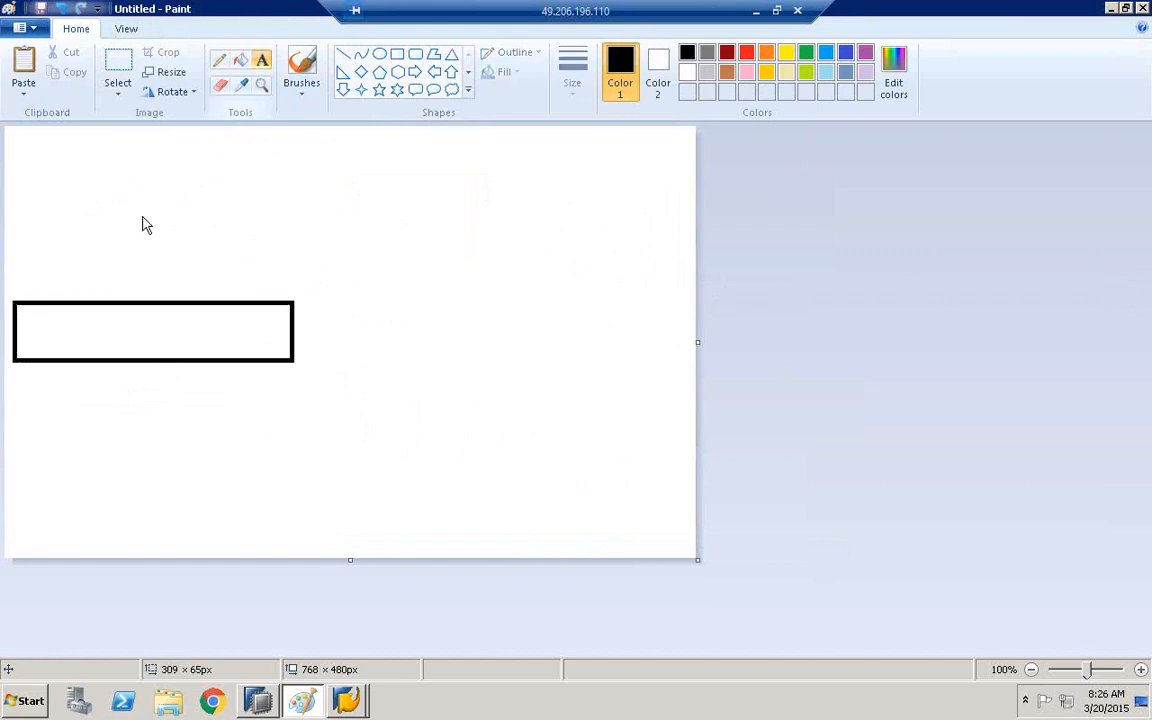
{"action": "left_click", "coordinate": [39, 334]}
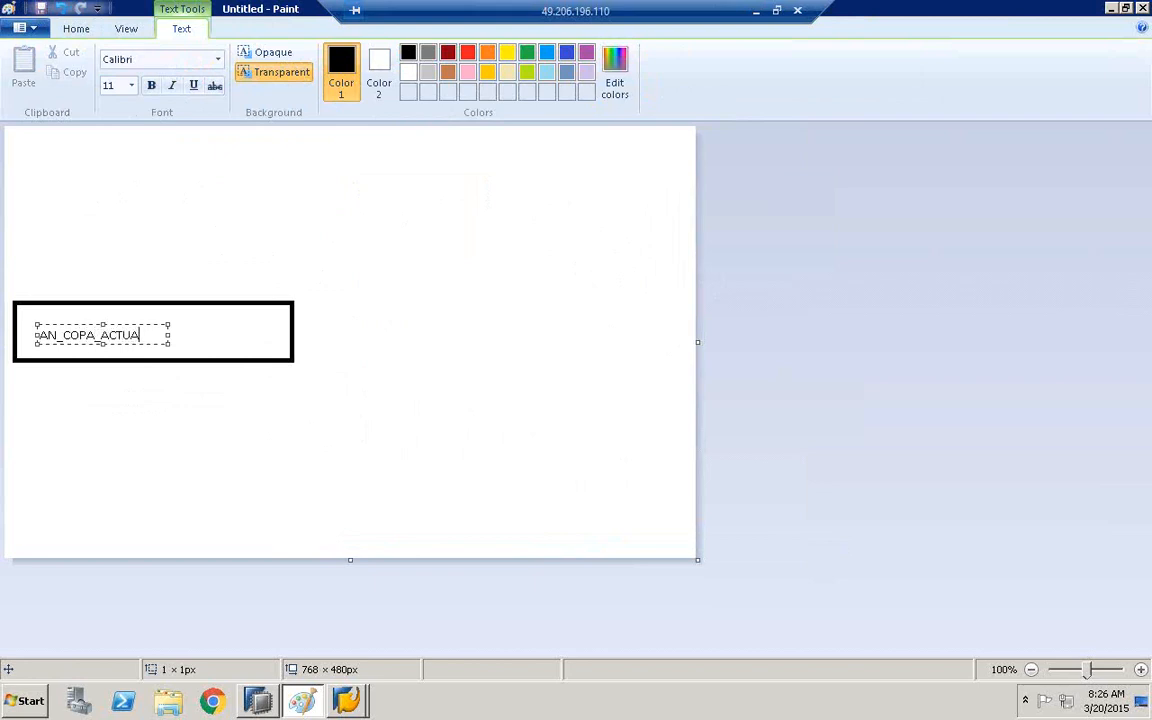
{"action": "type", "text": "AN_COPA_ACTUAL_DATA"}
{"action": "left_click_drag", "start_coordinate": [170, 339], "coordinate": [221, 339]}
{"action": "left_click", "coordinate": [283, 251]}
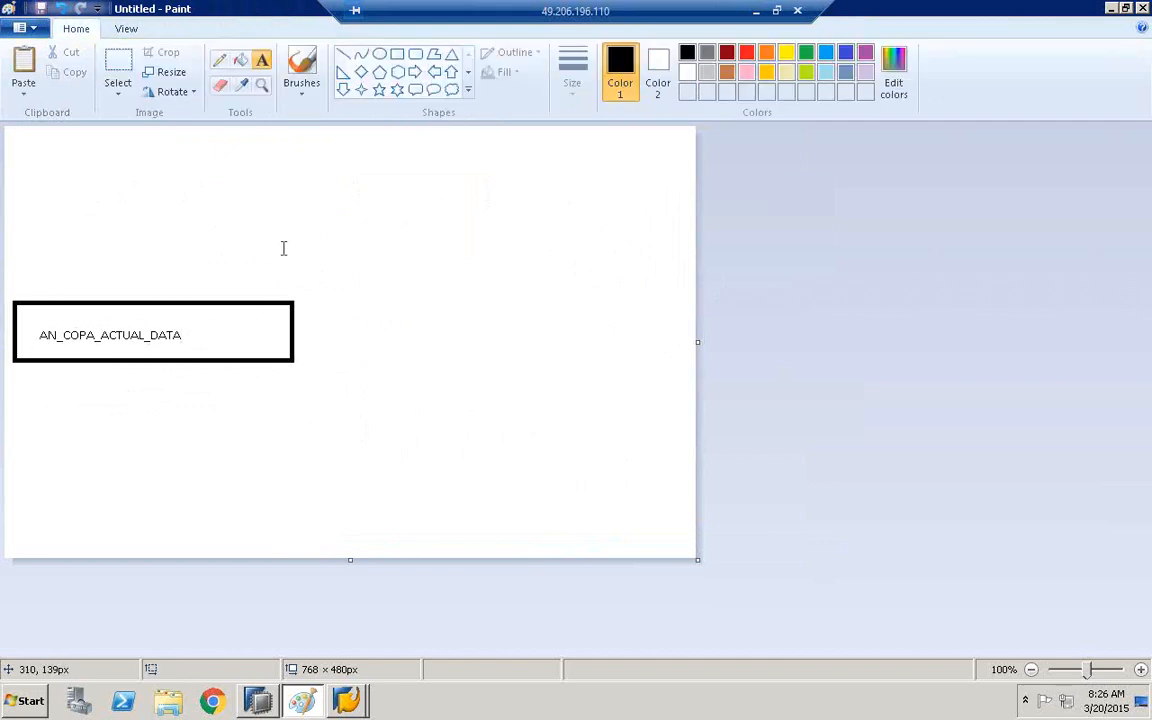
Frame the AN_COPA_ACTUAL_DATA text with a smaller rectangle inside the large box.
{"action": "left_click", "coordinate": [397, 54]}
{"action": "left_click_drag", "start_coordinate": [31, 319], "coordinate": [200, 350]}
{"action": "left_click", "coordinate": [250, 205]}
Draw a pencil line from inside the large box diagonally up to its right and label the line's end _SYS_BIC.
{"action": "left_click", "coordinate": [220, 60]}
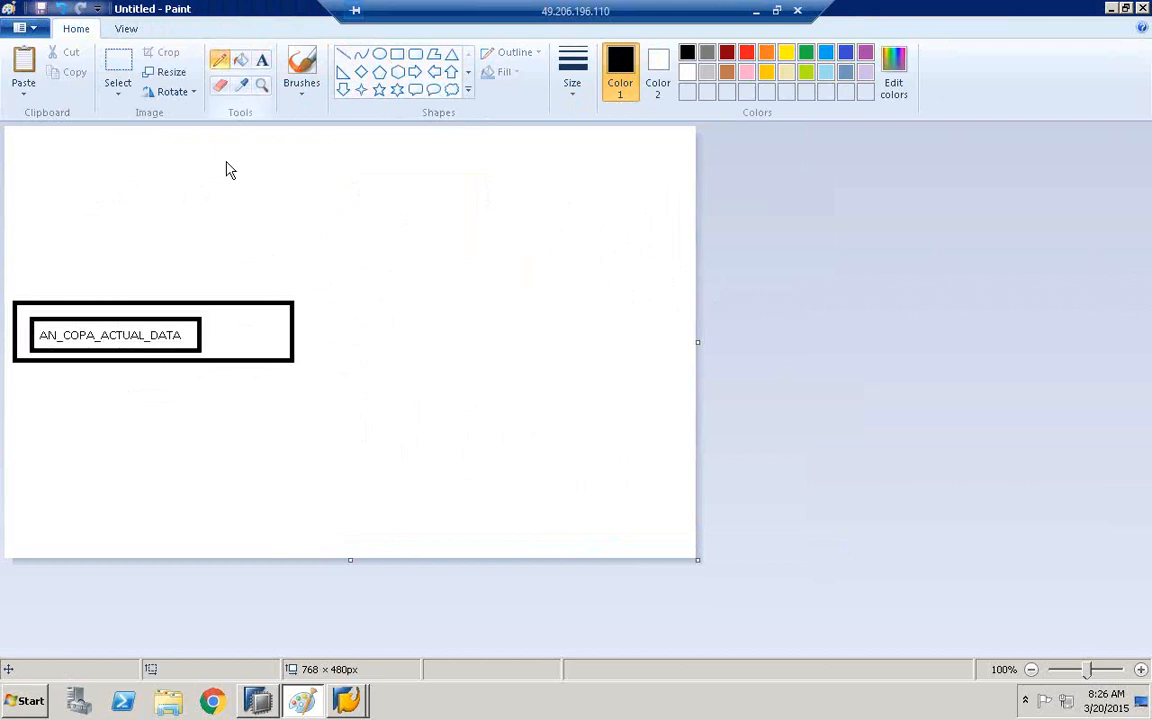
{"action": "left_click_drag", "start_coordinate": [271, 328], "coordinate": [377, 268]}
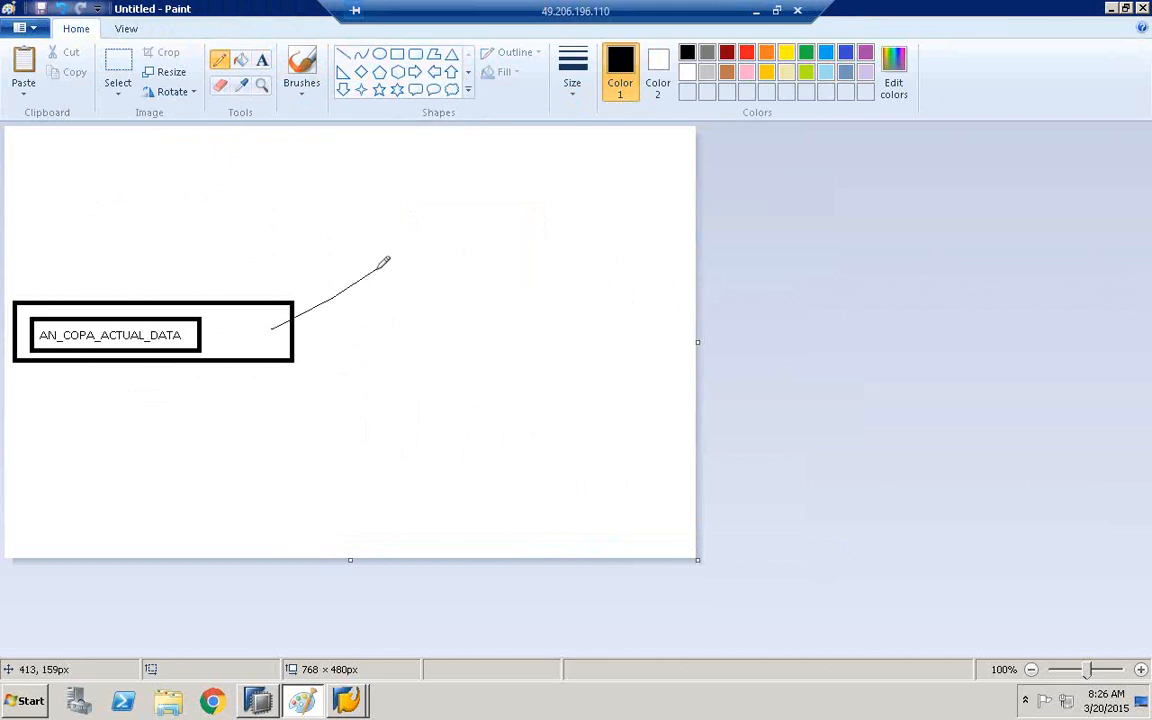
{"action": "left_click", "coordinate": [262, 60]}
{"action": "left_click", "coordinate": [380, 258]}
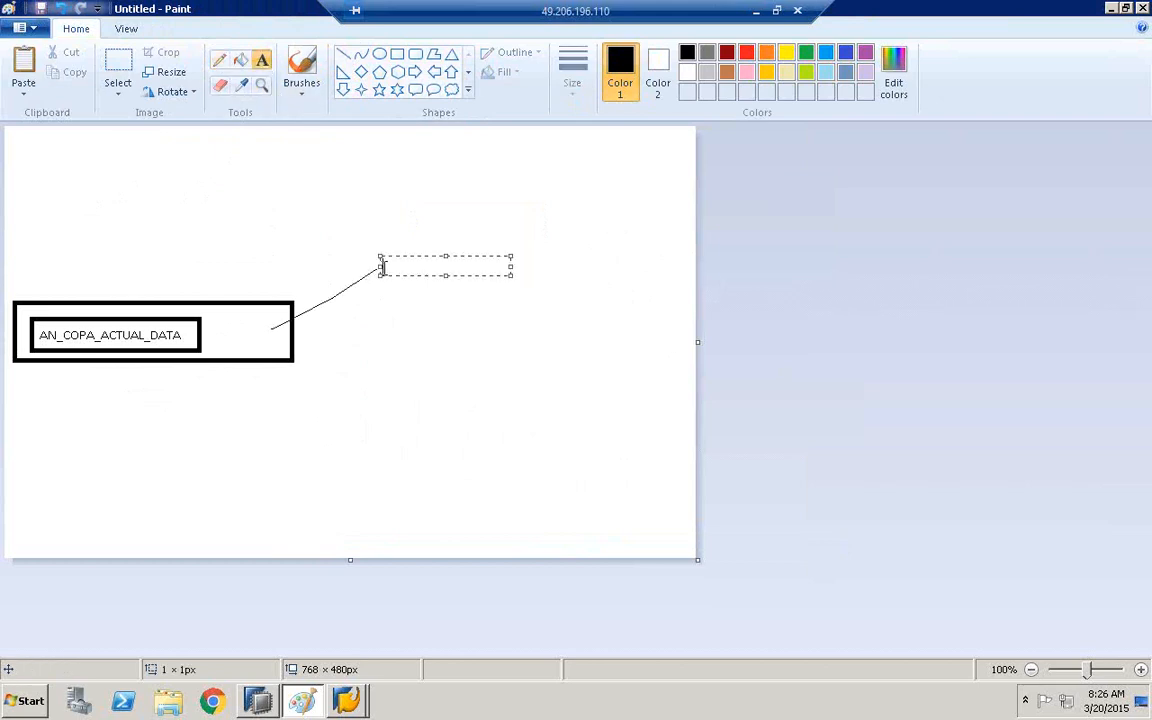
{"action": "type", "text": "SYS_BIC"}
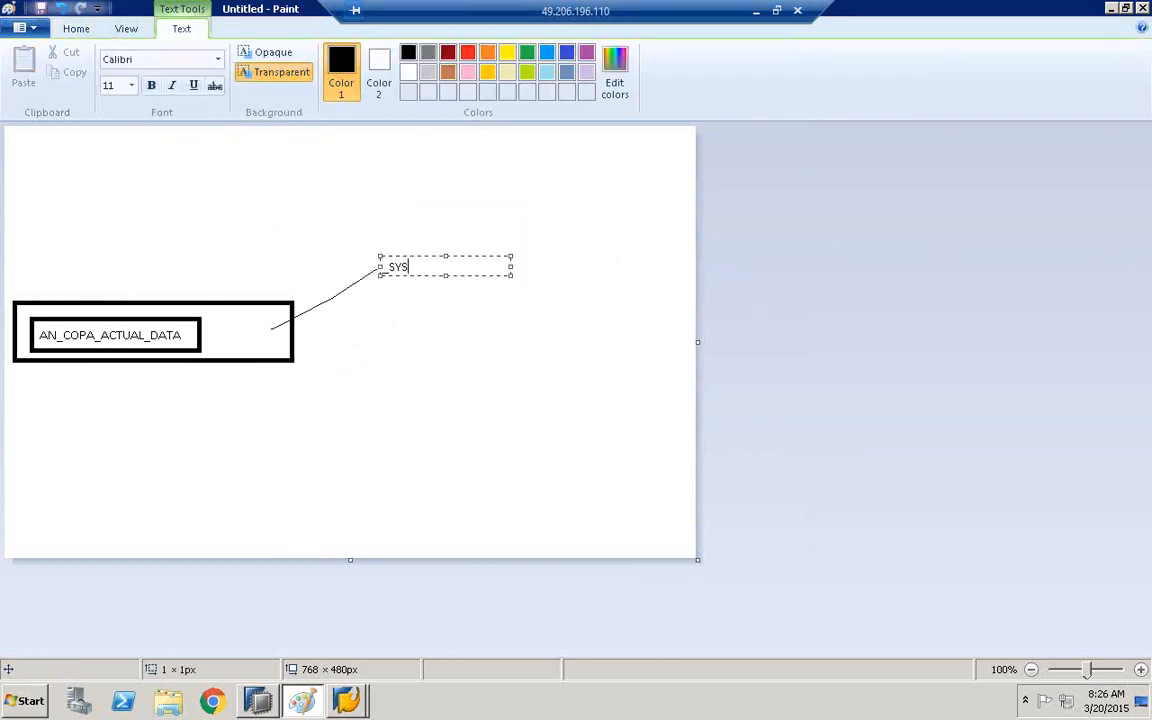
{"action": "left_click", "coordinate": [424, 192]}
Draw a rectangle around the _SYS_BIC label.
{"action": "left_click", "coordinate": [397, 54]}
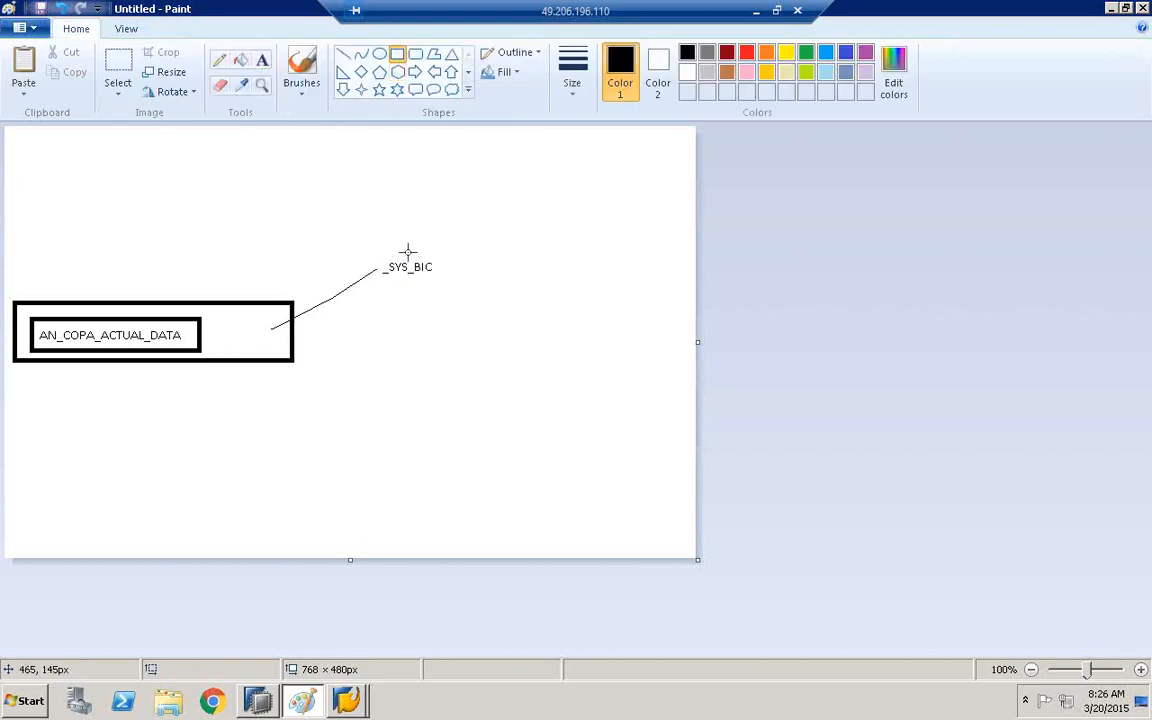
{"action": "left_click_drag", "start_coordinate": [368, 240], "coordinate": [463, 300]}
{"action": "left_click", "coordinate": [488, 298]}
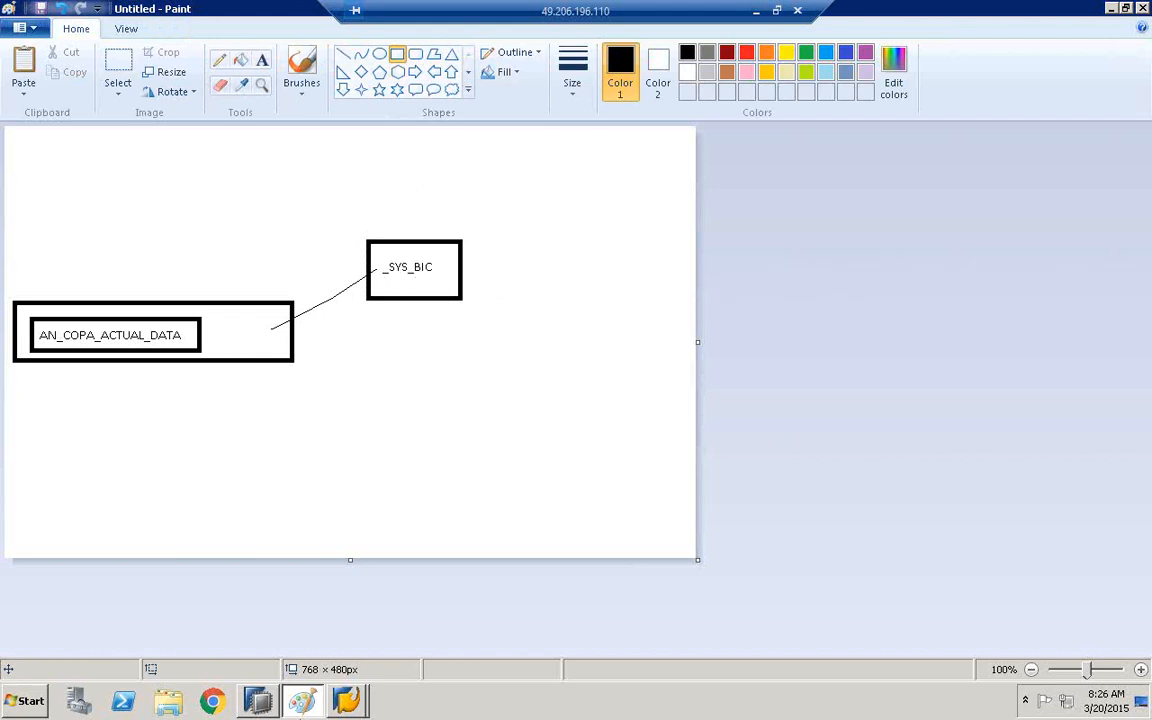
Switch back to SAP HANA Studio and open a data preview of AN_COPA_ACTUAL_DATA_HANA showing its raw data.
{"action": "left_click", "coordinate": [259, 708]}
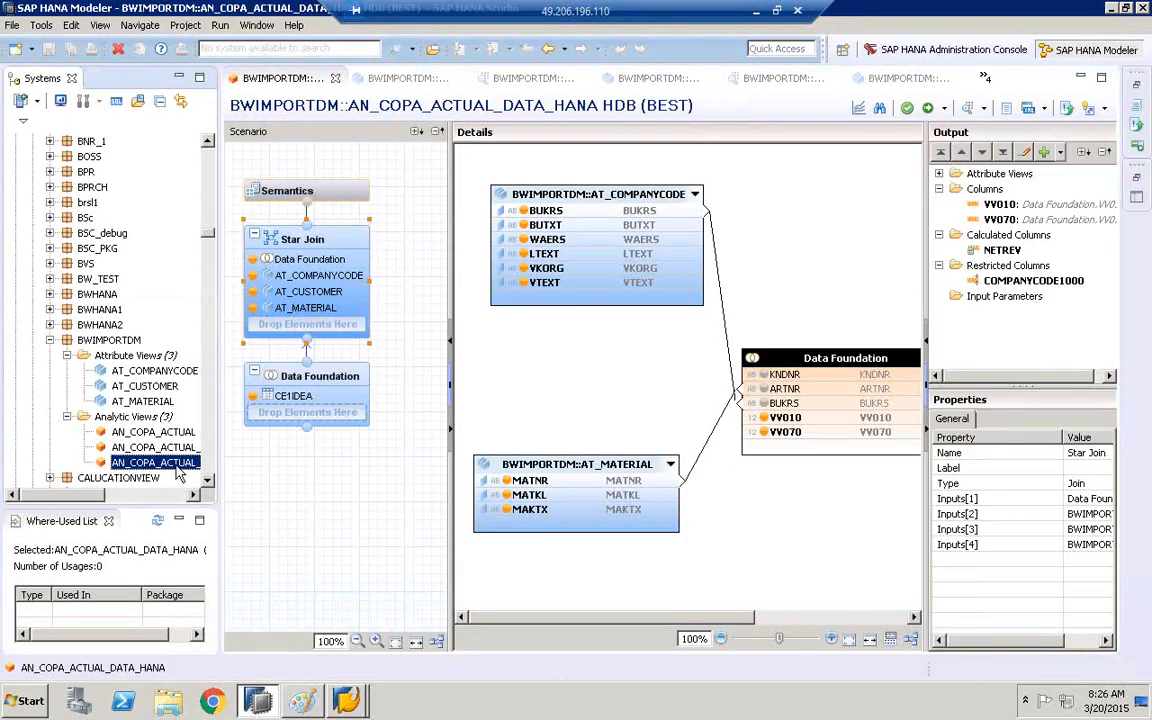
{"action": "left_click_drag", "start_coordinate": [219, 459], "coordinate": [249, 452]}
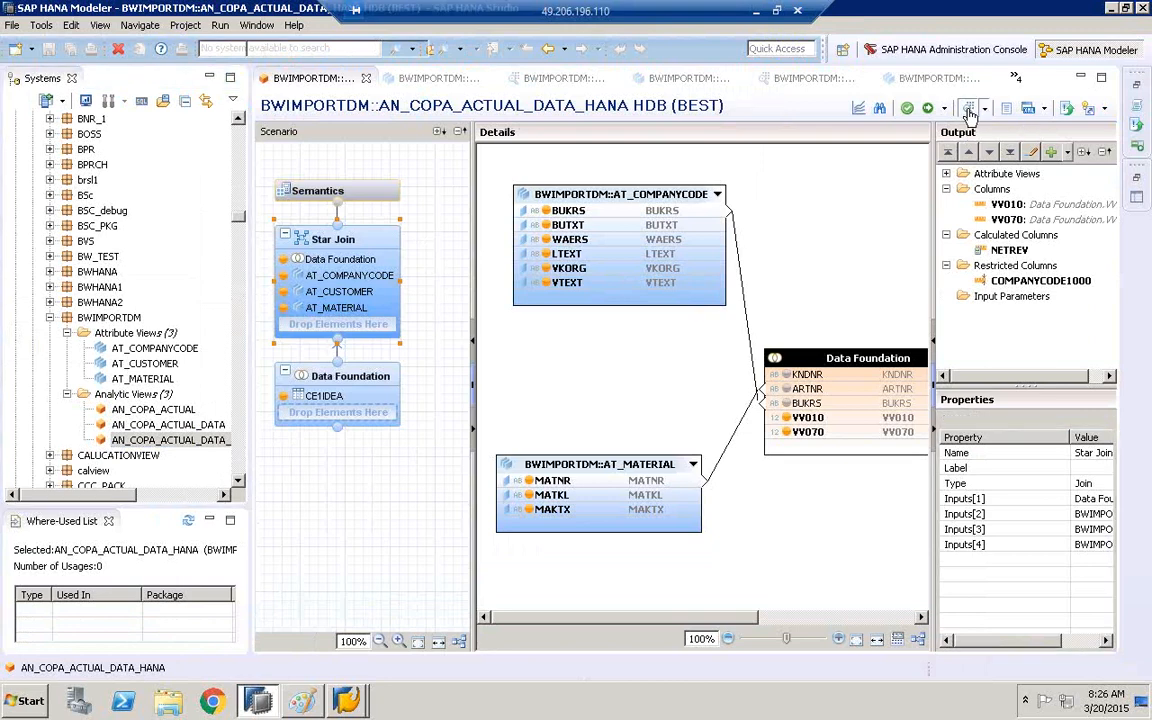
{"action": "left_click", "coordinate": [968, 110]}
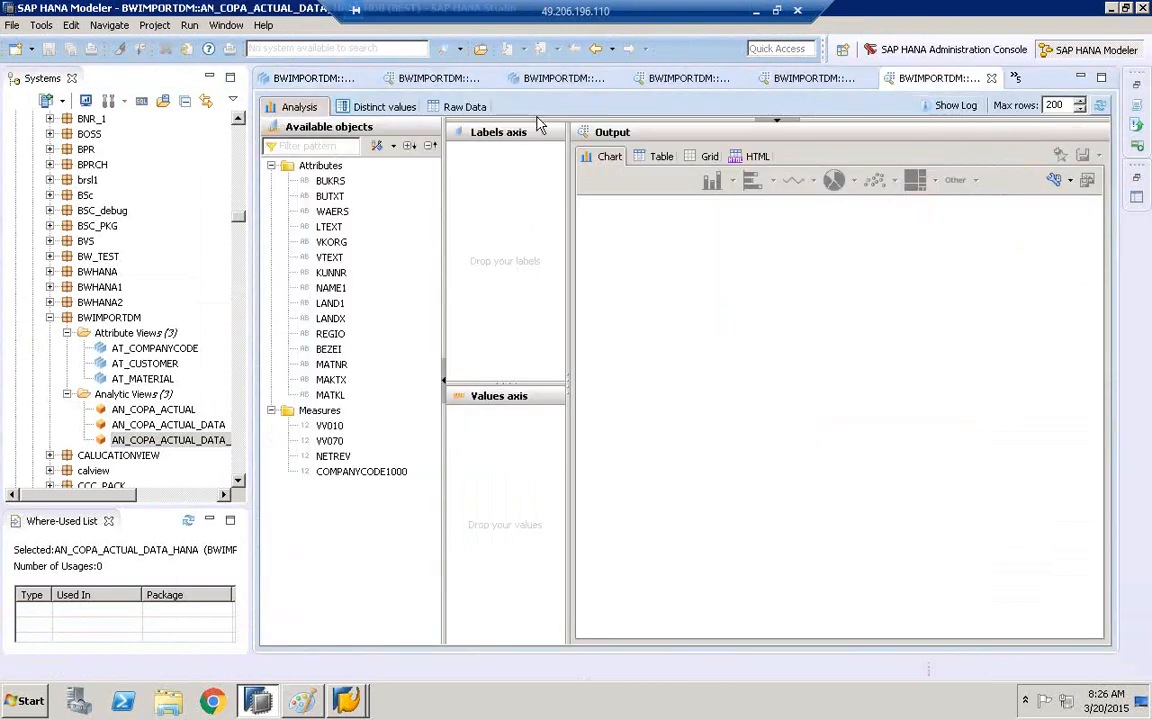
{"action": "left_click", "coordinate": [465, 107]}
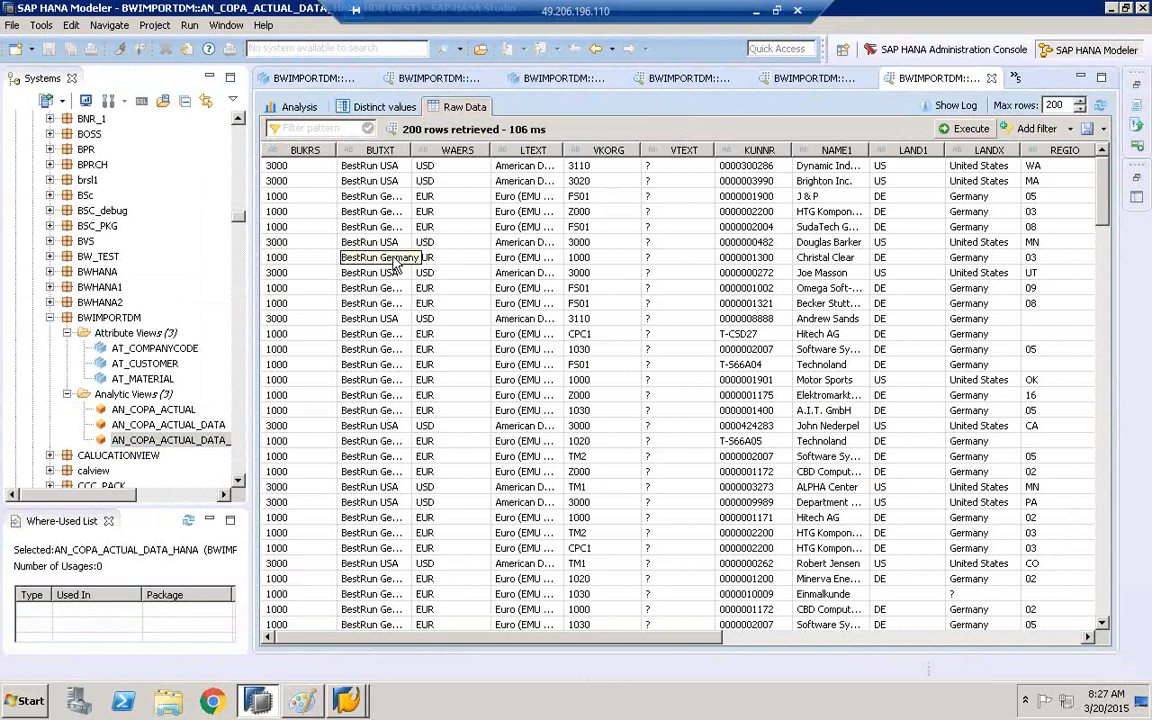
Open the data preview's log and copy the full generated SELECT statement from its Generated SQL entry.
{"action": "left_click", "coordinate": [958, 106]}
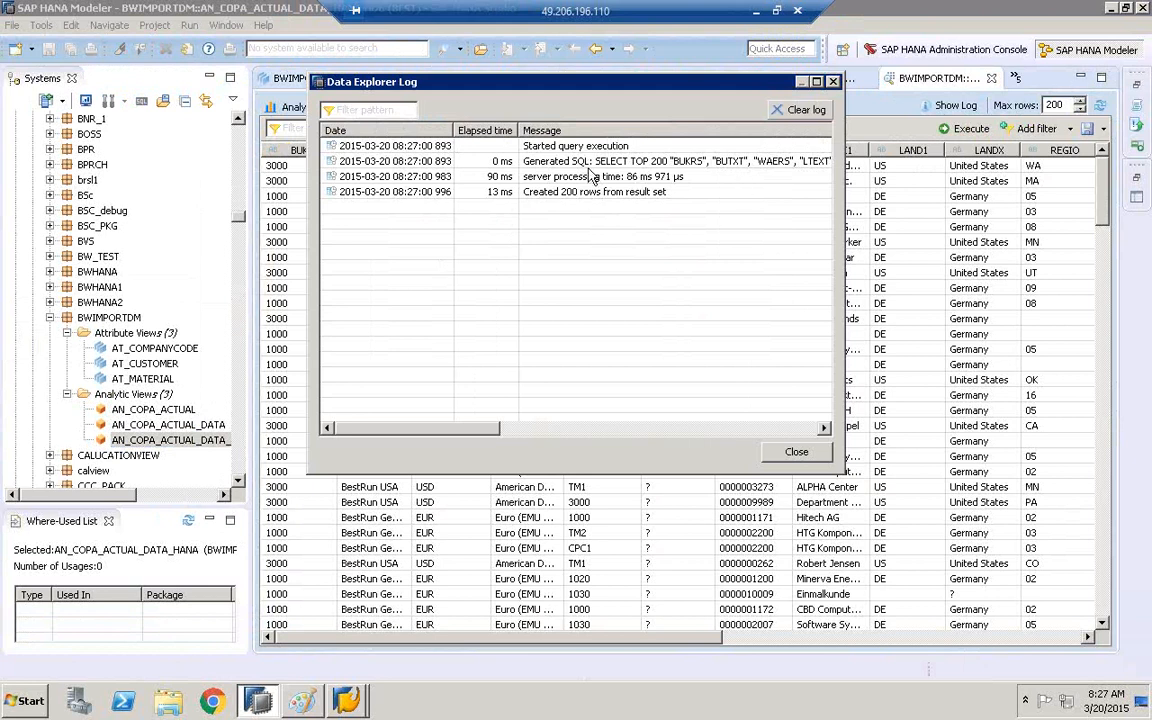
{"action": "left_click", "coordinate": [621, 163]}
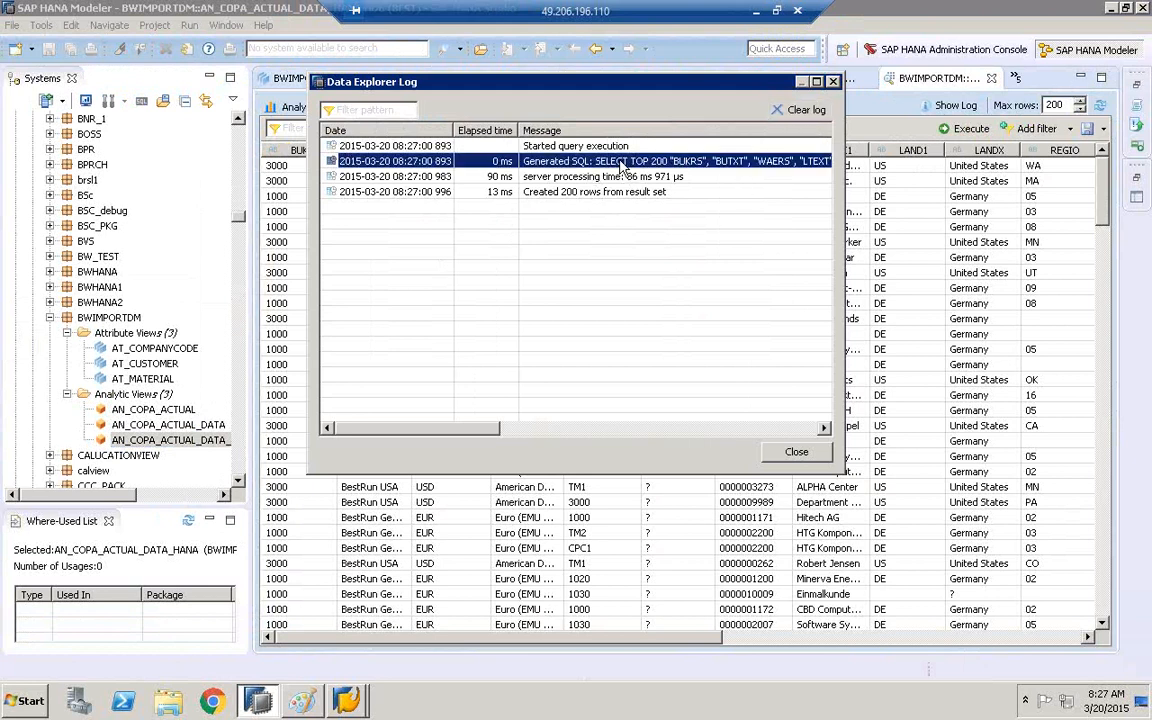
{"action": "double_click", "coordinate": [568, 165]}
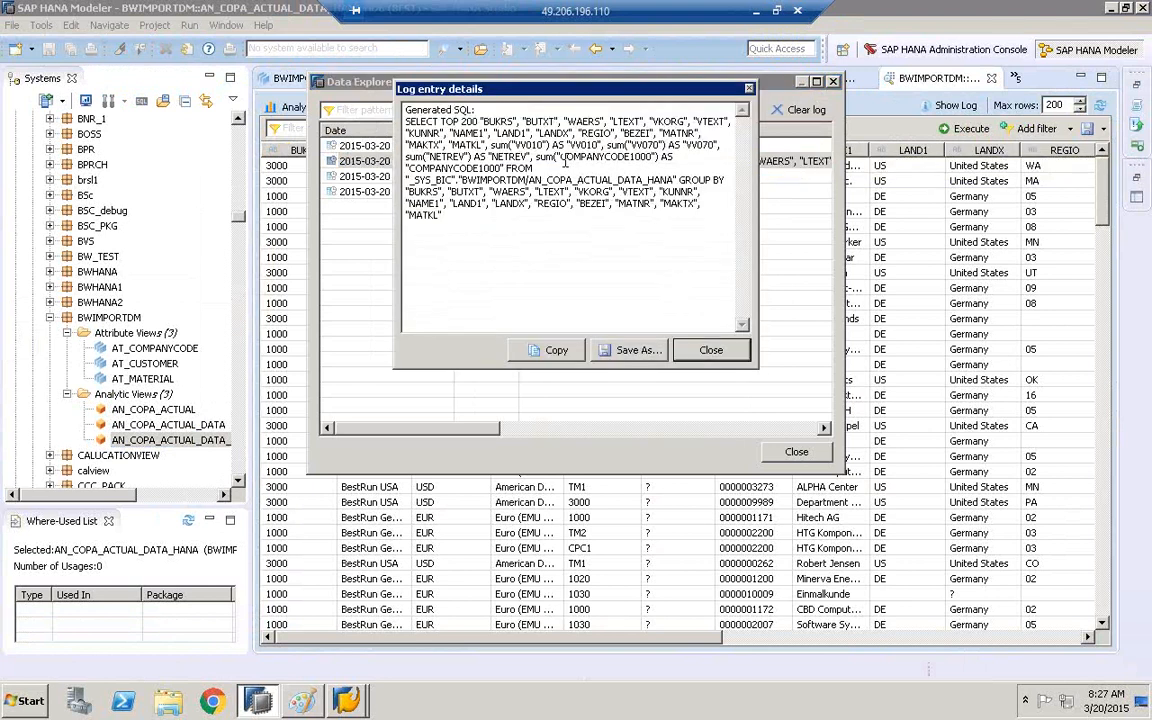
{"action": "left_click_drag", "start_coordinate": [482, 220], "coordinate": [405, 121]}
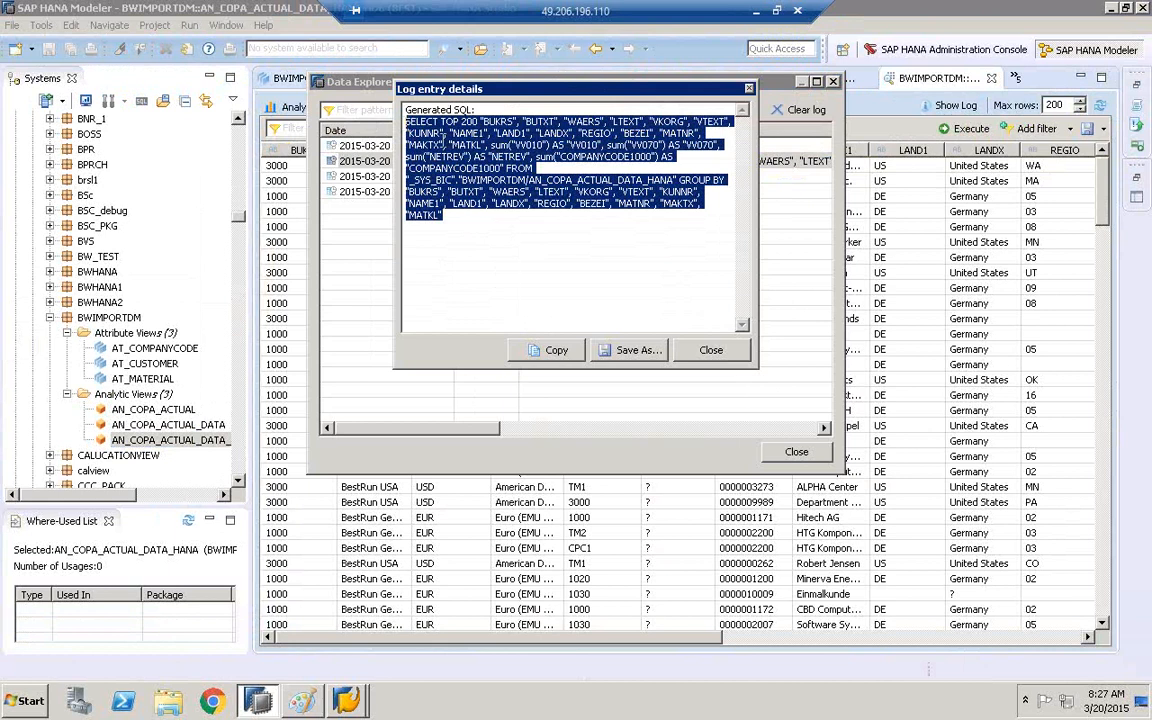
{"action": "right_click", "coordinate": [410, 135]}
{"action": "left_click", "coordinate": [432, 174]}
Open a new Notepad document, paste the generated SQL into it and turn on word wrap.
{"action": "left_click", "coordinate": [30, 697]}
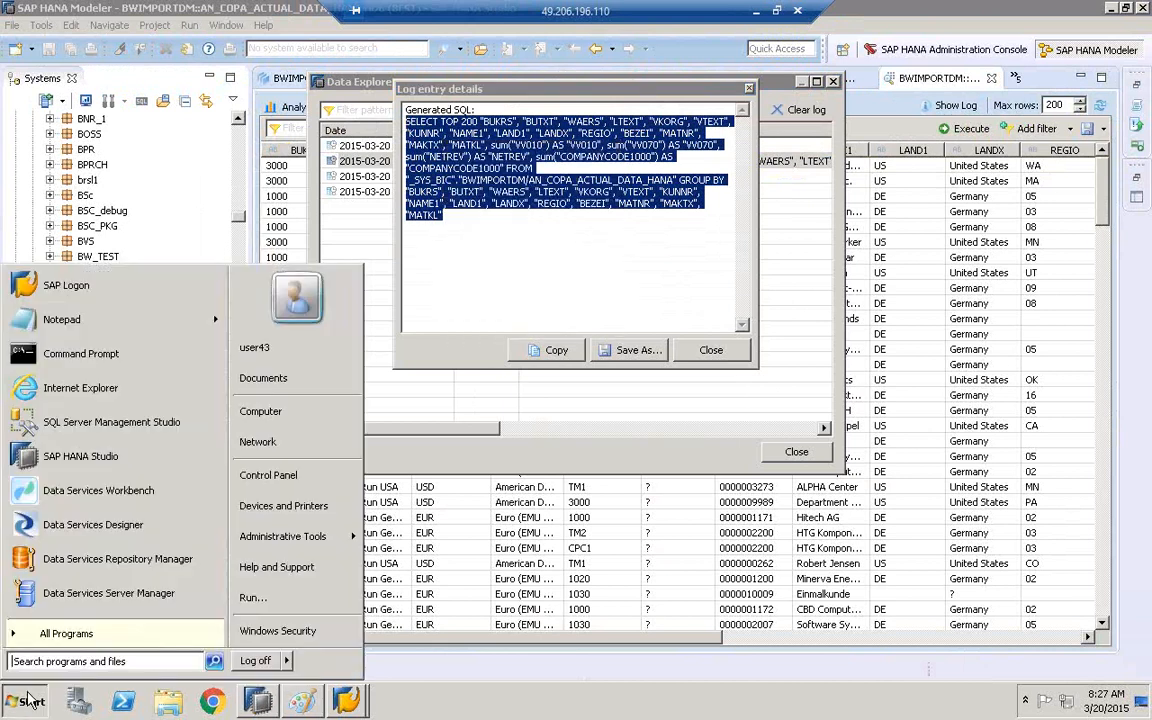
{"action": "left_click", "coordinate": [66, 322]}
{"action": "key", "text": "ctrl+v"}
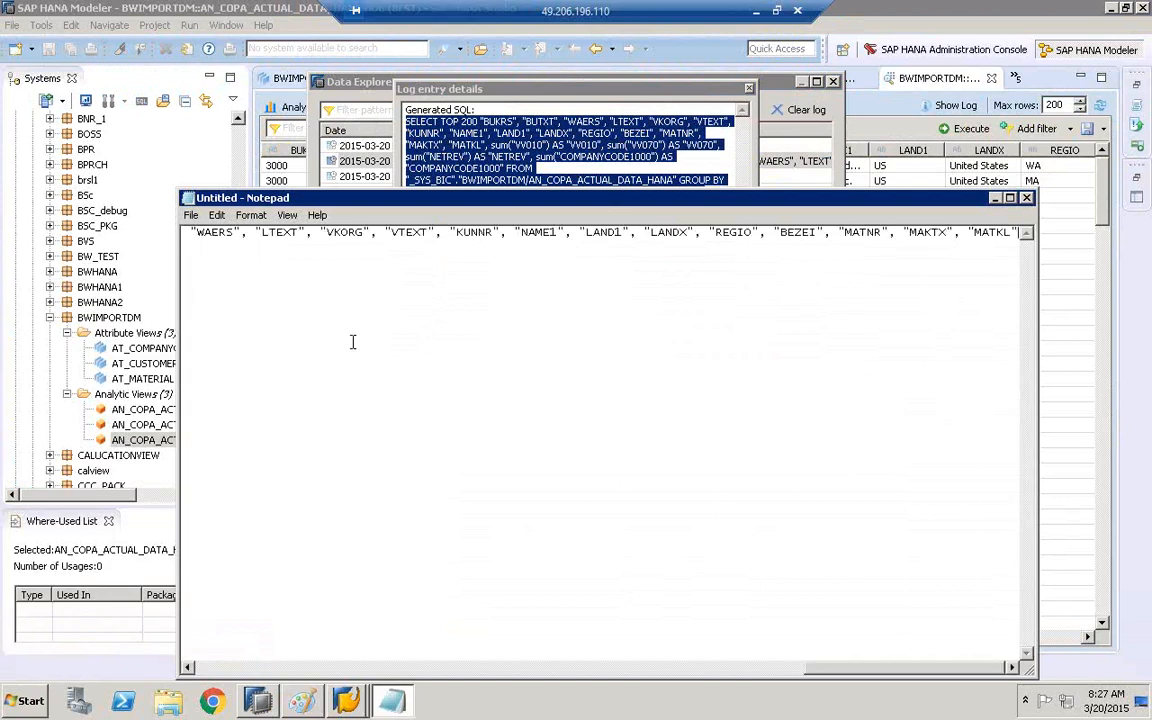
{"action": "left_click", "coordinate": [252, 216]}
{"action": "left_click", "coordinate": [262, 232]}
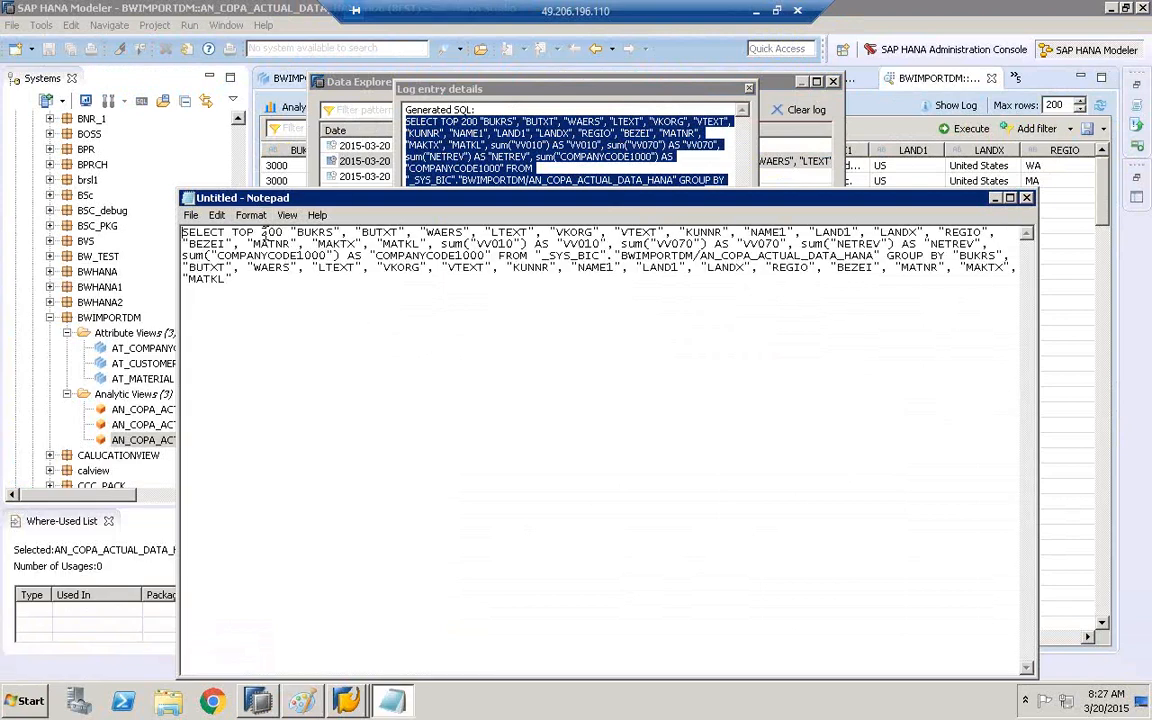
Set the Notepad font size to 16 and maximize the window.
{"action": "left_click", "coordinate": [287, 215]}
{"action": "mouse_move", "coordinate": [250, 220]}
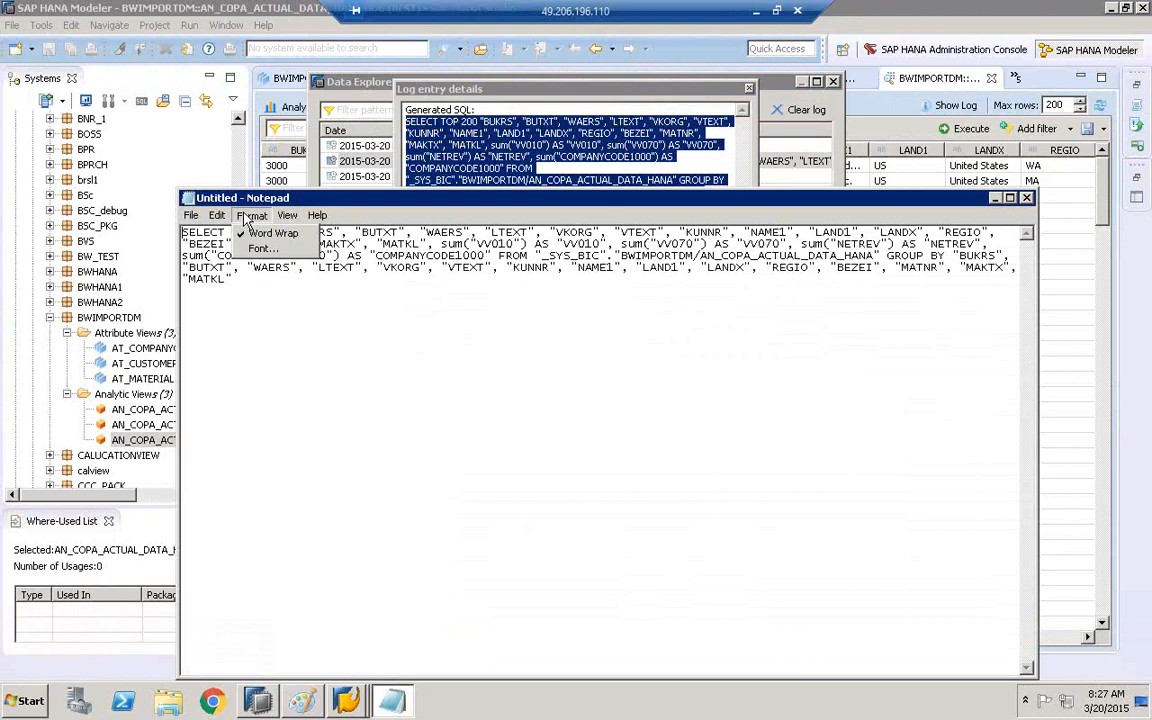
{"action": "left_click", "coordinate": [268, 250]}
{"action": "left_click", "coordinate": [524, 389]}
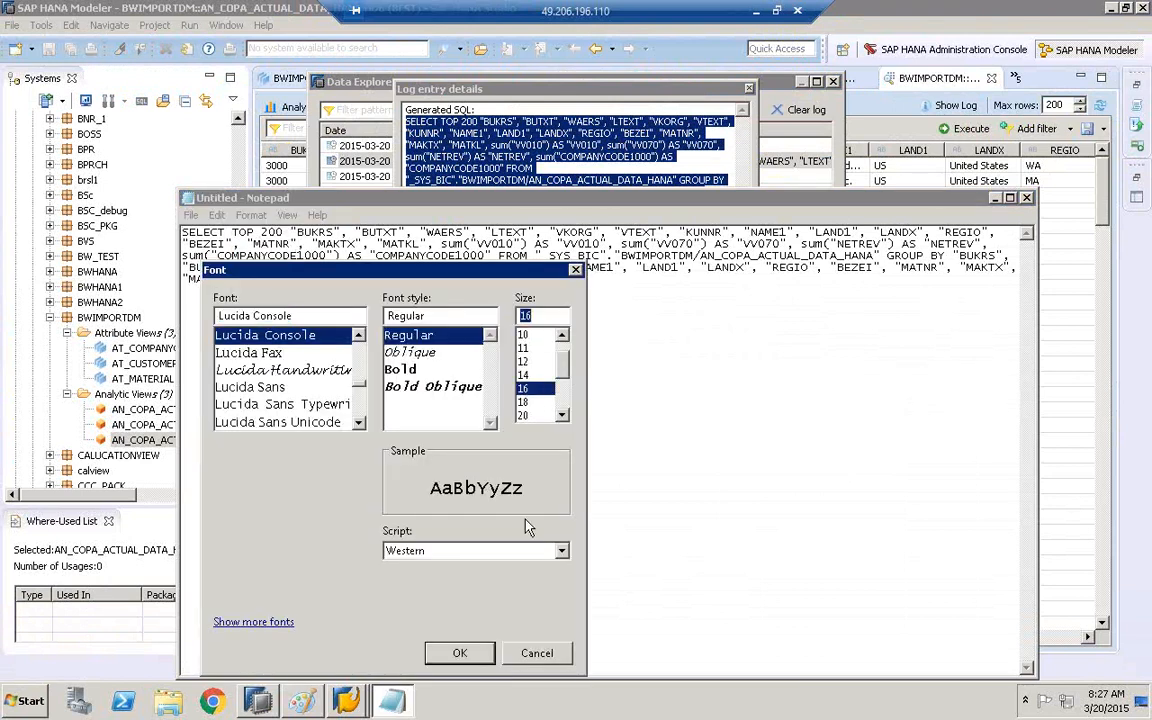
{"action": "left_click", "coordinate": [460, 655]}
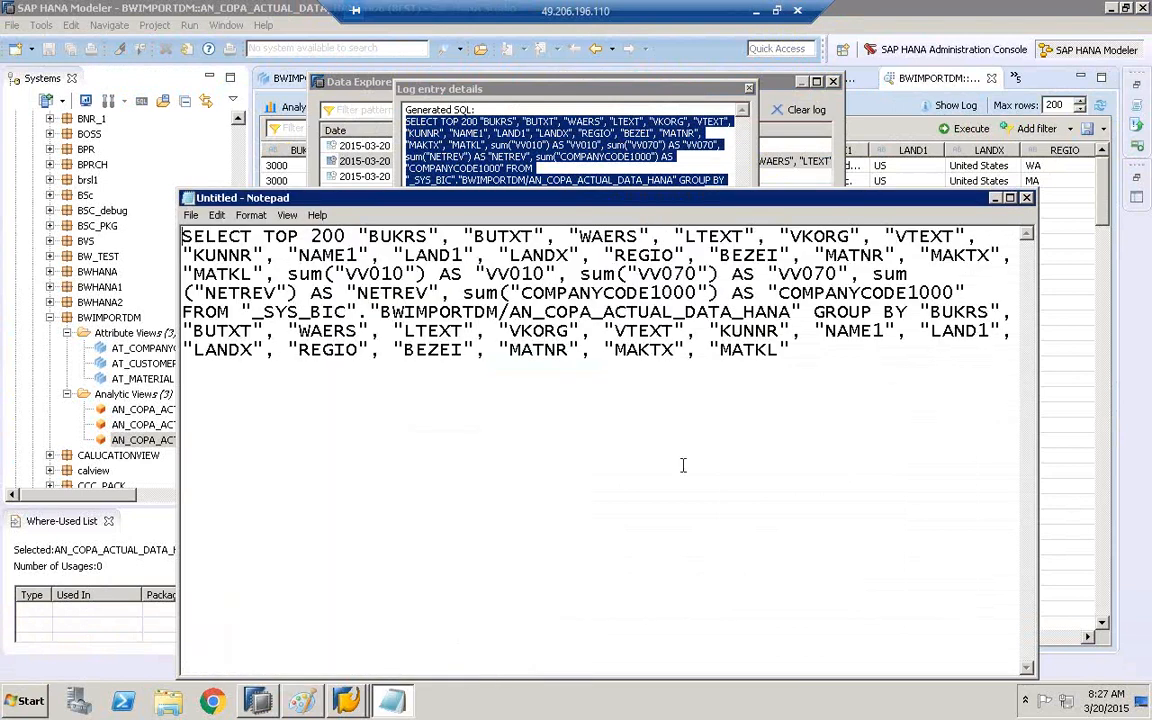
{"action": "left_click", "coordinate": [1010, 199]}
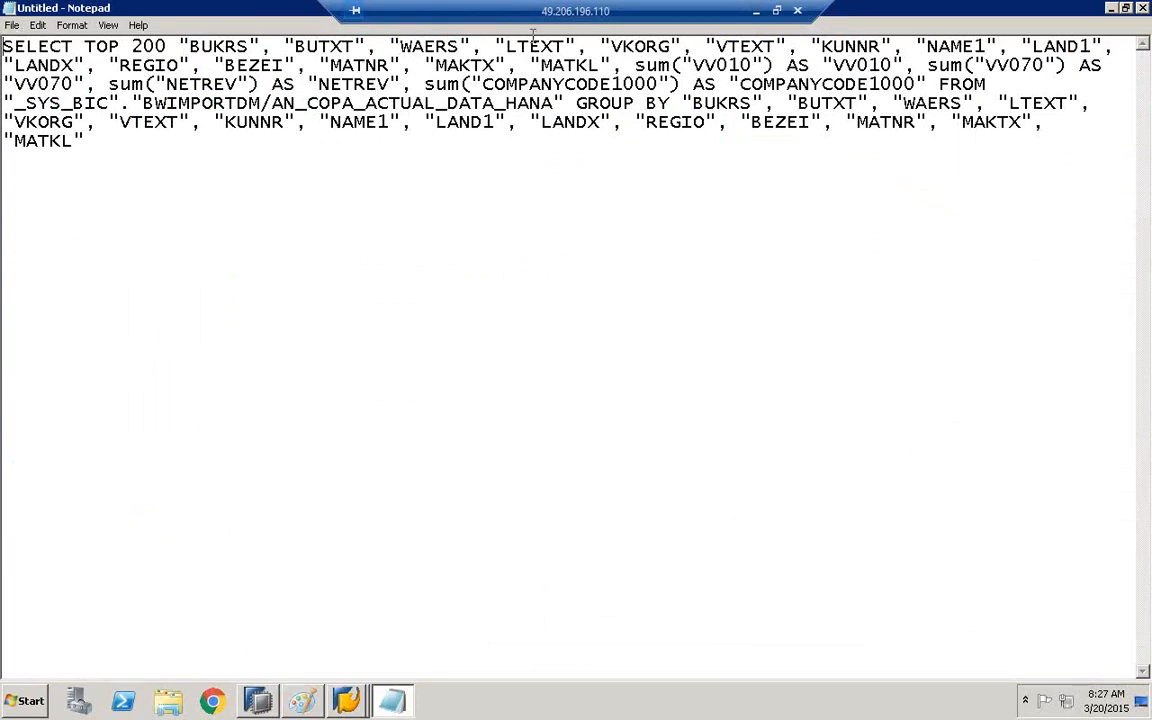
Examine the SQL's selected fields, summed measures, _SYS_BIC source view and GROUP BY clause by highlighting them in turn.
{"action": "left_click_drag", "start_coordinate": [186, 44], "coordinate": [1115, 44]}
{"action": "left_click_drag", "start_coordinate": [276, 66], "coordinate": [1072, 67]}
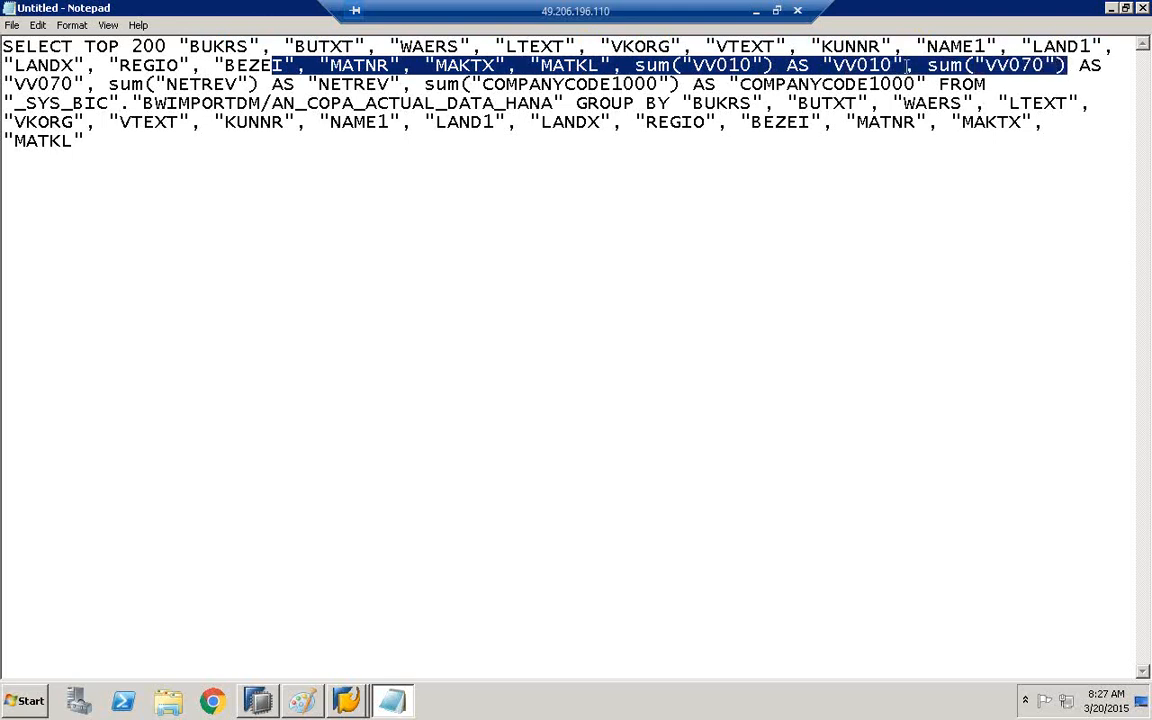
{"action": "left_click", "coordinate": [13, 100]}
{"action": "left_click_drag", "start_coordinate": [44, 102], "coordinate": [560, 103]}
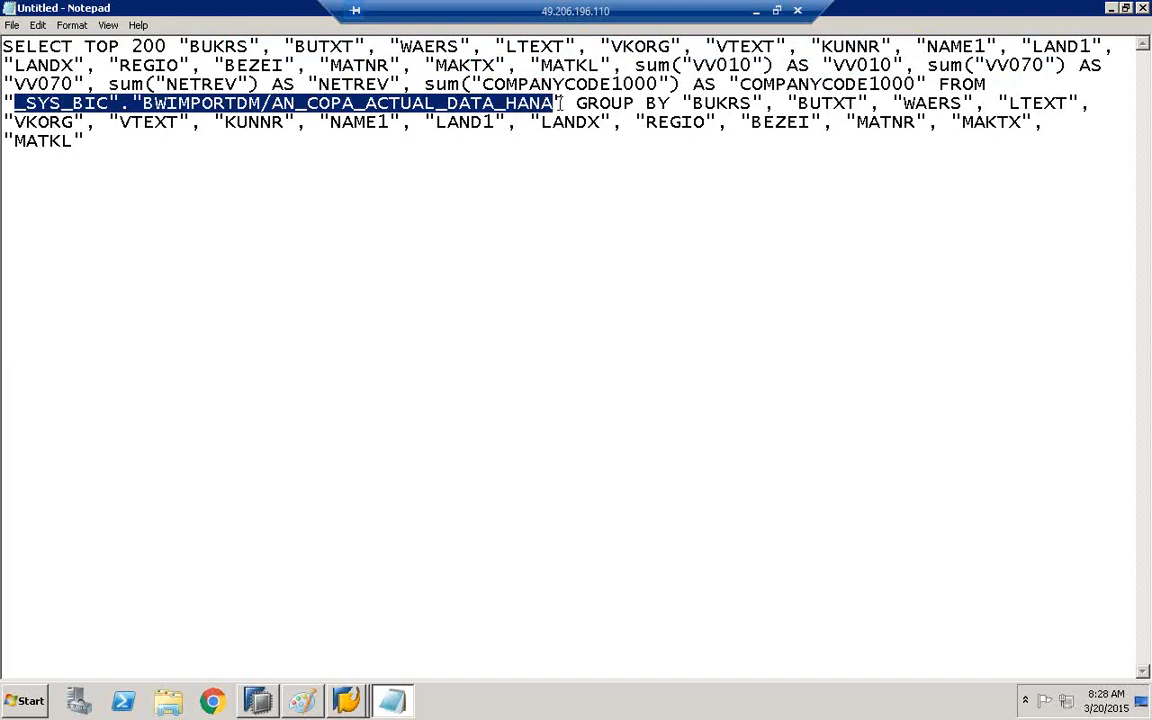
{"action": "left_click_drag", "start_coordinate": [578, 103], "coordinate": [975, 103]}
{"action": "left_click", "coordinate": [850, 190]}
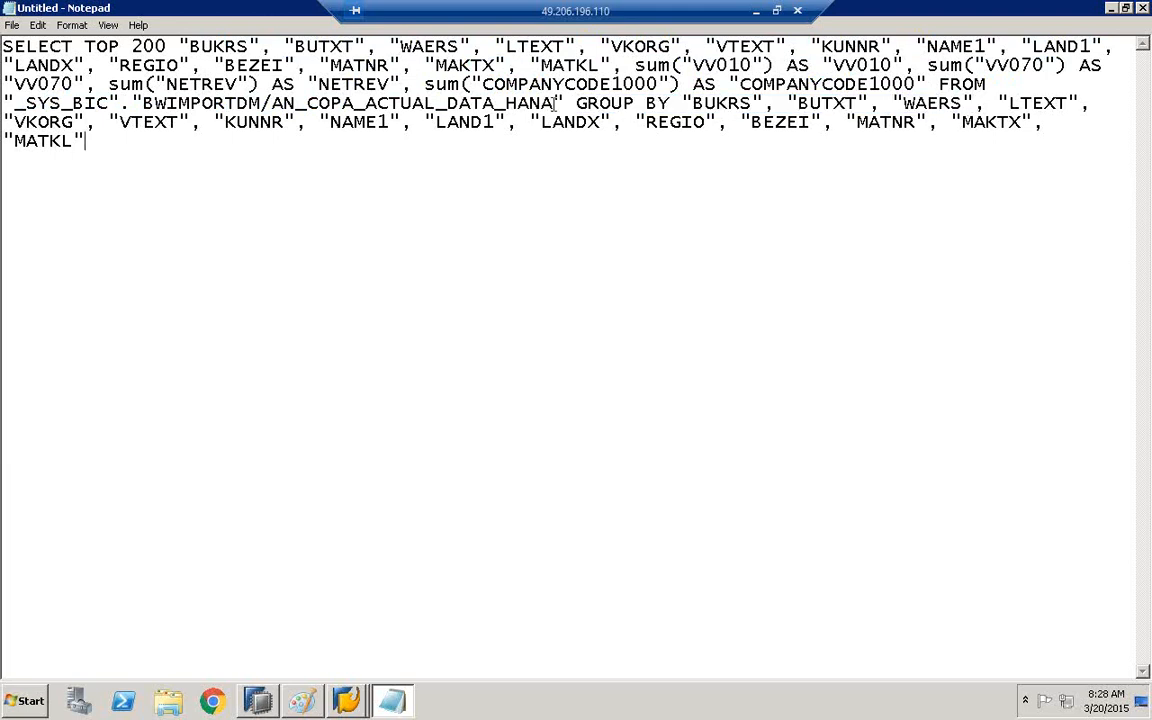
{"action": "left_click_drag", "start_coordinate": [555, 103], "coordinate": [273, 104]}
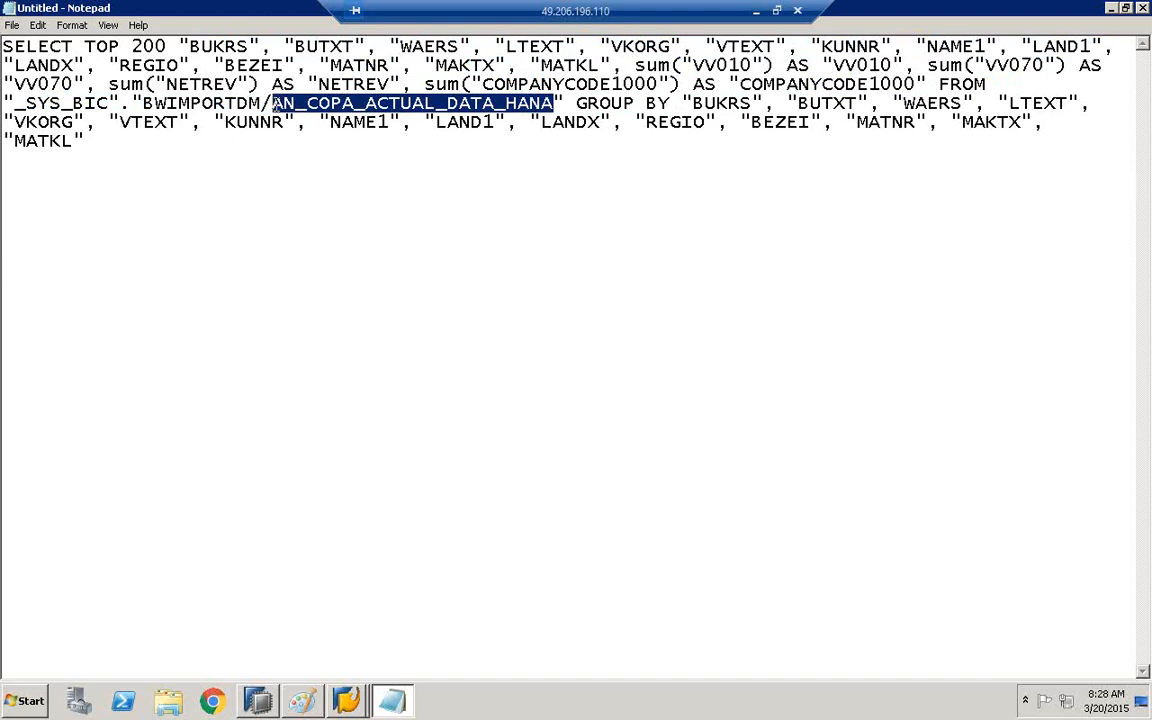
{"action": "right_click", "coordinate": [274, 104]}
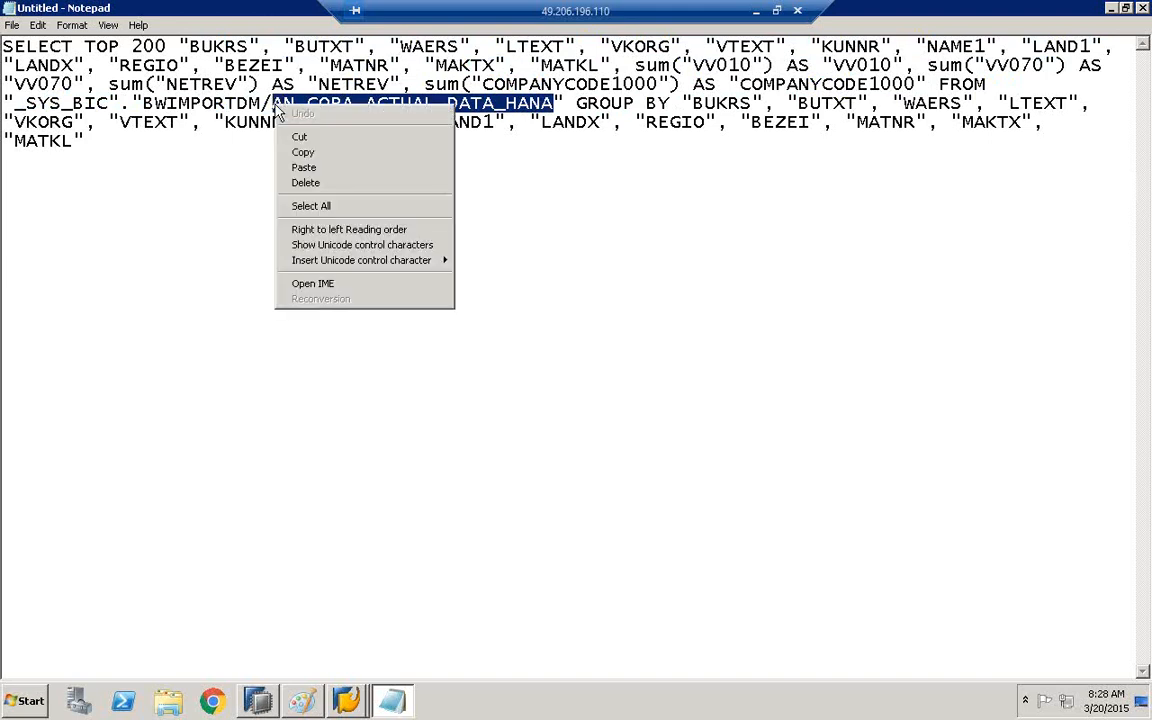
{"action": "left_click", "coordinate": [302, 152]}
{"action": "left_click", "coordinate": [355, 121]}
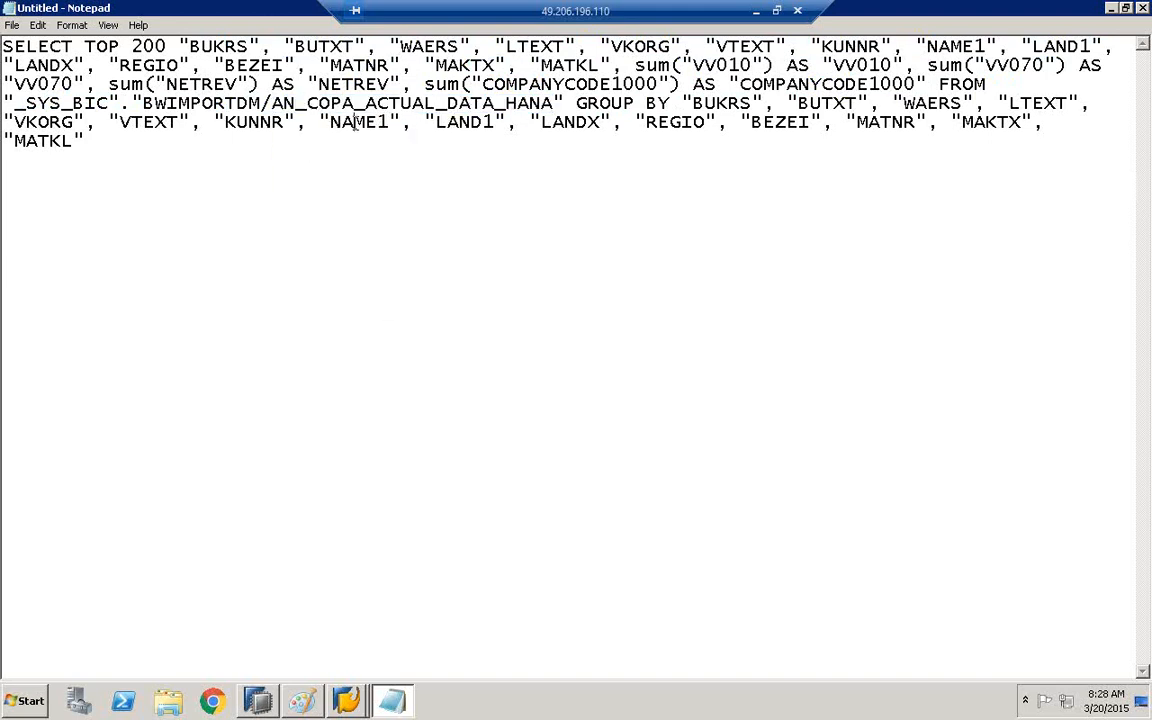
Copy the package-qualified view name BWIMPORTDM/AN_COPA_ACTUAL_DATA_HANA from the SQL's FROM clause.
{"action": "left_click_drag", "start_coordinate": [553, 103], "coordinate": [146, 103]}
{"action": "right_click", "coordinate": [146, 103]}
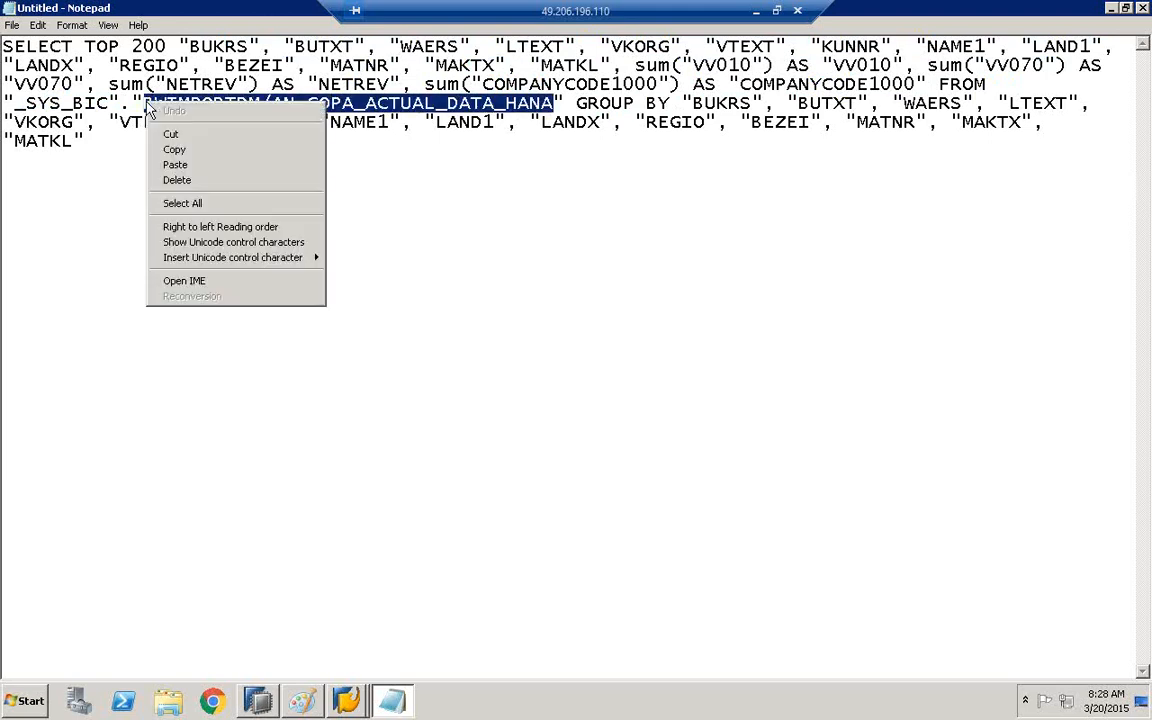
{"action": "left_click", "coordinate": [192, 150]}
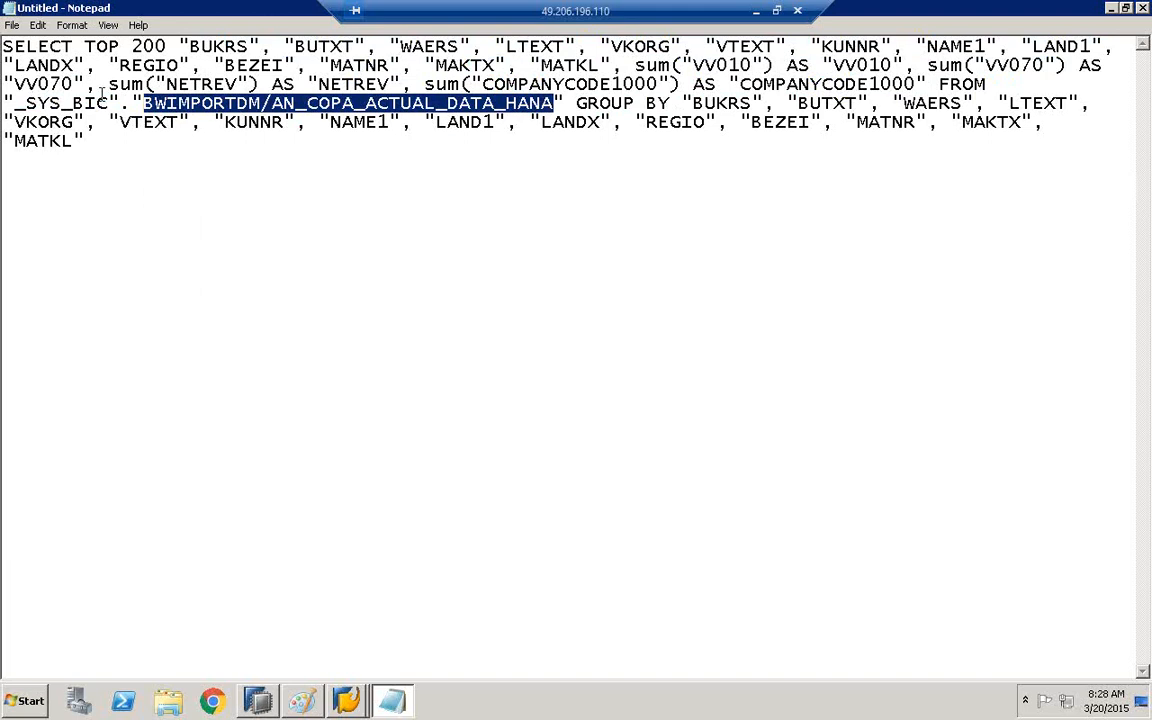
Switch back to SAP HANA Studio and close the log entry details and the Data Explorer Log.
{"action": "left_click", "coordinate": [262, 704]}
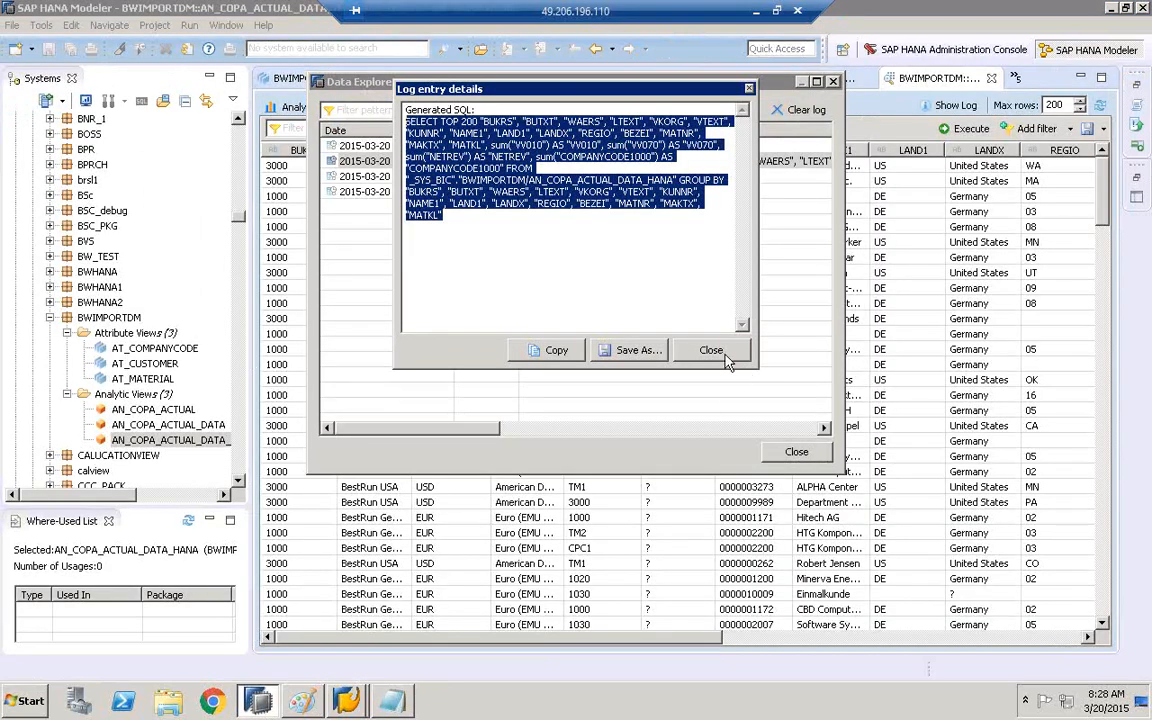
{"action": "left_click", "coordinate": [715, 352]}
{"action": "left_click", "coordinate": [798, 452]}
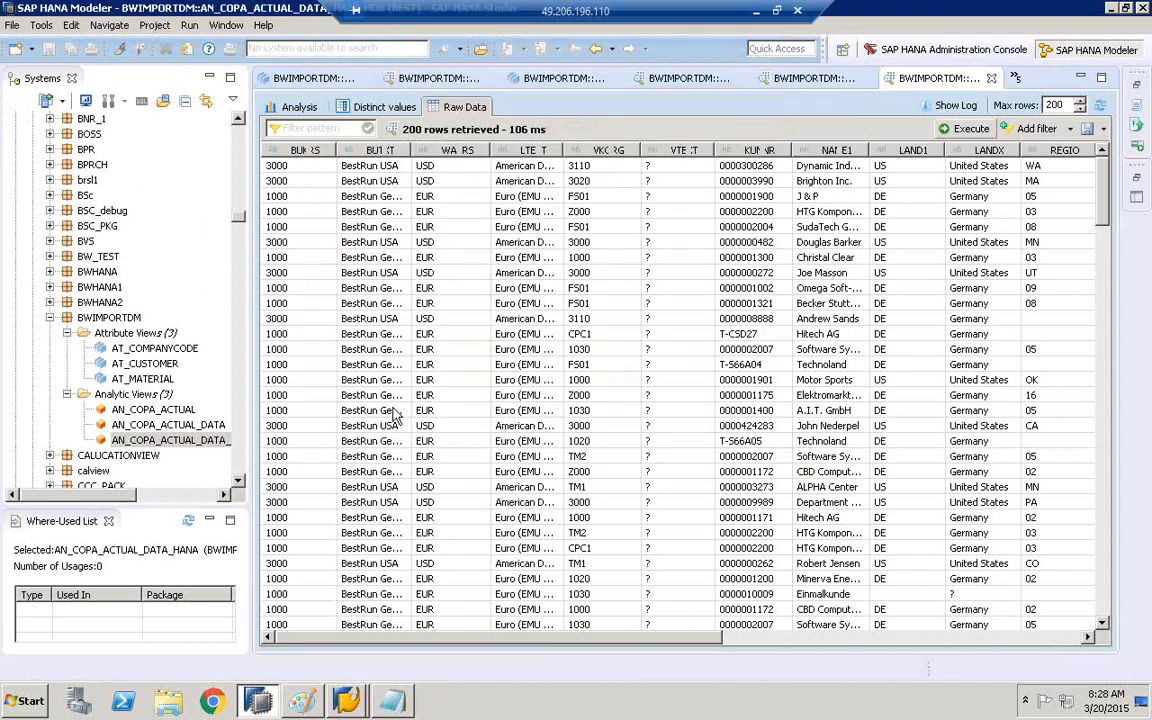
Expand the Catalog in a widened Systems view, then find the _SYS_BIC schema and expand it.
{"action": "left_click_drag", "start_coordinate": [238, 217], "coordinate": [237, 120]}
{"action": "left_click", "coordinate": [70, 149]}
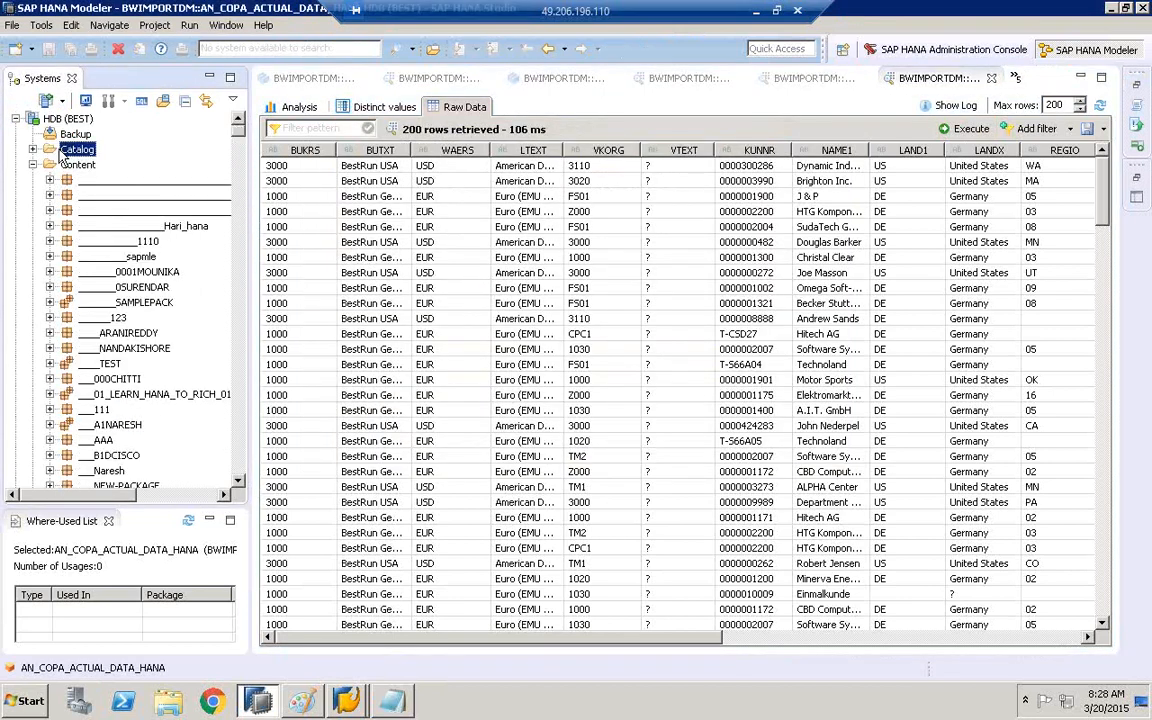
{"action": "left_click", "coordinate": [33, 150]}
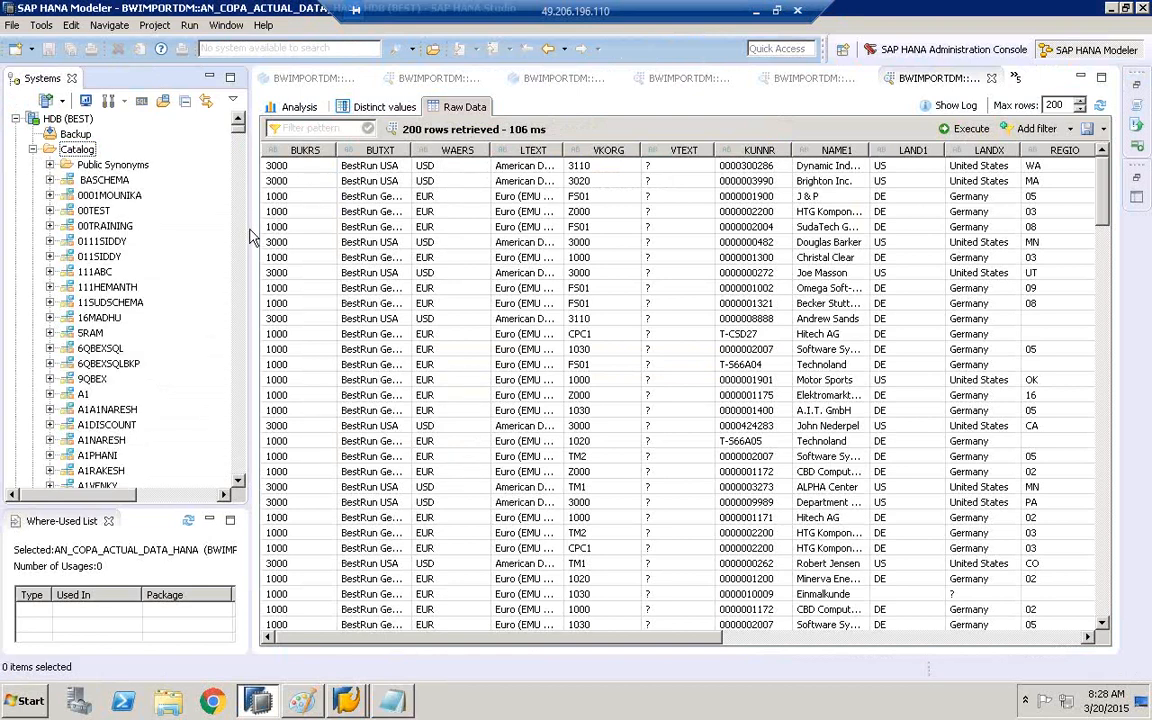
{"action": "left_click_drag", "start_coordinate": [248, 226], "coordinate": [344, 226]}
{"action": "left_click", "coordinate": [108, 268]}
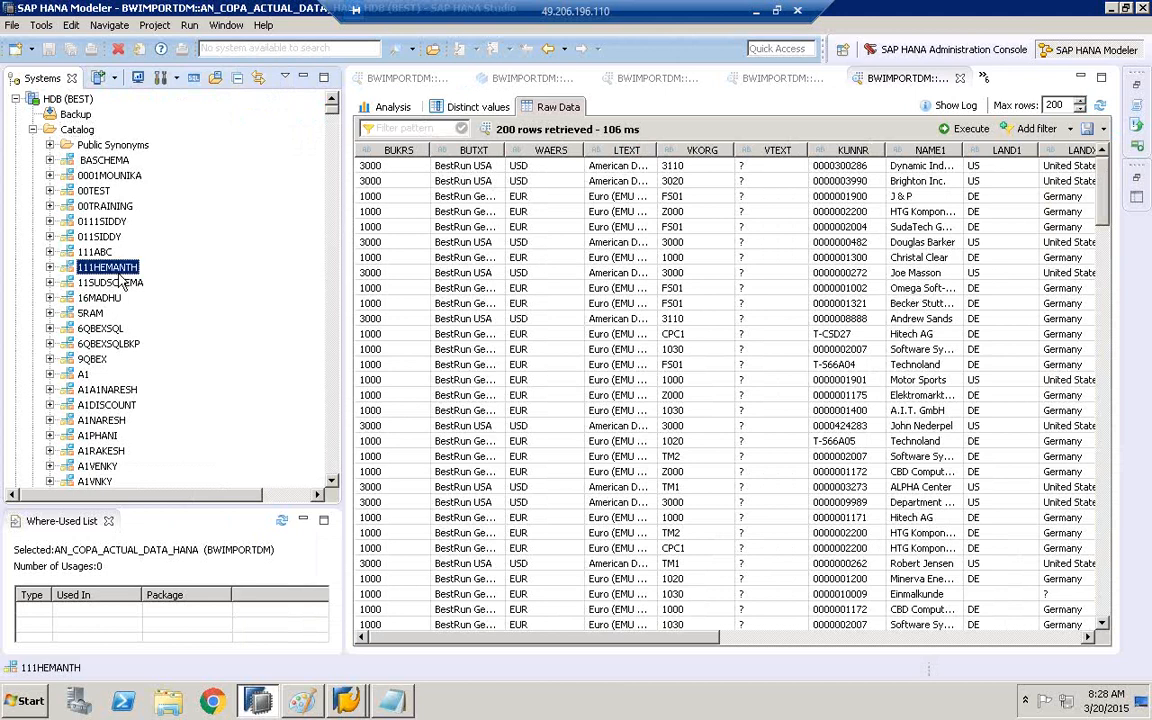
{"action": "key", "text": "underscore"}
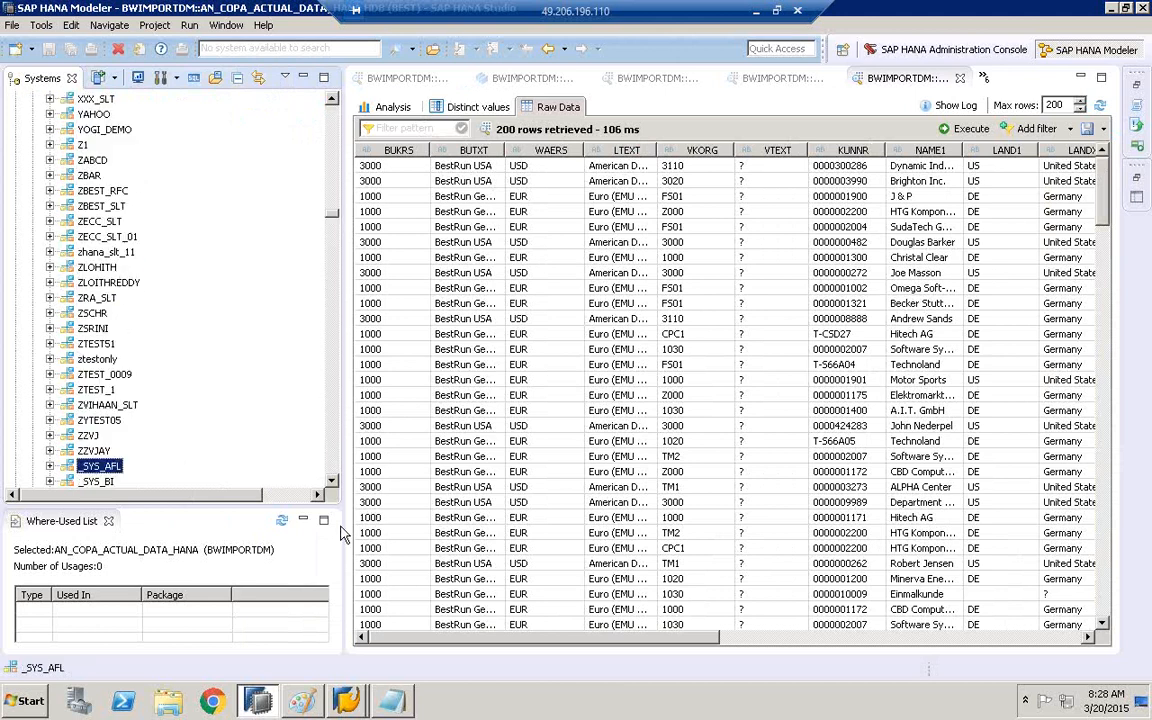
{"action": "scroll", "coordinate": [333, 483], "scroll_direction": "down", "scroll_amount": 8}
{"action": "scroll", "coordinate": [333, 488], "scroll_direction": "down", "scroll_amount": 1}
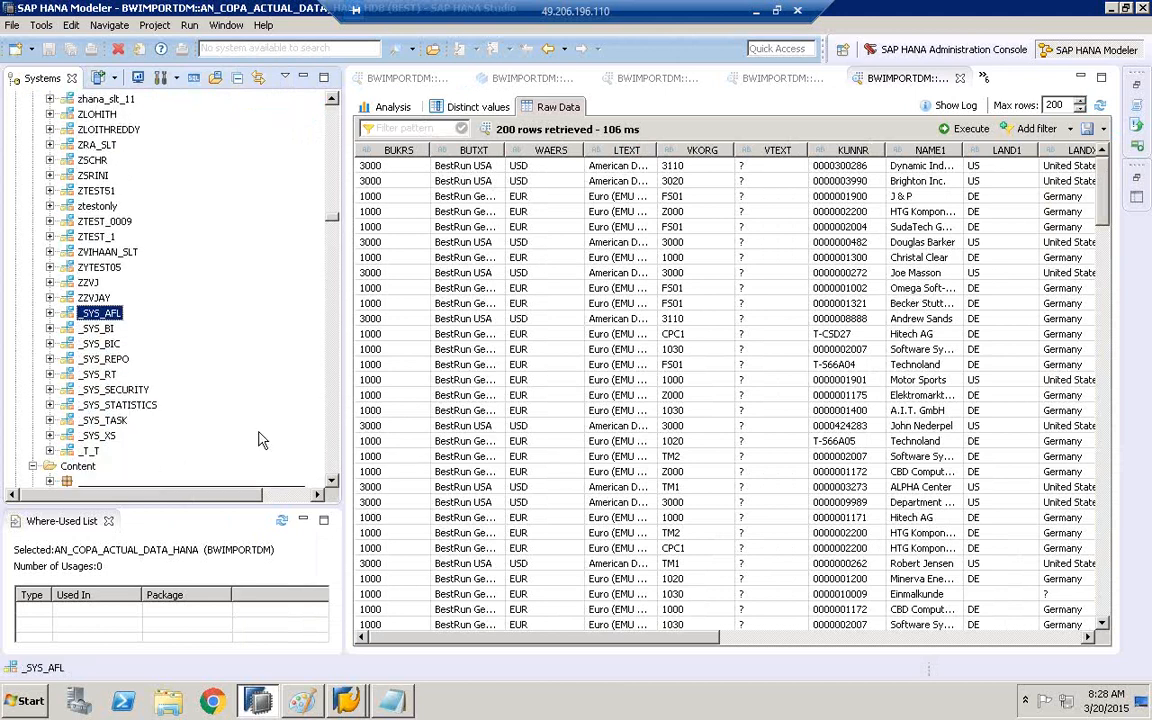
{"action": "left_click", "coordinate": [100, 343]}
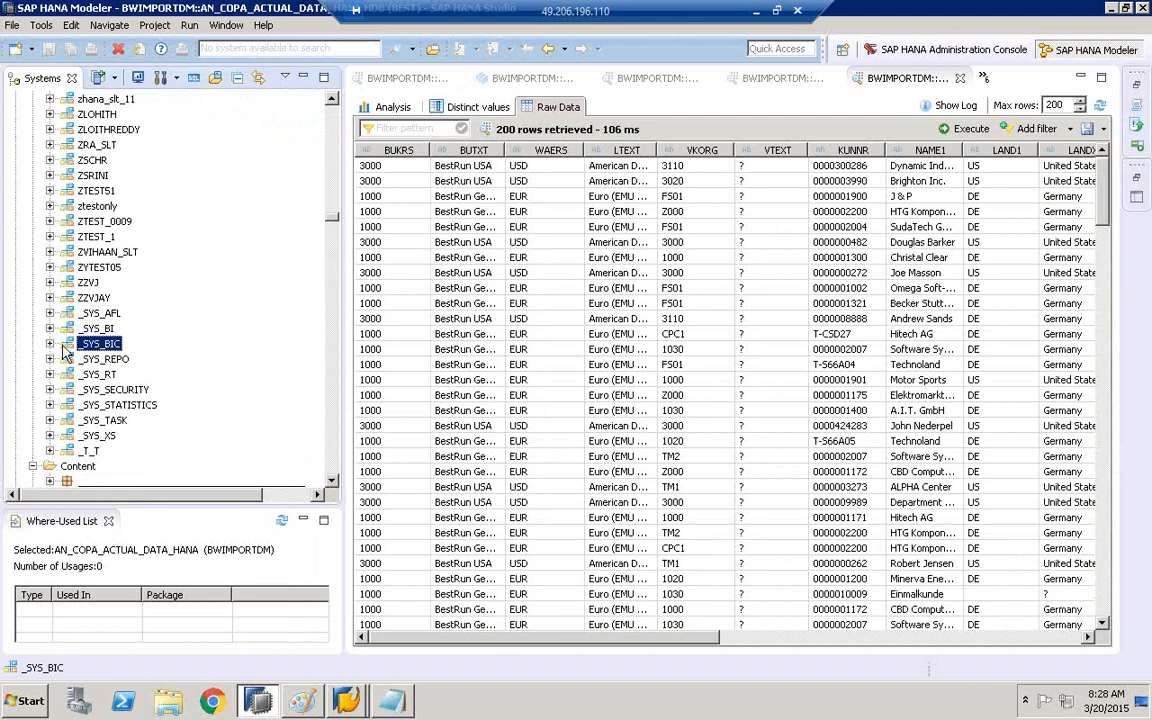
{"action": "left_click", "coordinate": [50, 344]}
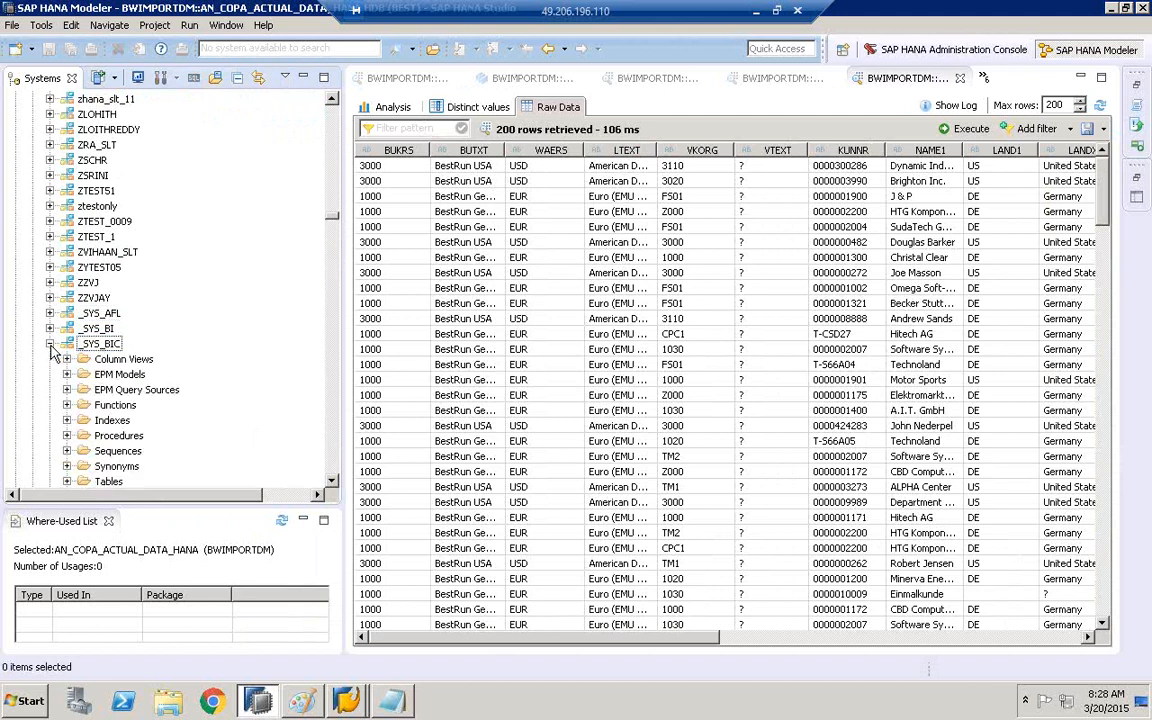
Filter the _SYS_BIC Column Views by the copied pattern BWIMPORTDM/AN_COPA_ACTUAL_DATA_HANA, matching the whole word.
{"action": "left_click", "coordinate": [100, 360]}
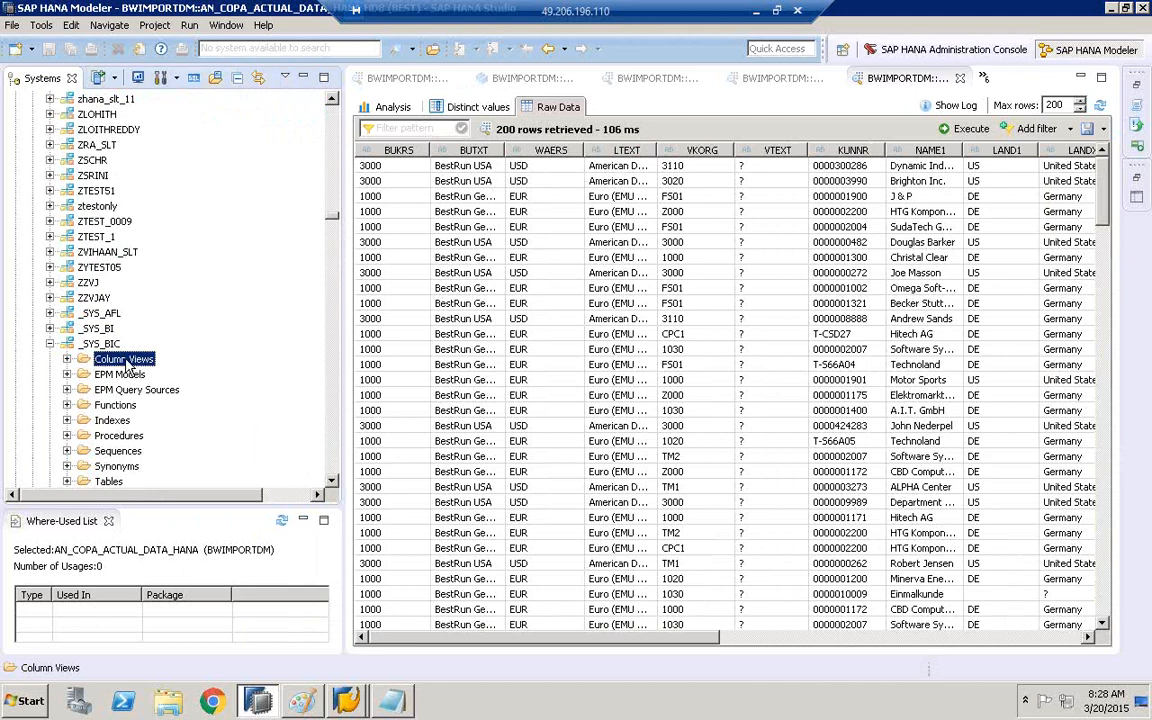
{"action": "right_click", "coordinate": [128, 366]}
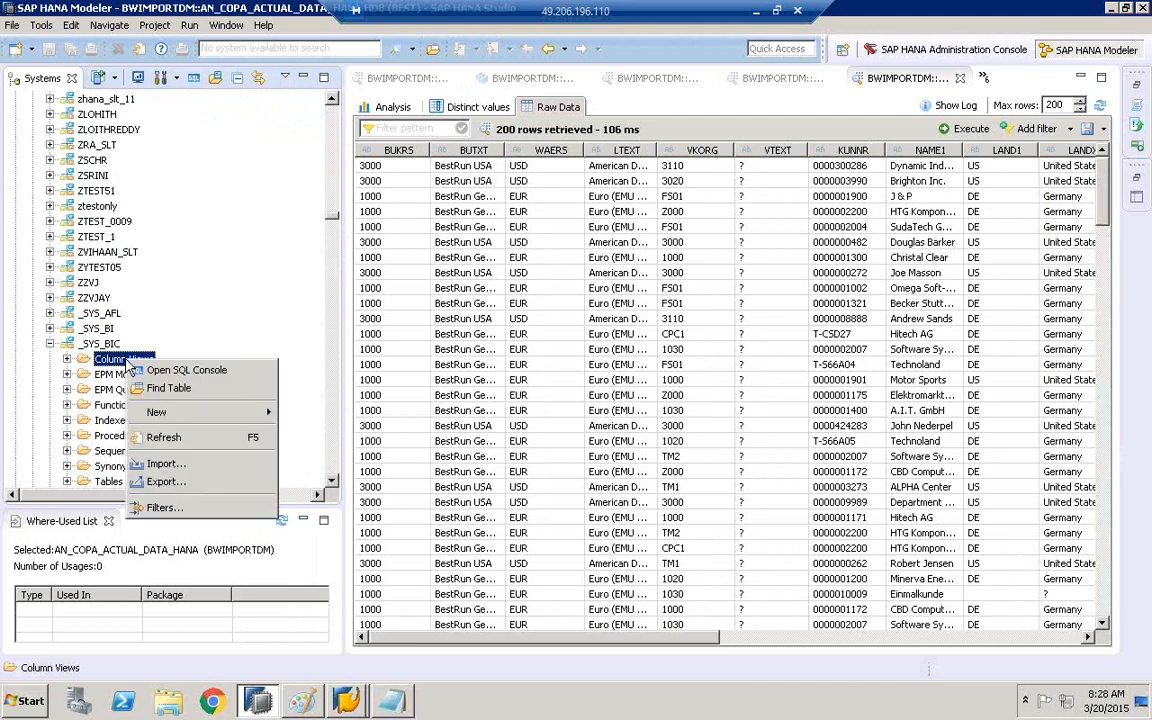
{"action": "left_click", "coordinate": [163, 508]}
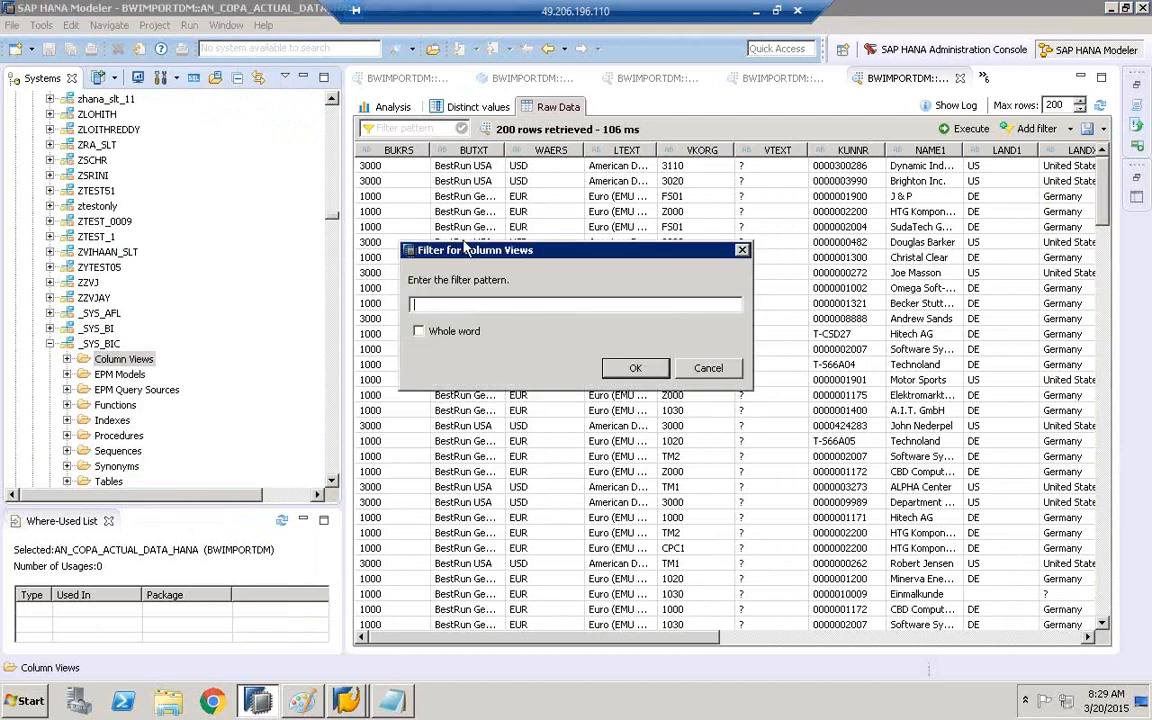
{"action": "right_click", "coordinate": [452, 312]}
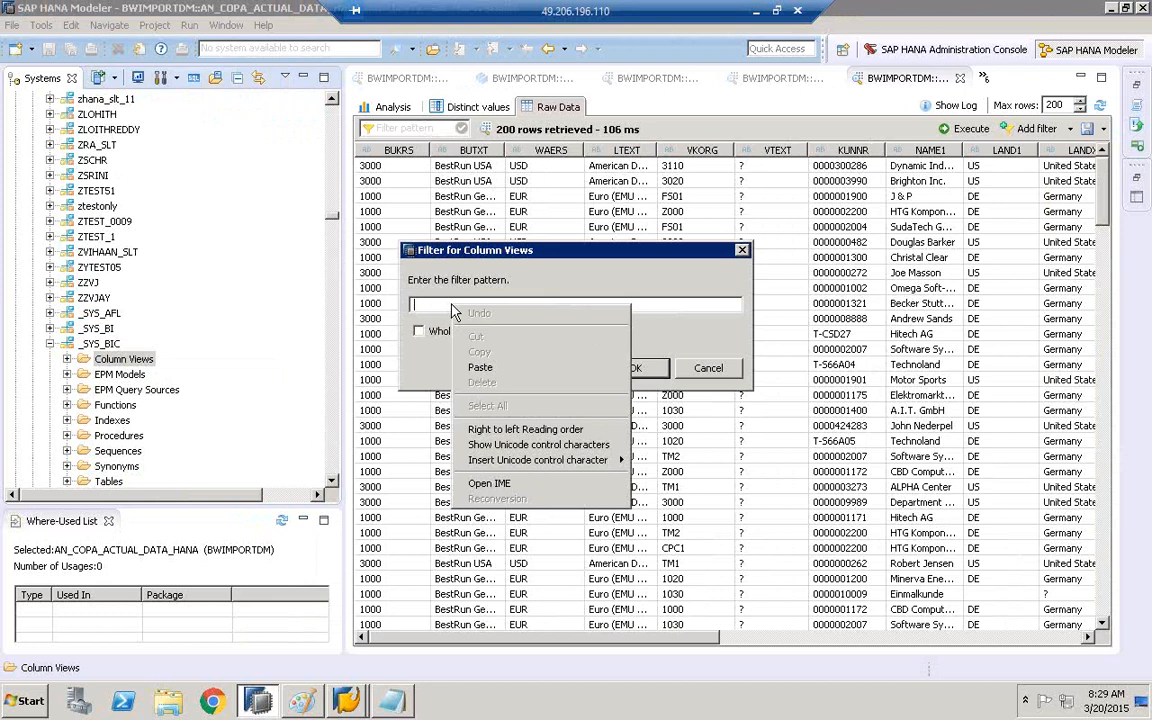
{"action": "left_click", "coordinate": [480, 367]}
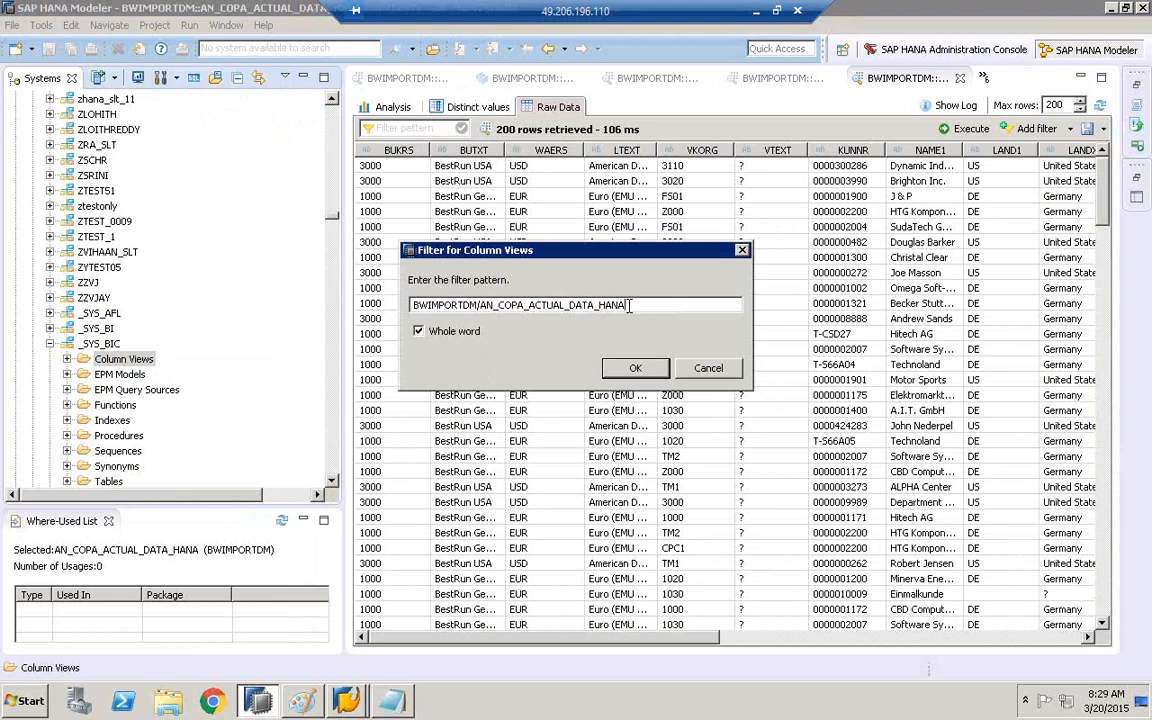
{"action": "left_click_drag", "start_coordinate": [630, 305], "coordinate": [408, 306]}
{"action": "left_click", "coordinate": [635, 368]}
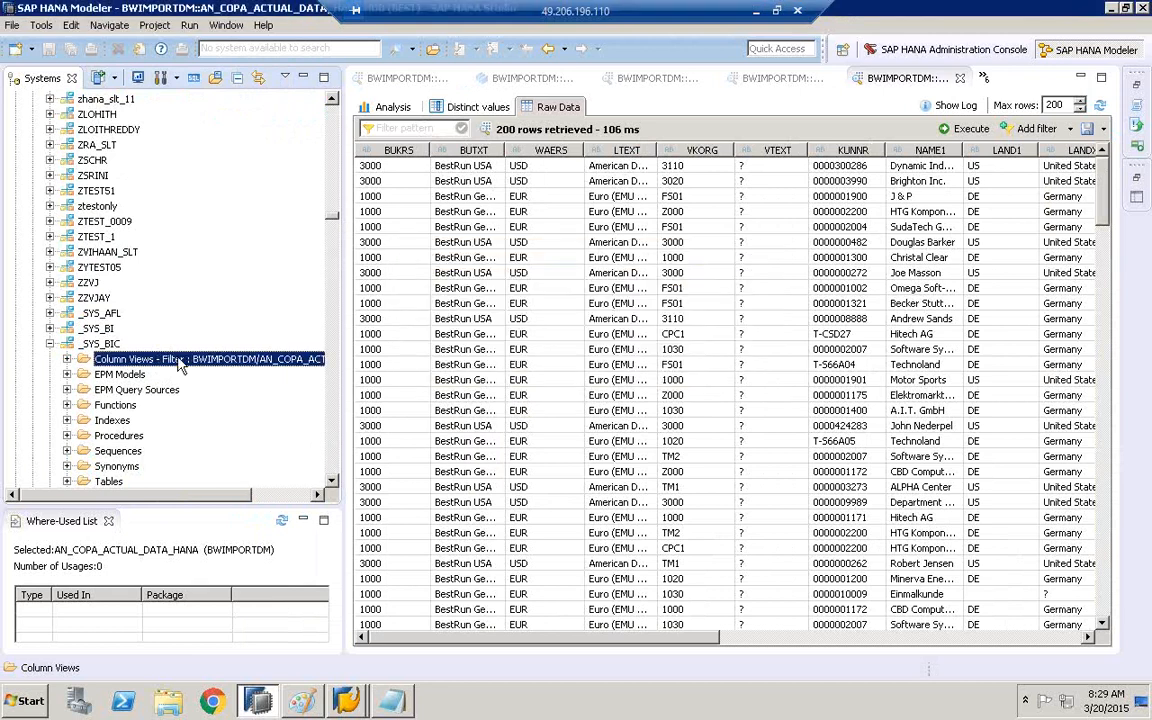
Expand the filtered Column Views, select BWIMPORTDM/AN_COPA_ACTUAL_DATA_HANA and widen the Systems view to read its full name.
{"action": "left_click", "coordinate": [66, 359]}
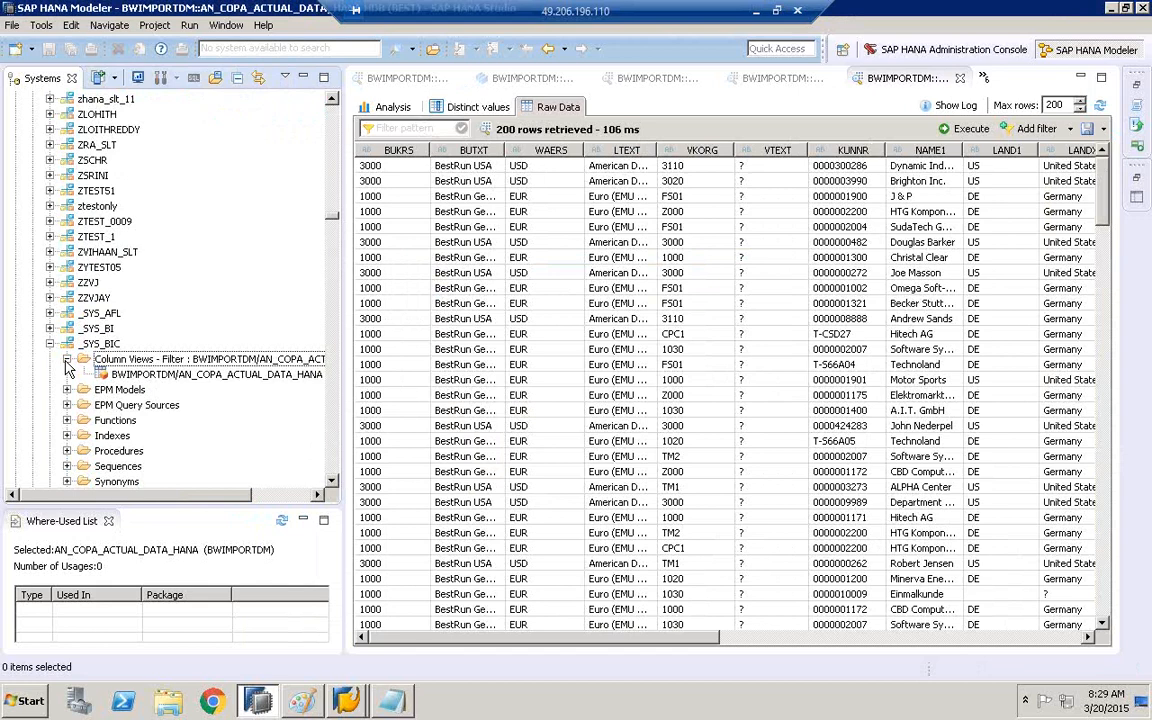
{"action": "left_click", "coordinate": [132, 374]}
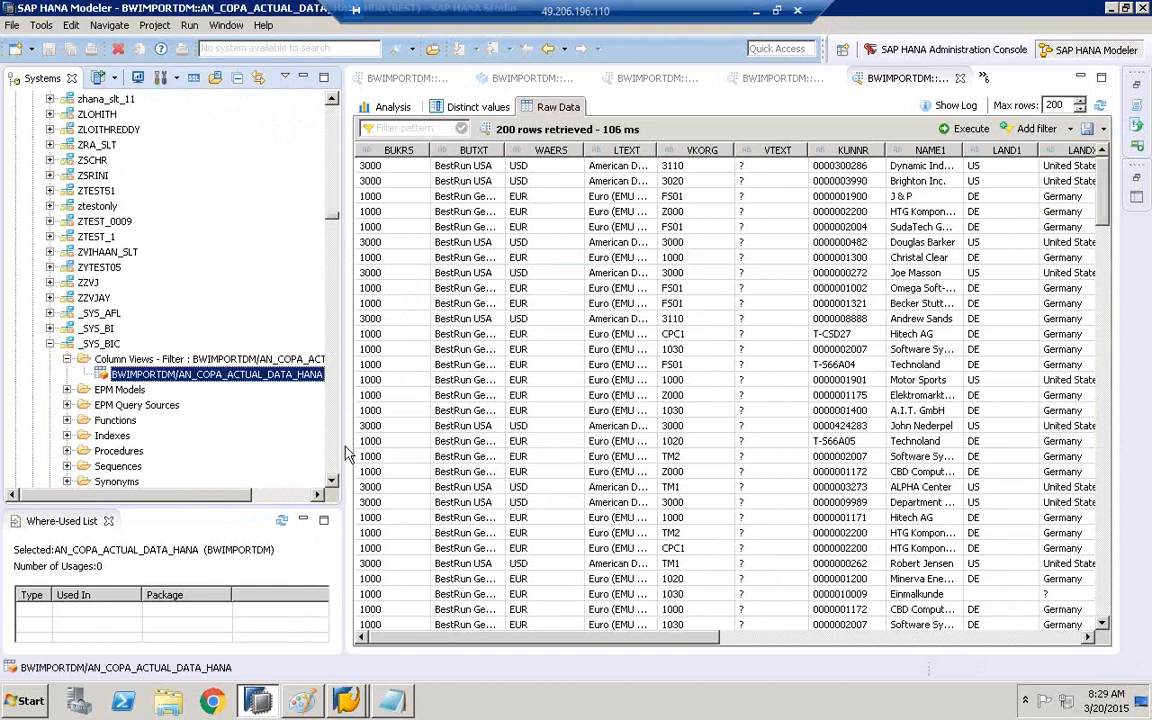
{"action": "left_click_drag", "start_coordinate": [343, 447], "coordinate": [478, 447]}
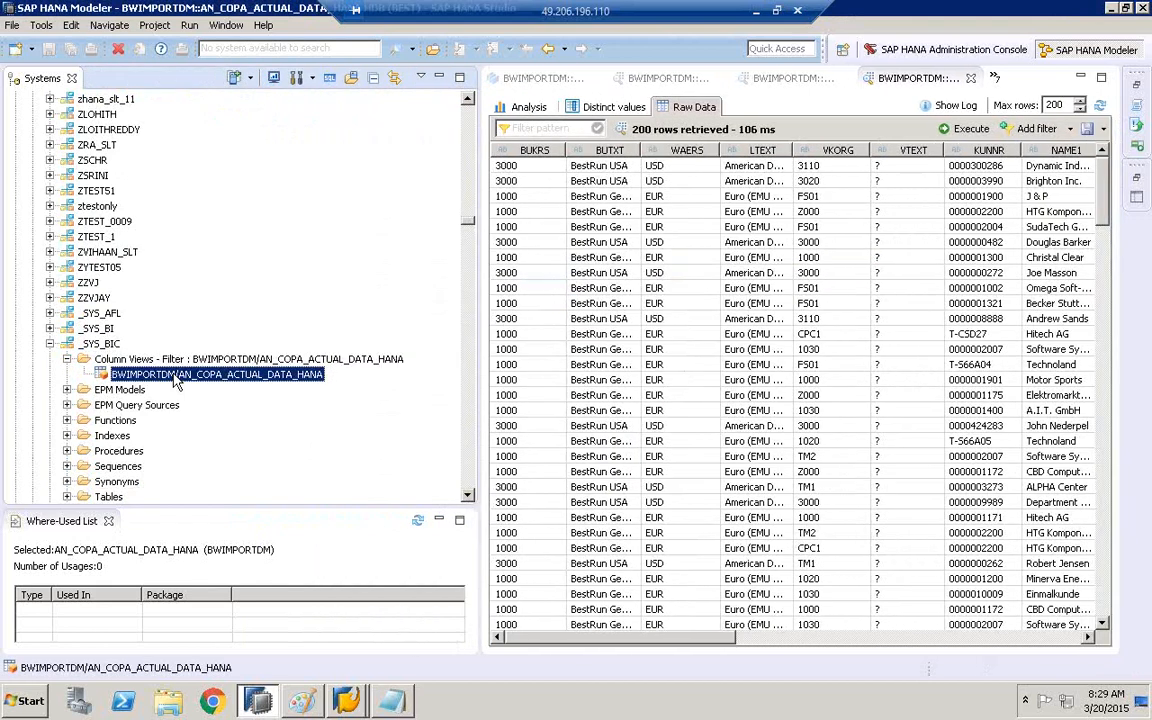
Select the analytic view AN_COPA_ACTUAL_DATA_HANA in the BWIMPORTDM content package for comparison with its column view.
{"action": "left_click_drag", "start_coordinate": [468, 232], "coordinate": [476, 305]}
{"action": "left_click", "coordinate": [182, 345]}
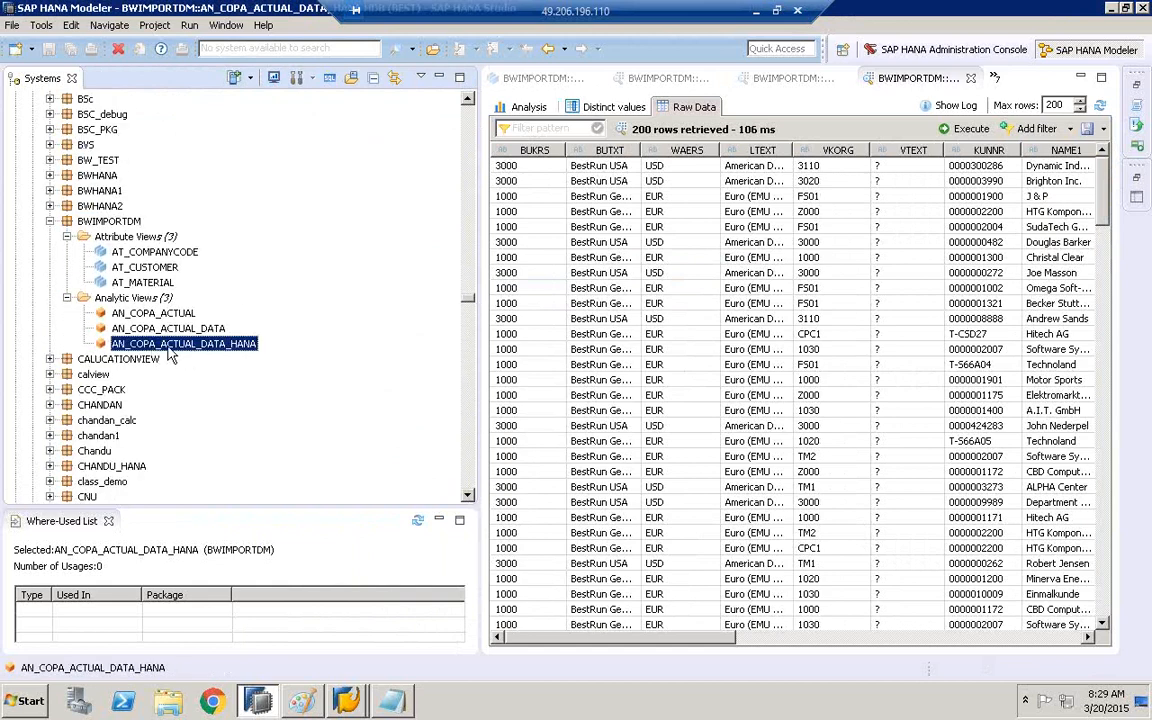
Open the definition of the BWIMPORTDM/AN_COPA_ACTUAL_DATA_HANA column view in the _SYS_BIC schema and widen the editor area.
{"action": "left_click_drag", "start_coordinate": [467, 296], "coordinate": [474, 236]}
{"action": "left_click", "coordinate": [218, 251]}
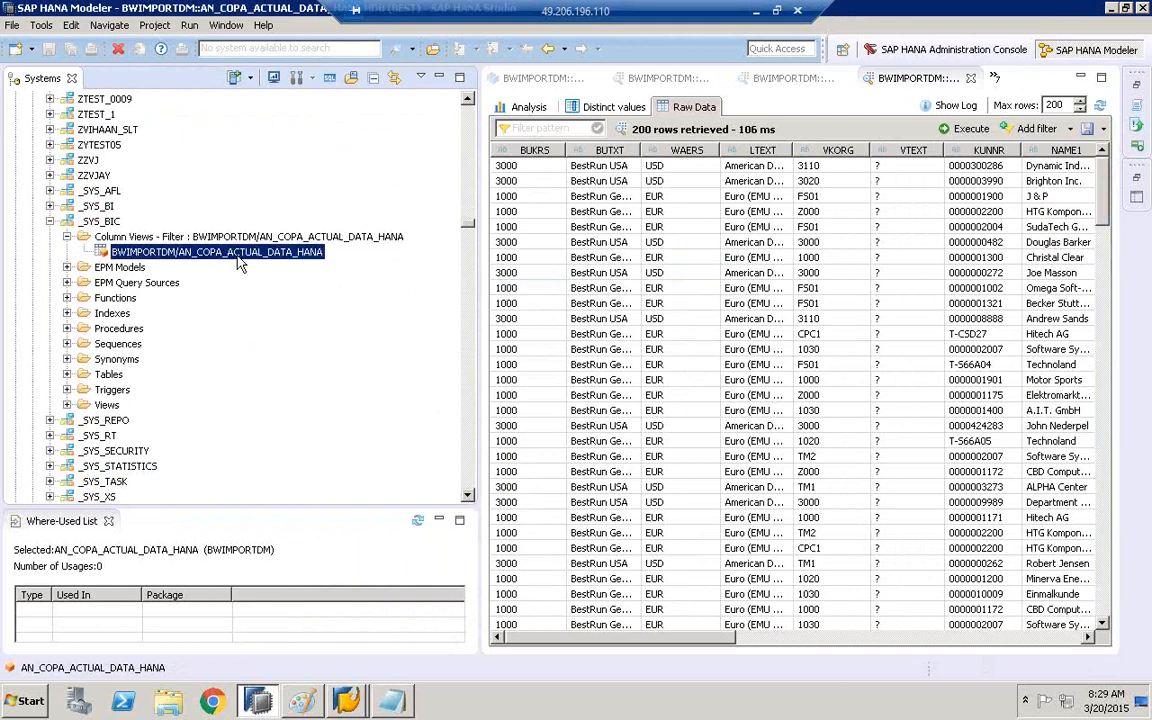
{"action": "double_click", "coordinate": [153, 250]}
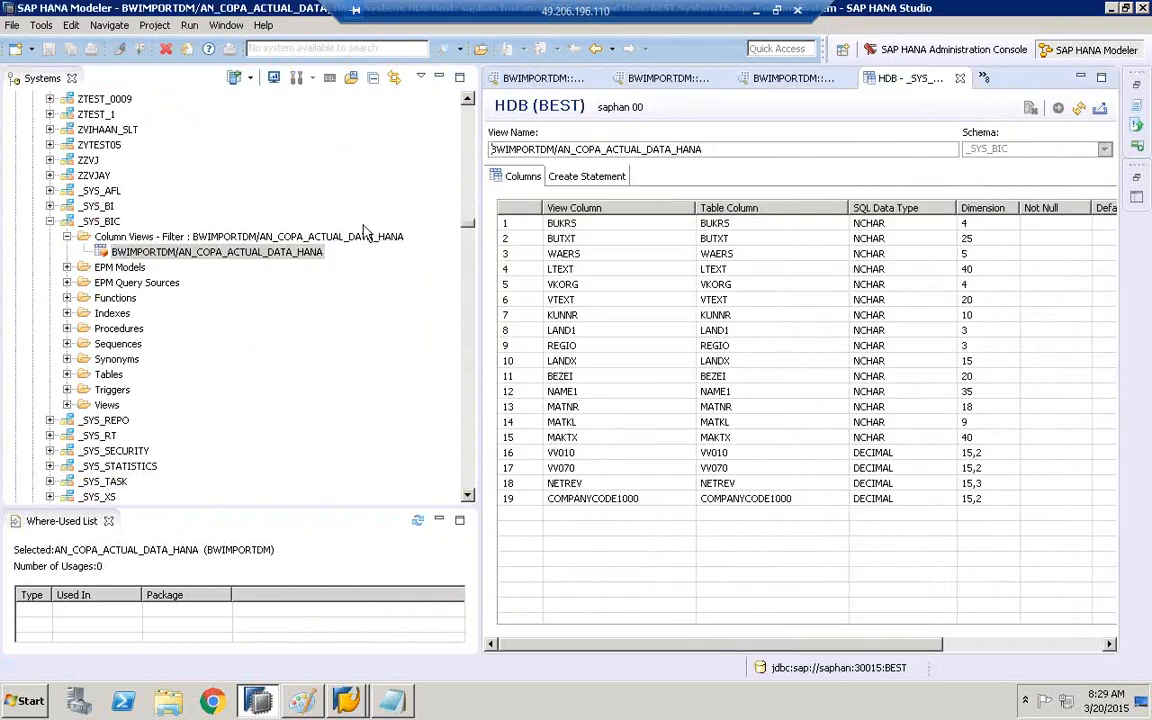
{"action": "left_click_drag", "start_coordinate": [478, 235], "coordinate": [318, 235]}
Examine the view's full column list from BUKRS to COMPANYCODE1000.
{"action": "left_click", "coordinate": [403, 229]}
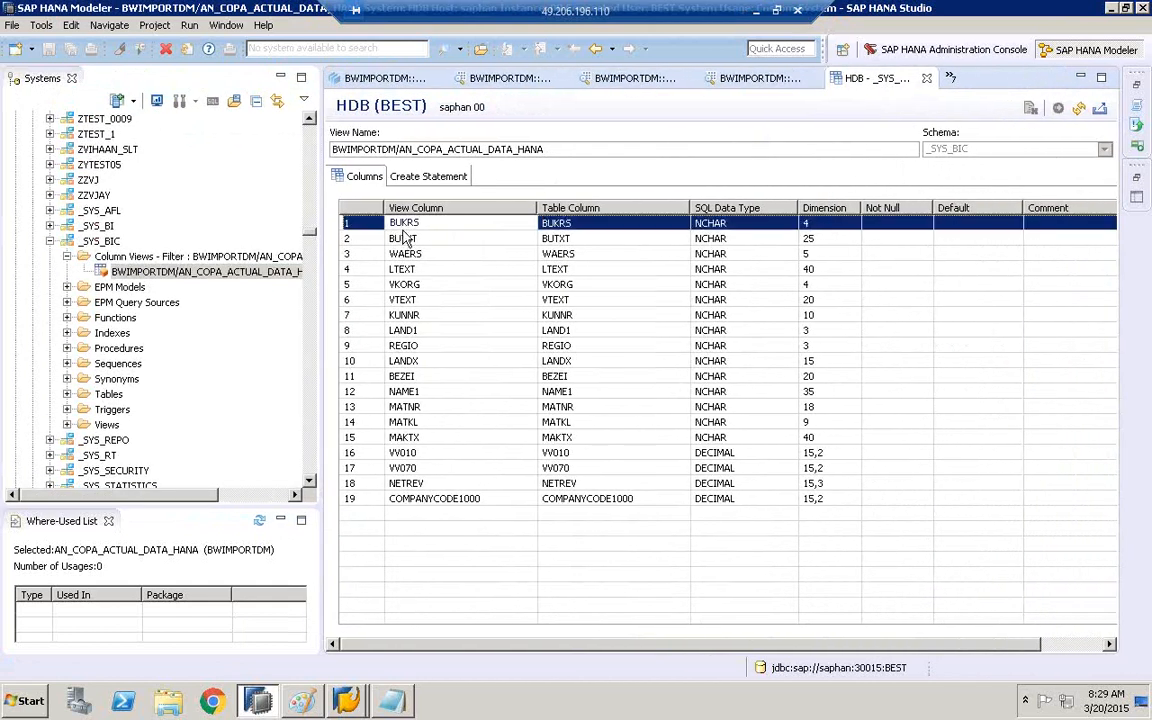
{"action": "key", "text": "shift+Down"}
{"action": "key", "text": "shift+Down"}
{"action": "key", "text": "shift+Down"}
{"action": "key", "text": "shift+Down"}
{"action": "key", "text": "shift+Down"}
{"action": "key", "text": "shift+Down"}
{"action": "key", "text": "shift+Down"}
{"action": "key", "text": "shift+Down"}
{"action": "key", "text": "shift+Down"}
{"action": "key", "text": "shift+Down"}
{"action": "key", "text": "shift+Down"}
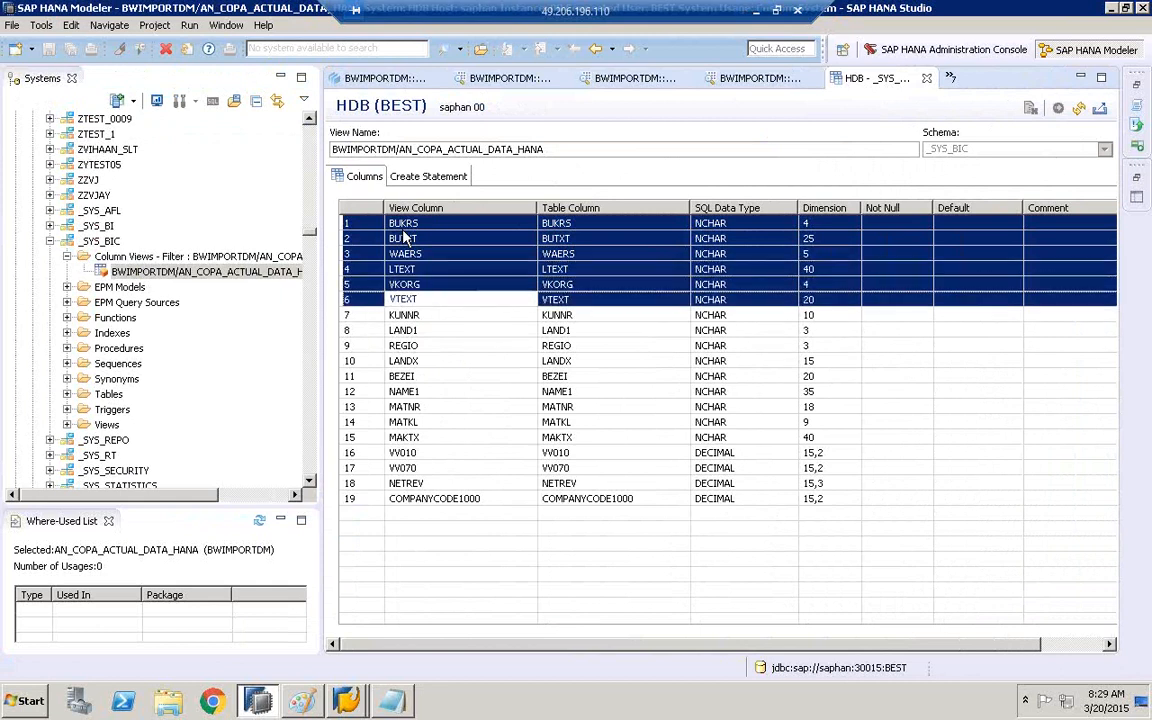
{"action": "key", "text": "shift+Down"}
{"action": "key", "text": "shift+Down"}
{"action": "key", "text": "shift+Down"}
{"action": "key", "text": "shift+Down"}
{"action": "key", "text": "shift+Down"}
{"action": "key", "text": "shift+Down"}
{"action": "key", "text": "shift+Down"}
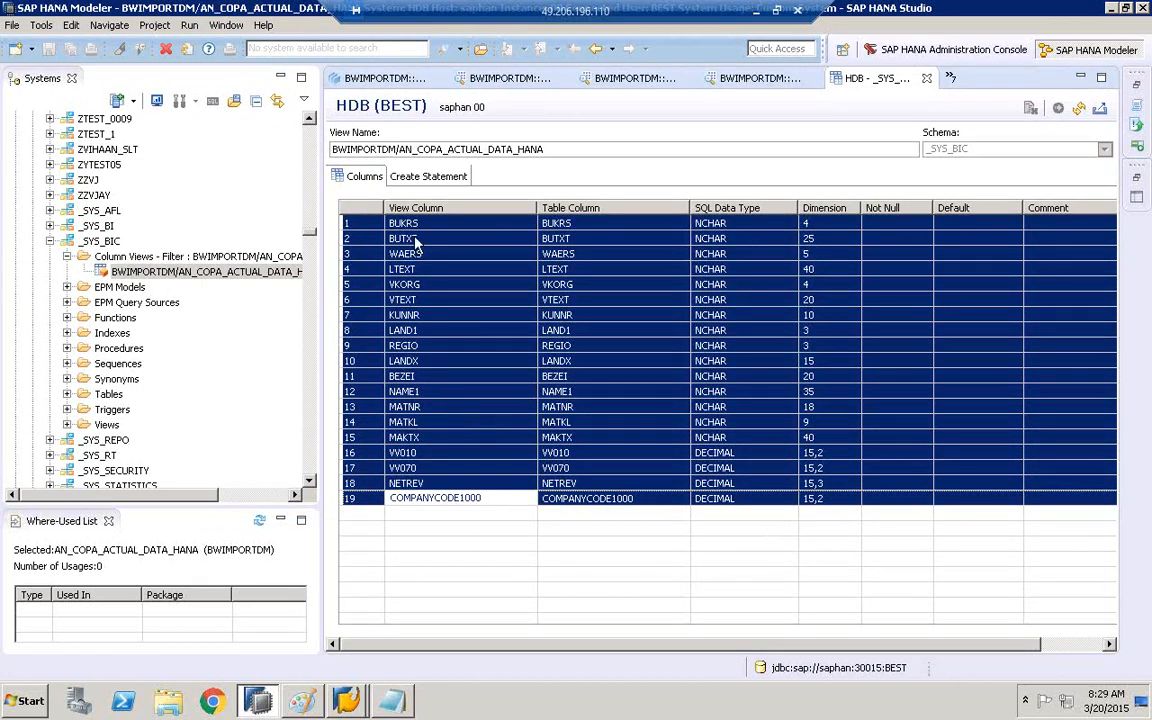
{"action": "left_click", "coordinate": [394, 226]}
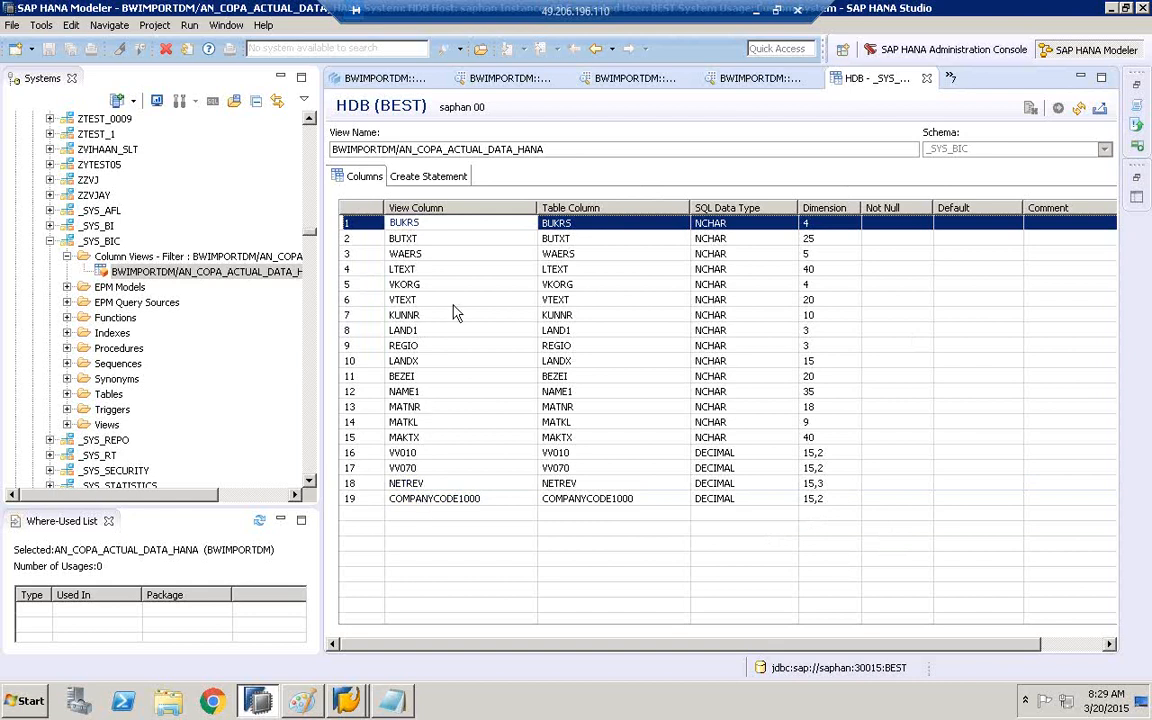
Examine the column view's SQL create statement with the editor area widened further.
{"action": "left_click", "coordinate": [427, 180]}
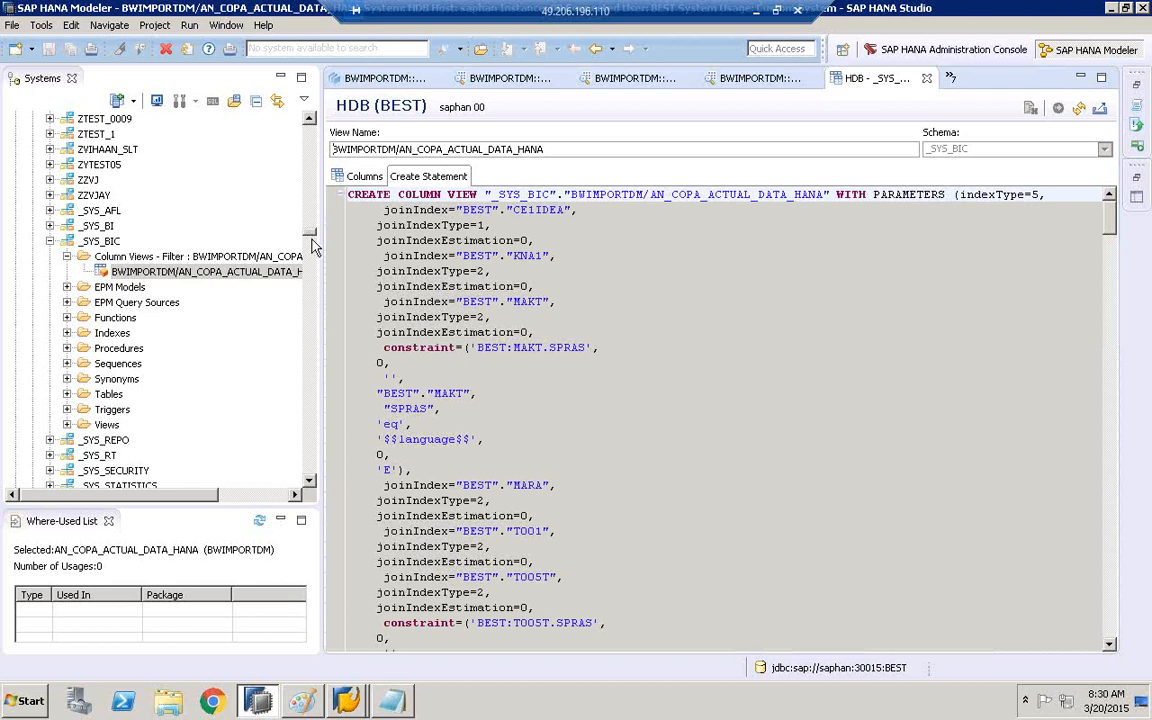
{"action": "left_click_drag", "start_coordinate": [319, 238], "coordinate": [238, 238]}
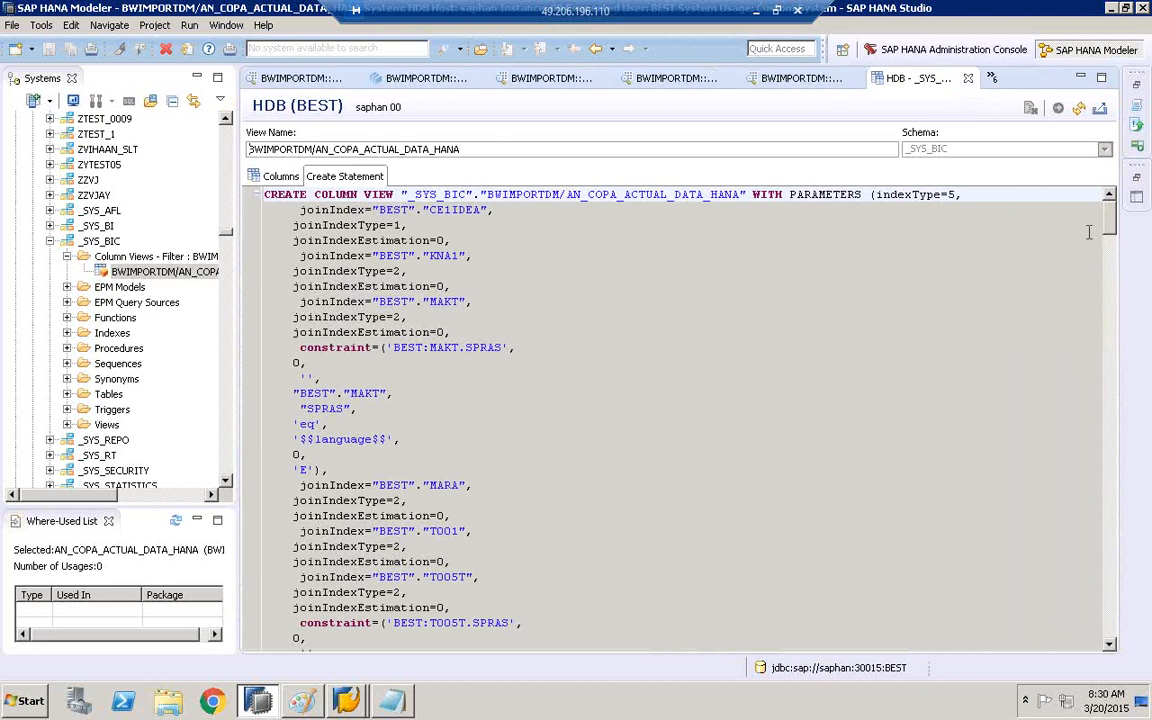
{"action": "mouse_move", "coordinate": [1115, 225]}
{"action": "left_mouse_down"}
{"action": "mouse_move", "coordinate": [1102, 662]}
{"action": "mouse_move", "coordinate": [1108, 205]}
{"action": "left_mouse_up"}
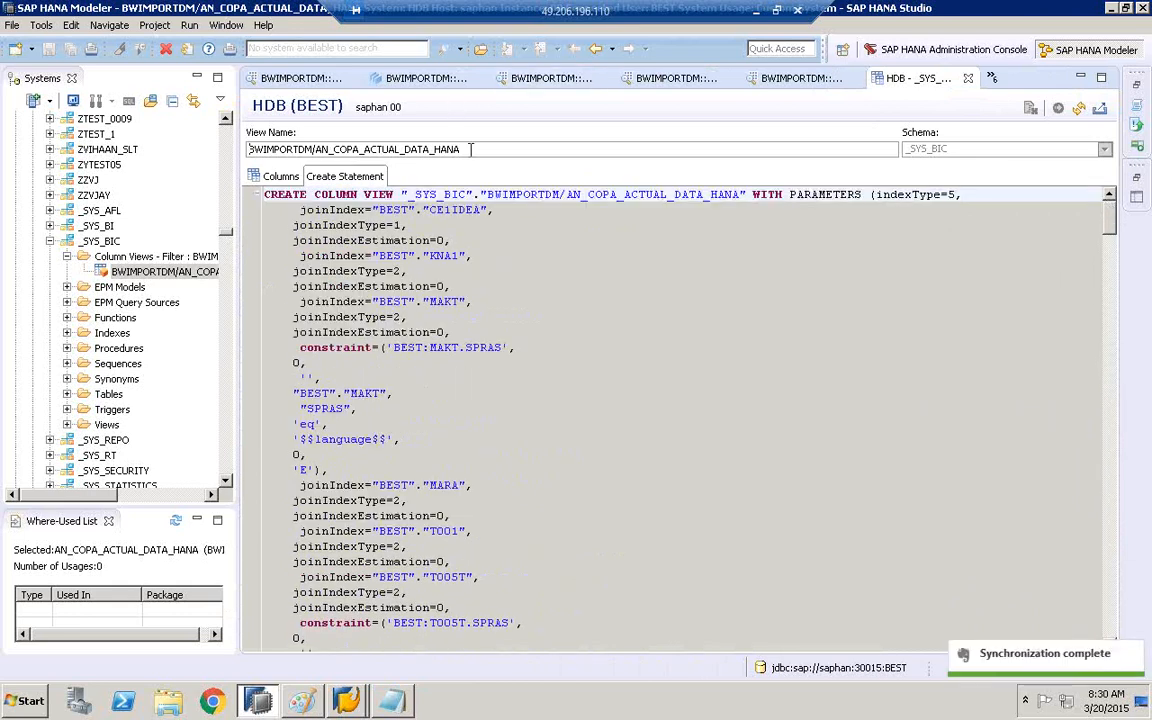
Copy the view name BWIMPORTDM/AN_COPA_ACTUAL_DATA_HANA and paste it as text under _SYS_BIC in the Paint diagram.
{"action": "double_click", "coordinate": [365, 148]}
{"action": "key", "text": "ctrl+c"}
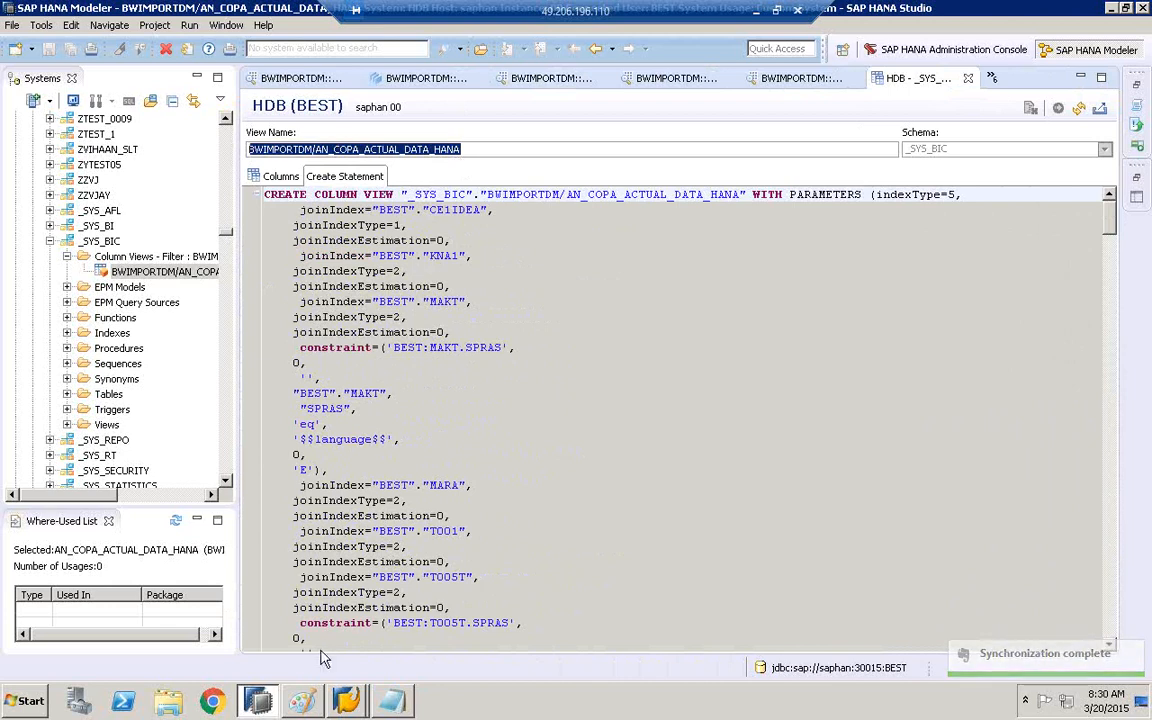
{"action": "key", "text": "alt+Tab"}
{"action": "left_click", "coordinate": [262, 60]}
{"action": "left_click", "coordinate": [397, 279]}
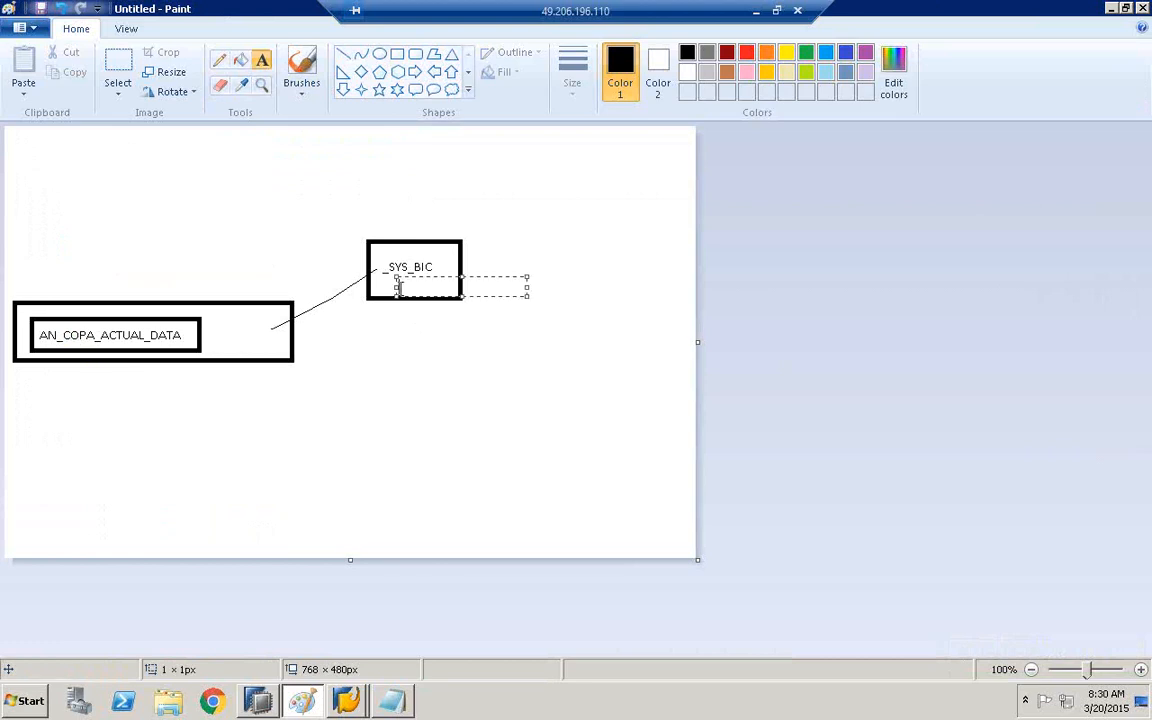
{"action": "key", "text": "ctrl+v"}
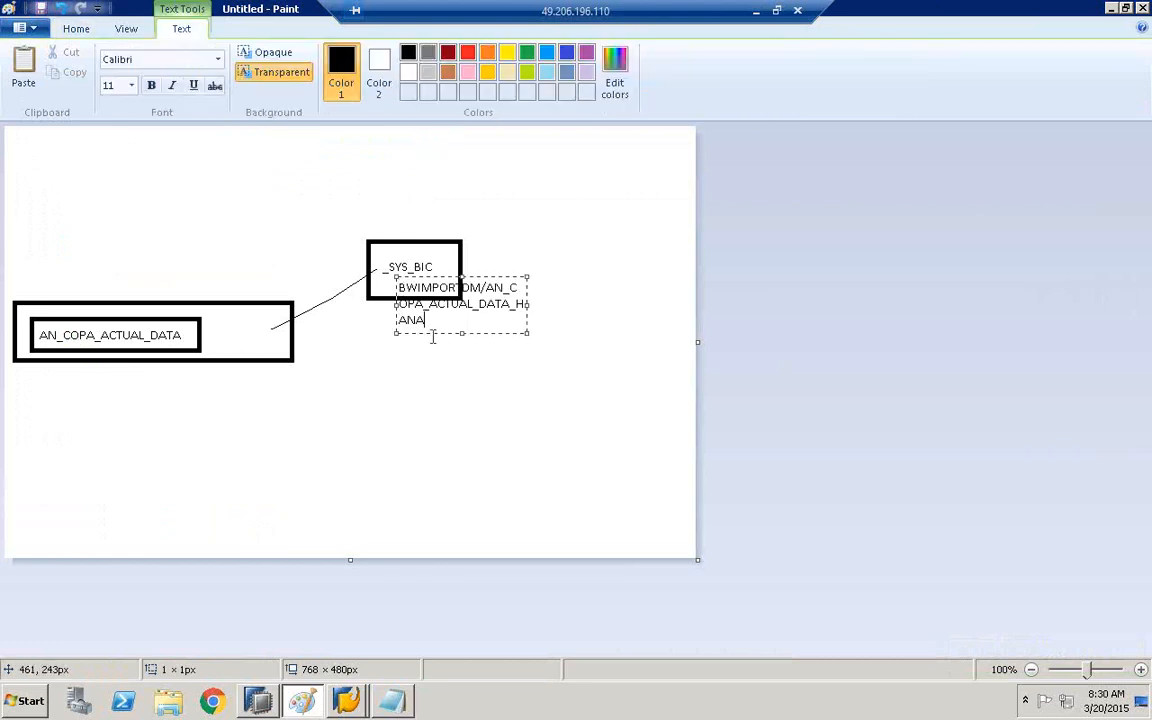
{"action": "left_click_drag", "start_coordinate": [528, 304], "coordinate": [630, 304]}
{"action": "left_click", "coordinate": [587, 366]}
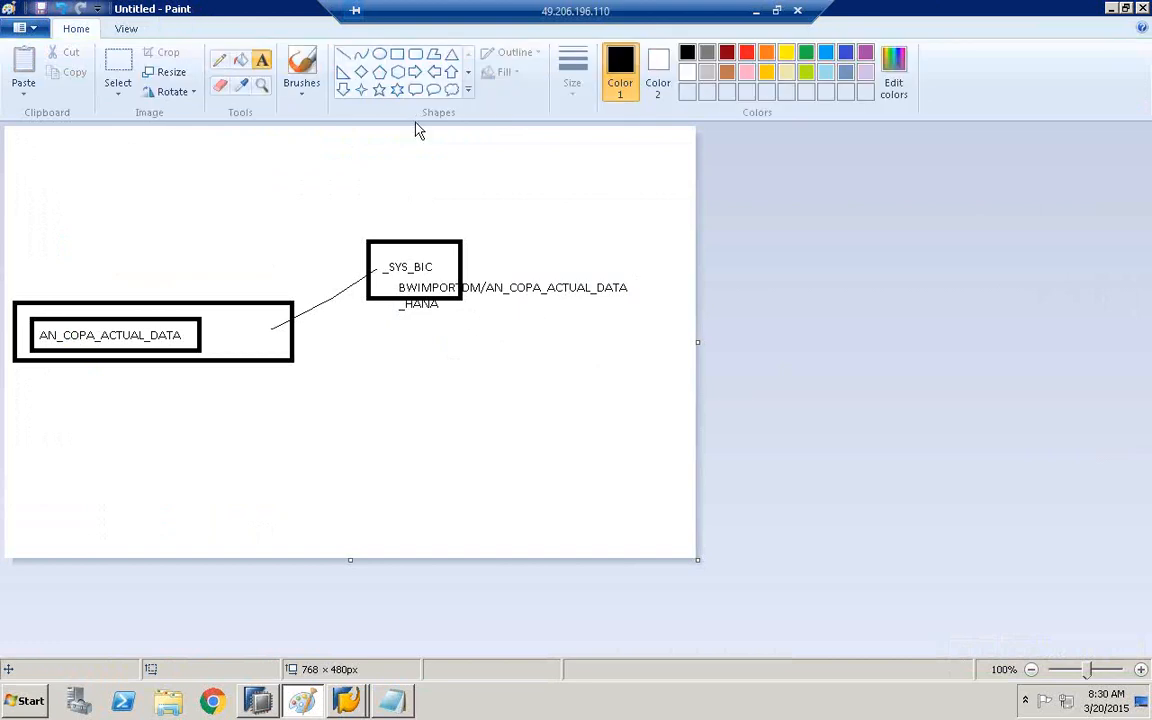
Draw a down arrow about 41 × 63 px below the pasted view name and add the text OLAP beneath it.
{"action": "left_click", "coordinate": [343, 89]}
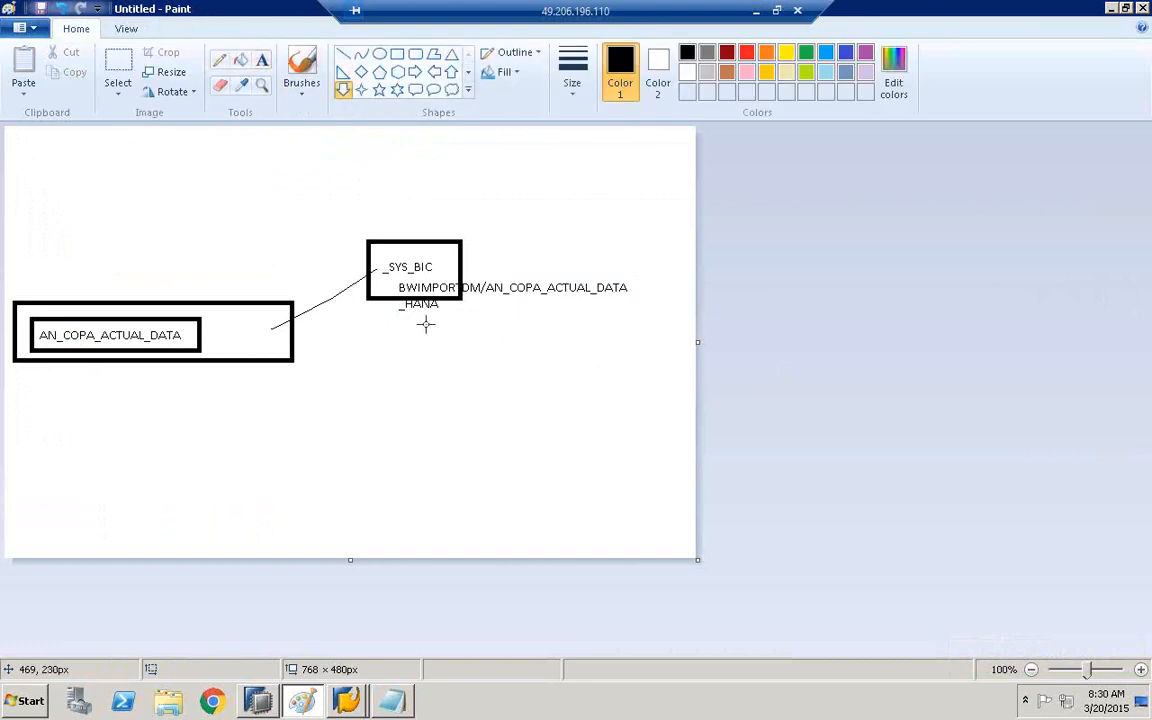
{"action": "left_click_drag", "start_coordinate": [425, 323], "coordinate": [463, 382]}
{"action": "left_click", "coordinate": [262, 60]}
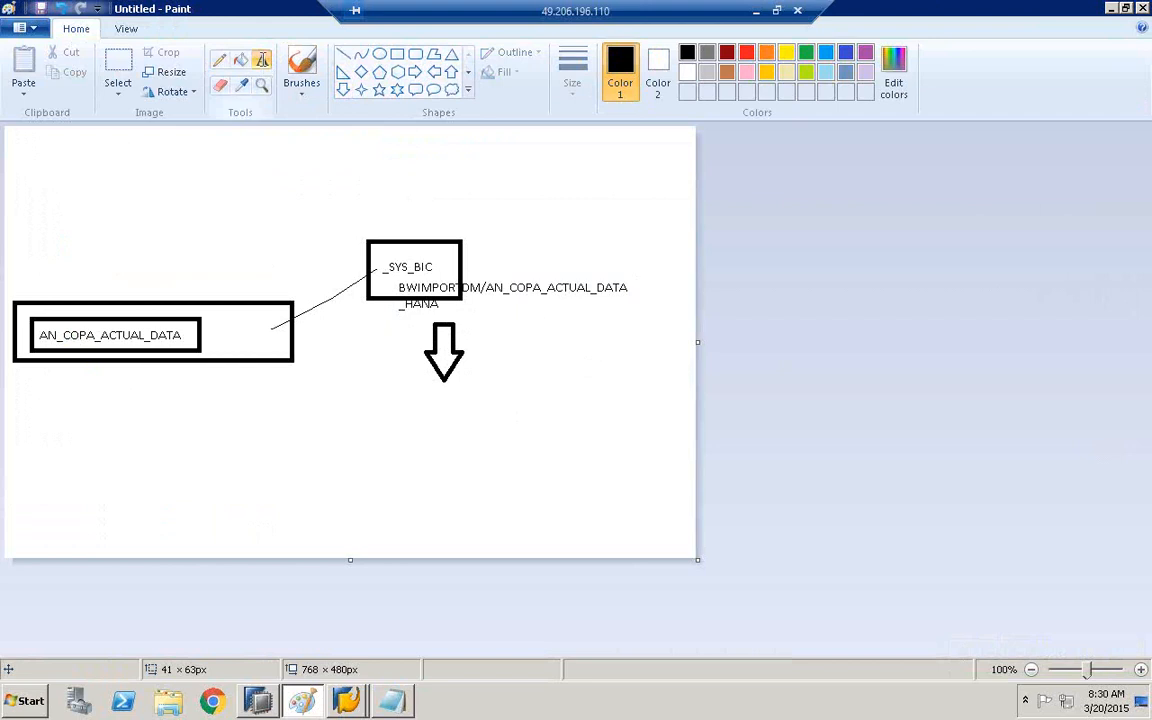
{"action": "left_click", "coordinate": [427, 408]}
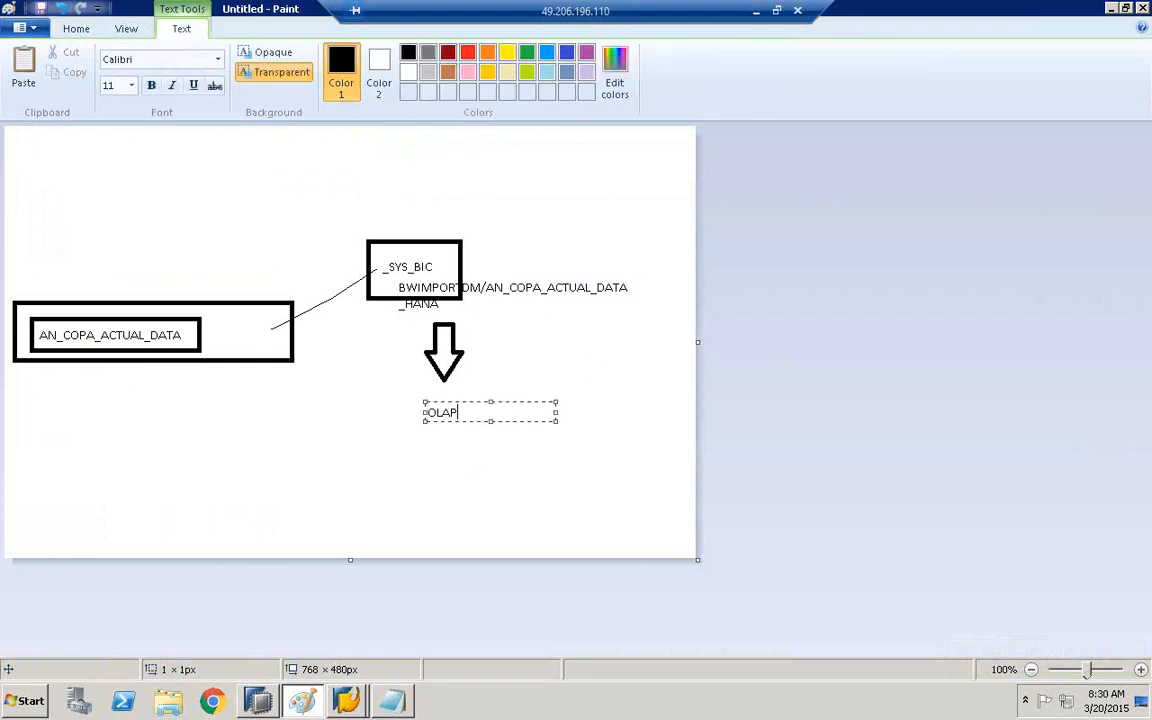
{"action": "left_click", "coordinate": [345, 414]}
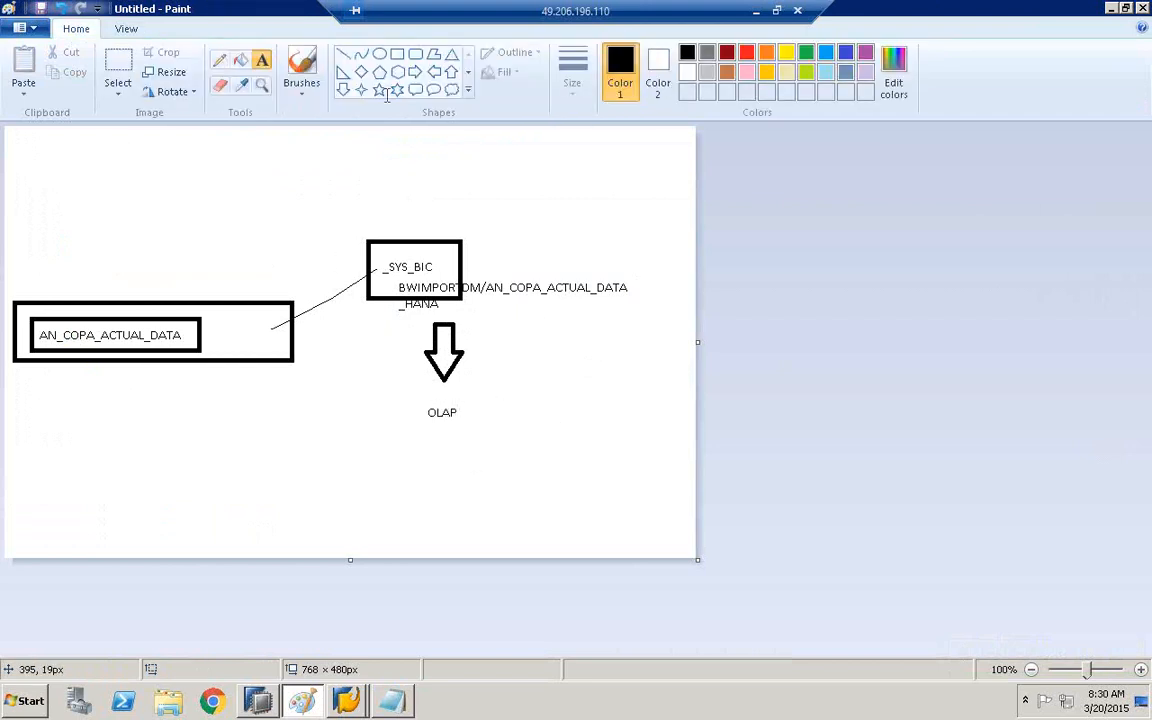
Draw one large rectangle enclosing the whole diagram, from the AN_COPA_ACTUAL_DATA box to the OLAP label.
{"action": "left_click", "coordinate": [398, 57]}
{"action": "left_click_drag", "start_coordinate": [8, 172], "coordinate": [322, 305]}
{"action": "mouse_move", "coordinate": [412, 333]}
{"action": "left_mouse_down"}
{"action": "mouse_move", "coordinate": [563, 419]}
{"action": "mouse_move", "coordinate": [642, 421]}
{"action": "left_mouse_up"}
{"action": "left_click", "coordinate": [560, 452]}
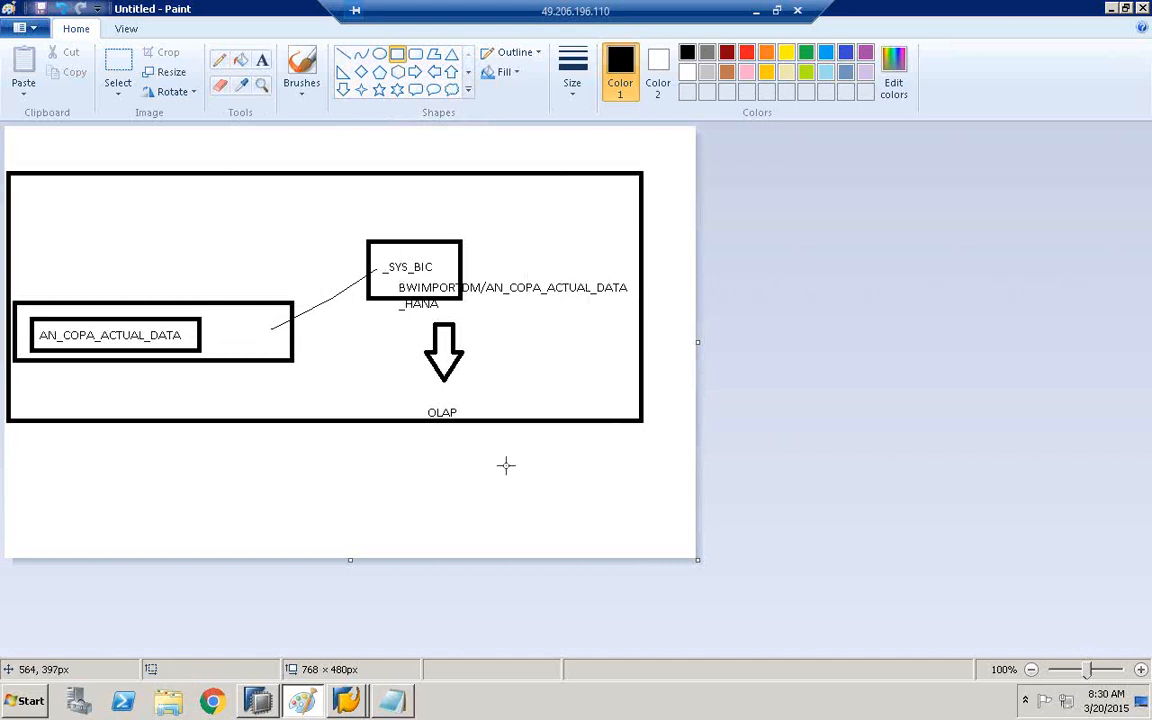
Enlarge the canvas to about 1274 × 587 px to make room beside the diagram.
{"action": "left_click", "coordinate": [118, 66]}
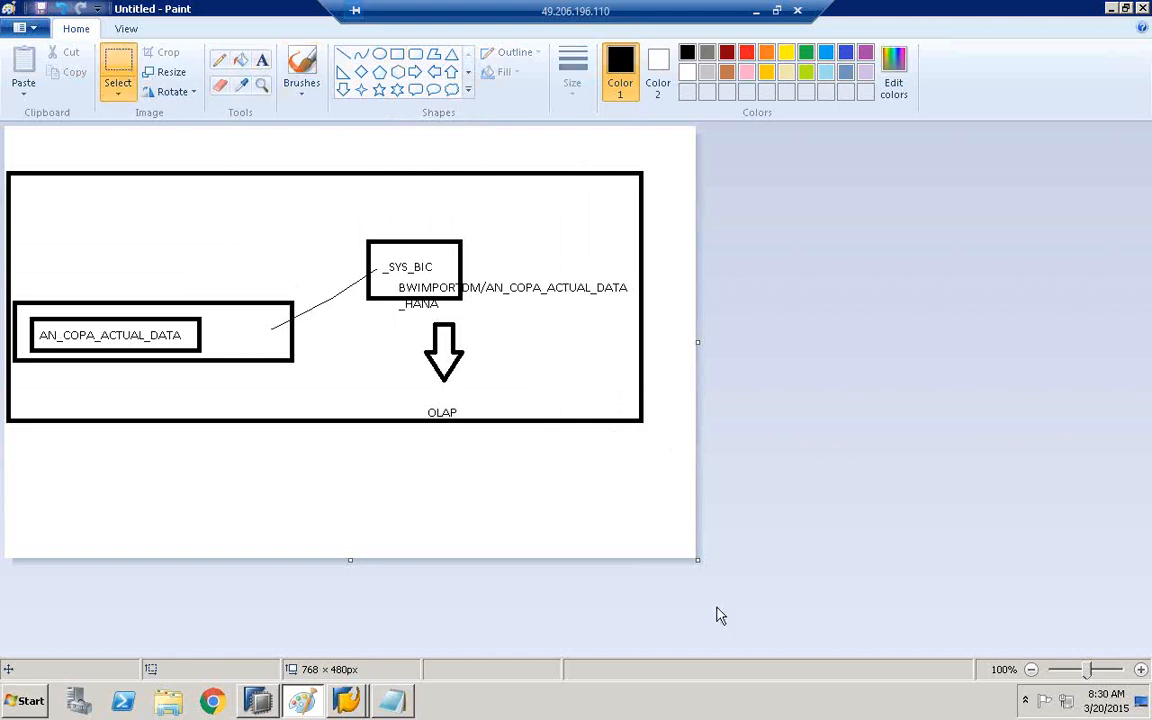
{"action": "left_click", "coordinate": [1141, 669]}
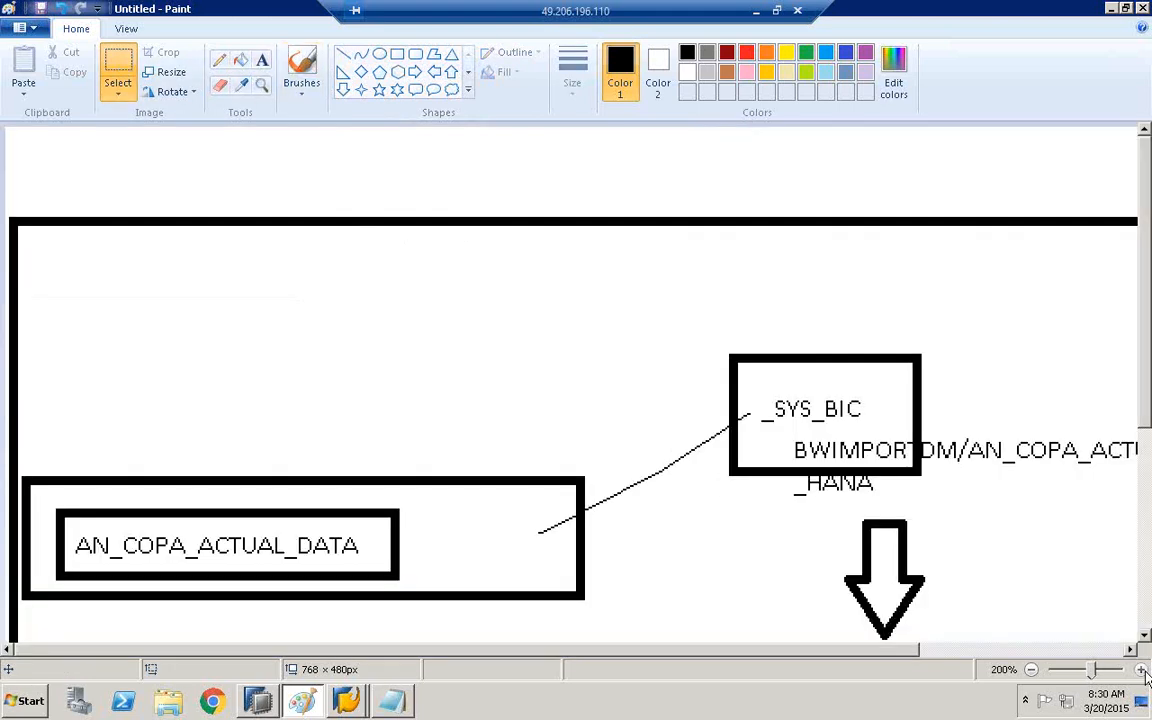
{"action": "left_click", "coordinate": [1032, 669]}
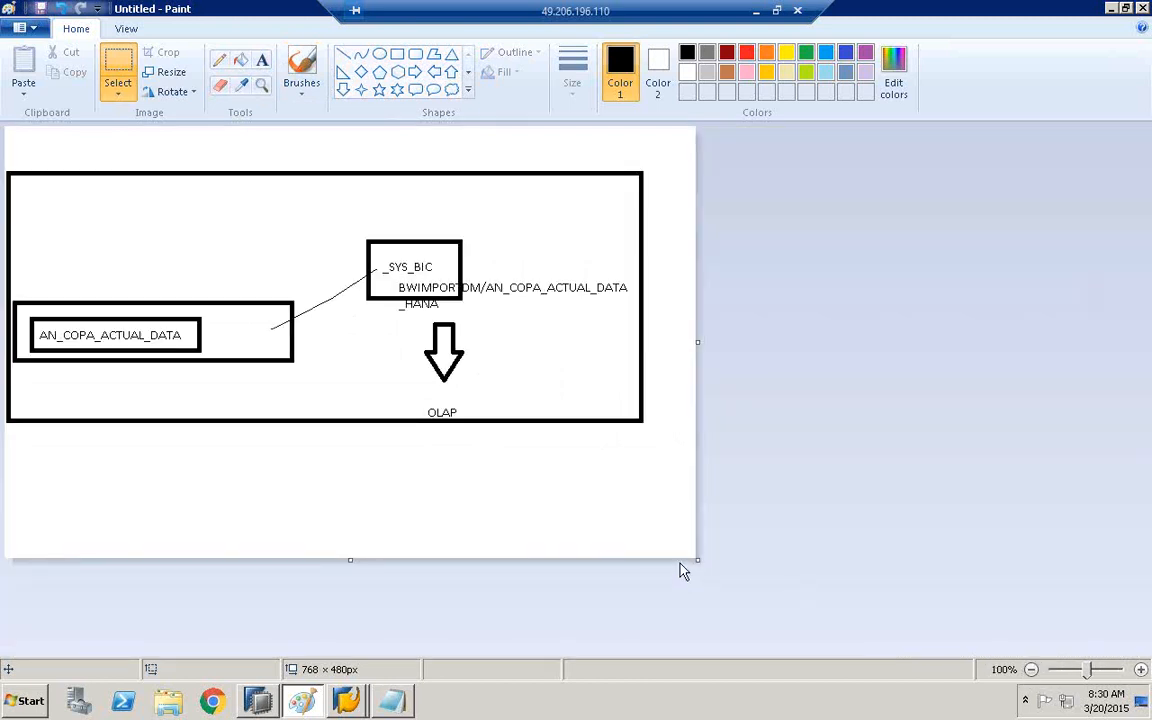
{"action": "left_click_drag", "start_coordinate": [698, 558], "coordinate": [1037, 591]}
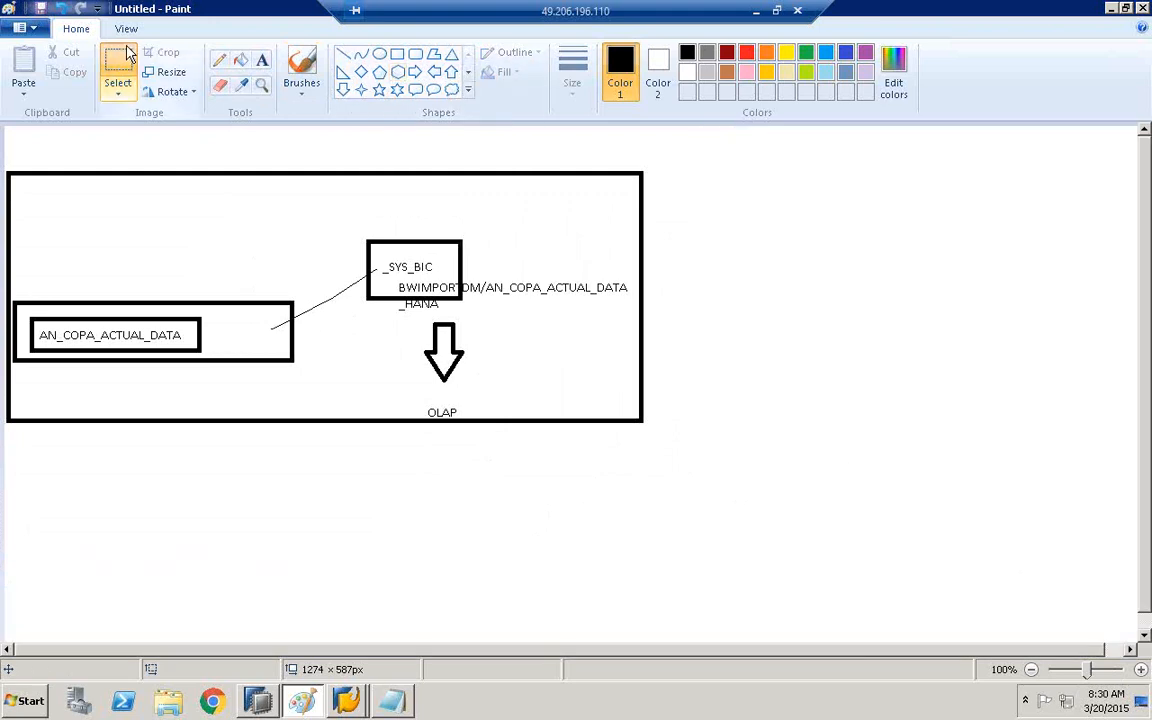
Duplicate the entire framed diagram and place the copy directly to the right of the original.
{"action": "mouse_move", "coordinate": [8, 162]}
{"action": "left_mouse_down"}
{"action": "mouse_move", "coordinate": [159, 290]}
{"action": "mouse_move", "coordinate": [243, 316]}
{"action": "mouse_move", "coordinate": [508, 465]}
{"action": "left_mouse_up"}
{"action": "left_click_drag", "start_coordinate": [624, 471], "coordinate": [647, 431]}
{"action": "key", "text": "ctrl+c"}
{"action": "key", "text": "ctrl+v"}
{"action": "left_click_drag", "start_coordinate": [306, 217], "coordinate": [983, 275]}
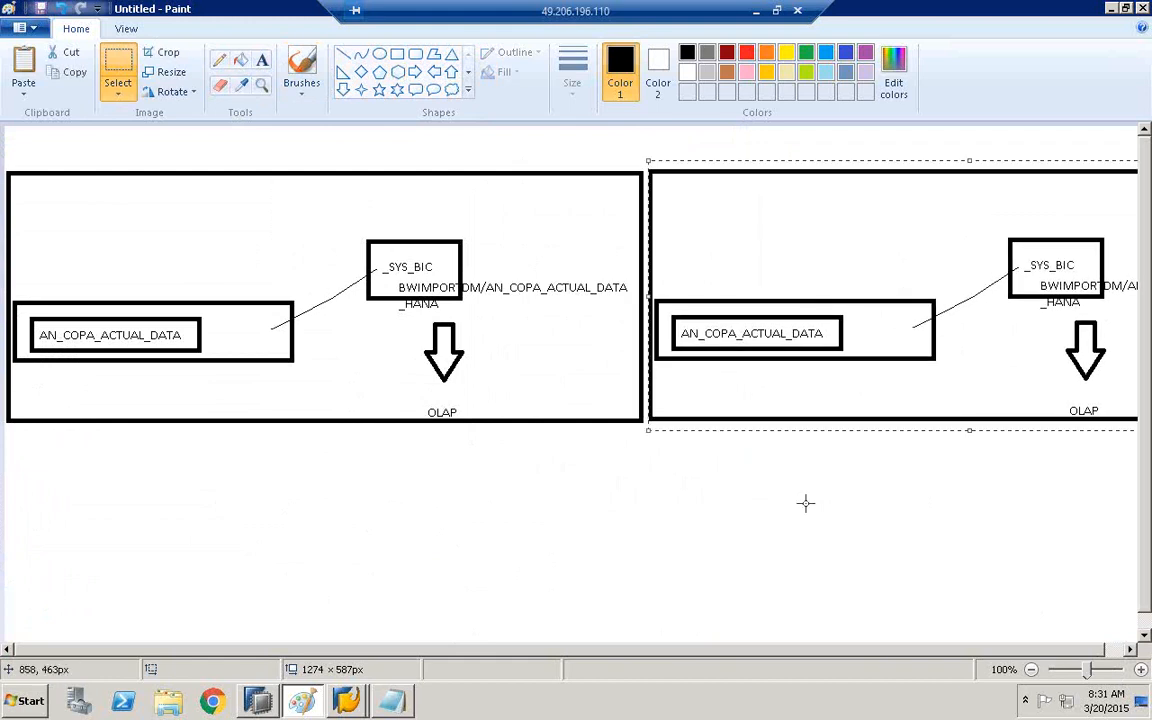
{"action": "left_click_drag", "start_coordinate": [757, 656], "coordinate": [771, 625]}
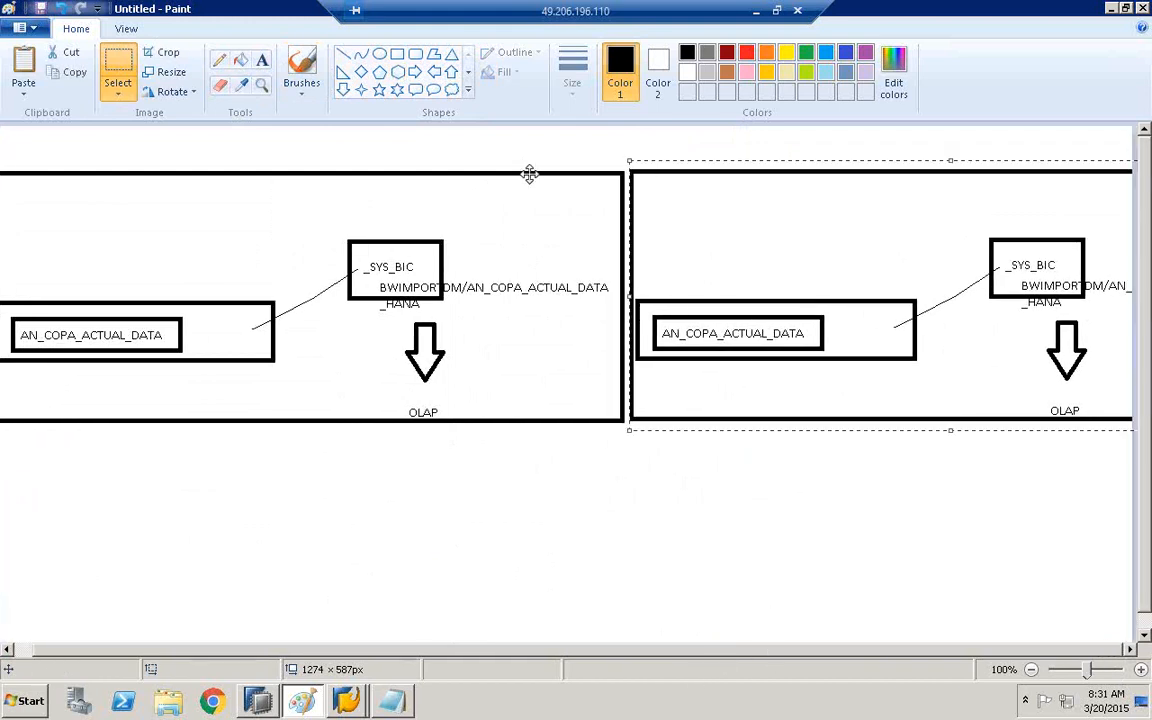
Replace ACTUAL with PLAN in the copied diagram's view name and draw a curved freehand arrow to it from AN_COPA_ACTUAL_DATA.
{"action": "left_click", "coordinate": [220, 87]}
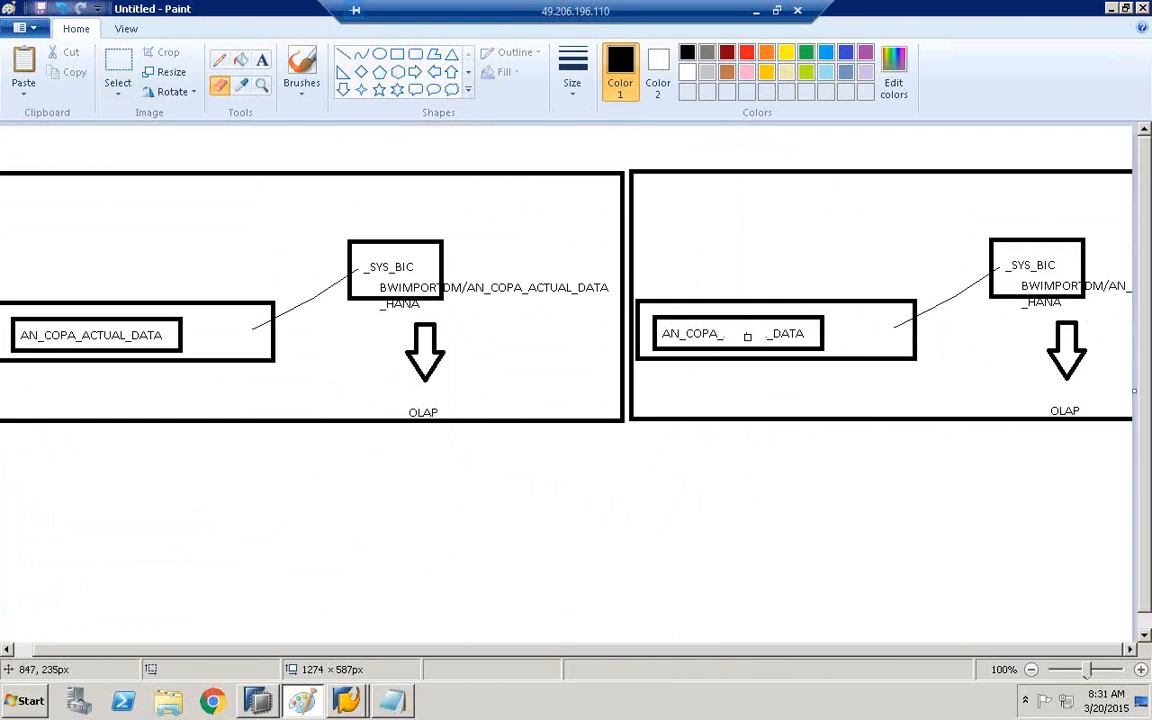
{"action": "left_click", "coordinate": [262, 60]}
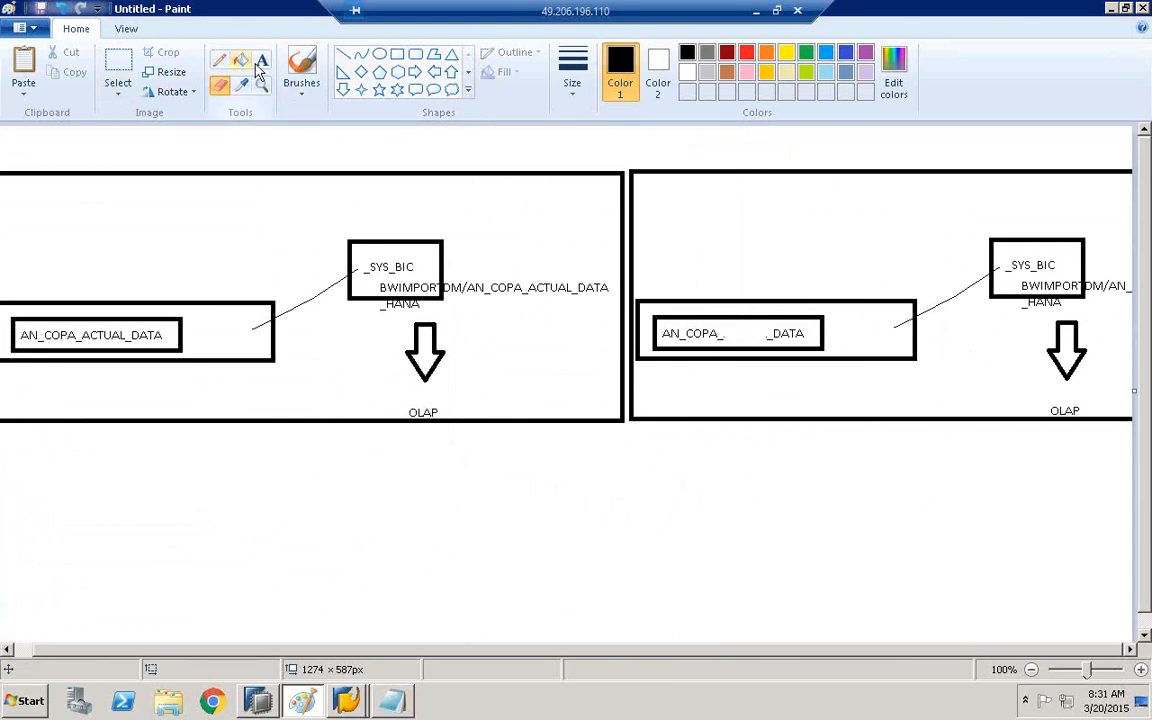
{"action": "left_click", "coordinate": [727, 336]}
{"action": "type", "text": "PLA"}
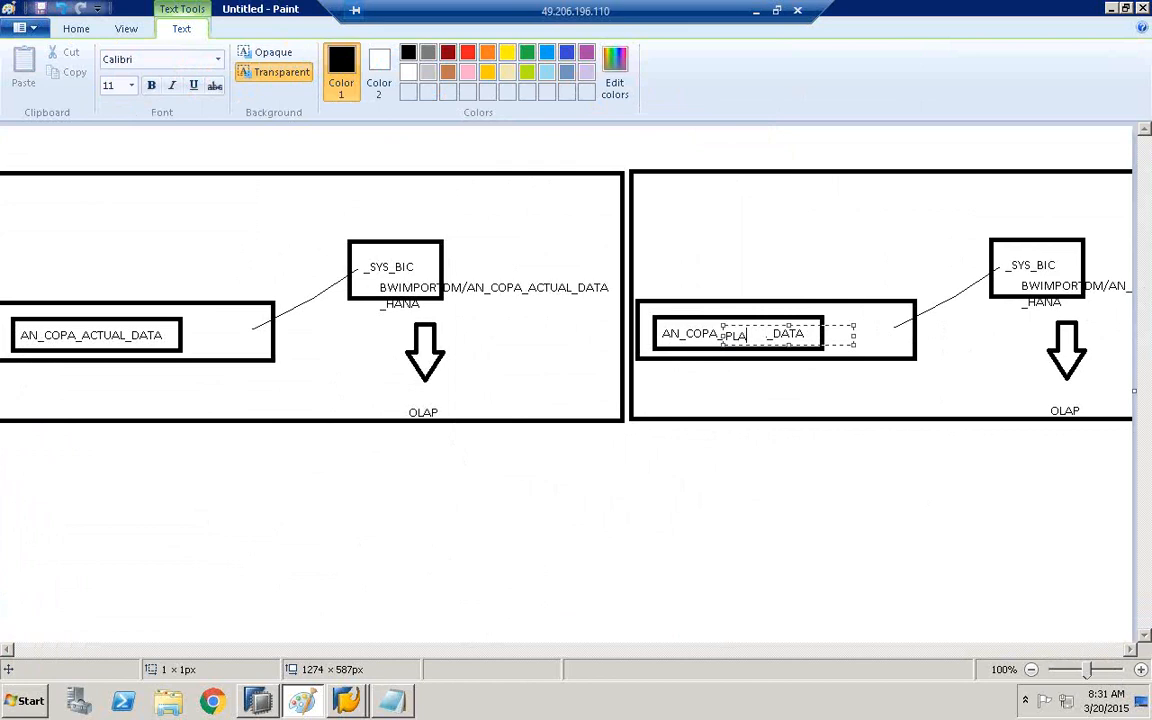
{"action": "left_click", "coordinate": [697, 397]}
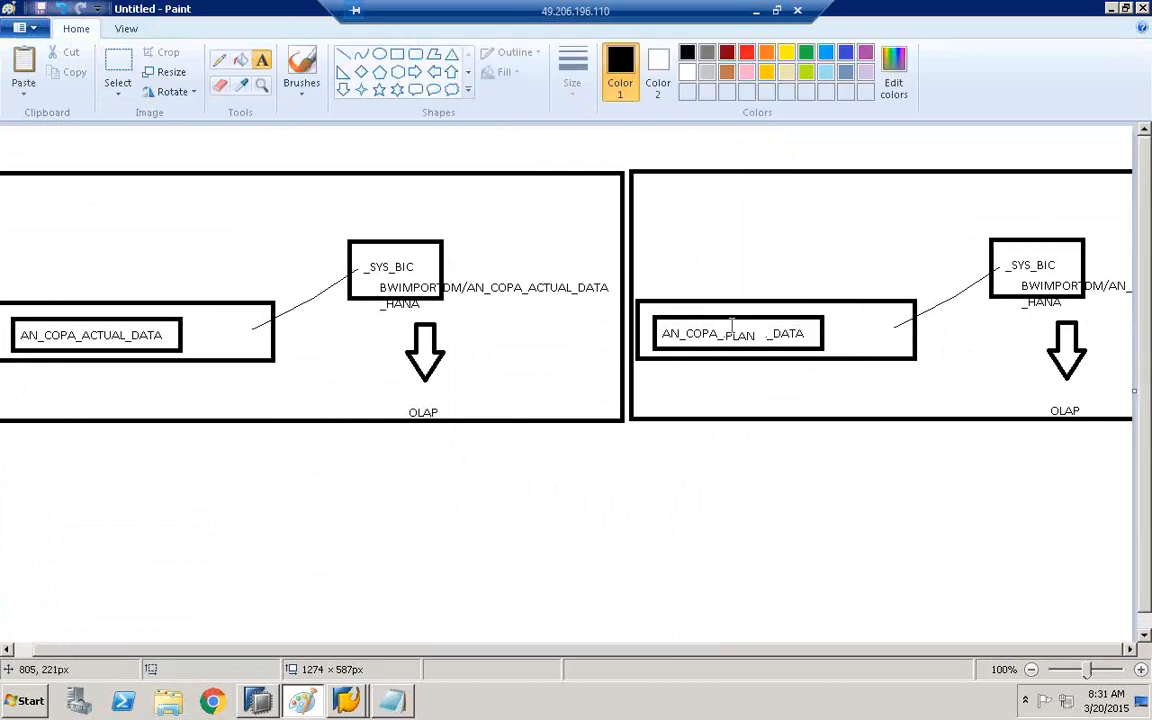
{"action": "left_click", "coordinate": [219, 60]}
{"action": "mouse_move", "coordinate": [85, 326]}
{"action": "left_mouse_down"}
{"action": "mouse_move", "coordinate": [442, 147]}
{"action": "mouse_move", "coordinate": [748, 239]}
{"action": "mouse_move", "coordinate": [740, 257]}
{"action": "mouse_move", "coordinate": [768, 278]}
{"action": "mouse_move", "coordinate": [770, 262]}
{"action": "left_mouse_up"}
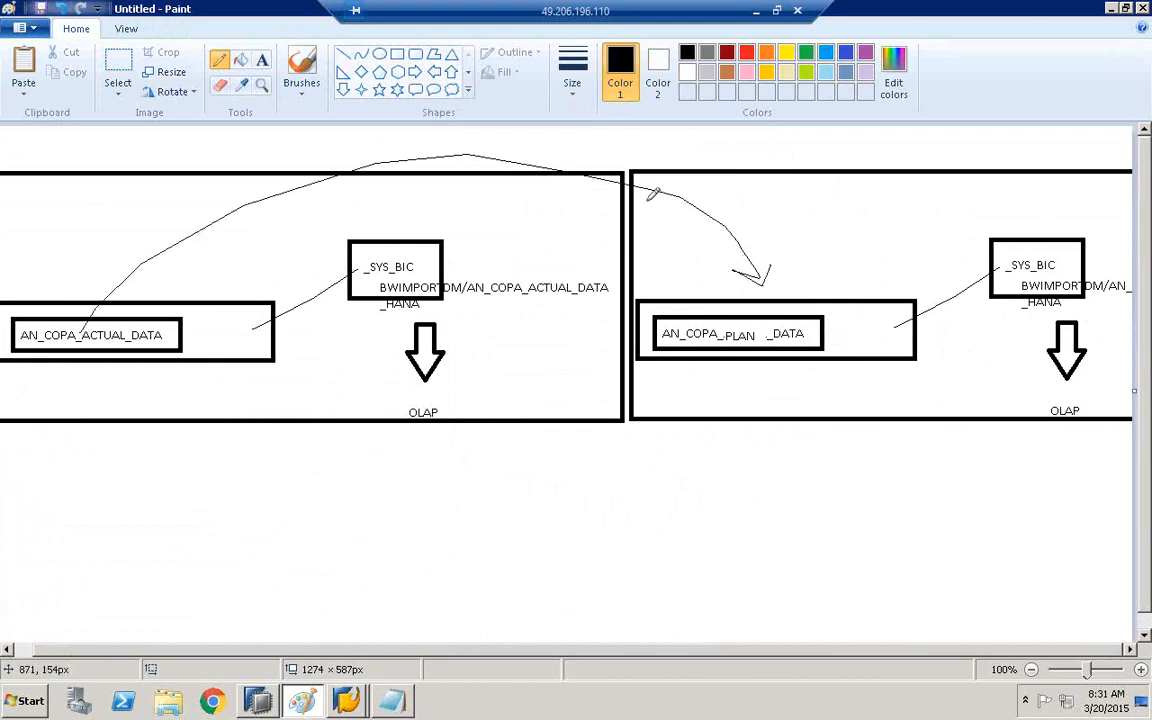
Add the text CE1 beside AN_COPA_ACTUAL_DATA and CE2 beside AN_COPA_PLAN_DATA.
{"action": "left_click", "coordinate": [262, 60]}
{"action": "left_click", "coordinate": [195, 334]}
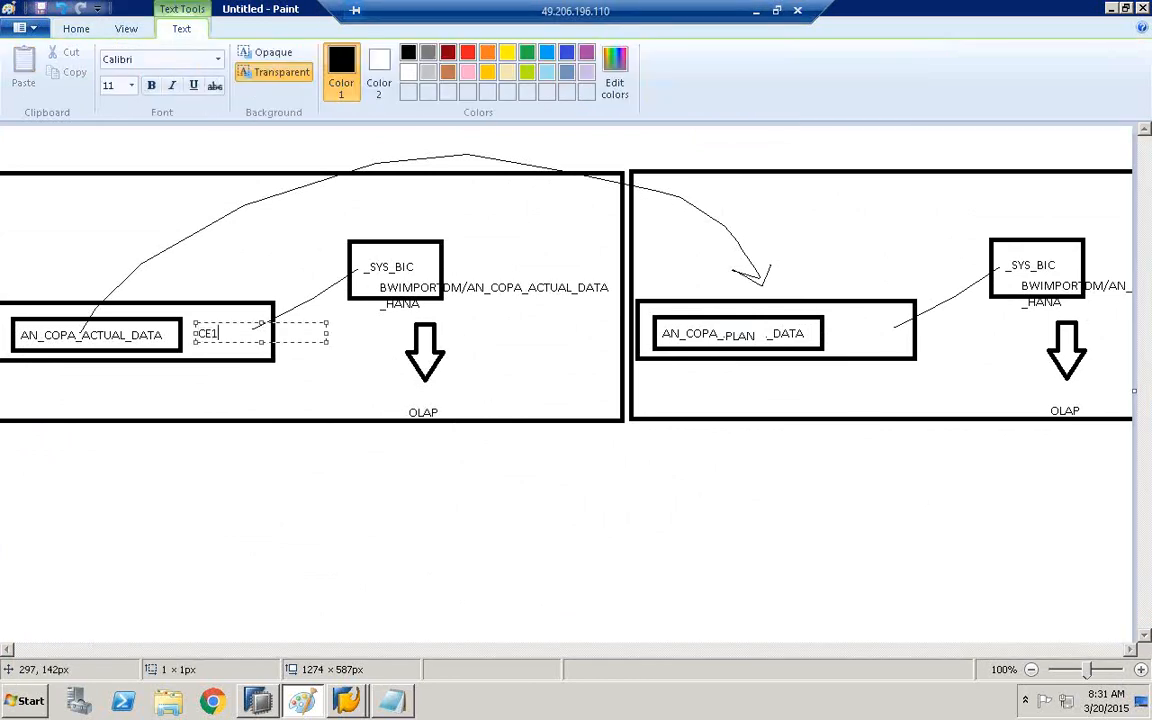
{"action": "left_click", "coordinate": [260, 251]}
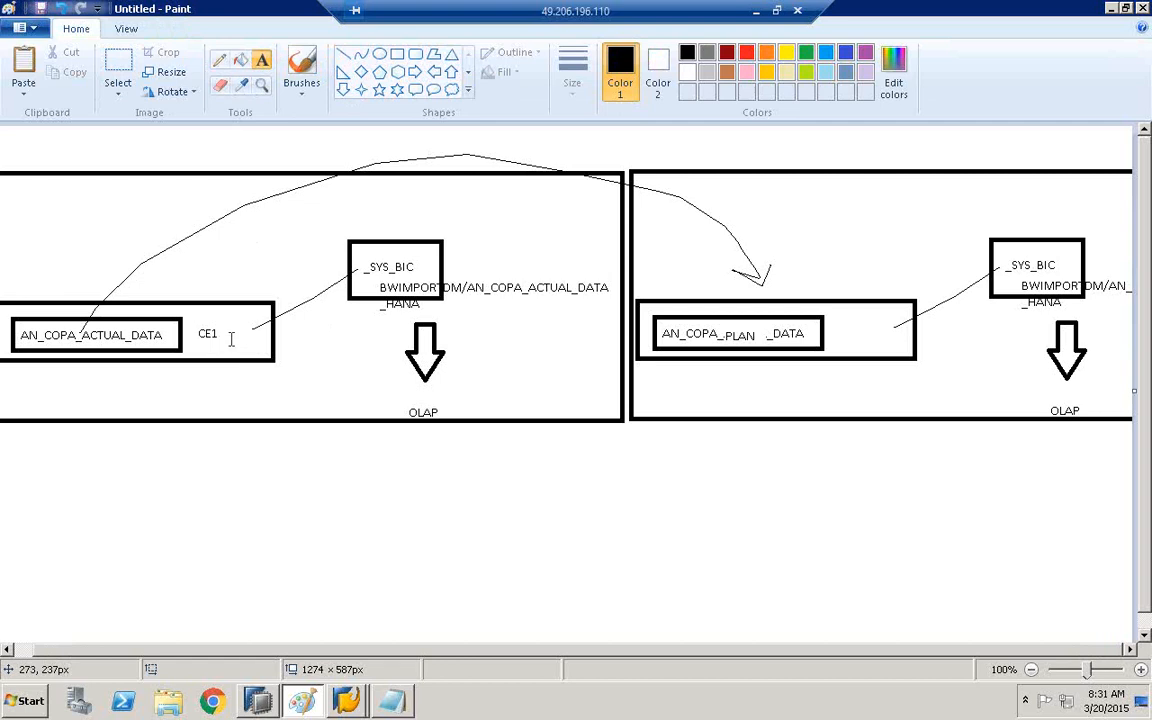
{"action": "left_click", "coordinate": [843, 326]}
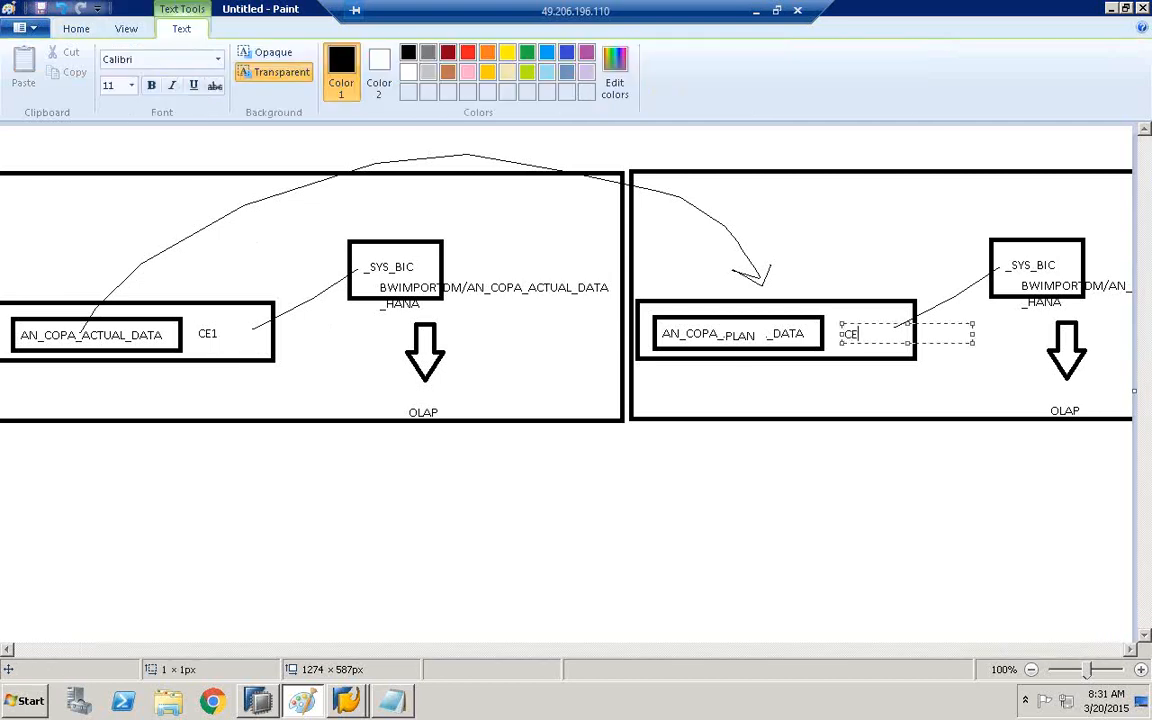
{"action": "left_click", "coordinate": [865, 280]}
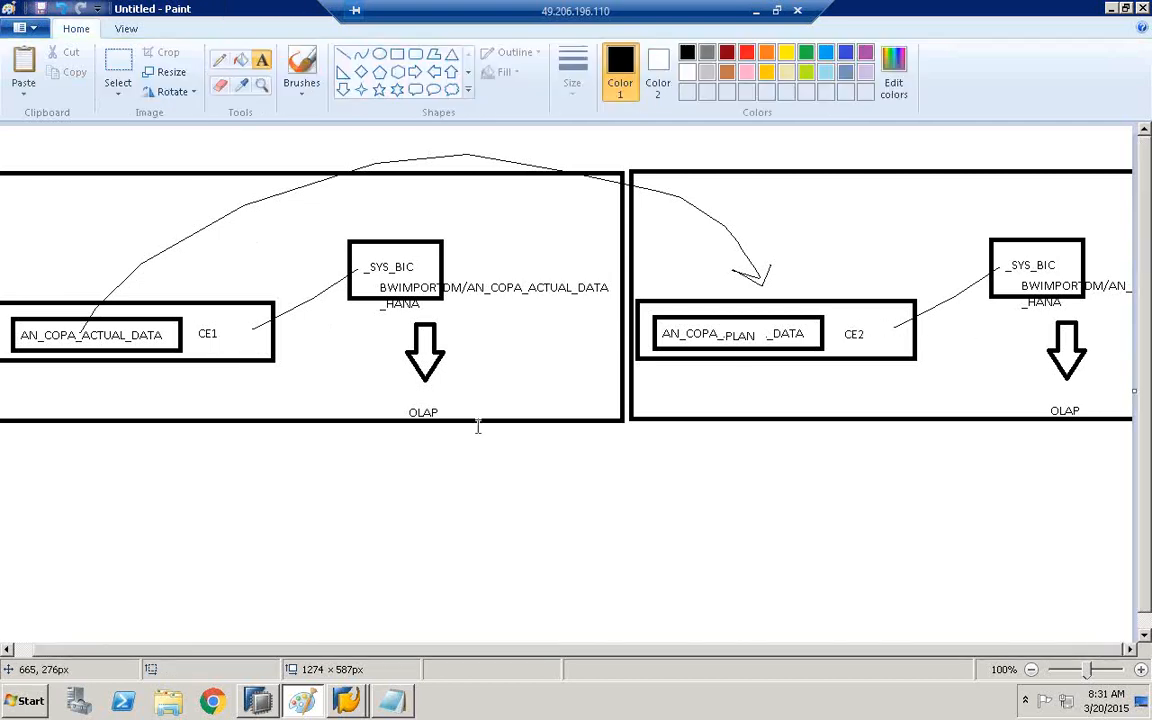
Add a two-line text reading "VV010 - GR" and "VV070 - SD" beside the original diagram's down arrow.
{"action": "left_click", "coordinate": [494, 328]}
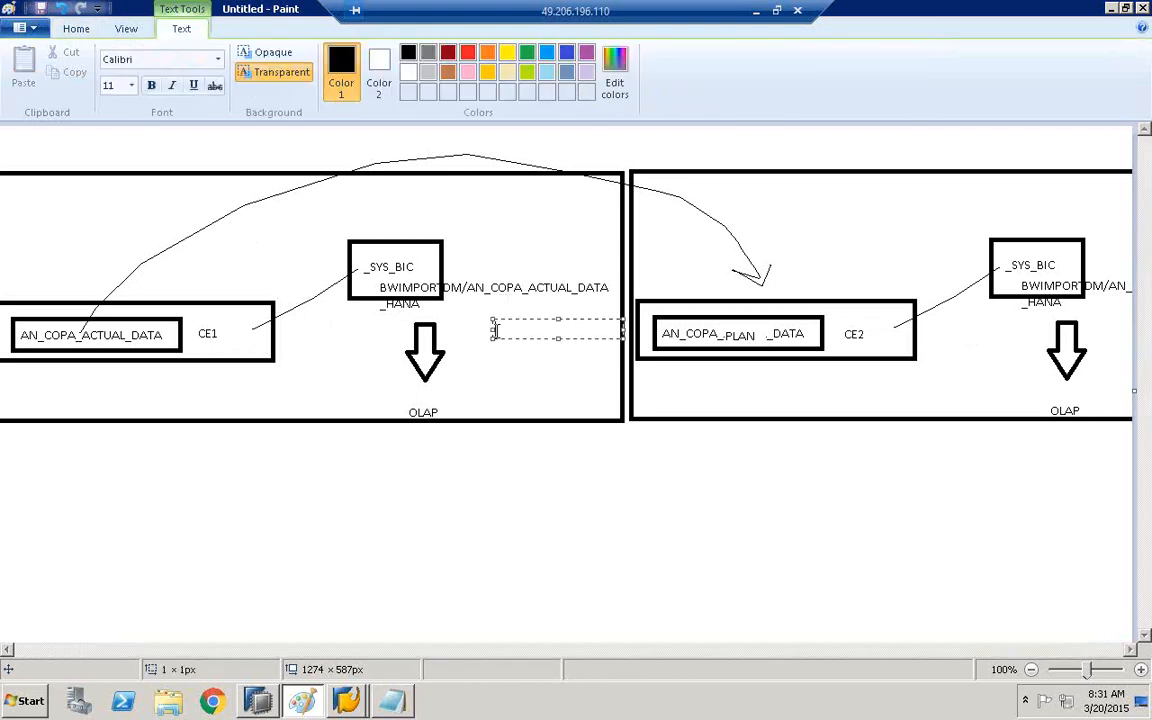
{"action": "type", "text": "VV010"}
{"action": "key", "text": "Return"}
{"action": "left_click", "coordinate": [699, 247]}
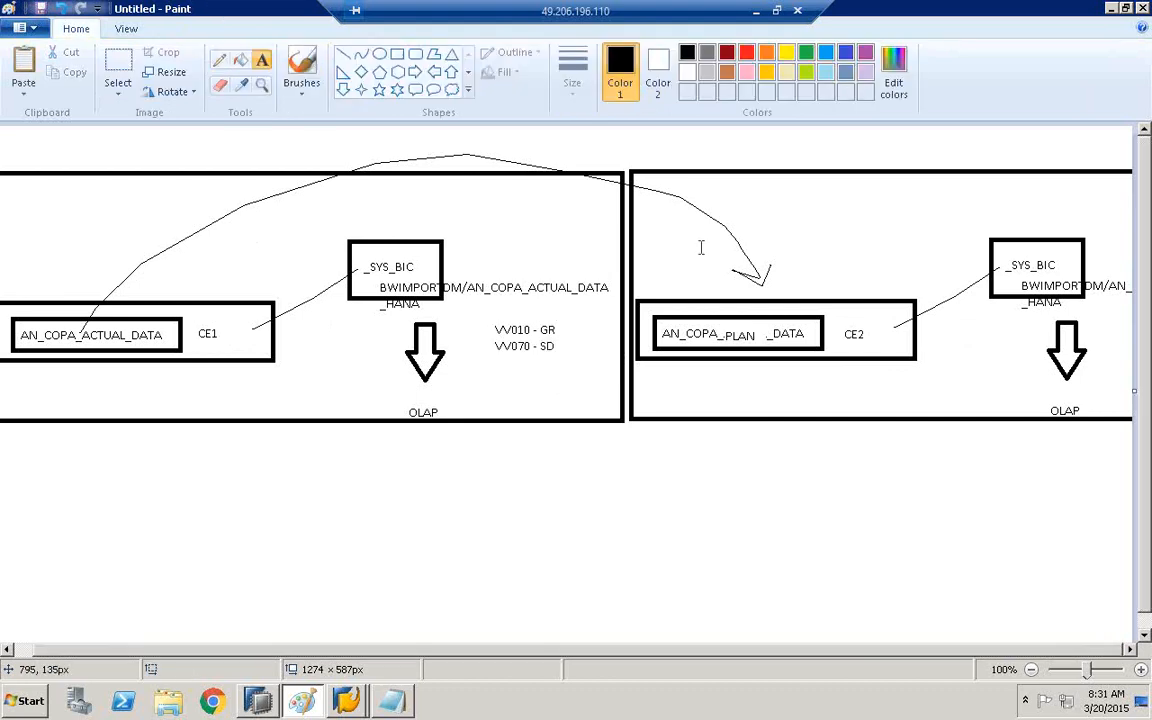
Circle the VV010/VV070 text and link it to CE1 with a freehand line, then circle CE2 and draw a line out from it.
{"action": "left_click", "coordinate": [219, 60]}
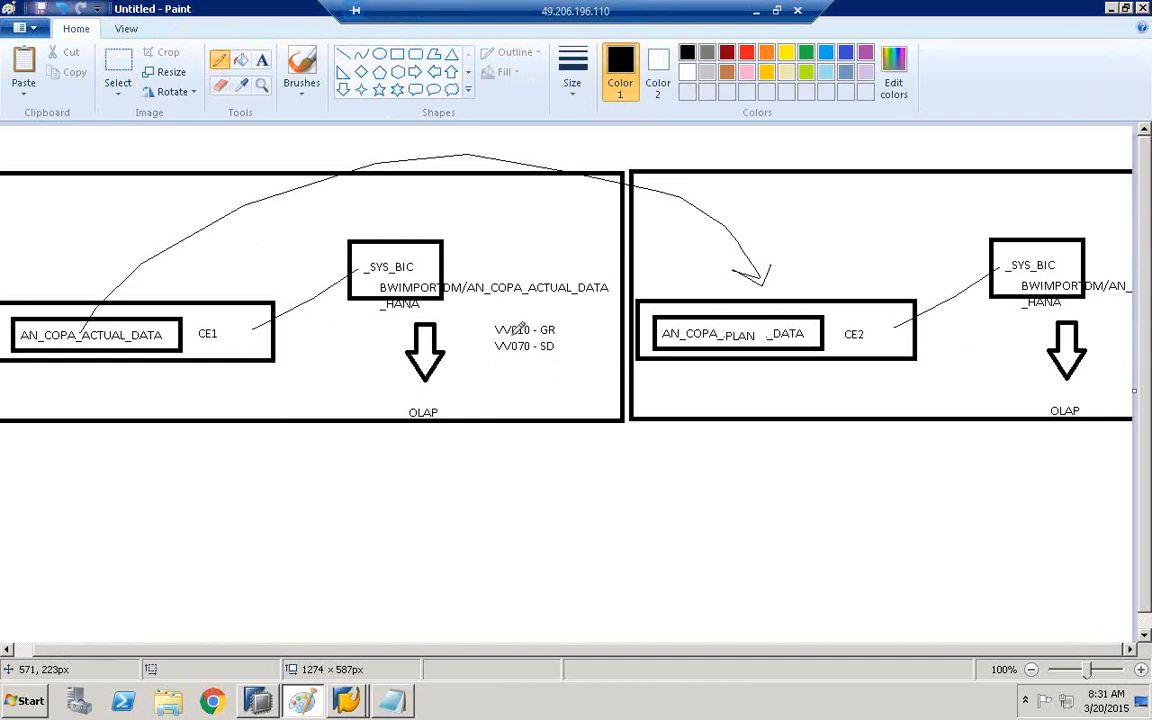
{"action": "left_click_drag", "start_coordinate": [540, 284], "coordinate": [252, 326]}
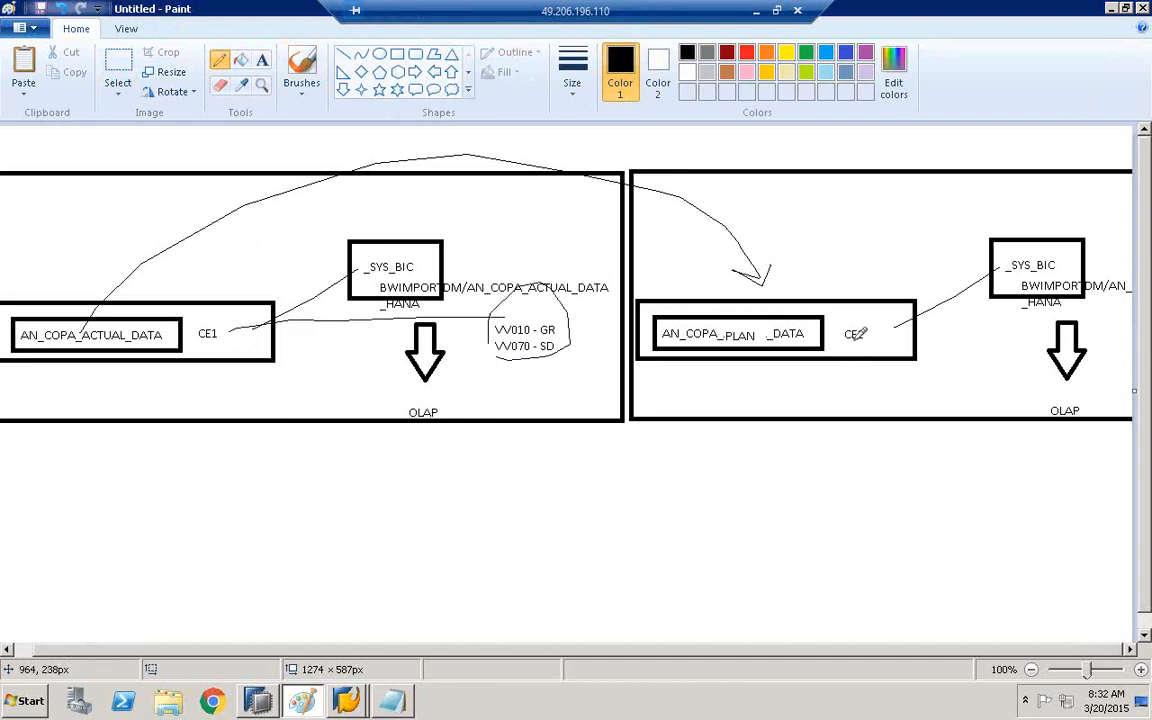
{"action": "left_click_drag", "start_coordinate": [858, 326], "coordinate": [950, 350]}
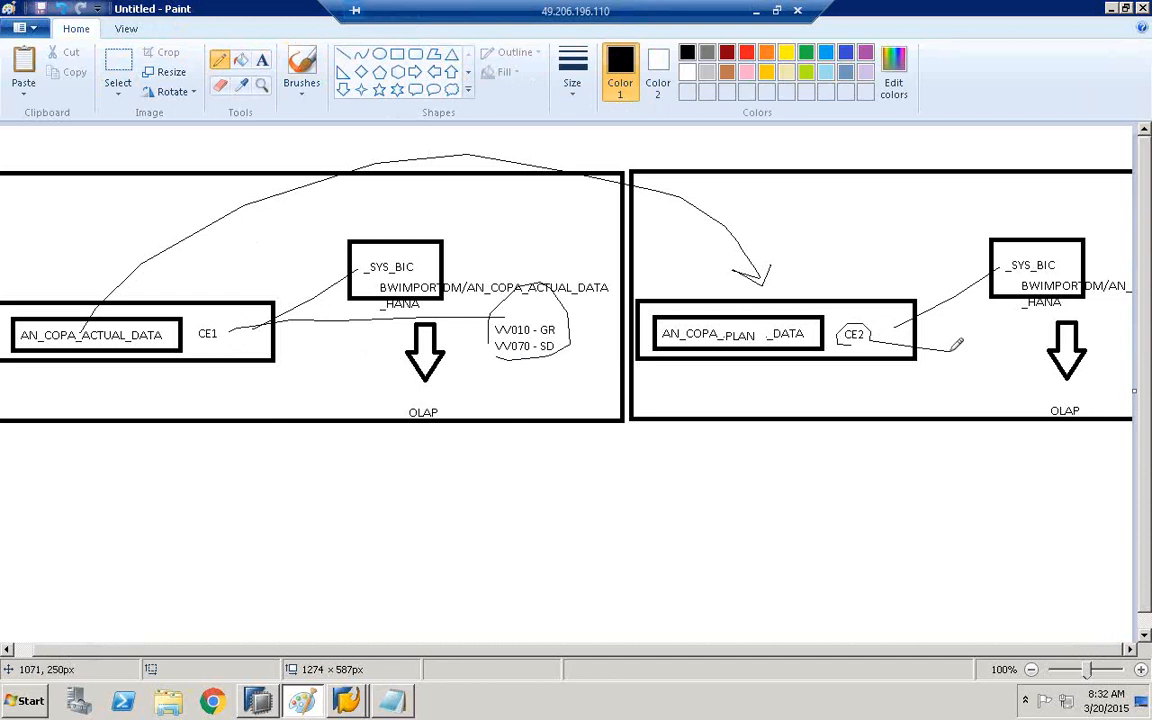
Add a three-line text reading "PLAN", "VV010001" and "VV070001" at the end of the line from CE2.
{"action": "left_click", "coordinate": [262, 60]}
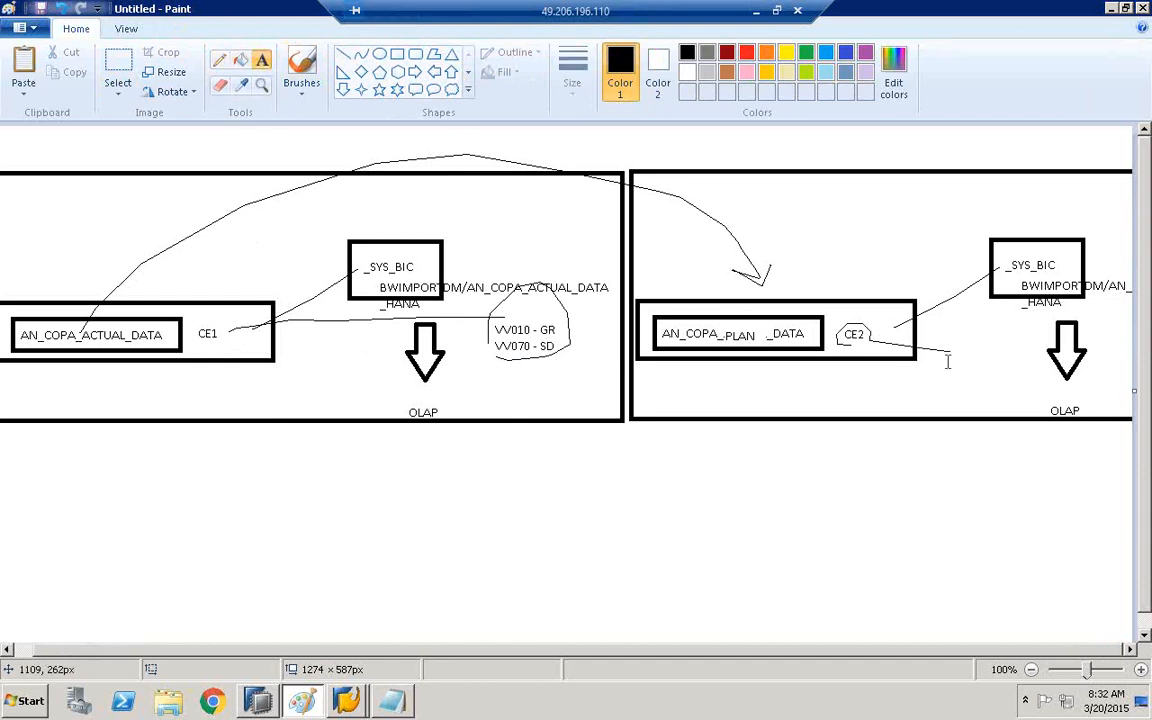
{"action": "left_click", "coordinate": [961, 334]}
{"action": "type", "text": "PLAN"}
{"action": "key", "text": "Return"}
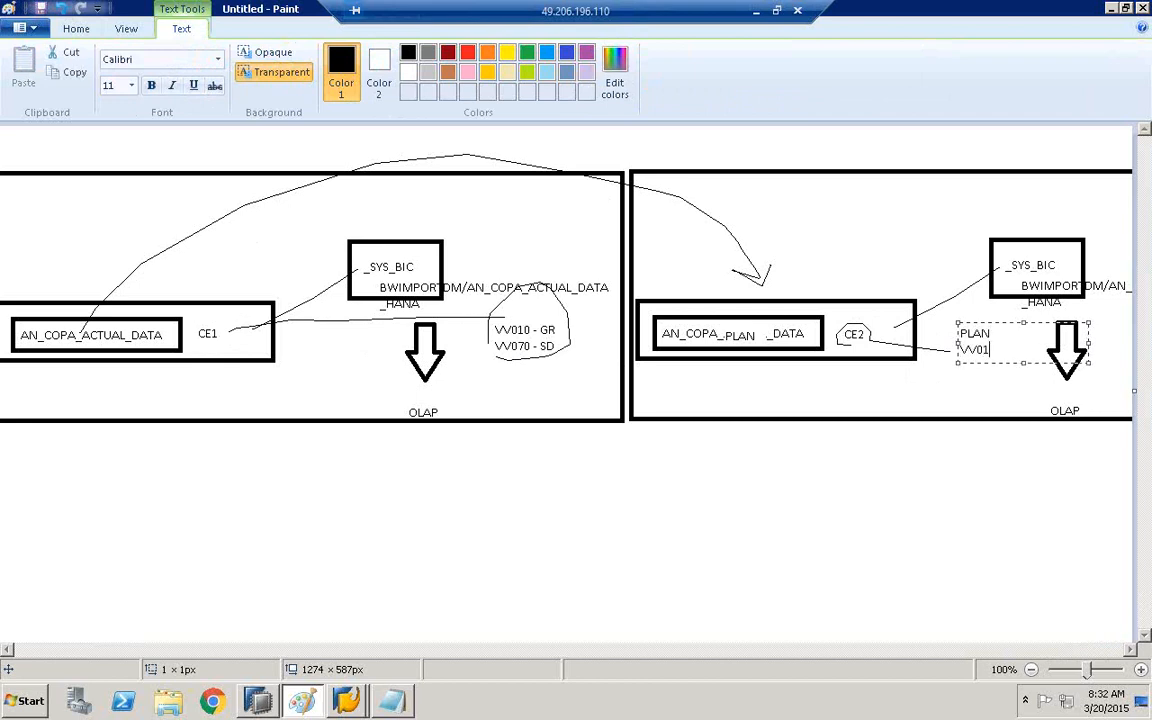
{"action": "type", "text": "VV010001"}
{"action": "key", "text": "Return"}
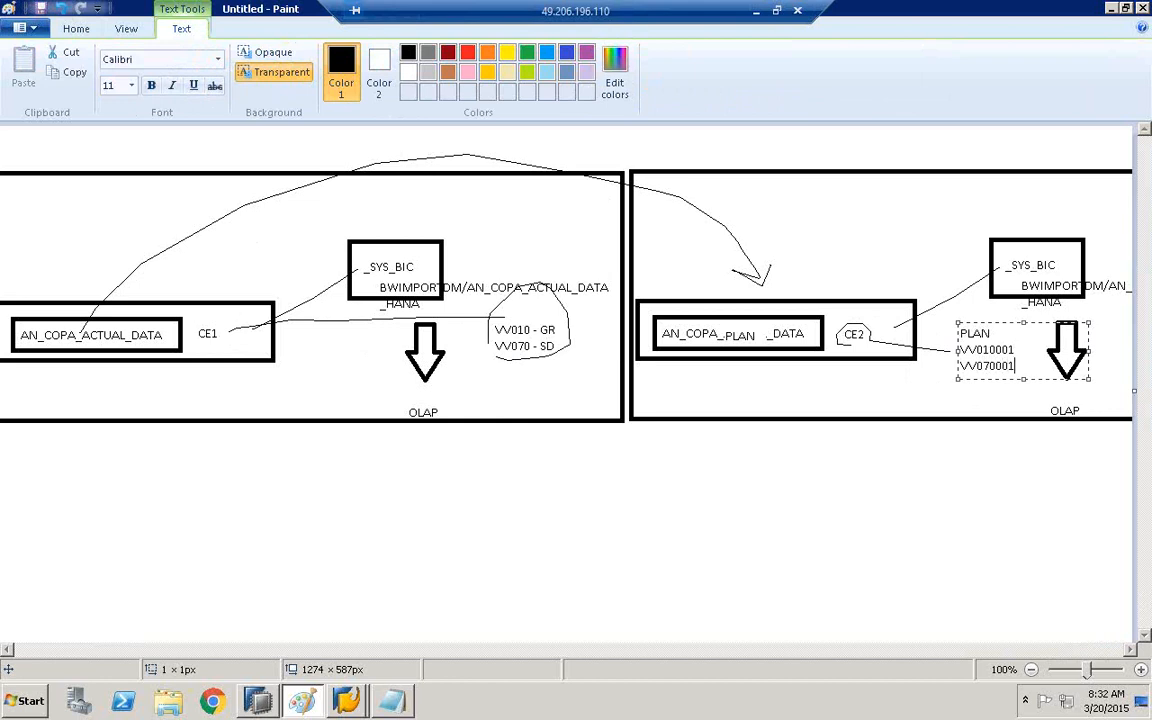
{"action": "left_click", "coordinate": [850, 370]}
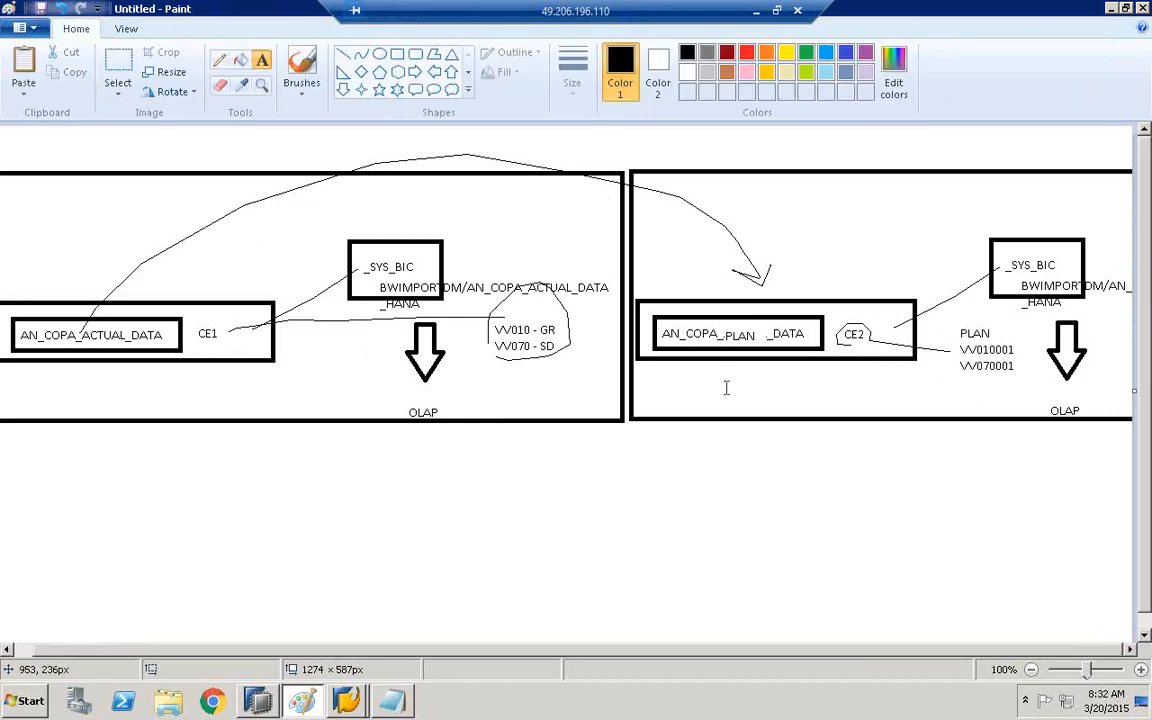
Switch to SAP HANA Studio, collapse Catalog and locate the BWIMPORTDM package's analytic views under Content.
{"action": "left_click", "coordinate": [262, 702]}
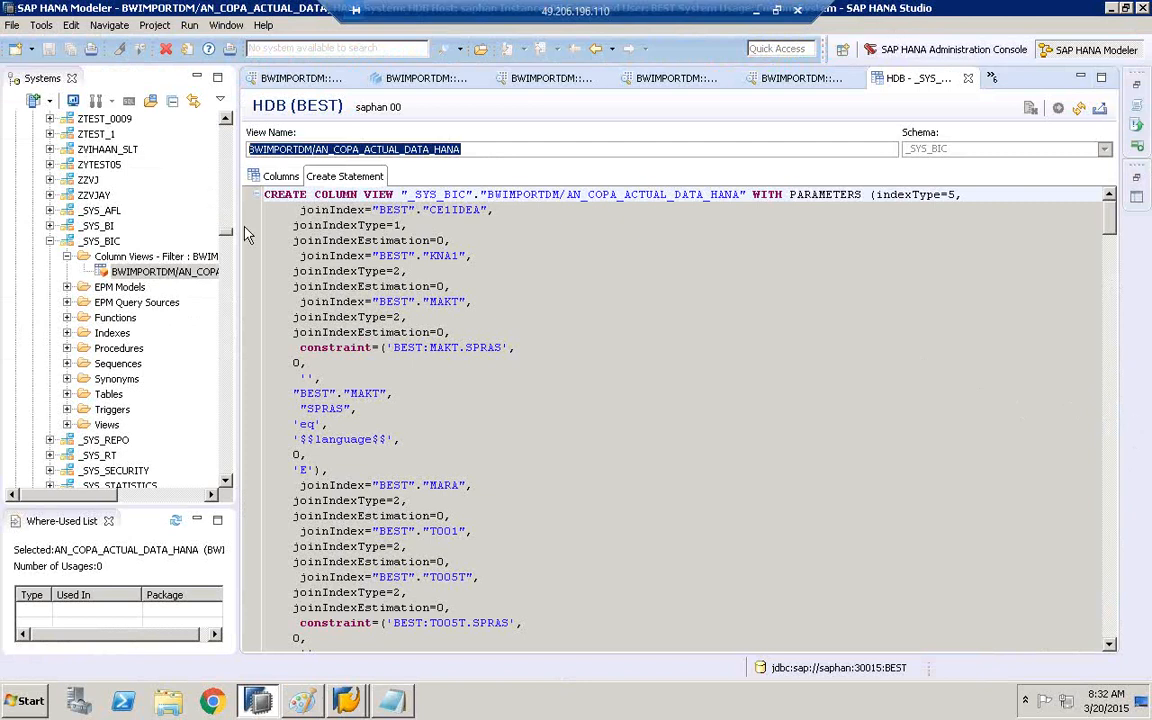
{"action": "left_click_drag", "start_coordinate": [228, 235], "coordinate": [227, 120]}
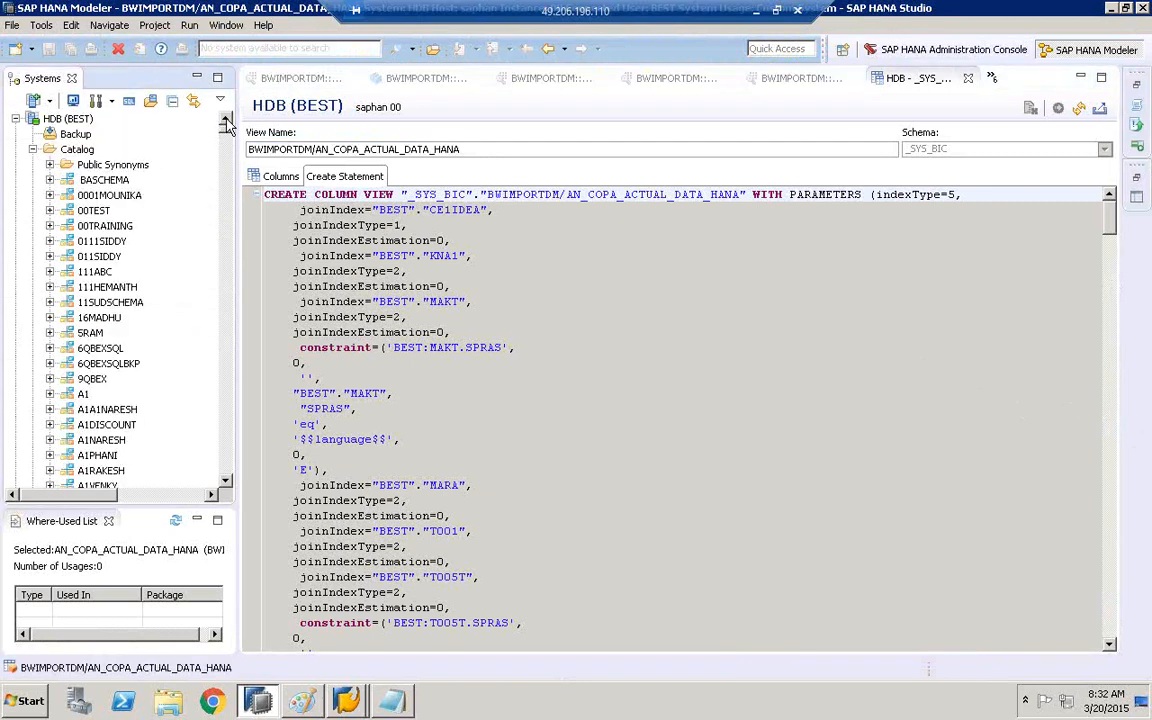
{"action": "left_click", "coordinate": [33, 149]}
{"action": "left_click", "coordinate": [77, 164]}
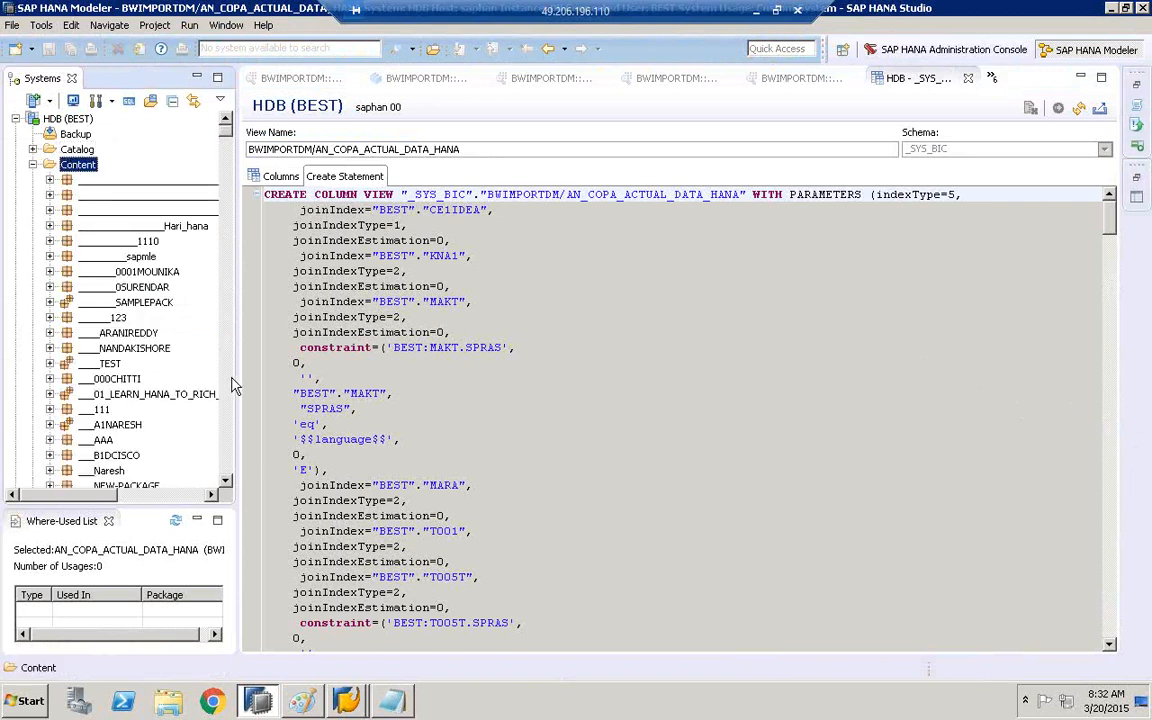
{"action": "left_click_drag", "start_coordinate": [237, 375], "coordinate": [342, 419]}
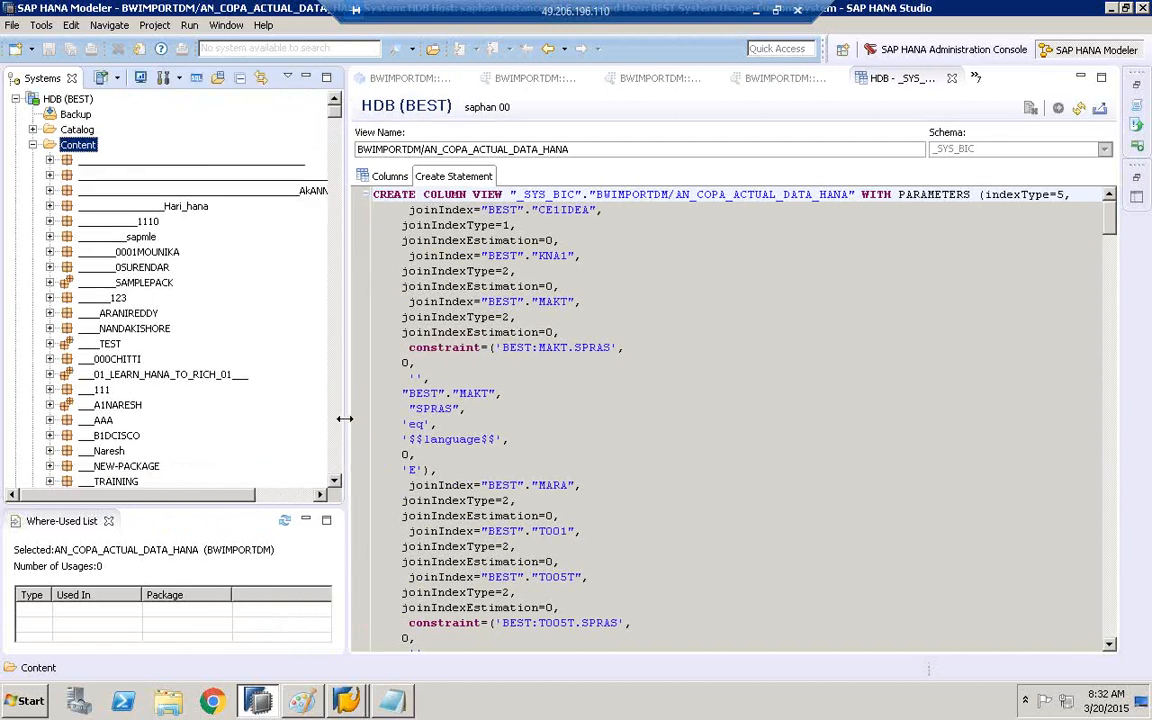
{"action": "scroll", "coordinate": [337, 466], "scroll_direction": "down", "scroll_amount": 20}
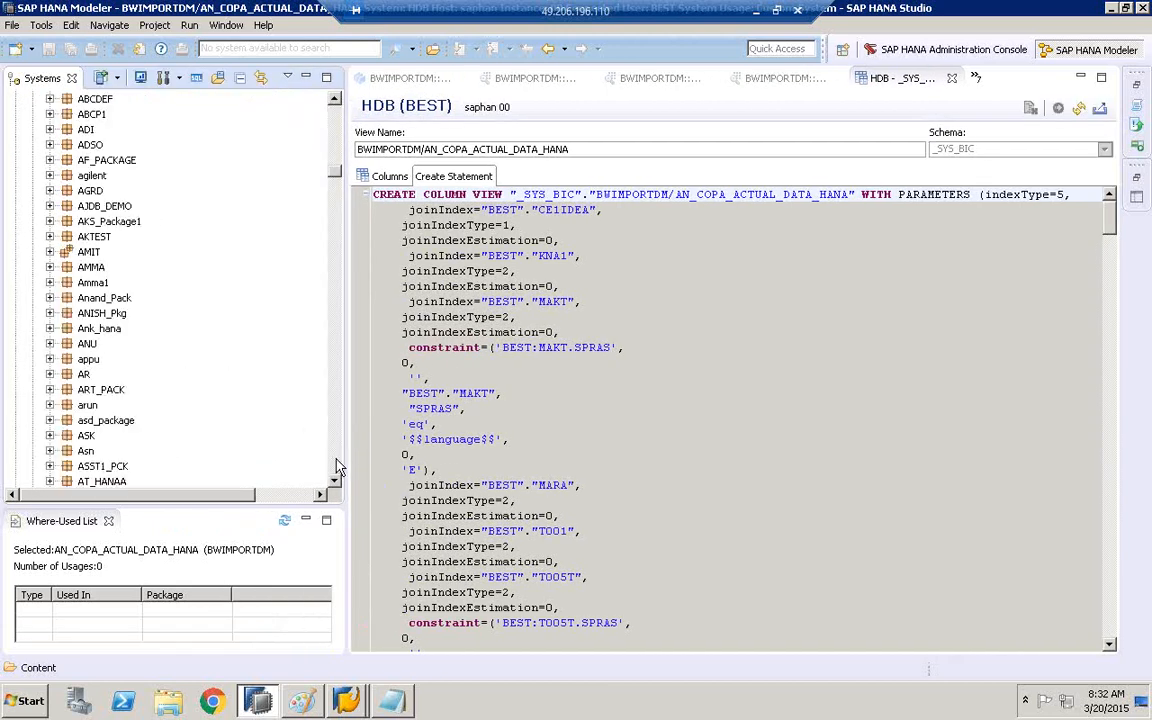
{"action": "scroll", "coordinate": [337, 466], "scroll_direction": "down", "scroll_amount": 12}
{"action": "scroll", "coordinate": [340, 110], "scroll_direction": "up", "scroll_amount": 8}
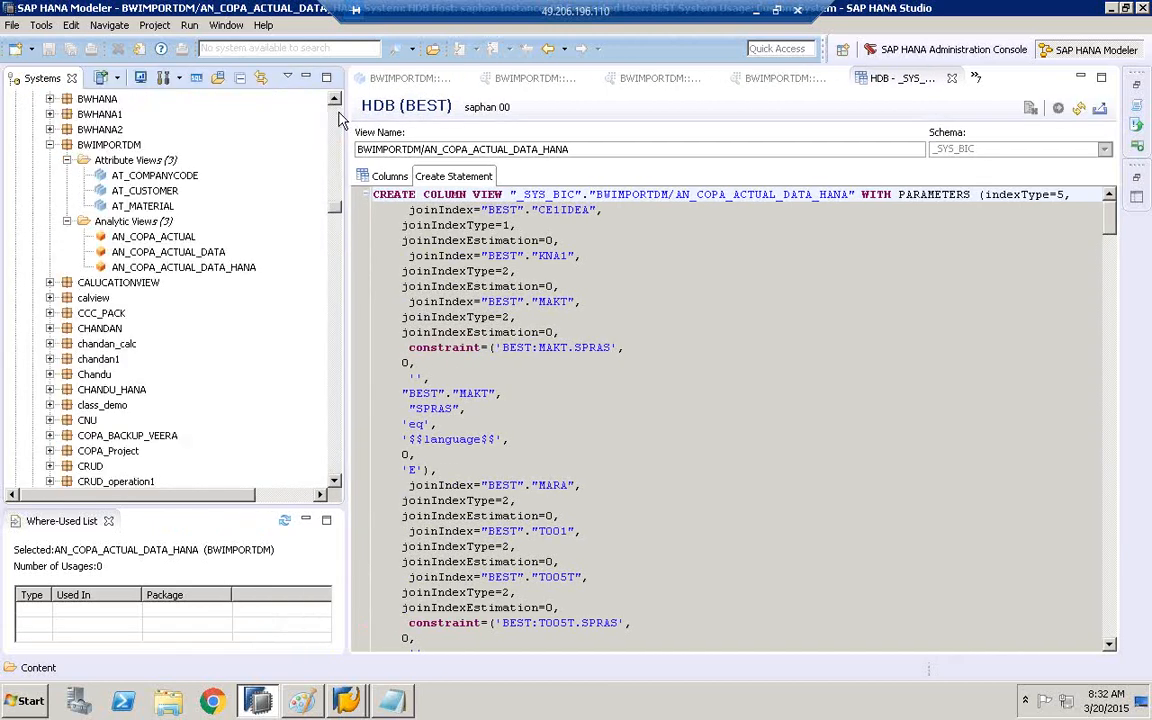
Copy the AN_COPA_ACTUAL_DATA_HANA analytic view and paste it into BWIMPORTDM's Analytic Views folder.
{"action": "left_click", "coordinate": [152, 267]}
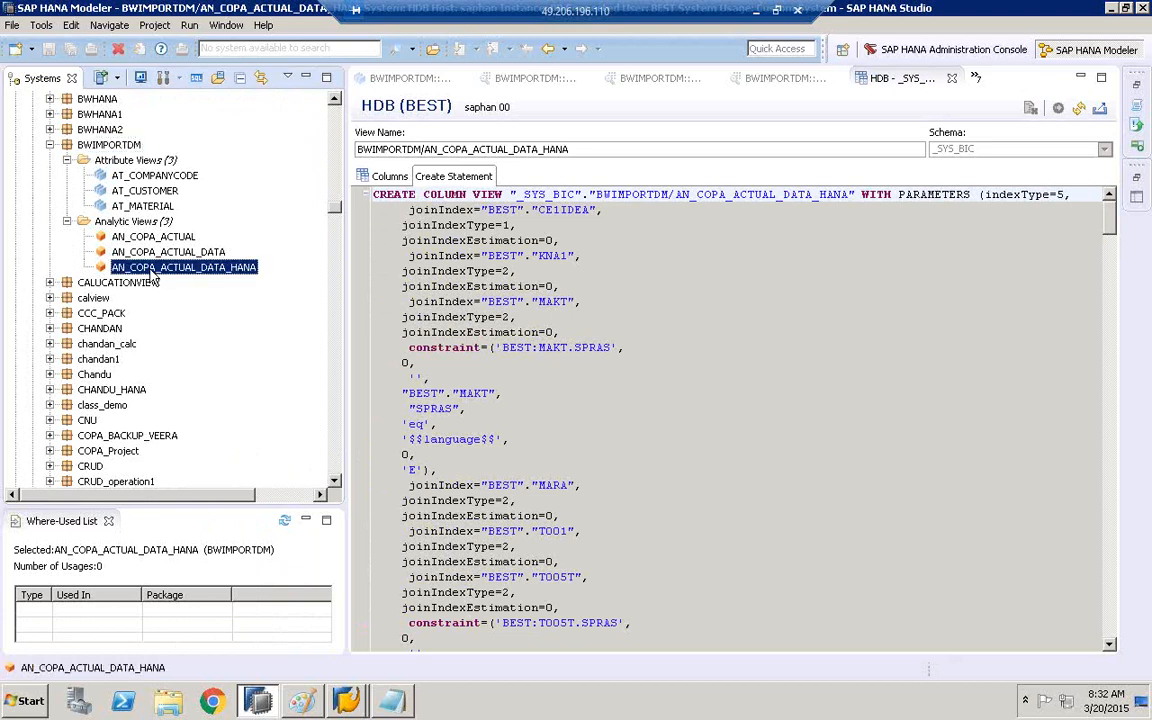
{"action": "right_click", "coordinate": [153, 278]}
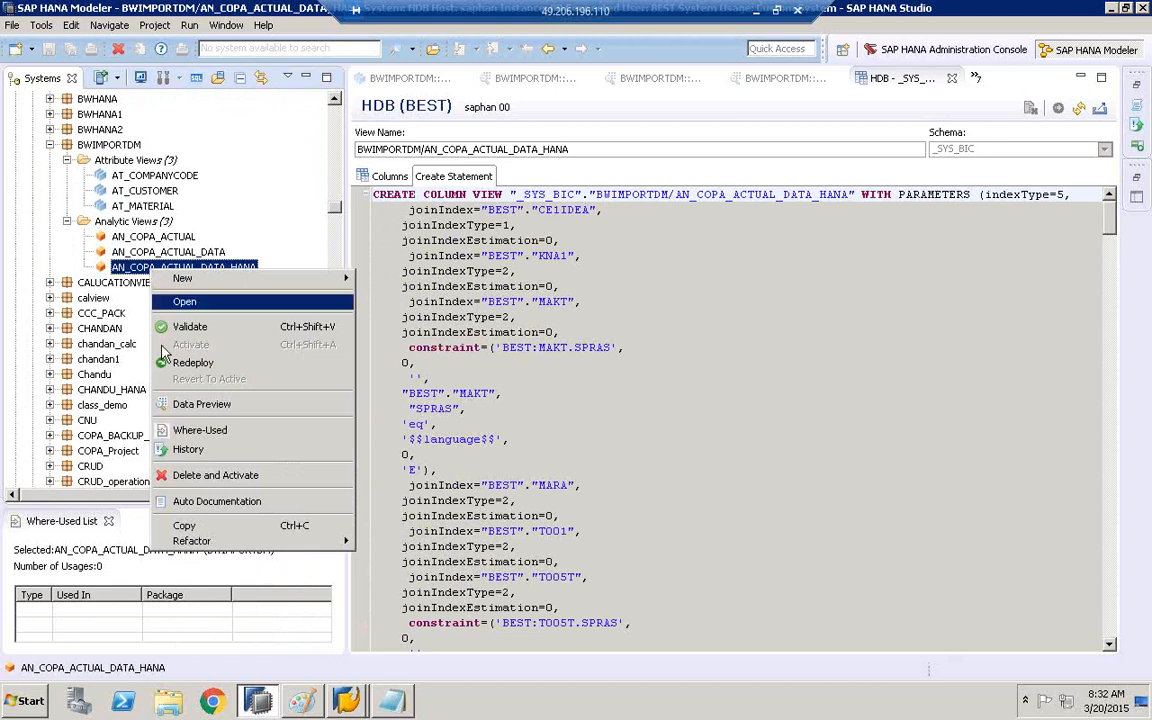
{"action": "left_click", "coordinate": [203, 530]}
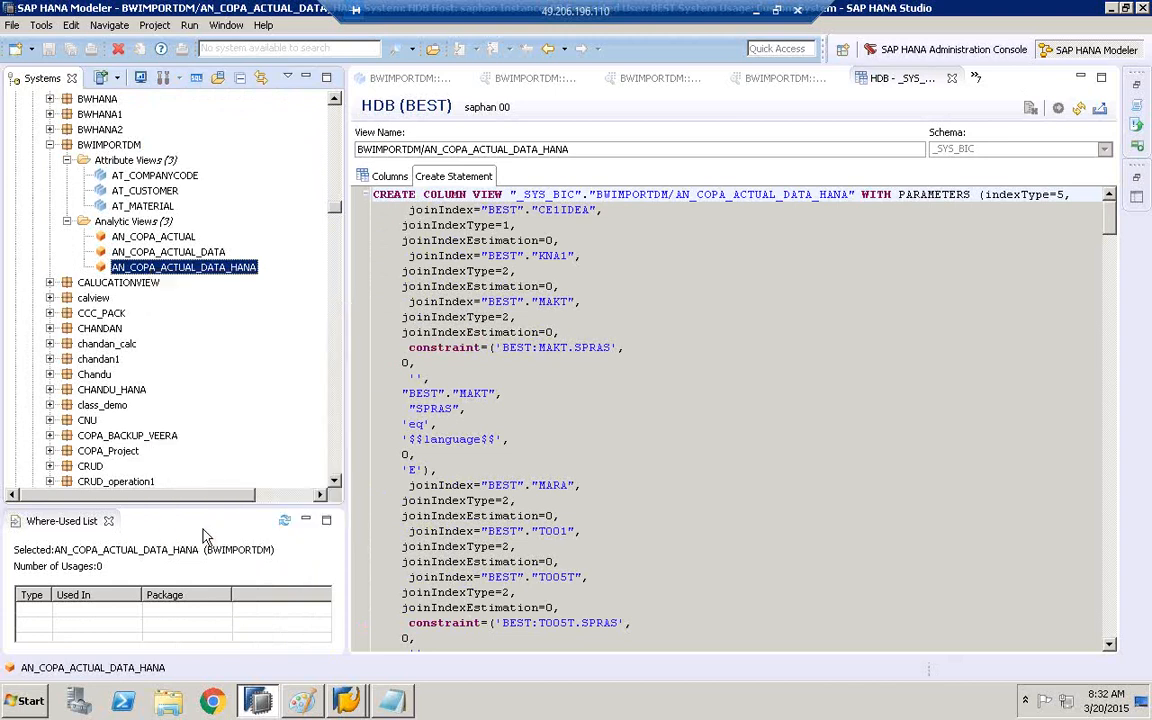
{"action": "left_click", "coordinate": [137, 223]}
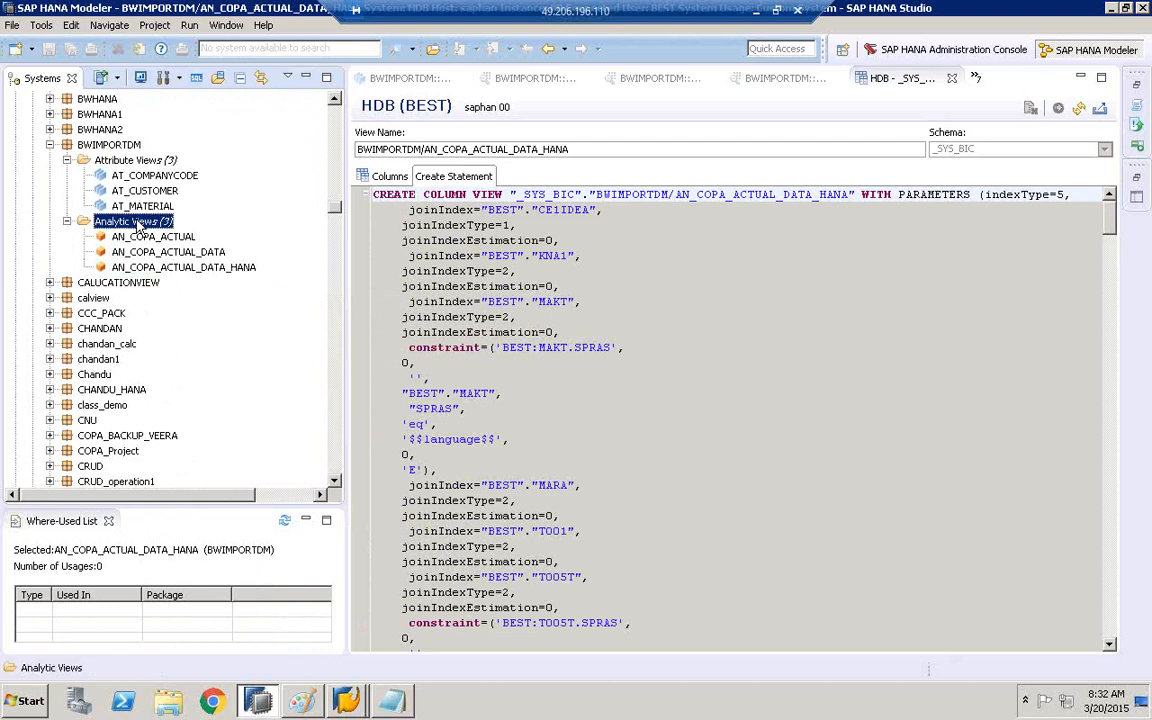
{"action": "right_click", "coordinate": [138, 228]}
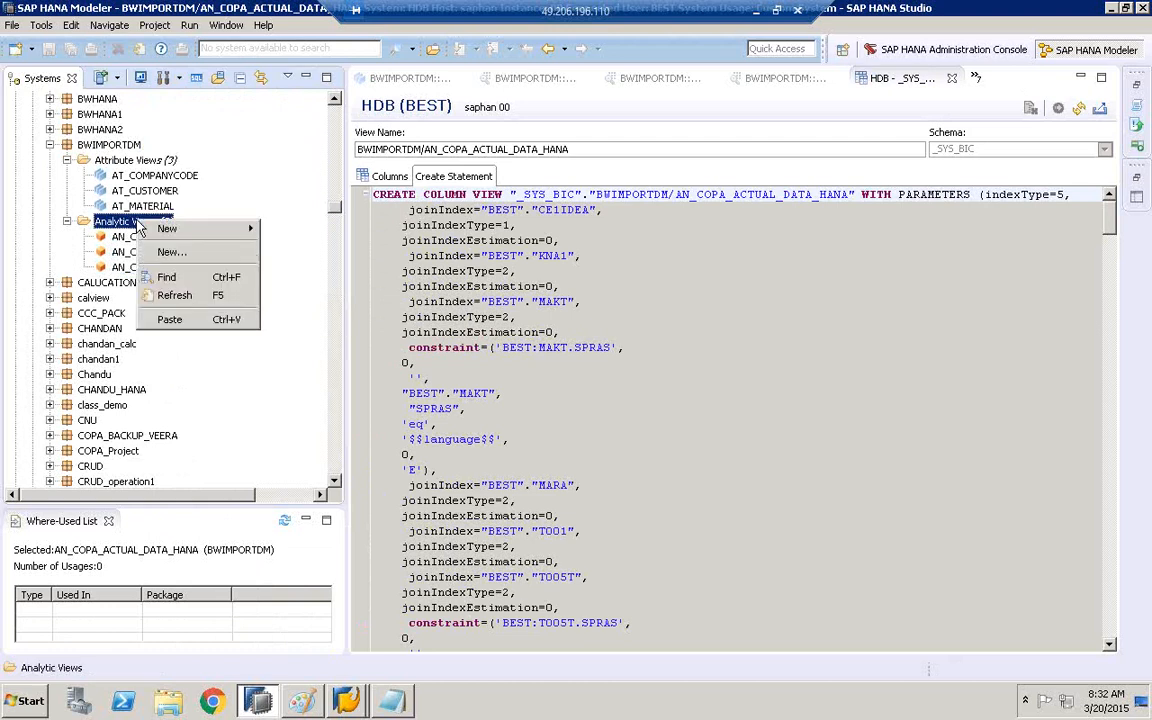
{"action": "left_click", "coordinate": [200, 330]}
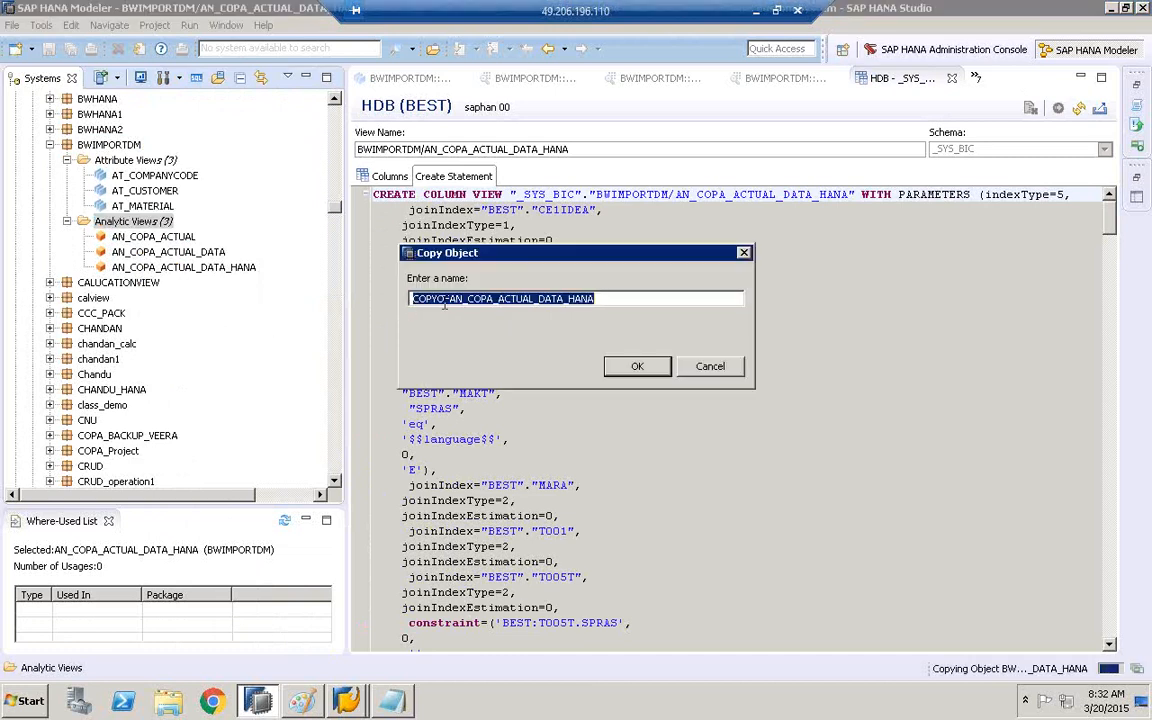
Name the copied analytic view AN_COPA_PLAN_DATA_HANA and complete the copy.
{"action": "left_click", "coordinate": [449, 300]}
{"action": "key", "text": "BackSpace"}
{"action": "key", "text": "BackSpace"}
{"action": "key", "text": "BackSpace"}
{"action": "key", "text": "BackSpace"}
{"action": "key", "text": "BackSpace"}
{"action": "key", "text": "BackSpace"}
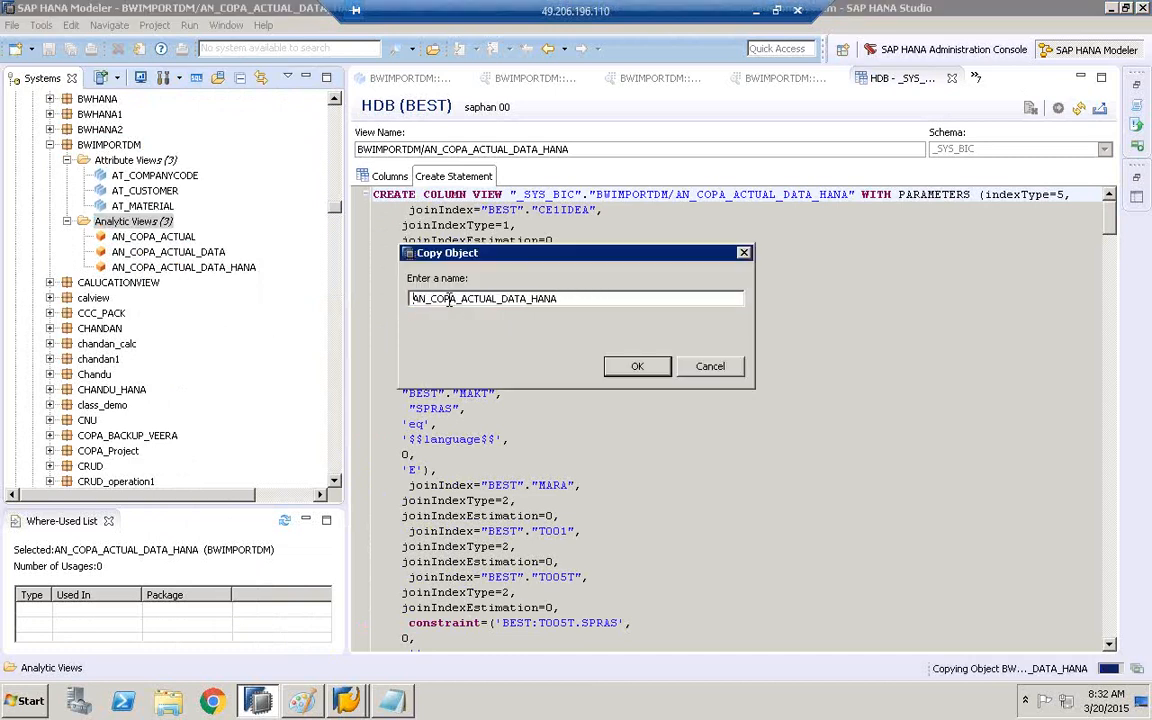
{"action": "left_click", "coordinate": [497, 299]}
{"action": "key", "text": "BackSpace"}
{"action": "key", "text": "BackSpace"}
{"action": "key", "text": "BackSpace"}
{"action": "key", "text": "BackSpace"}
{"action": "key", "text": "BackSpace"}
{"action": "key", "text": "BackSpace"}
{"action": "type", "text": "PLAN"}
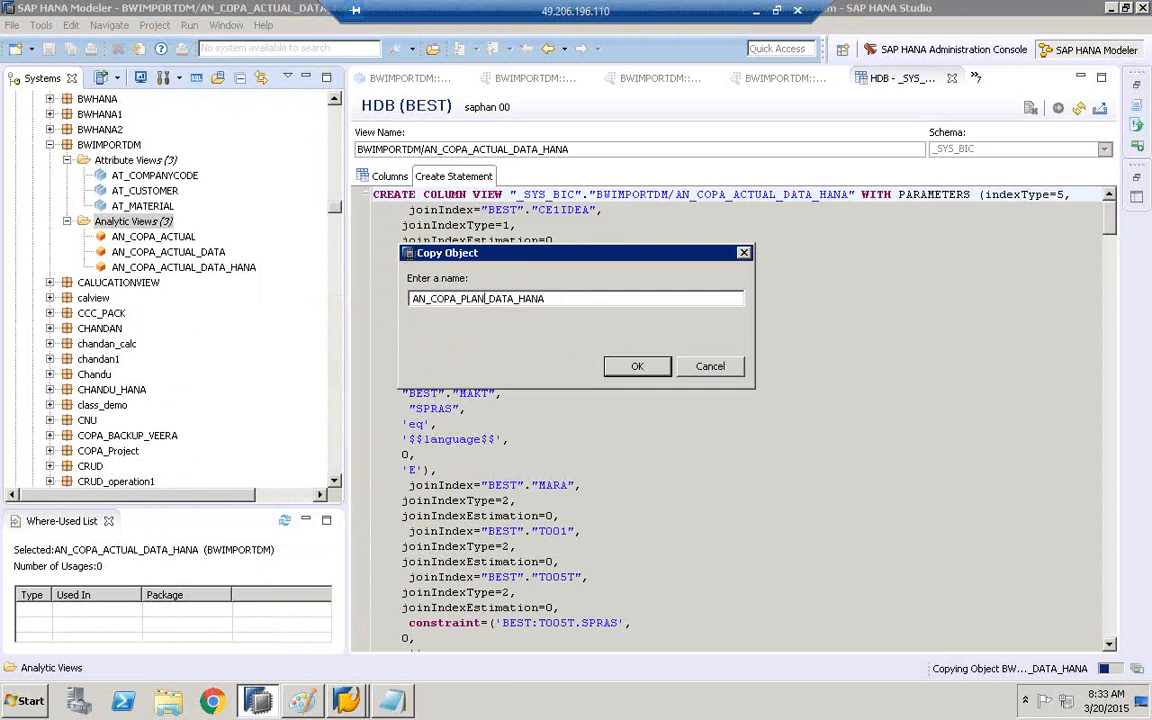
{"action": "left_click", "coordinate": [573, 303]}
{"action": "left_click", "coordinate": [652, 365]}
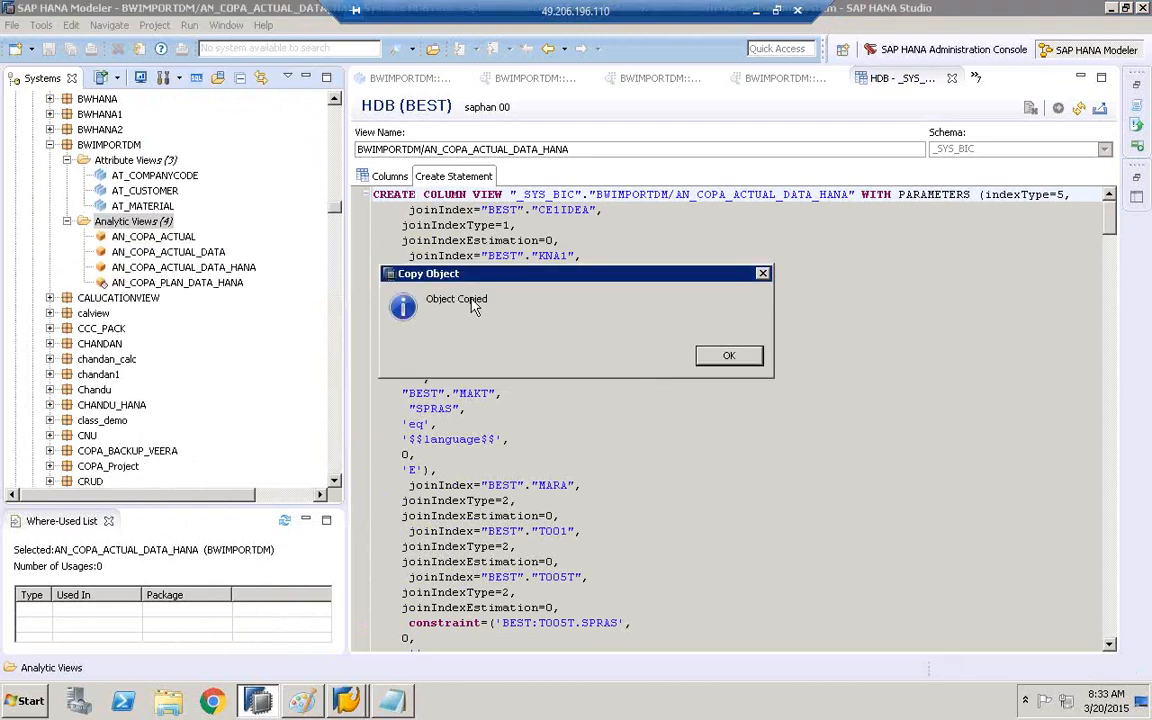
{"action": "left_click", "coordinate": [728, 356]}
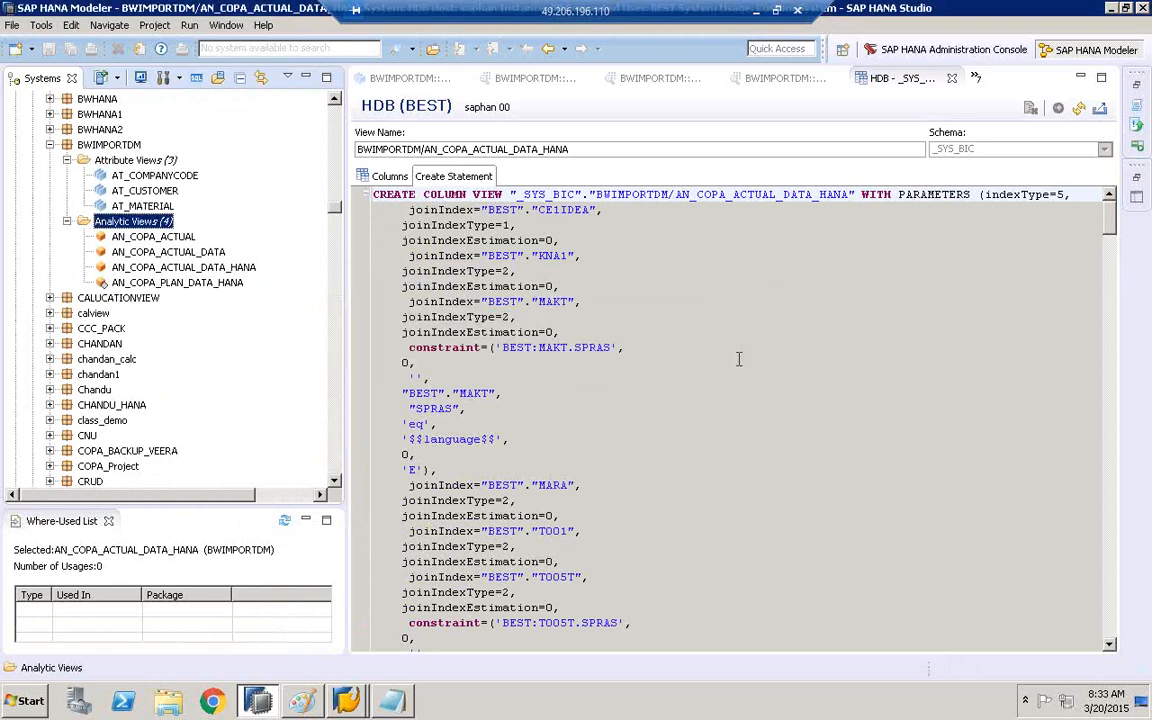
Open the AN_COPA_PLAN_DATA_HANA analytic view for editing and widen its scenario area.
{"action": "left_click", "coordinate": [178, 283]}
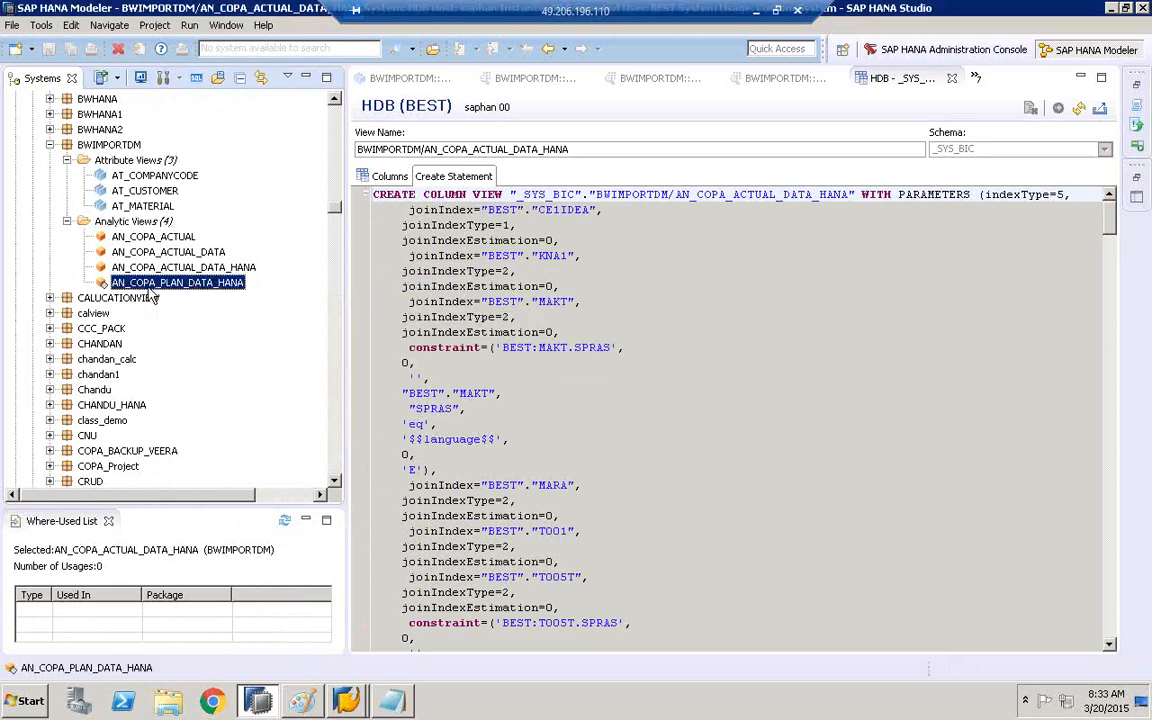
{"action": "double_click", "coordinate": [231, 285]}
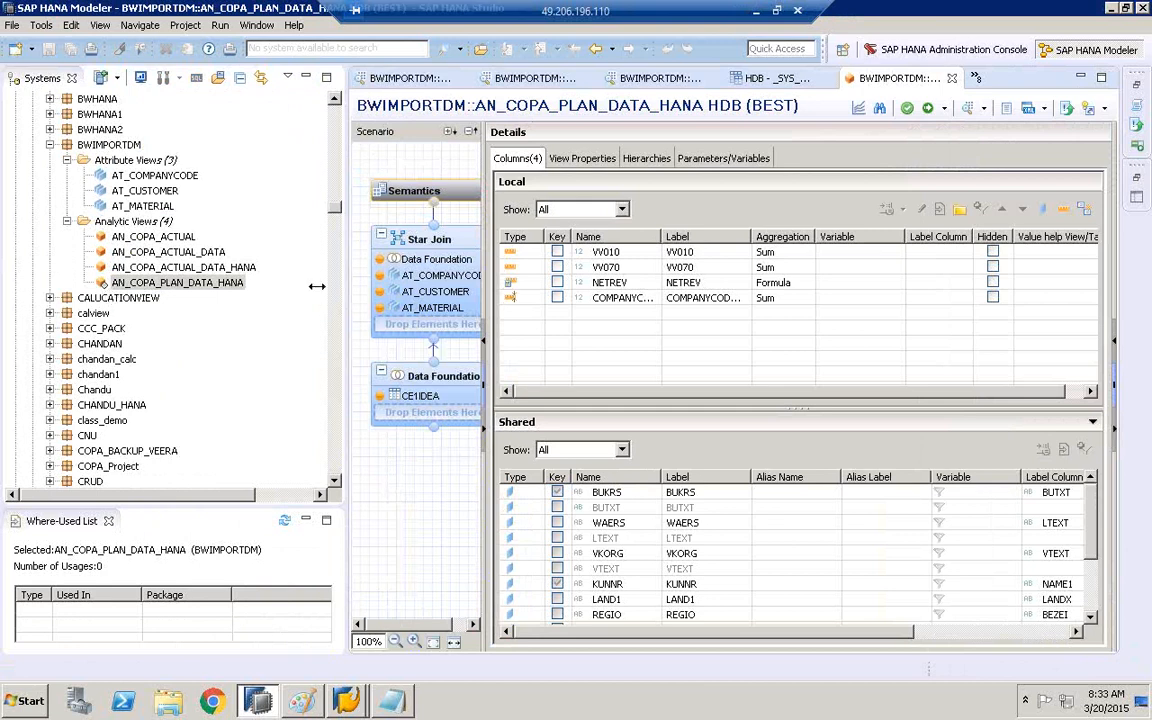
{"action": "left_click_drag", "start_coordinate": [345, 297], "coordinate": [222, 300]}
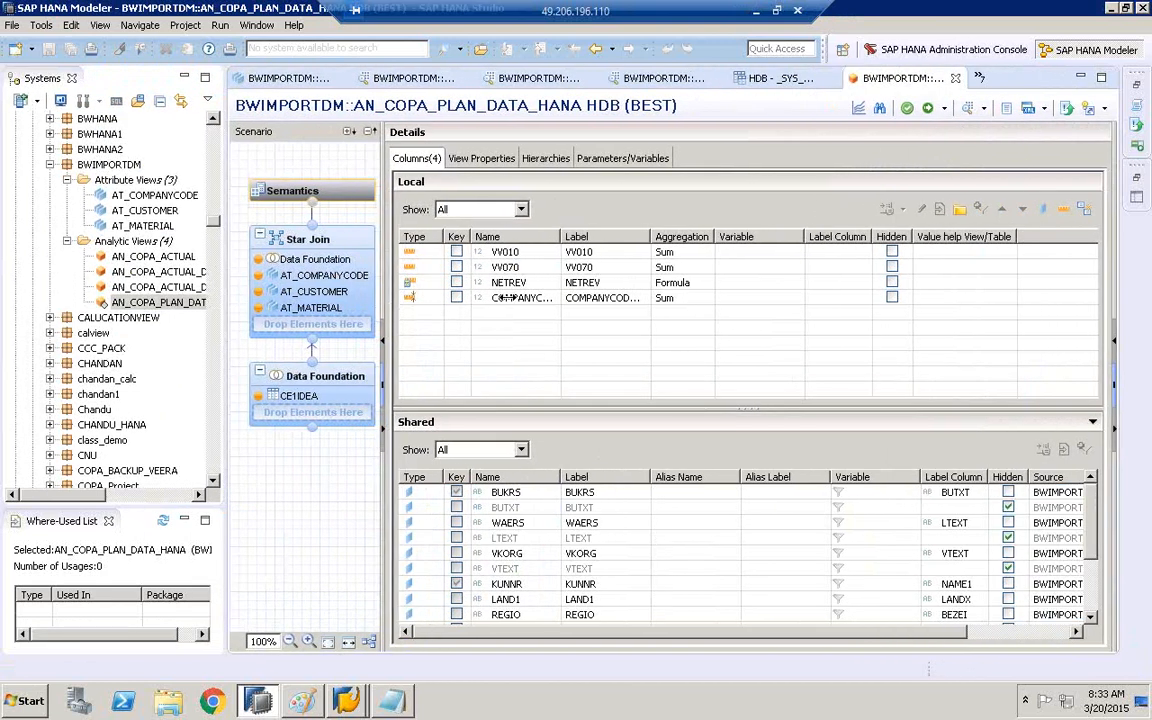
{"action": "left_click_drag", "start_coordinate": [502, 297], "coordinate": [515, 300]}
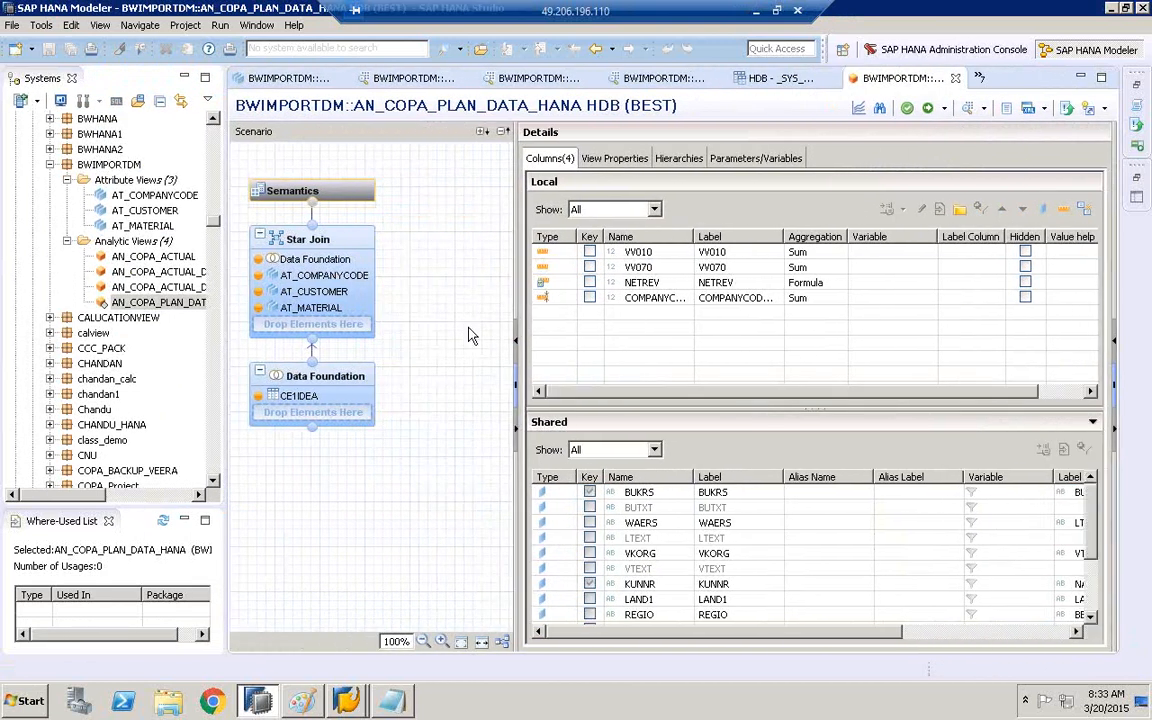
Remove the CE1IDEA table from the Data Foundation, accepting the removal or adjustment of its column references.
{"action": "right_click", "coordinate": [302, 400]}
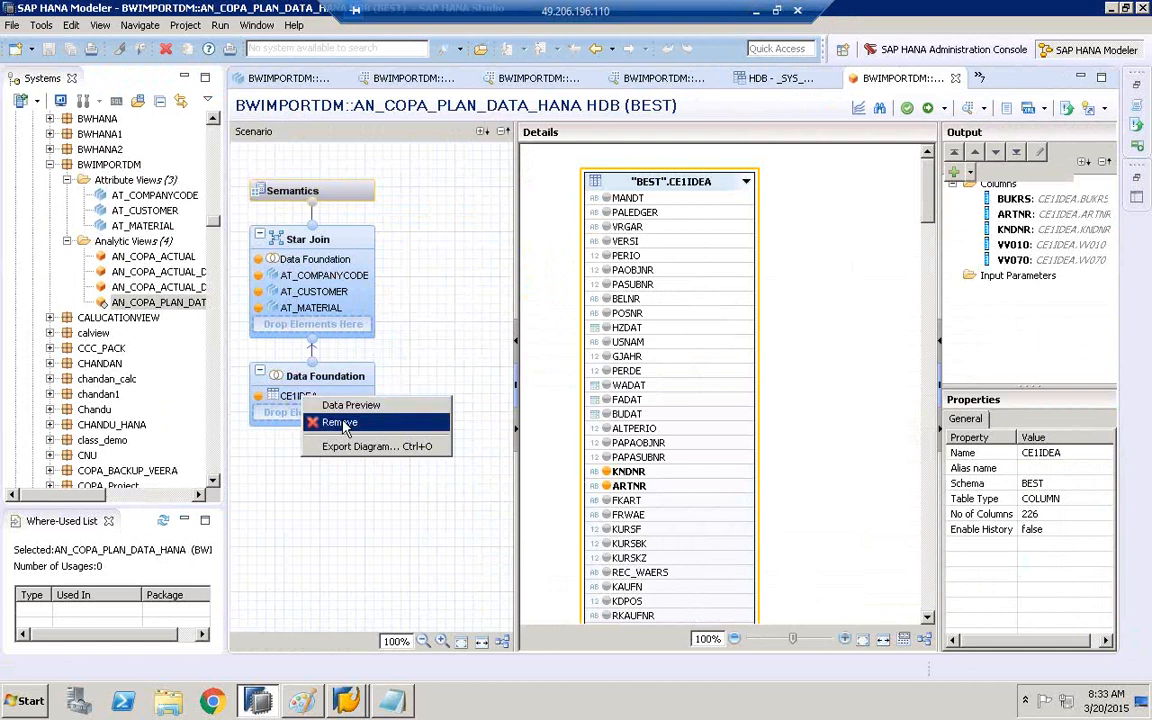
{"action": "left_click", "coordinate": [340, 423]}
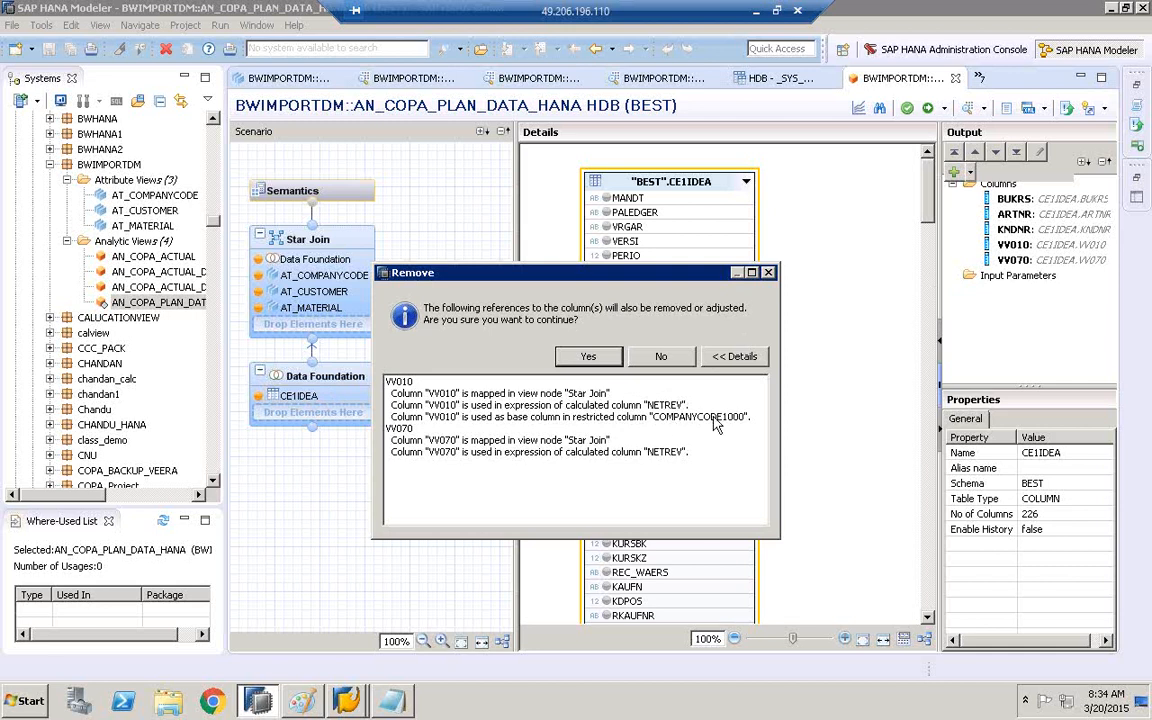
{"action": "left_click", "coordinate": [585, 358]}
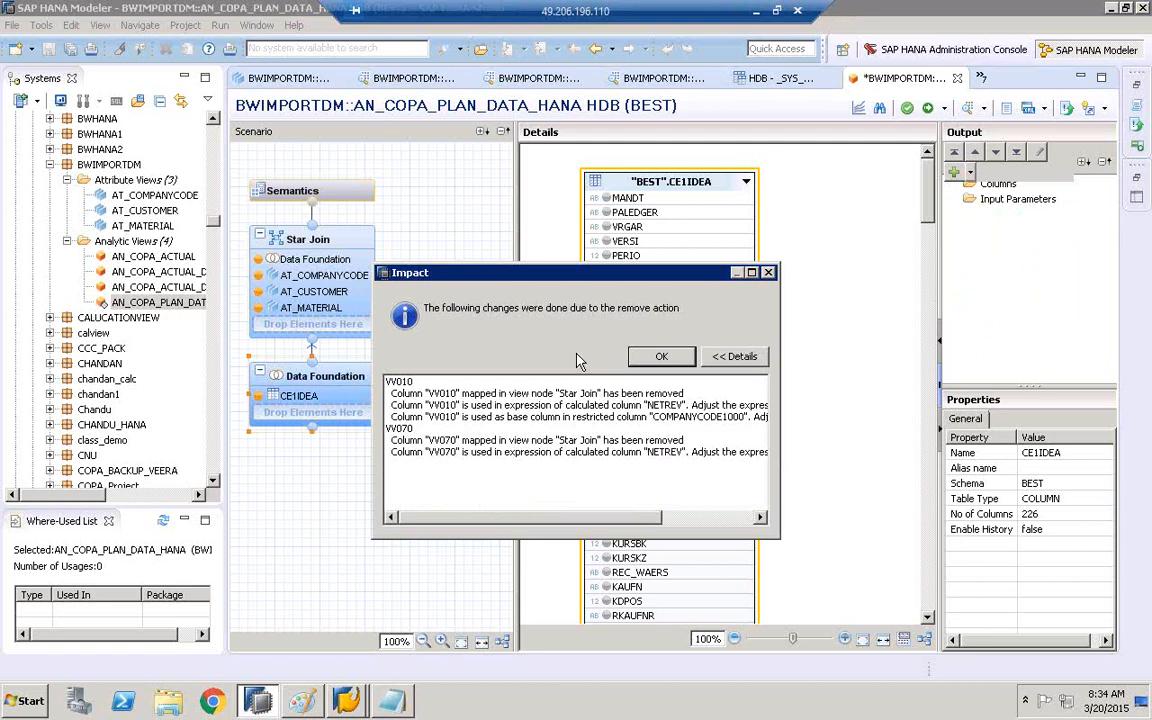
{"action": "left_click", "coordinate": [672, 366]}
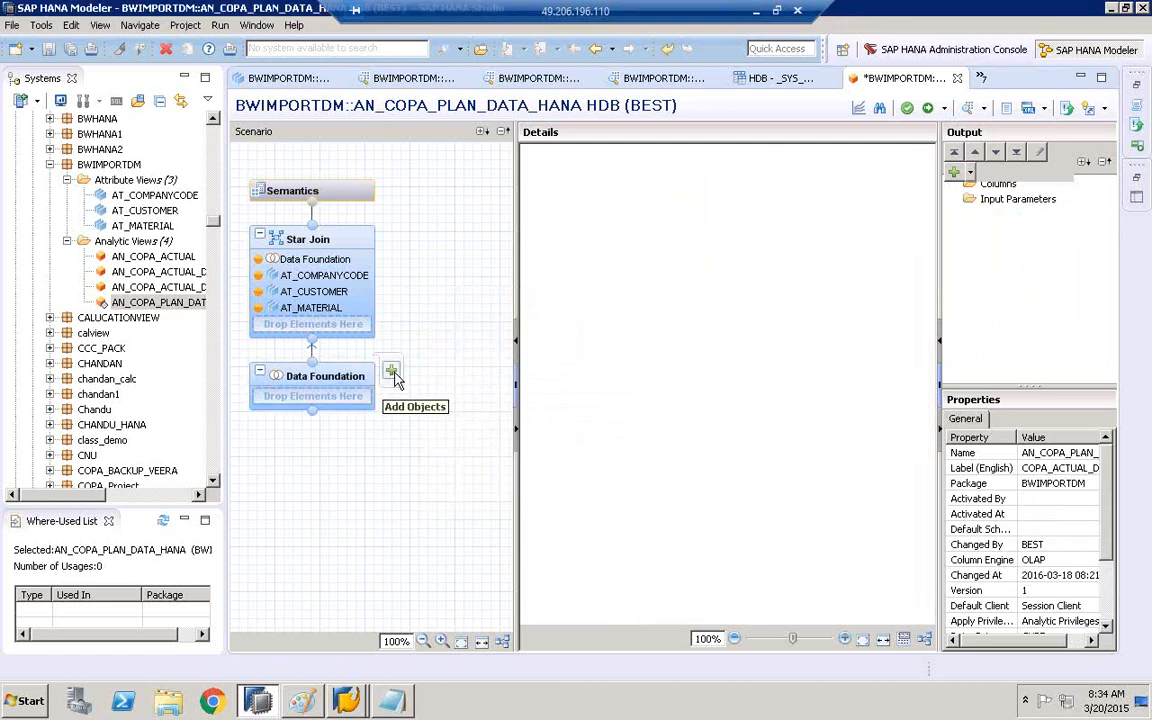
Add the CE2IDEA table from the BEST schema to the Data Foundation and enlarge the editor area beside the system tree.
{"action": "left_click", "coordinate": [392, 372]}
{"action": "type", "text": "CE2IDEA"}
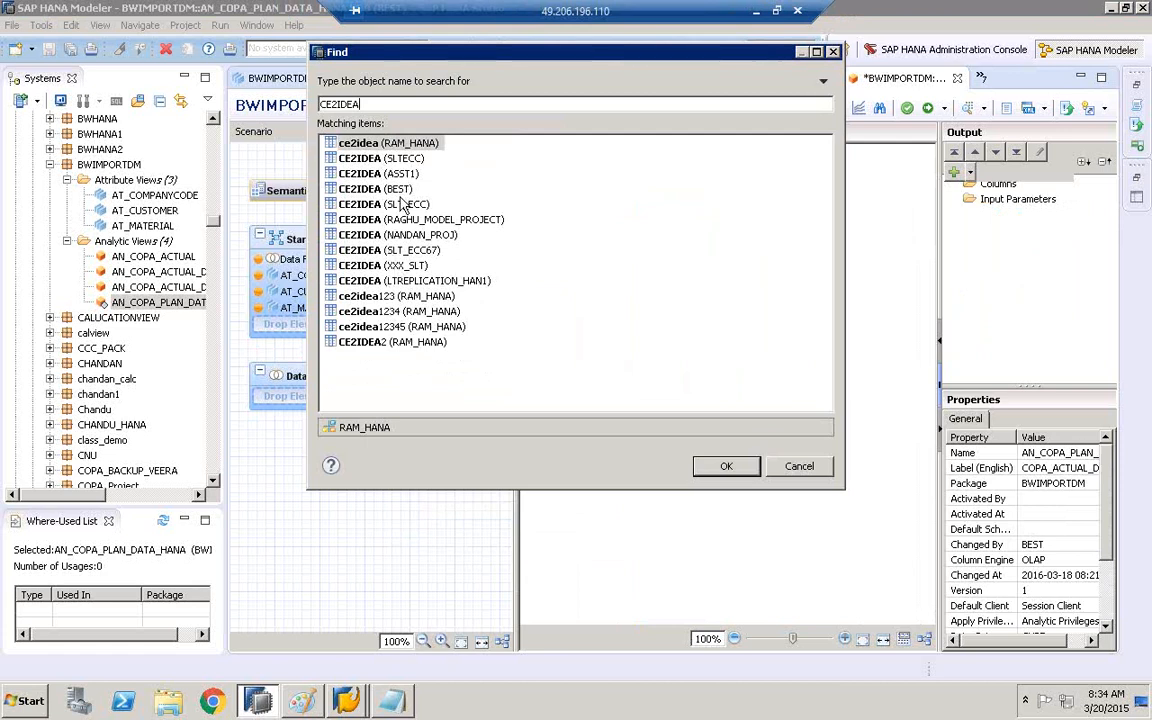
{"action": "left_click", "coordinate": [399, 190]}
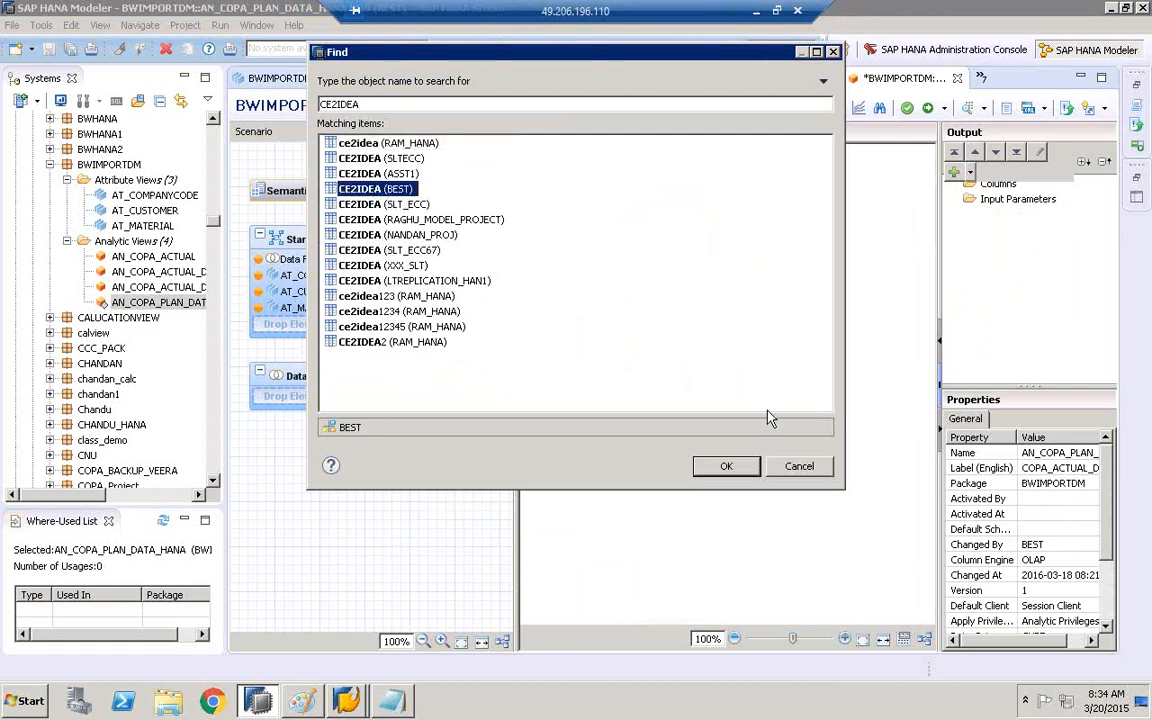
{"action": "left_click", "coordinate": [727, 467]}
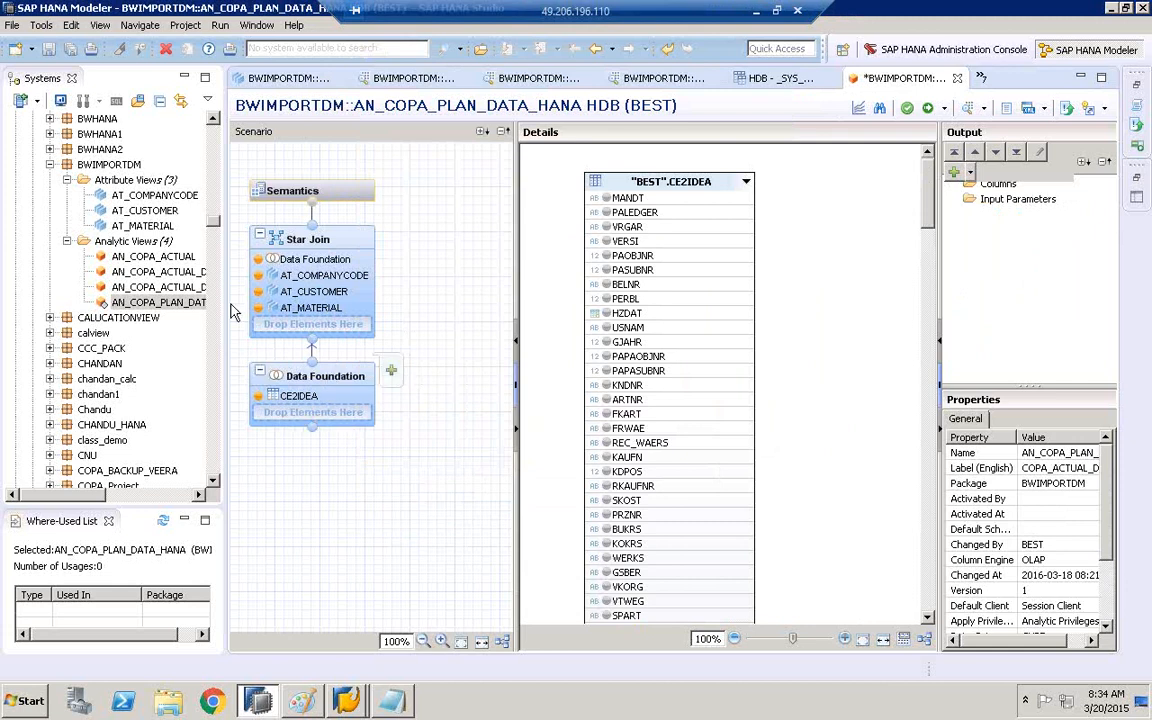
{"action": "left_click_drag", "start_coordinate": [224, 308], "coordinate": [118, 310]}
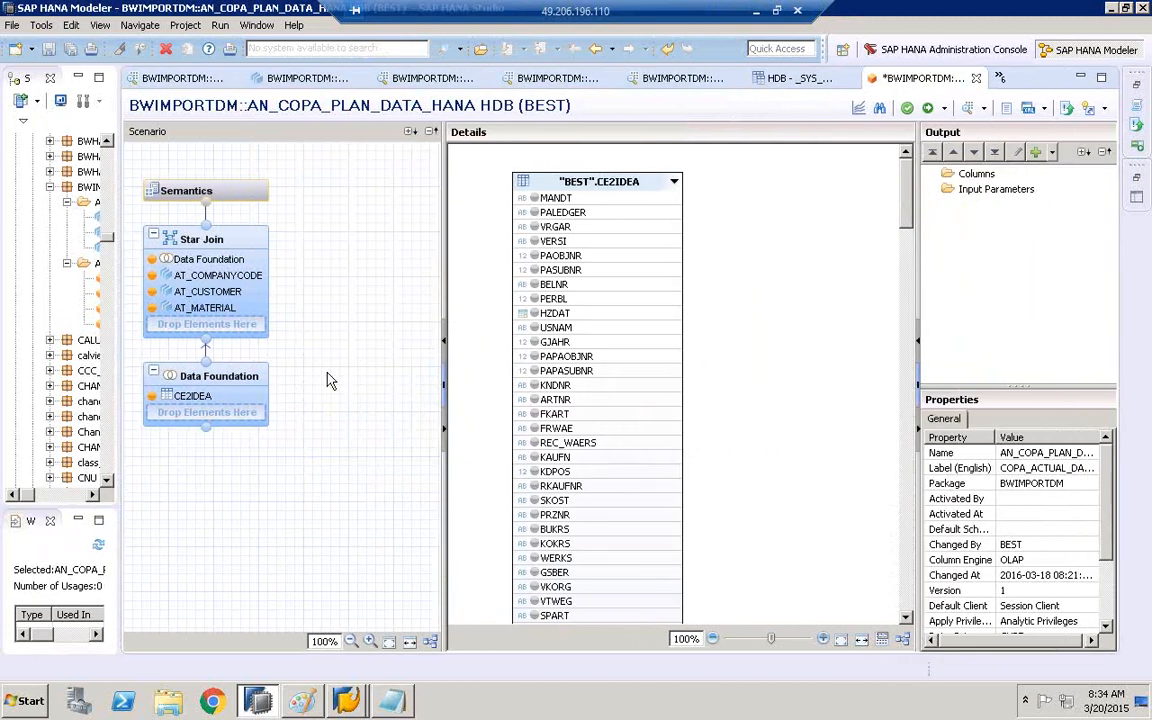
Enlarge the details area, then find the KNDNR column of CE2IDEA in the Data Foundation and add it to the output.
{"action": "left_click", "coordinate": [217, 243]}
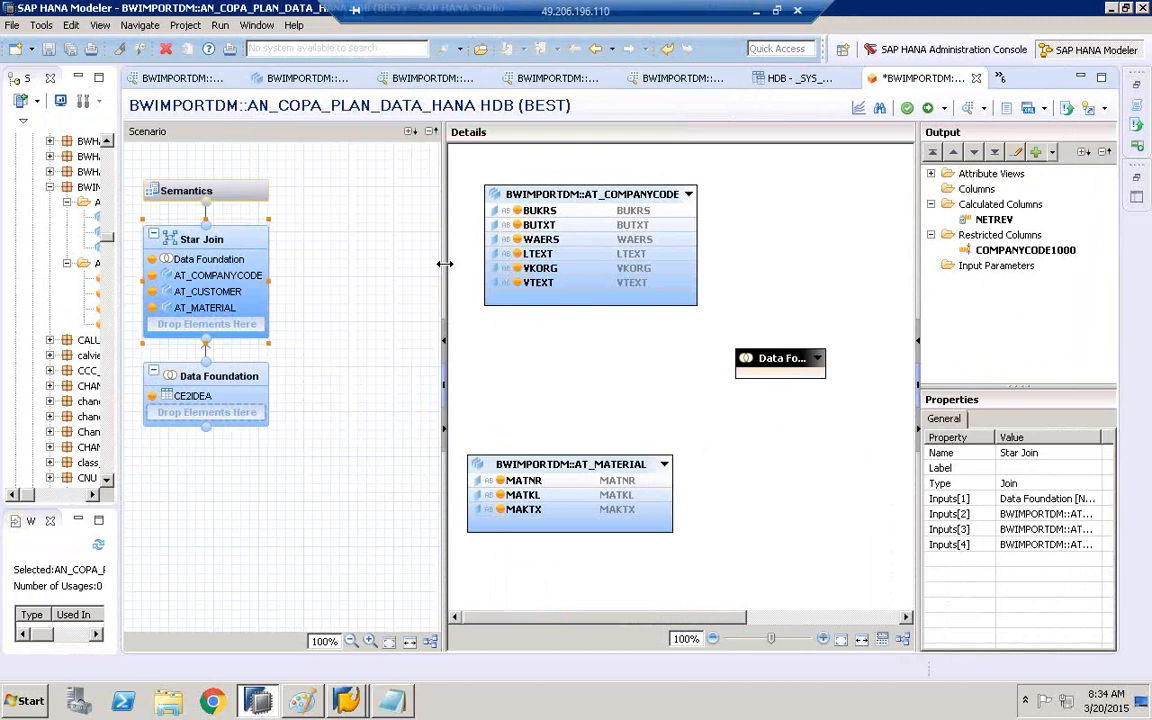
{"action": "left_click_drag", "start_coordinate": [405, 263], "coordinate": [295, 263]}
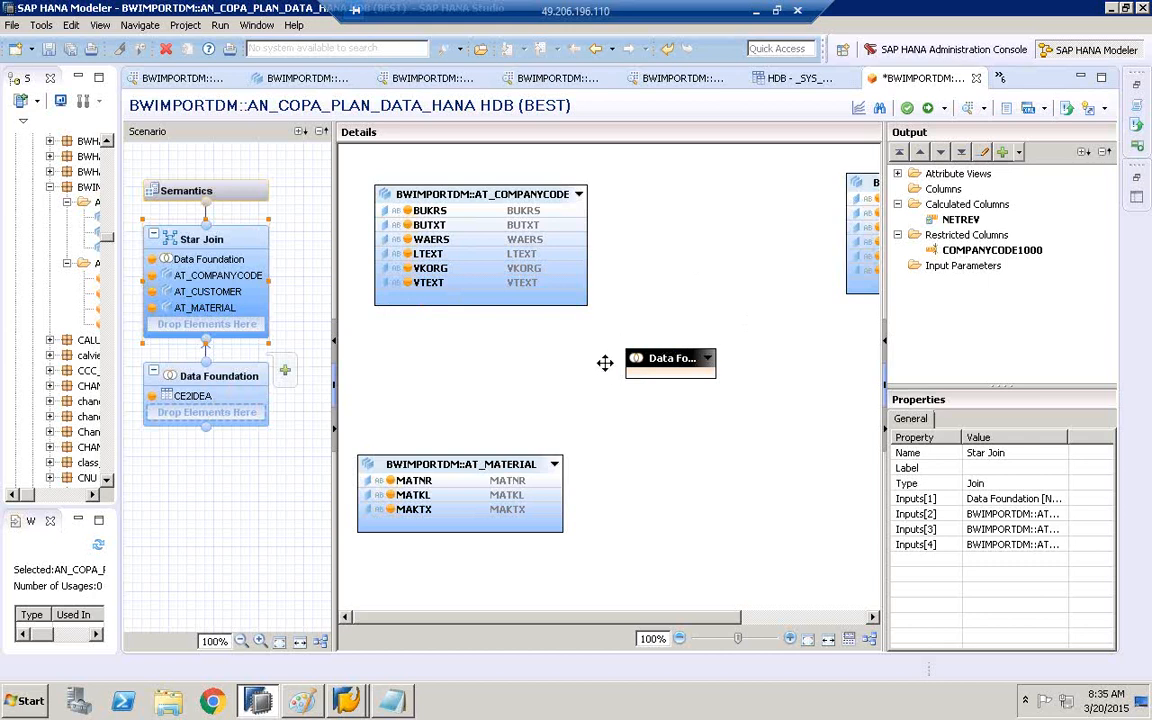
{"action": "left_click", "coordinate": [238, 386]}
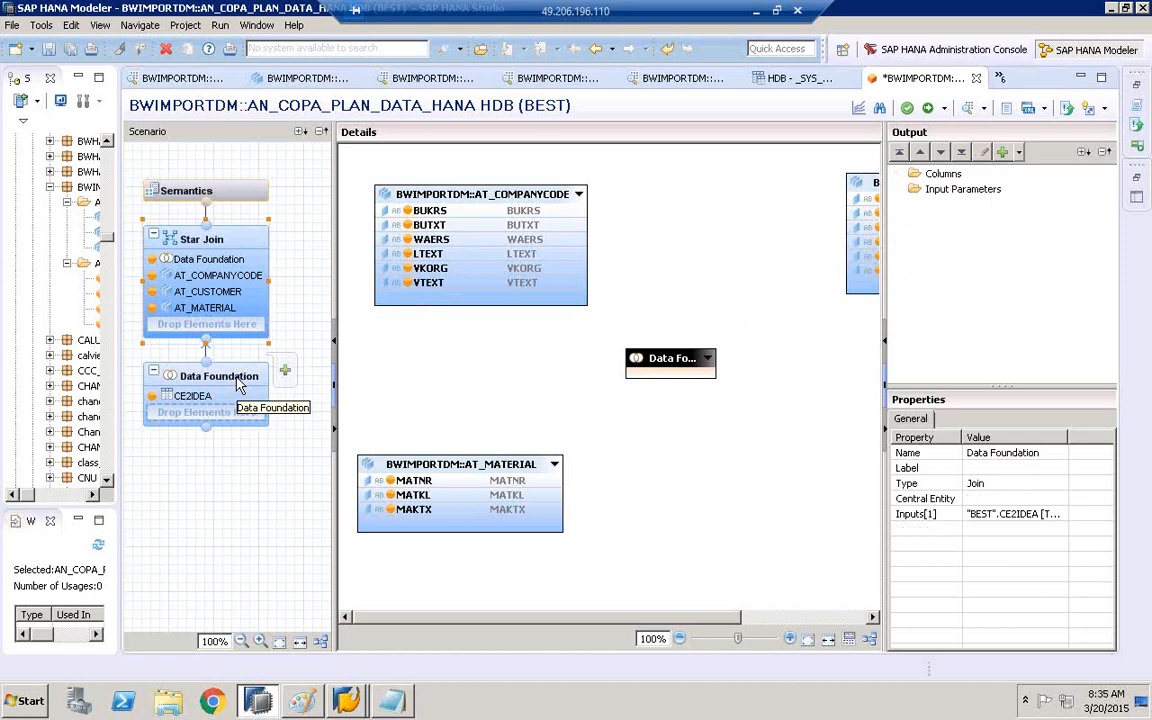
{"action": "left_click", "coordinate": [879, 108]}
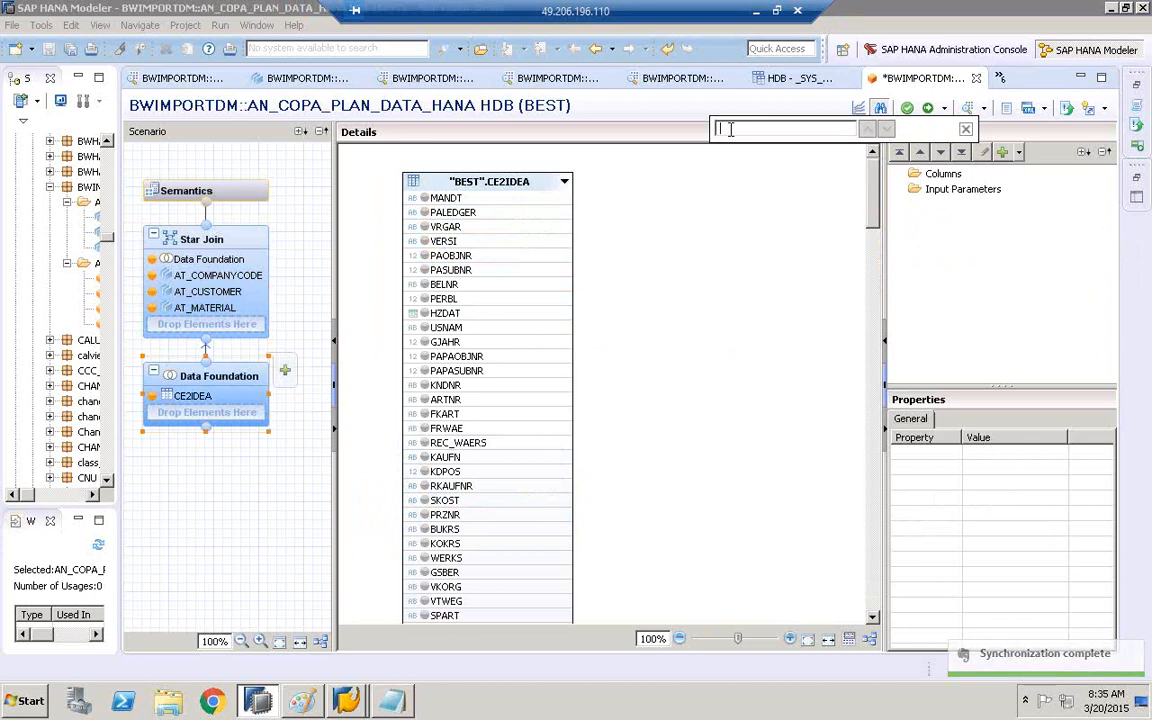
{"action": "type", "text": "KNDNR"}
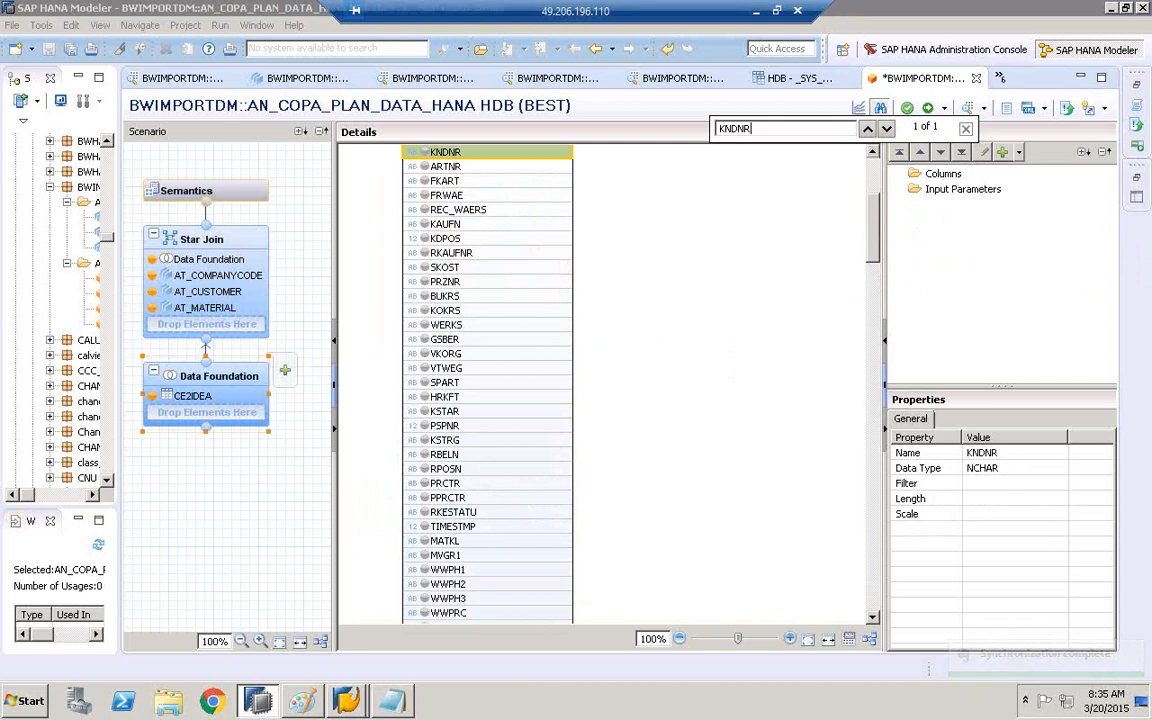
{"action": "left_click", "coordinate": [423, 153]}
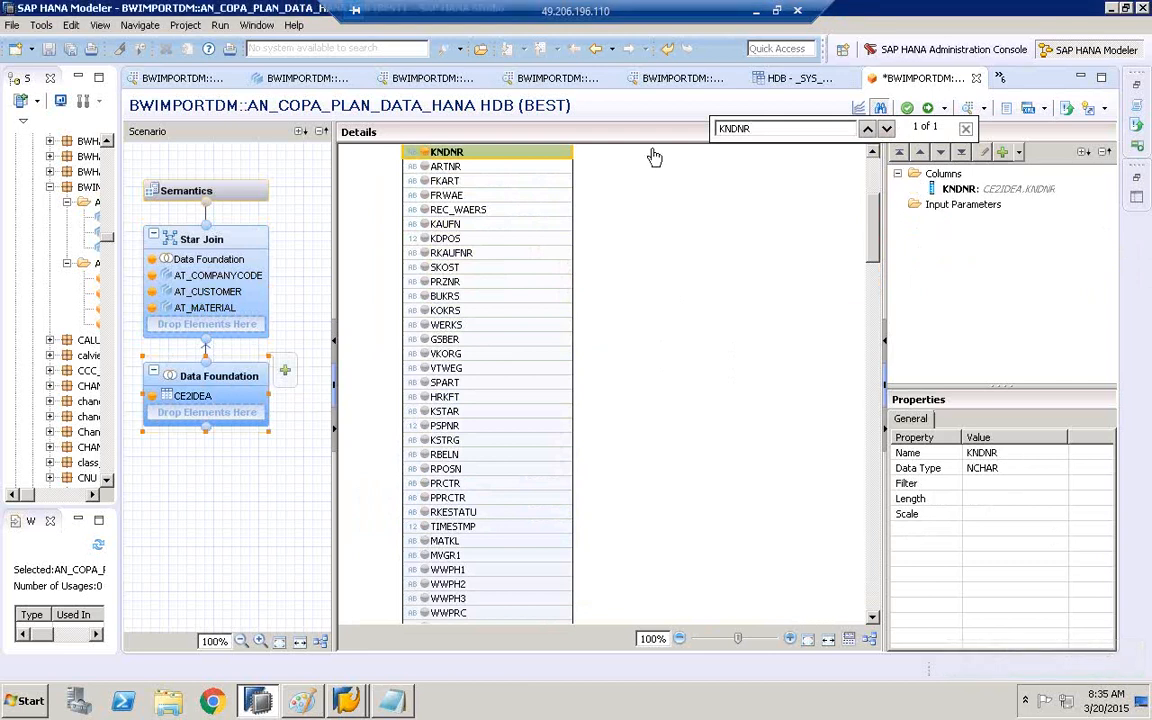
Find the ARTNR column in the CE2IDEA table and add it to the output columns.
{"action": "left_click", "coordinate": [790, 134]}
{"action": "key", "text": "BackSpace"}
{"action": "key", "text": "BackSpace"}
{"action": "key", "text": "BackSpace"}
{"action": "key", "text": "BackSpace"}
{"action": "key", "text": "BackSpace"}
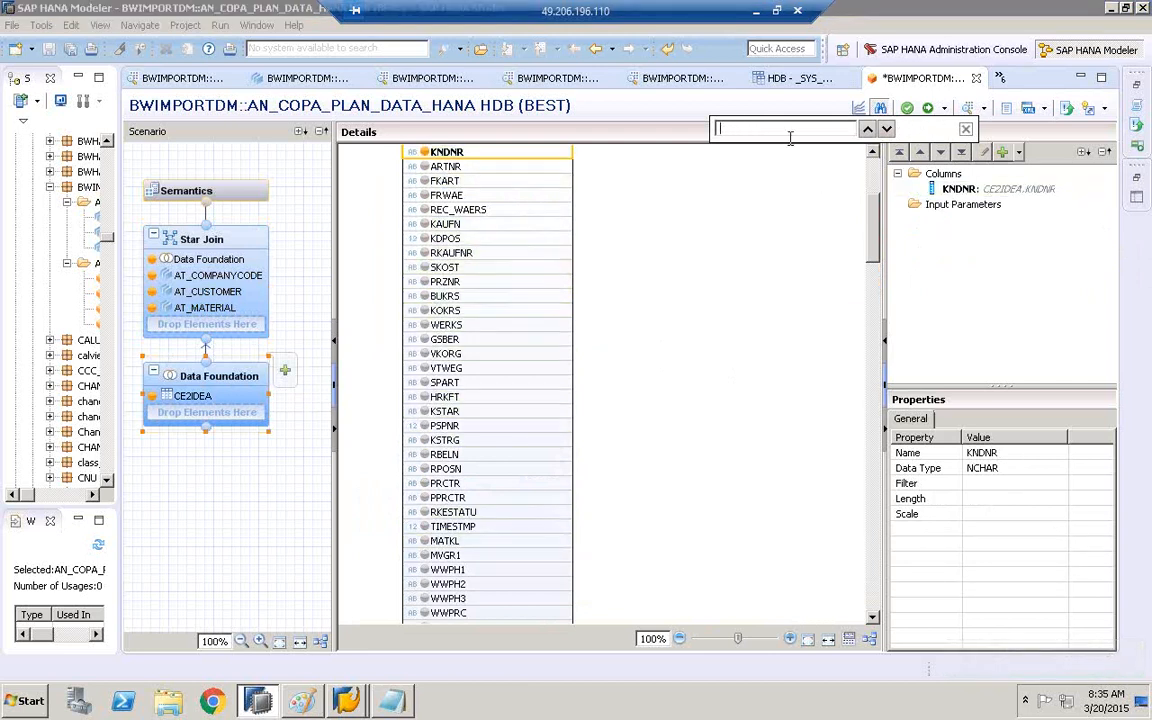
{"action": "type", "text": "ARTNR"}
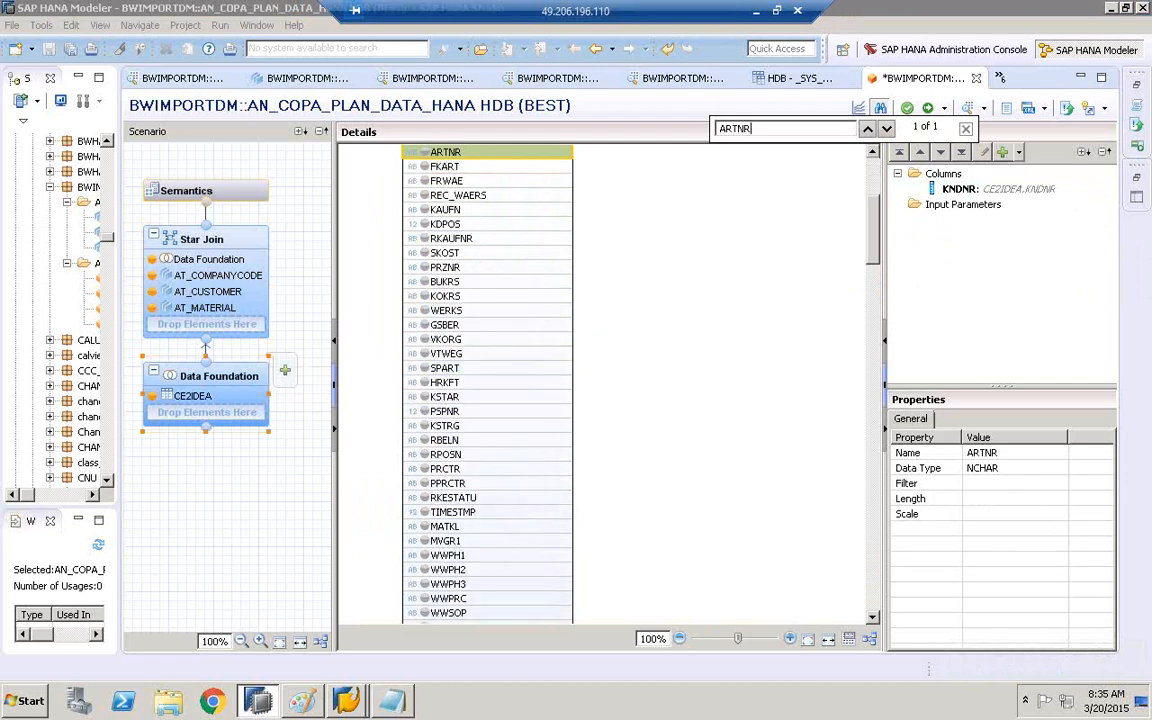
{"action": "left_click", "coordinate": [413, 152]}
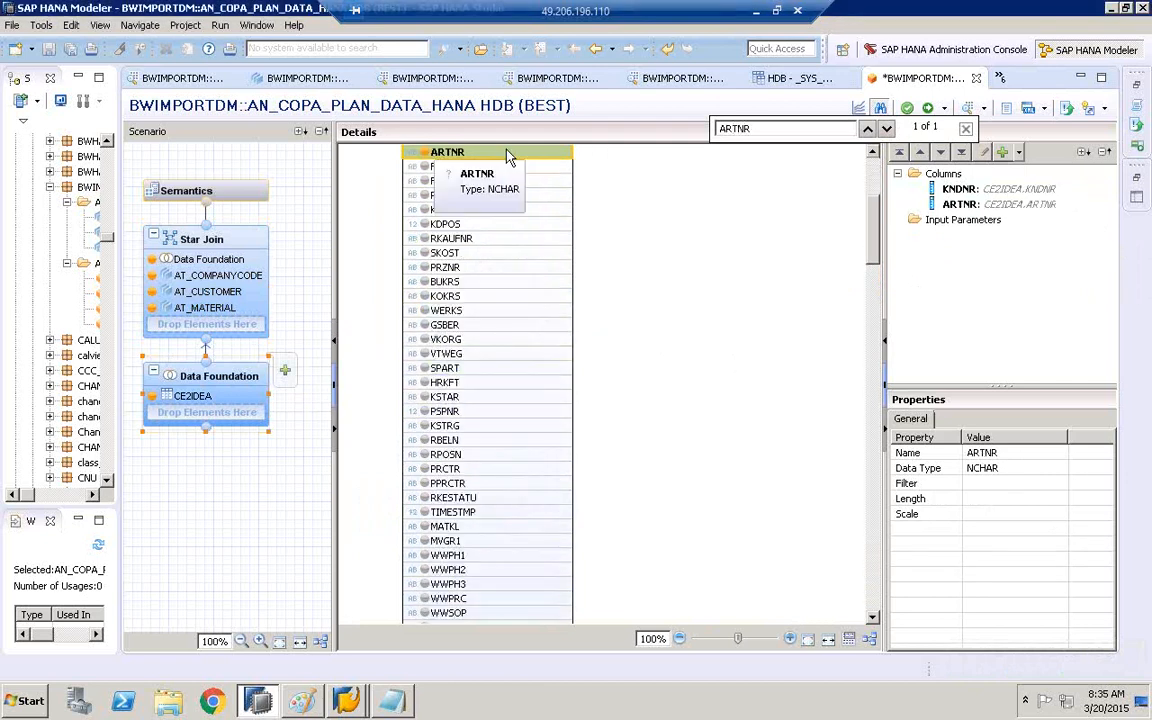
Find the value field VV010001 in CE2IDEA and add it together with VV070001 to the output columns.
{"action": "left_click", "coordinate": [787, 129]}
{"action": "key", "text": "BackSpace"}
{"action": "key", "text": "BackSpace"}
{"action": "key", "text": "BackSpace"}
{"action": "key", "text": "BackSpace"}
{"action": "key", "text": "BackSpace"}
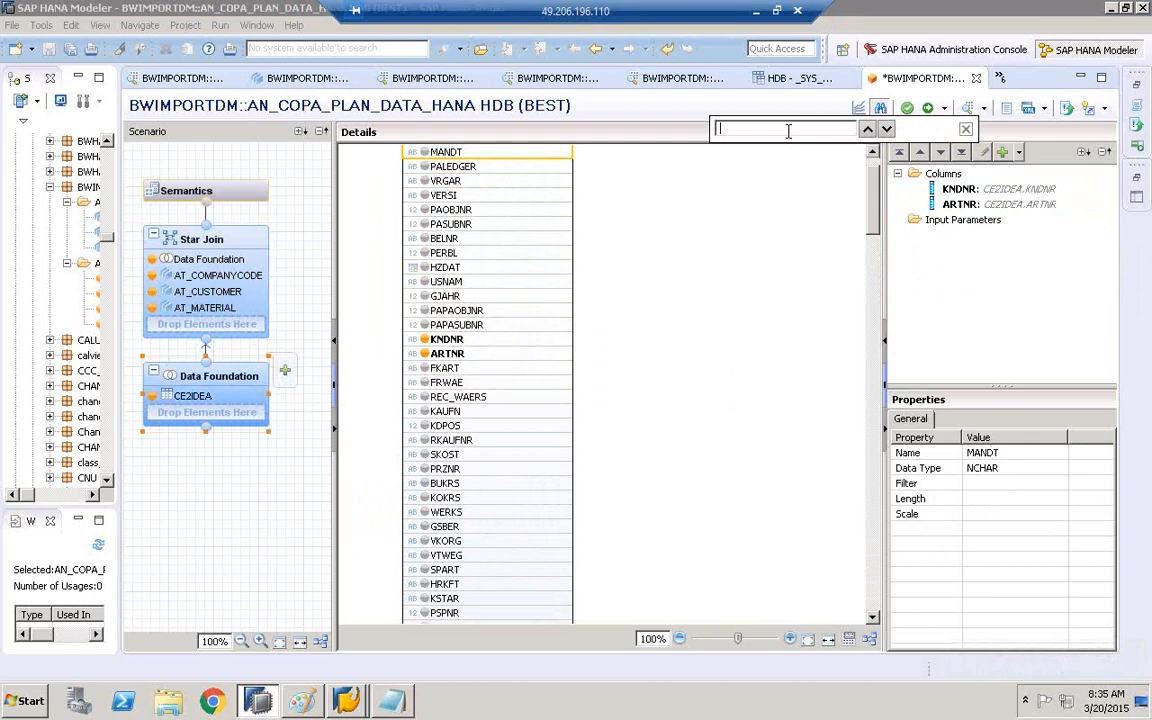
{"action": "type", "text": "VV010001"}
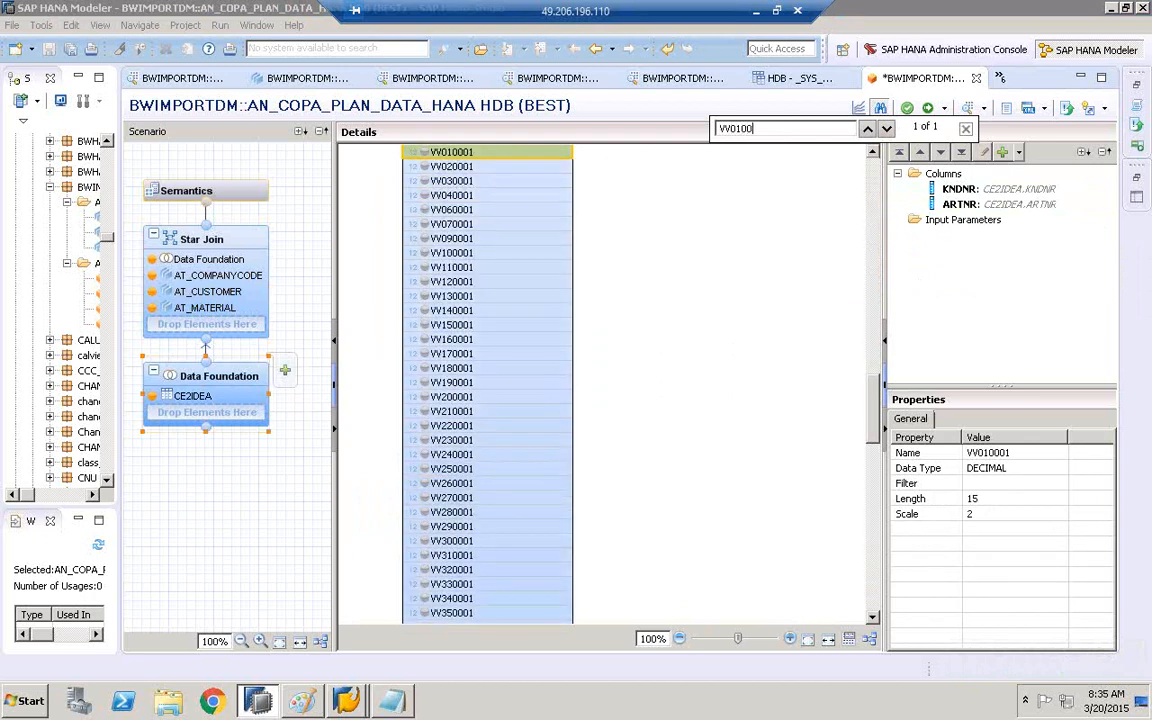
{"action": "left_click", "coordinate": [424, 153]}
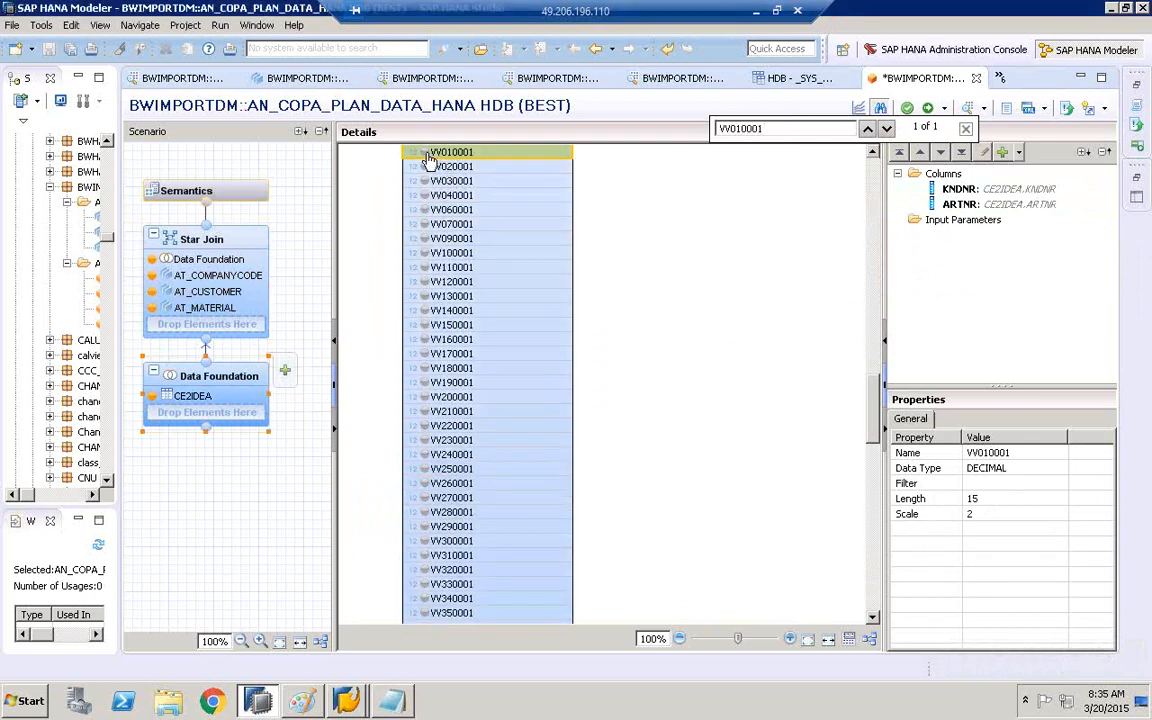
{"action": "left_click", "coordinate": [424, 224]}
{"action": "scroll", "coordinate": [420, 212], "scroll_direction": "down", "scroll_amount": 2}
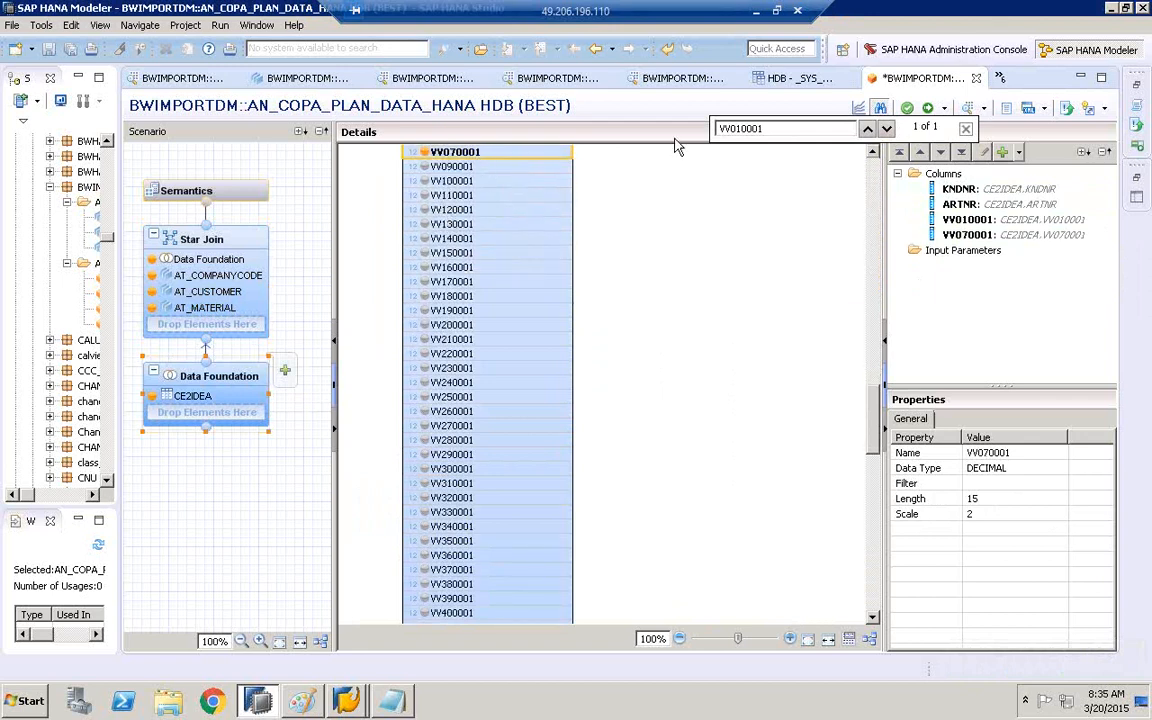
Find the BUKRS column in CE2IDEA, add it to the output columns, and close the search.
{"action": "left_click", "coordinate": [772, 127]}
{"action": "key", "text": "BackSpace"}
{"action": "key", "text": "BackSpace"}
{"action": "key", "text": "BackSpace"}
{"action": "key", "text": "BackSpace"}
{"action": "key", "text": "BackSpace"}
{"action": "key", "text": "BackSpace"}
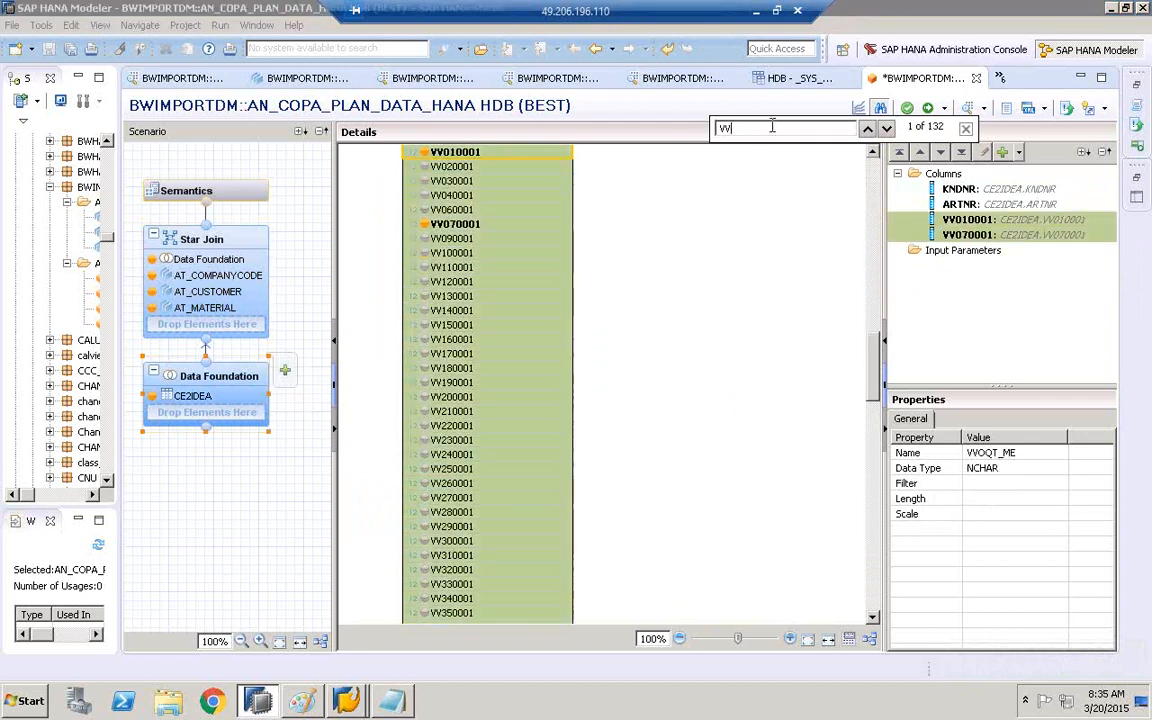
{"action": "key", "text": "BackSpace"}
{"action": "key", "text": "BackSpace"}
{"action": "type", "text": "BUKRS"}
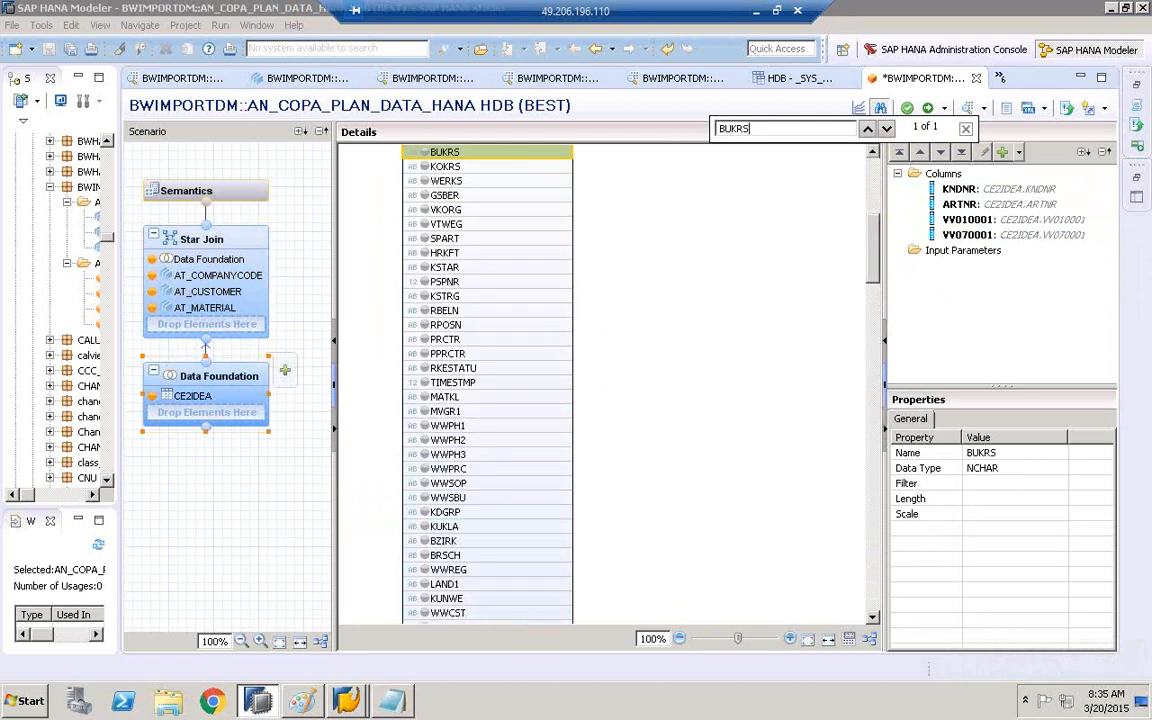
{"action": "left_click", "coordinate": [424, 152]}
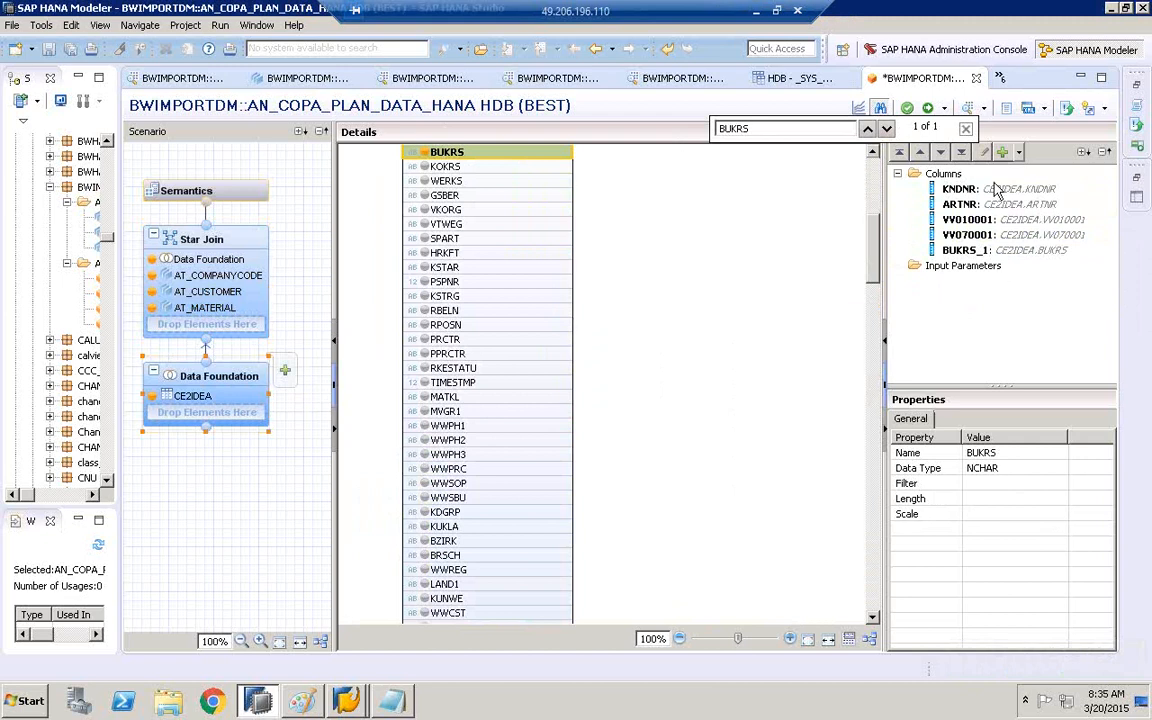
{"action": "left_click", "coordinate": [965, 128]}
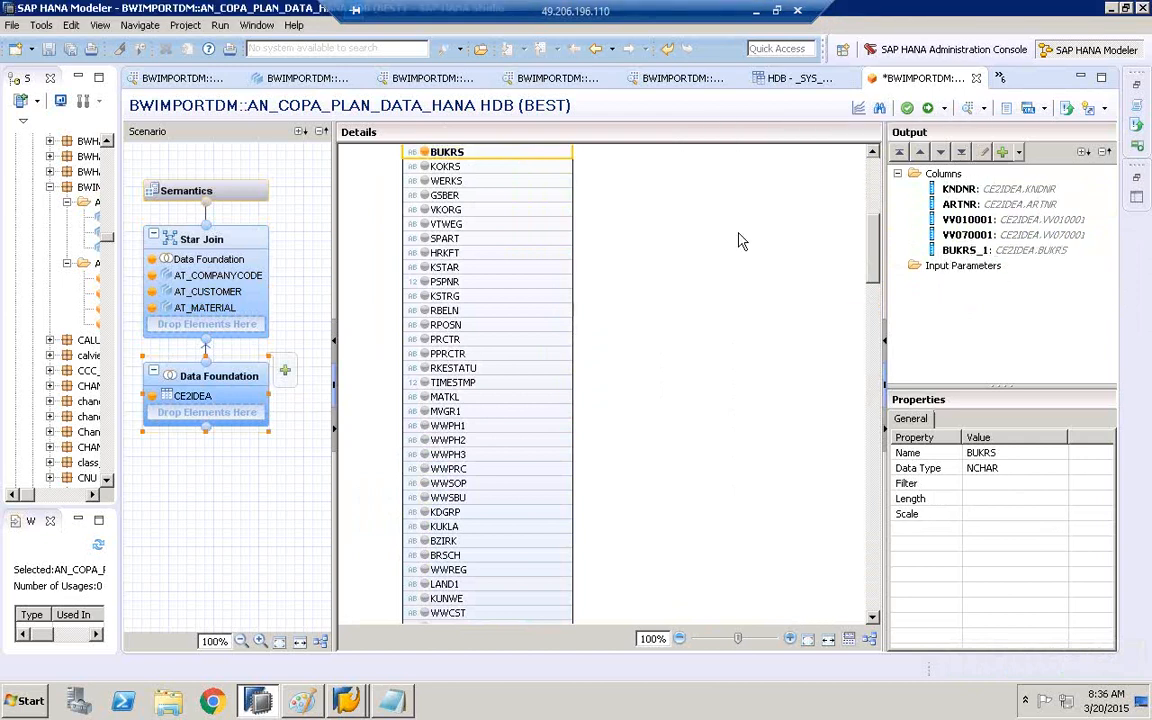
In the Star Join, join BUKRS of AT_COMPANYCODE to BUKRS_1 of the Data Foundation.
{"action": "left_click", "coordinate": [197, 248]}
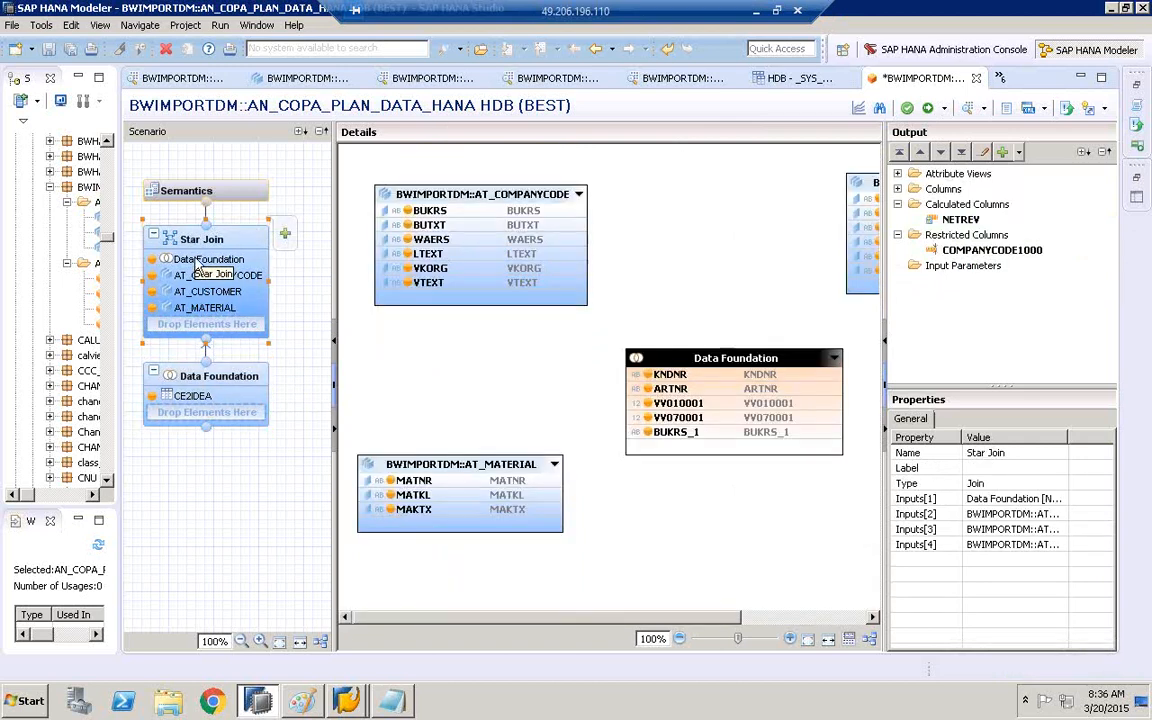
{"action": "left_click", "coordinate": [225, 380]}
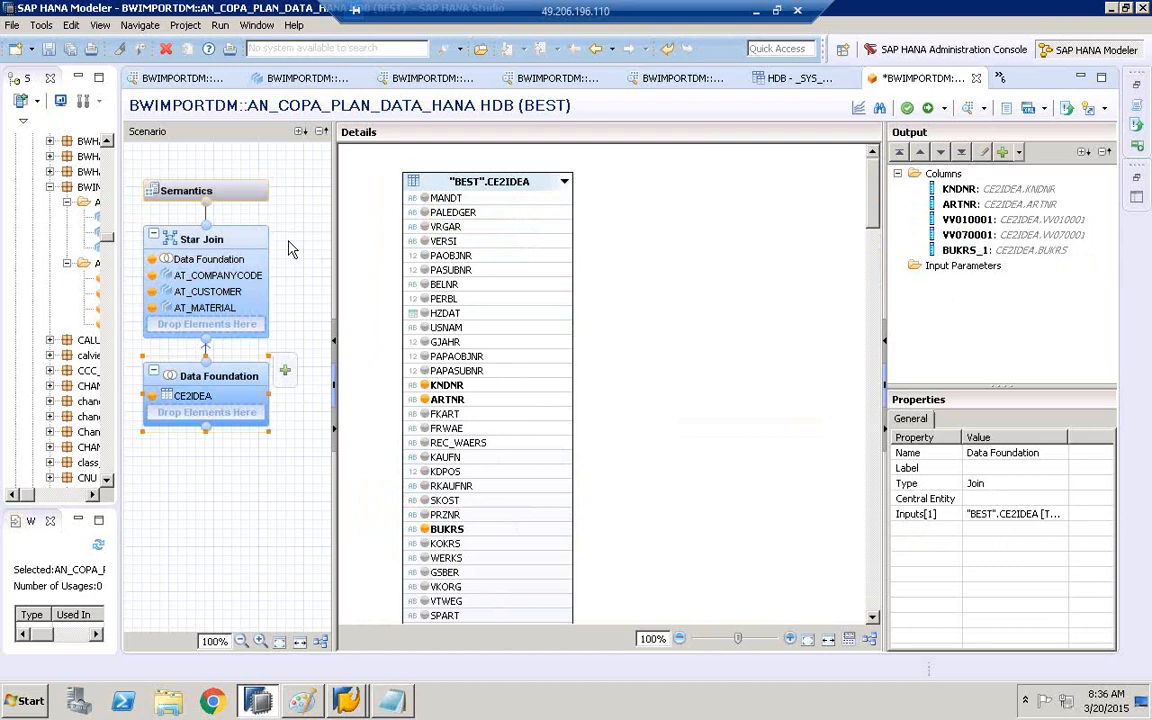
{"action": "left_click", "coordinate": [197, 245]}
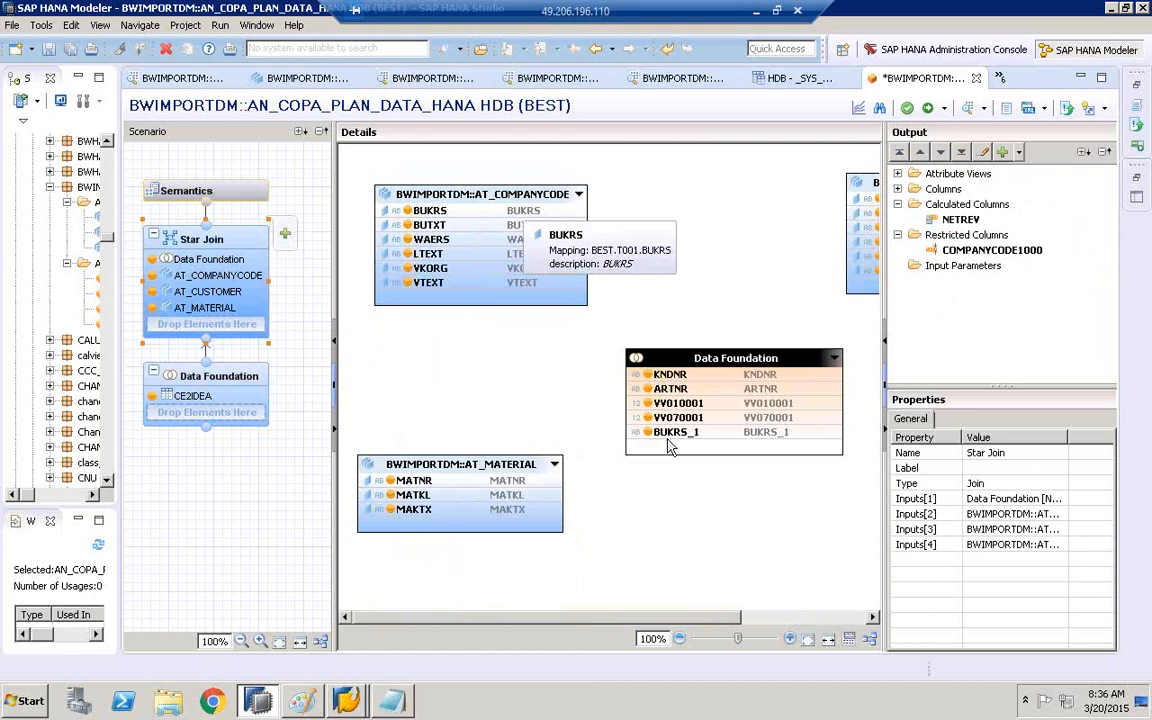
{"action": "mouse_move", "coordinate": [695, 444]}
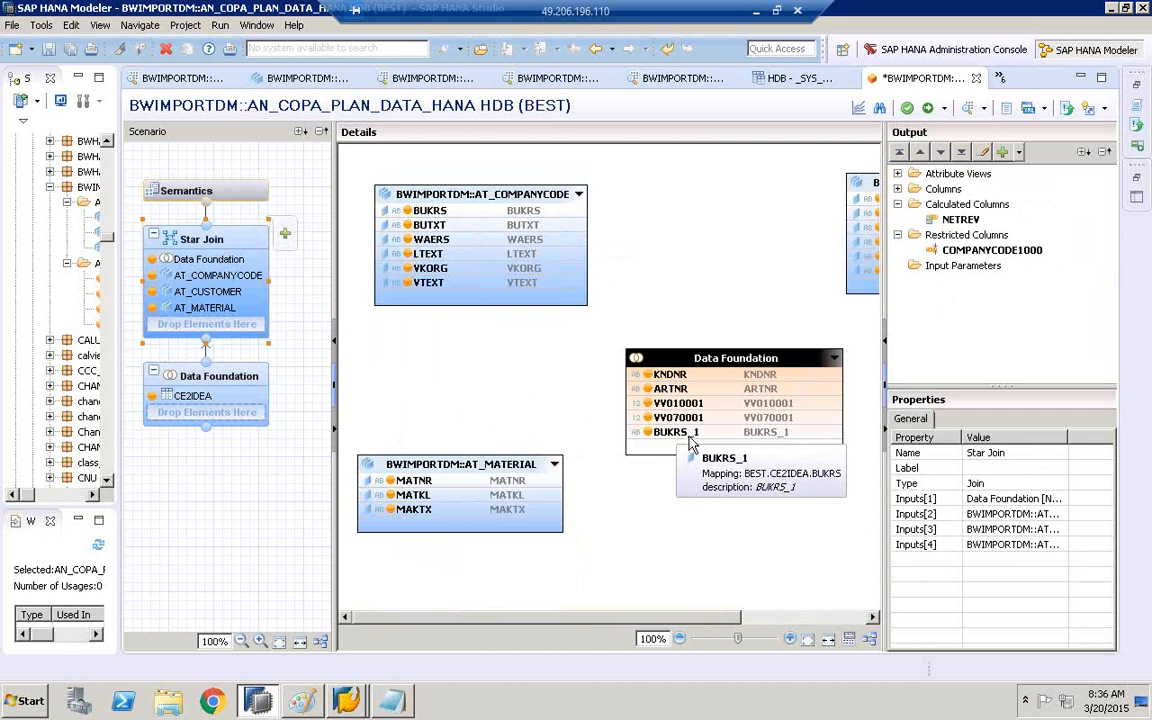
{"action": "left_click", "coordinate": [574, 211]}
{"action": "left_click_drag", "start_coordinate": [613, 247], "coordinate": [629, 433]}
Join MATNR of AT_MATERIAL to ARTNR and KUNNR of the customer attribute view to KNDNR of the Data Foundation.
{"action": "left_click_drag", "start_coordinate": [555, 482], "coordinate": [630, 390]}
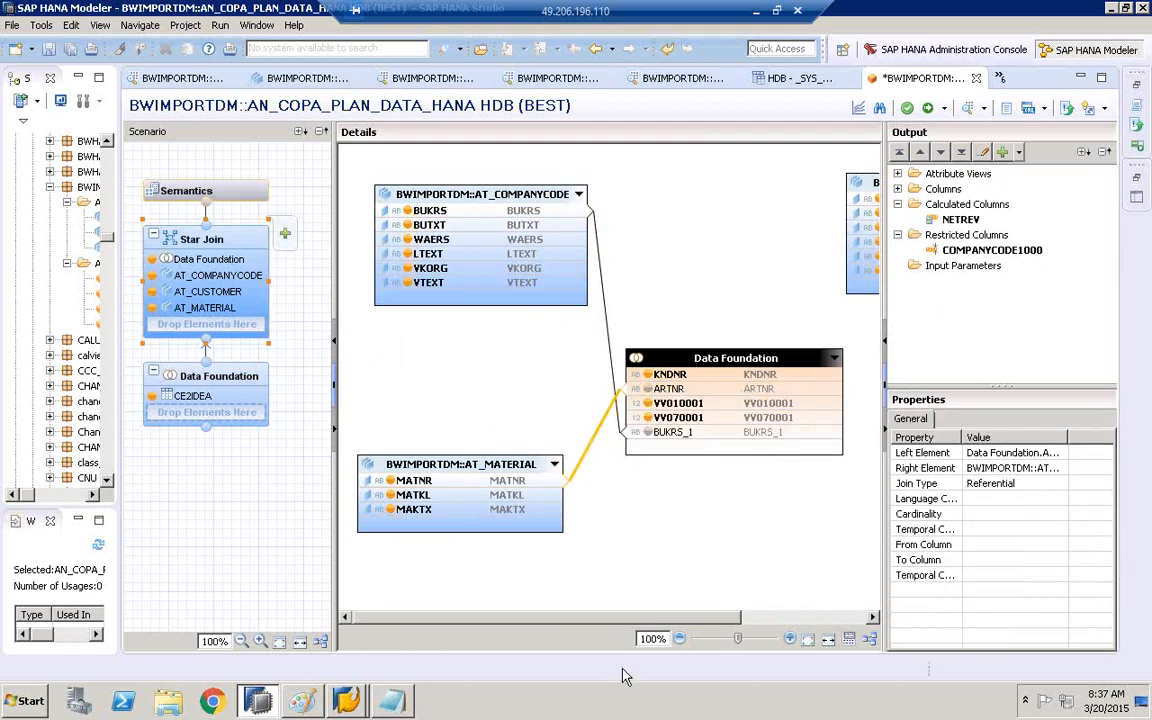
{"action": "left_click_drag", "start_coordinate": [649, 620], "coordinate": [726, 612]}
{"action": "left_click_drag", "start_coordinate": [750, 200], "coordinate": [728, 388]}
Edit the NETREV calculated column and replace its expression with "VV010001" - "VV070001".
{"action": "left_click", "coordinate": [941, 222]}
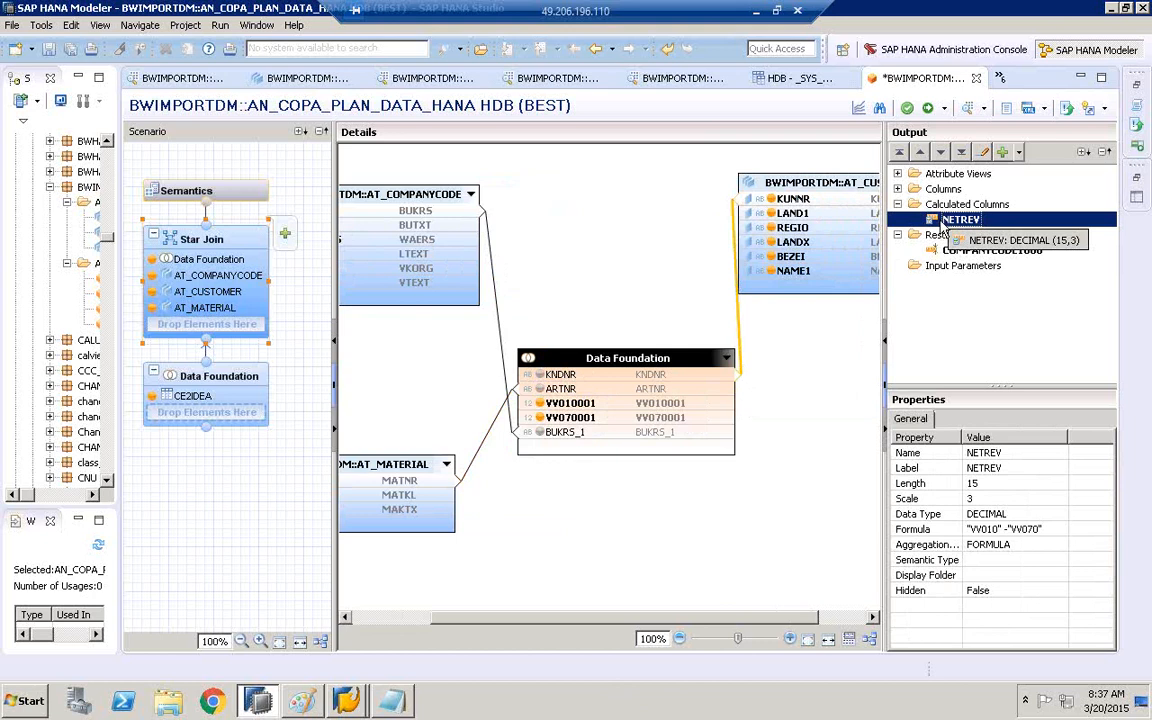
{"action": "right_click", "coordinate": [943, 227]}
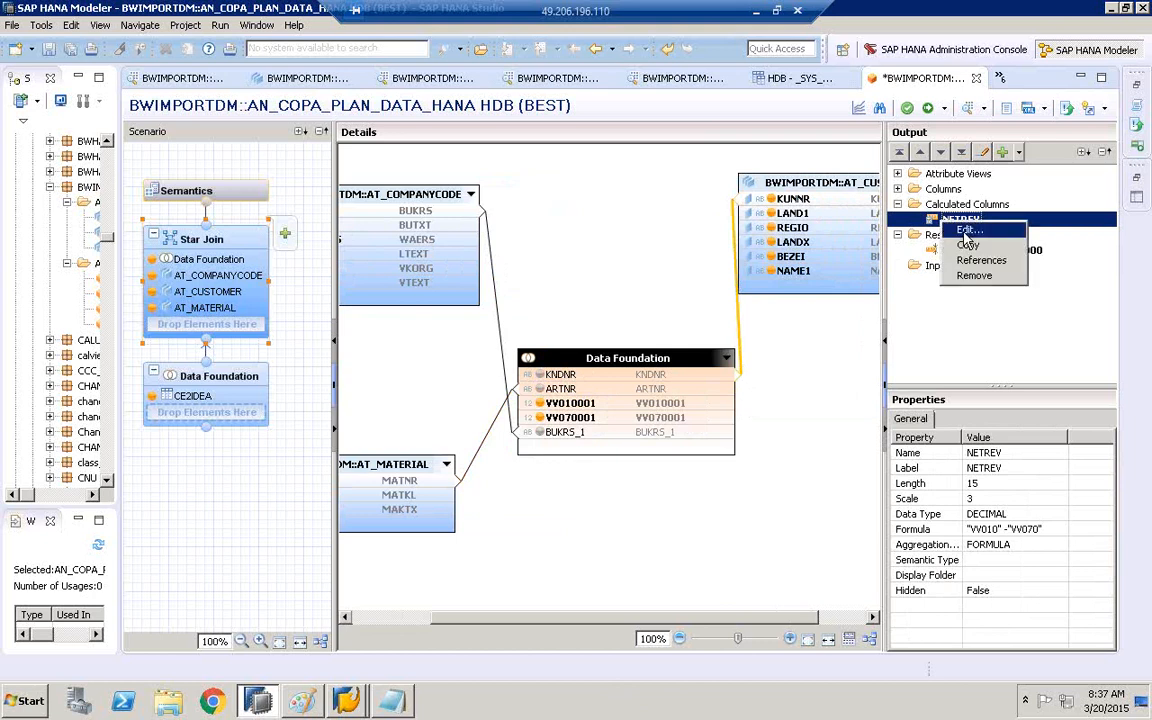
{"action": "left_click", "coordinate": [966, 232]}
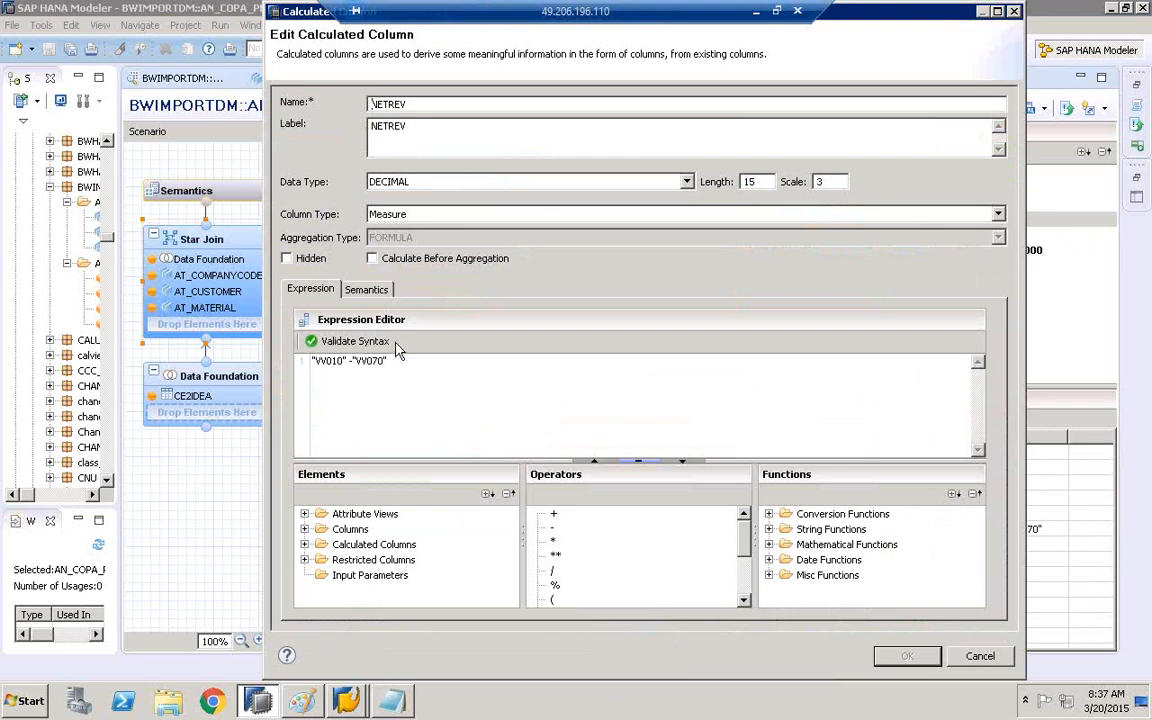
{"action": "left_click_drag", "start_coordinate": [397, 362], "coordinate": [308, 366]}
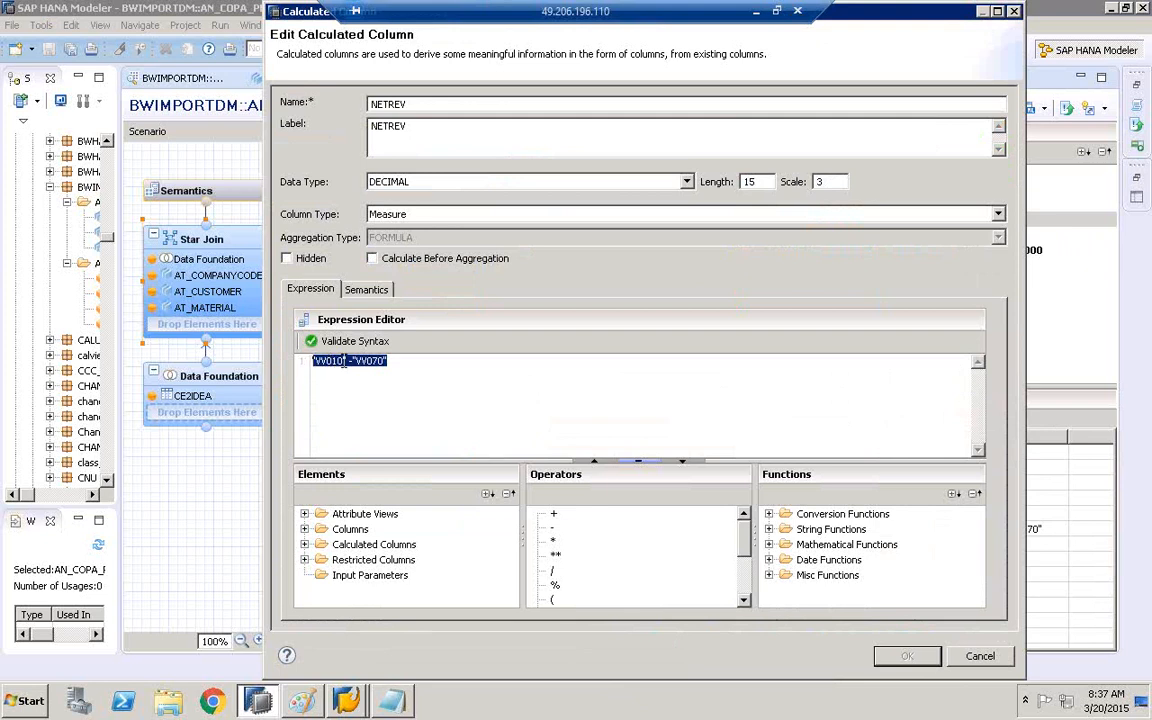
{"action": "key", "text": "BackSpace"}
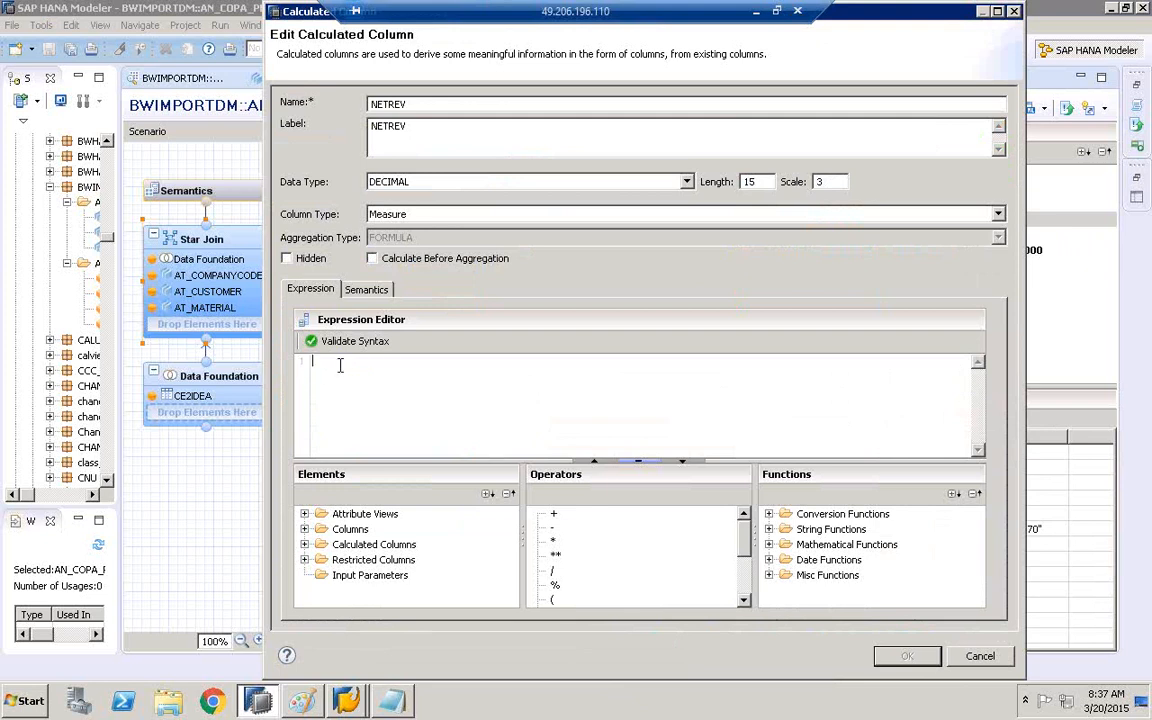
{"action": "double_click", "coordinate": [331, 530]}
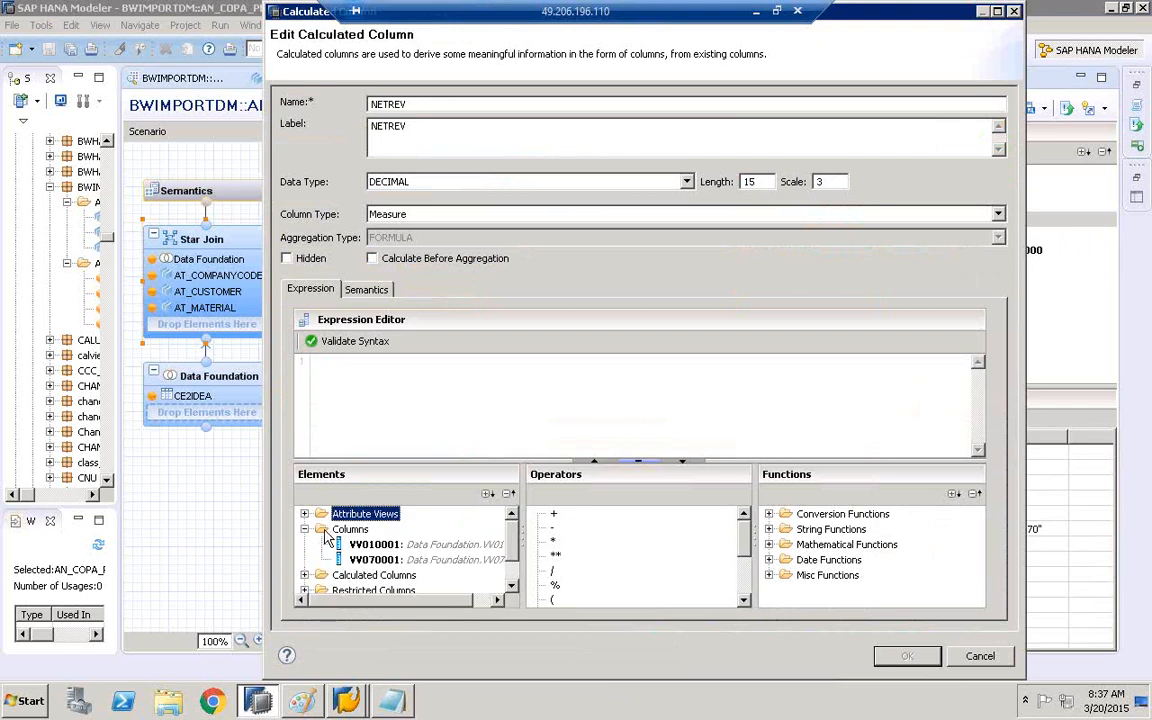
{"action": "left_click", "coordinate": [372, 545]}
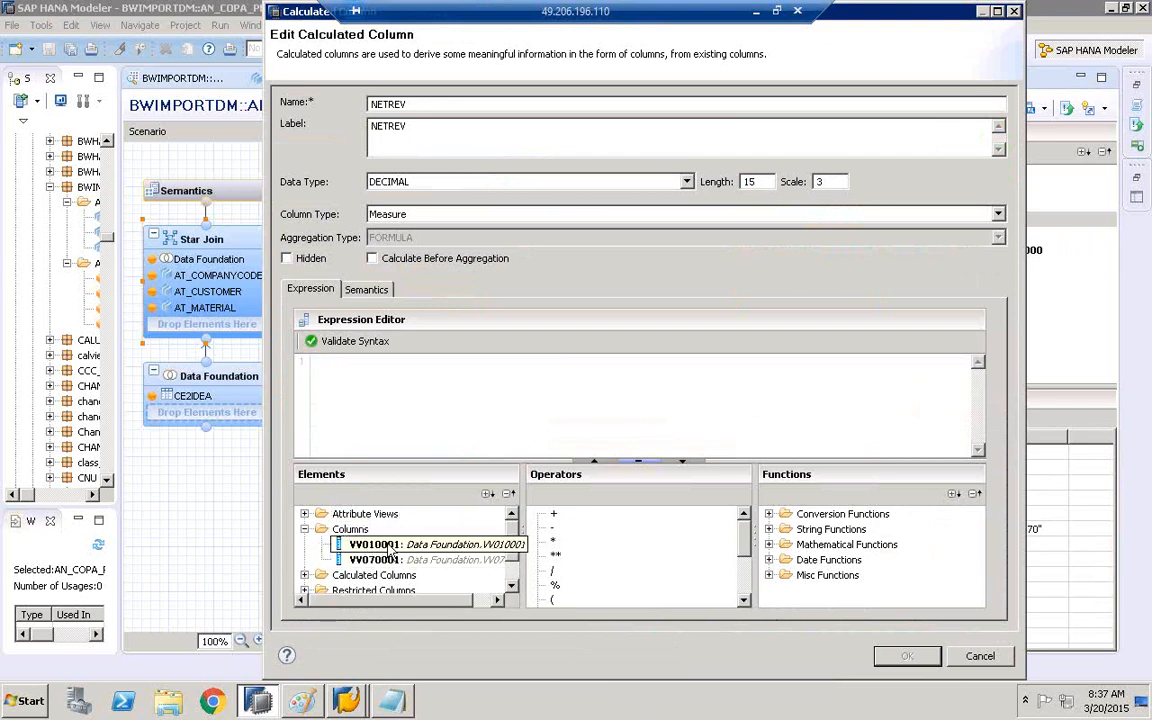
{"action": "double_click", "coordinate": [390, 548]}
{"action": "left_click", "coordinate": [422, 372]}
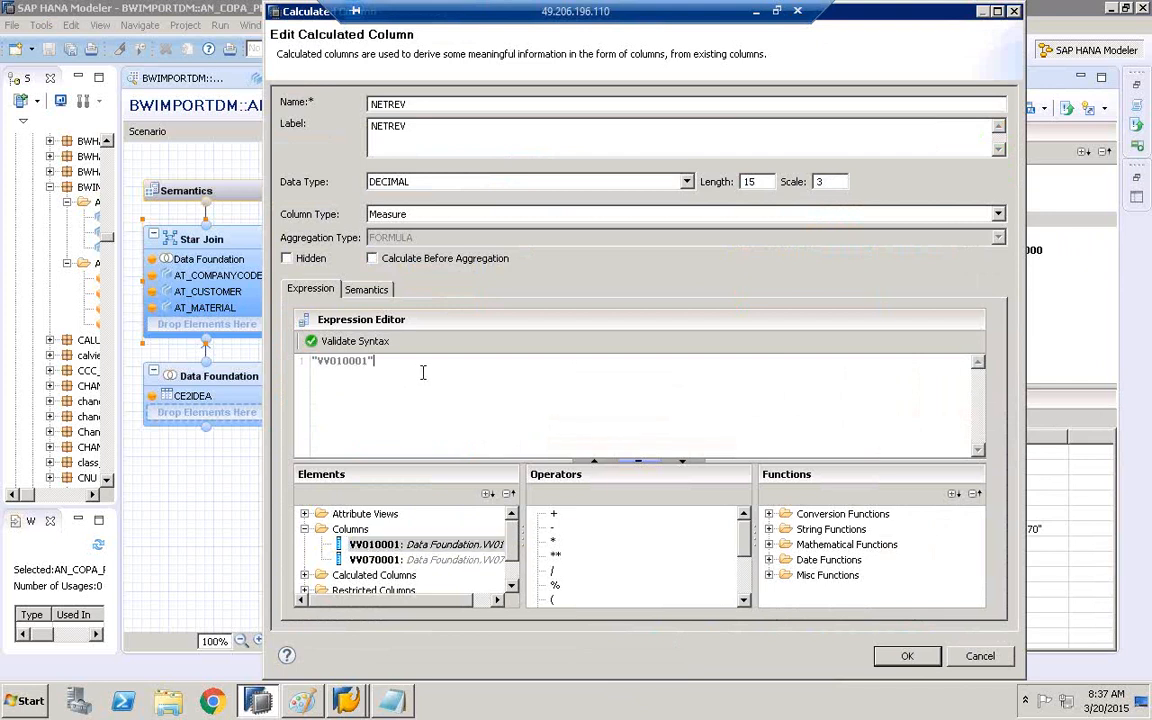
{"action": "double_click", "coordinate": [551, 529]}
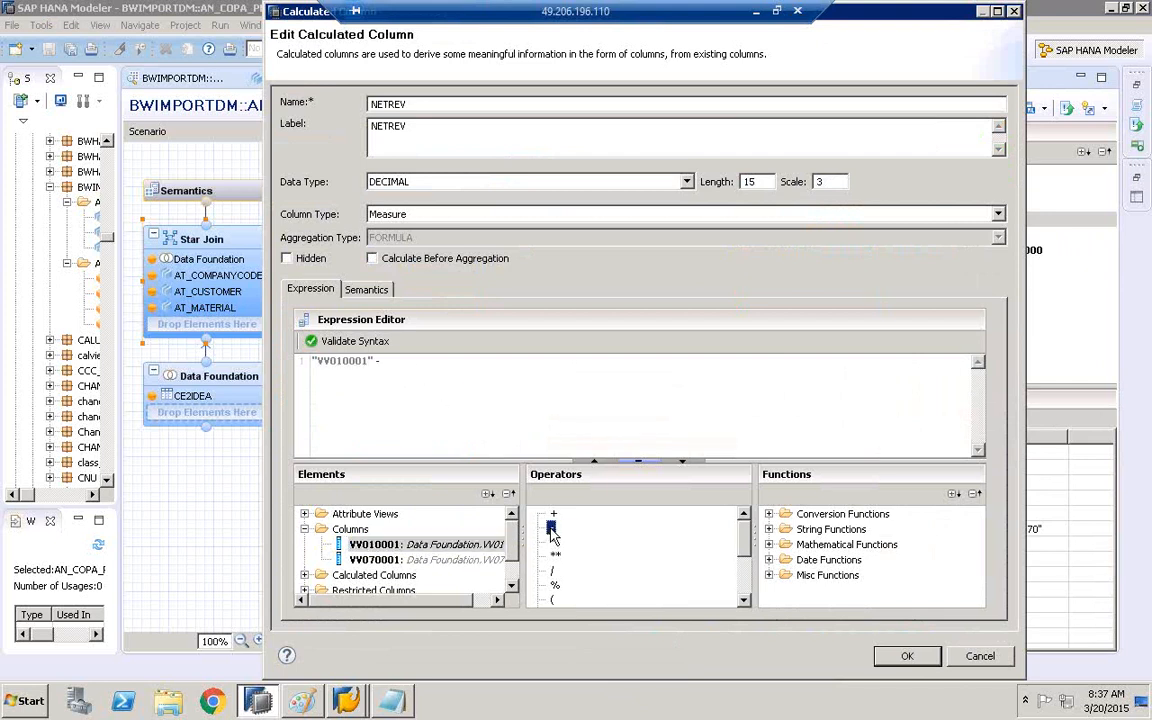
{"action": "double_click", "coordinate": [418, 560]}
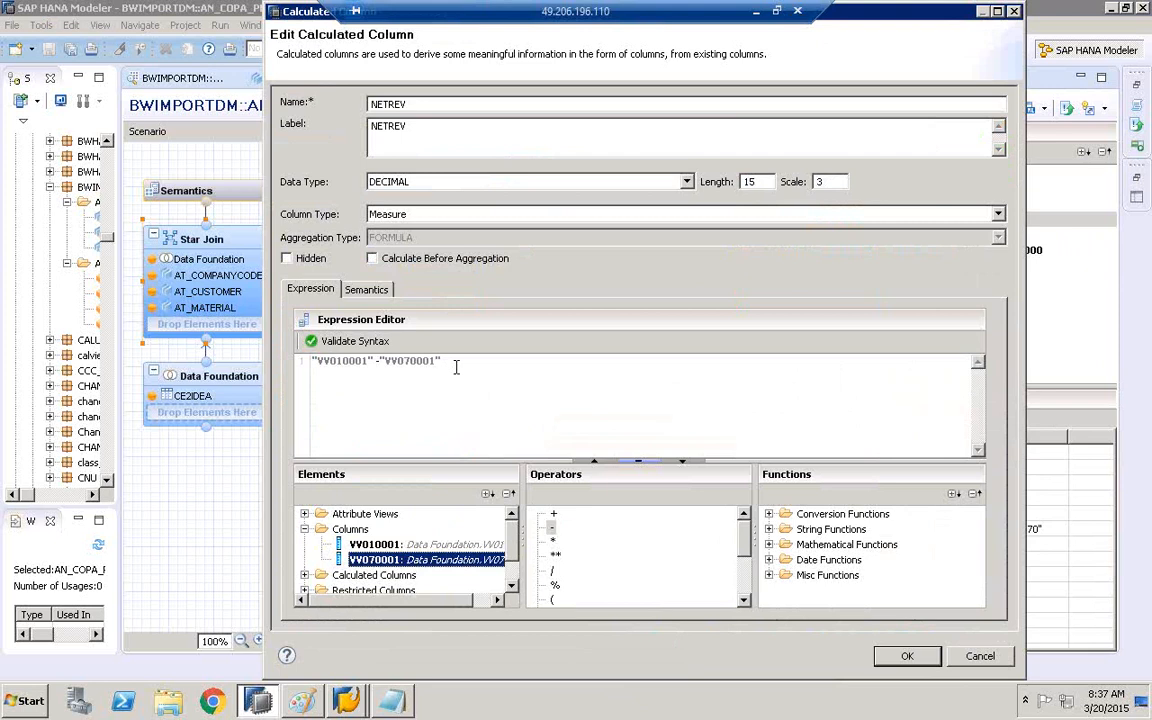
Validate the syntax of the NETREV expression and save the calculated column.
{"action": "left_click_drag", "start_coordinate": [455, 365], "coordinate": [320, 362]}
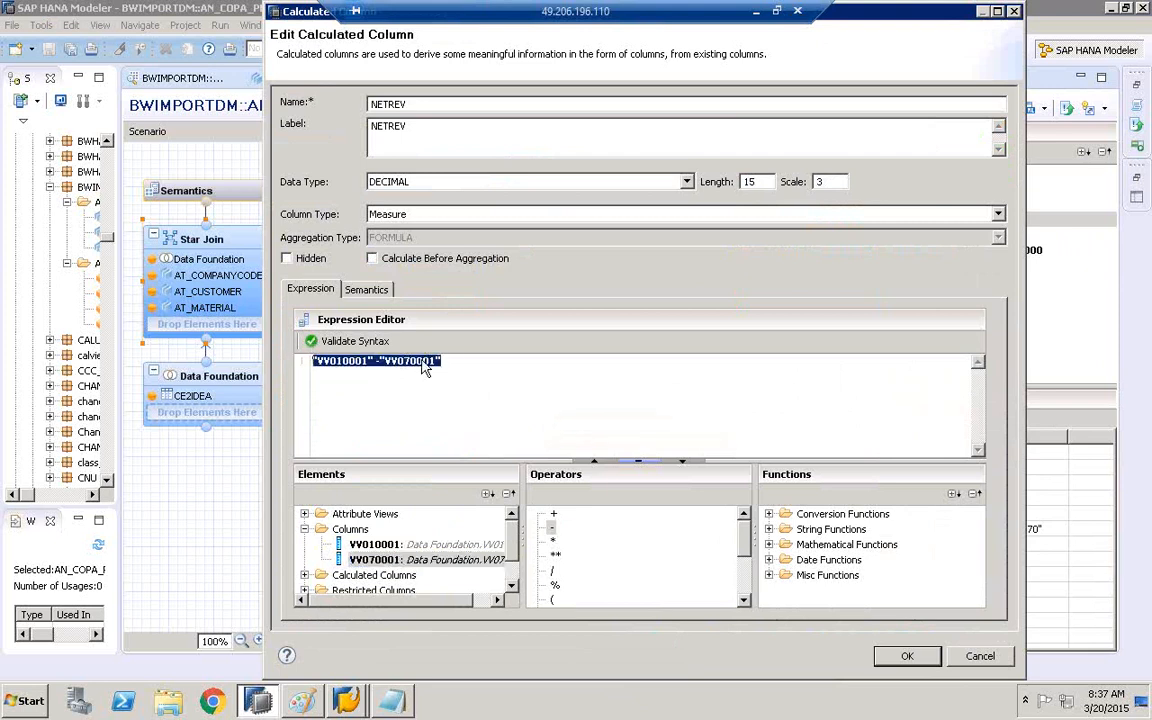
{"action": "left_click", "coordinate": [360, 341]}
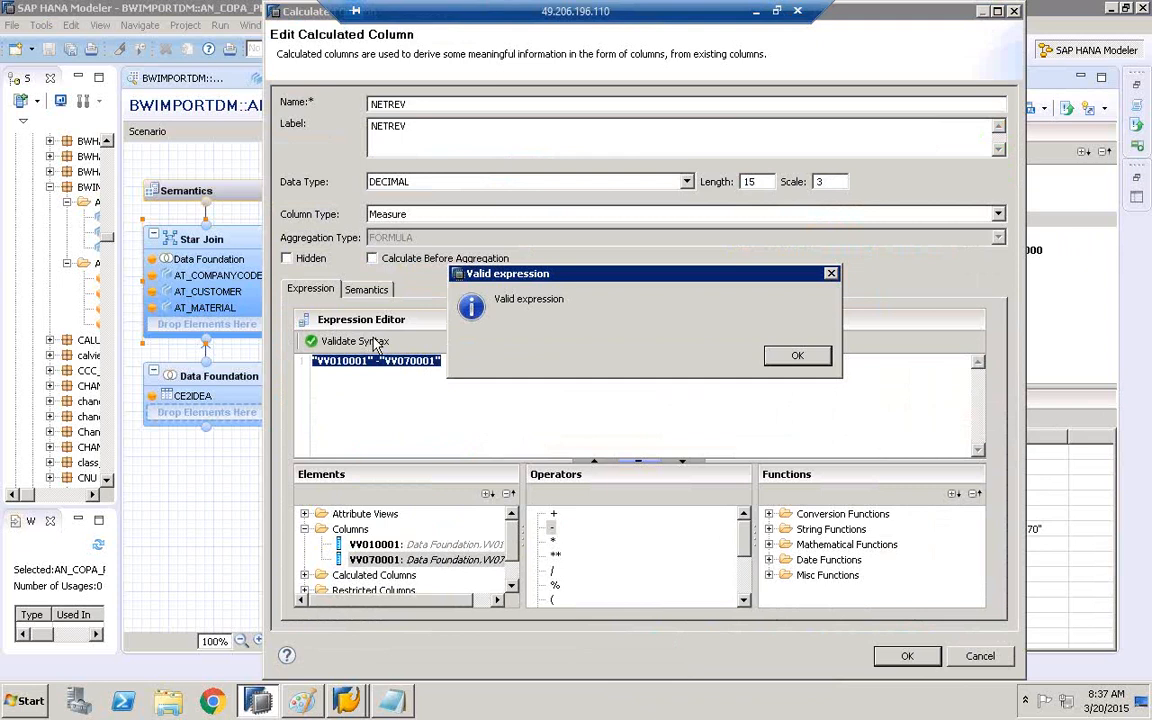
{"action": "left_click", "coordinate": [793, 358]}
{"action": "left_click", "coordinate": [907, 656]}
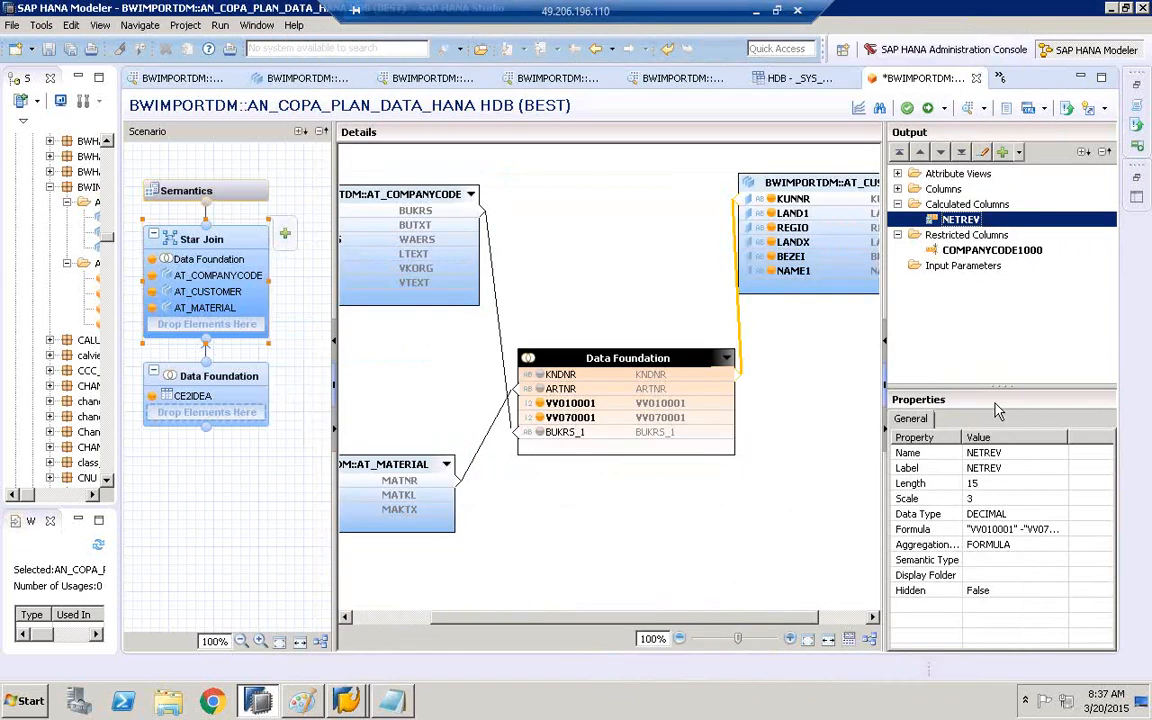
Edit the restricted column COMPANYCODE1000 so that it is based on the measure VV010001, and save its definition.
{"action": "left_click", "coordinate": [957, 250]}
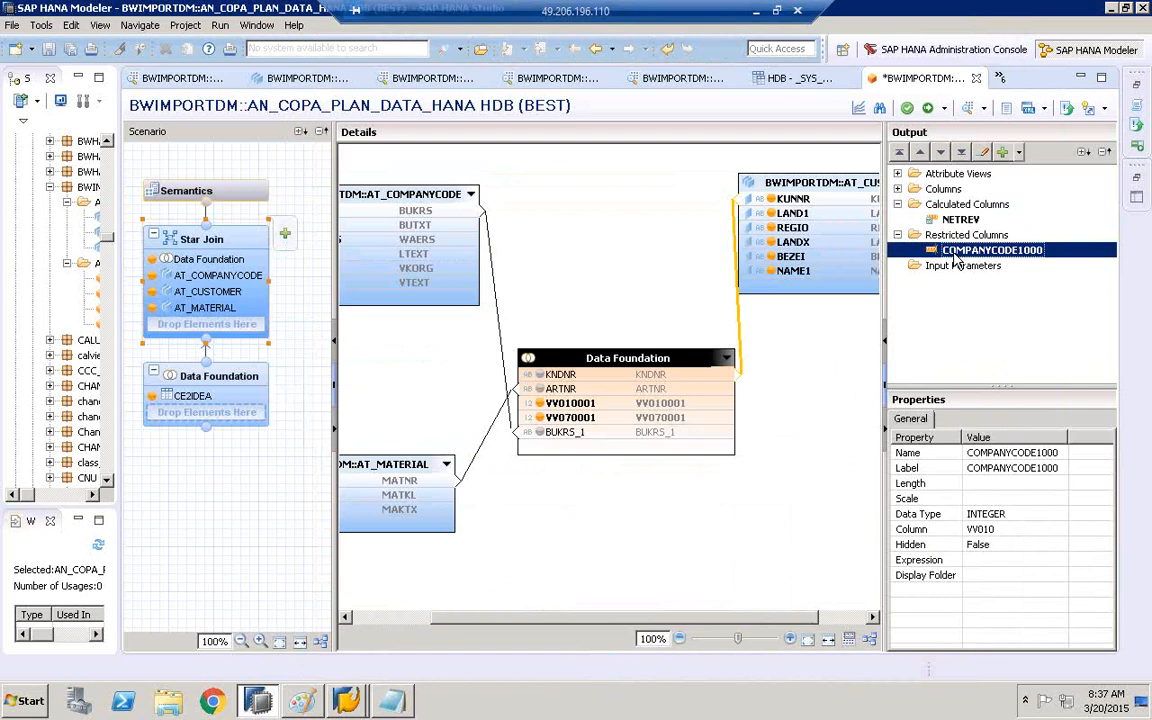
{"action": "right_click", "coordinate": [956, 252]}
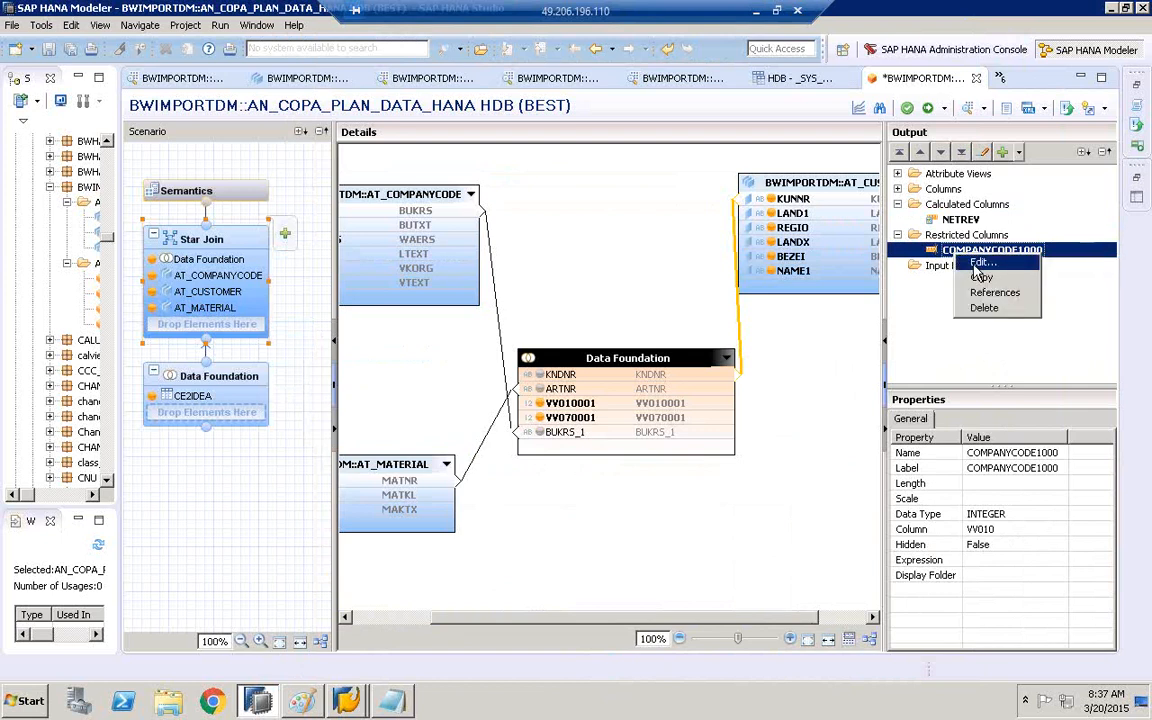
{"action": "left_click", "coordinate": [980, 264]}
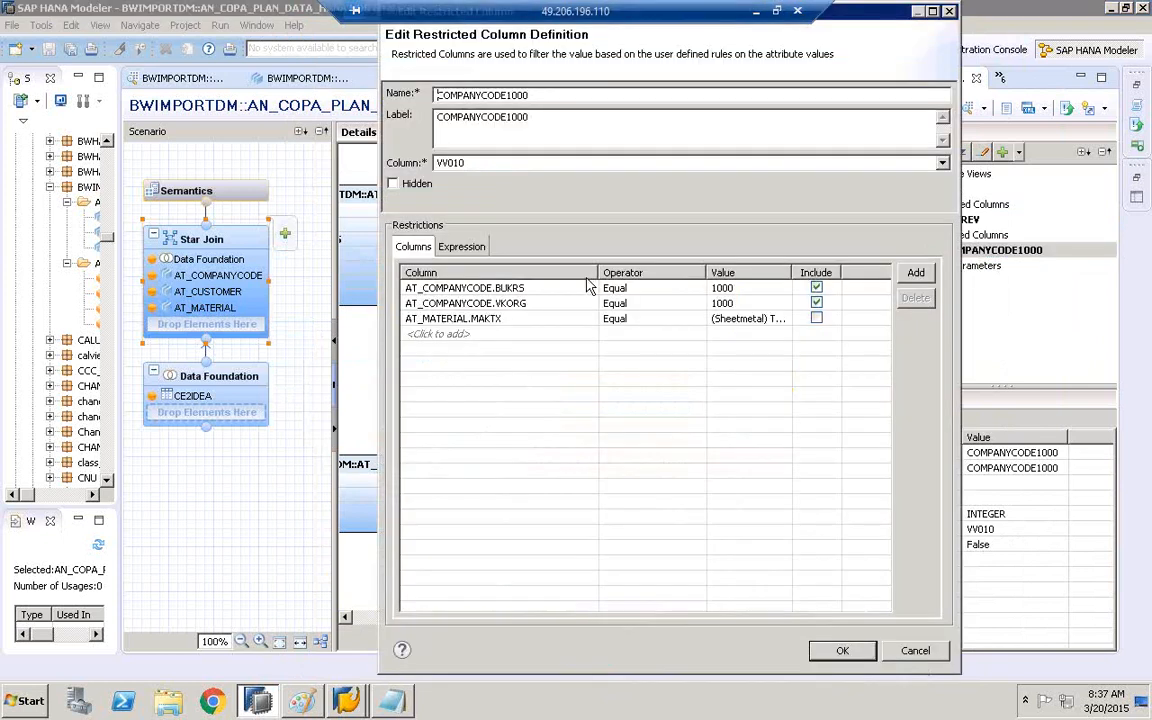
{"action": "left_click", "coordinate": [457, 166]}
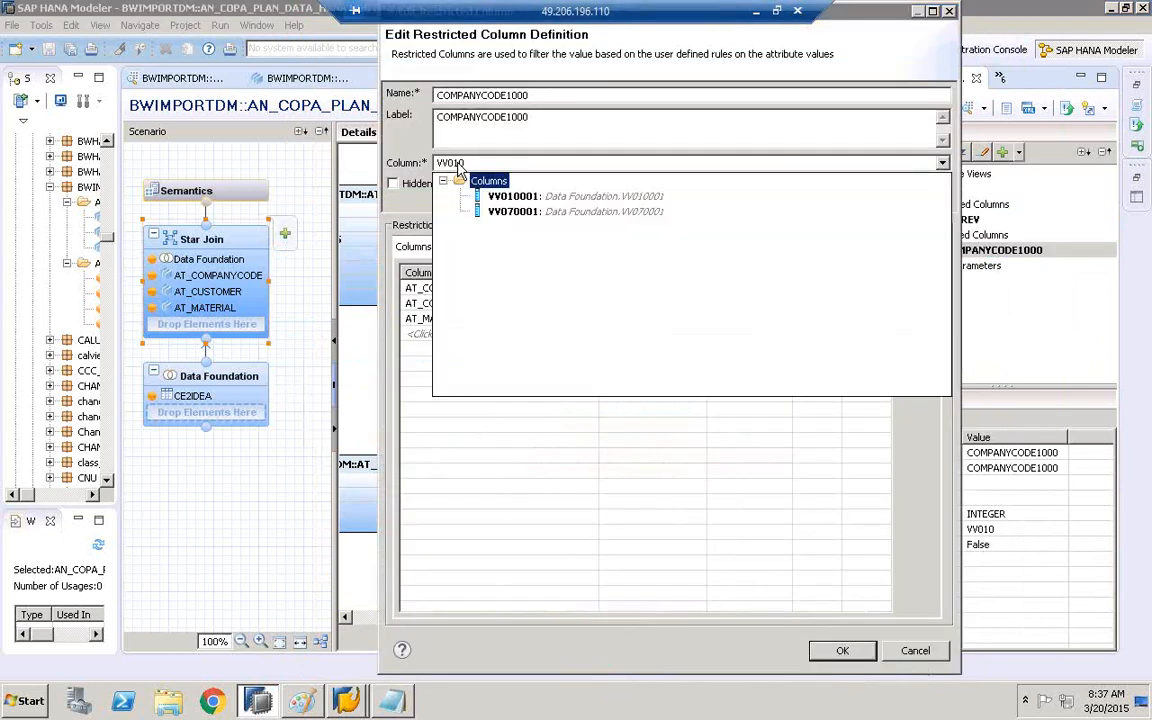
{"action": "left_click", "coordinate": [503, 197]}
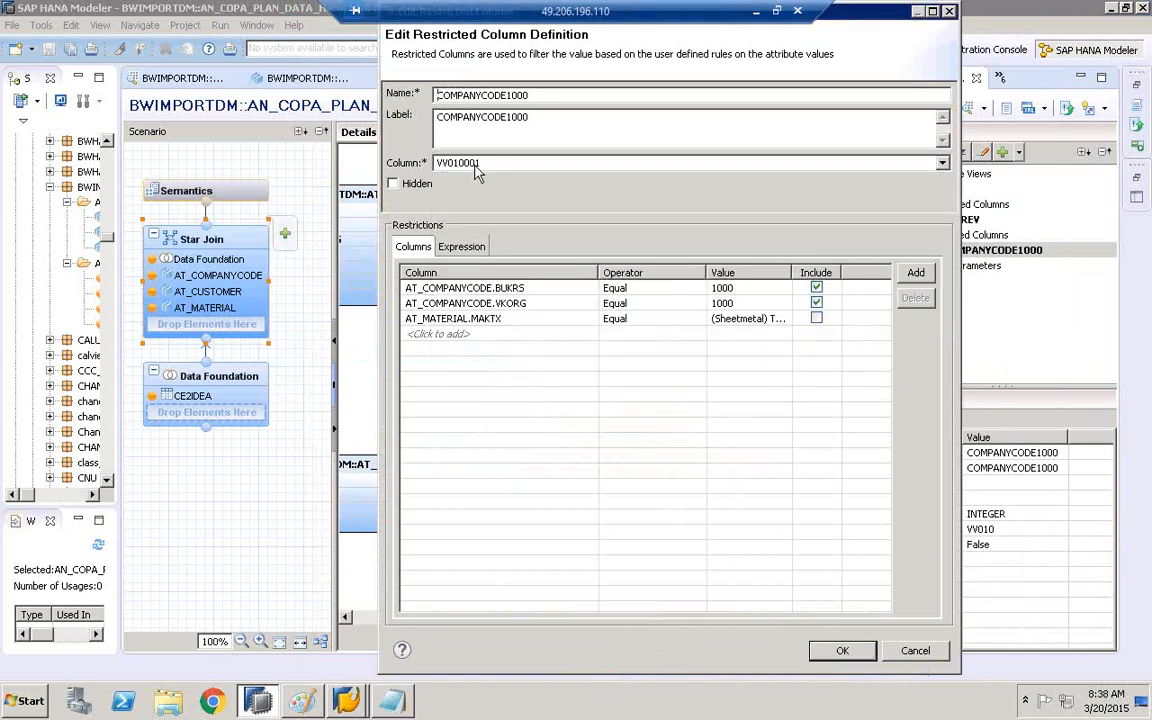
{"action": "left_click", "coordinate": [848, 652]}
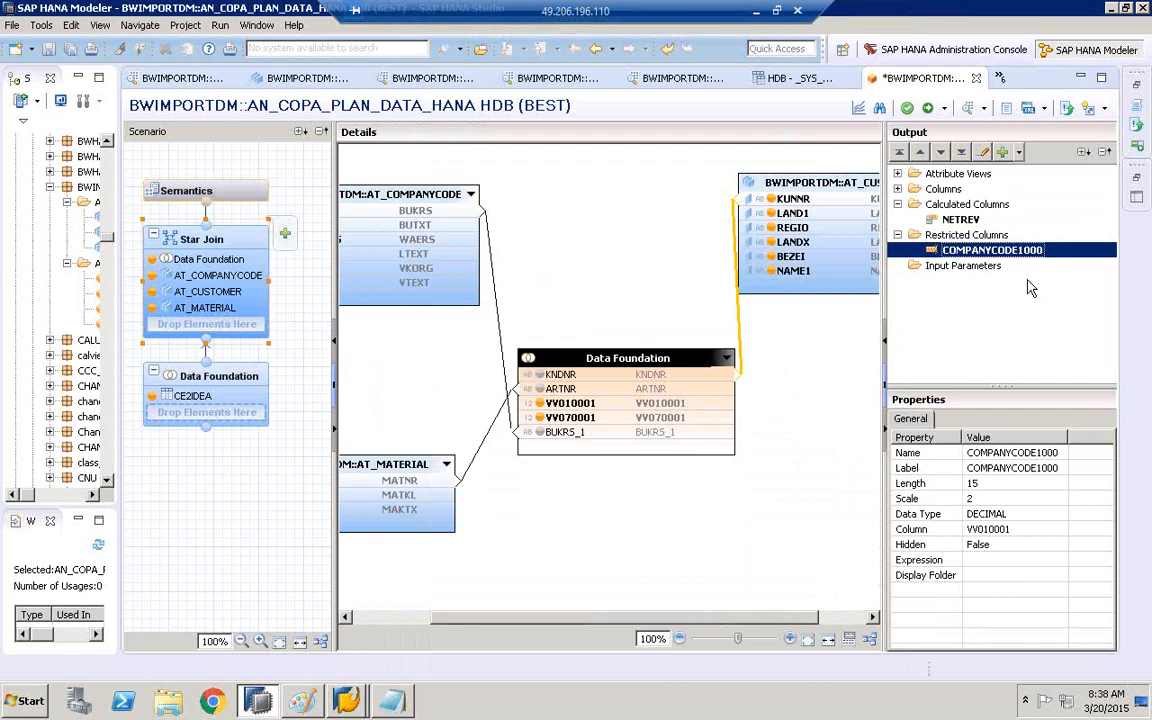
Validate and activate the plan analytic view from its Semantics node, assigning it to the existing change.
{"action": "left_click", "coordinate": [210, 193]}
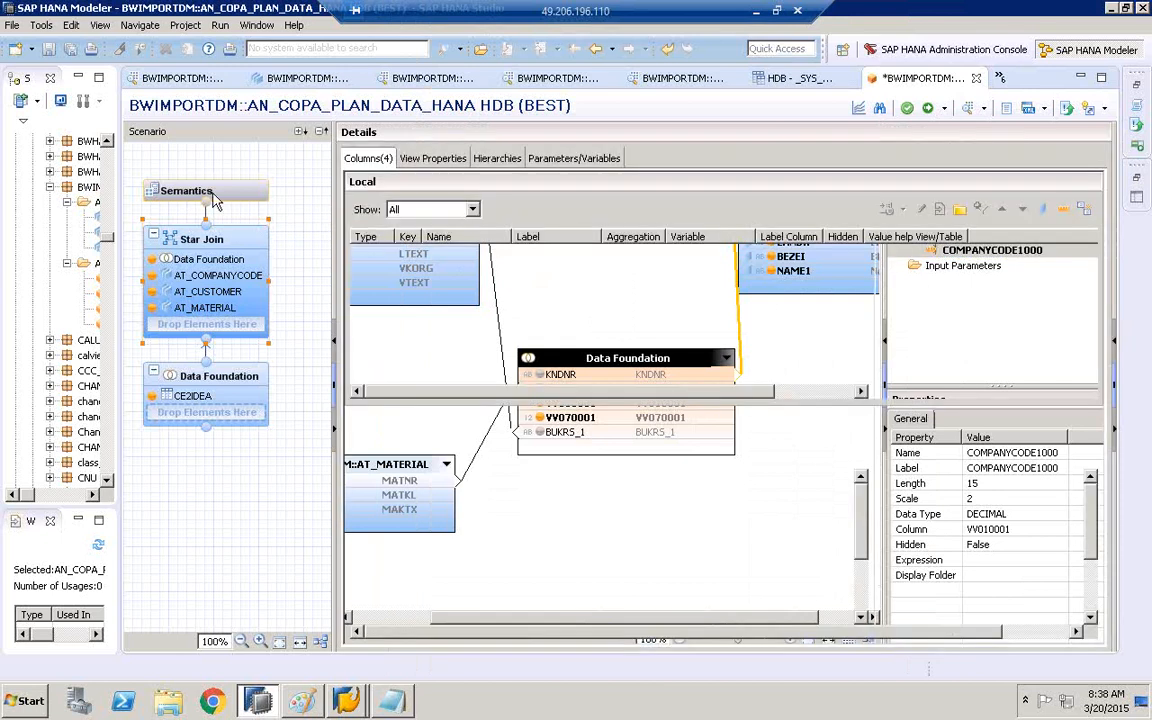
{"action": "left_click", "coordinate": [909, 110]}
{"action": "left_click", "coordinate": [929, 110]}
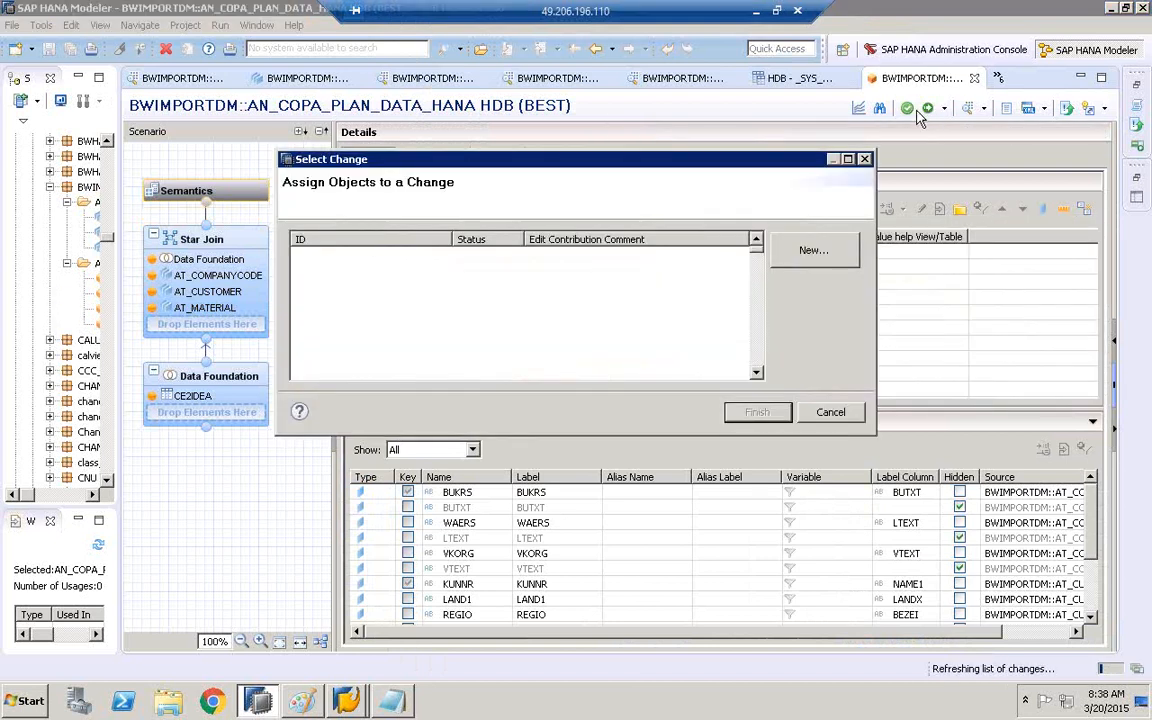
{"action": "left_click", "coordinate": [560, 256]}
{"action": "left_click", "coordinate": [758, 413]}
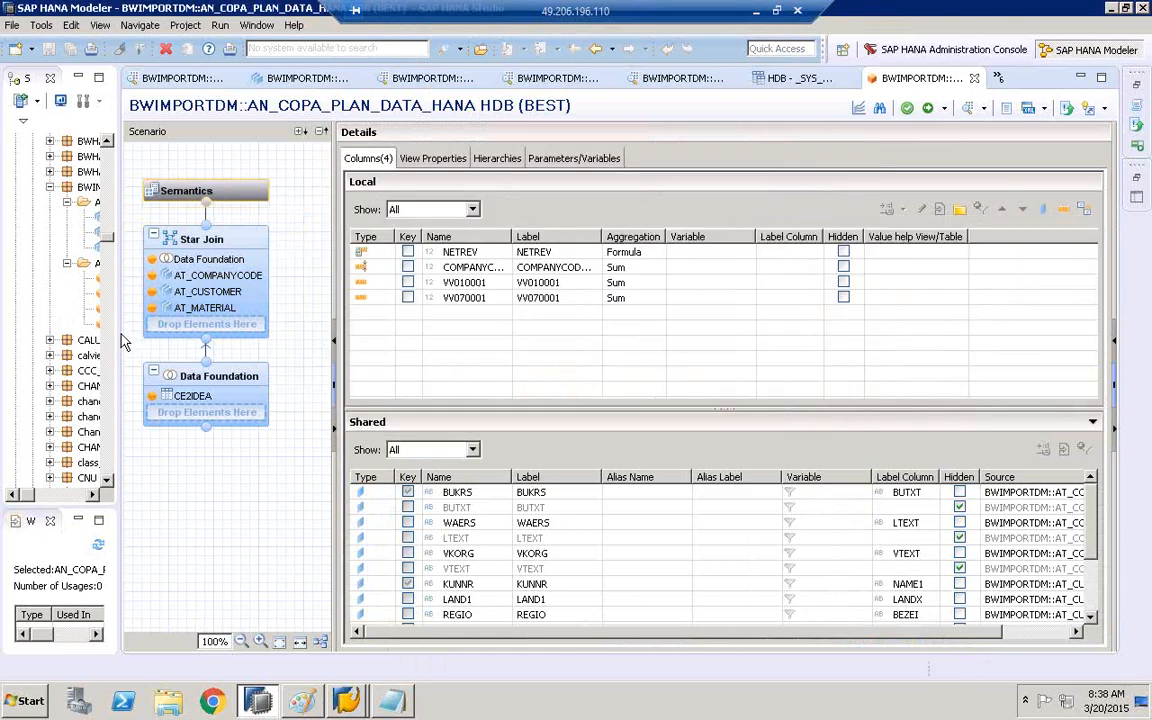
Open the data preview of the analytic view AN_COPA_PLAN_DATA_HANA.
{"action": "left_click_drag", "start_coordinate": [138, 336], "coordinate": [340, 355]}
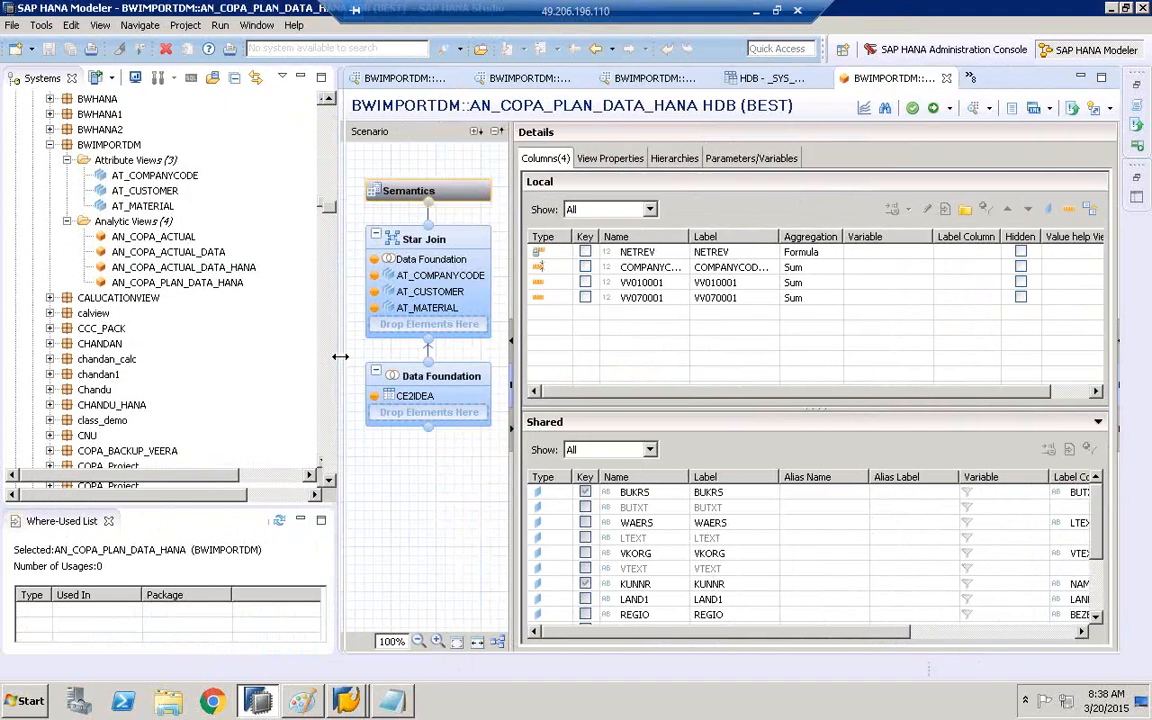
{"action": "left_click", "coordinate": [158, 286]}
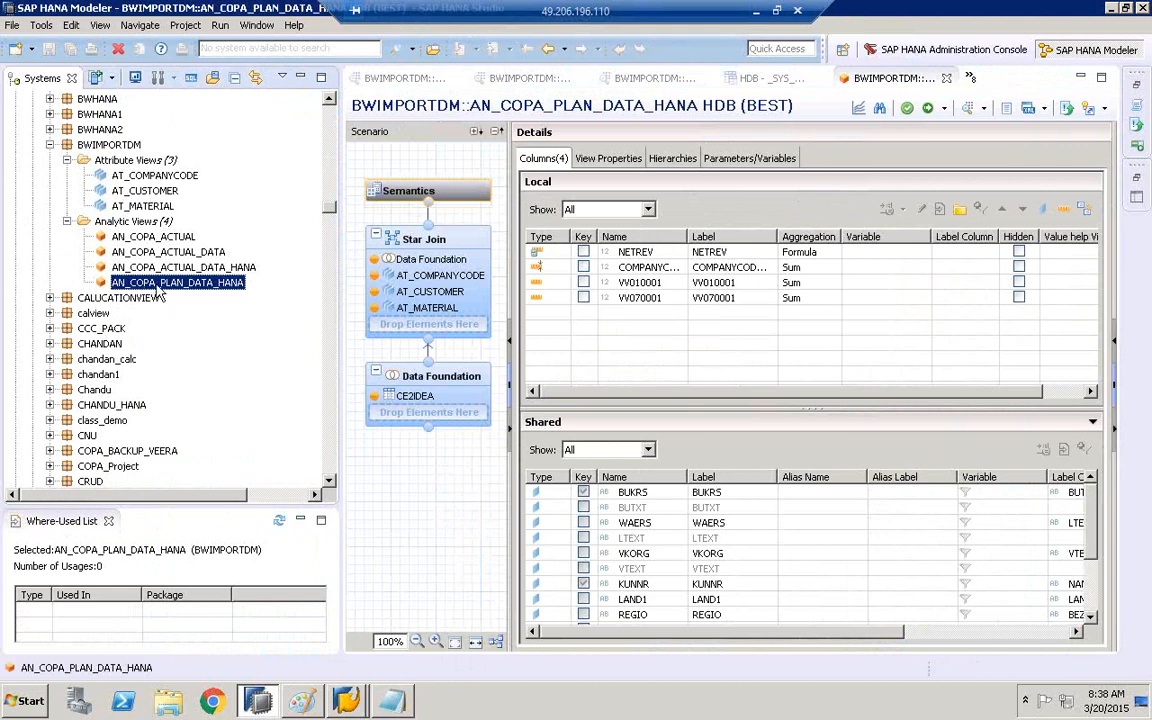
{"action": "right_click", "coordinate": [157, 289]}
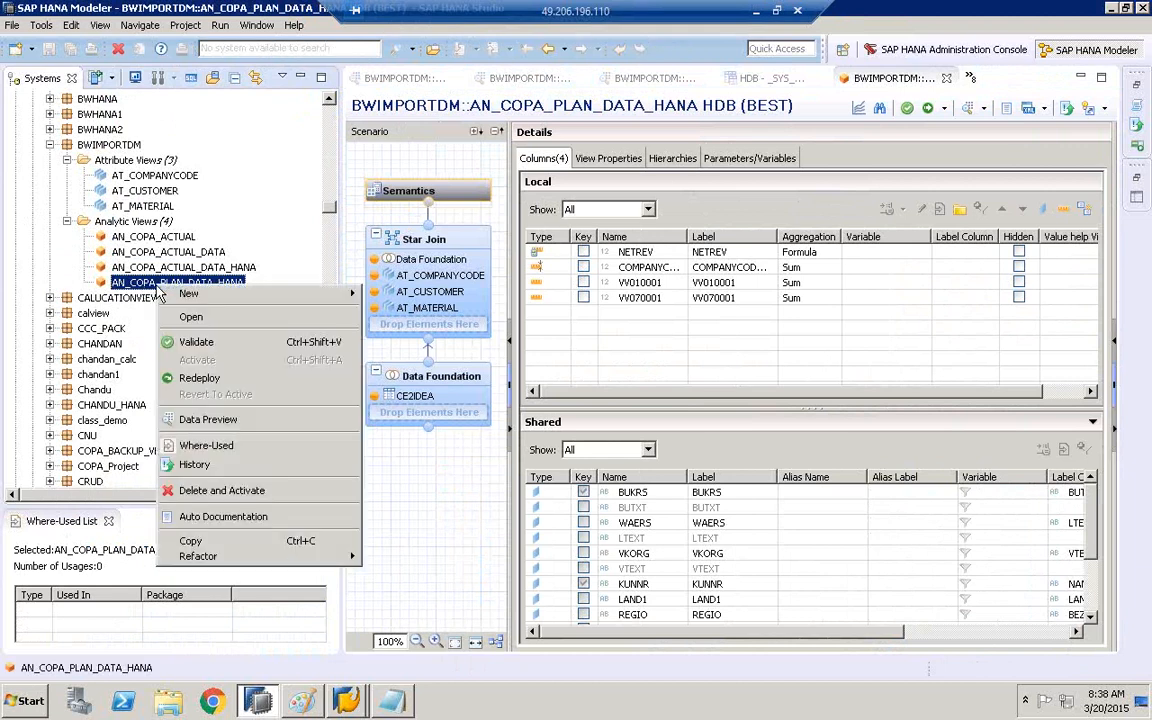
{"action": "left_click", "coordinate": [218, 420]}
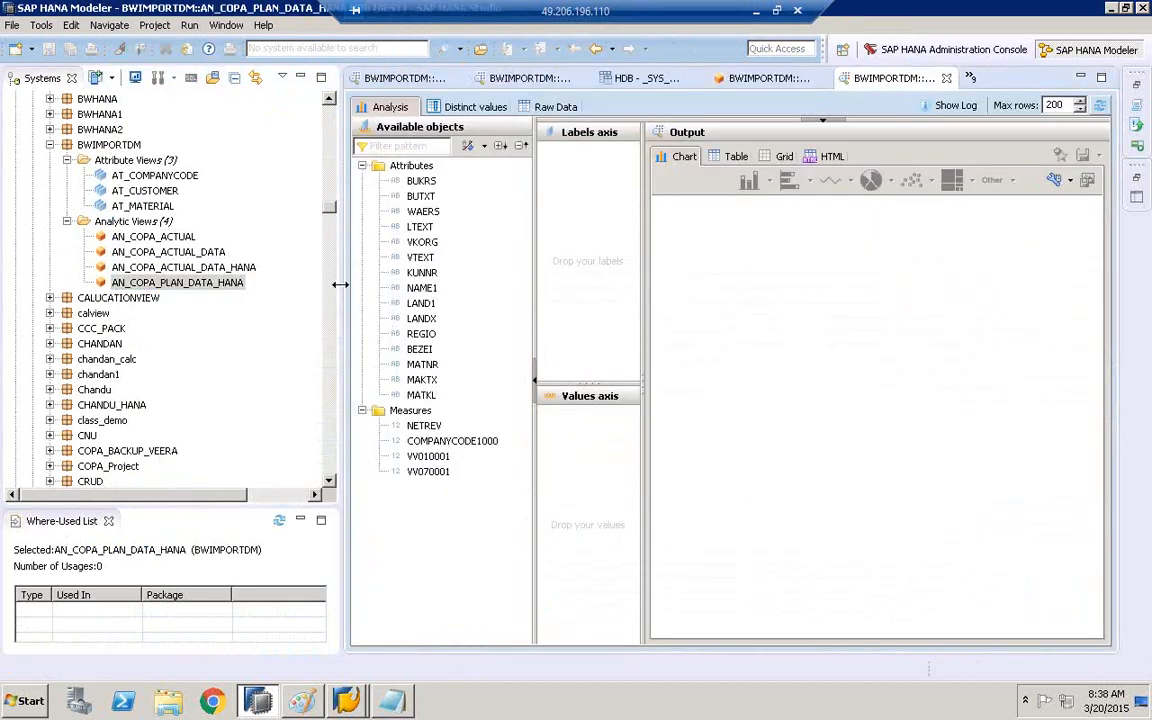
{"action": "left_click_drag", "start_coordinate": [326, 284], "coordinate": [180, 284]}
Chart the plan measure VV010001 by country, using LANDX as the label.
{"action": "left_click", "coordinate": [267, 457]}
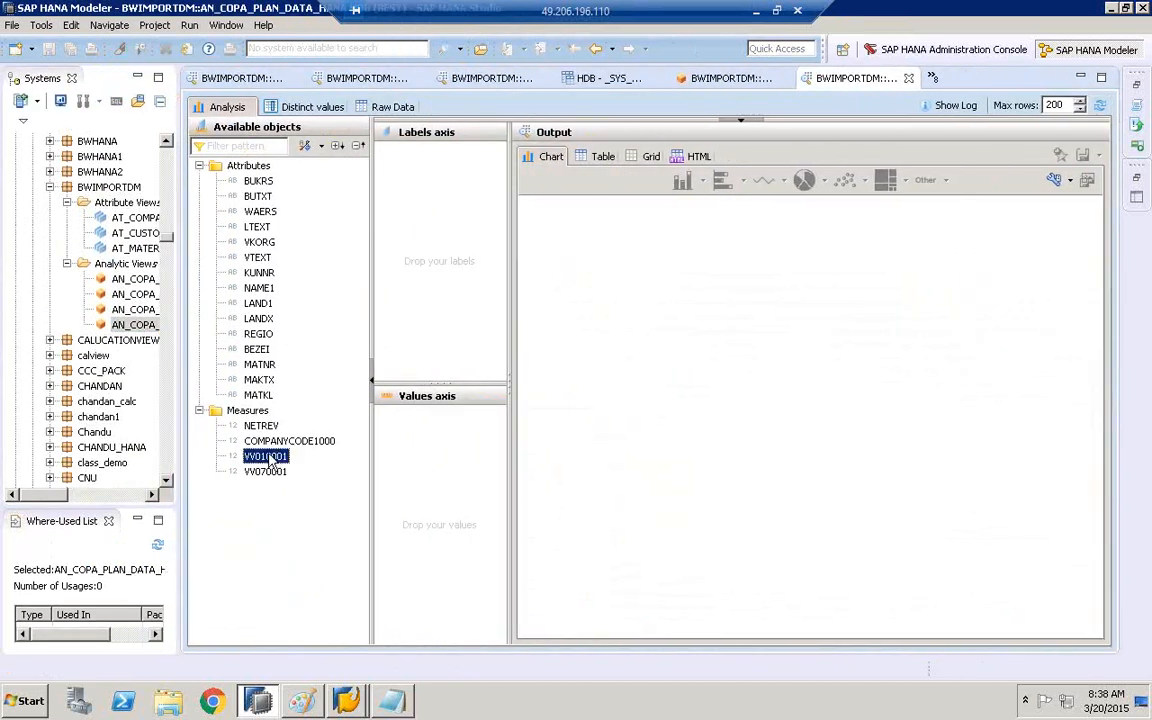
{"action": "left_click_drag", "start_coordinate": [258, 463], "coordinate": [440, 425]}
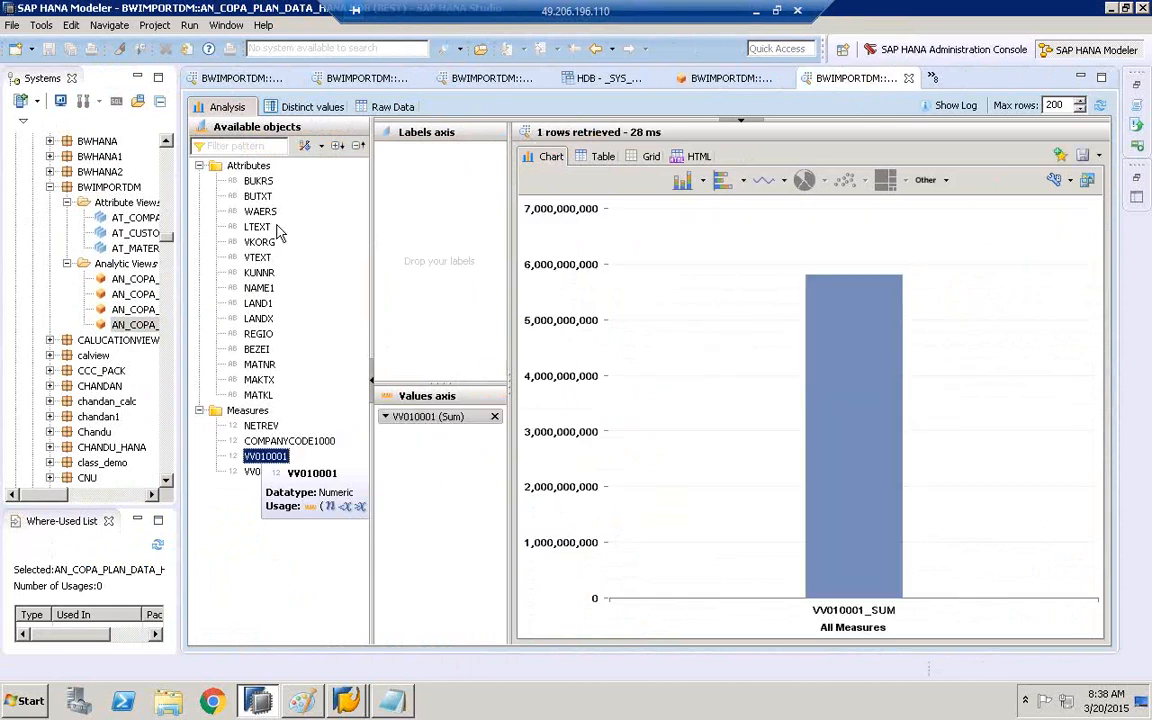
{"action": "left_click_drag", "start_coordinate": [262, 318], "coordinate": [422, 234]}
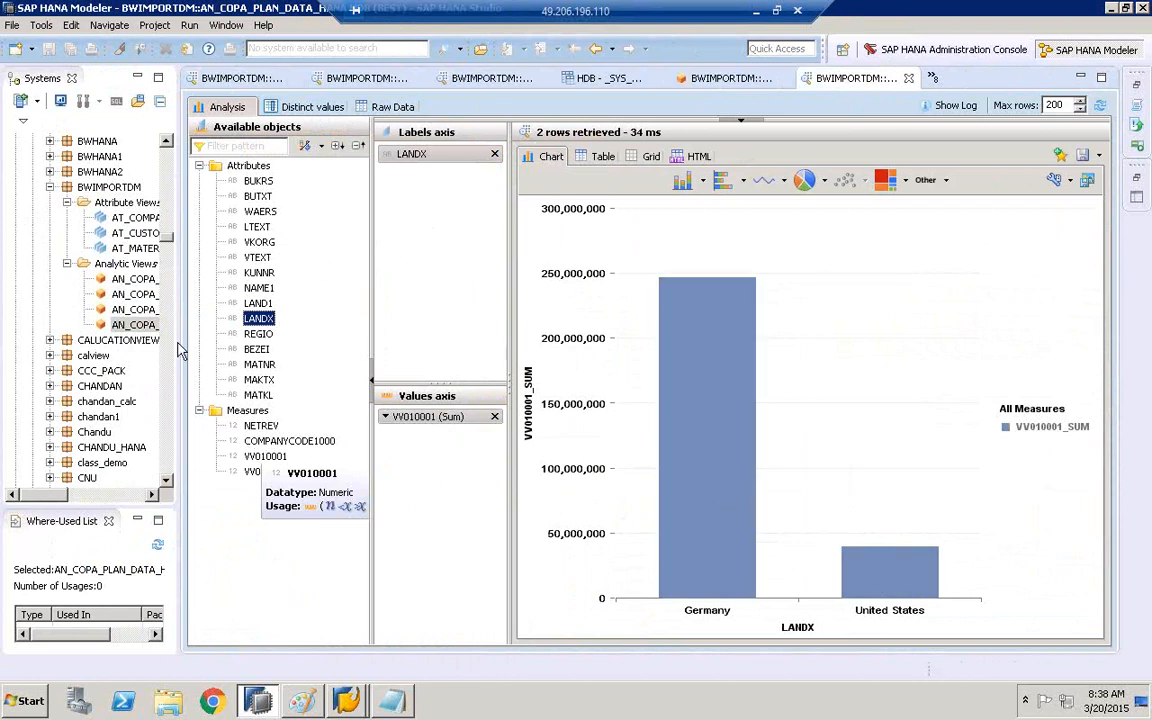
Open the data preview of the analytic view AN_COPA_ACTUAL_DATA_HANA for comparison.
{"action": "left_click_drag", "start_coordinate": [179, 334], "coordinate": [289, 334]}
{"action": "left_click", "coordinate": [175, 288]}
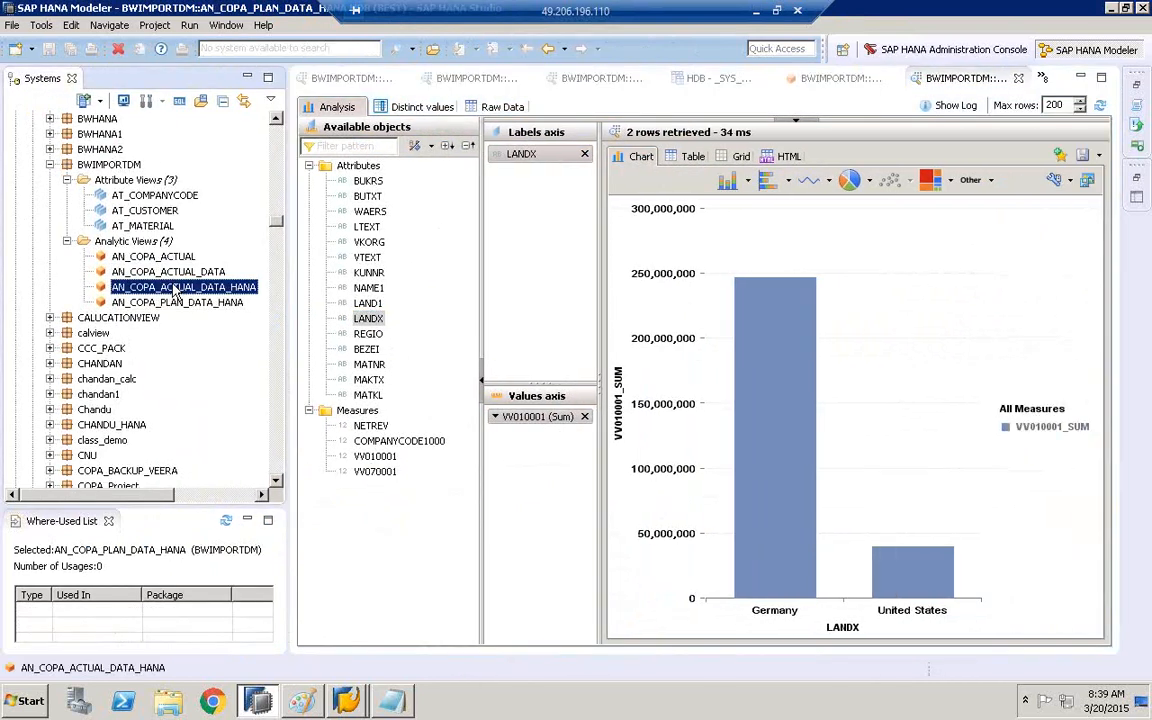
{"action": "right_click", "coordinate": [175, 290]}
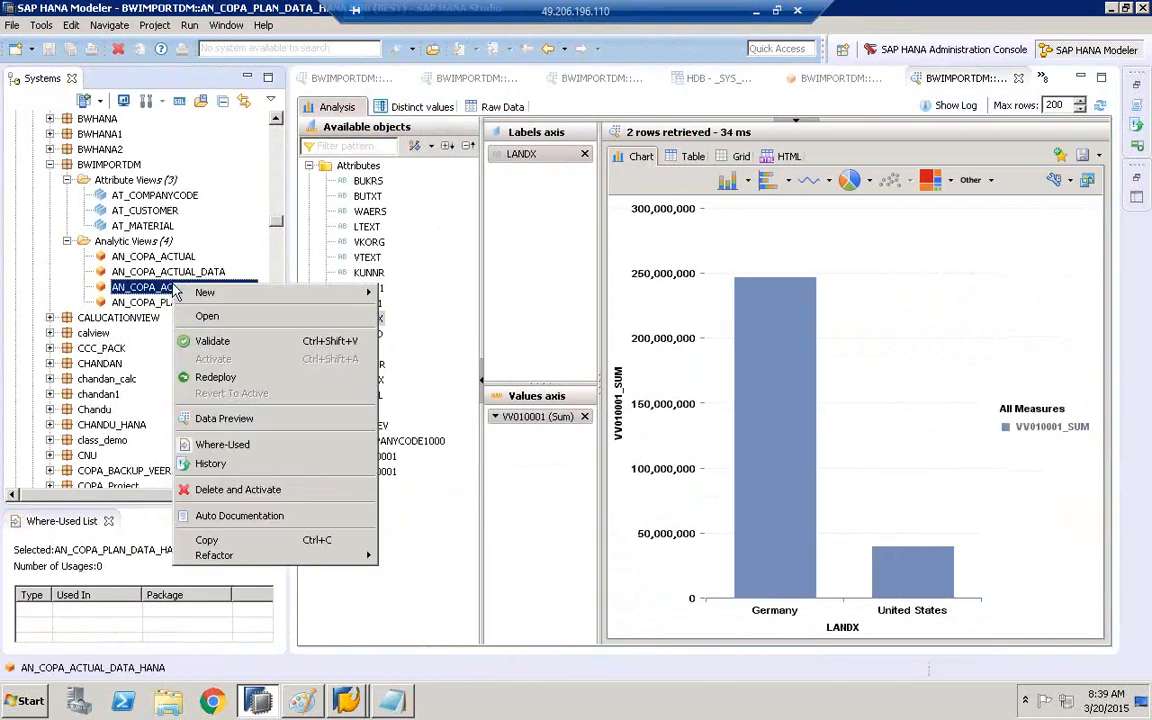
{"action": "left_click", "coordinate": [239, 424]}
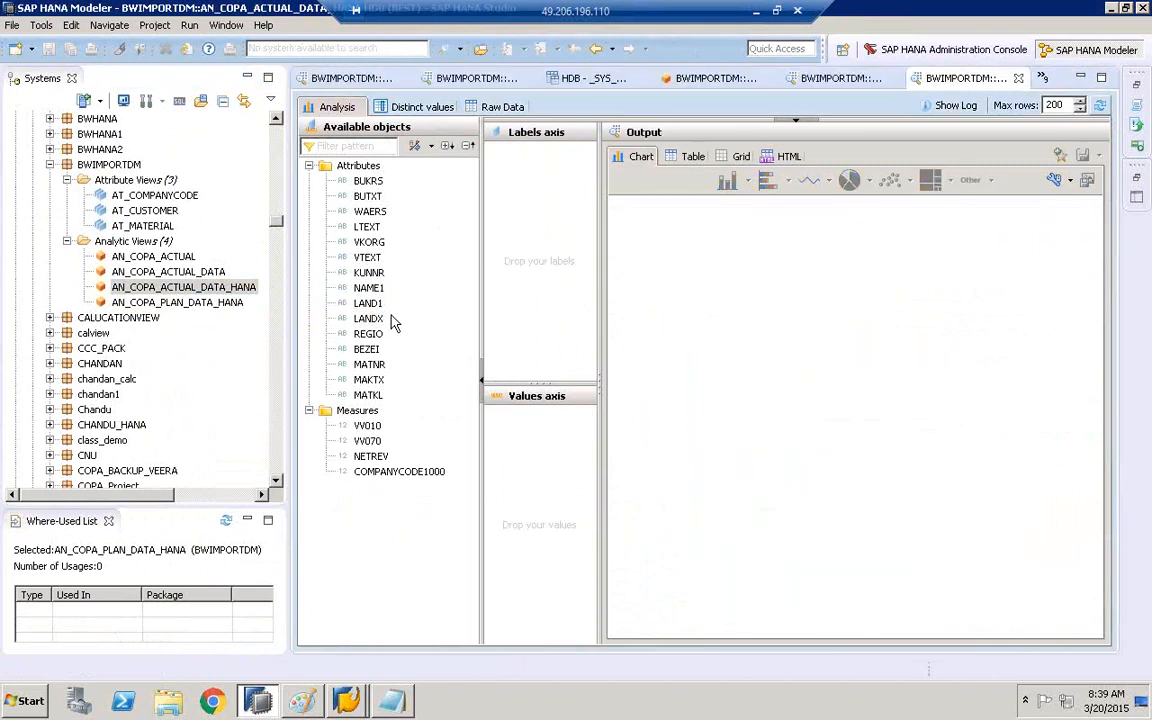
Chart the actual measure VV010 by LANDX and inspect the values of the small country bars.
{"action": "left_click", "coordinate": [368, 320]}
{"action": "left_click_drag", "start_coordinate": [368, 325], "coordinate": [553, 255]}
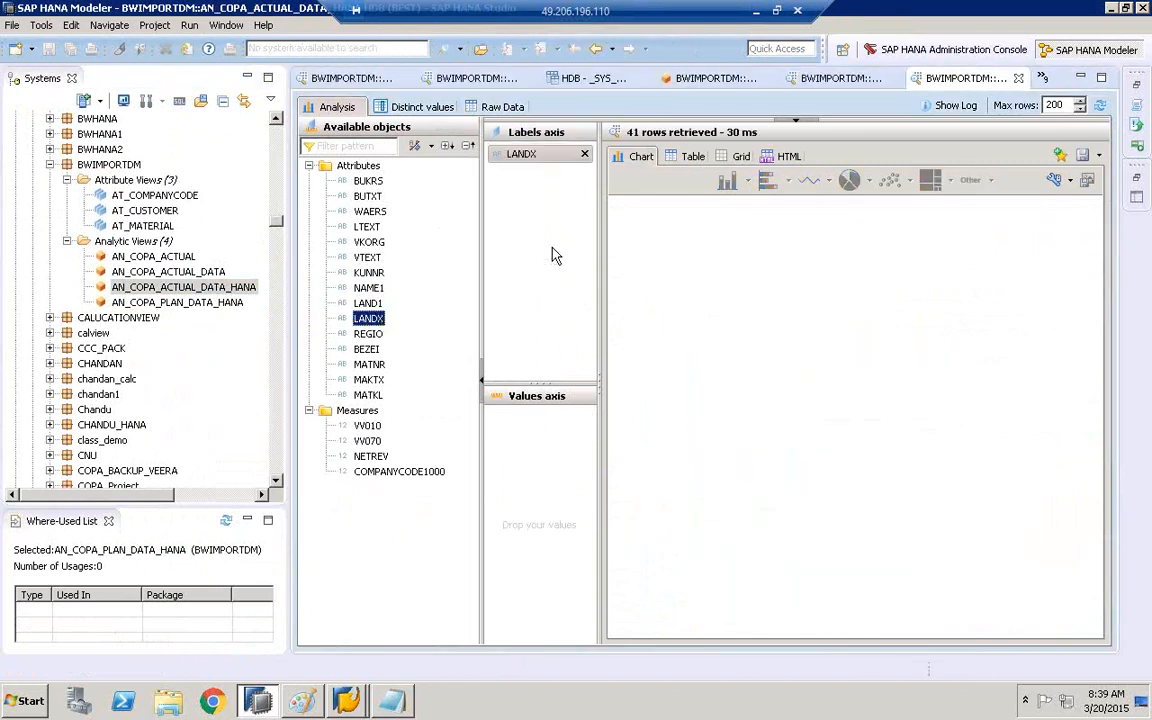
{"action": "left_click", "coordinate": [365, 427]}
{"action": "left_click_drag", "start_coordinate": [363, 430], "coordinate": [552, 437]}
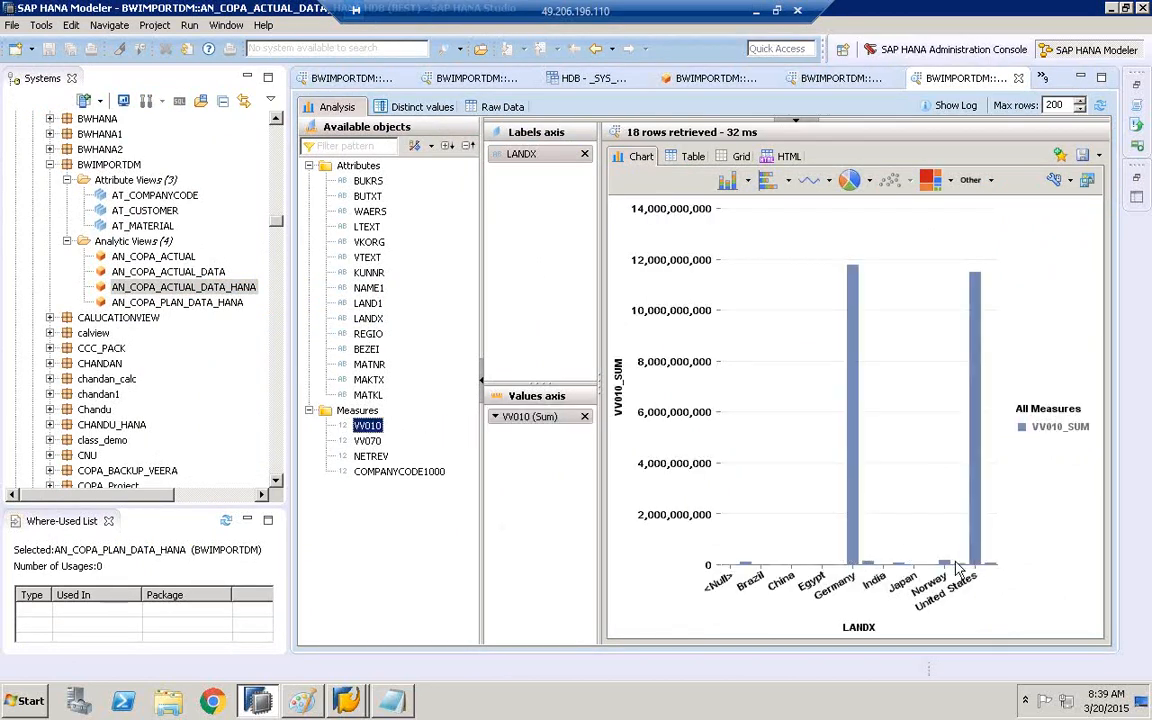
{"action": "mouse_move", "coordinate": [902, 566]}
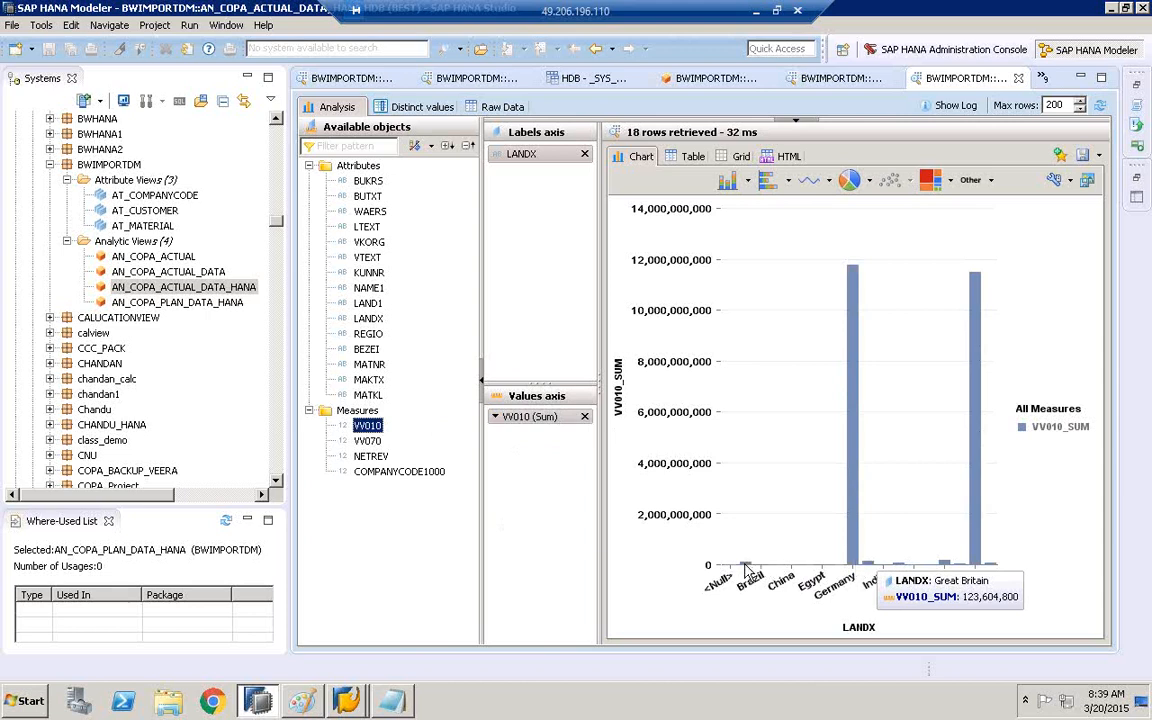
{"action": "mouse_move", "coordinate": [745, 568]}
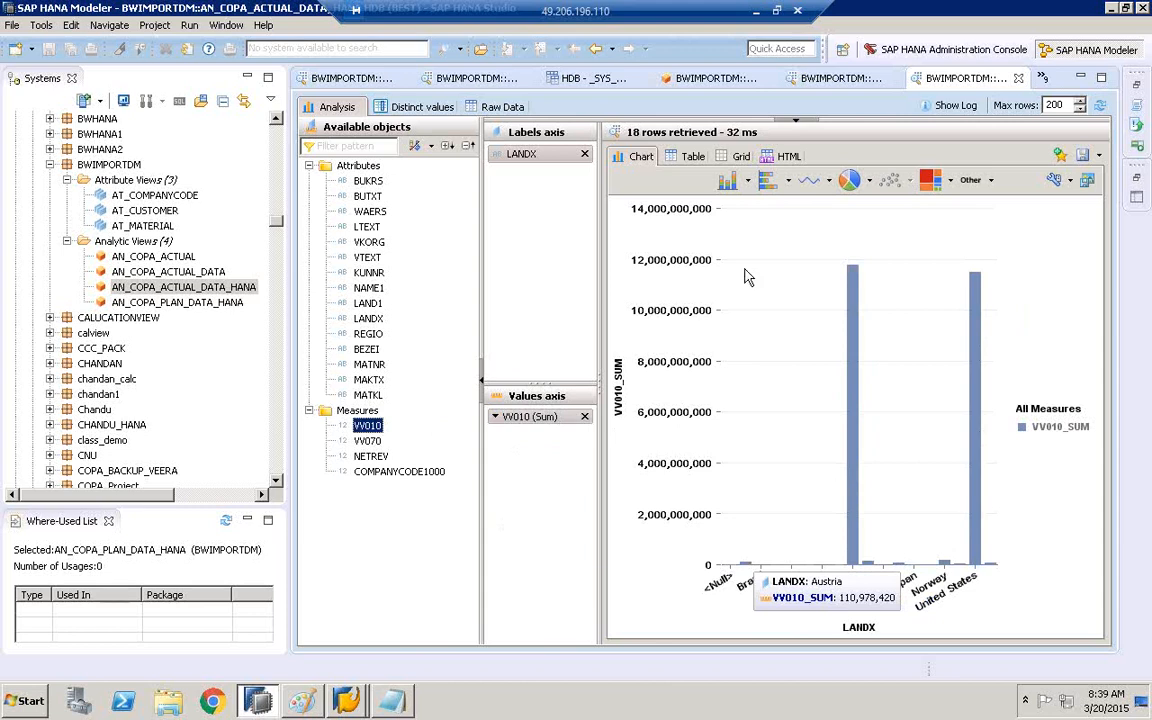
Return to the plan view's data preview to compare its country chart with the actual one.
{"action": "left_click", "coordinate": [178, 287]}
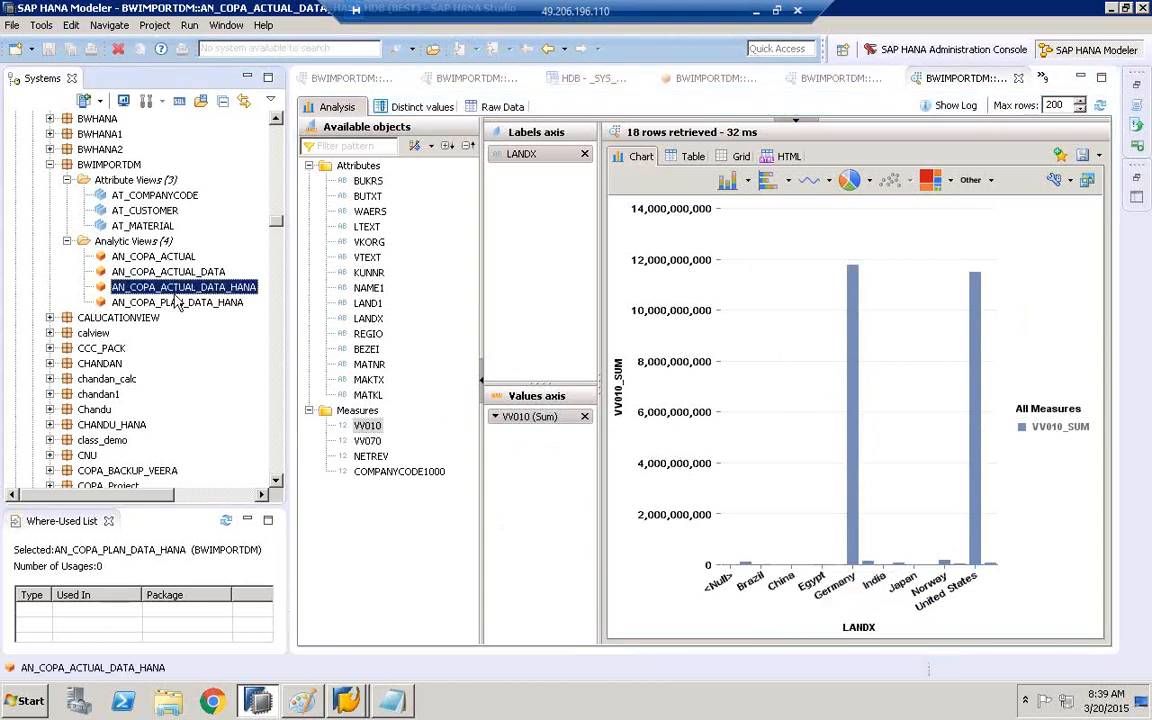
{"action": "left_click", "coordinate": [176, 300]}
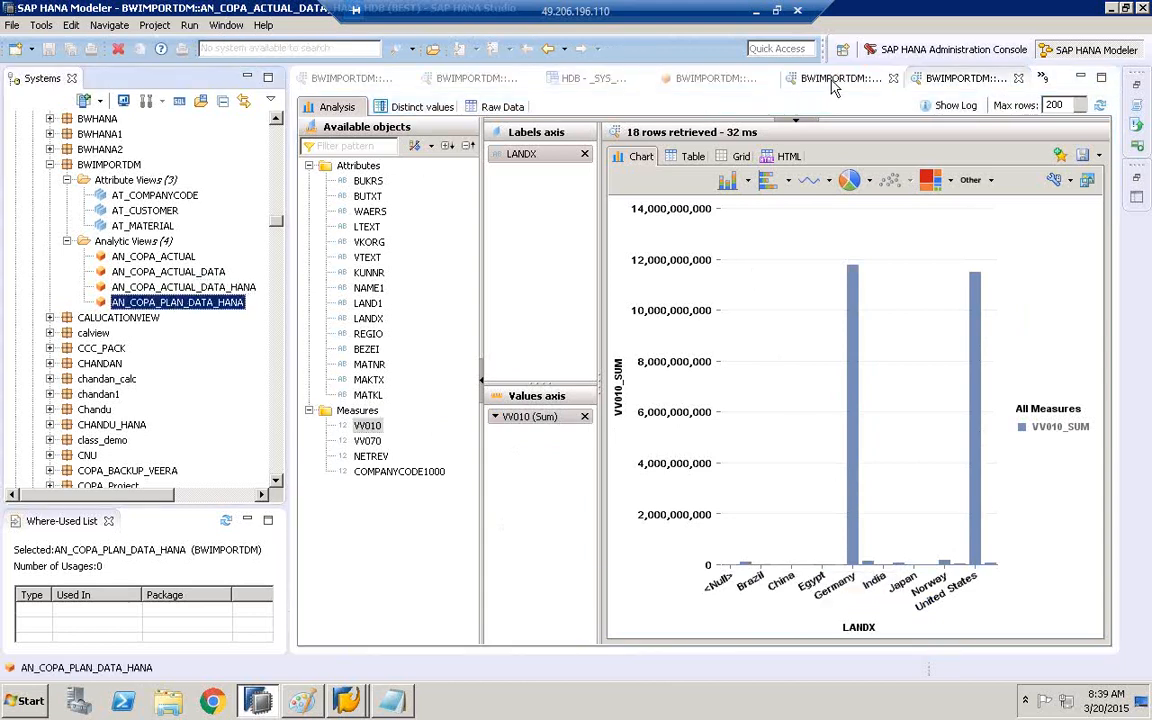
{"action": "left_click", "coordinate": [835, 82]}
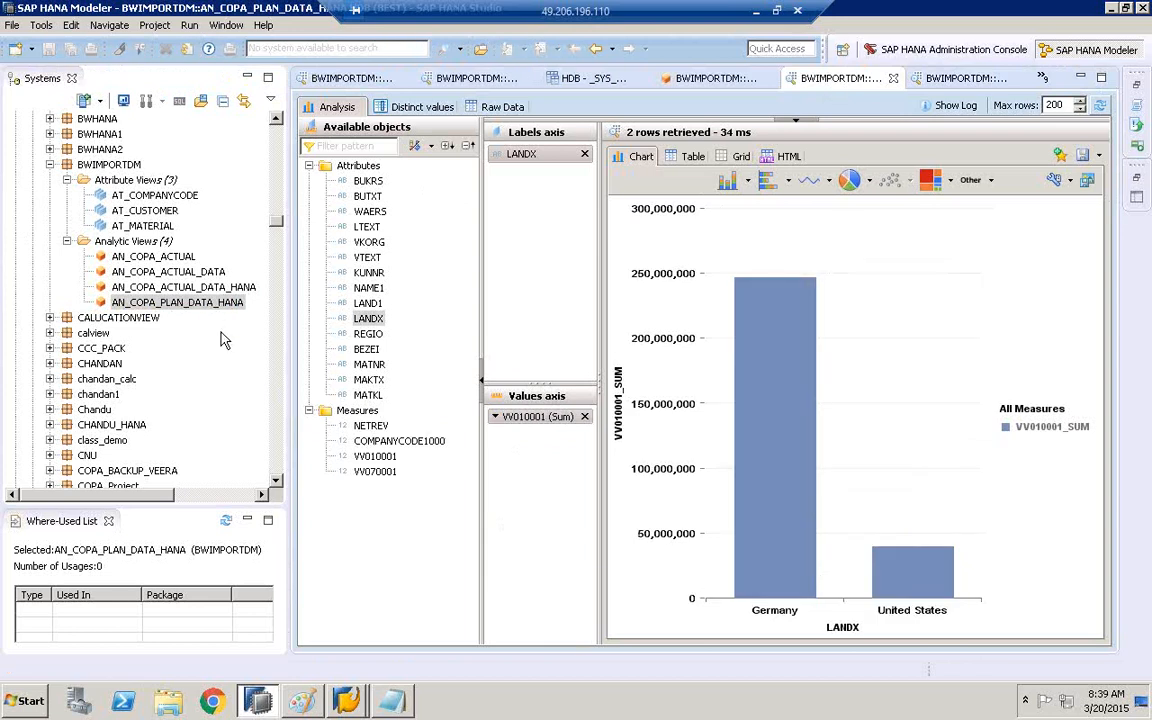
Switch to Paint and add the text AC above VV010 - GR in the circled actual measures.
{"action": "left_click", "coordinate": [304, 703]}
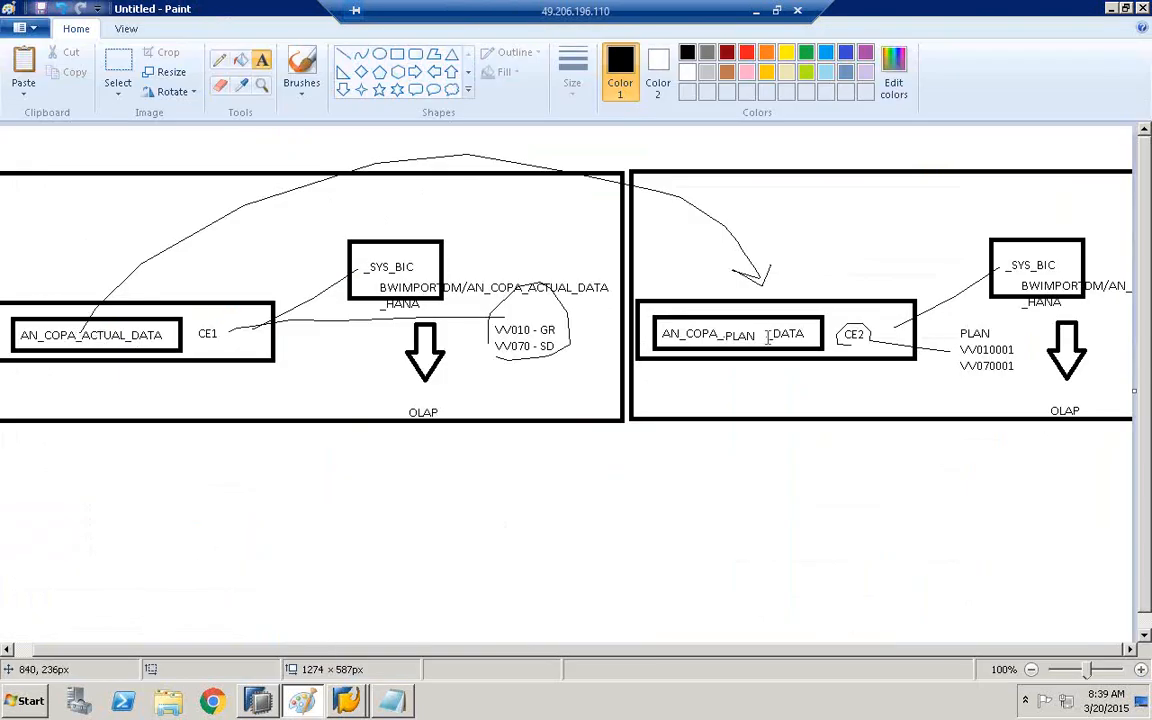
{"action": "scroll", "coordinate": [1147, 424], "scroll_direction": "down", "scroll_amount": 1}
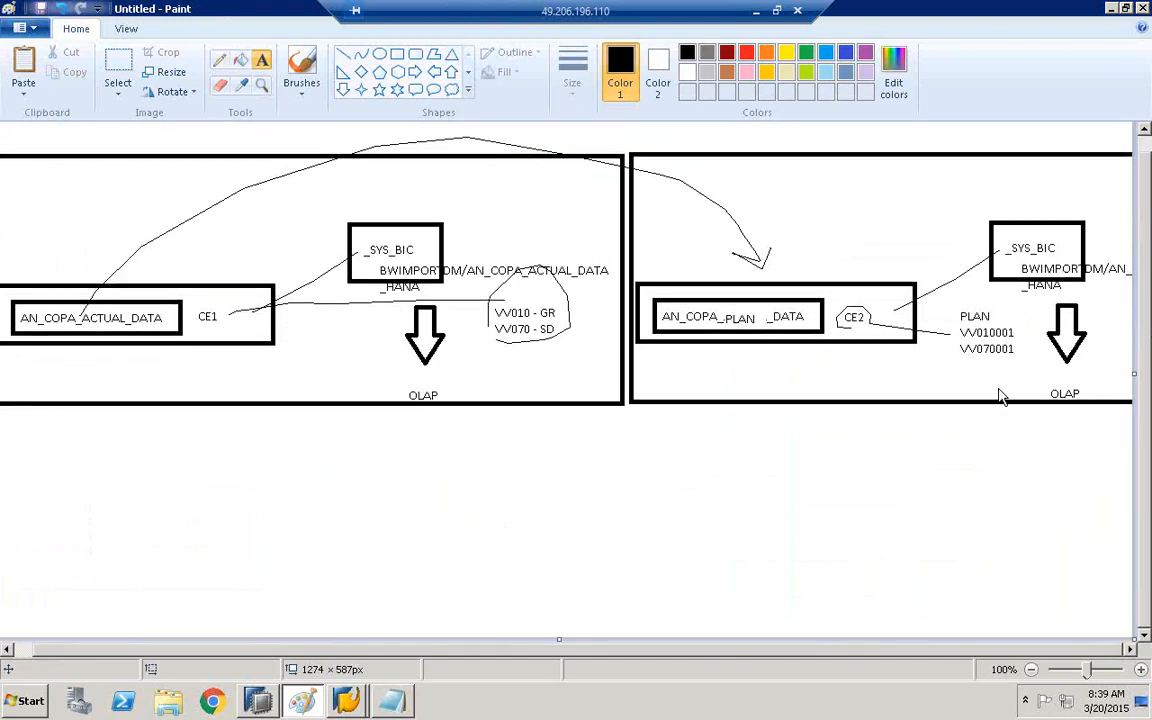
{"action": "left_click", "coordinate": [512, 287]}
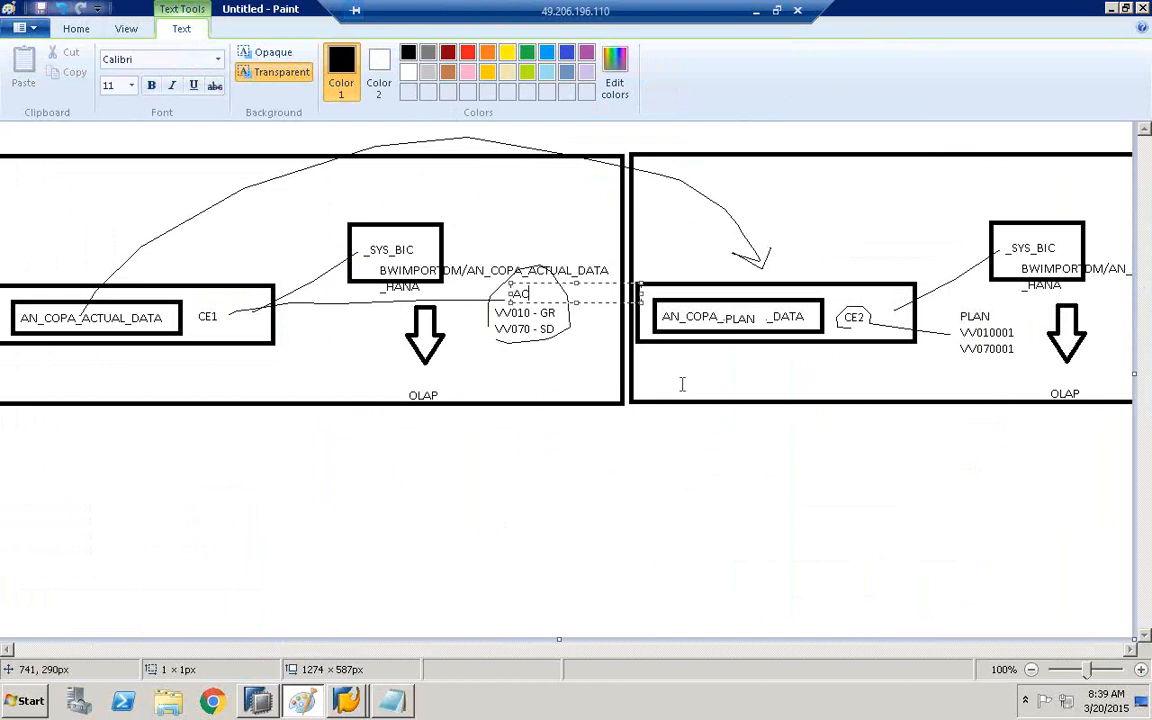
{"action": "left_click", "coordinate": [792, 368]}
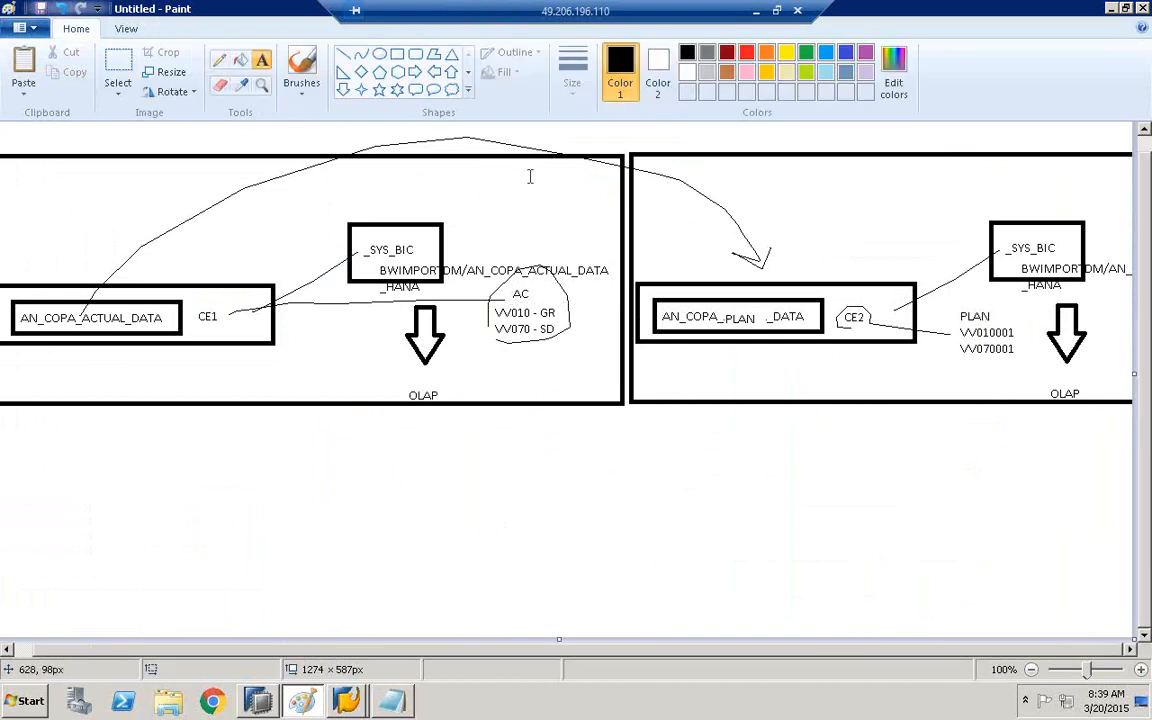
Draw two thick straight lines from the actual and plan boxes, converging towards the empty area below them.
{"action": "left_click", "coordinate": [344, 55]}
{"action": "left_click_drag", "start_coordinate": [462, 370], "coordinate": [738, 544]}
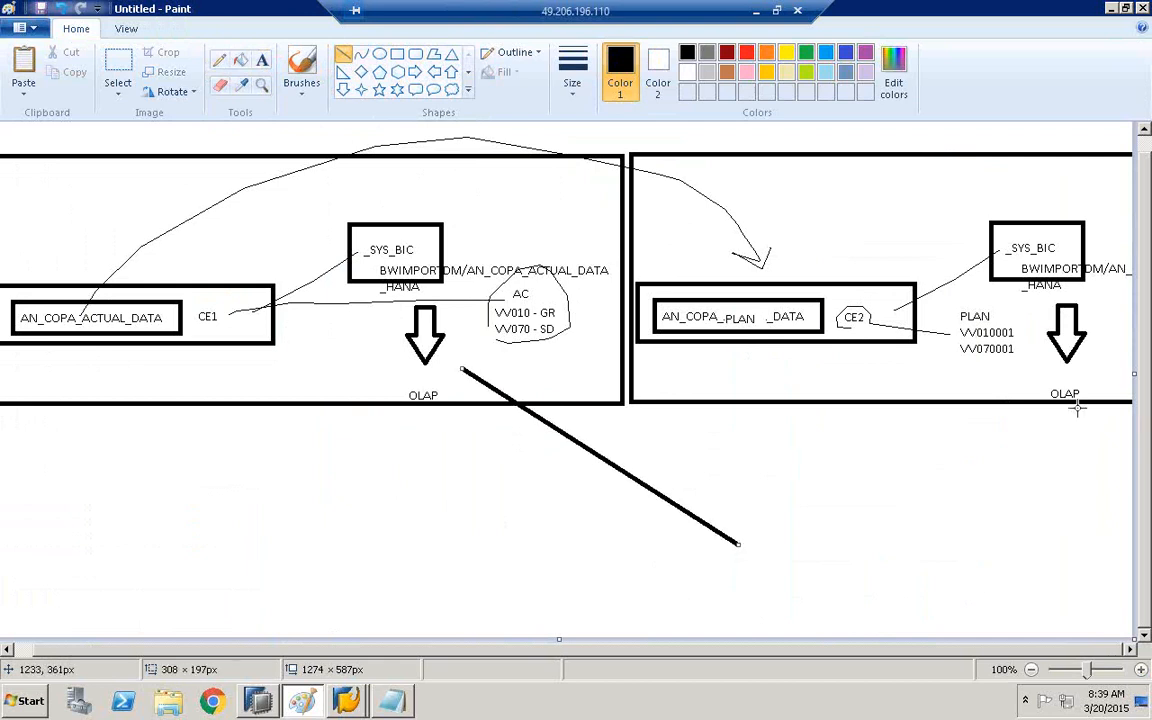
{"action": "left_click_drag", "start_coordinate": [1014, 377], "coordinate": [978, 547]}
{"action": "left_click", "coordinate": [397, 53]}
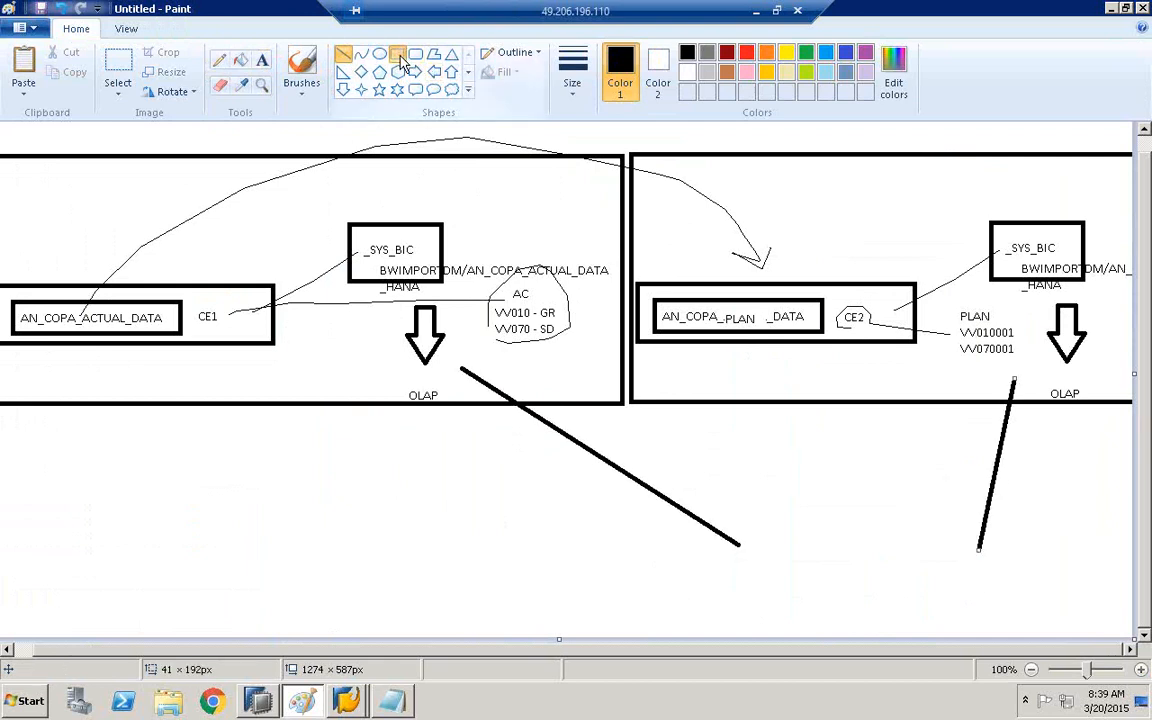
Copy the circled AC block with VV010 - GR and VV070 - SD and place the copy between the lines' lower ends.
{"action": "left_click", "coordinate": [120, 68]}
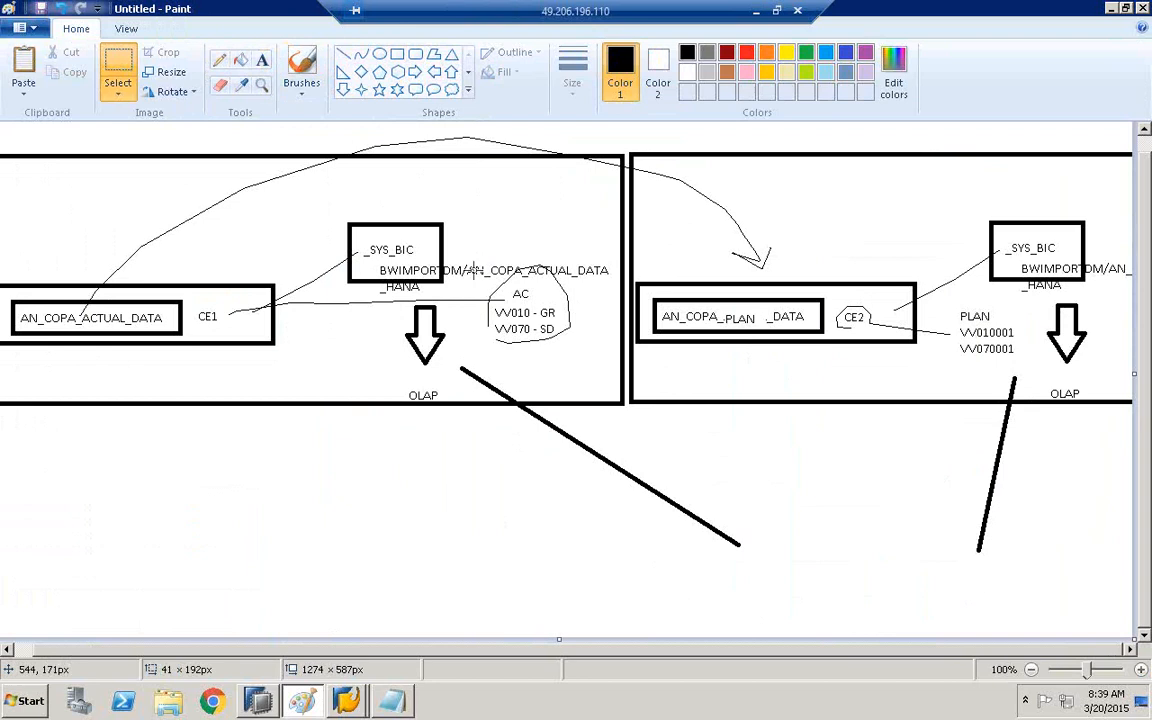
{"action": "left_click_drag", "start_coordinate": [473, 261], "coordinate": [579, 348]}
{"action": "key", "text": "ctrl+c"}
{"action": "key", "text": "ctrl+v"}
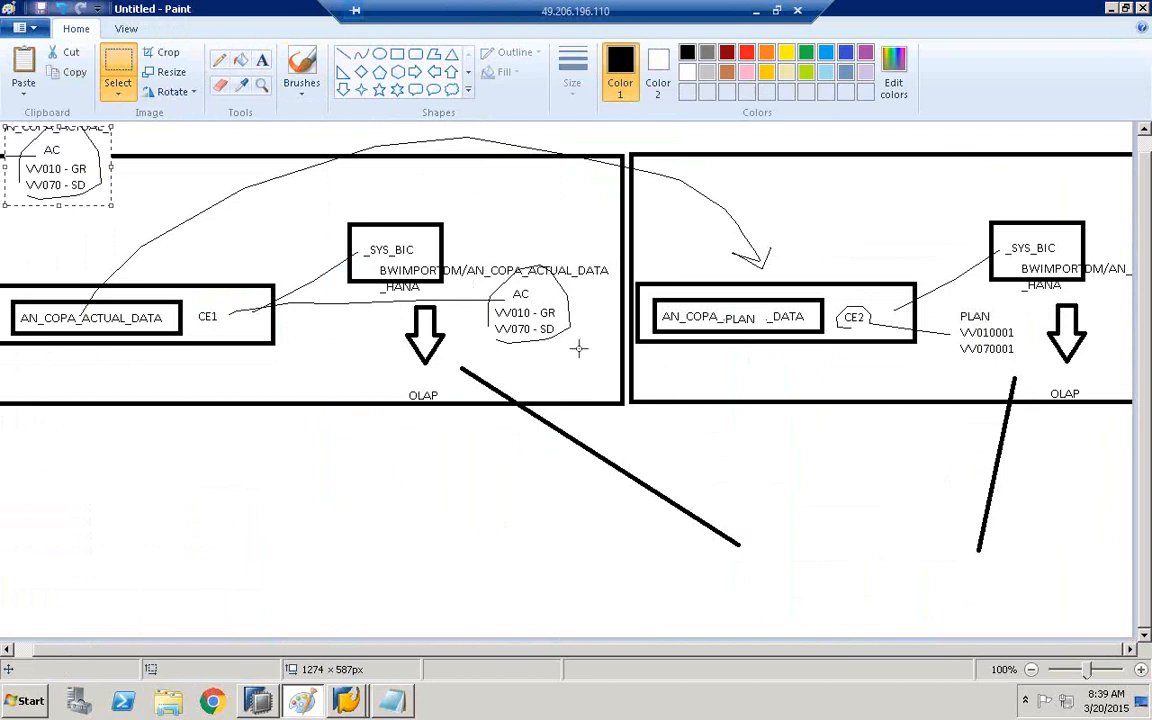
{"action": "left_click_drag", "start_coordinate": [51, 174], "coordinate": [854, 539]}
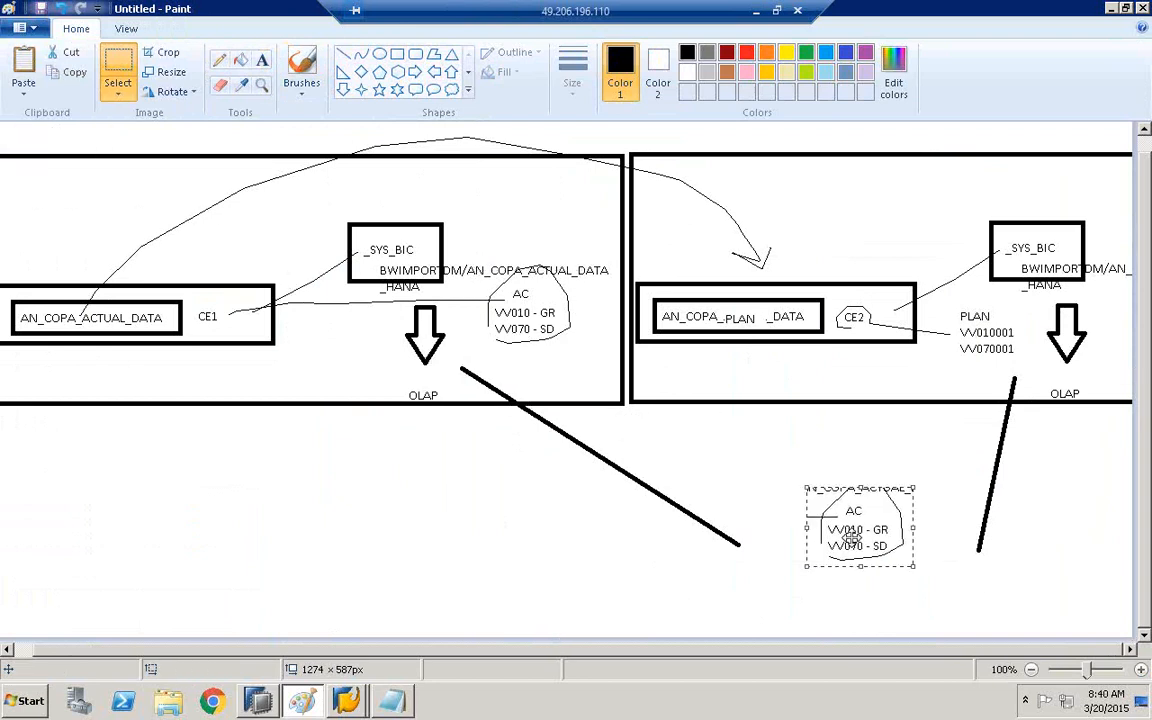
Copy the PLAN block with VV010001 and VV070001, place the copy beside the AC copy, and frame both in a thick rectangle.
{"action": "left_click_drag", "start_coordinate": [950, 295], "coordinate": [1023, 369]}
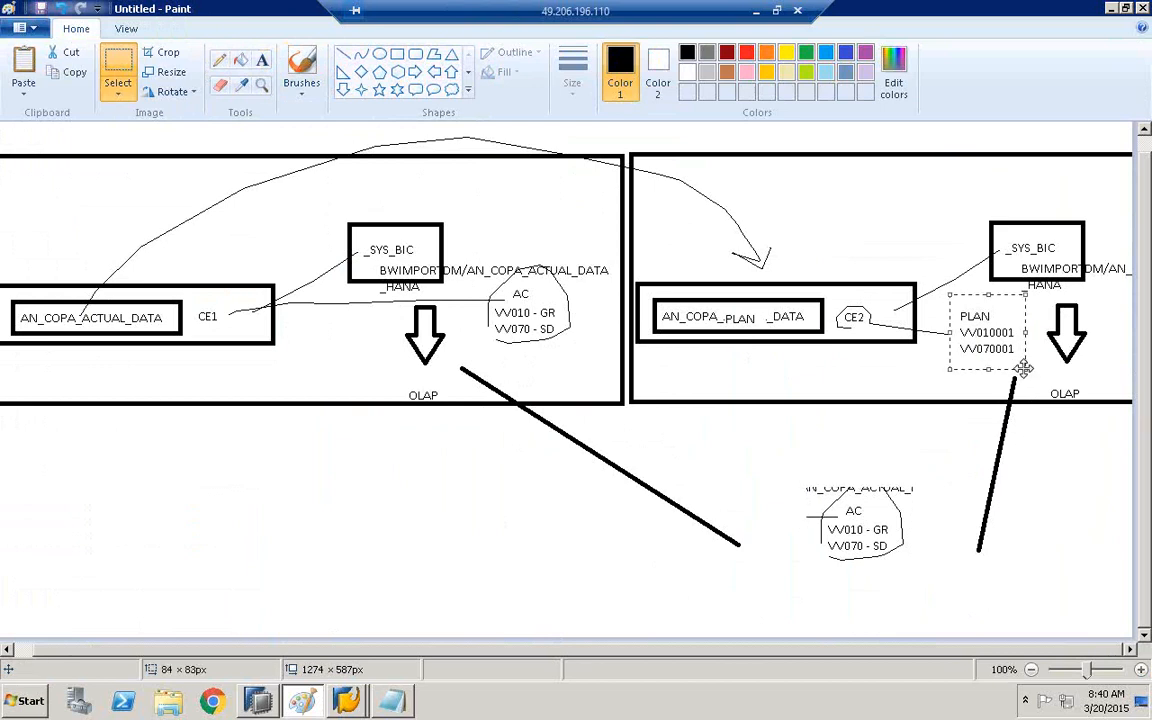
{"action": "key", "text": "ctrl+c"}
{"action": "key", "text": "ctrl+v"}
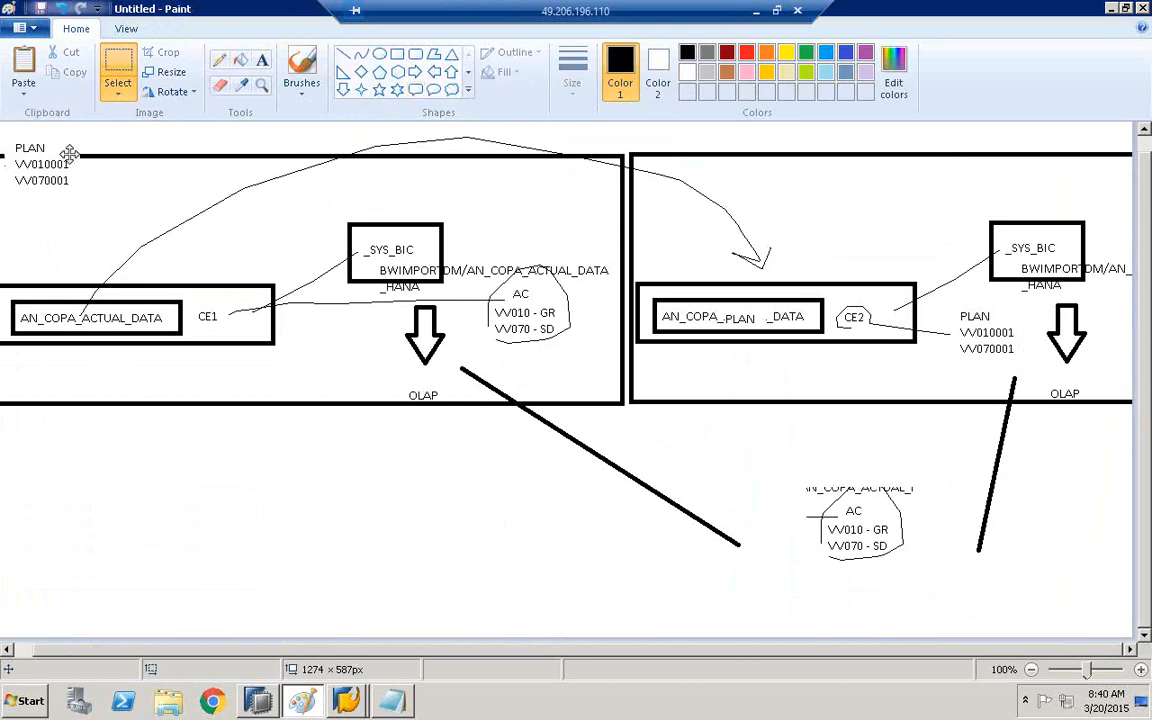
{"action": "left_click_drag", "start_coordinate": [77, 149], "coordinate": [670, 304]}
{"action": "left_click", "coordinate": [993, 551]}
{"action": "left_click_drag", "start_coordinate": [993, 551], "coordinate": [964, 500]}
{"action": "left_click", "coordinate": [893, 438]}
{"action": "left_click", "coordinate": [397, 53]}
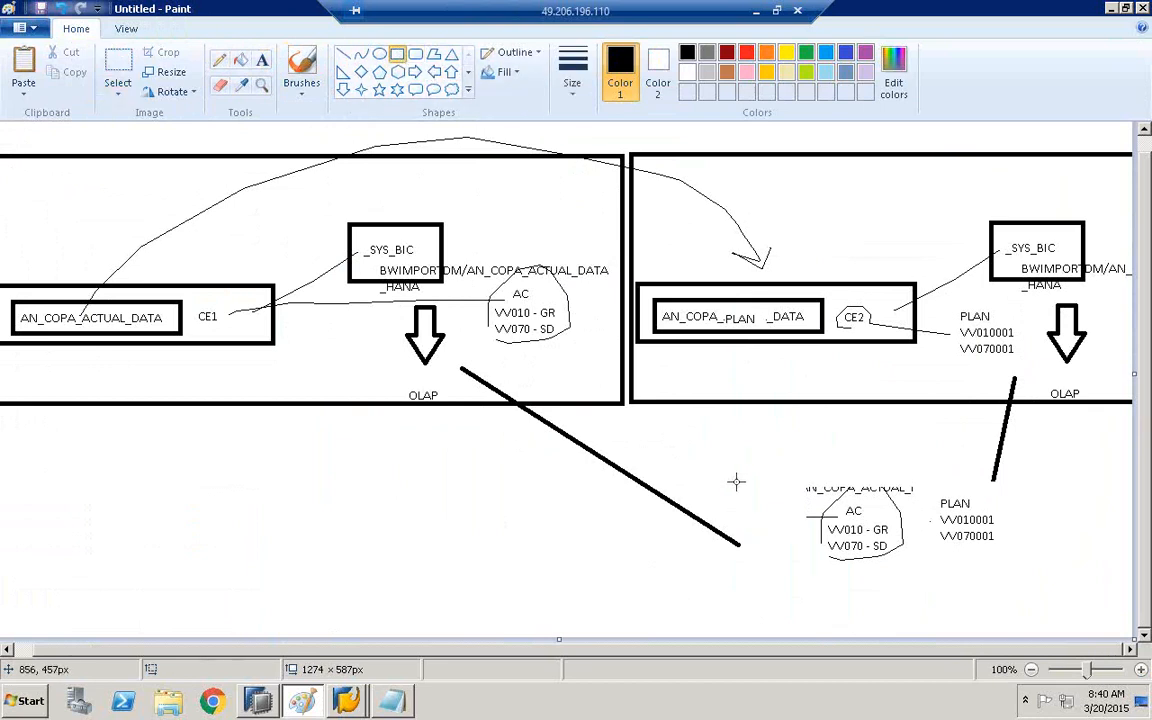
{"action": "left_click_drag", "start_coordinate": [708, 441], "coordinate": [1093, 604]}
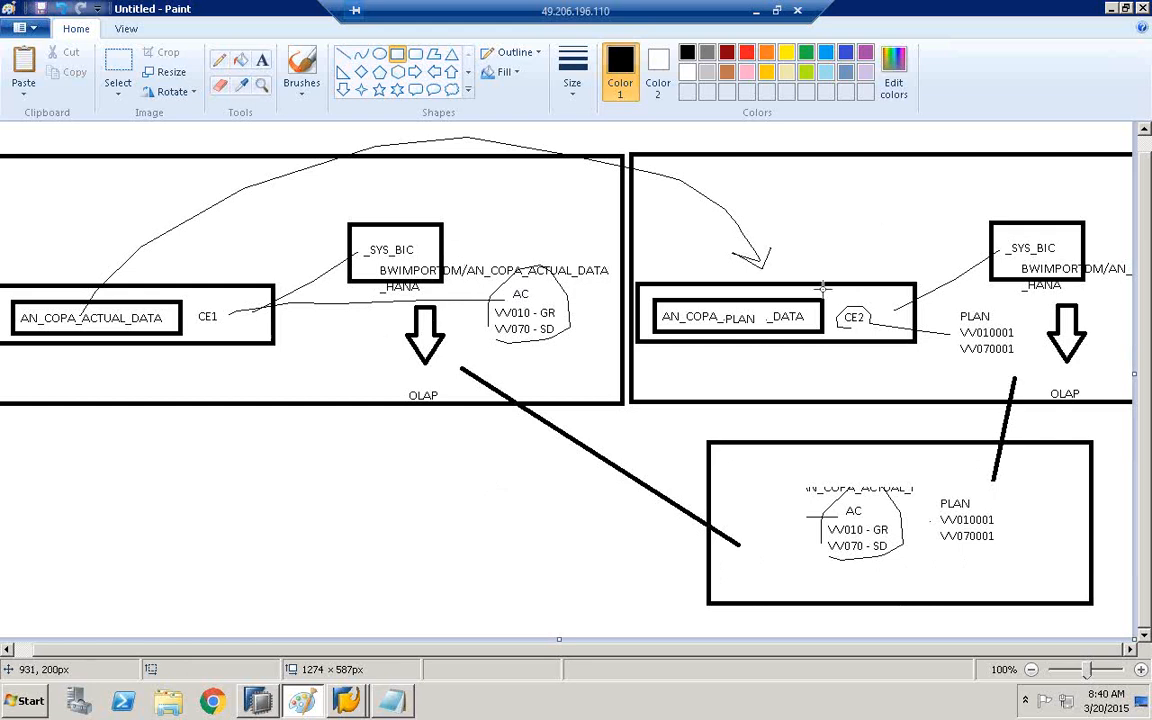
Switch to SAP HANA Studio and compare the plan view's country chart with the actual view's country chart.
{"action": "left_click", "coordinate": [258, 701]}
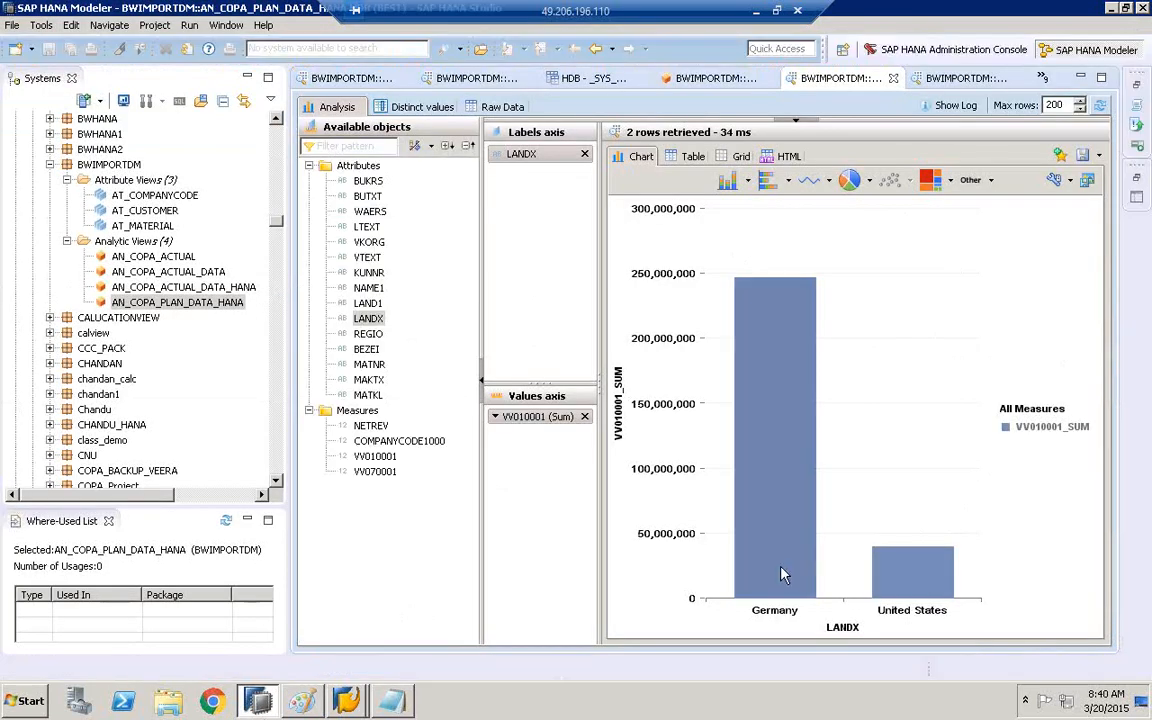
{"action": "left_click", "coordinate": [958, 79]}
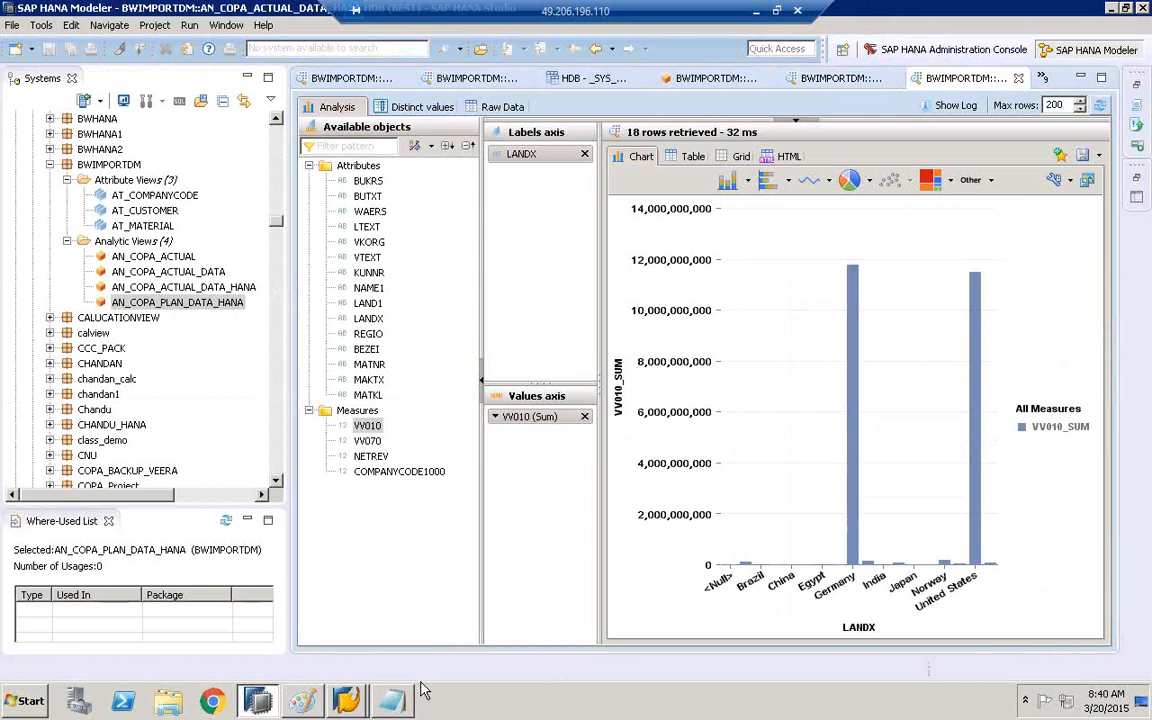
Switch to Paint and add the text USD below both the AC and the PLAN measures in the combined box.
{"action": "left_click", "coordinate": [301, 700]}
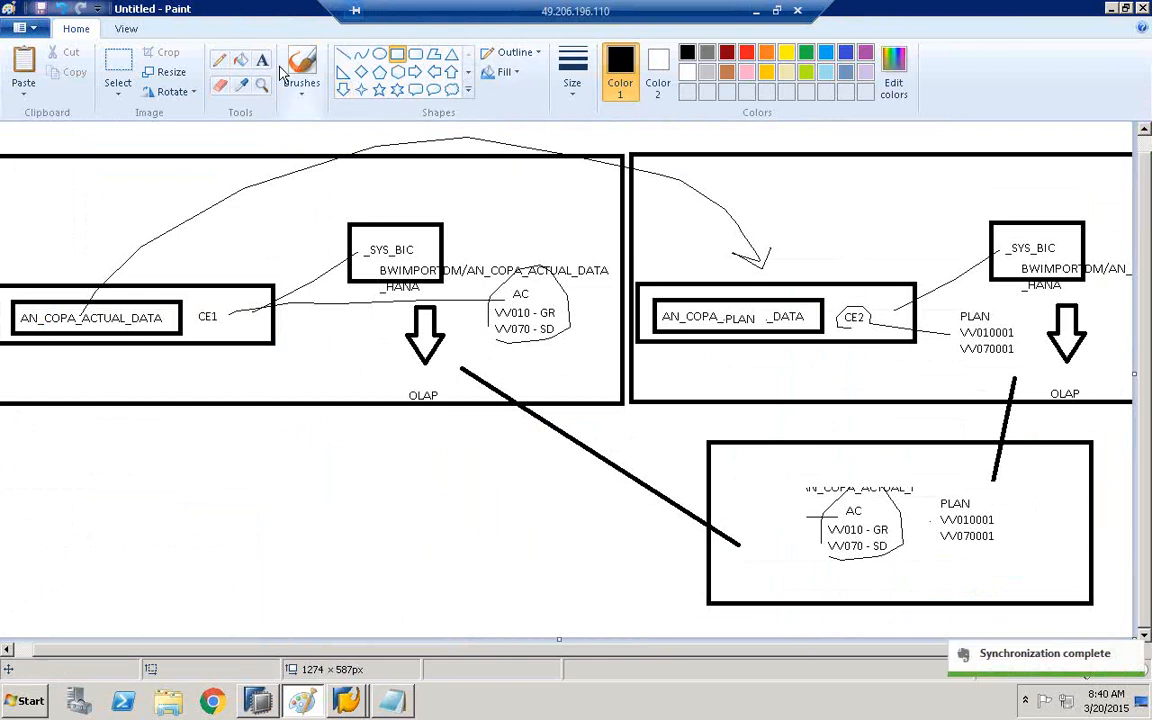
{"action": "left_click", "coordinate": [260, 59]}
{"action": "left_click", "coordinate": [843, 571]}
{"action": "type", "text": "USD"}
{"action": "left_click", "coordinate": [947, 600]}
{"action": "left_click", "coordinate": [947, 557]}
{"action": "type", "text": "US"}
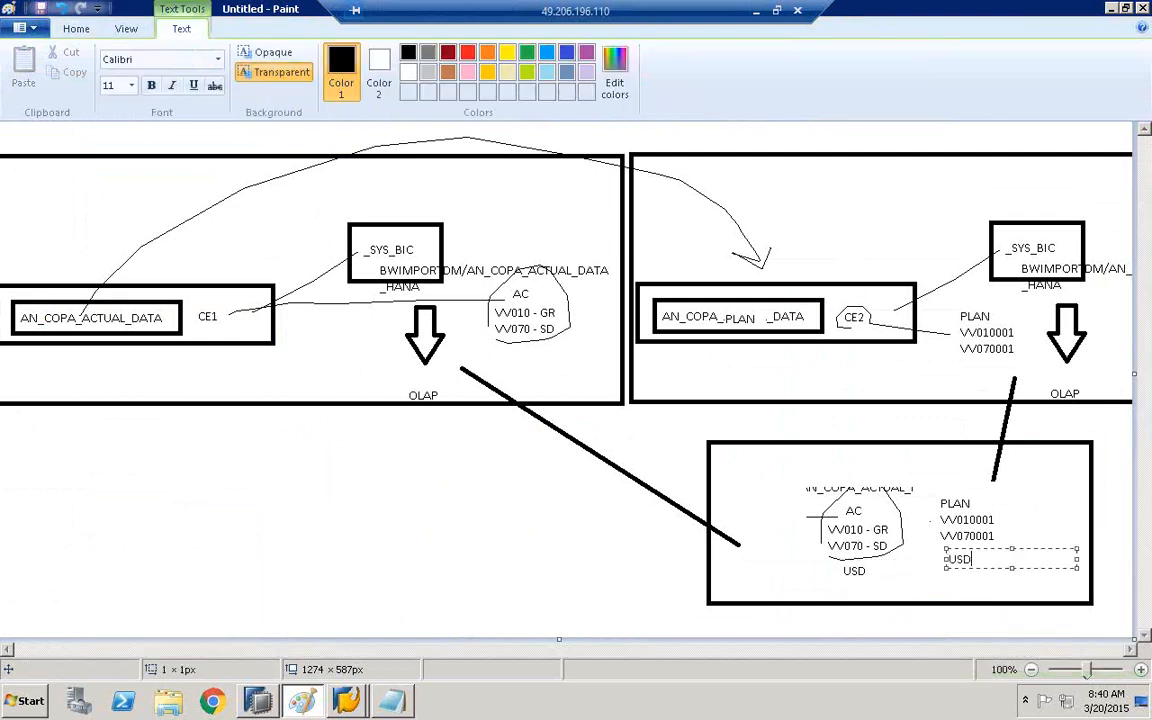
{"action": "left_click", "coordinate": [928, 568]}
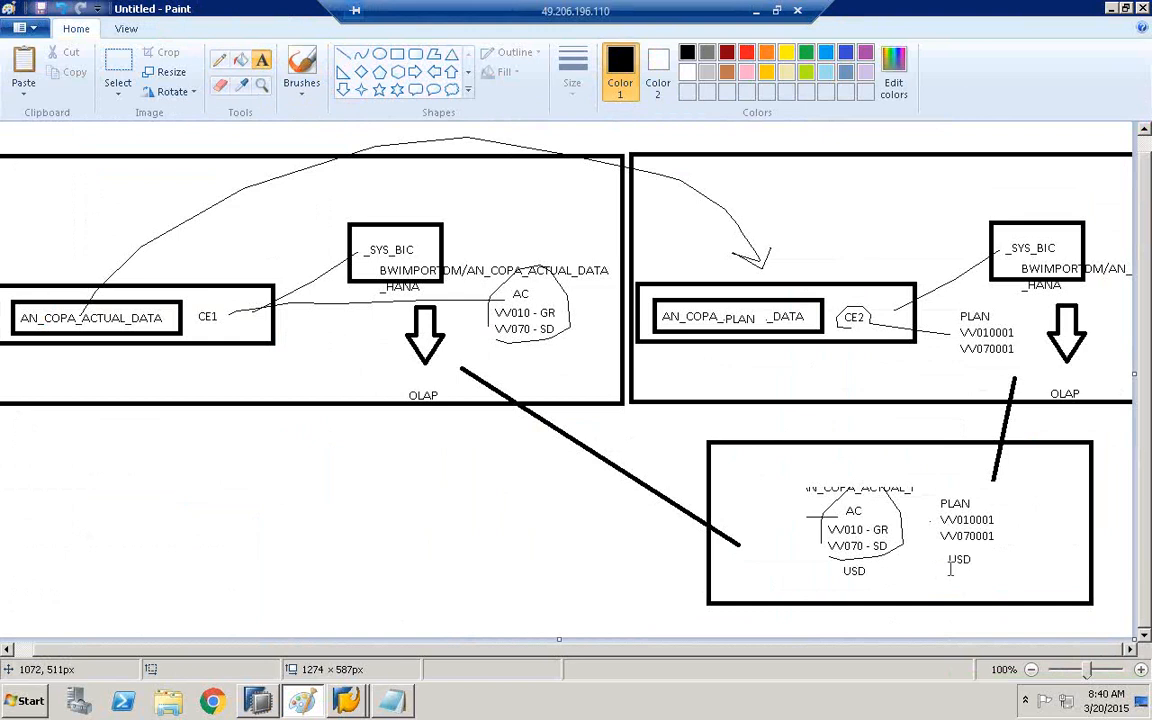
Draw a freehand loop around the combined AC and PLAN box and a thin arrow in the empty area beside it.
{"action": "left_click", "coordinate": [219, 59]}
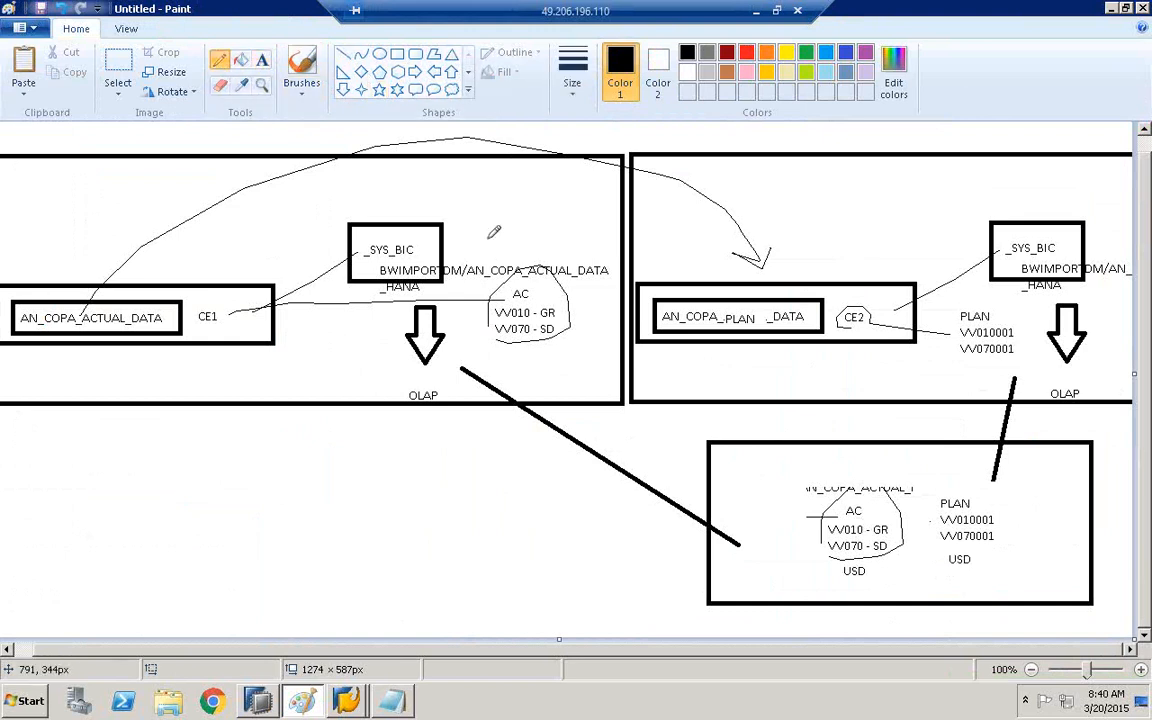
{"action": "mouse_move", "coordinate": [695, 480]}
{"action": "left_mouse_down"}
{"action": "mouse_move", "coordinate": [880, 395]}
{"action": "mouse_move", "coordinate": [1055, 580]}
{"action": "mouse_move", "coordinate": [712, 458]}
{"action": "mouse_move", "coordinate": [706, 490]}
{"action": "left_mouse_up"}
{"action": "left_click_drag", "start_coordinate": [402, 487], "coordinate": [488, 490]}
{"action": "left_click_drag", "start_coordinate": [488, 490], "coordinate": [477, 502]}
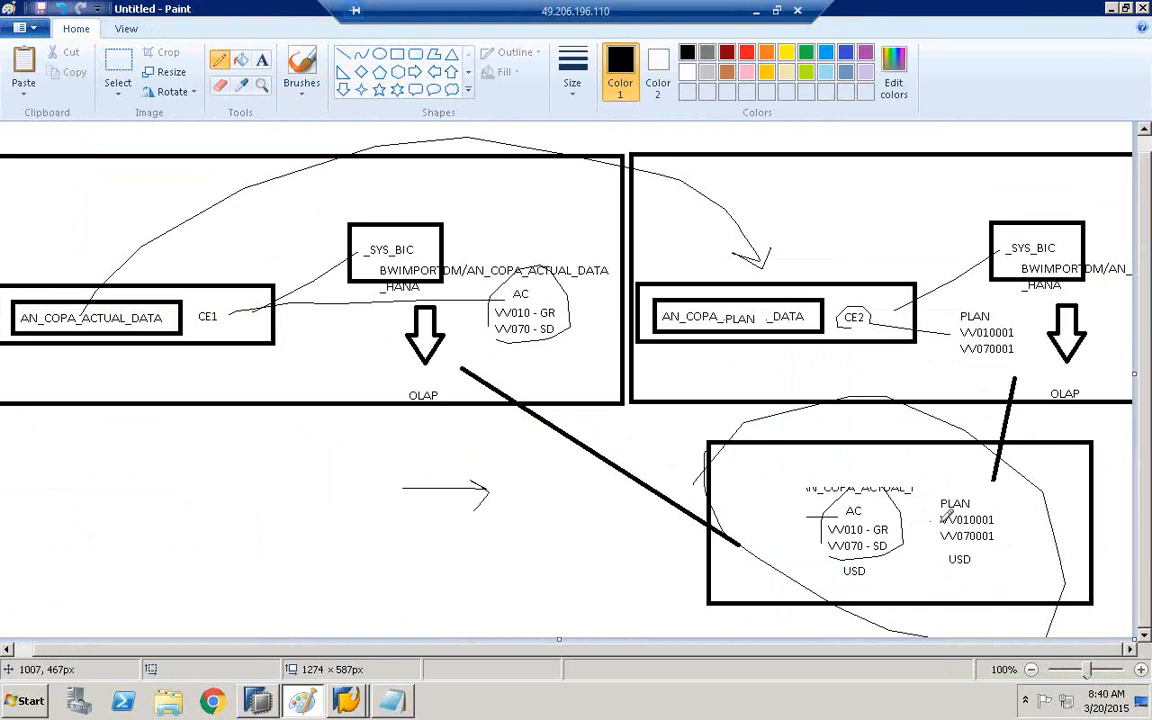
Add the text CV at the thin arrow's tip and frame the arrow and text with a thick rectangle.
{"action": "left_click", "coordinate": [262, 60]}
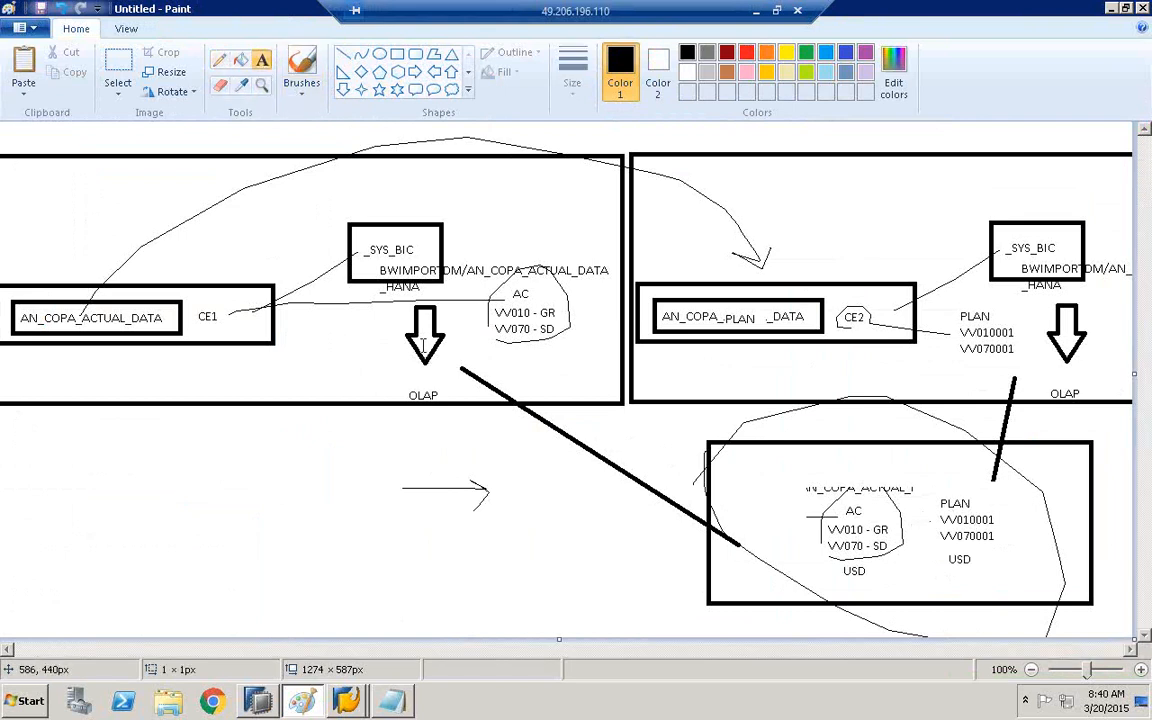
{"action": "left_click", "coordinate": [511, 494]}
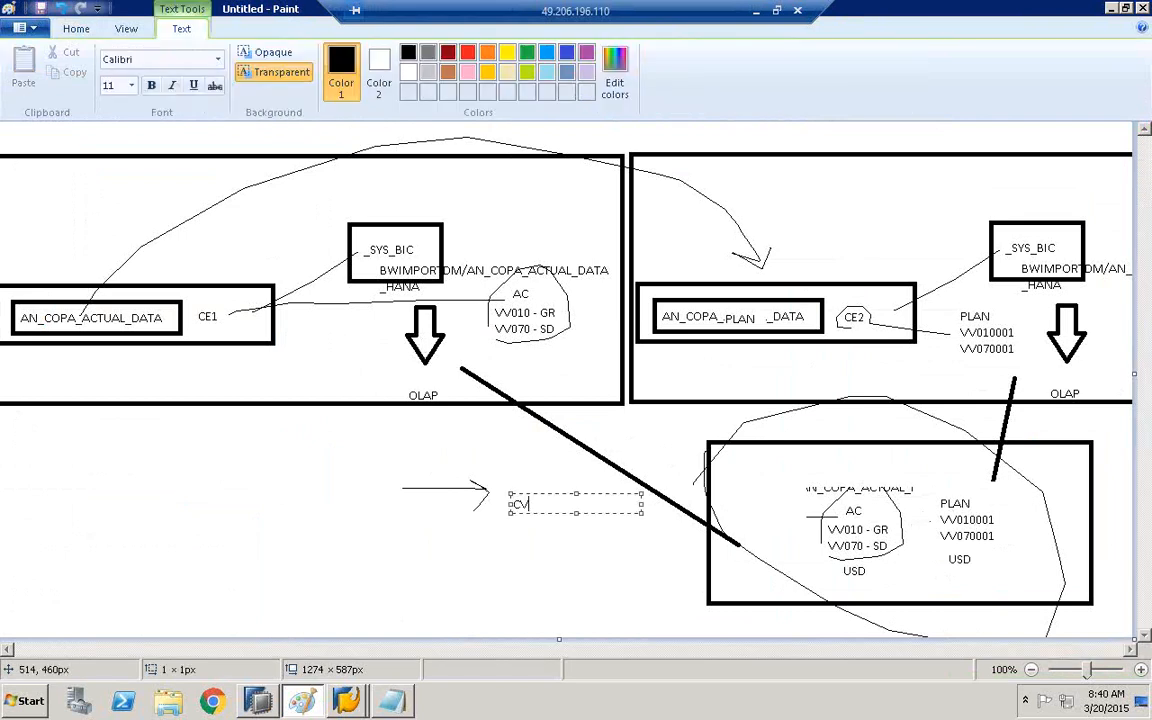
{"action": "type", "text": "CV"}
{"action": "left_click", "coordinate": [423, 538]}
{"action": "left_click", "coordinate": [397, 53]}
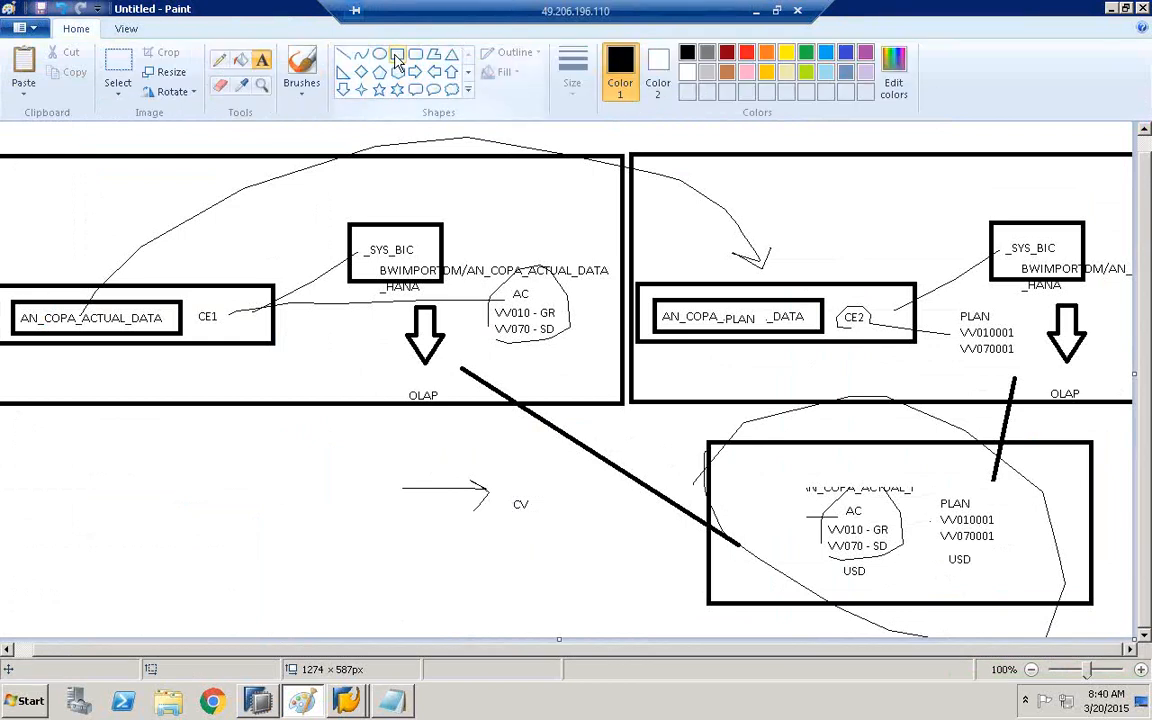
{"action": "left_click_drag", "start_coordinate": [387, 461], "coordinate": [587, 521]}
{"action": "left_click", "coordinate": [598, 531]}
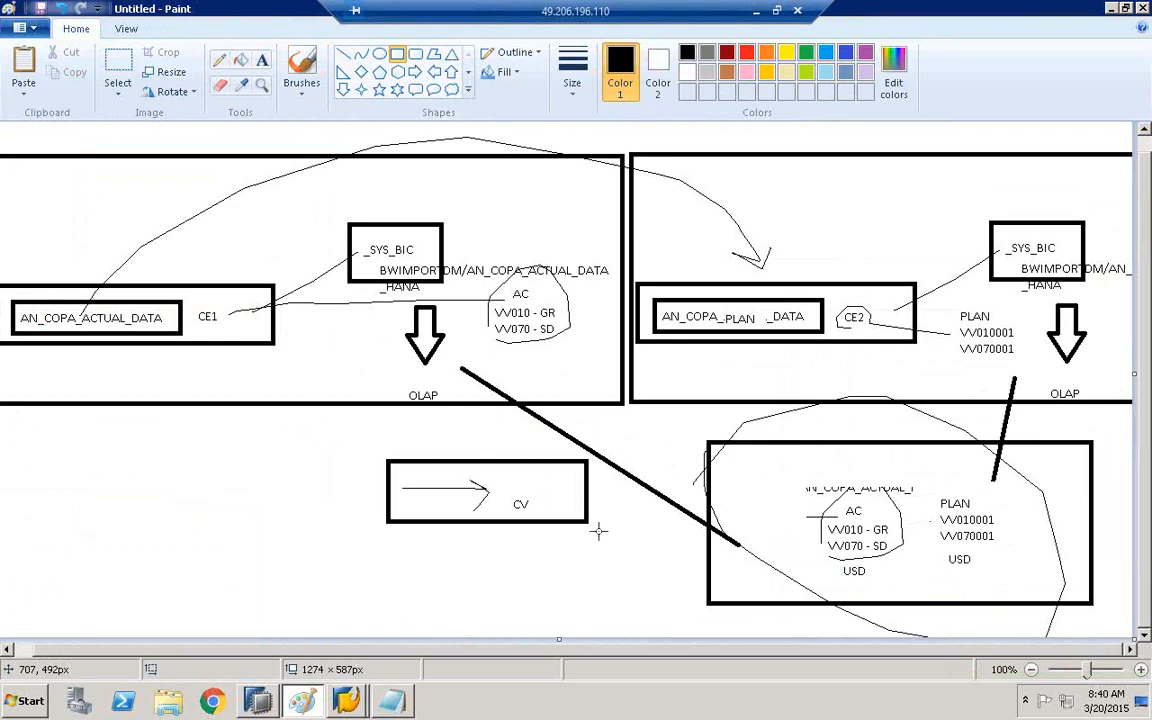
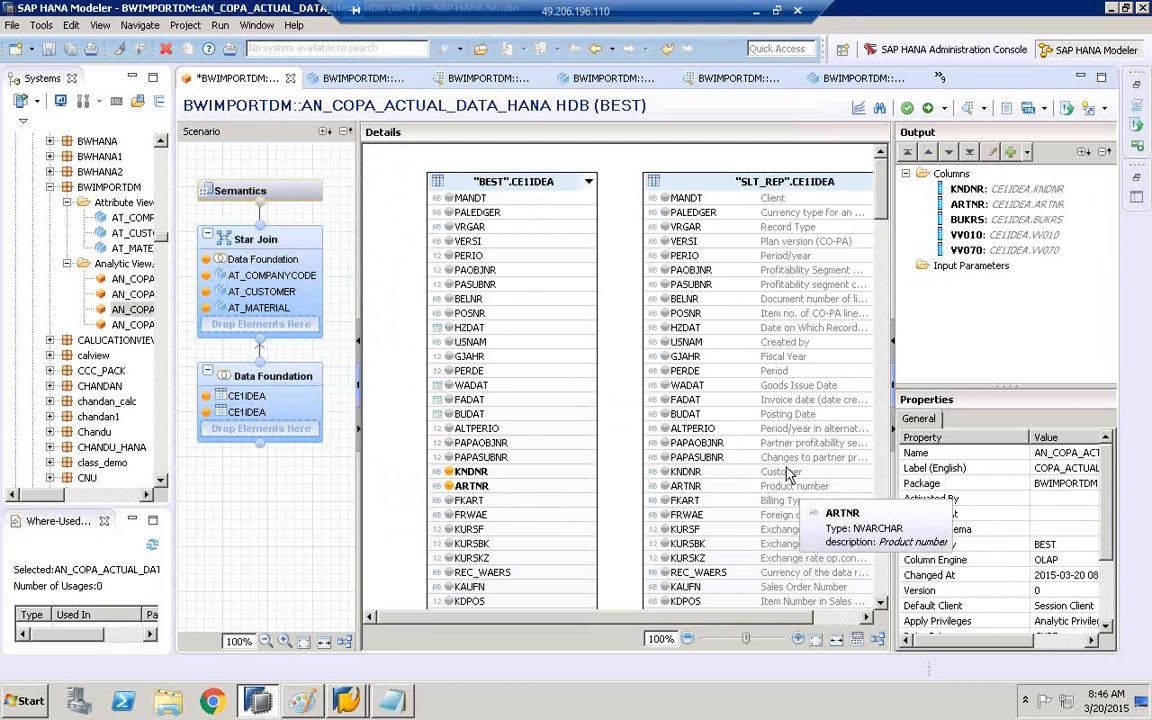
Turn off complete names for the SLT_REP CE1IDEA table, and hide its column descriptions and show them again.
{"action": "right_click", "coordinate": [709, 182]}
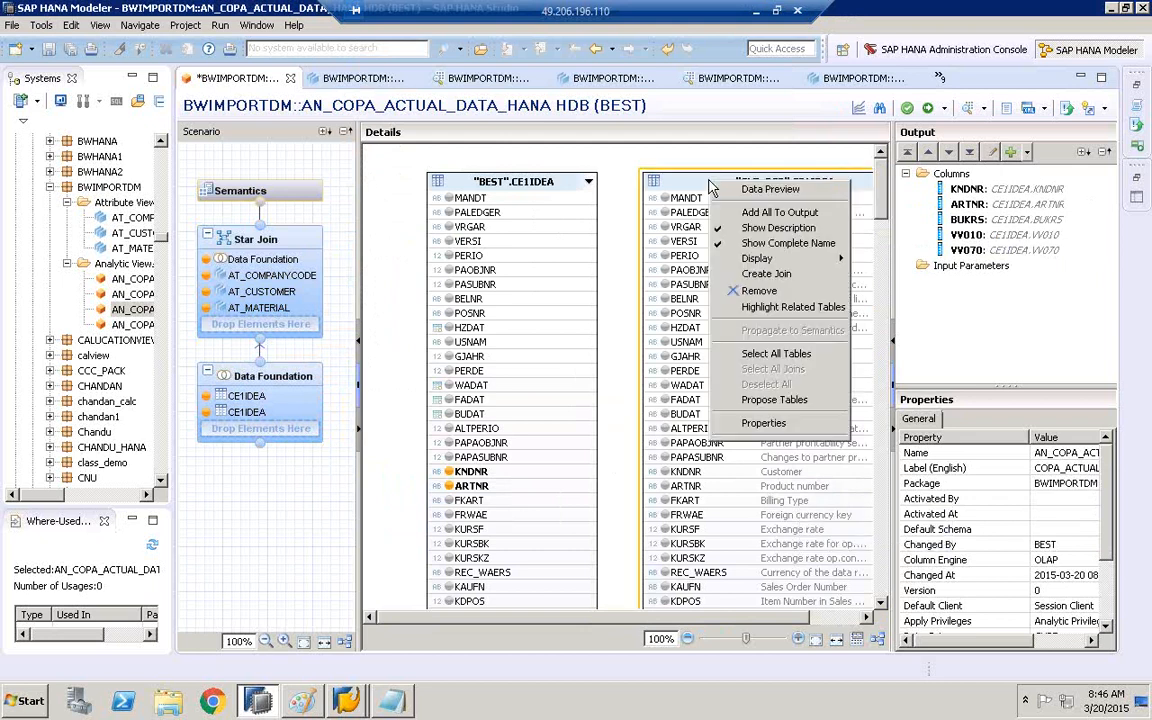
{"action": "left_click", "coordinate": [757, 246]}
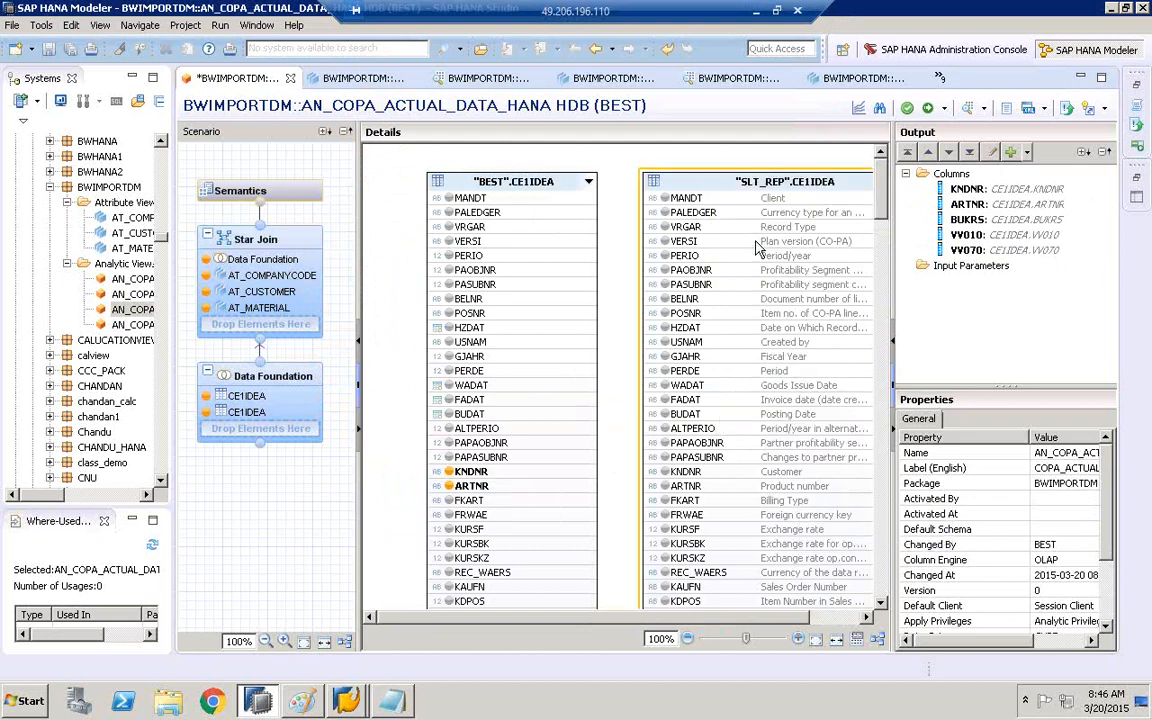
{"action": "left_click", "coordinate": [726, 180]}
{"action": "right_click", "coordinate": [726, 180]}
{"action": "left_click", "coordinate": [770, 226]}
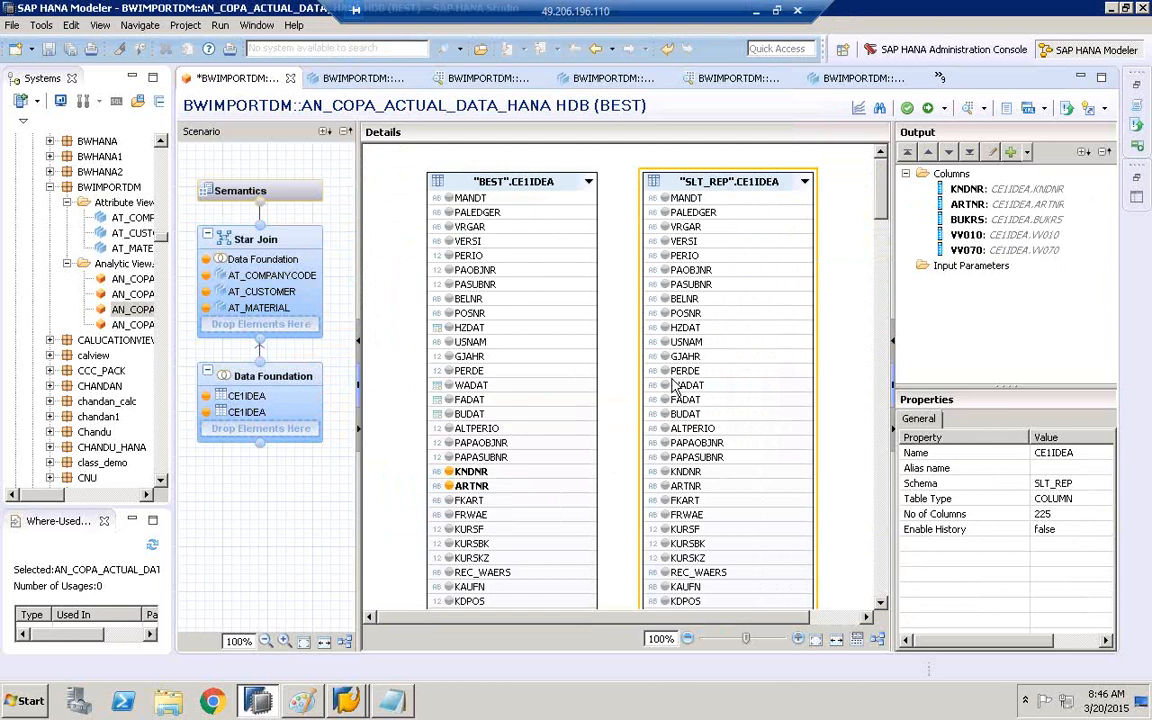
{"action": "right_click", "coordinate": [693, 180]}
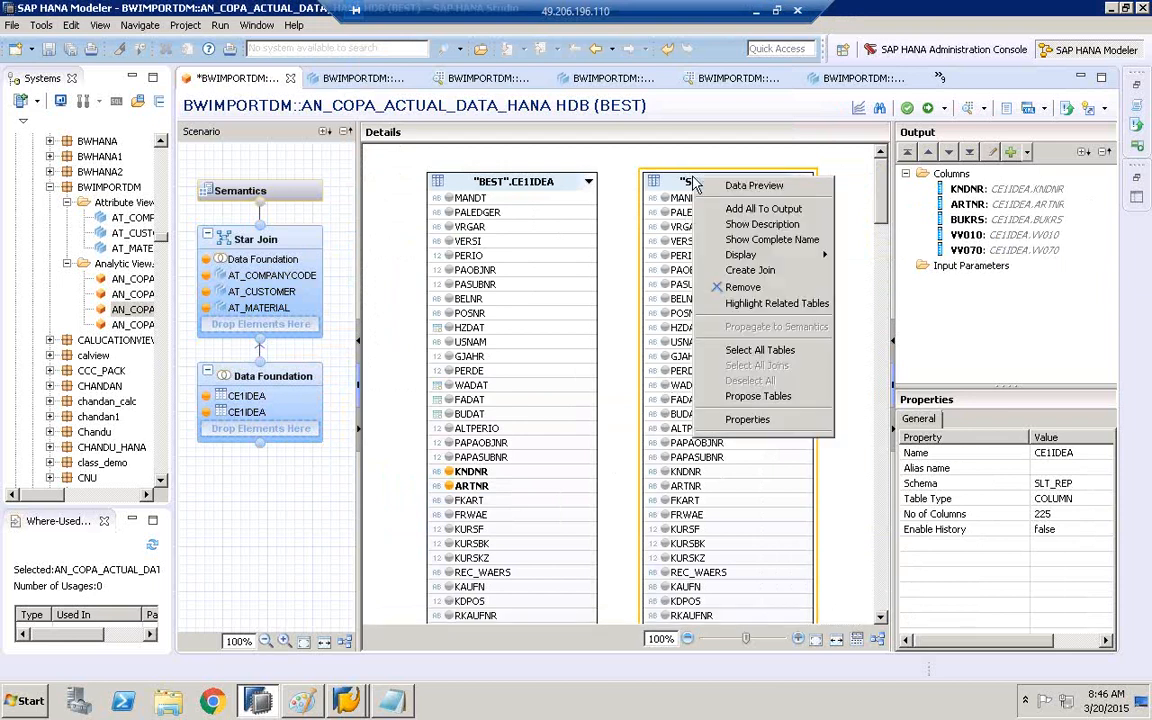
{"action": "left_click", "coordinate": [743, 228]}
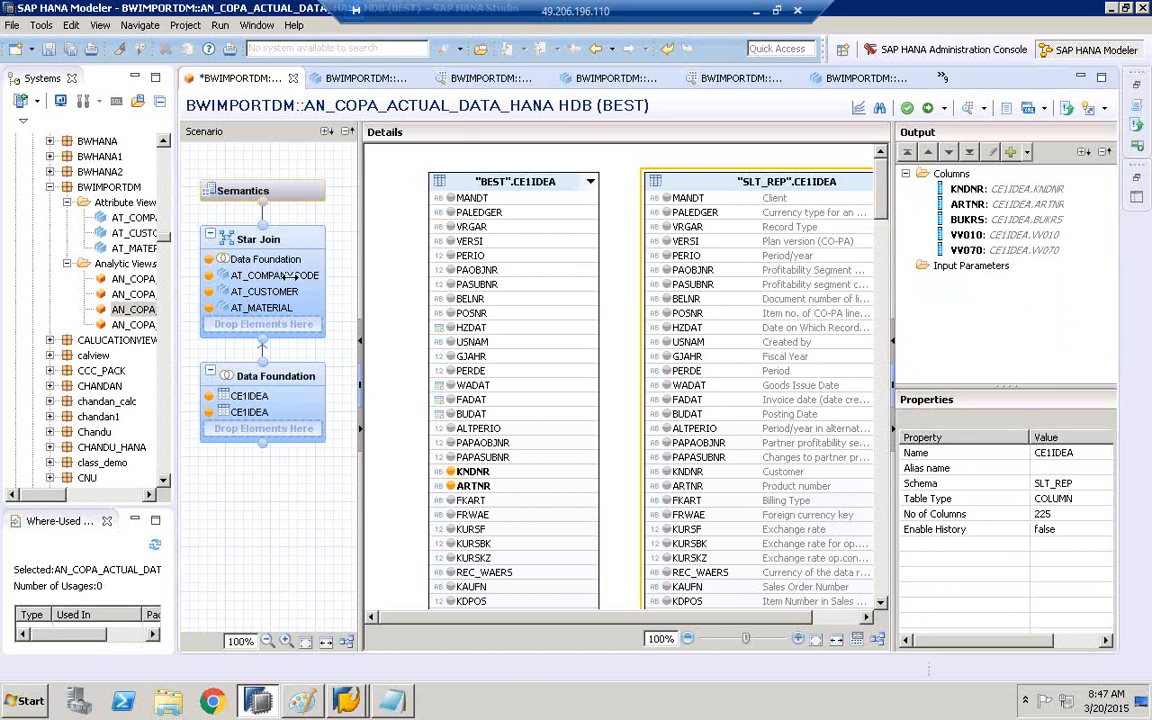
Start a new attribute view named AT_TIME with the label AT_TIME in the BWIMPORTDM package.
{"action": "left_click_drag", "start_coordinate": [173, 287], "coordinate": [290, 287]}
{"action": "left_click", "coordinate": [113, 181]}
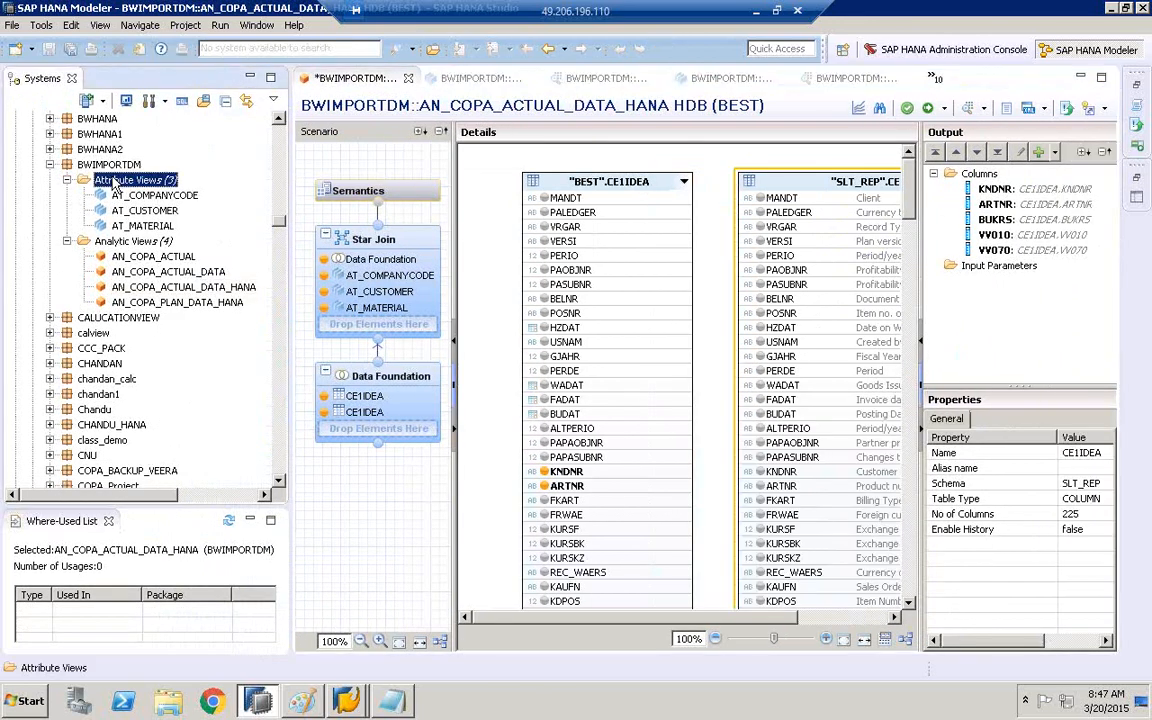
{"action": "right_click", "coordinate": [115, 185]}
{"action": "left_click", "coordinate": [146, 208]}
{"action": "type", "text": "T_TIME"}
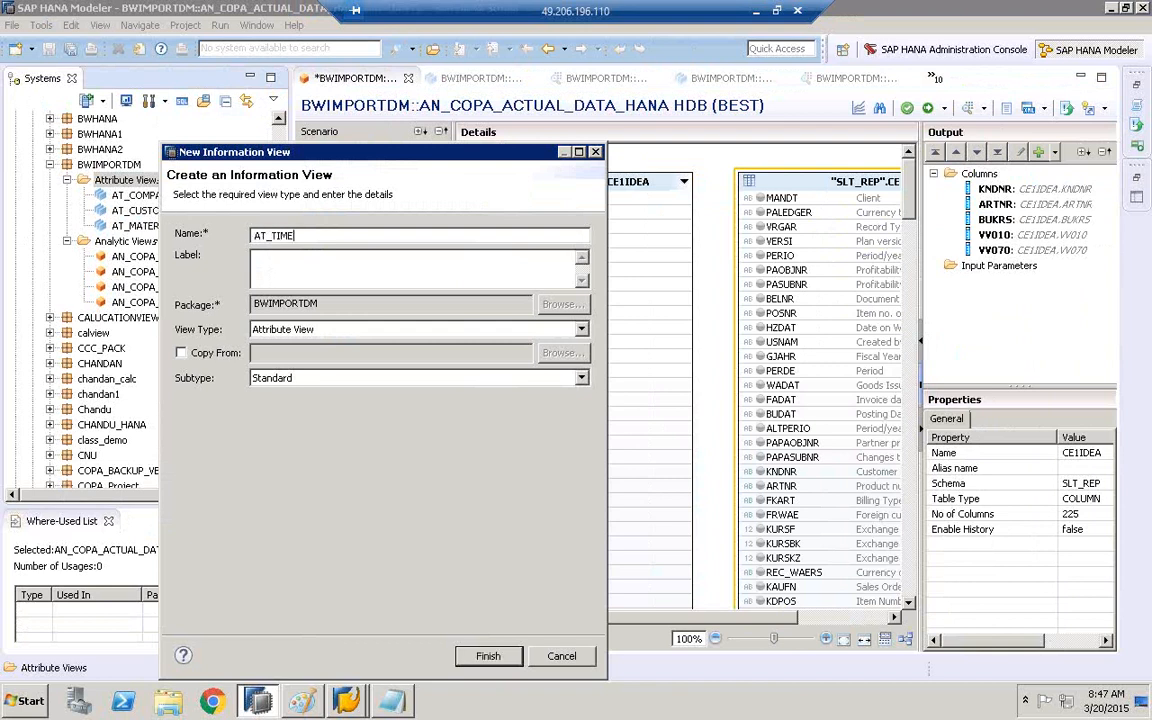
{"action": "left_click", "coordinate": [305, 258]}
Set the attribute view's subtype to Time with Date granularity and create it.
{"action": "left_click", "coordinate": [279, 378]}
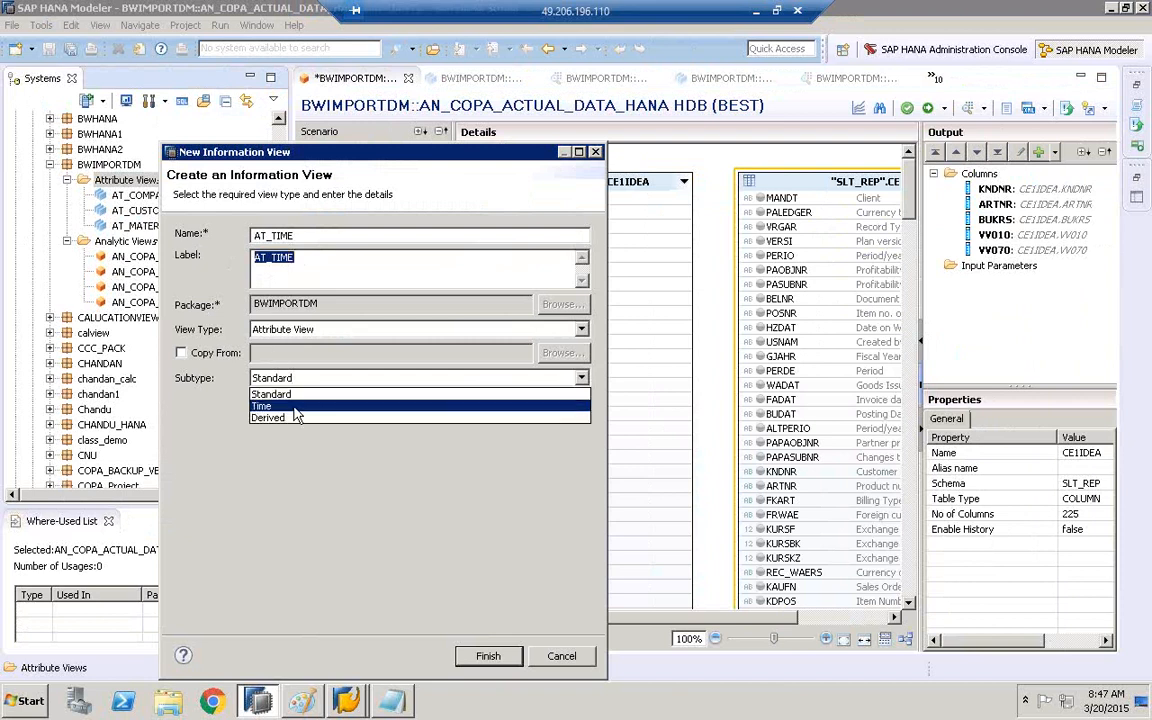
{"action": "left_click", "coordinate": [296, 406]}
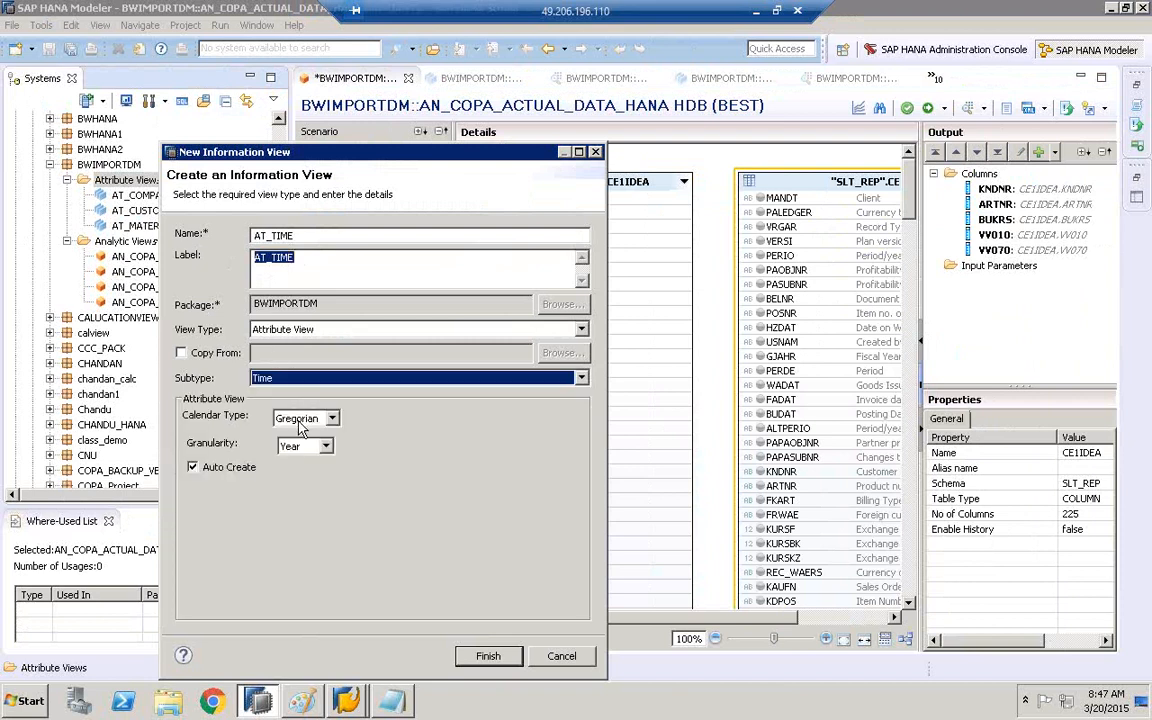
{"action": "left_click", "coordinate": [305, 455]}
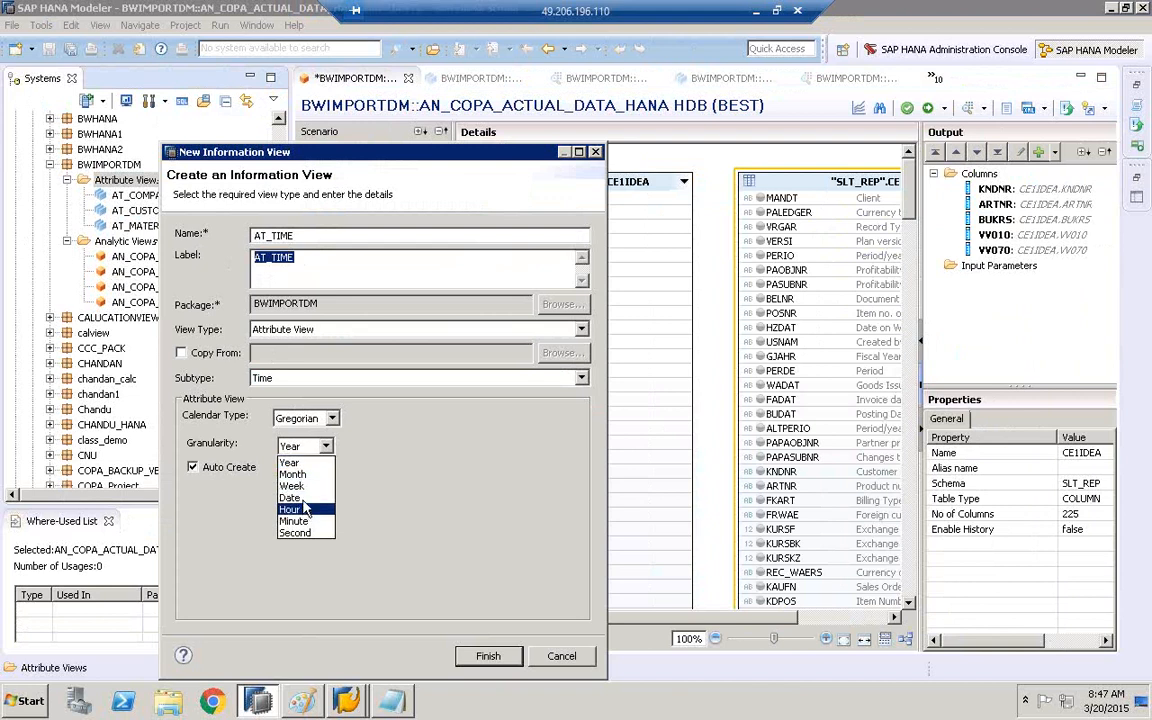
{"action": "left_click", "coordinate": [304, 502]}
{"action": "left_click", "coordinate": [487, 656]}
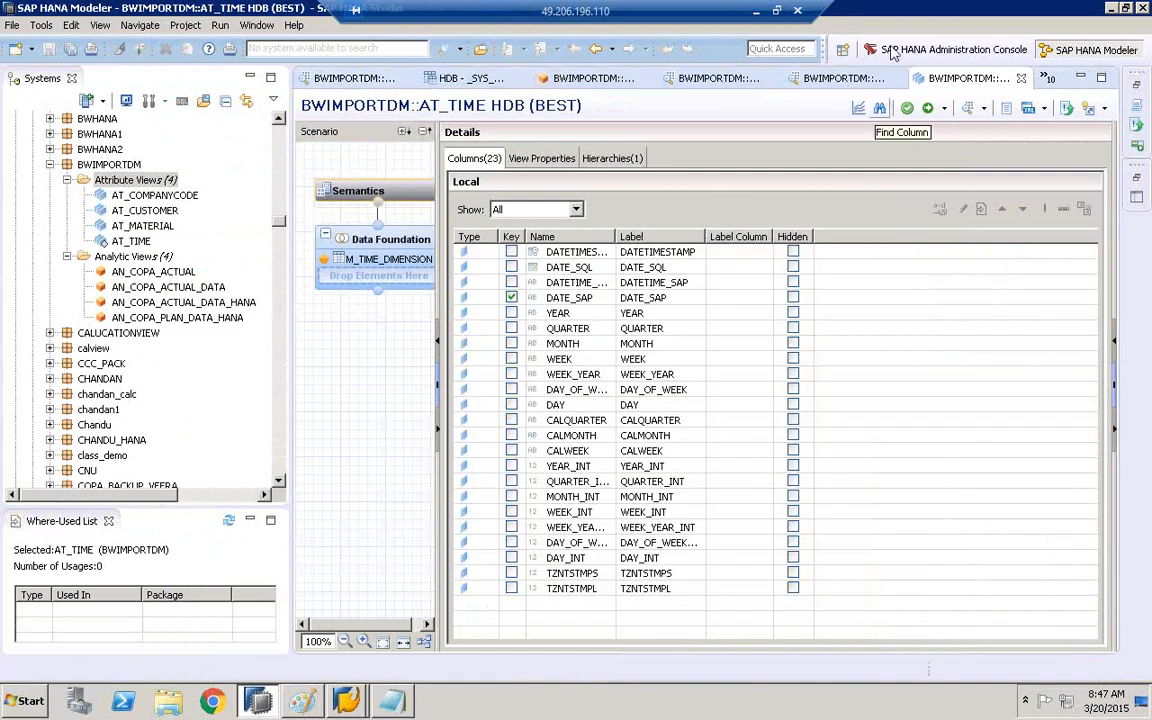
Validate and activate the AT_TIME attribute view, assigning it to change HDB//12610.
{"action": "left_click", "coordinate": [908, 110]}
{"action": "left_click", "coordinate": [927, 109]}
{"action": "left_click", "coordinate": [678, 270]}
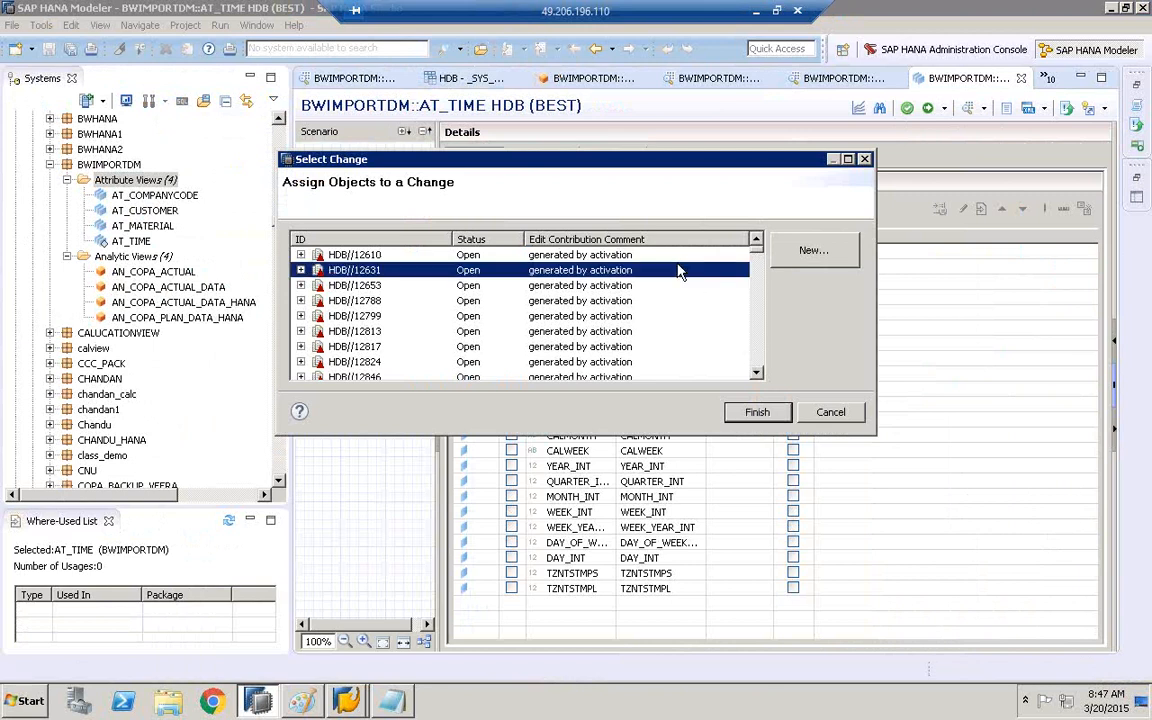
{"action": "left_click", "coordinate": [648, 258]}
{"action": "left_click", "coordinate": [773, 419]}
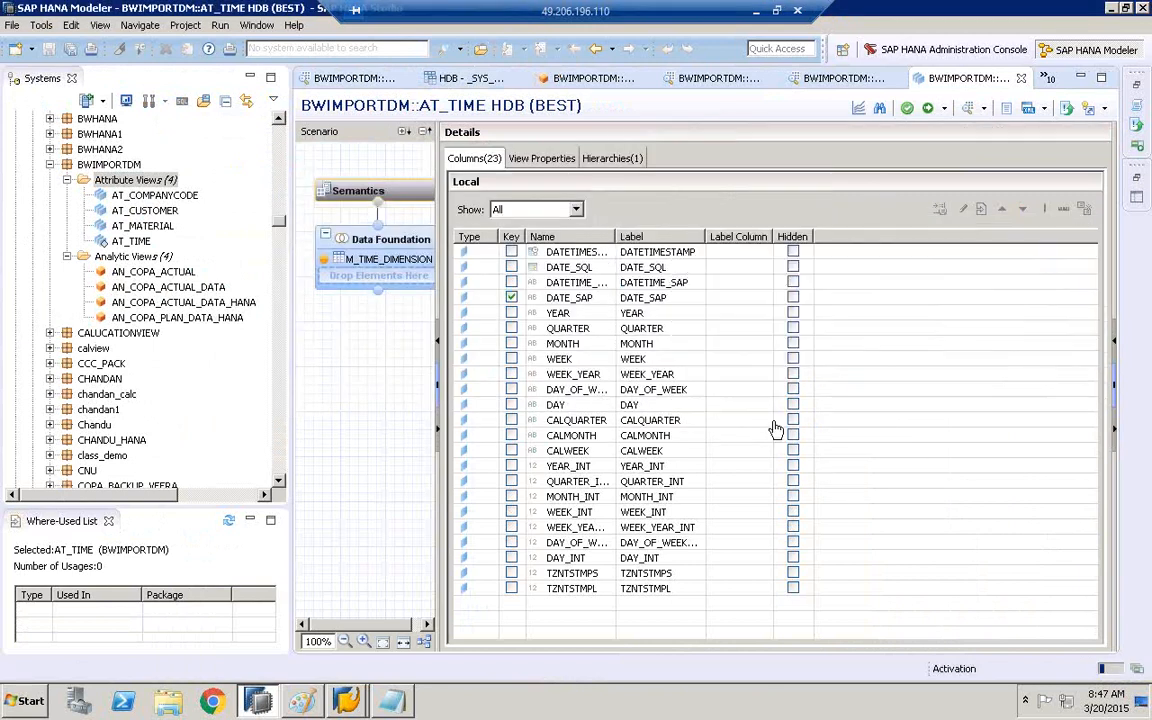
Open the analytic view AN_COPA_ACTUAL_DATA_HANA and add the AT_TIME attribute view to its Star Join.
{"action": "left_click", "coordinate": [131, 244]}
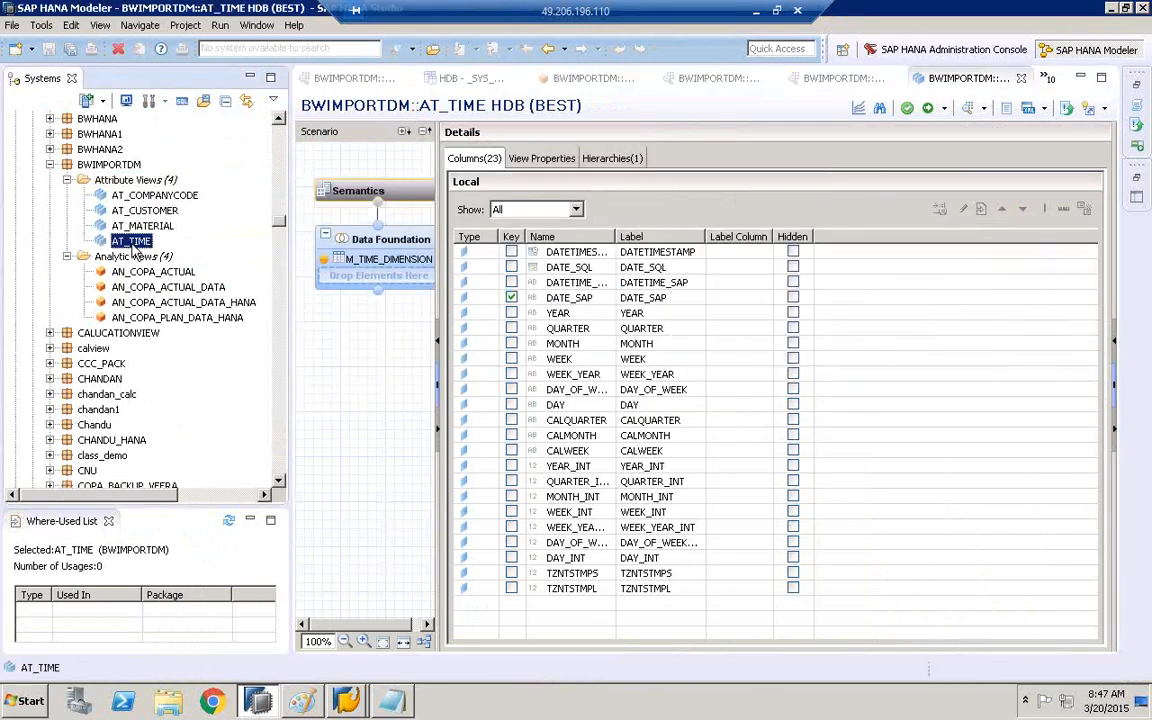
{"action": "double_click", "coordinate": [170, 303]}
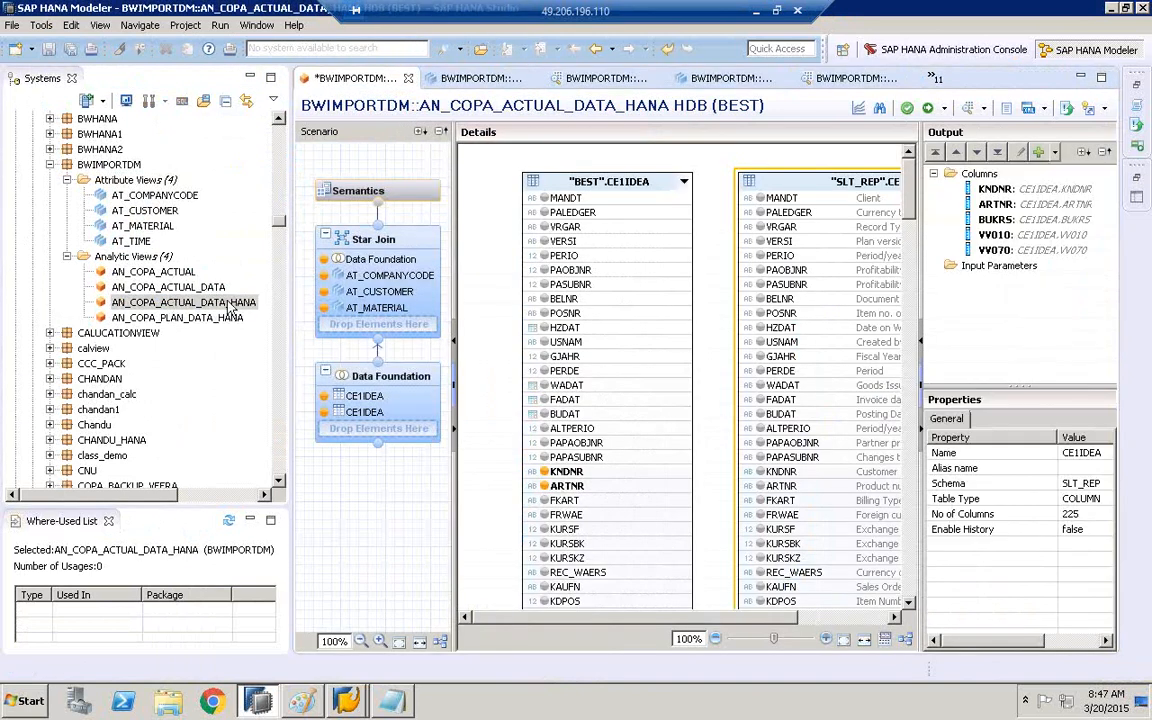
{"action": "left_click", "coordinate": [147, 244]}
{"action": "left_click_drag", "start_coordinate": [138, 247], "coordinate": [380, 323]}
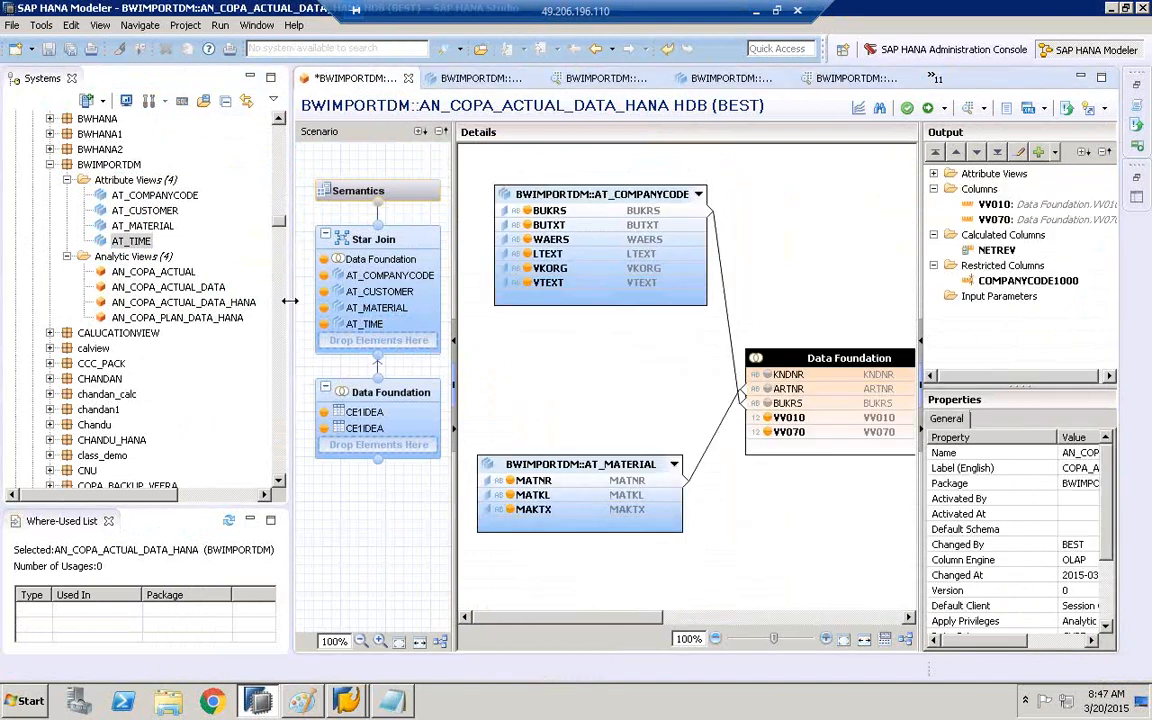
Remove the "SLT_REP".CE1IDEA table from the Data Foundation and add HZDAT from "BEST".CE1IDEA to the output.
{"action": "left_click_drag", "start_coordinate": [290, 301], "coordinate": [157, 301]}
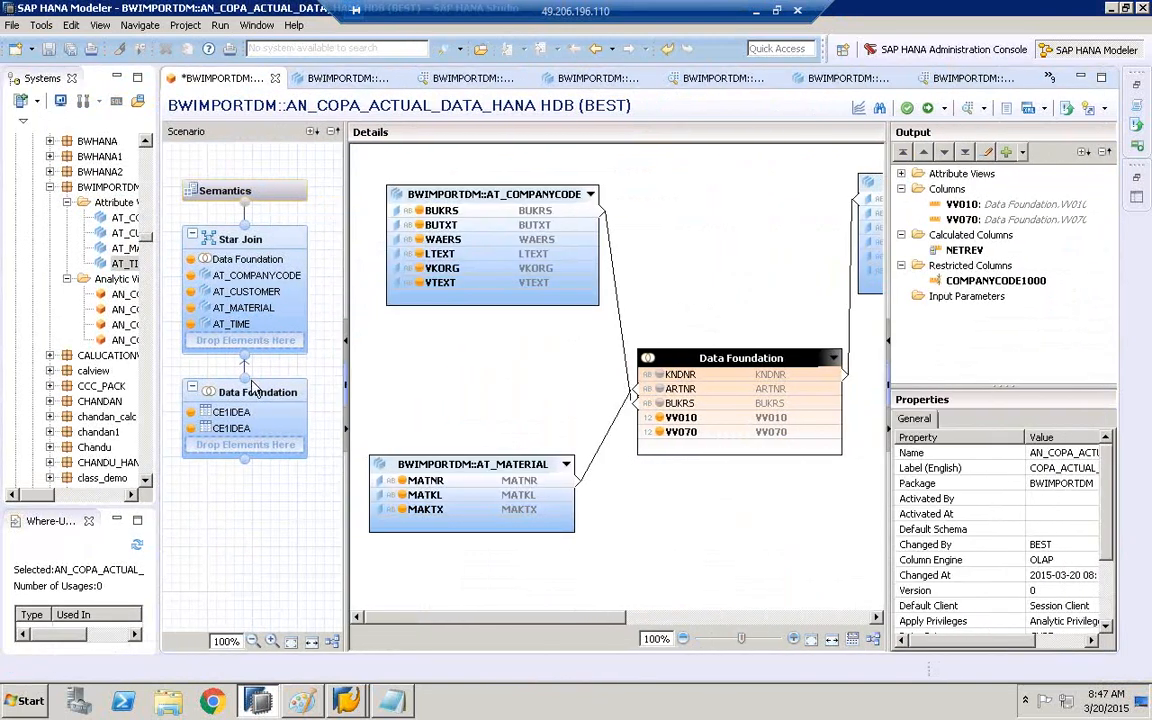
{"action": "left_click", "coordinate": [253, 394]}
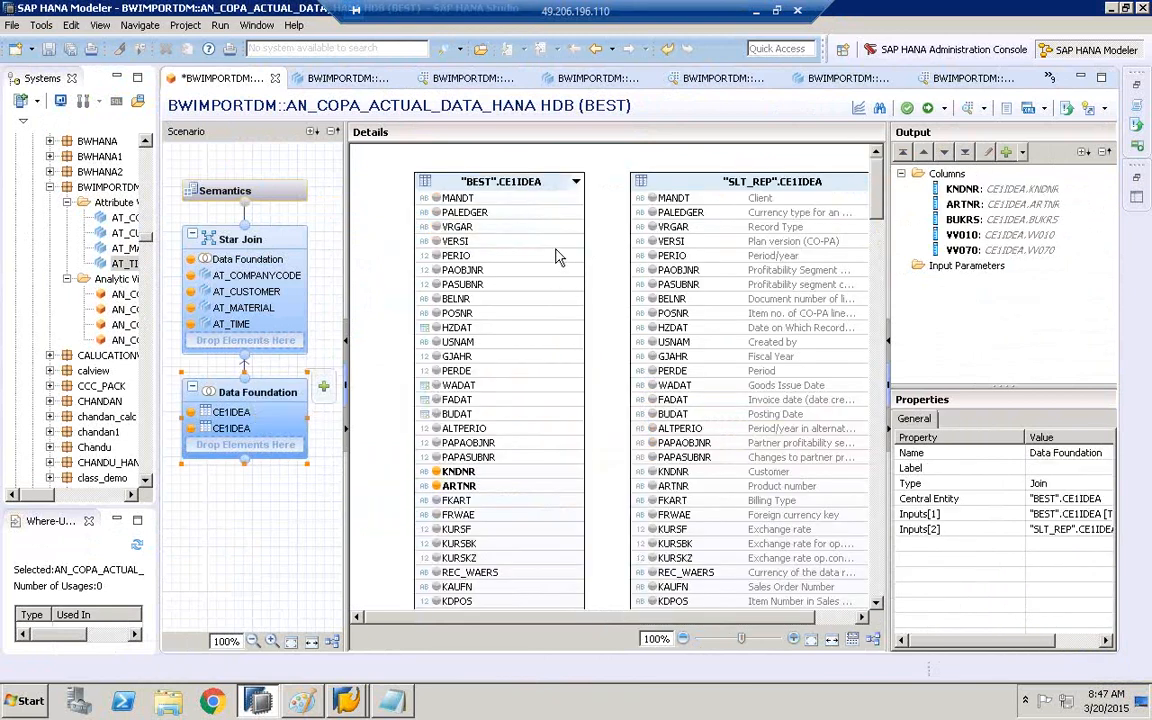
{"action": "right_click", "coordinate": [717, 180]}
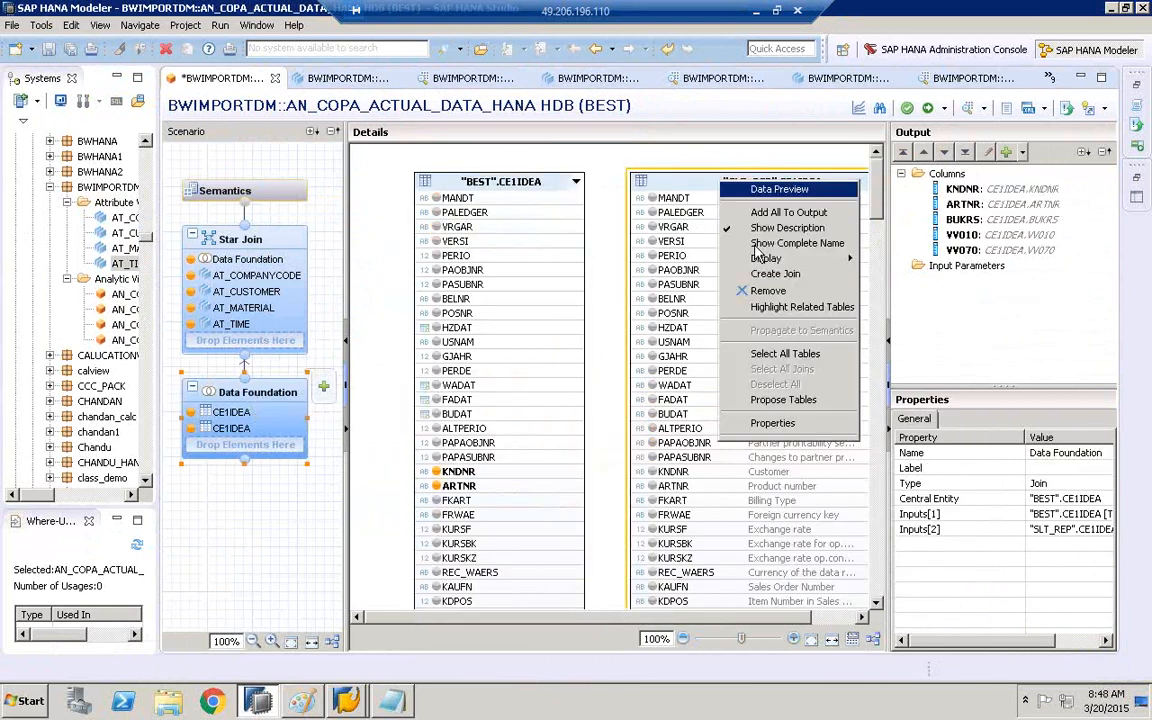
{"action": "left_click", "coordinate": [771, 292]}
{"action": "left_click", "coordinate": [591, 320]}
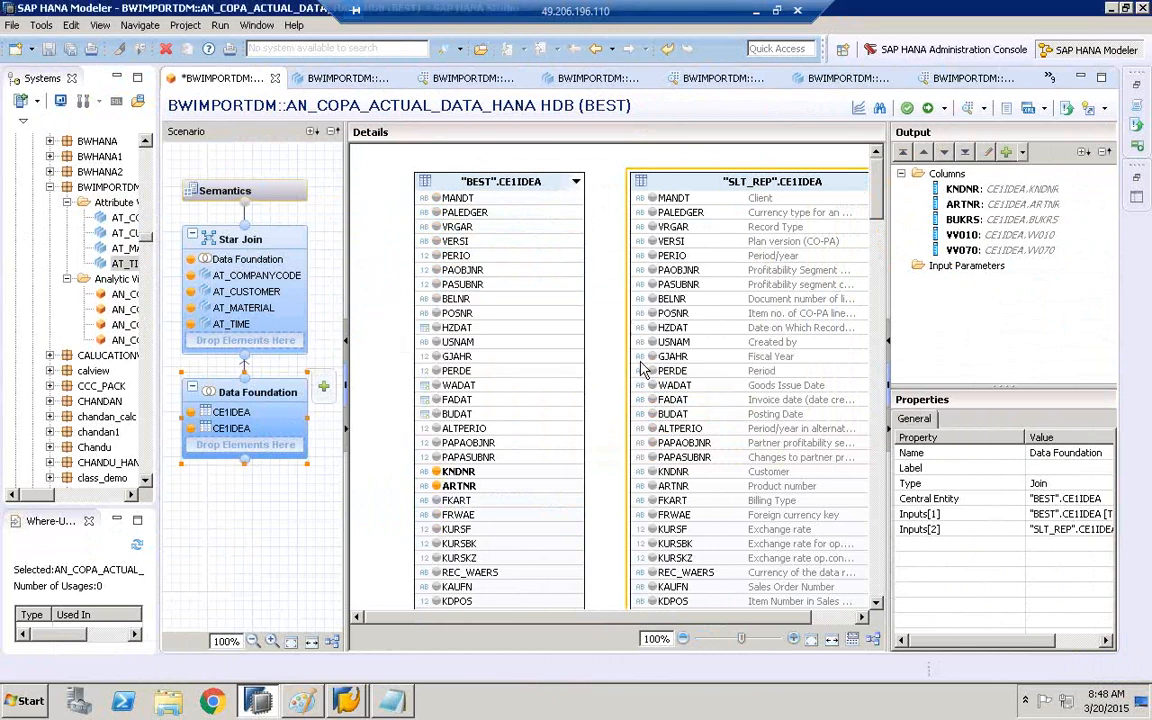
{"action": "left_click", "coordinate": [437, 329]}
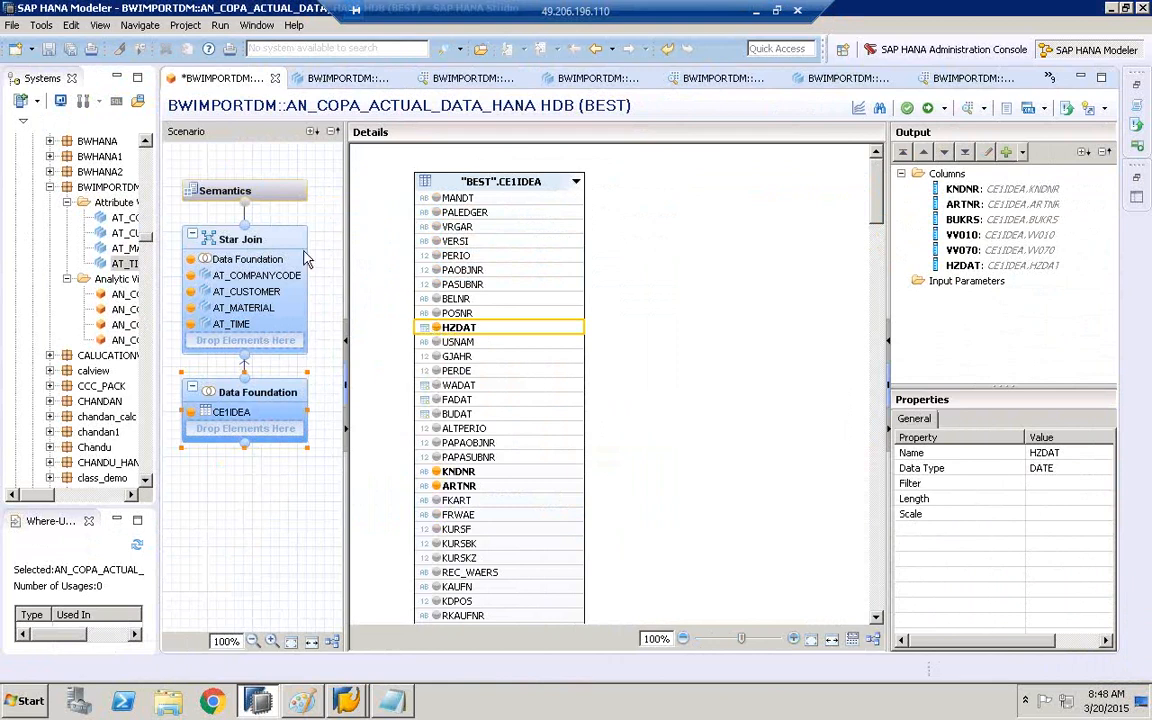
Join DATE_SQL of the AT_TIME attribute view to HZDAT of the Data Foundation in the Star Join.
{"action": "left_click", "coordinate": [242, 240]}
{"action": "left_click_drag", "start_coordinate": [575, 617], "coordinate": [733, 617]}
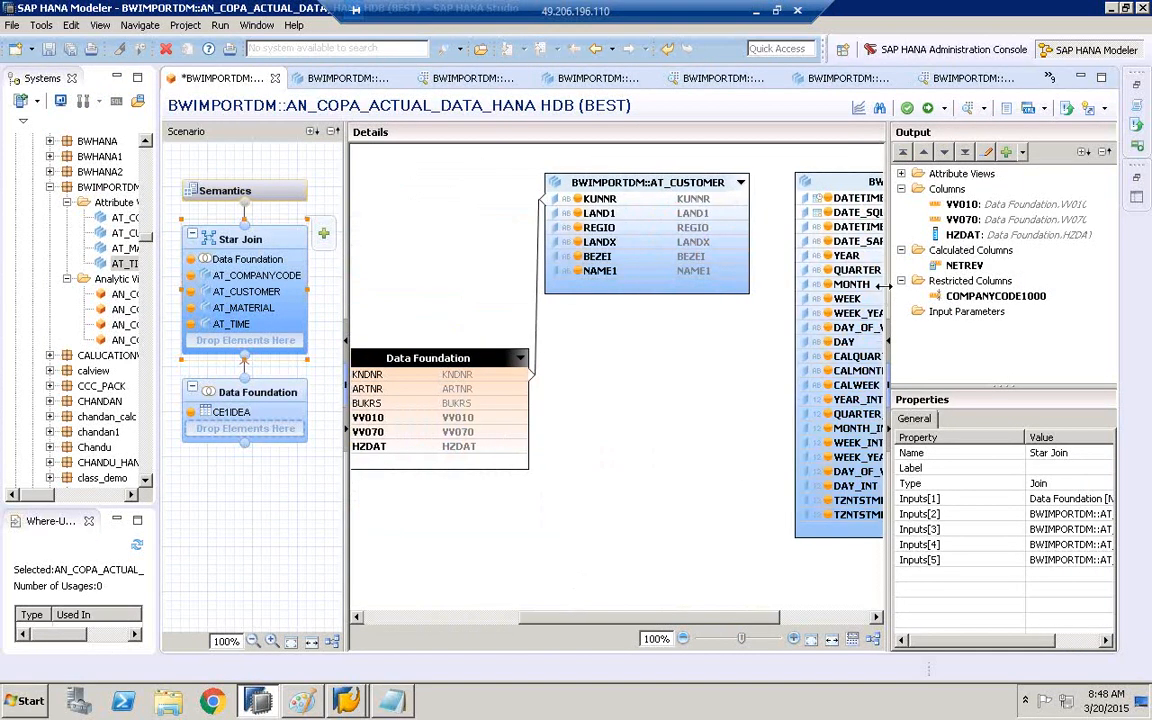
{"action": "left_click_drag", "start_coordinate": [883, 285], "coordinate": [1040, 285]}
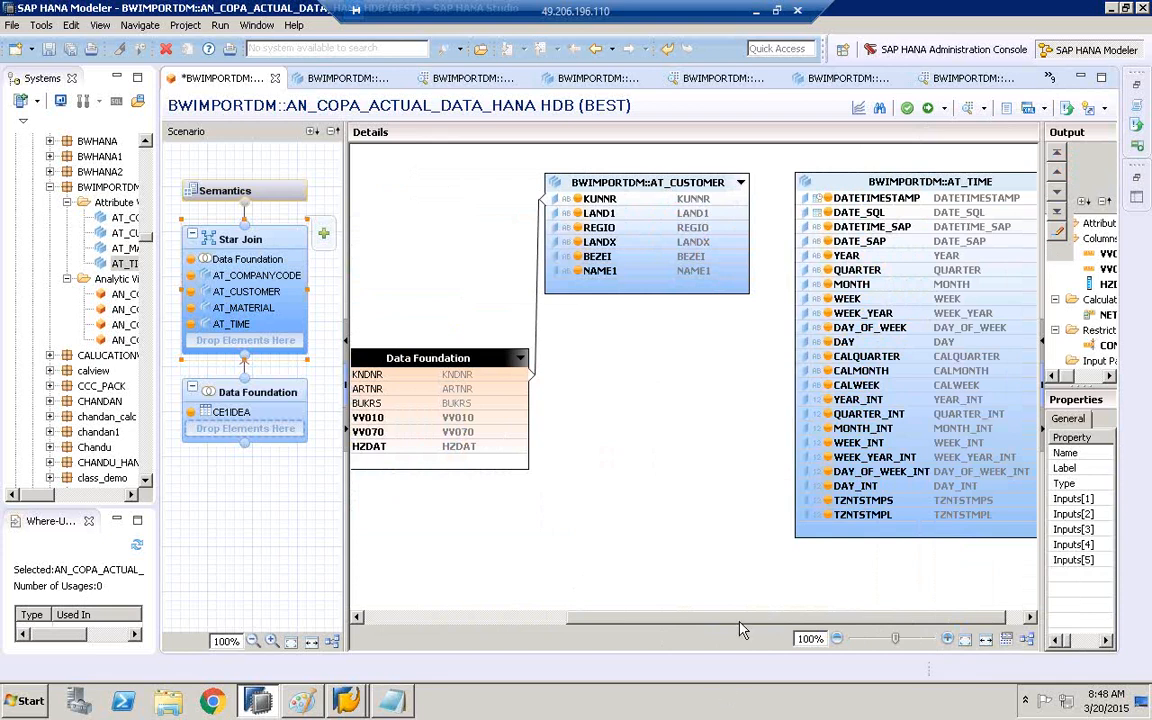
{"action": "left_click_drag", "start_coordinate": [735, 625], "coordinate": [655, 625]}
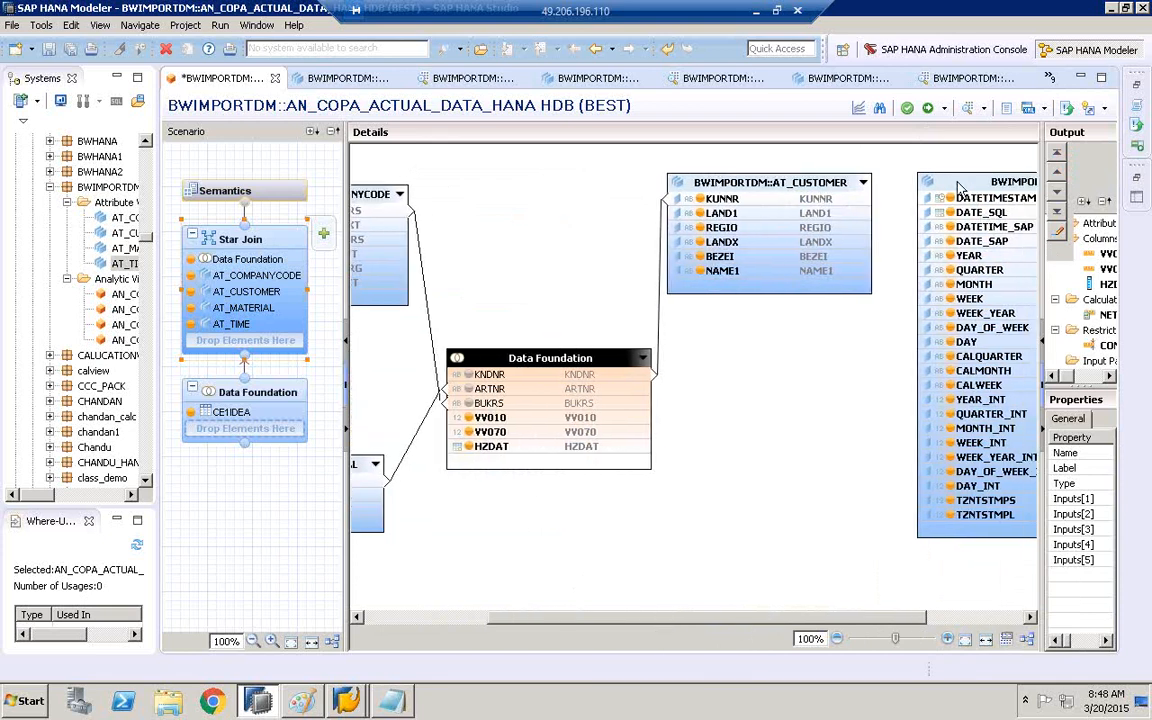
{"action": "mouse_move", "coordinate": [927, 222]}
{"action": "left_mouse_down"}
{"action": "mouse_move", "coordinate": [797, 391]}
{"action": "mouse_move", "coordinate": [722, 375]}
{"action": "mouse_move", "coordinate": [672, 415]}
{"action": "mouse_move", "coordinate": [585, 398]}
{"action": "mouse_move", "coordinate": [640, 455]}
{"action": "left_mouse_up"}
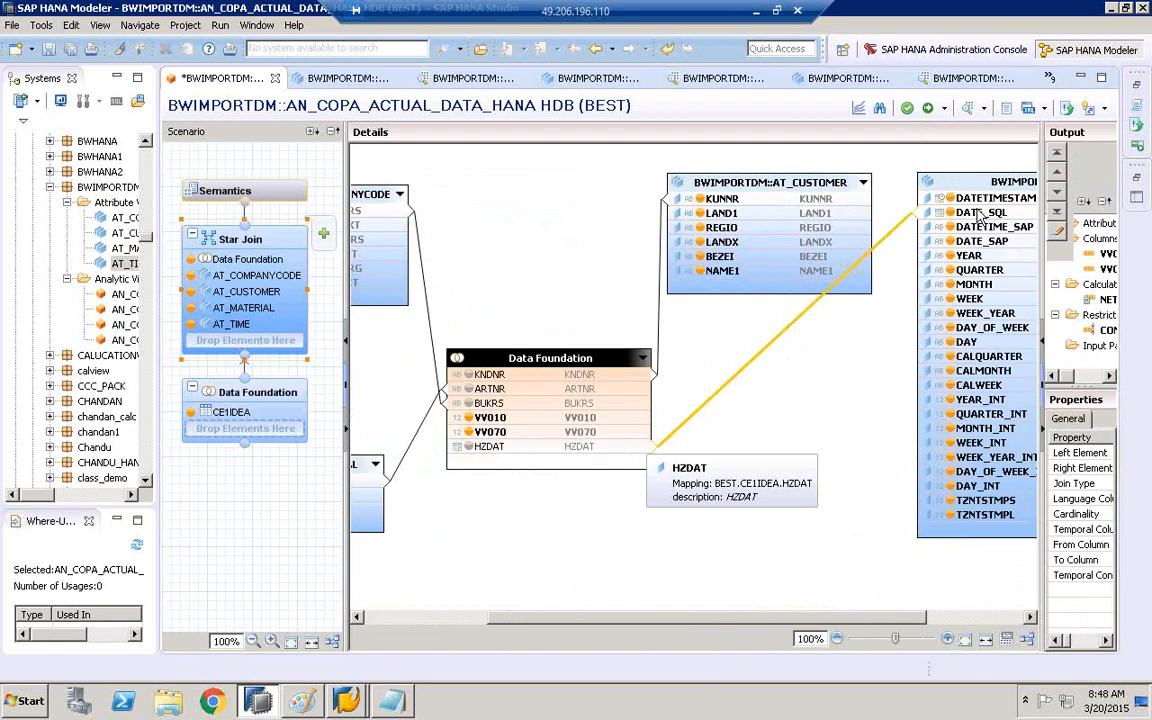
Validate and activate the analytic view AN_COPA_ACTUAL_DATA_HANA and open its data preview.
{"action": "left_click", "coordinate": [907, 108]}
{"action": "left_click", "coordinate": [930, 110]}
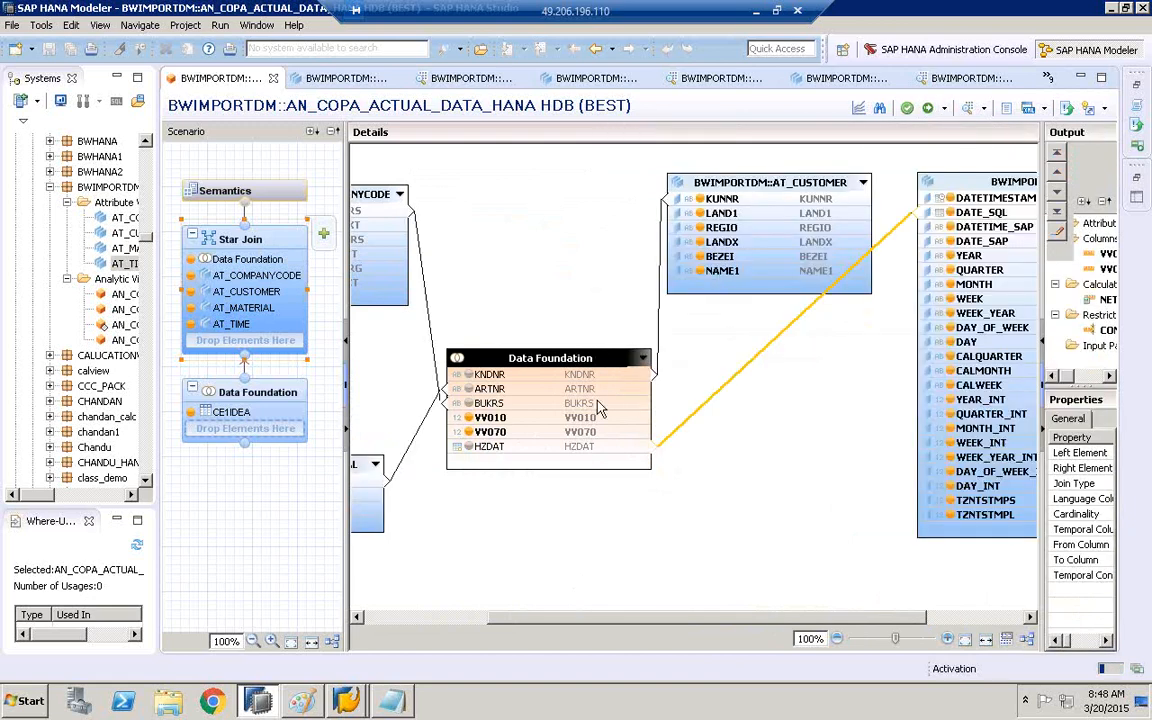
{"action": "left_click_drag", "start_coordinate": [157, 329], "coordinate": [265, 318]}
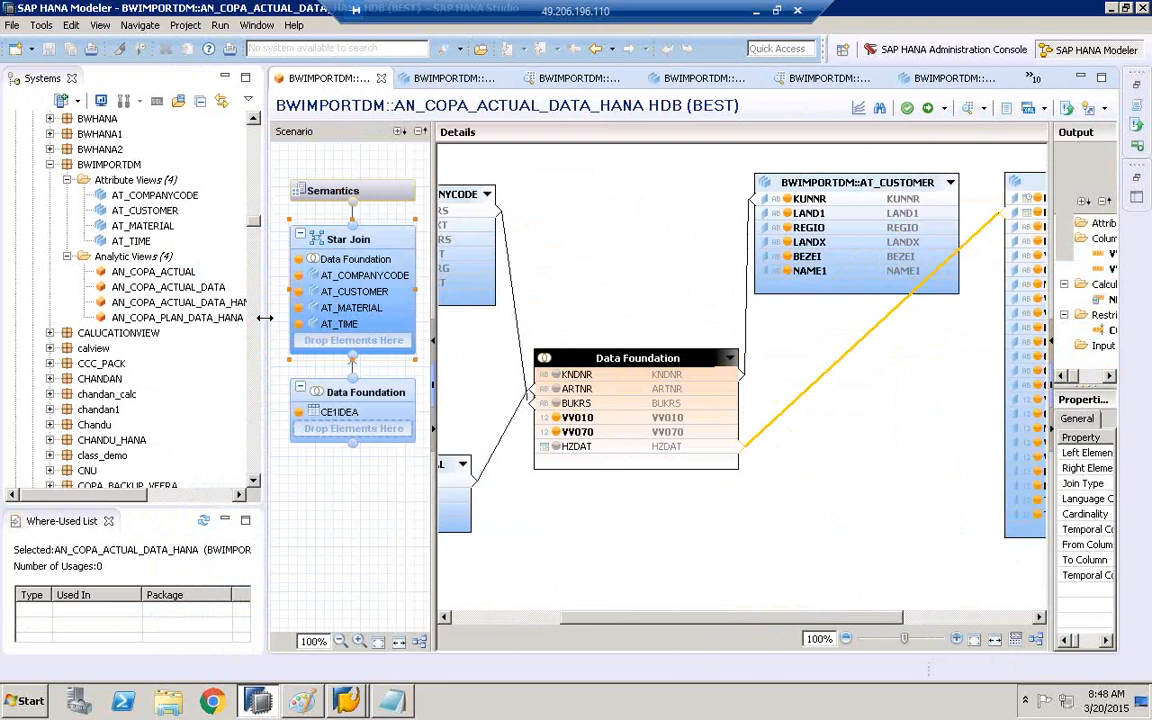
{"action": "left_click", "coordinate": [205, 303]}
{"action": "right_click", "coordinate": [205, 310]}
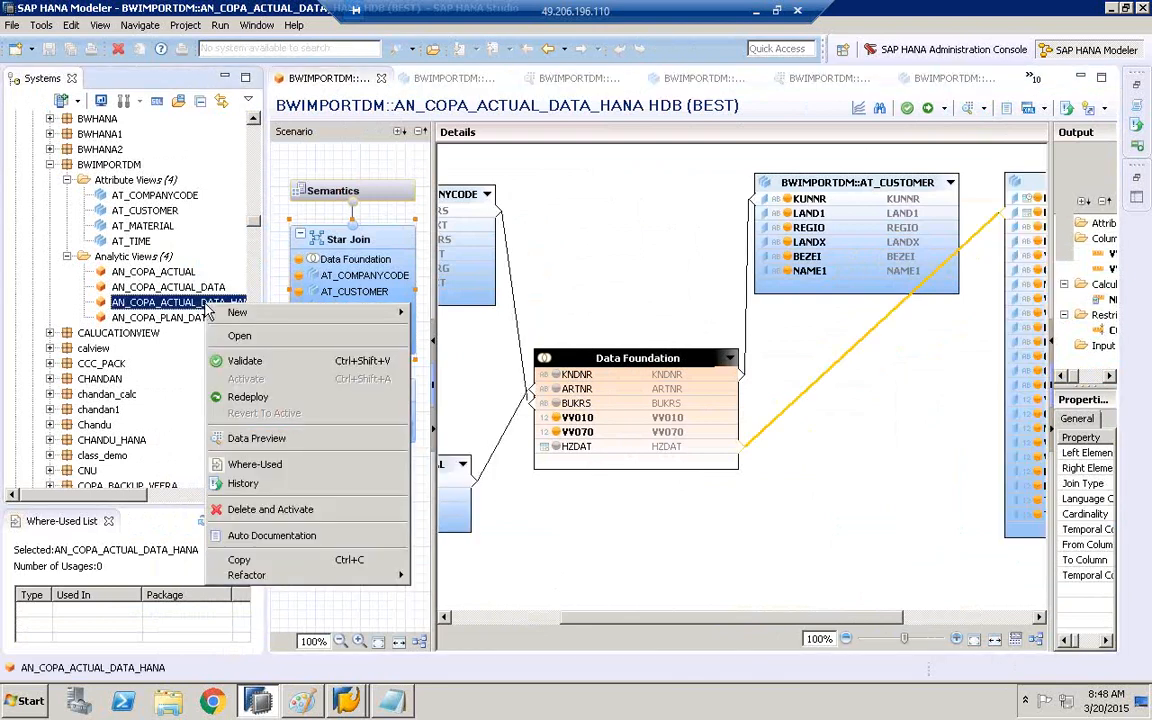
{"action": "left_click", "coordinate": [275, 440]}
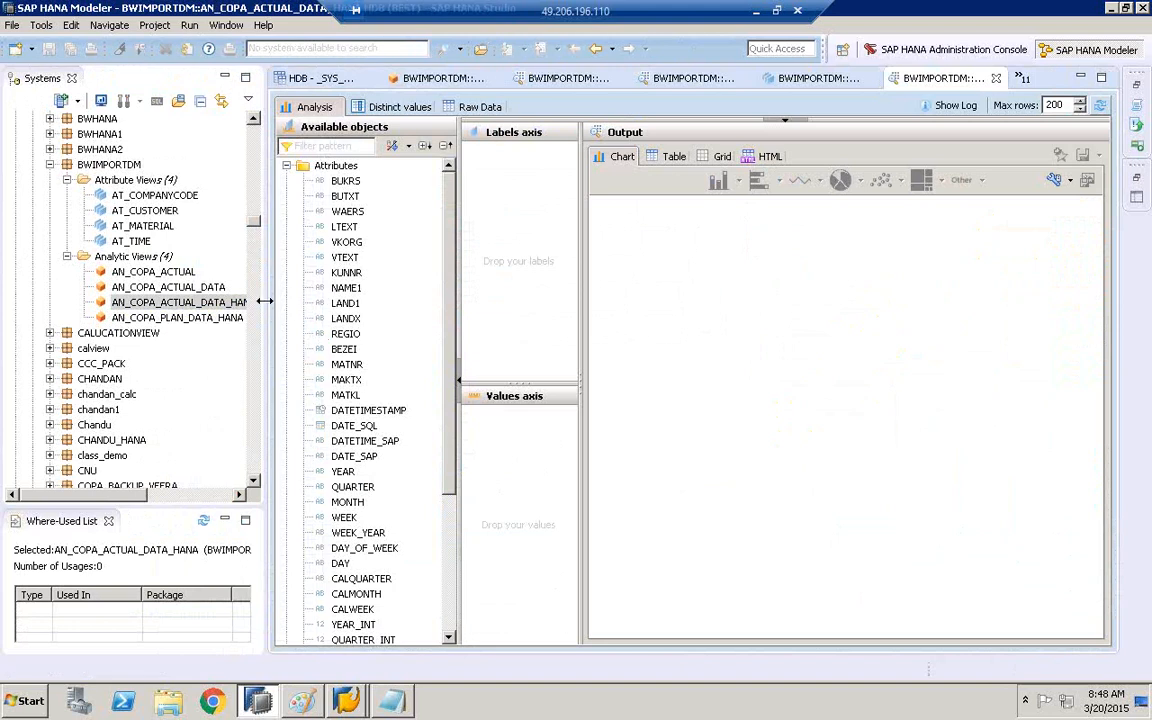
{"action": "left_click_drag", "start_coordinate": [265, 301], "coordinate": [147, 300]}
{"action": "left_click_drag", "start_coordinate": [325, 345], "coordinate": [325, 316]}
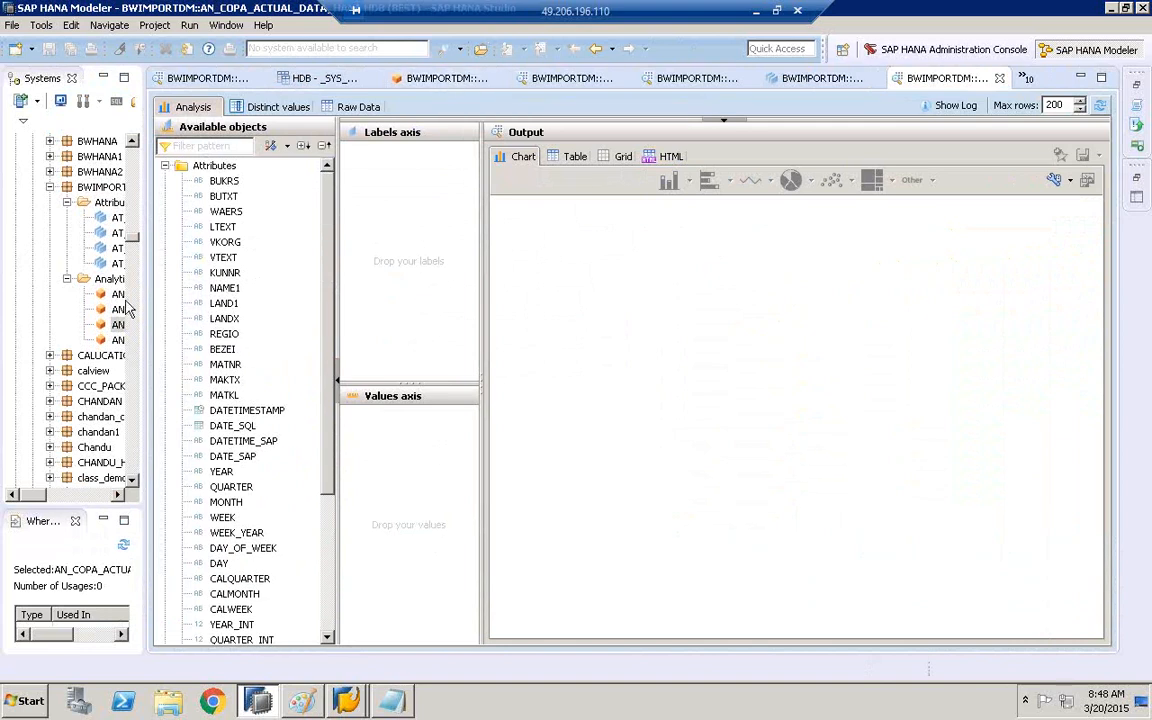
Return to the analytic view's Data Foundation and open a data preview of the "BEST".CE1IDEA table.
{"action": "left_click", "coordinate": [118, 264]}
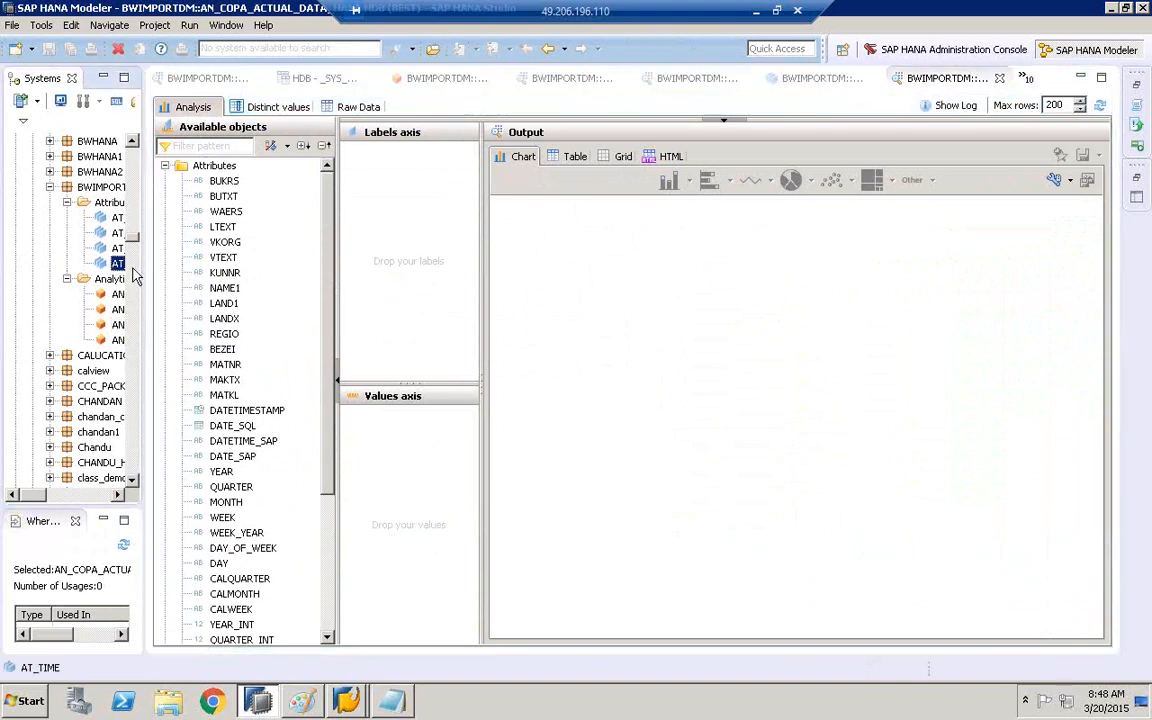
{"action": "left_click_drag", "start_coordinate": [142, 268], "coordinate": [226, 267]}
{"action": "left_click", "coordinate": [160, 302]}
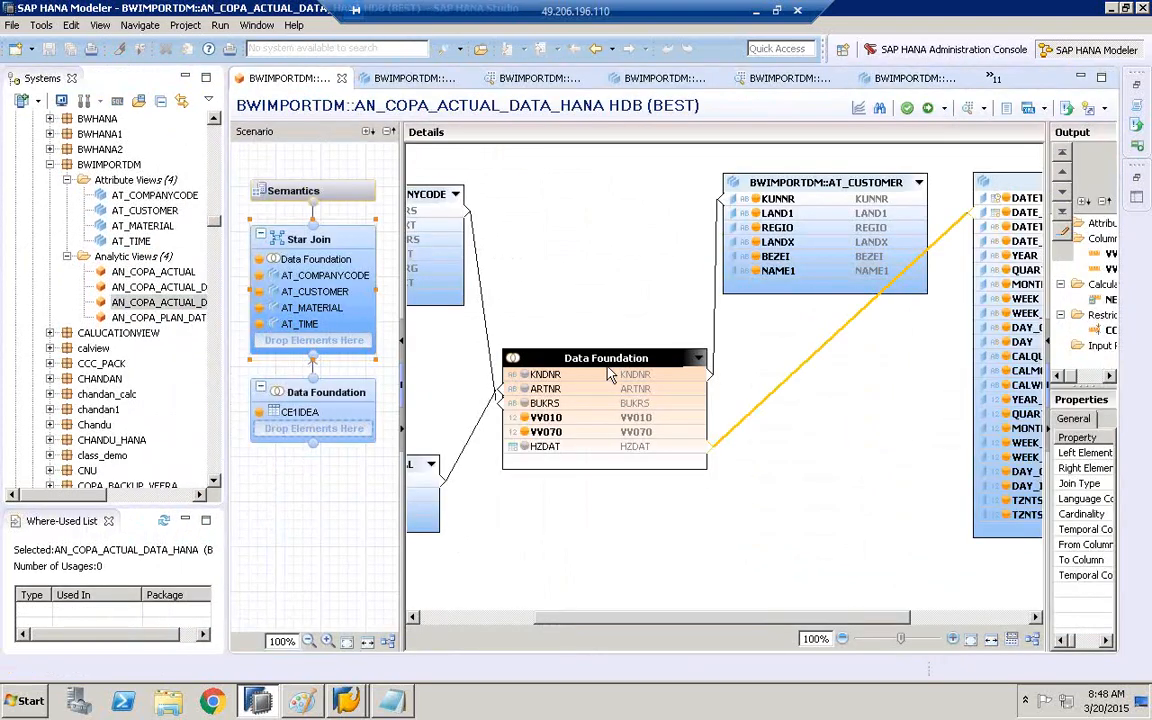
{"action": "left_click", "coordinate": [326, 392]}
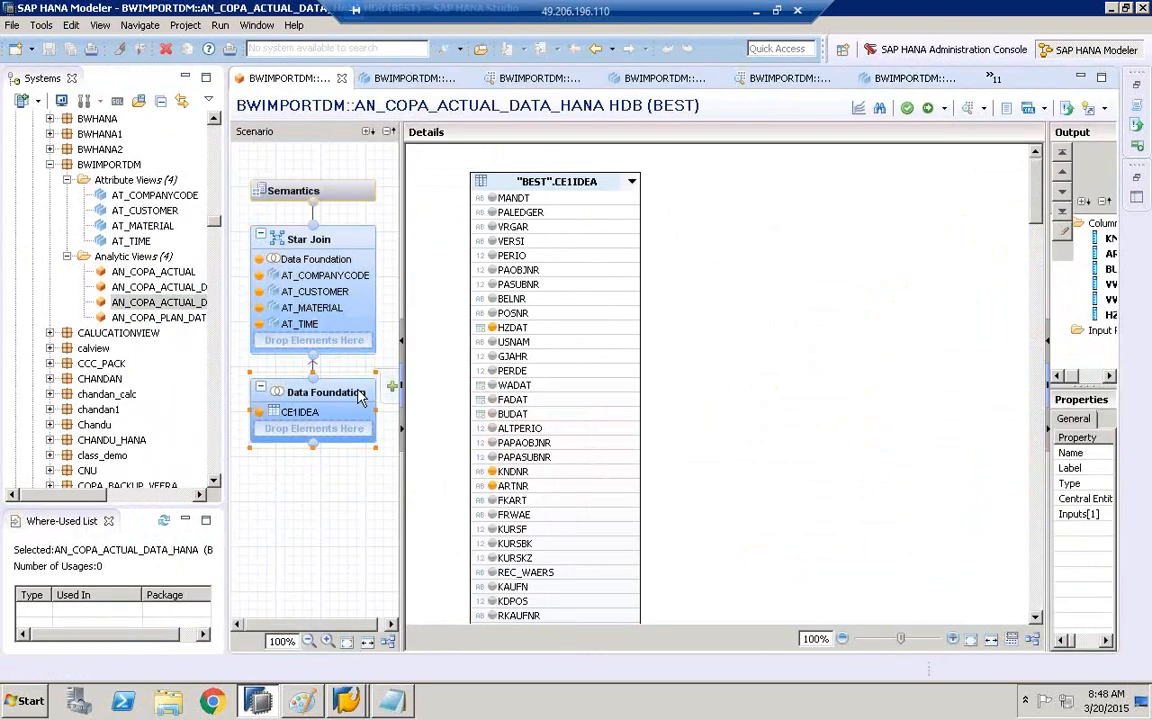
{"action": "right_click", "coordinate": [565, 183]}
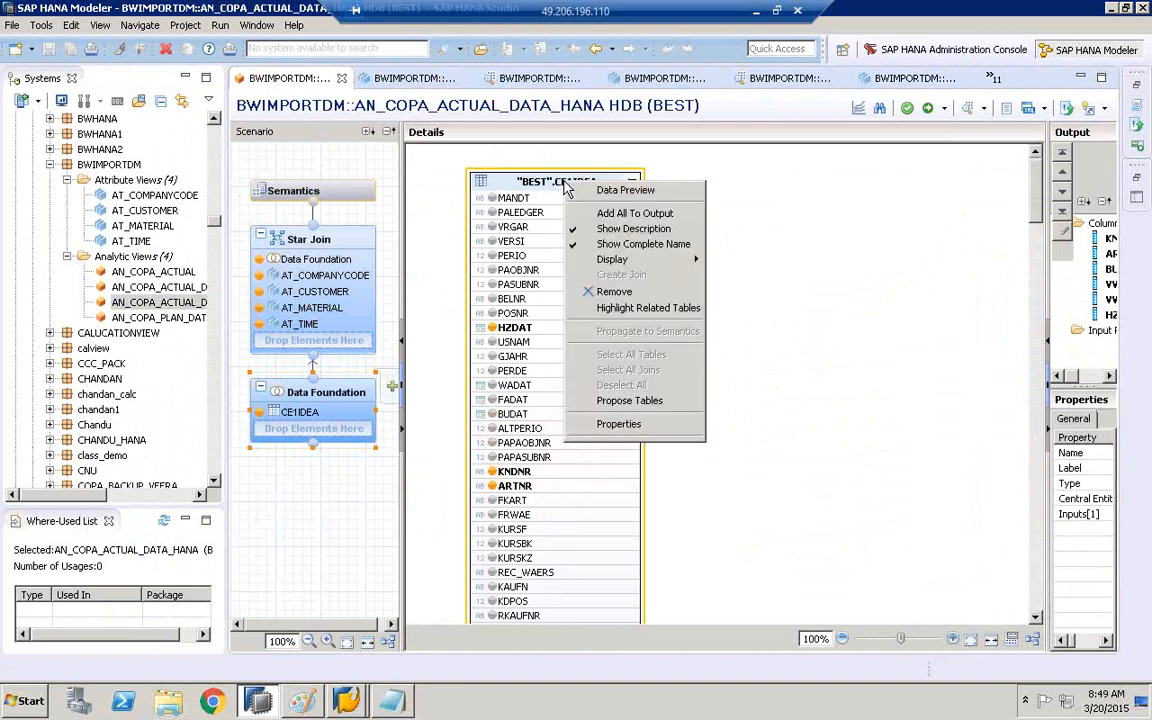
{"action": "left_click", "coordinate": [601, 192]}
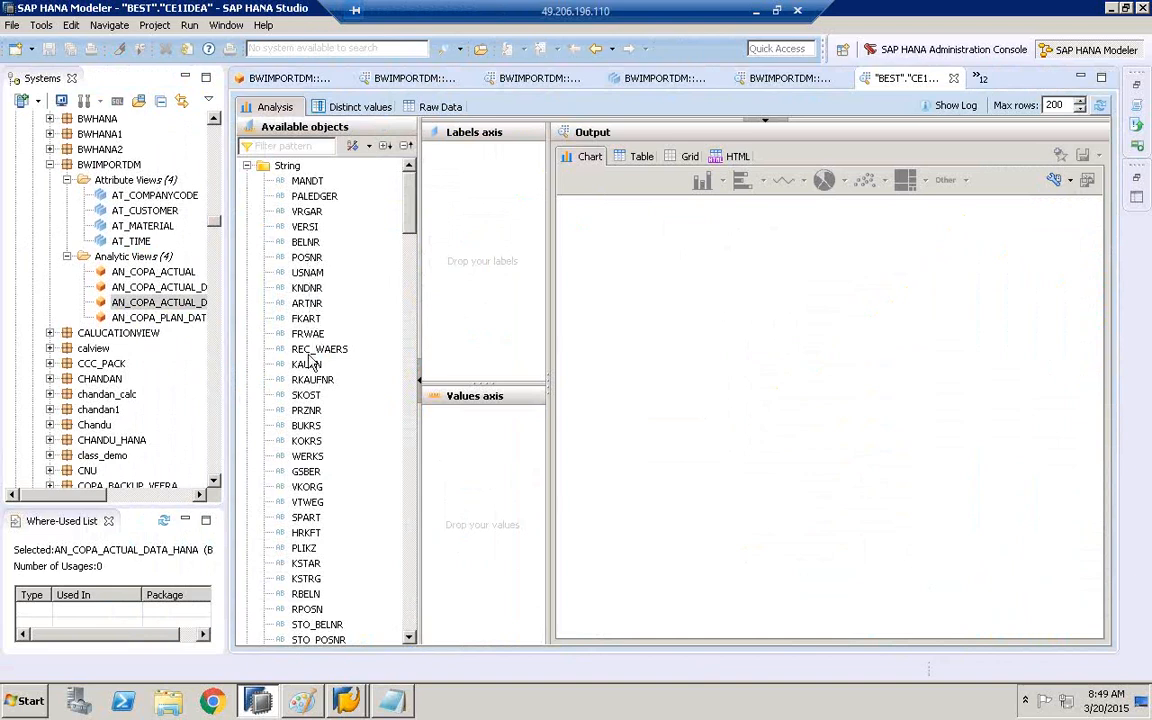
Filter the available objects by HZ and show HZDAT as a label in table form with a wider column.
{"action": "left_click", "coordinate": [285, 146]}
{"action": "type", "text": "HZ"}
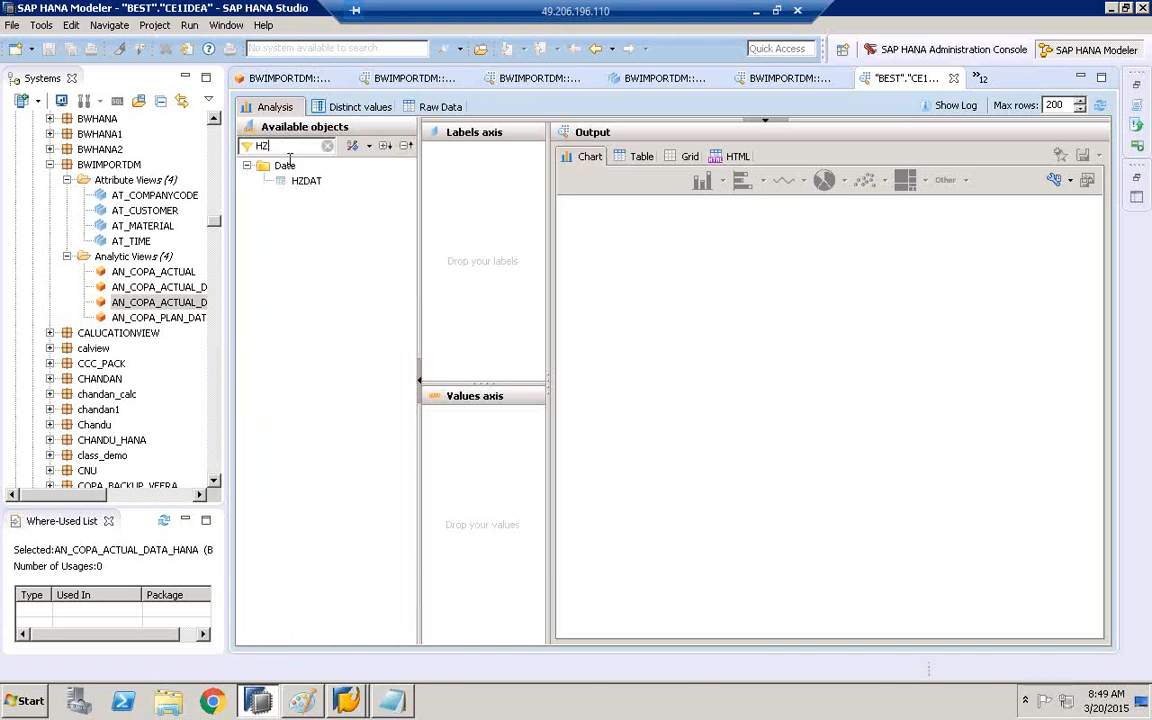
{"action": "left_click_drag", "start_coordinate": [306, 181], "coordinate": [427, 161]}
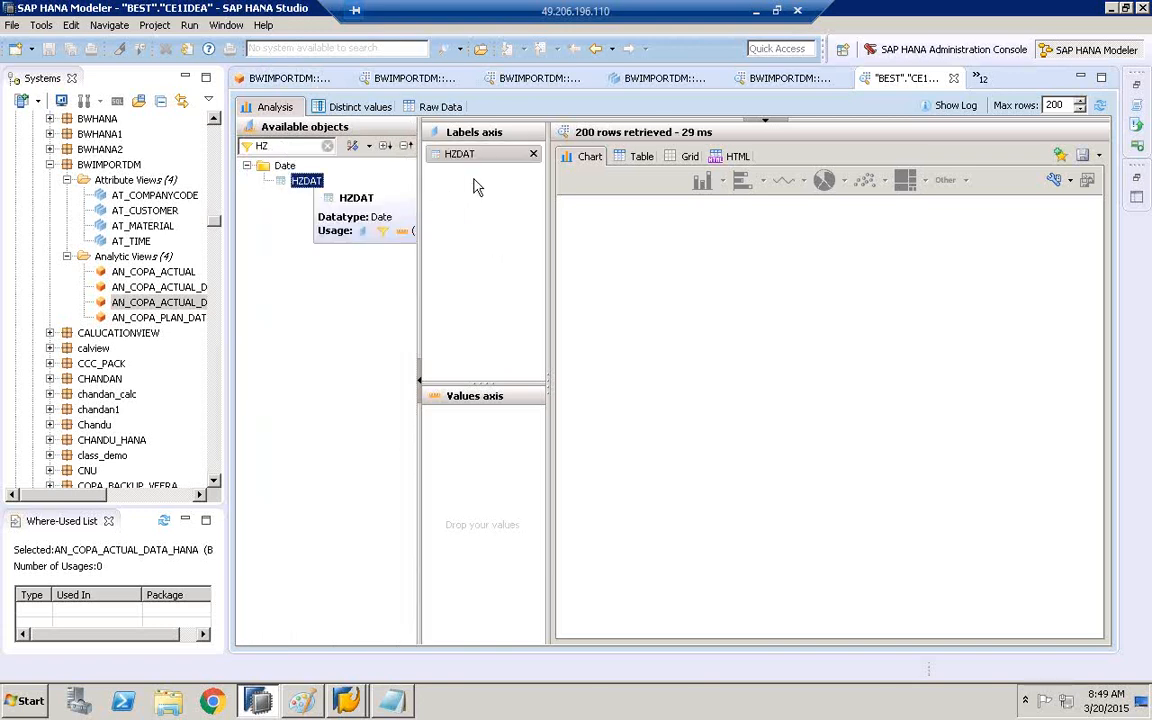
{"action": "left_click", "coordinate": [626, 163]}
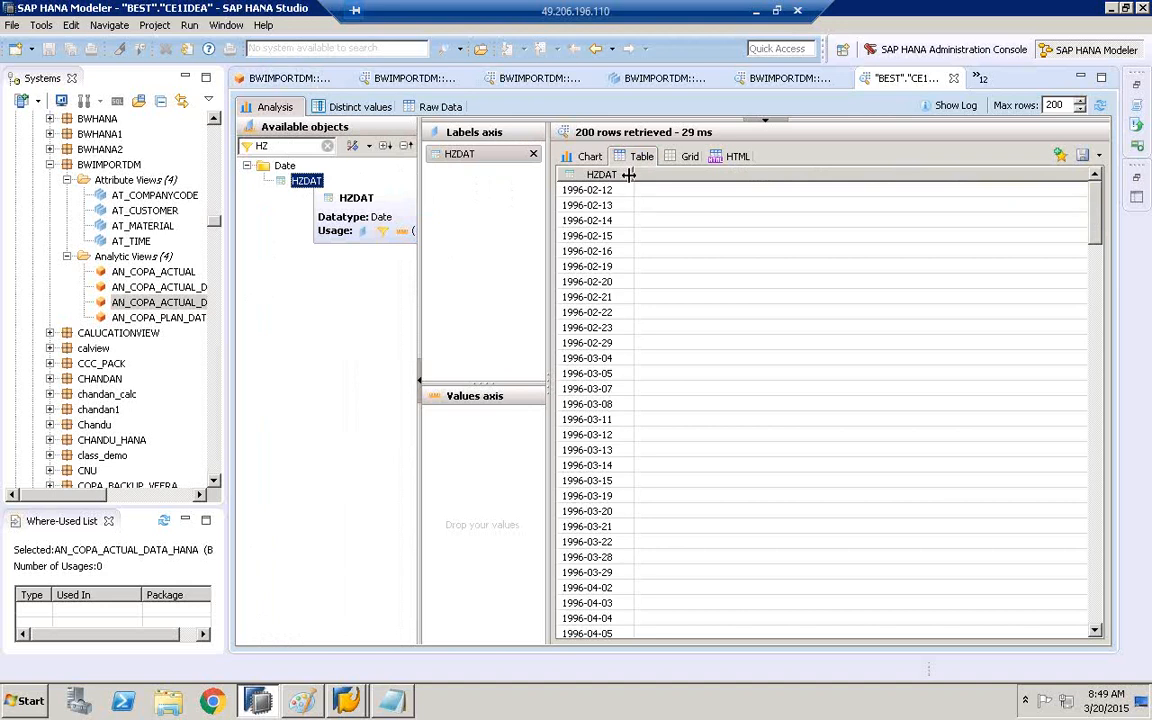
{"action": "left_click_drag", "start_coordinate": [628, 175], "coordinate": [675, 176]}
Examine the HZDAT dates in the table, going down through the rows and back to the first one.
{"action": "left_click", "coordinate": [616, 192]}
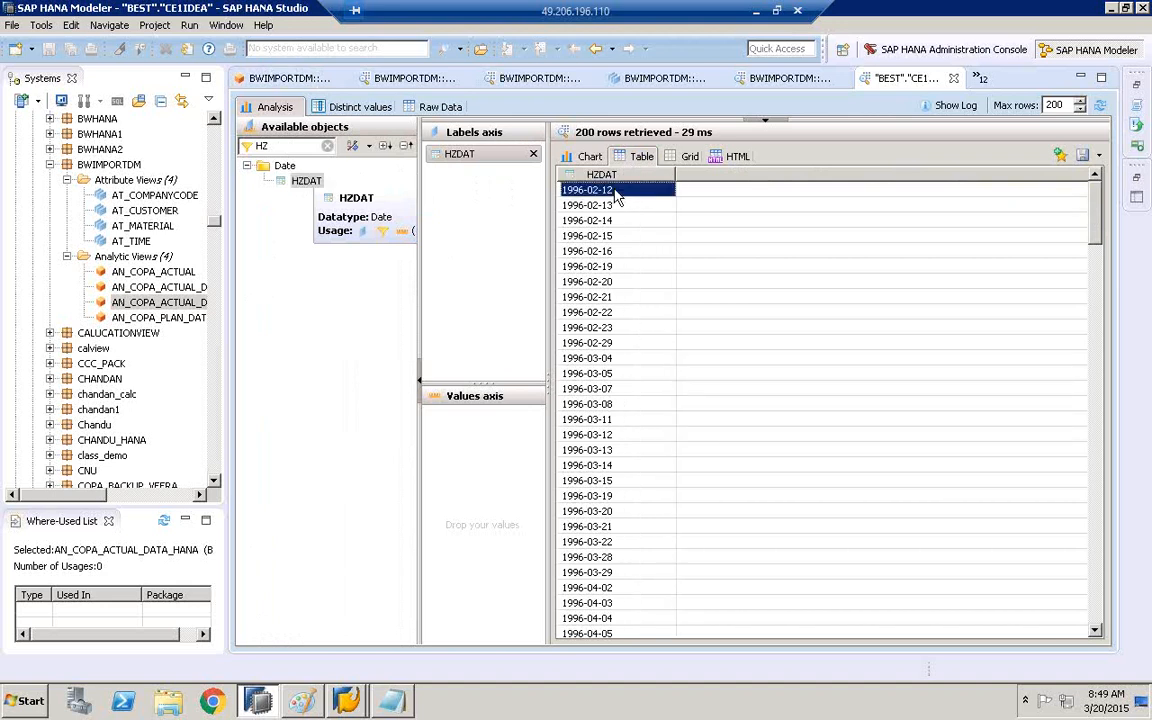
{"action": "key", "text": "Down"}
{"action": "key", "text": "Down"}
{"action": "key", "text": "Down"}
{"action": "key", "text": "Down"}
{"action": "key", "text": "Down"}
{"action": "key", "text": "Down"}
{"action": "key", "text": "Down"}
{"action": "key", "text": "Down"}
{"action": "key", "text": "Down"}
{"action": "key", "text": "Down"}
{"action": "key", "text": "Down"}
{"action": "key", "text": "Down"}
{"action": "key", "text": "Down"}
{"action": "key", "text": "Down"}
{"action": "key", "text": "Down"}
{"action": "key", "text": "Down"}
{"action": "key", "text": "Down"}
{"action": "key", "text": "Down"}
{"action": "key", "text": "Down"}
{"action": "key", "text": "Down"}
{"action": "key", "text": "Down"}
{"action": "key", "text": "Down"}
{"action": "key", "text": "Down"}
{"action": "key", "text": "Down"}
{"action": "key", "text": "Down"}
{"action": "key", "text": "Down"}
{"action": "key", "text": "Down"}
{"action": "key", "text": "Down"}
{"action": "key", "text": "Down"}
{"action": "key", "text": "Down"}
{"action": "key", "text": "Down"}
{"action": "key", "text": "Down"}
{"action": "key", "text": "Down"}
{"action": "key", "text": "Down"}
{"action": "key", "text": "Down"}
{"action": "key", "text": "Down"}
{"action": "key", "text": "Down"}
{"action": "key", "text": "Down"}
{"action": "key", "text": "Down"}
{"action": "key", "text": "Down"}
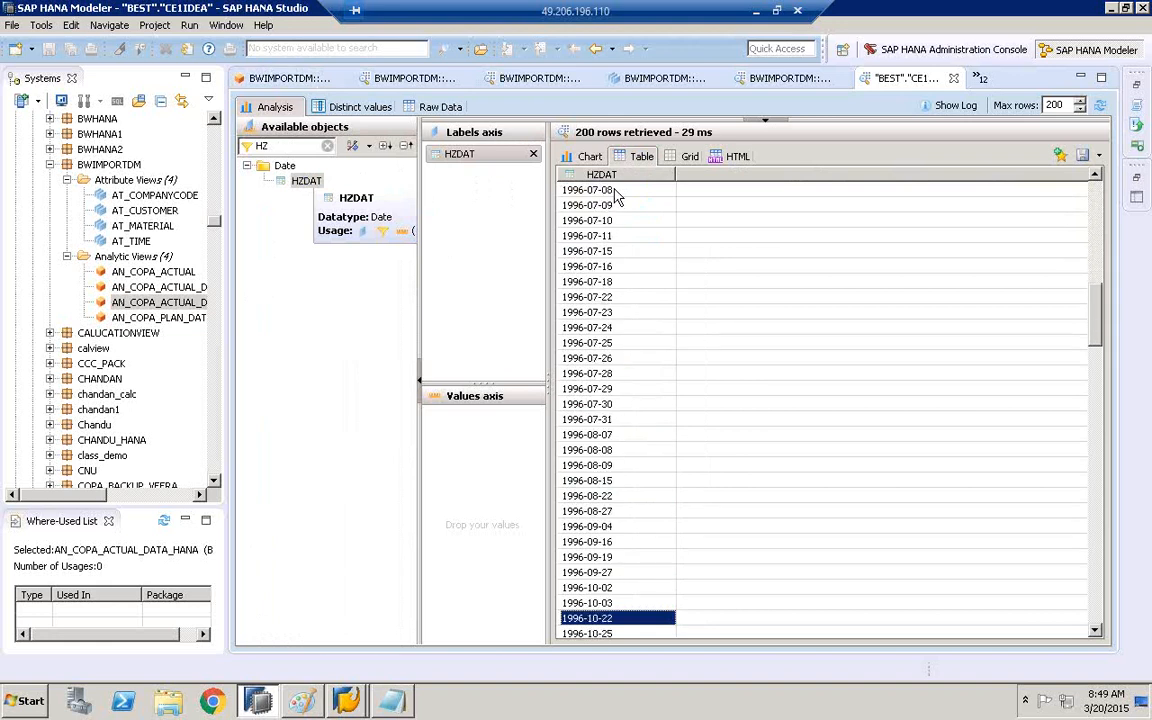
{"action": "key", "text": "Down"}
{"action": "key", "text": "Down"}
{"action": "key", "text": "Down"}
{"action": "key", "text": "Down"}
{"action": "key", "text": "Down"}
{"action": "key", "text": "Down"}
{"action": "key", "text": "Down"}
{"action": "key", "text": "Down"}
{"action": "key", "text": "Down"}
{"action": "key", "text": "Down"}
{"action": "key", "text": "Down"}
{"action": "key", "text": "Down"}
{"action": "key", "text": "Down"}
{"action": "key", "text": "Down"}
{"action": "key", "text": "Down"}
{"action": "key", "text": "Down"}
{"action": "key", "text": "Down"}
{"action": "key", "text": "Down"}
{"action": "key", "text": "Down"}
{"action": "key", "text": "Down"}
{"action": "key", "text": "Up"}
{"action": "key", "text": "Up"}
{"action": "key", "text": "Up"}
{"action": "key", "text": "Up"}
{"action": "key", "text": "Up"}
{"action": "key", "text": "Up"}
{"action": "key", "text": "Up"}
{"action": "key", "text": "Up"}
{"action": "key", "text": "Up"}
{"action": "key", "text": "Up"}
{"action": "key", "text": "Up"}
{"action": "key", "text": "Up"}
{"action": "key", "text": "Up"}
{"action": "key", "text": "Up"}
{"action": "key", "text": "Up"}
{"action": "key", "text": "Up"}
{"action": "key", "text": "Up"}
{"action": "key", "text": "Up"}
{"action": "key", "text": "Up"}
{"action": "key", "text": "Up"}
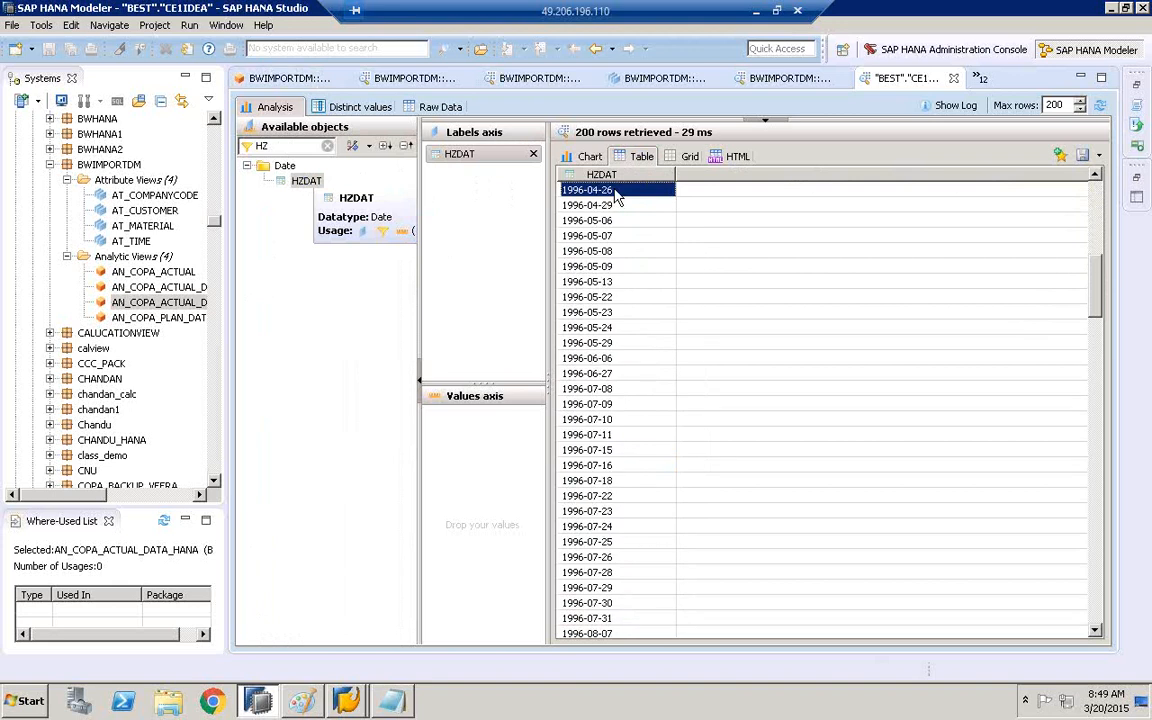
{"action": "key", "text": "Up"}
{"action": "key", "text": "Up"}
{"action": "key", "text": "Up"}
{"action": "key", "text": "Up"}
{"action": "key", "text": "Up"}
{"action": "key", "text": "Up"}
{"action": "key", "text": "Up"}
{"action": "key", "text": "Up"}
{"action": "key", "text": "Up"}
{"action": "key", "text": "Up"}
{"action": "key", "text": "Up"}
{"action": "key", "text": "Up"}
{"action": "key", "text": "Up"}
{"action": "key", "text": "Up"}
{"action": "key", "text": "Up"}
{"action": "key", "text": "Up"}
{"action": "key", "text": "Up"}
{"action": "key", "text": "Up"}
{"action": "key", "text": "Up"}
{"action": "key", "text": "Up"}
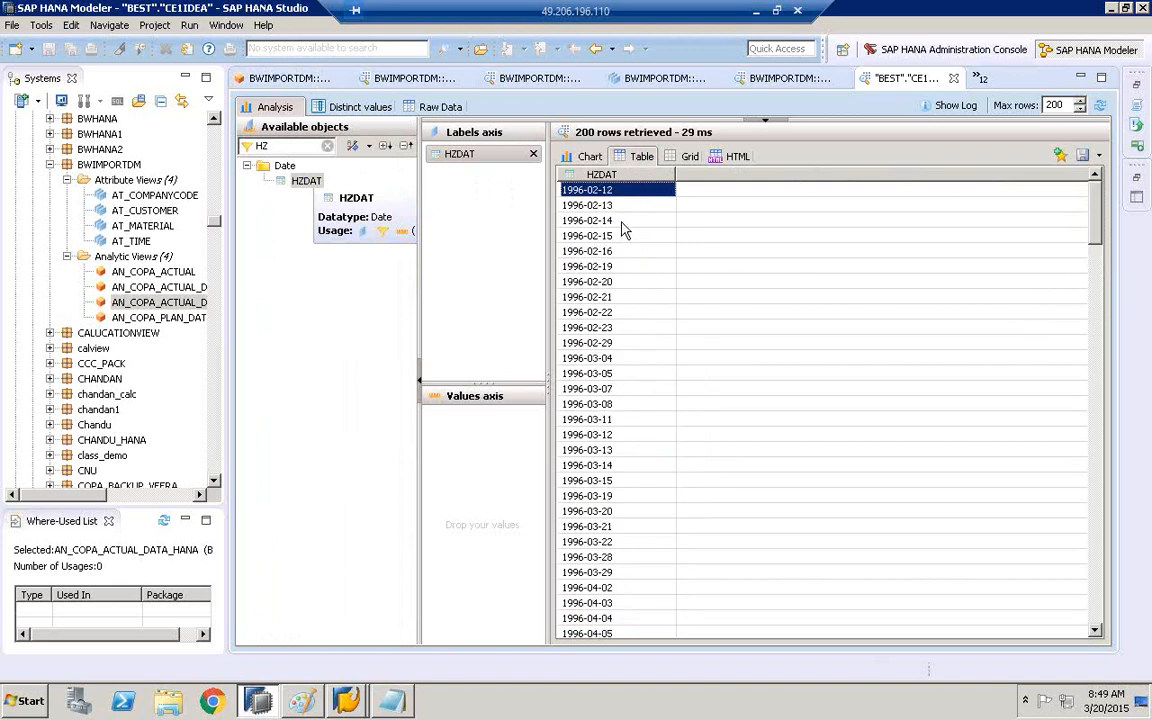
Open a data preview of AN_COPA_ACTUAL_DATA_HANA with YEAR on the labels axis and VV010 on the values axis.
{"action": "left_click", "coordinate": [160, 302]}
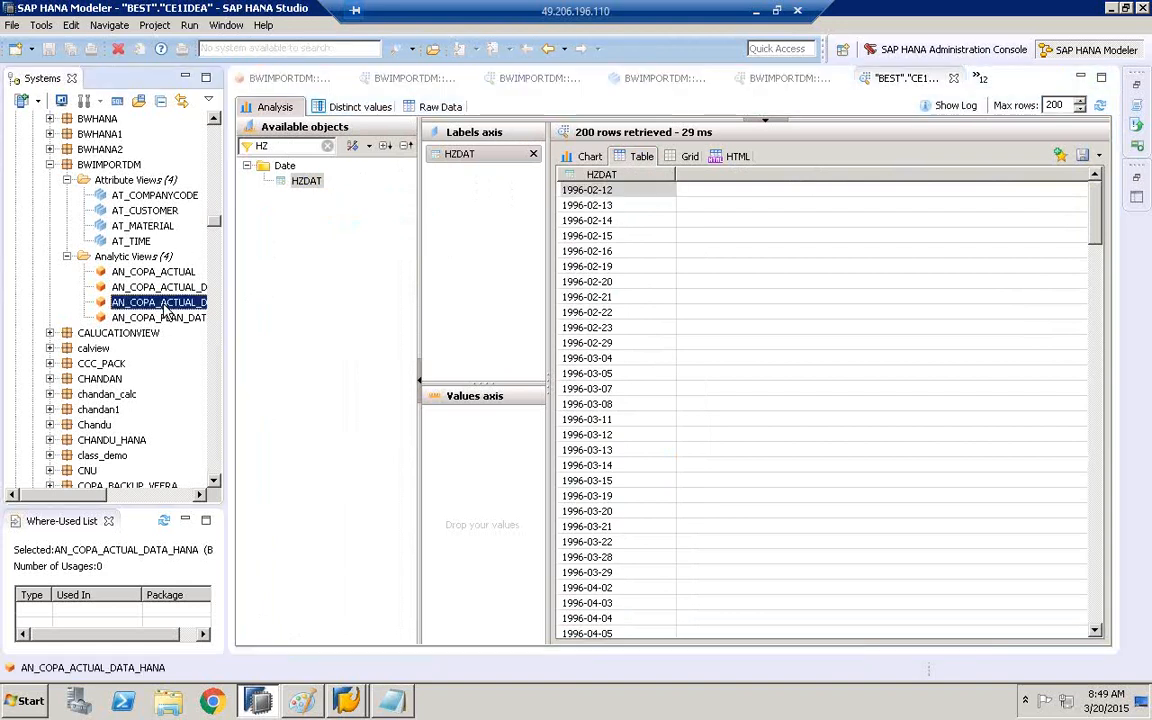
{"action": "right_click", "coordinate": [165, 311]}
{"action": "left_click", "coordinate": [239, 440]}
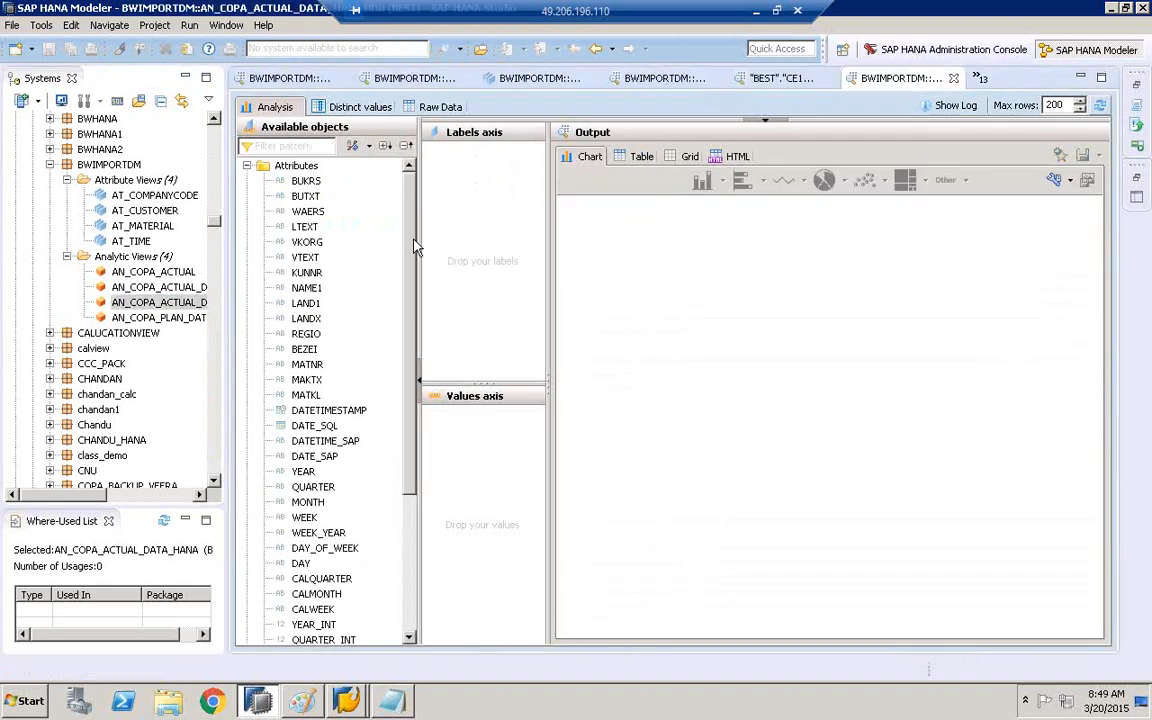
{"action": "left_click_drag", "start_coordinate": [413, 378], "coordinate": [339, 458]}
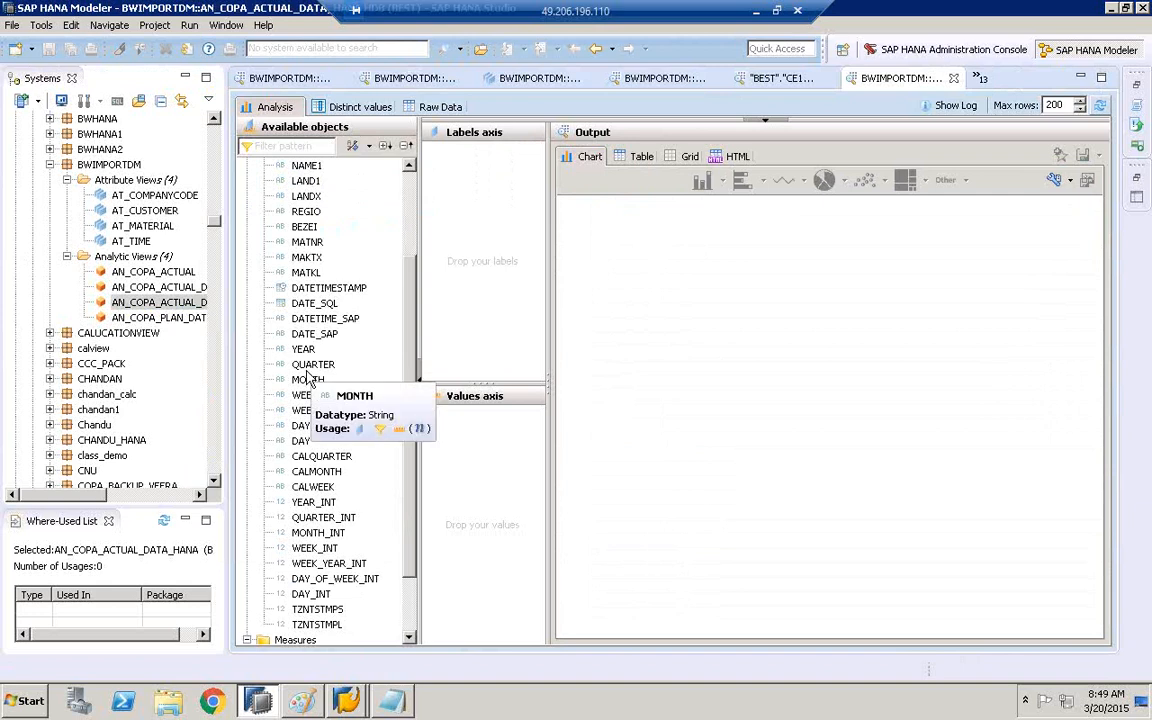
{"action": "left_click_drag", "start_coordinate": [303, 349], "coordinate": [484, 186]}
{"action": "left_click_drag", "start_coordinate": [407, 410], "coordinate": [407, 530]}
{"action": "double_click", "coordinate": [308, 580]}
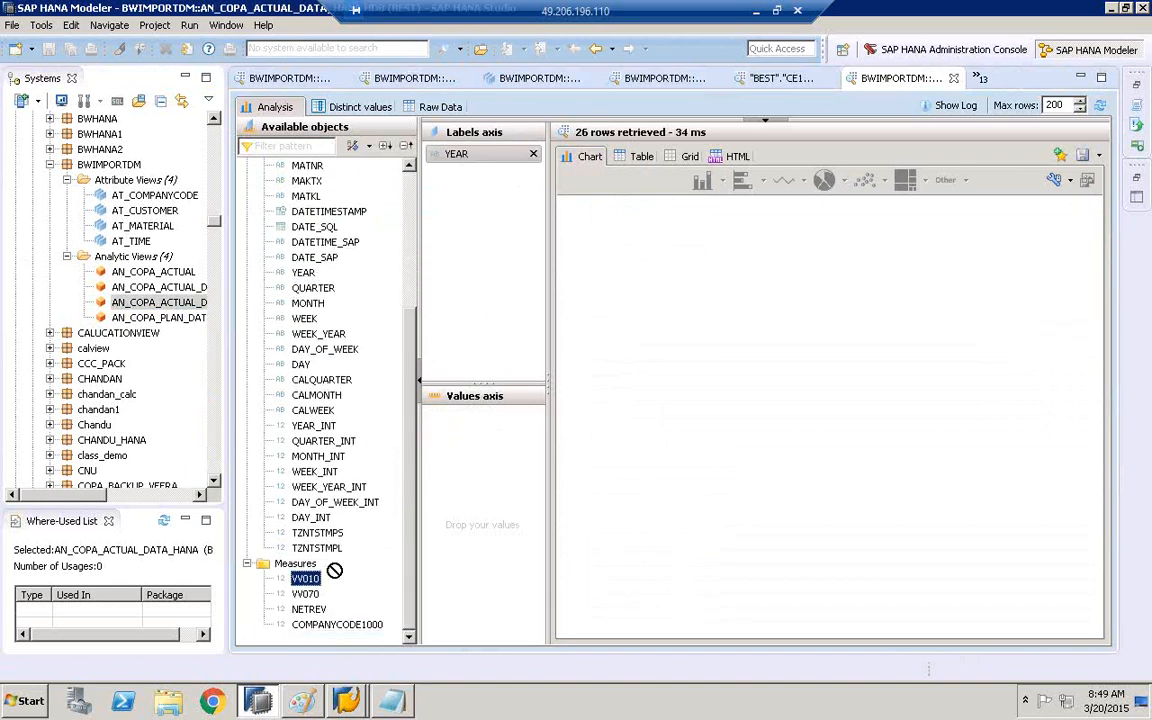
Show the VV010 totals by year as a table sorted by VV010_SUM in descending order.
{"action": "left_click", "coordinate": [636, 157]}
{"action": "double_click", "coordinate": [689, 174]}
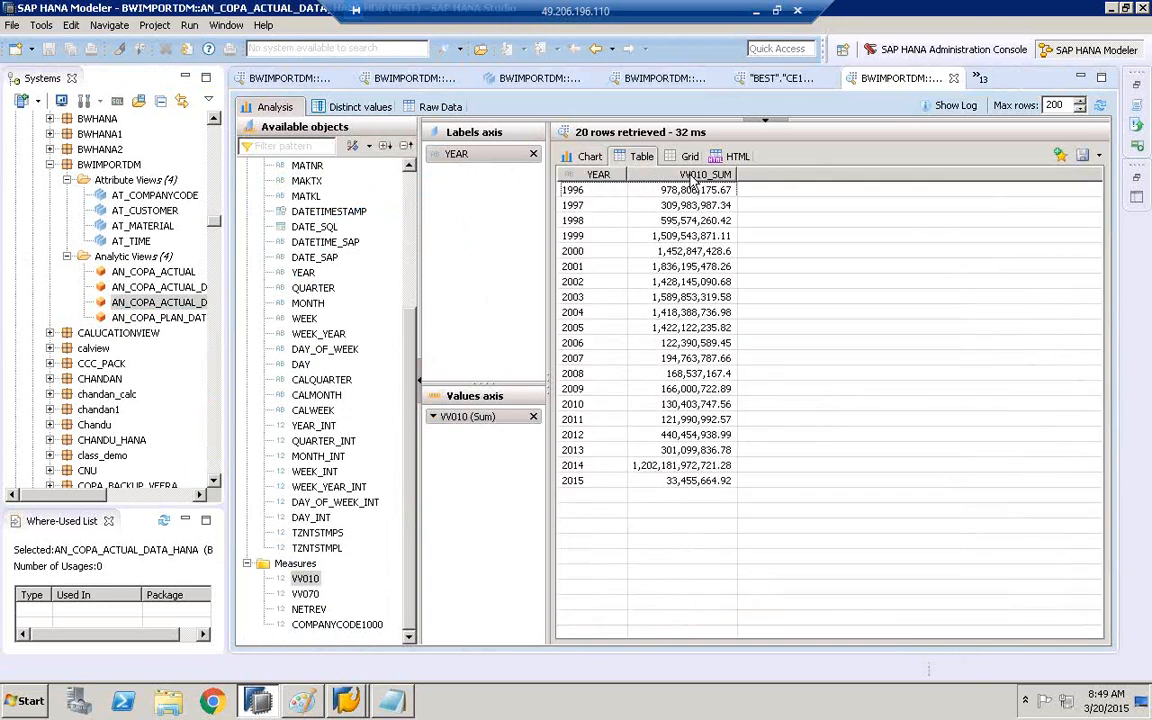
{"action": "left_click", "coordinate": [689, 174]}
{"action": "left_click", "coordinate": [689, 174]}
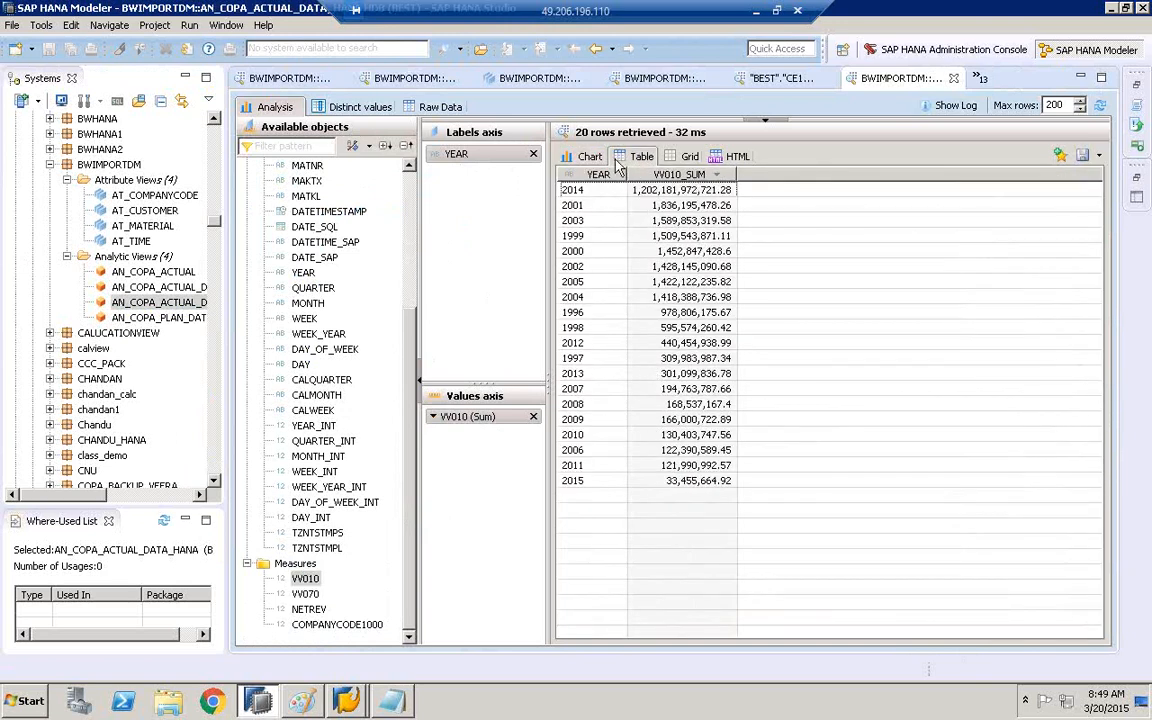
Chart VV010 by year, switching the display to a pie chart and finally to a tag cloud.
{"action": "left_click", "coordinate": [594, 157]}
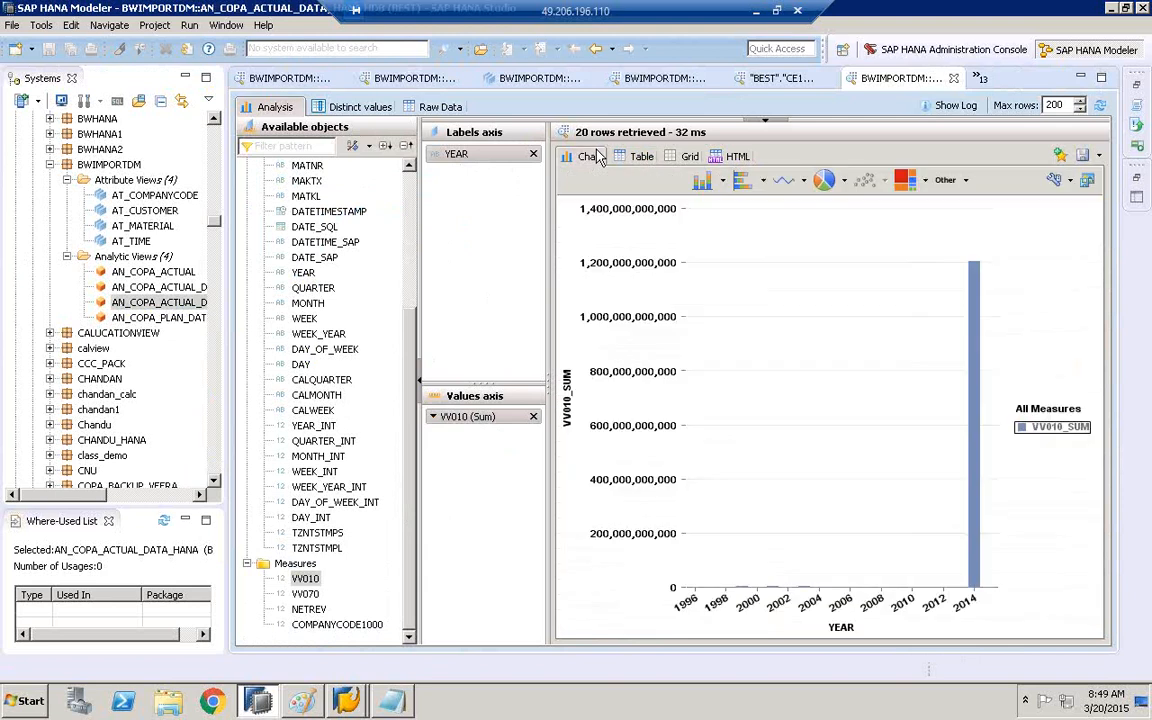
{"action": "left_click", "coordinate": [824, 183]}
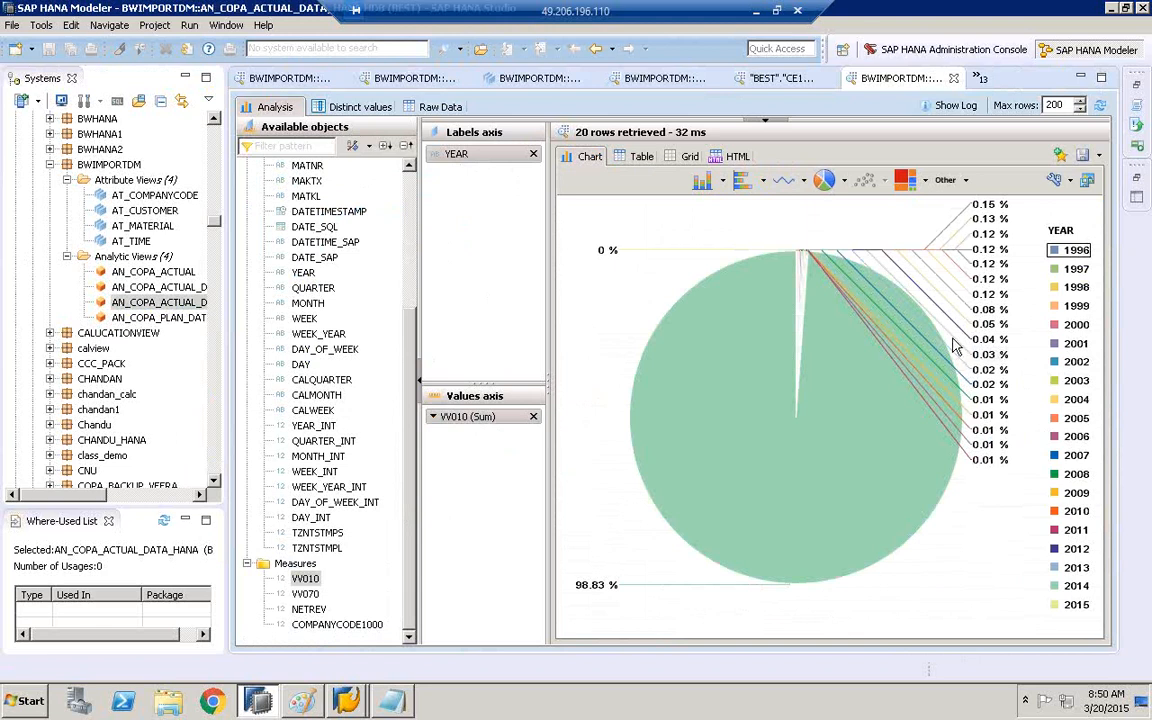
{"action": "left_click", "coordinate": [948, 180]}
{"action": "left_click", "coordinate": [968, 207]}
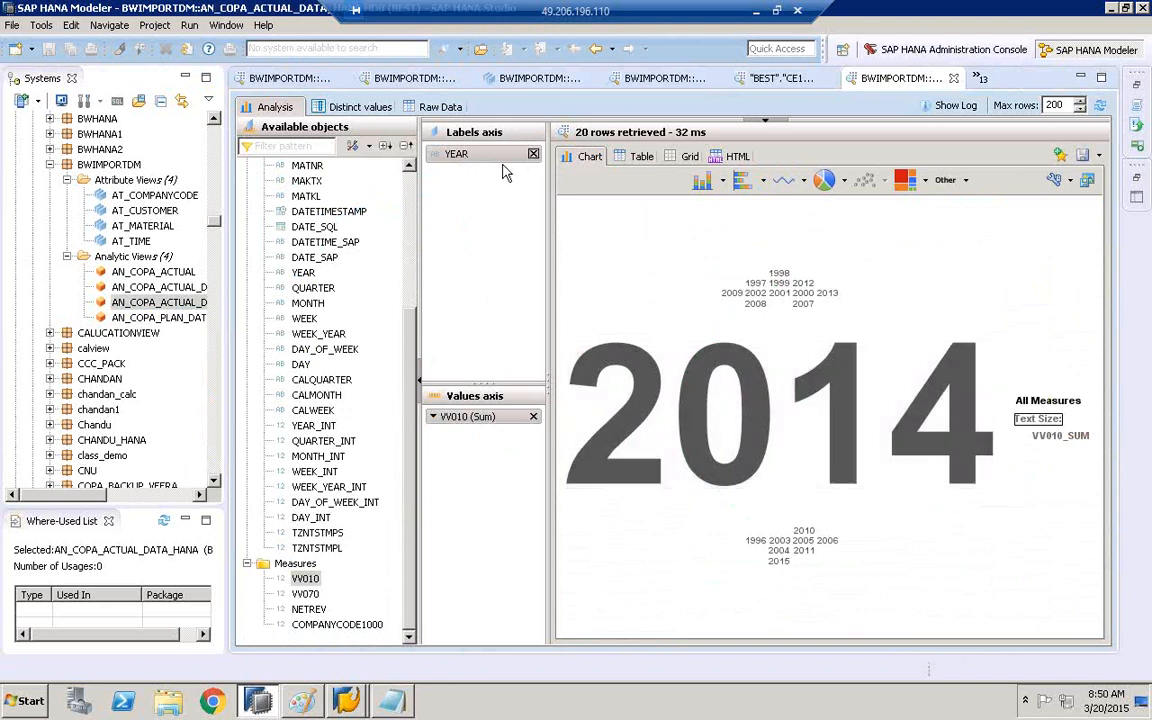
Add MONTH, WEEK and DAY to the labels axis beside YEAR and show the VV010 totals as a table with a wider VV010_SUM column.
{"action": "scroll", "coordinate": [330, 355], "scroll_direction": "up", "scroll_amount": 2}
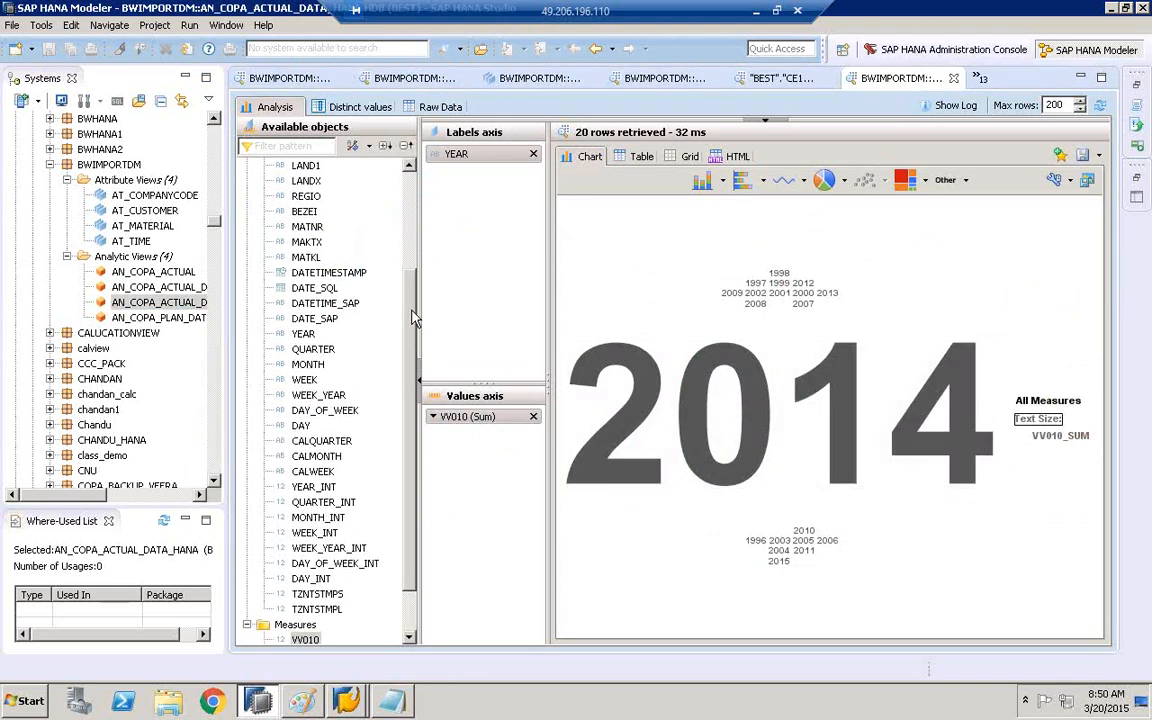
{"action": "left_click_drag", "start_coordinate": [306, 365], "coordinate": [478, 262]}
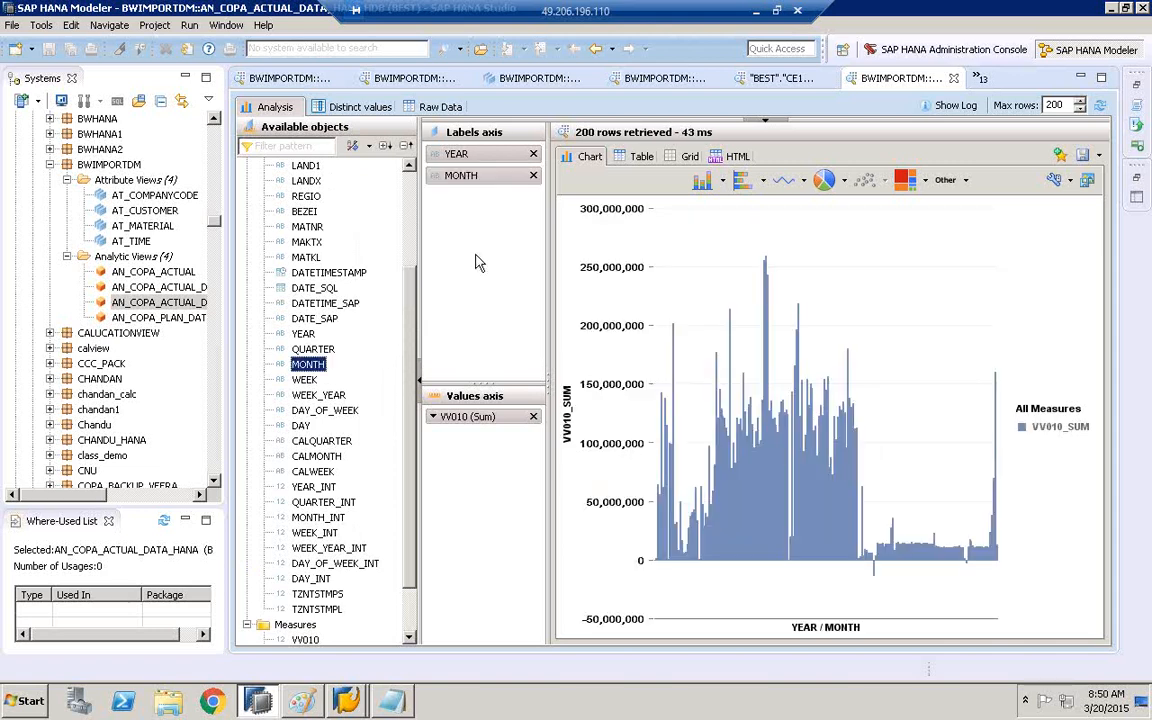
{"action": "left_click_drag", "start_coordinate": [304, 380], "coordinate": [503, 292]}
{"action": "left_click_drag", "start_coordinate": [300, 425], "coordinate": [450, 305]}
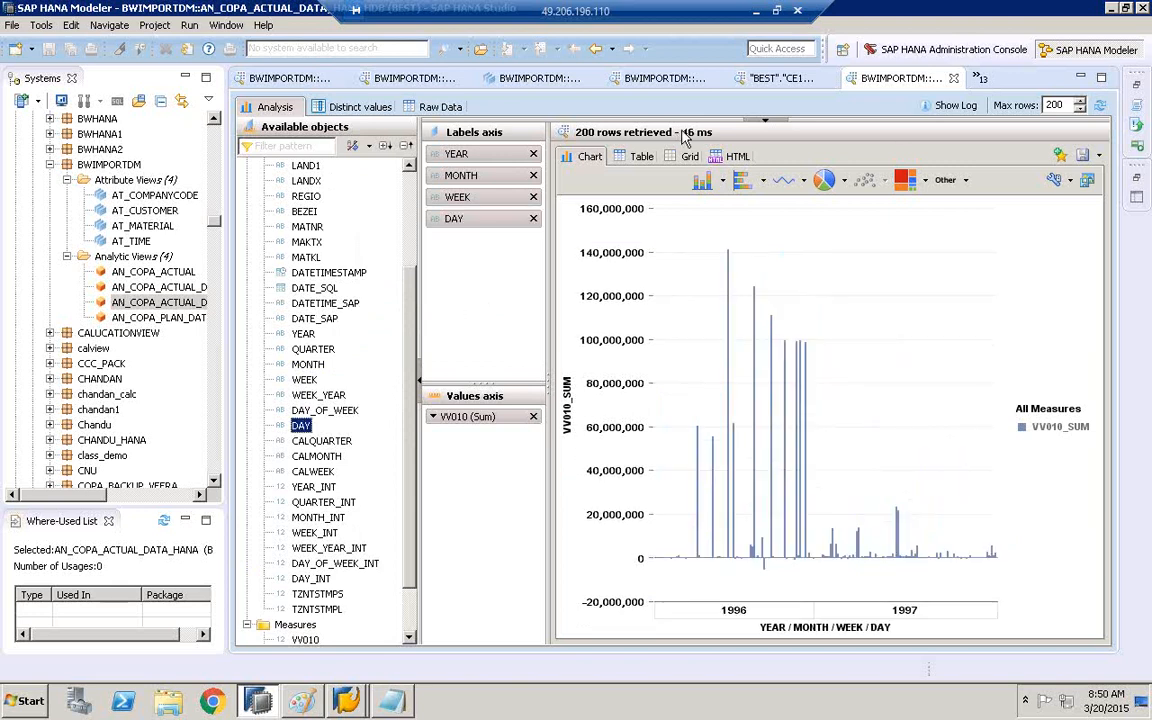
{"action": "left_click", "coordinate": [641, 156]}
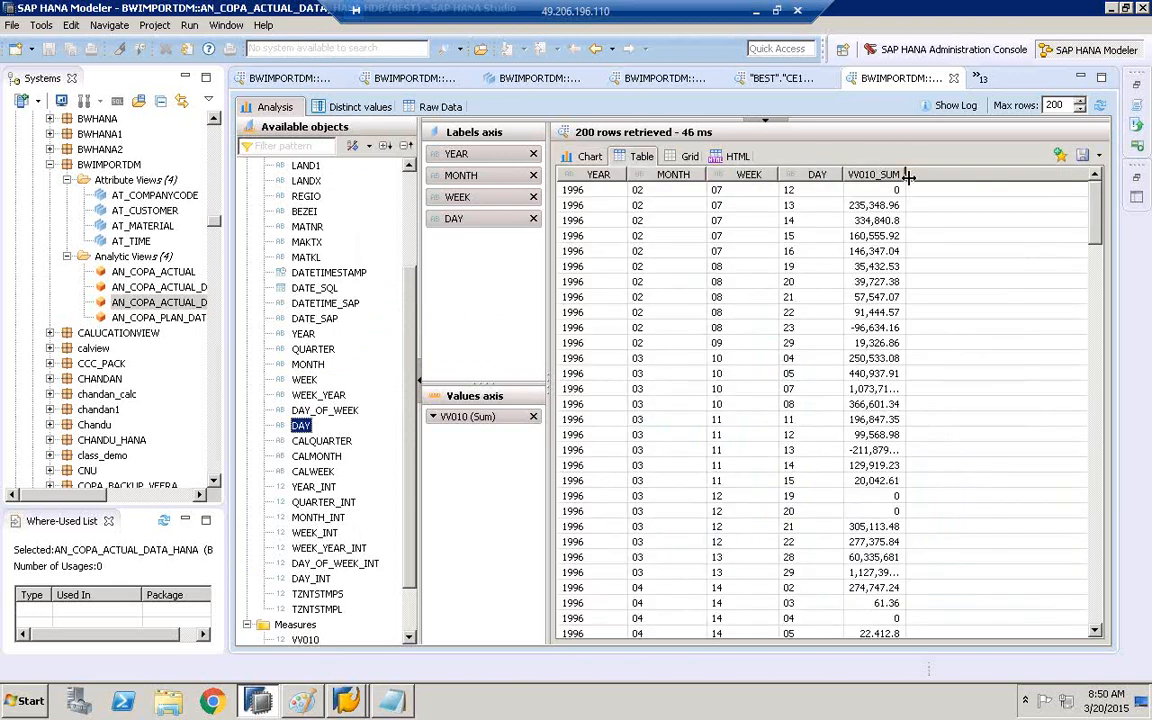
{"action": "left_click_drag", "start_coordinate": [910, 177], "coordinate": [916, 177]}
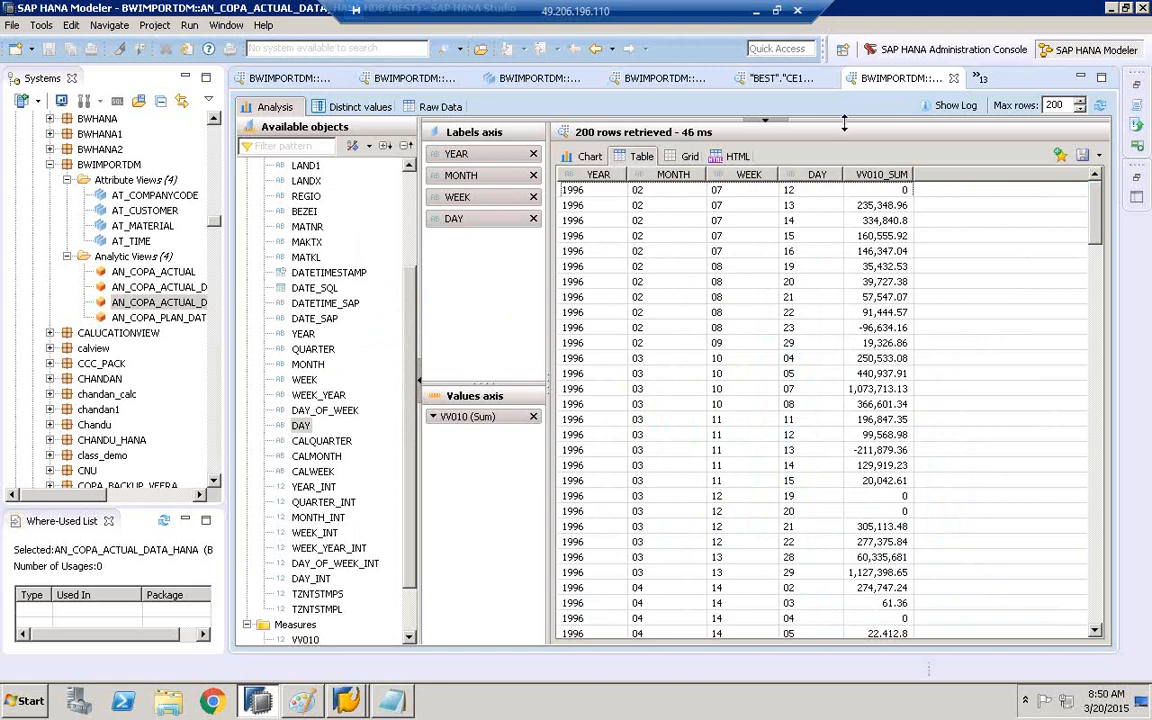
Expand the Filters area and filter the preview by YEAR with the value 2014.
{"action": "left_click_drag", "start_coordinate": [843, 122], "coordinate": [843, 298]}
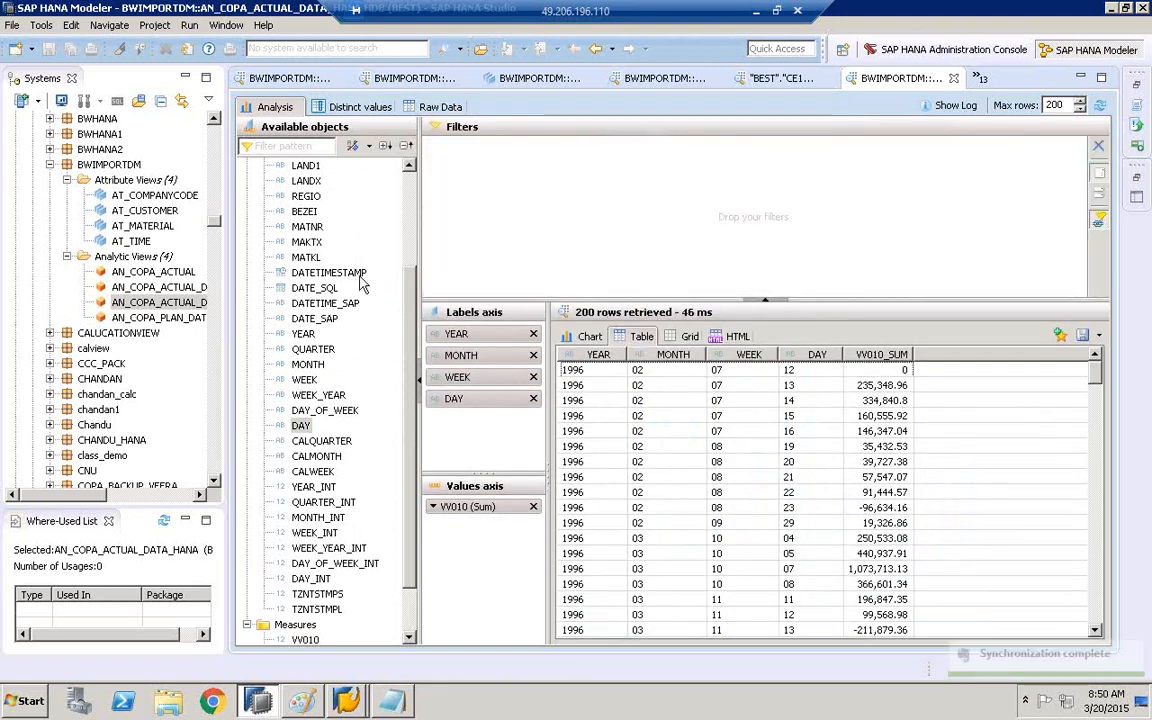
{"action": "scroll", "coordinate": [368, 258], "scroll_direction": "up", "scroll_amount": 1}
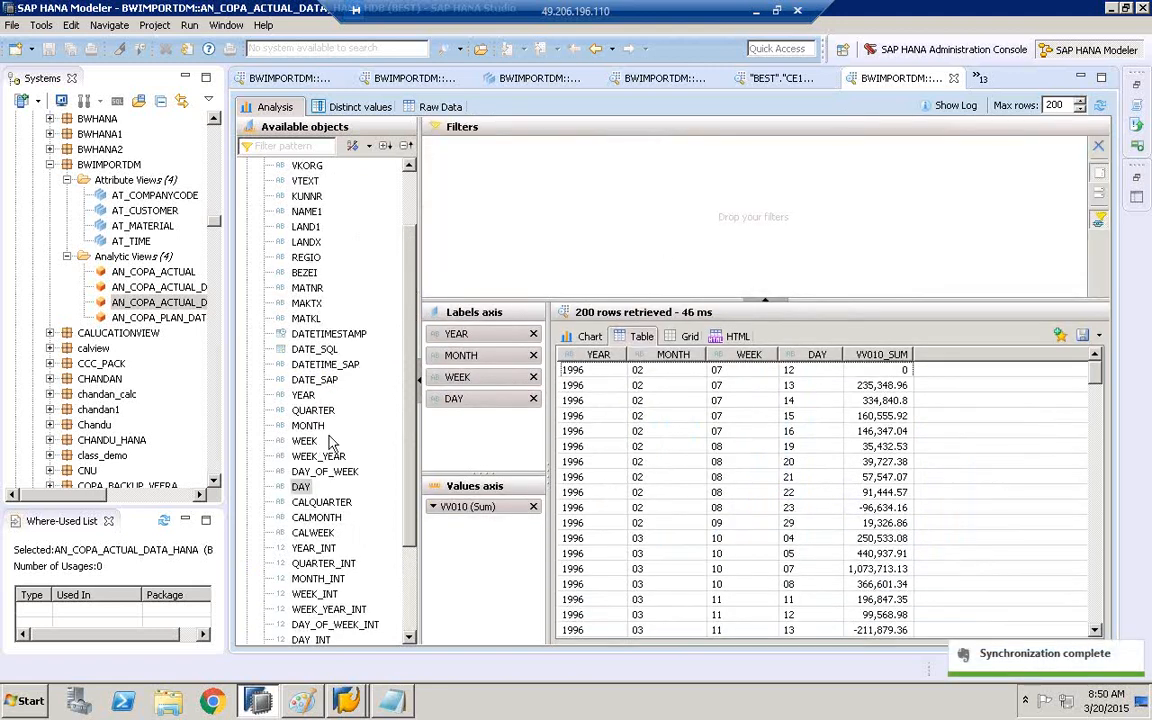
{"action": "left_click_drag", "start_coordinate": [303, 395], "coordinate": [500, 220]}
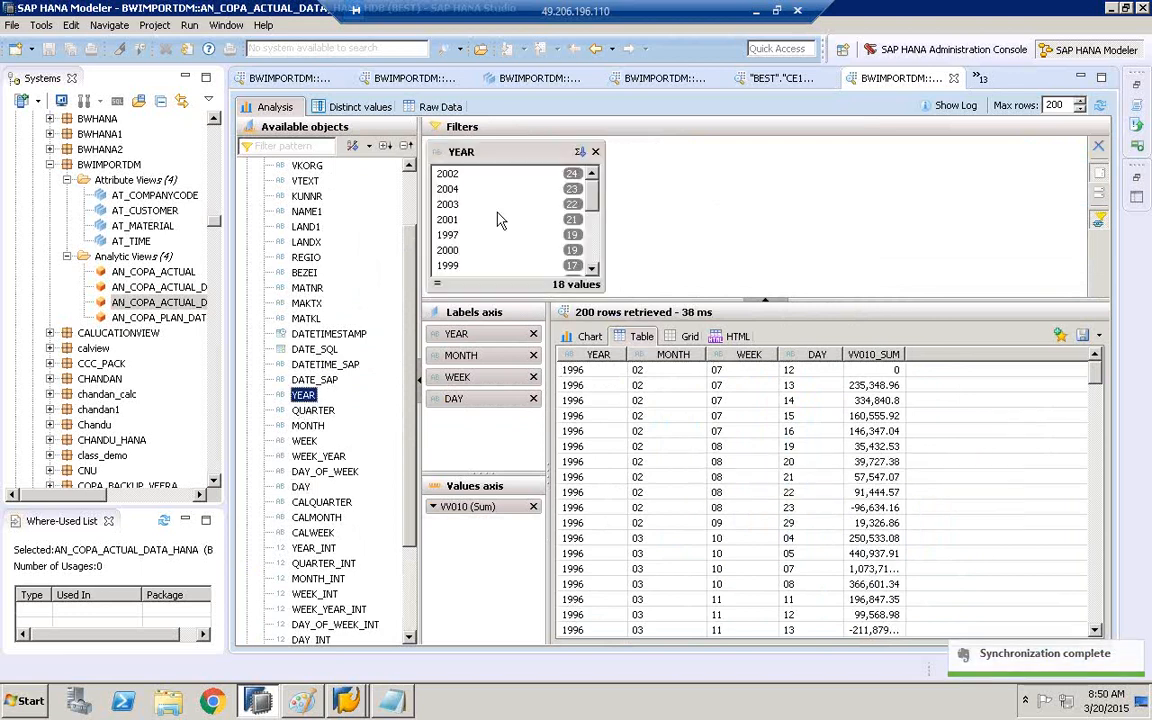
{"action": "left_click", "coordinate": [591, 250]}
{"action": "left_click", "coordinate": [591, 263]}
{"action": "left_click", "coordinate": [480, 221]}
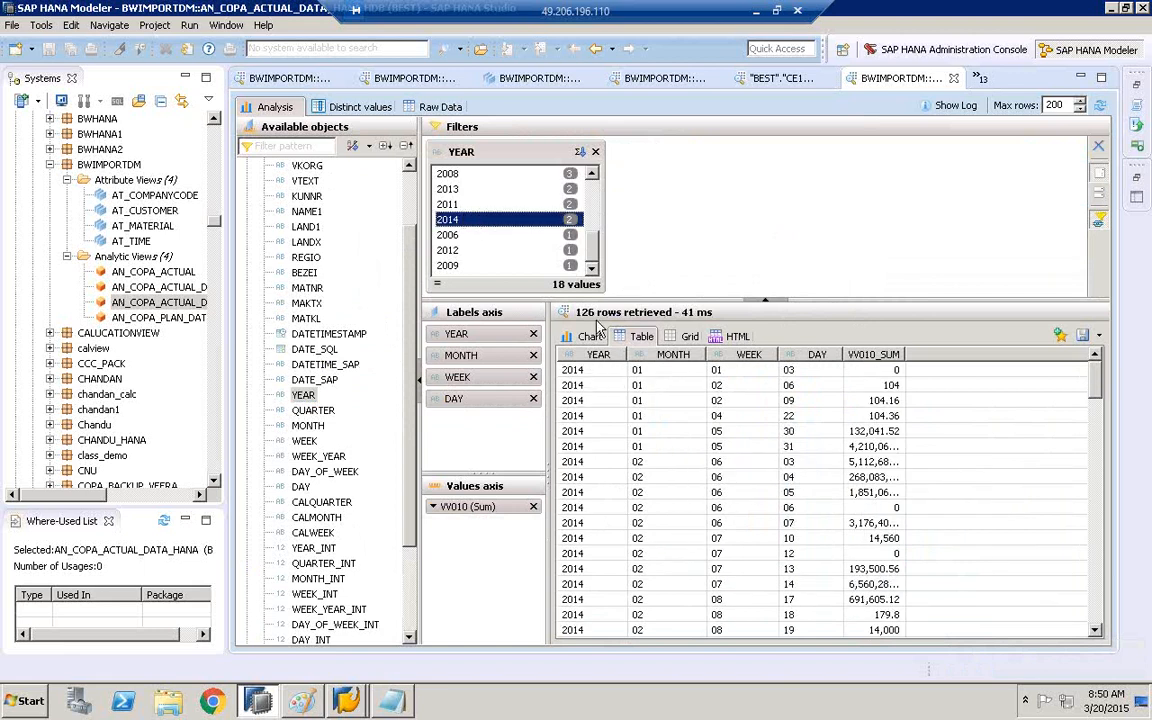
Add a MONTH filter to the preview and restrict it to 02.
{"action": "left_click", "coordinate": [308, 426]}
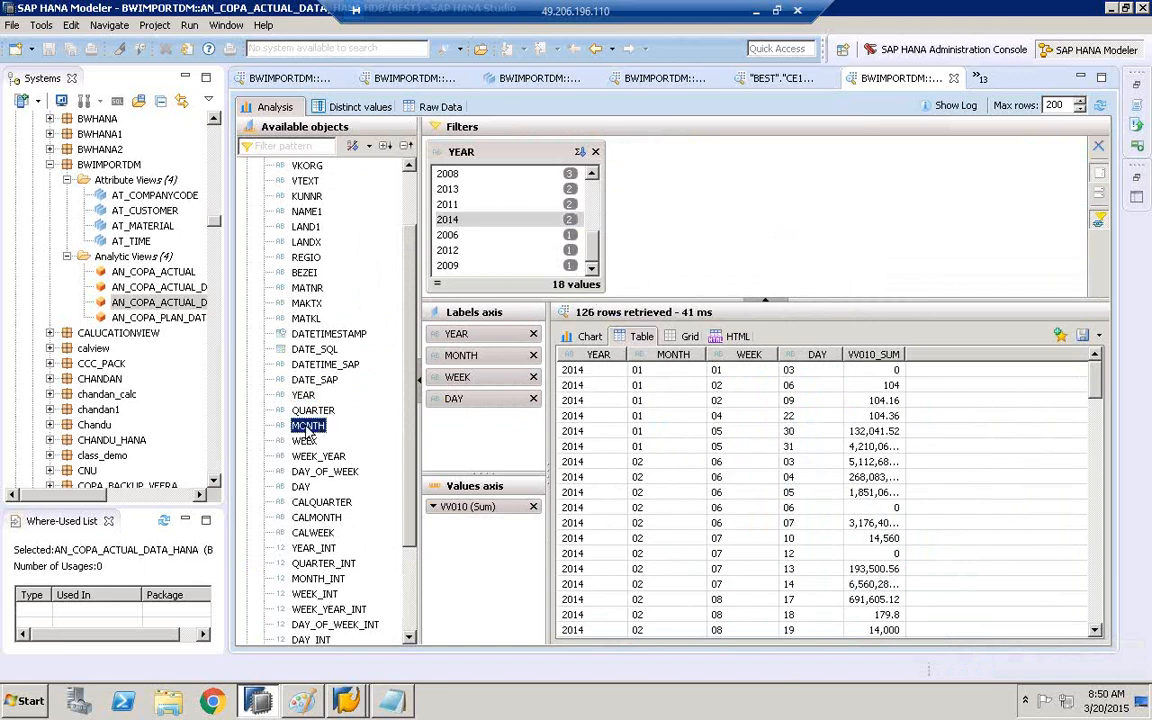
{"action": "left_click_drag", "start_coordinate": [308, 426], "coordinate": [690, 205]}
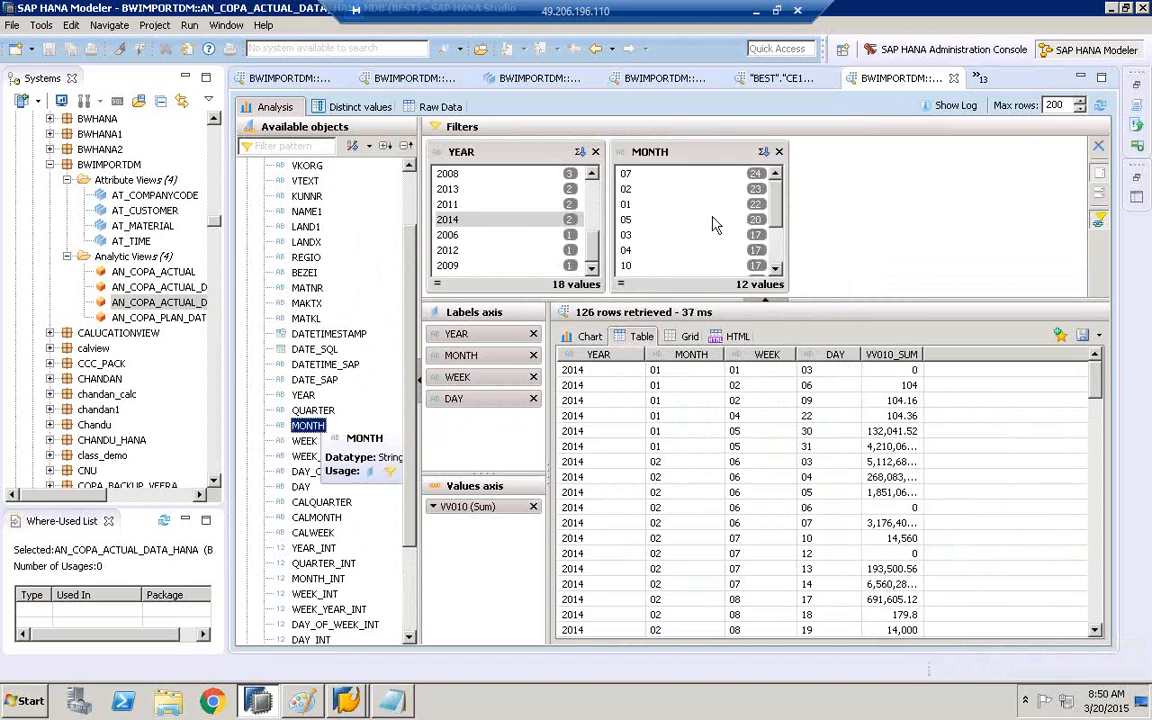
{"action": "left_click", "coordinate": [658, 191]}
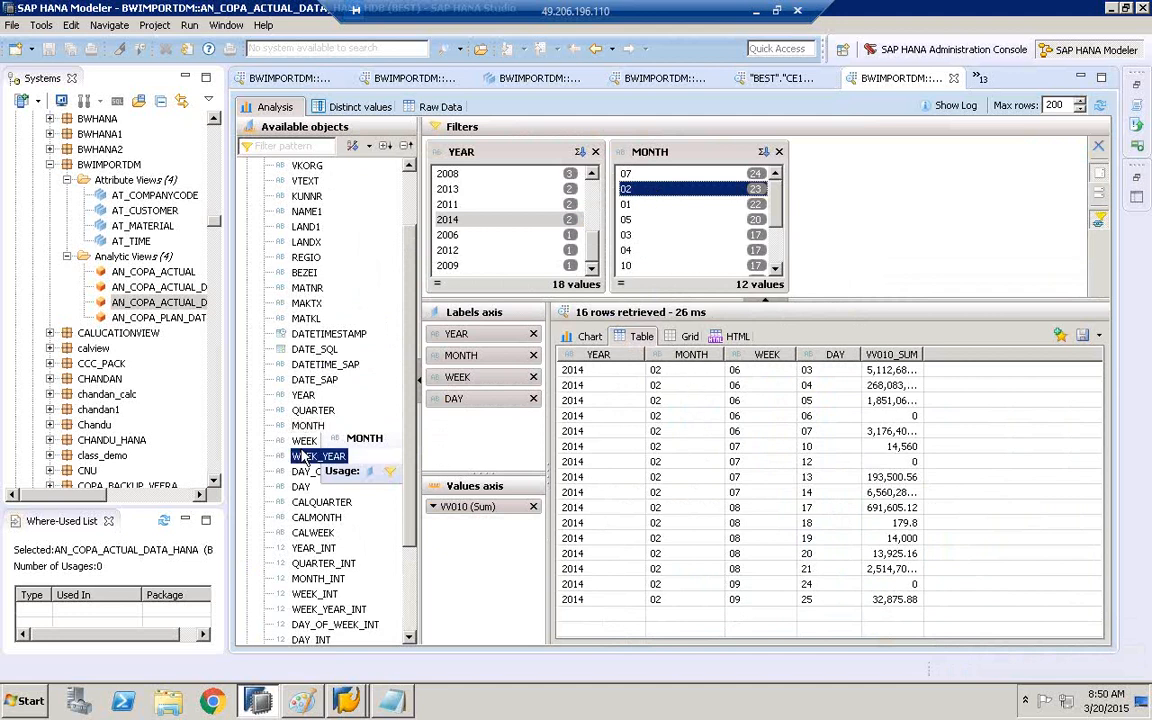
Try a WEEK filter with the value 05, and remove that filter again.
{"action": "left_click", "coordinate": [306, 443]}
{"action": "left_click_drag", "start_coordinate": [306, 443], "coordinate": [898, 232]}
{"action": "left_click", "coordinate": [829, 176]}
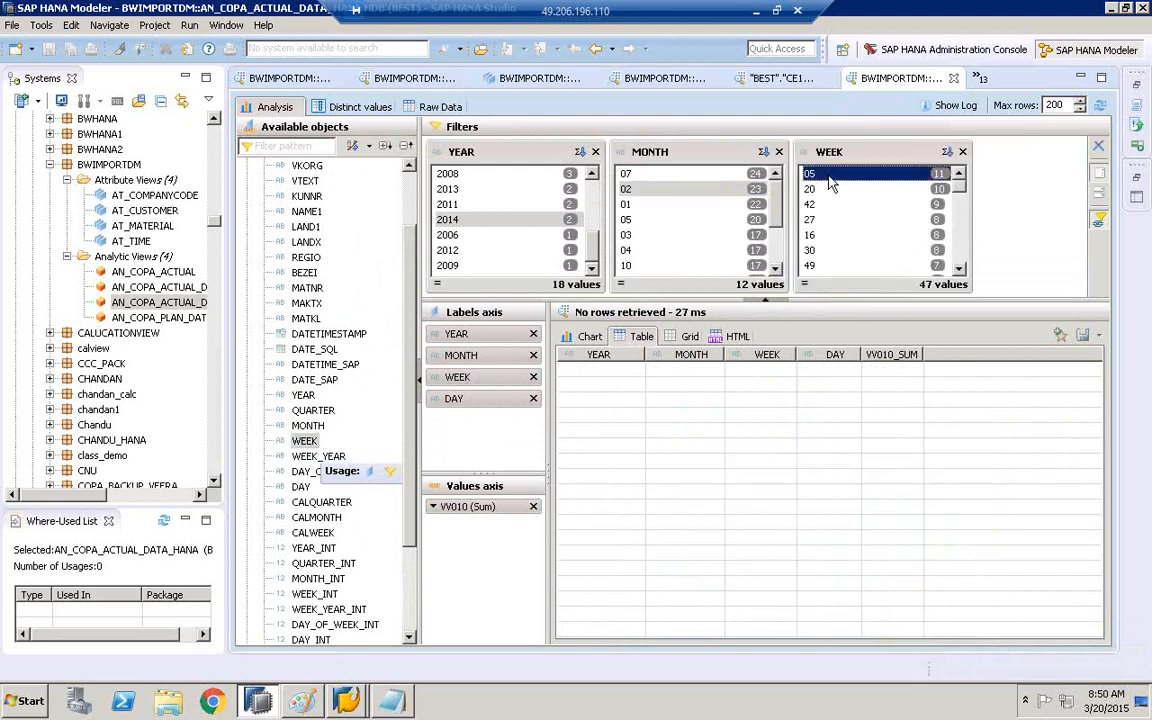
{"action": "left_click", "coordinate": [962, 151]}
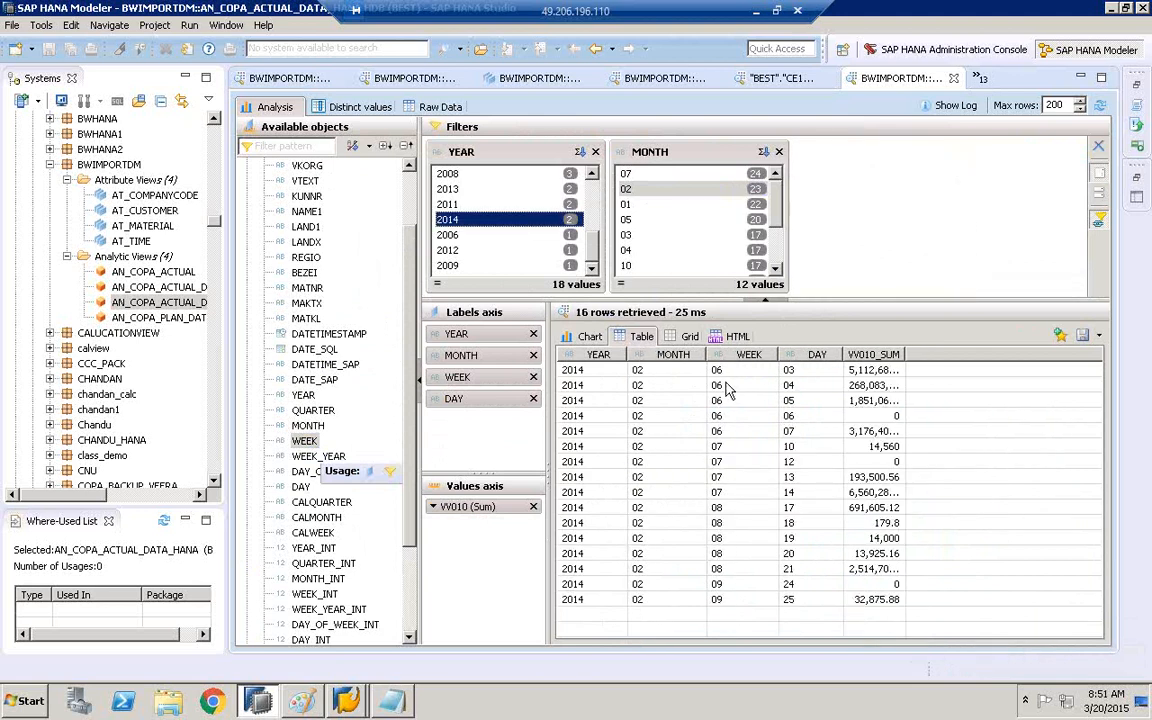
Add a WEEK filter, order its list by week number and restrict the preview to week 06.
{"action": "left_click_drag", "start_coordinate": [306, 441], "coordinate": [878, 167]}
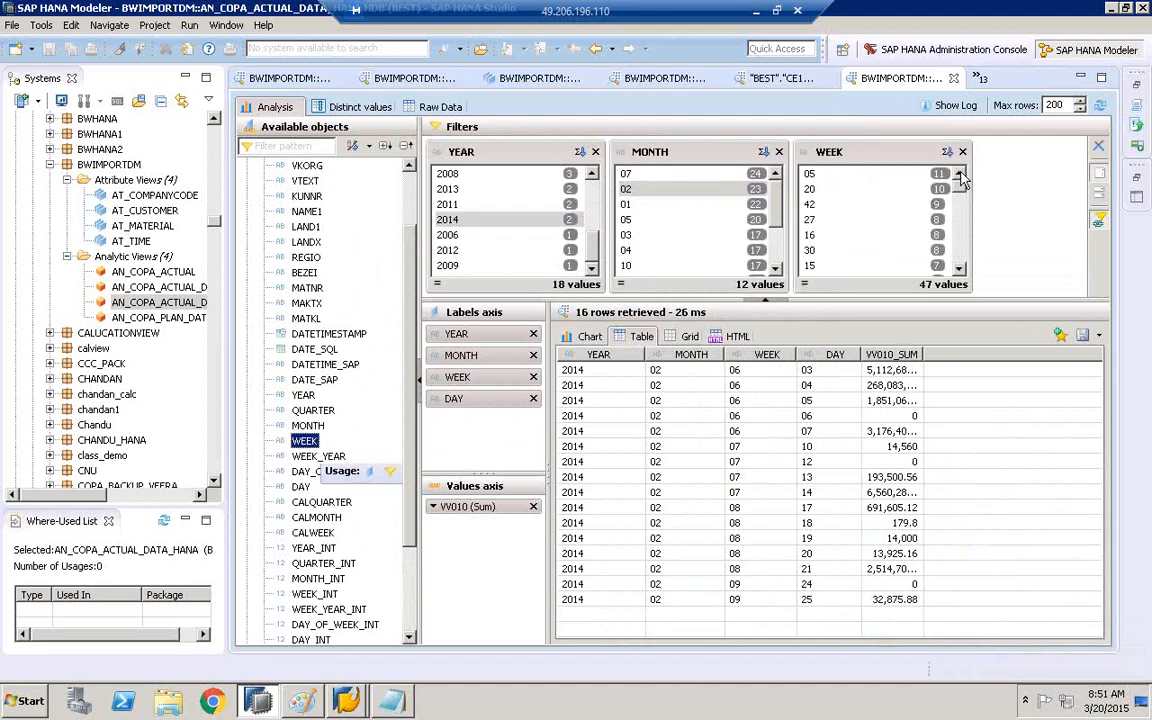
{"action": "scroll", "coordinate": [962, 230], "scroll_direction": "down", "scroll_amount": 3}
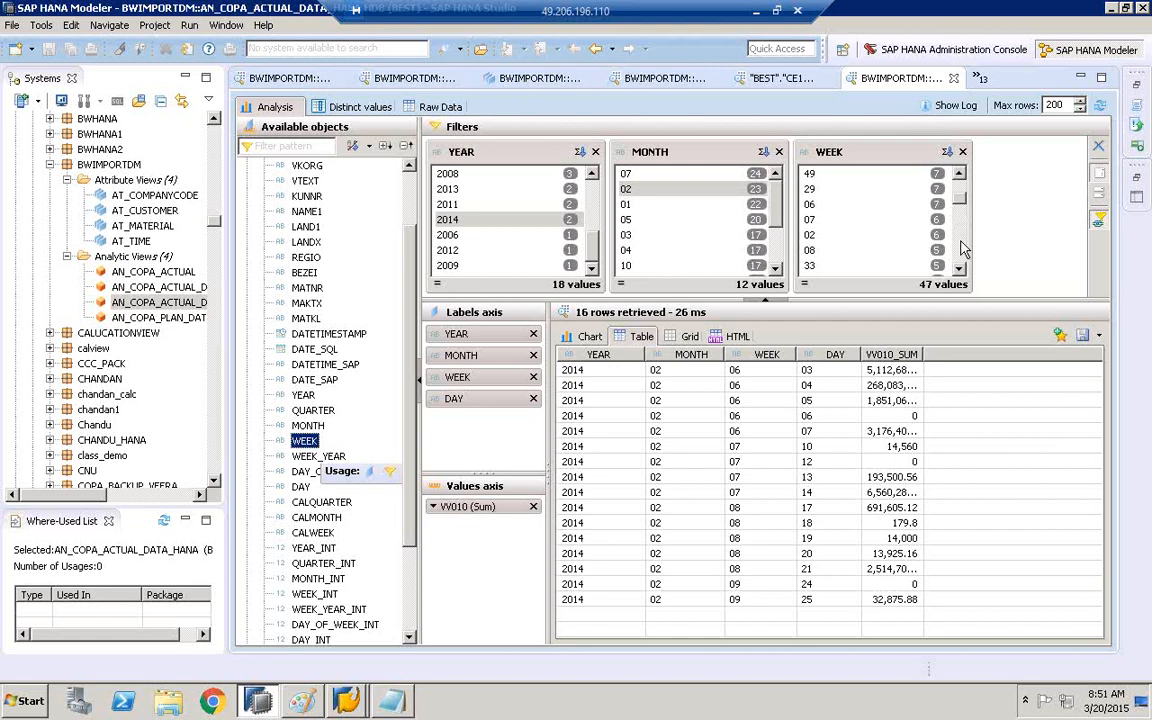
{"action": "scroll", "coordinate": [962, 250], "scroll_direction": "down", "scroll_amount": 2}
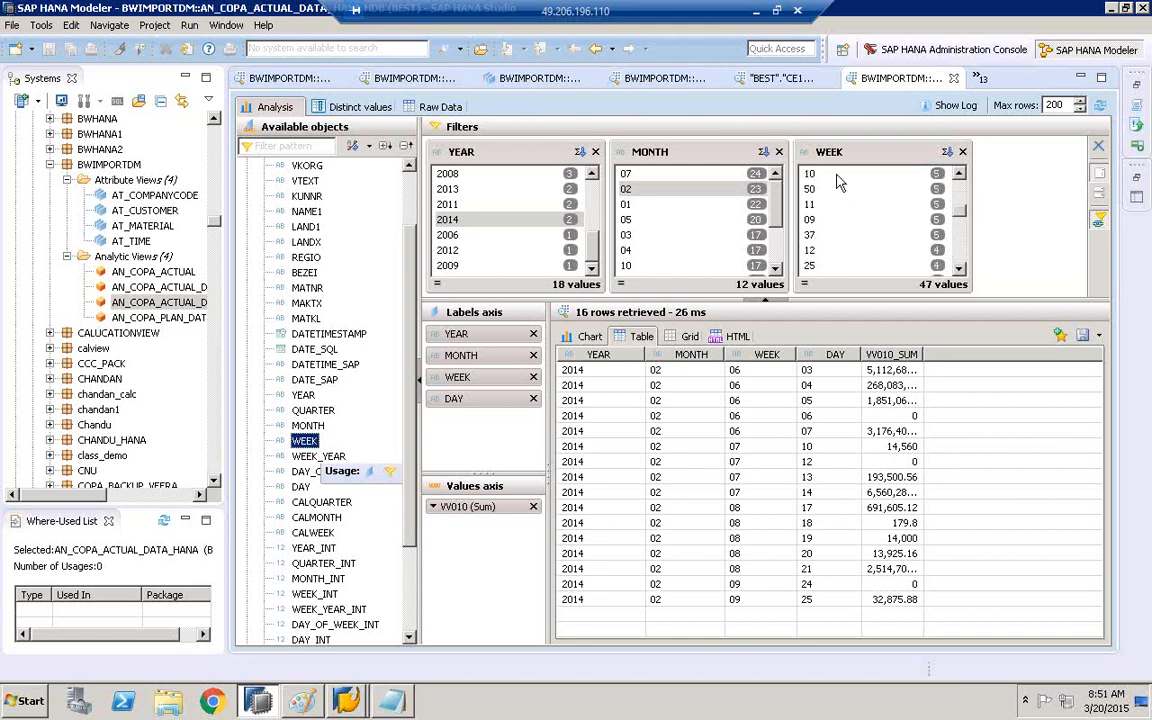
{"action": "left_click", "coordinate": [946, 153]}
{"action": "left_click", "coordinate": [965, 191]}
{"action": "left_click", "coordinate": [965, 190]}
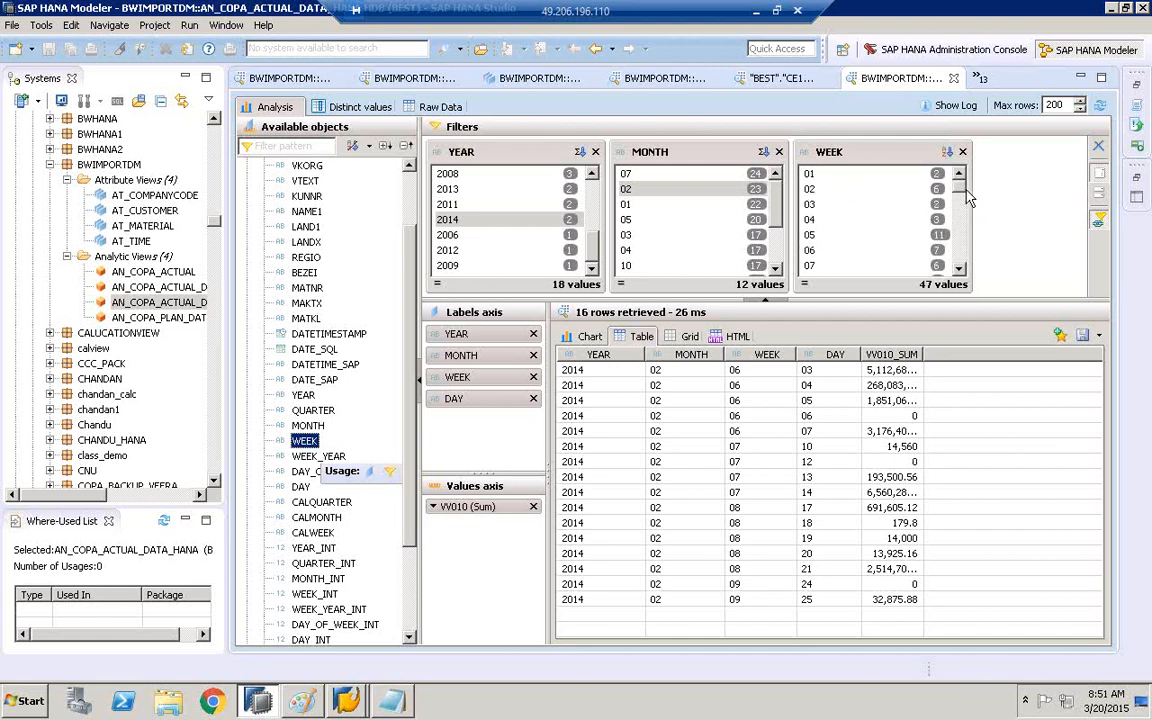
{"action": "left_click", "coordinate": [843, 250]}
Sort the daily totals by VV010_SUM in descending order, view them as a chart and return to the table.
{"action": "left_click_drag", "start_coordinate": [926, 356], "coordinate": [951, 356]}
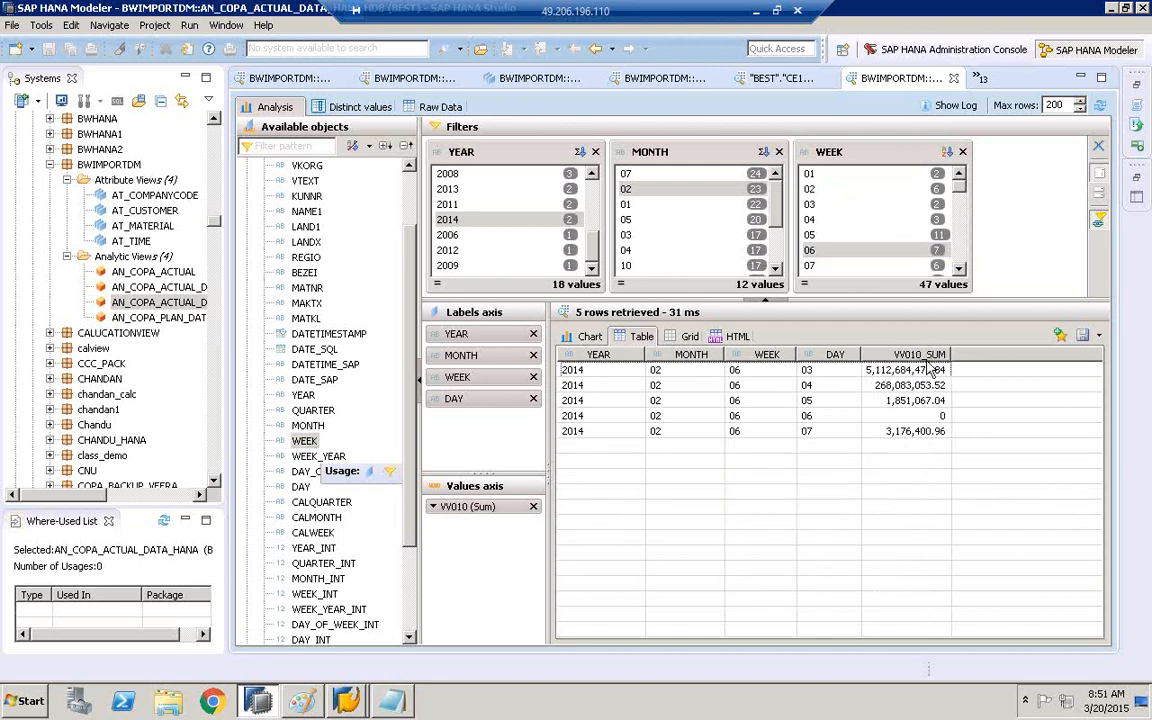
{"action": "left_click", "coordinate": [930, 356]}
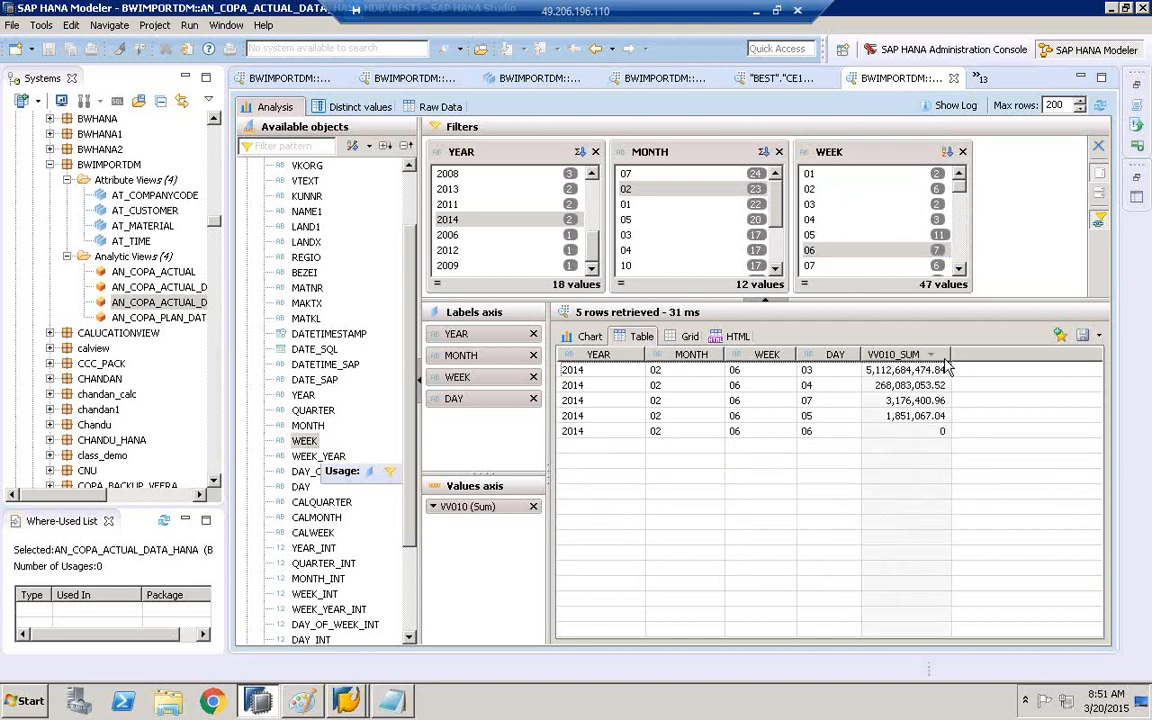
{"action": "left_click", "coordinate": [586, 336]}
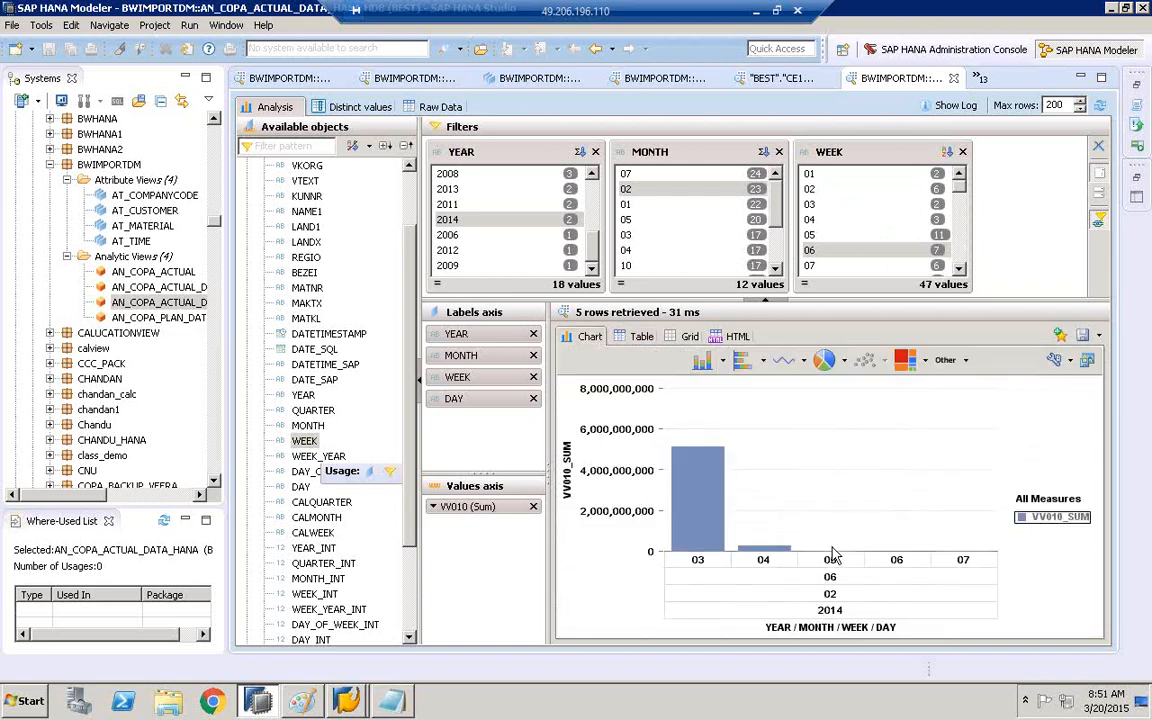
{"action": "left_click", "coordinate": [636, 336]}
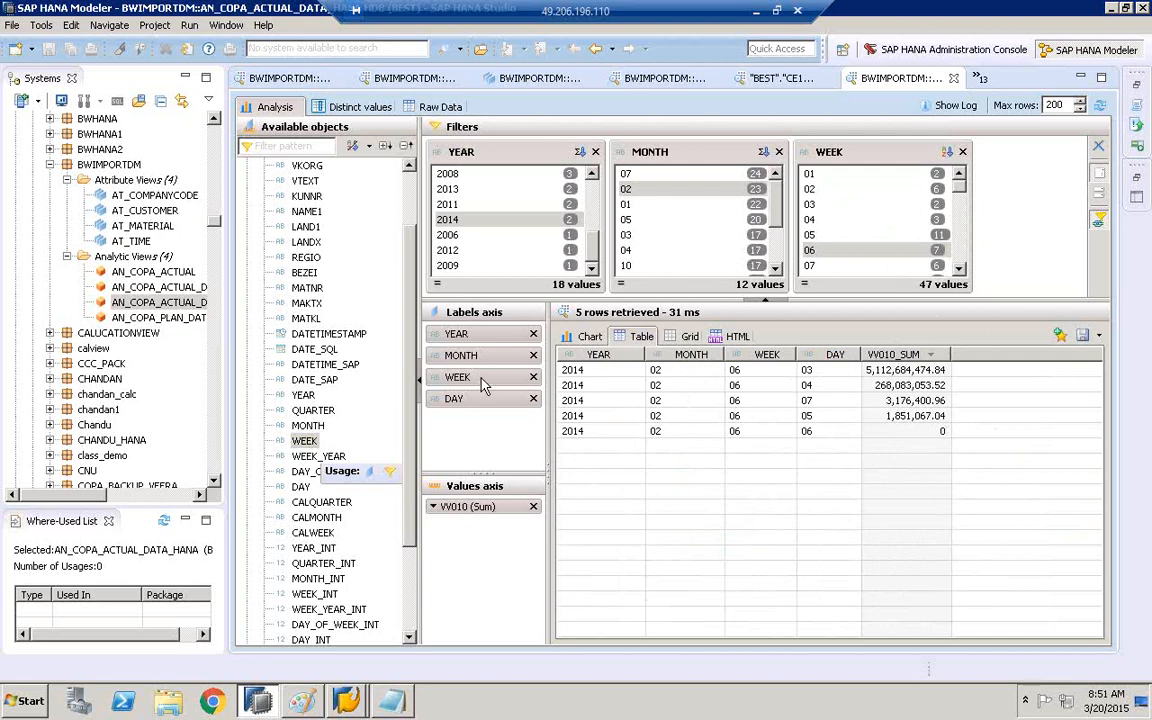
Remove the WEEK, MONTH and YEAR filters from the preview.
{"action": "left_click", "coordinate": [963, 152]}
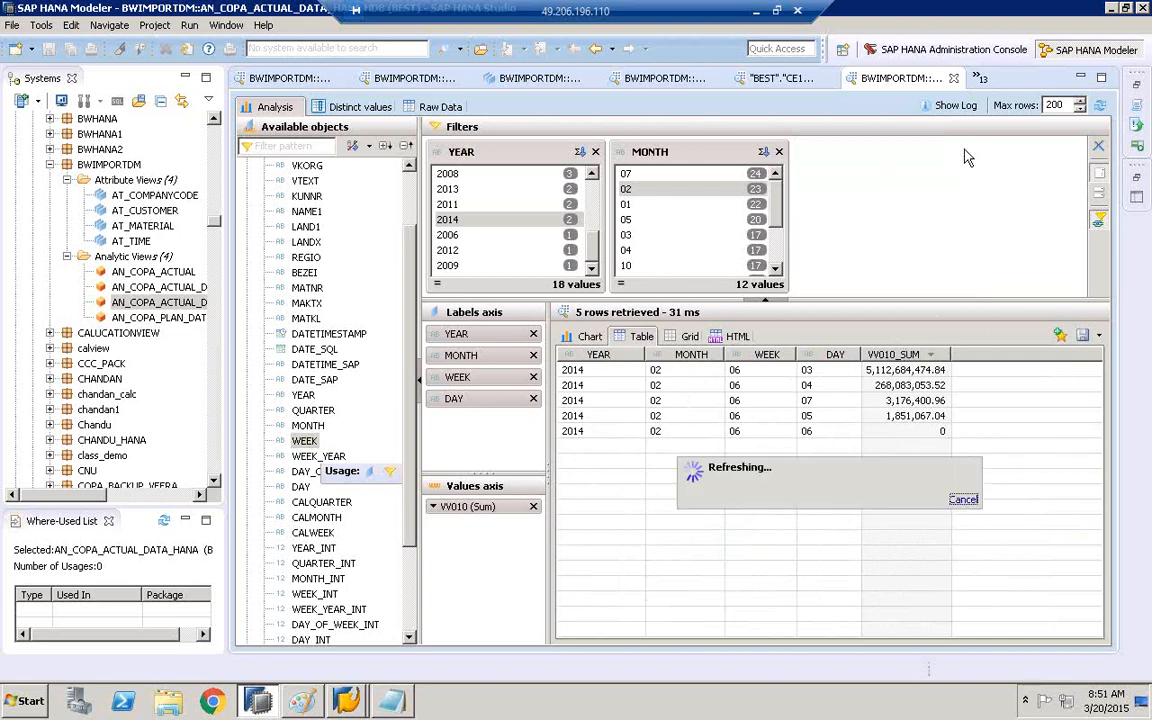
{"action": "left_click", "coordinate": [779, 152]}
{"action": "left_click", "coordinate": [595, 152]}
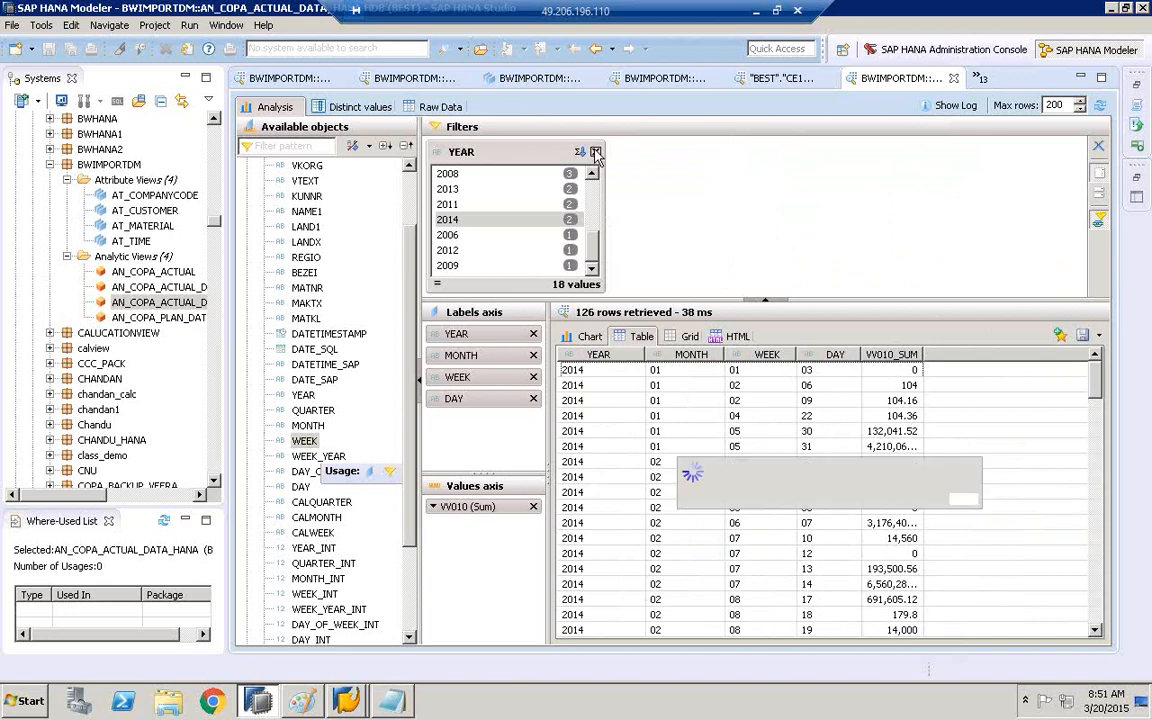
Chart VV010 by year, month, week and day, trying a pie chart and a tree map before returning to a column chart.
{"action": "left_click", "coordinate": [587, 336]}
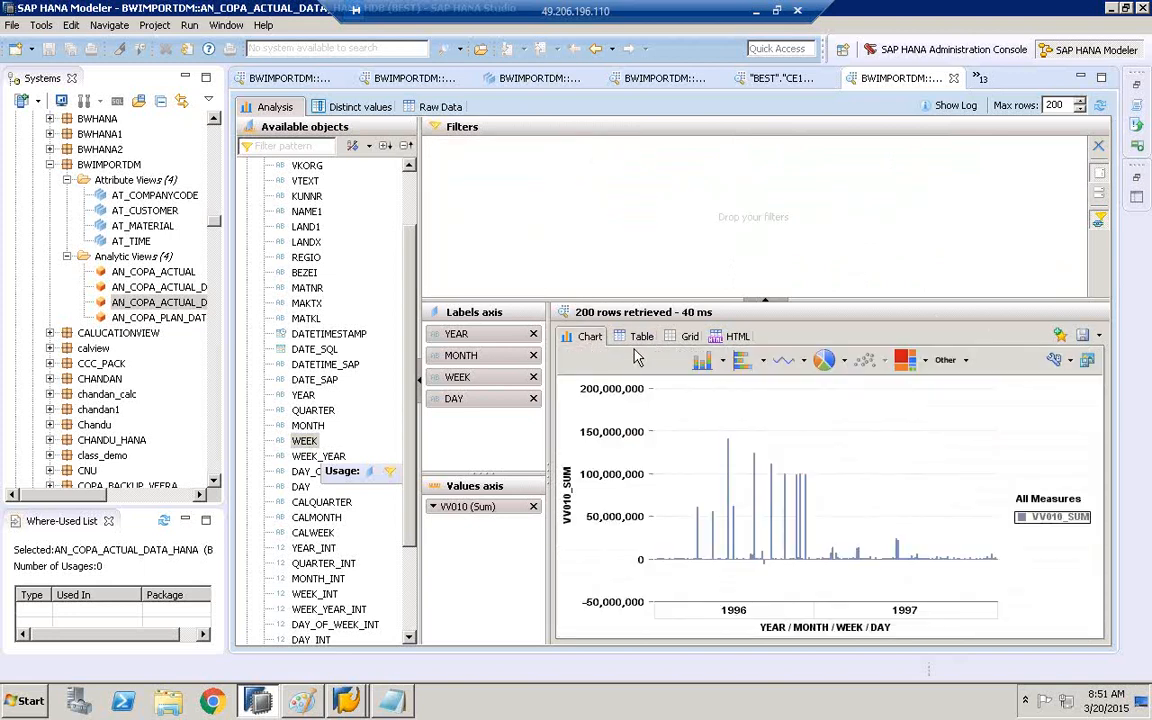
{"action": "left_click", "coordinate": [823, 360]}
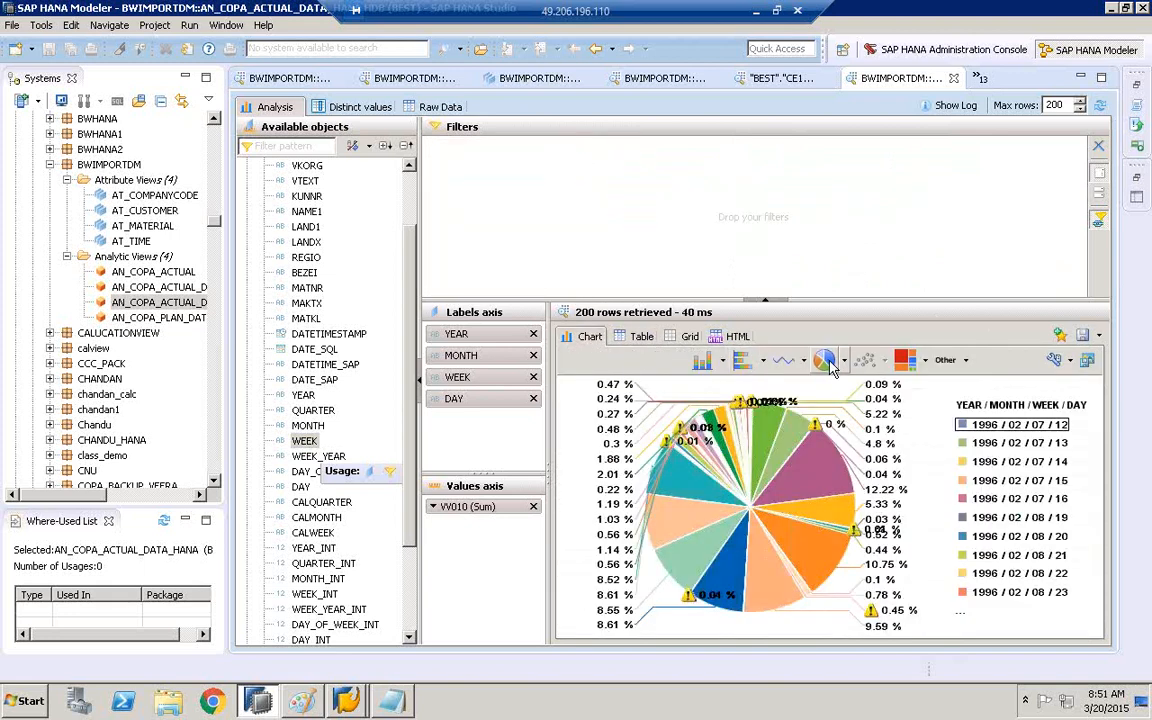
{"action": "left_click", "coordinate": [925, 360]}
{"action": "left_click", "coordinate": [956, 389]}
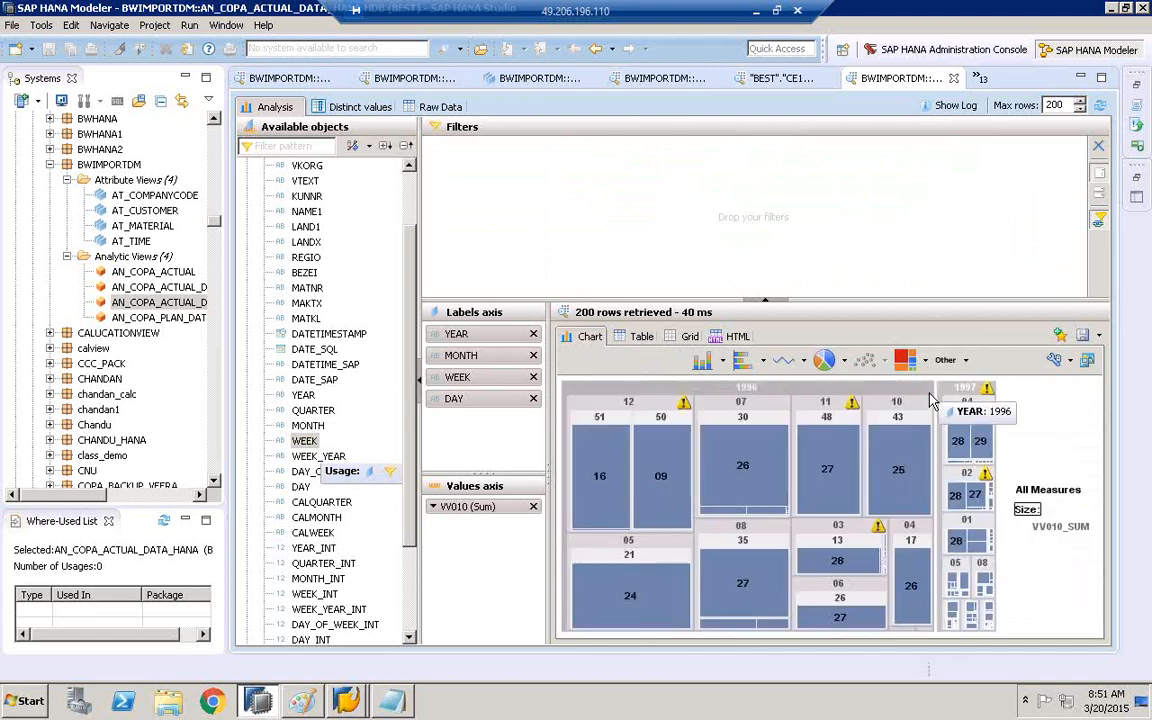
{"action": "left_click", "coordinate": [962, 360]}
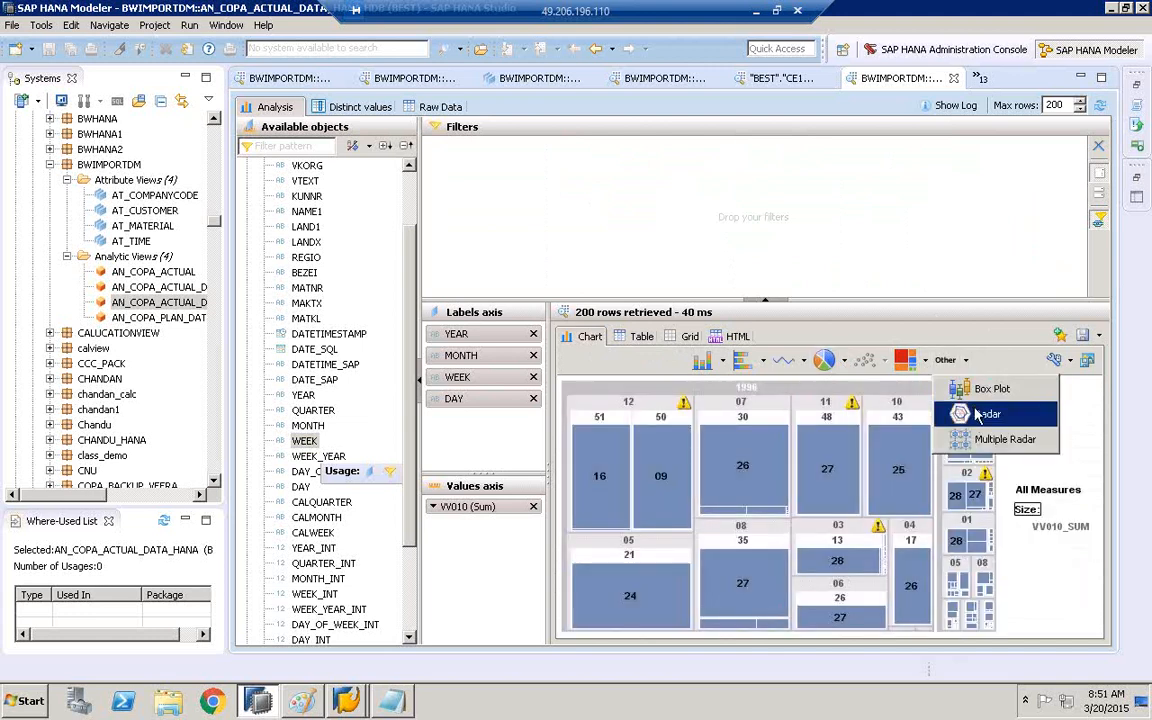
{"action": "left_click", "coordinate": [703, 360]}
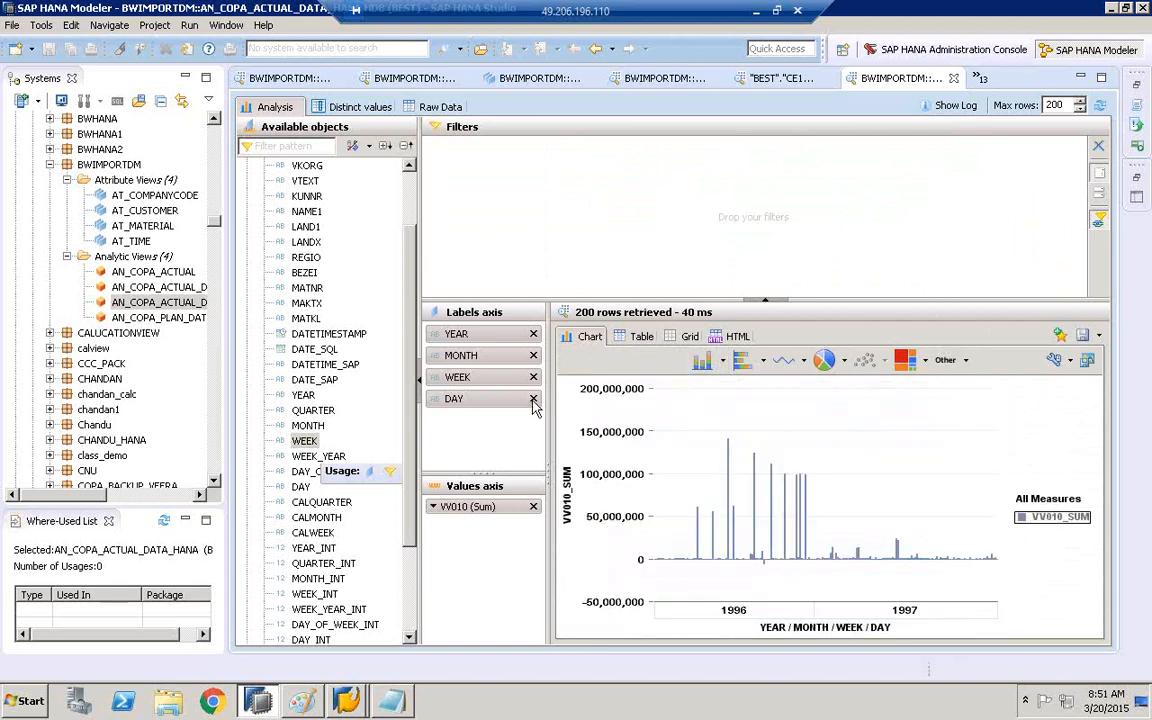
Reduce the labels axis to YEAR and chart VV010 by year, first as a line chart and finally as a pie chart.
{"action": "left_click", "coordinate": [533, 399]}
{"action": "left_click", "coordinate": [533, 377]}
{"action": "left_click", "coordinate": [533, 355]}
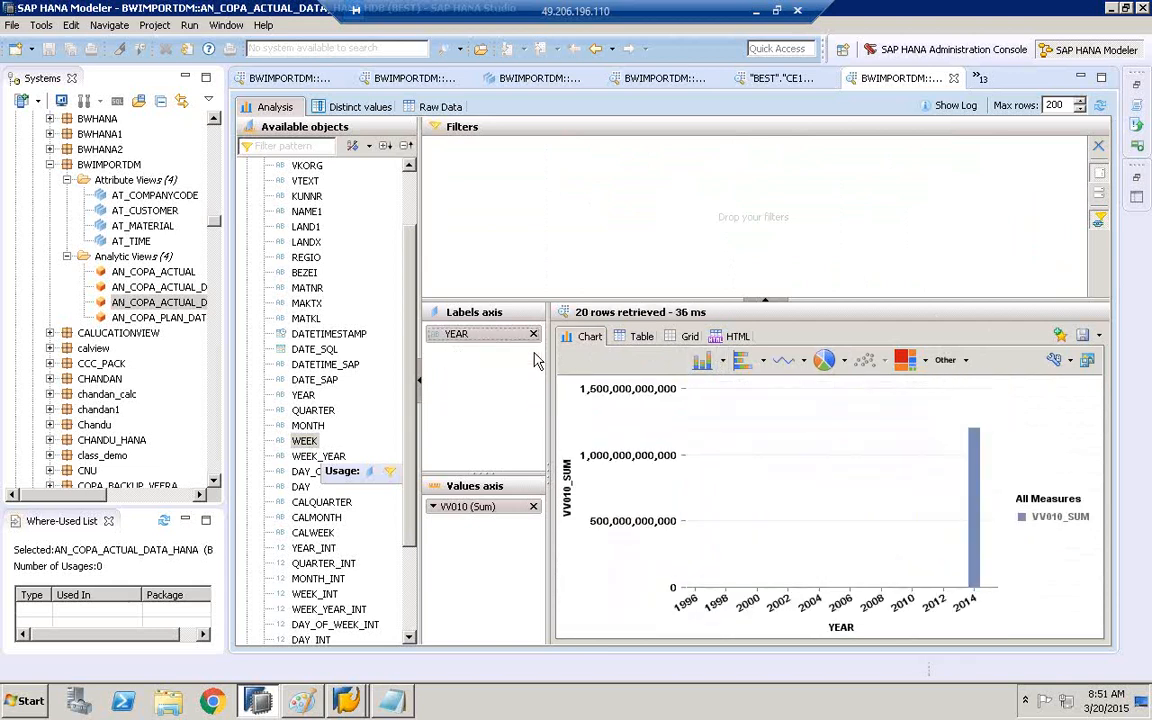
{"action": "left_click", "coordinate": [790, 366]}
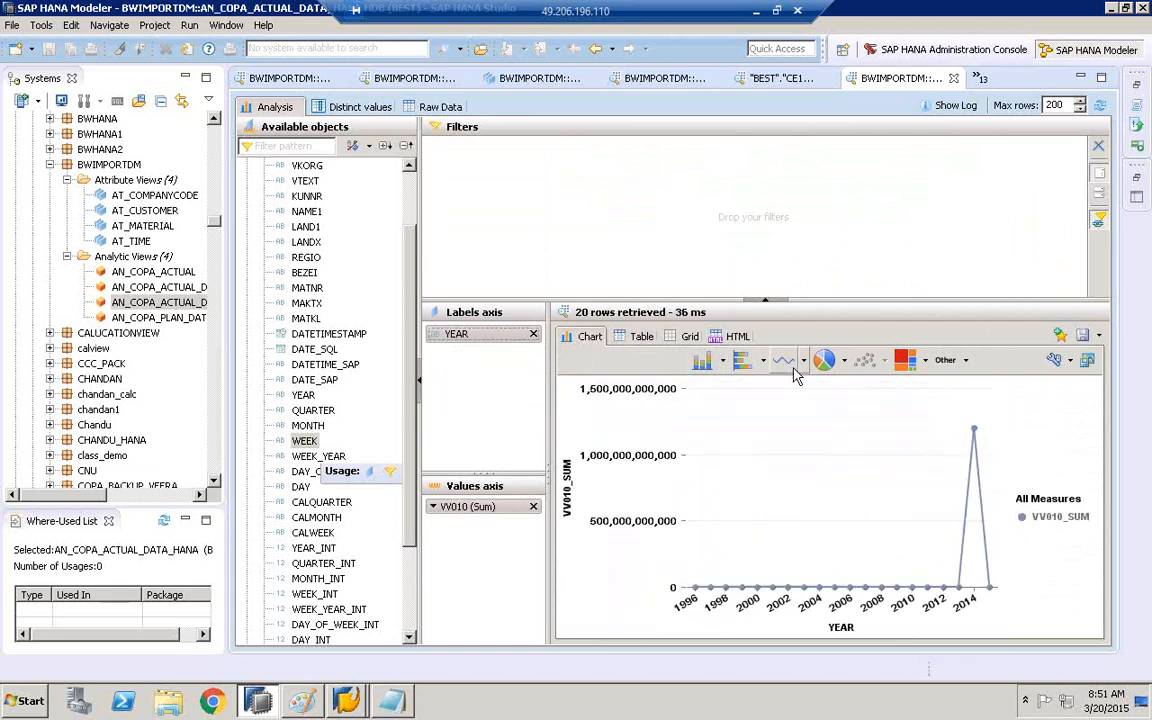
{"action": "left_click", "coordinate": [826, 360]}
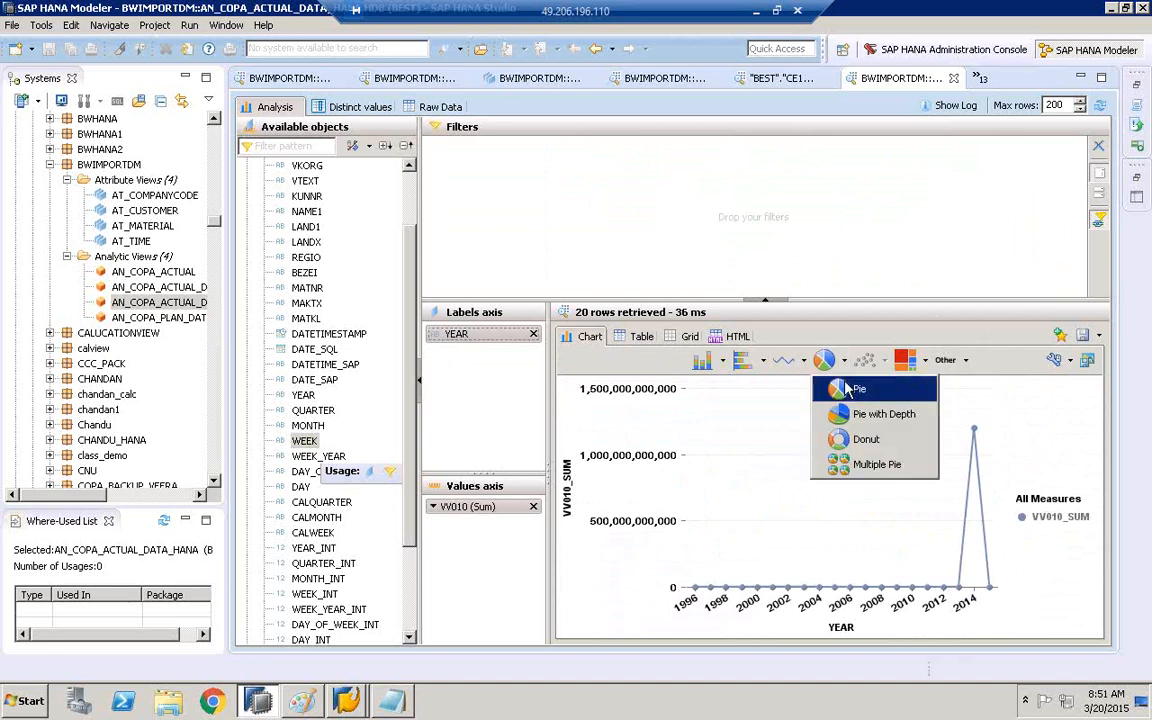
{"action": "left_click", "coordinate": [846, 389]}
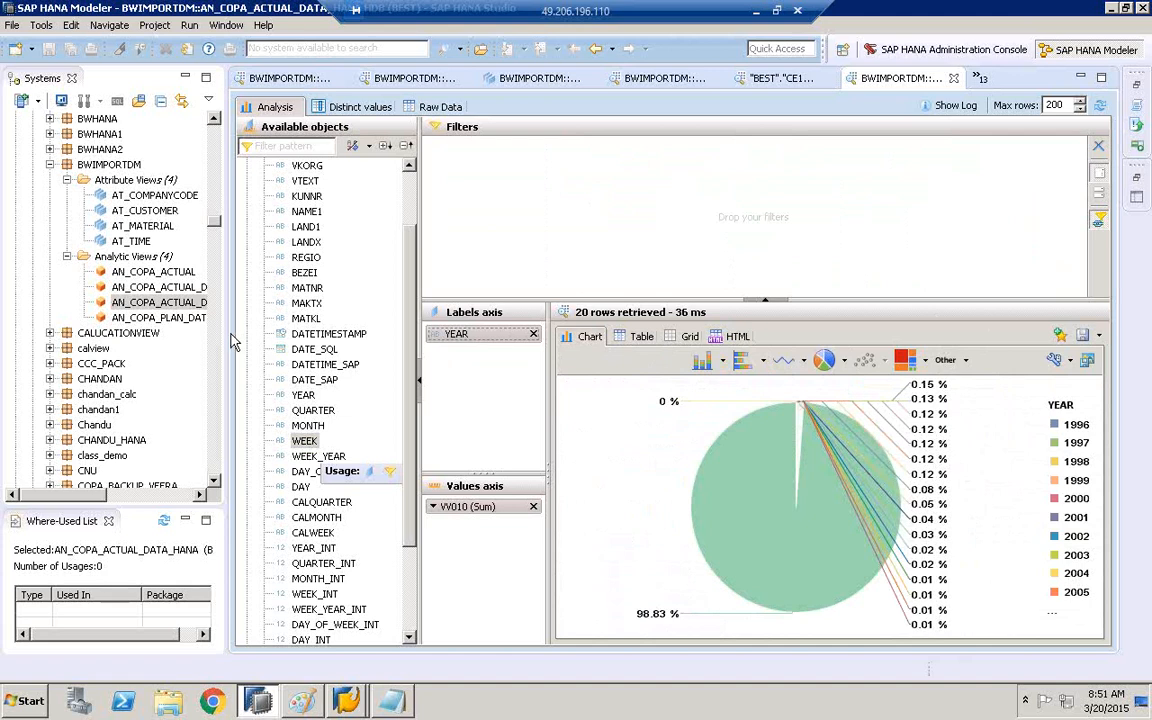
Widen the Systems tree to read the full view names and bring up the analytic view AN_COPA_ACTUAL_DATA_HANA in its editor.
{"action": "left_click_drag", "start_coordinate": [228, 334], "coordinate": [305, 334]}
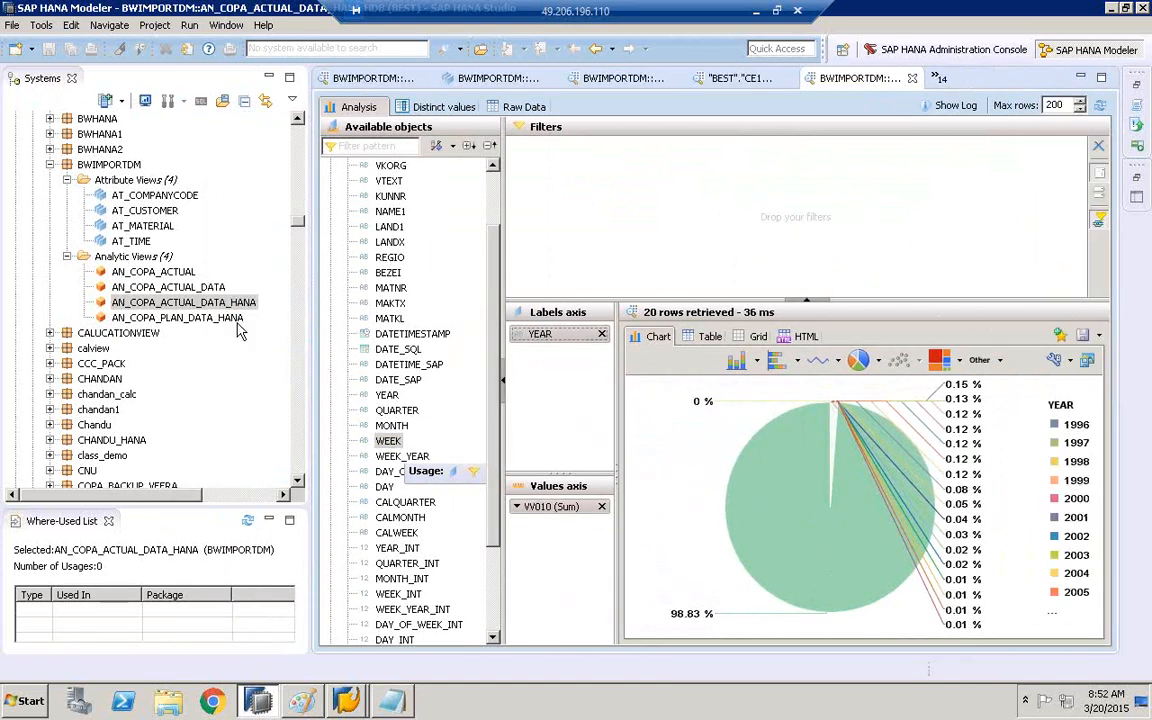
{"action": "double_click", "coordinate": [200, 302]}
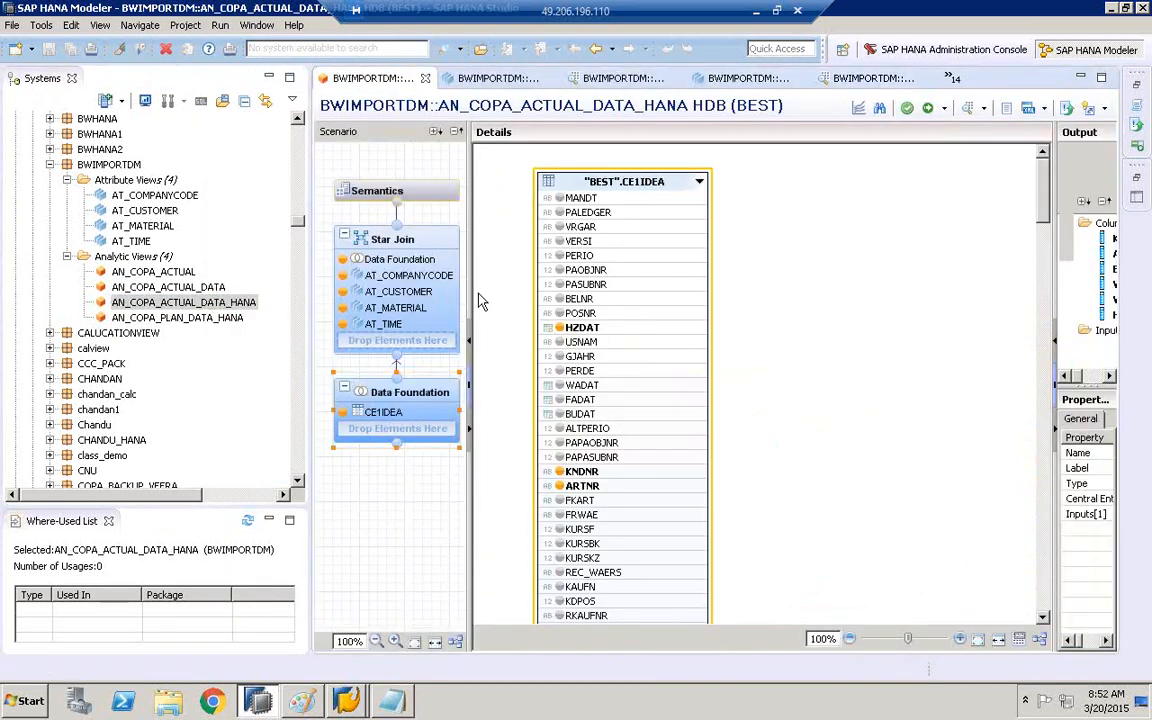
Widen the Scenario pane and add the table CE1IDEA from schema SLT_ECC67 to the data foundation.
{"action": "left_click_drag", "start_coordinate": [491, 297], "coordinate": [540, 298]}
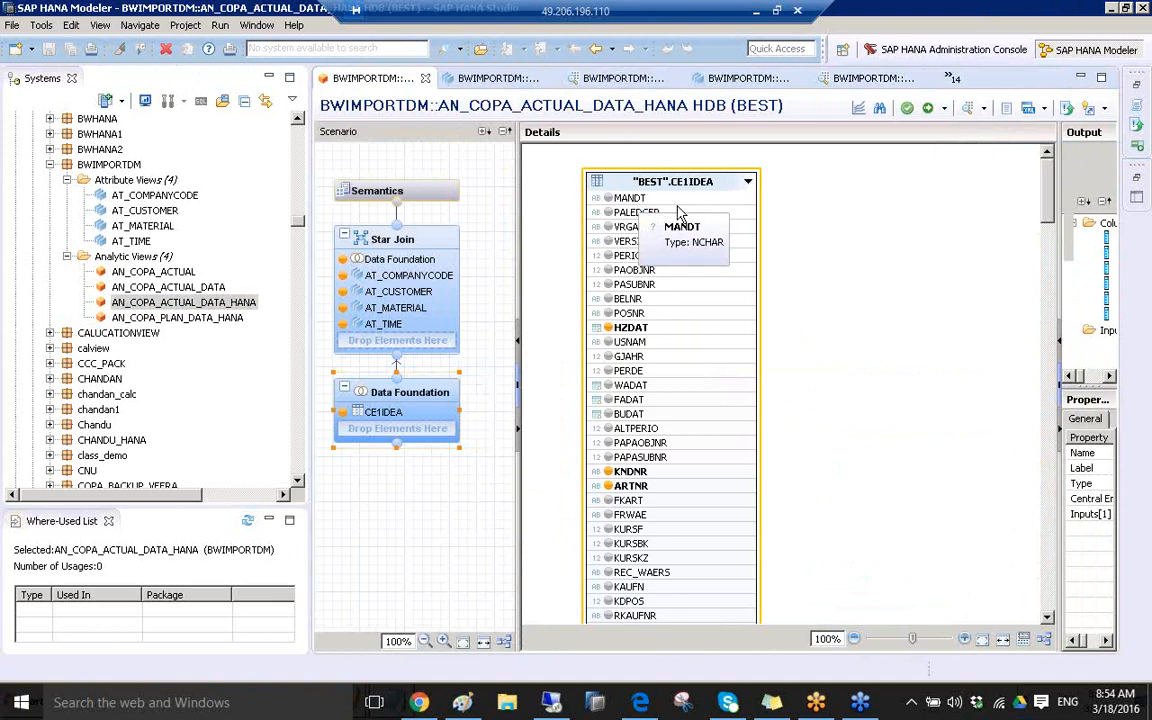
{"action": "right_click", "coordinate": [822, 194]}
{"action": "left_click", "coordinate": [836, 199]}
{"action": "type", "text": "CE1"}
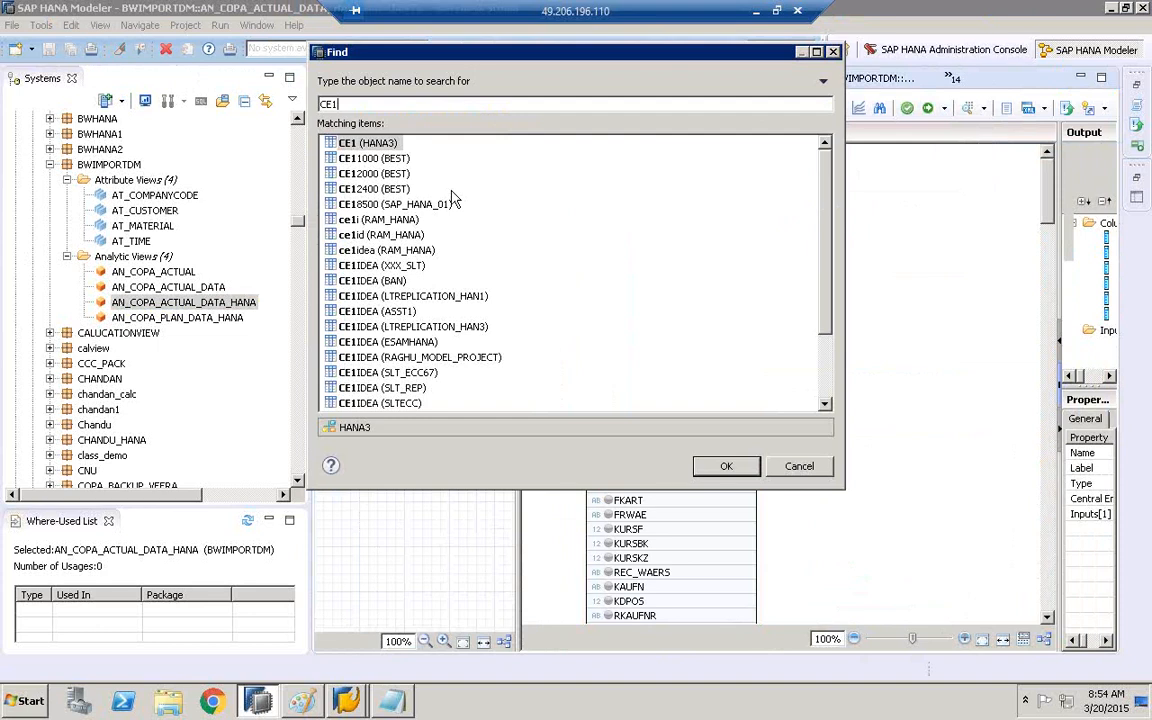
{"action": "type", "text": "IDEA"}
{"action": "left_click", "coordinate": [413, 176]}
{"action": "left_click", "coordinate": [726, 466]}
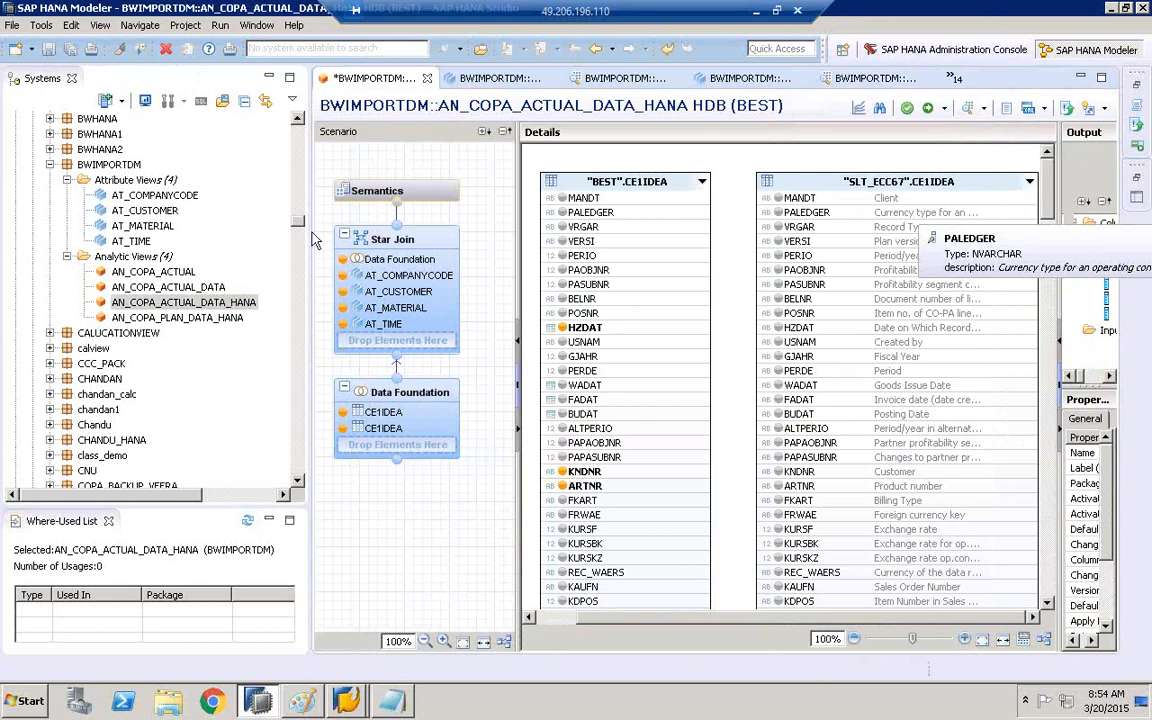
Apply an Equal filter with value 0 to the PLIKZ column of the BEST CE1IDEA table in the data foundation.
{"action": "left_click", "coordinate": [390, 397]}
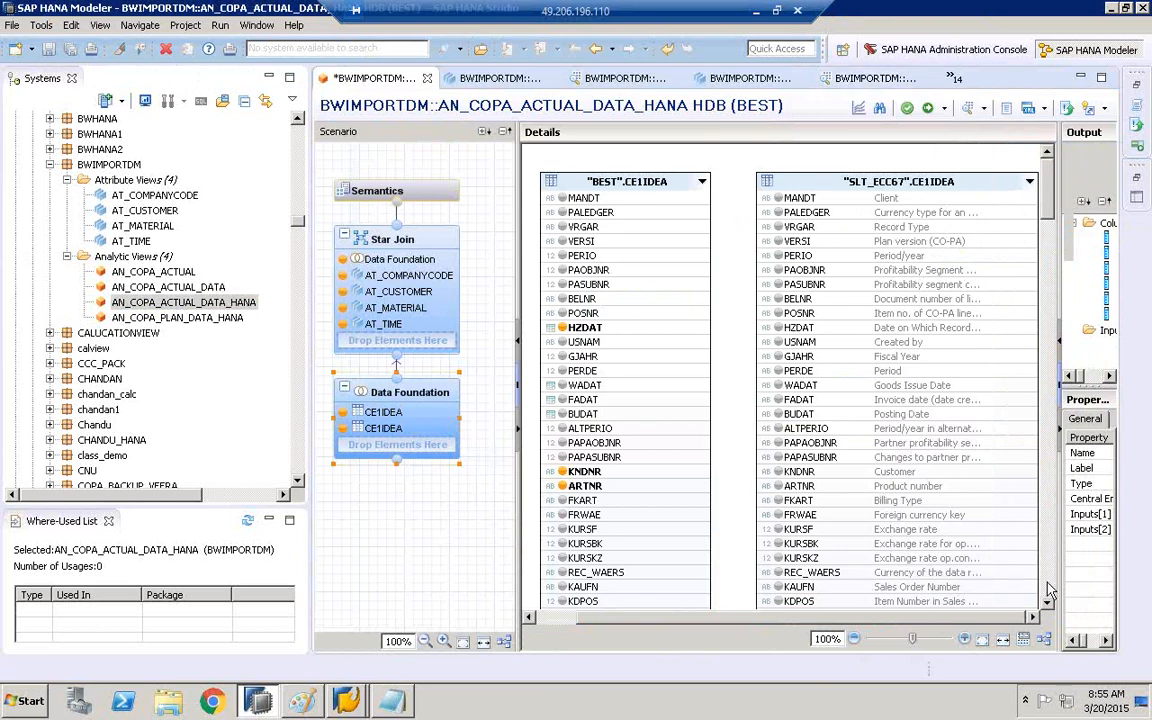
{"action": "scroll", "coordinate": [1049, 591], "scroll_direction": "down", "scroll_amount": 7}
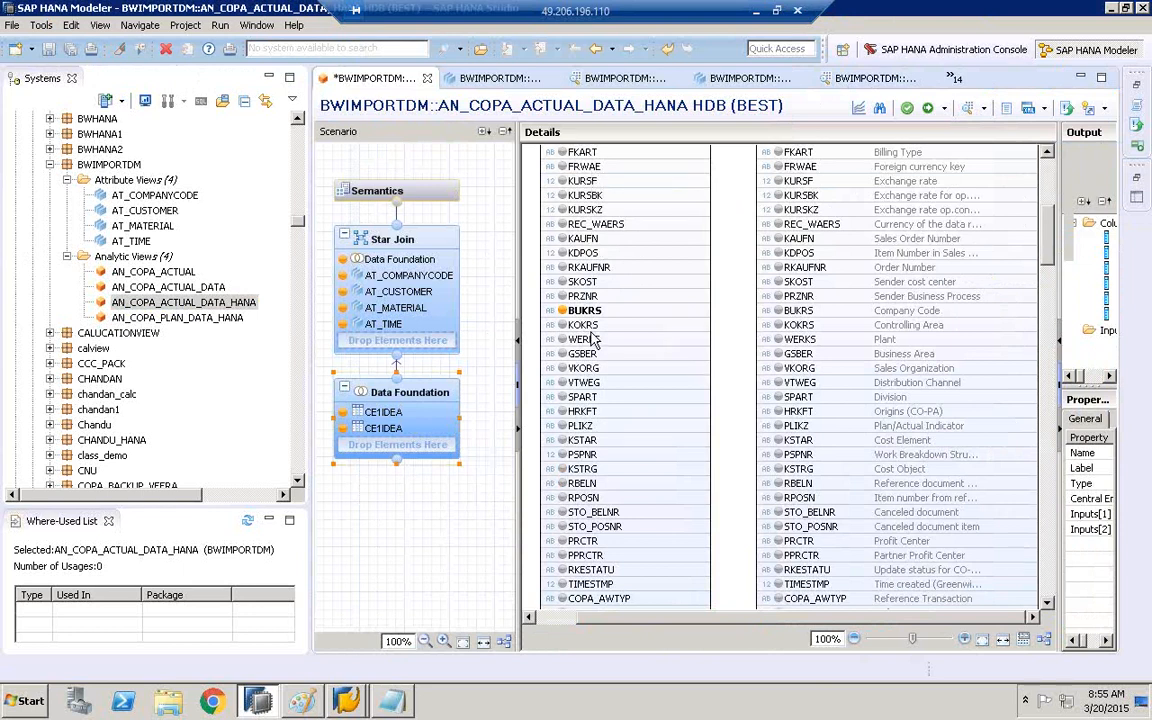
{"action": "left_click", "coordinate": [598, 430]}
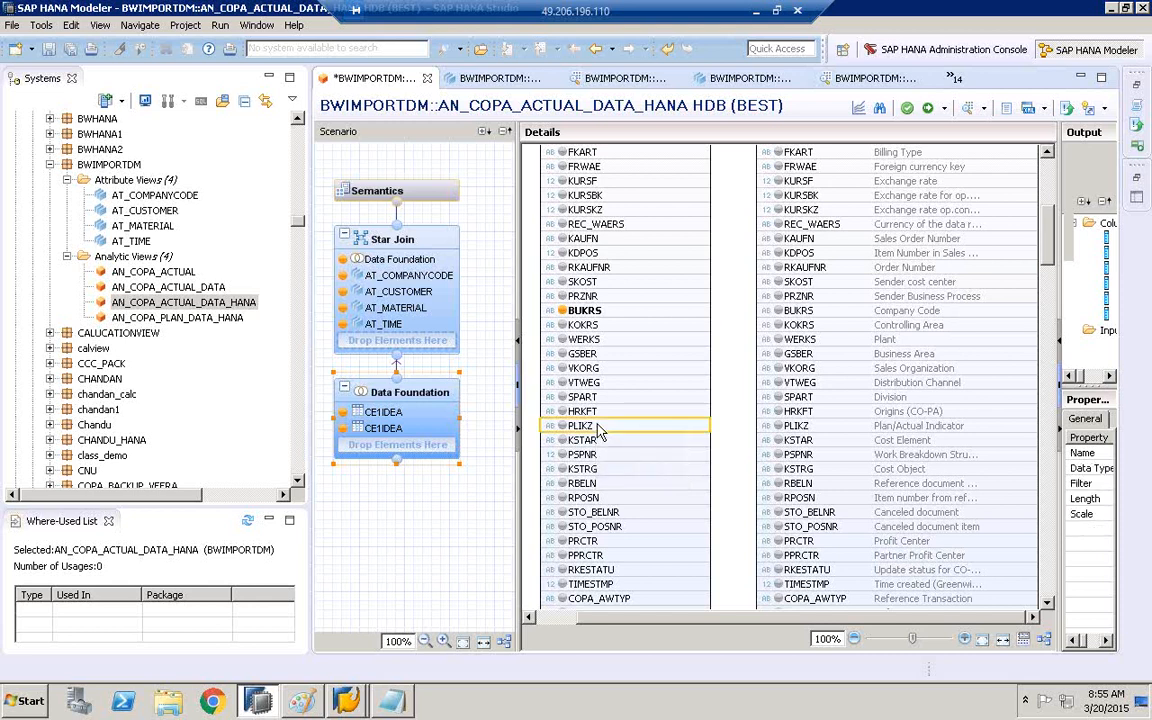
{"action": "right_click", "coordinate": [598, 430]}
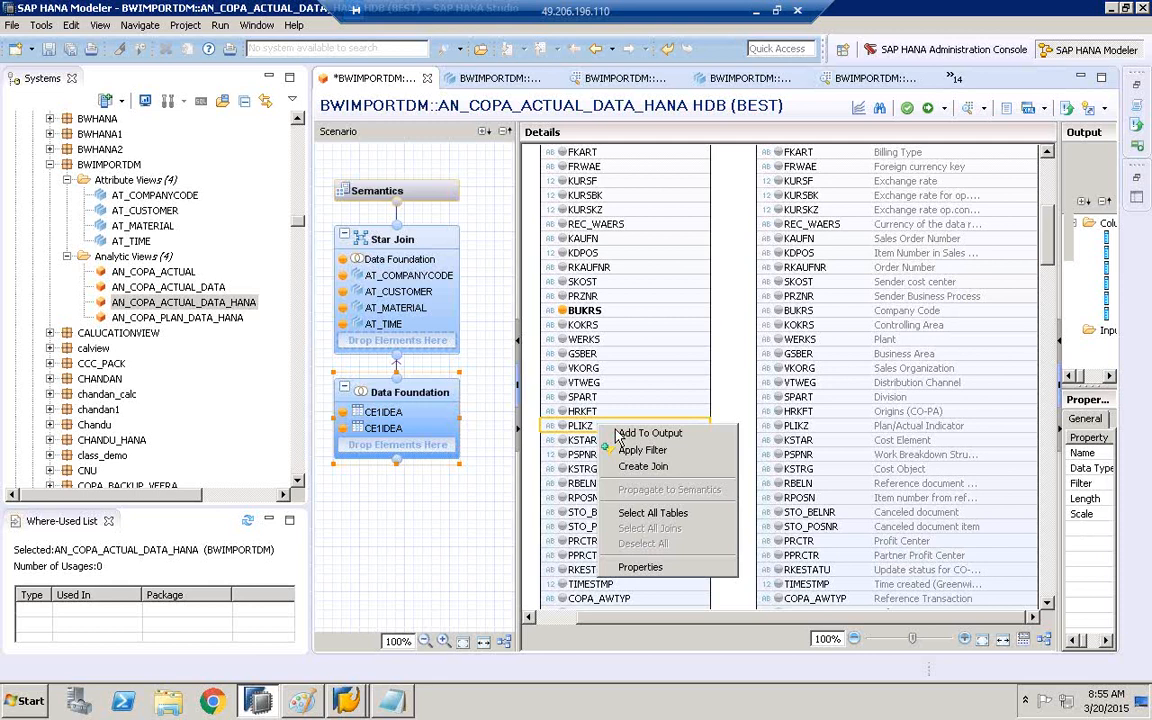
{"action": "left_click", "coordinate": [620, 451]}
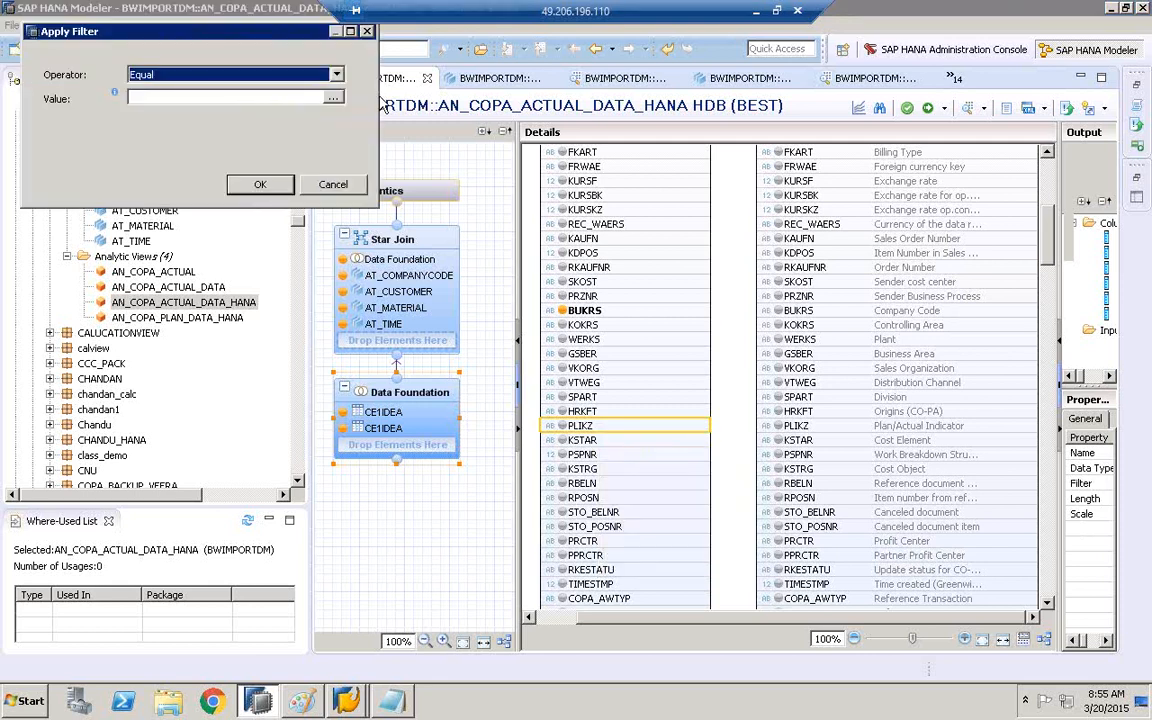
{"action": "left_click", "coordinate": [333, 97]}
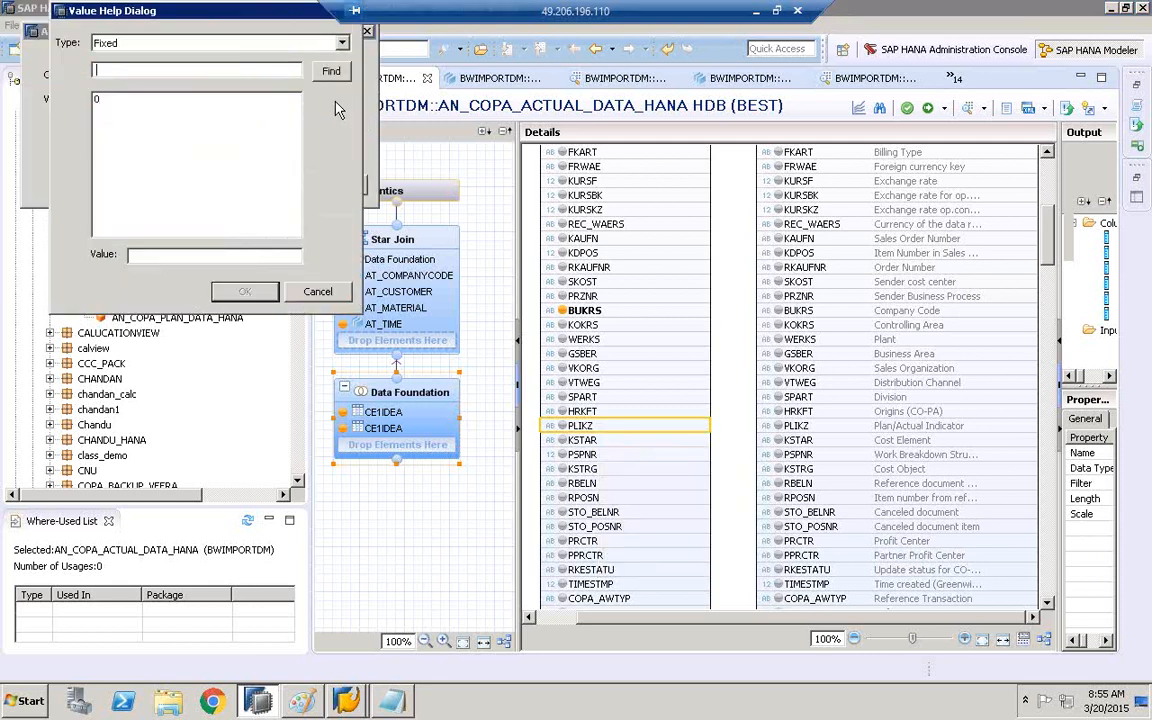
{"action": "left_click", "coordinate": [126, 98]}
{"action": "left_click", "coordinate": [252, 291]}
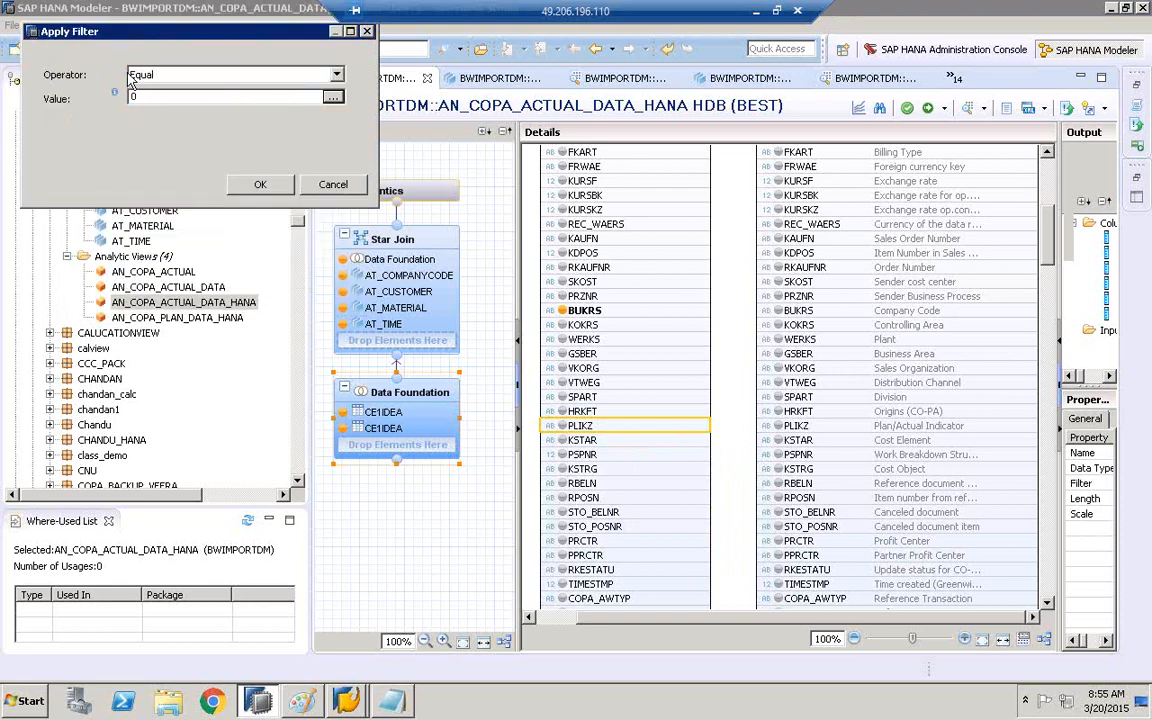
{"action": "left_click", "coordinate": [252, 184]}
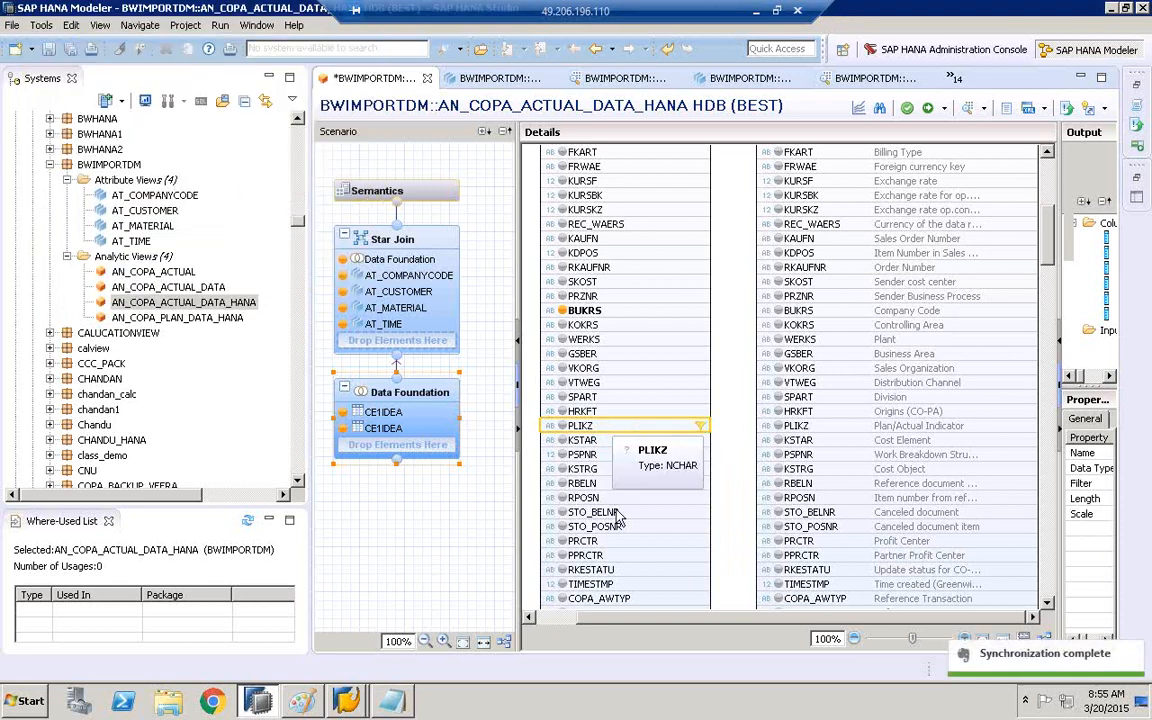
Filter the WERKS column of the BEST CE1IDEA table to values equal to 2000.
{"action": "left_click", "coordinate": [661, 342]}
{"action": "right_click", "coordinate": [660, 343]}
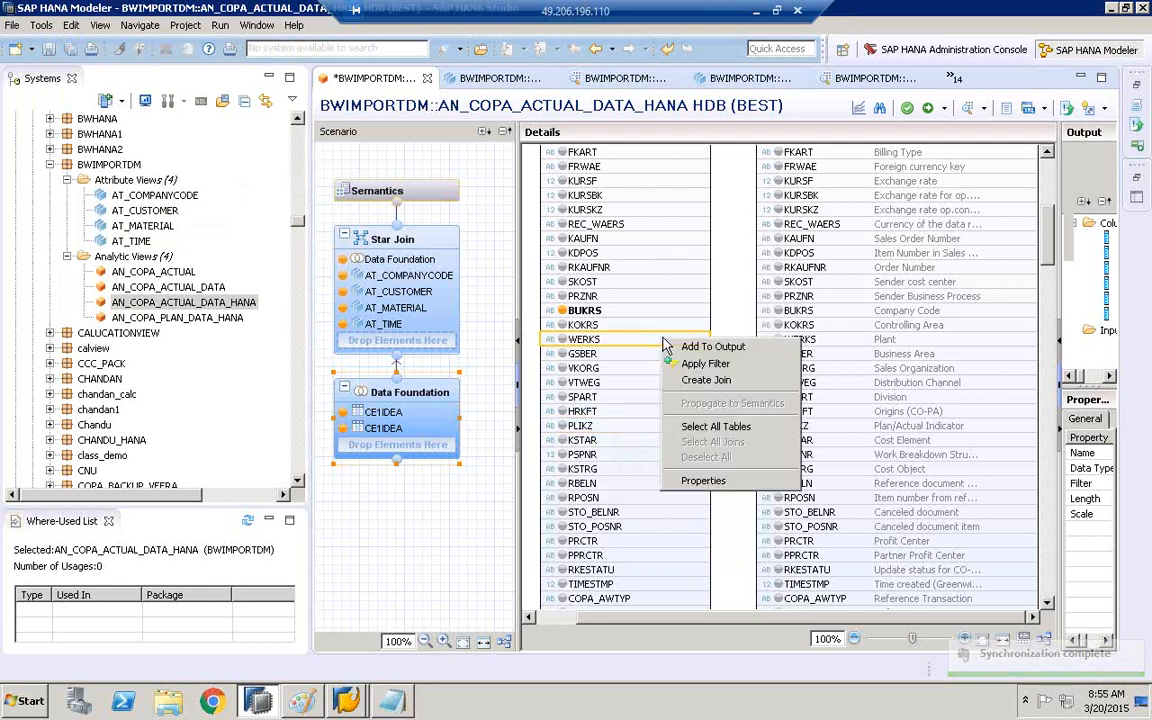
{"action": "left_click", "coordinate": [699, 362]}
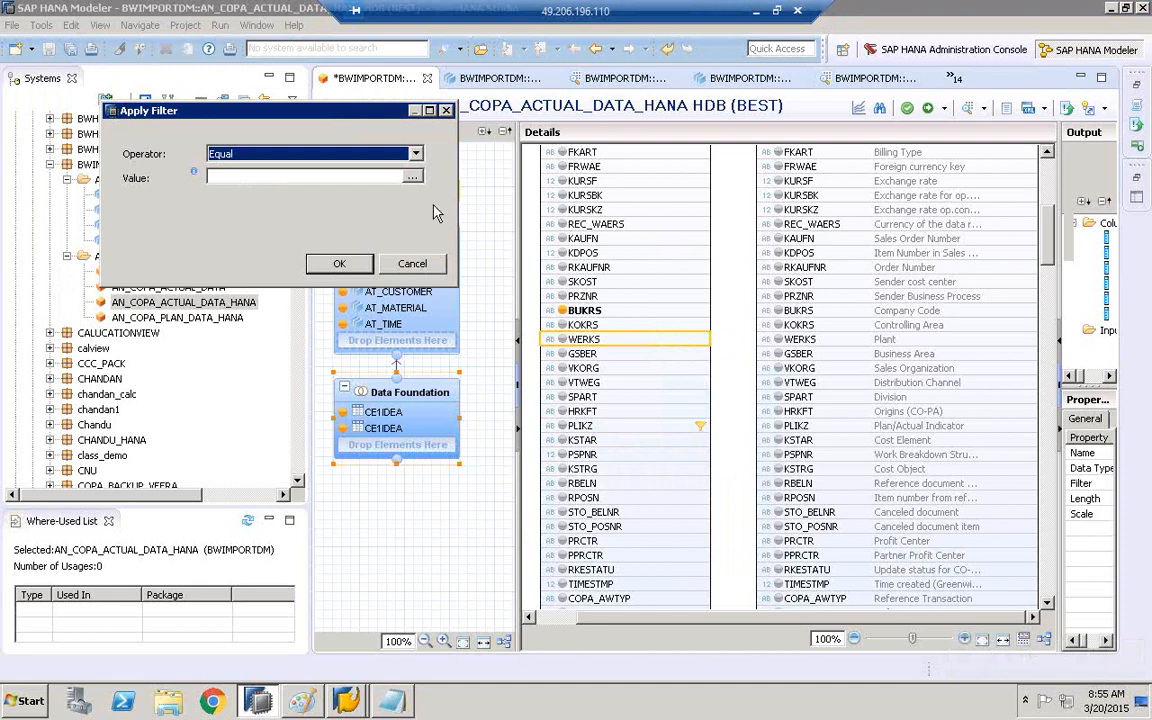
{"action": "left_click", "coordinate": [412, 177]}
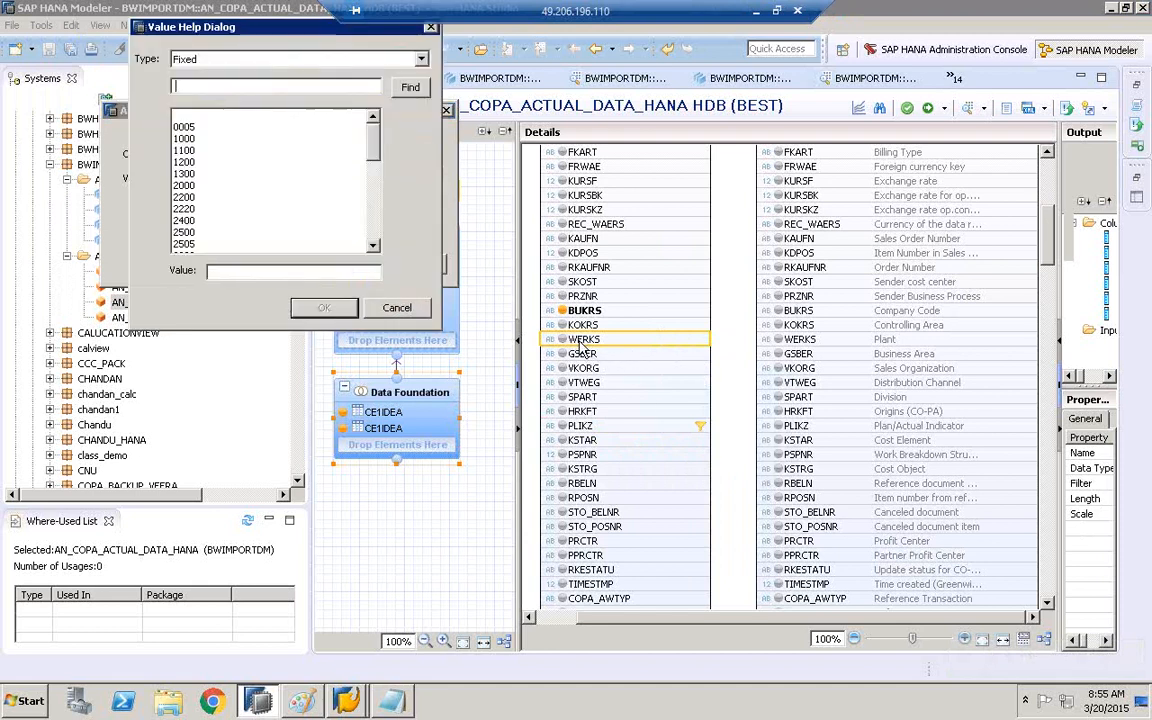
{"action": "left_click", "coordinate": [195, 185]}
{"action": "left_click", "coordinate": [323, 307]}
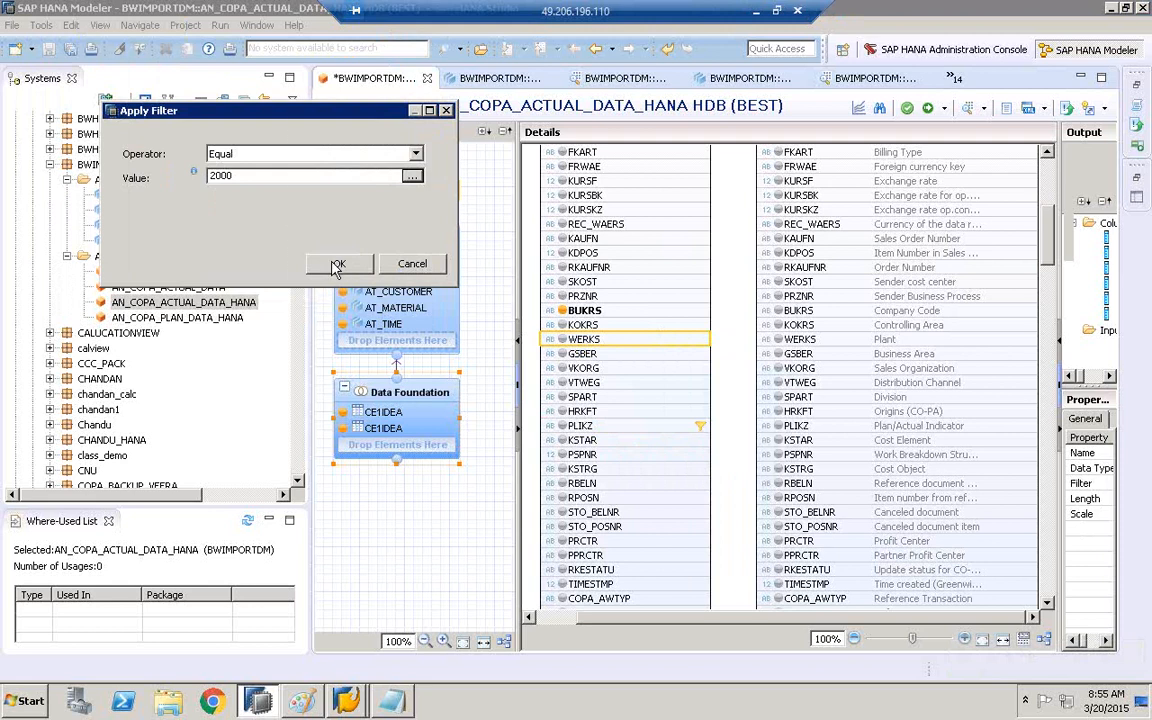
{"action": "left_click", "coordinate": [336, 263]}
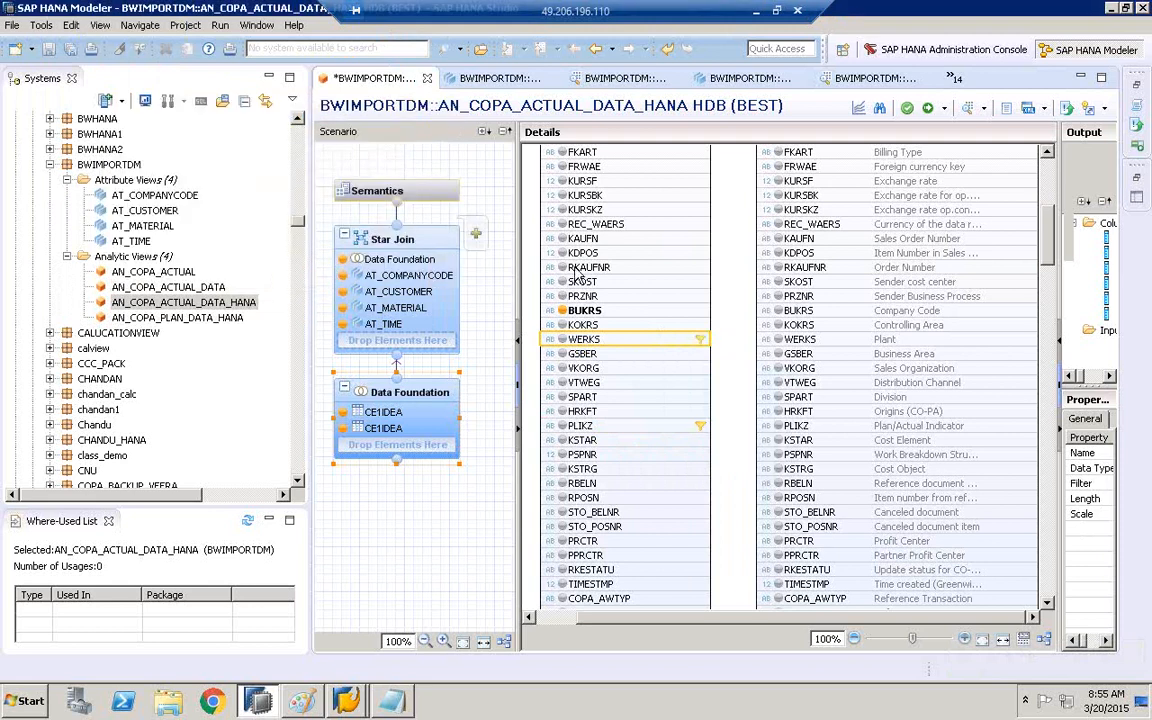
Filter the FRWAE column of the BEST CE1IDEA table to the currency EUR.
{"action": "right_click", "coordinate": [607, 167]}
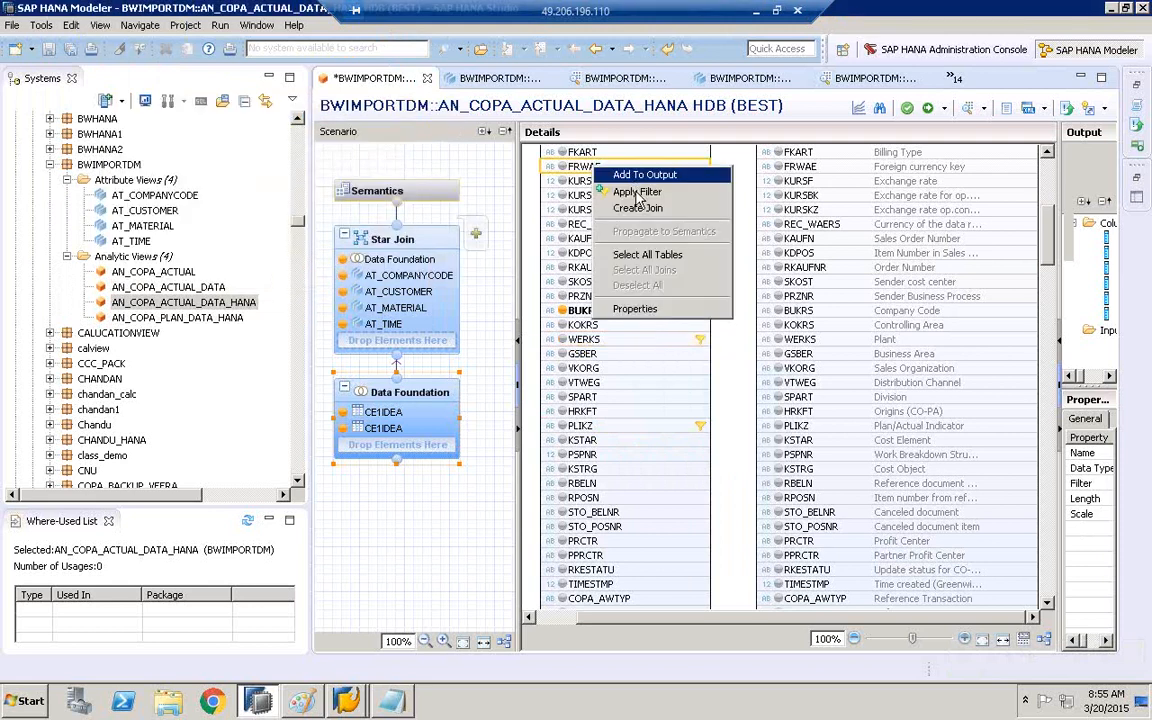
{"action": "left_click", "coordinate": [637, 191]}
{"action": "left_click", "coordinate": [392, 157]}
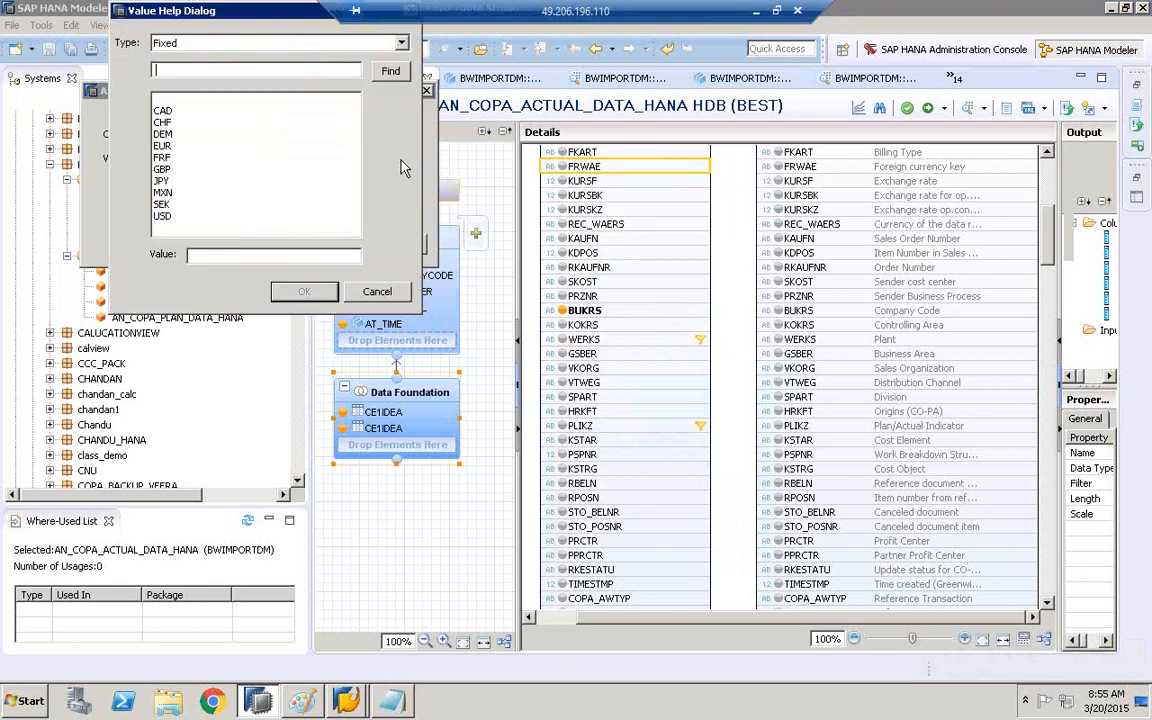
{"action": "left_click", "coordinate": [171, 148]}
{"action": "left_click", "coordinate": [300, 289]}
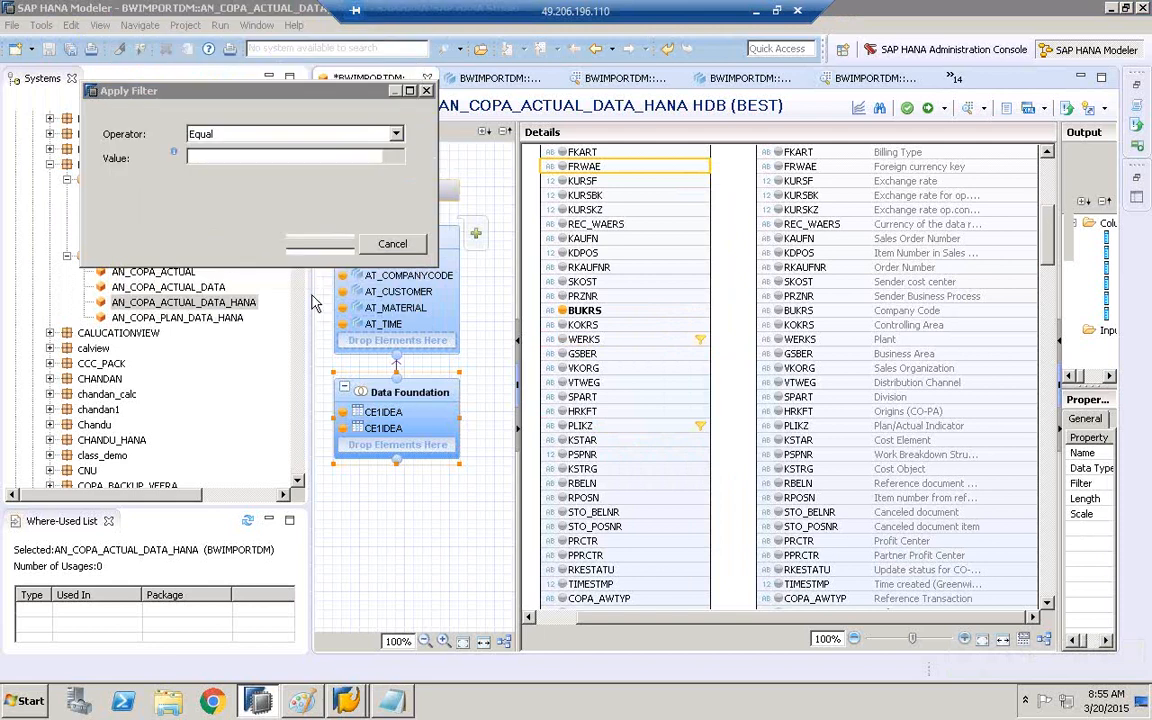
{"action": "left_click", "coordinate": [319, 244]}
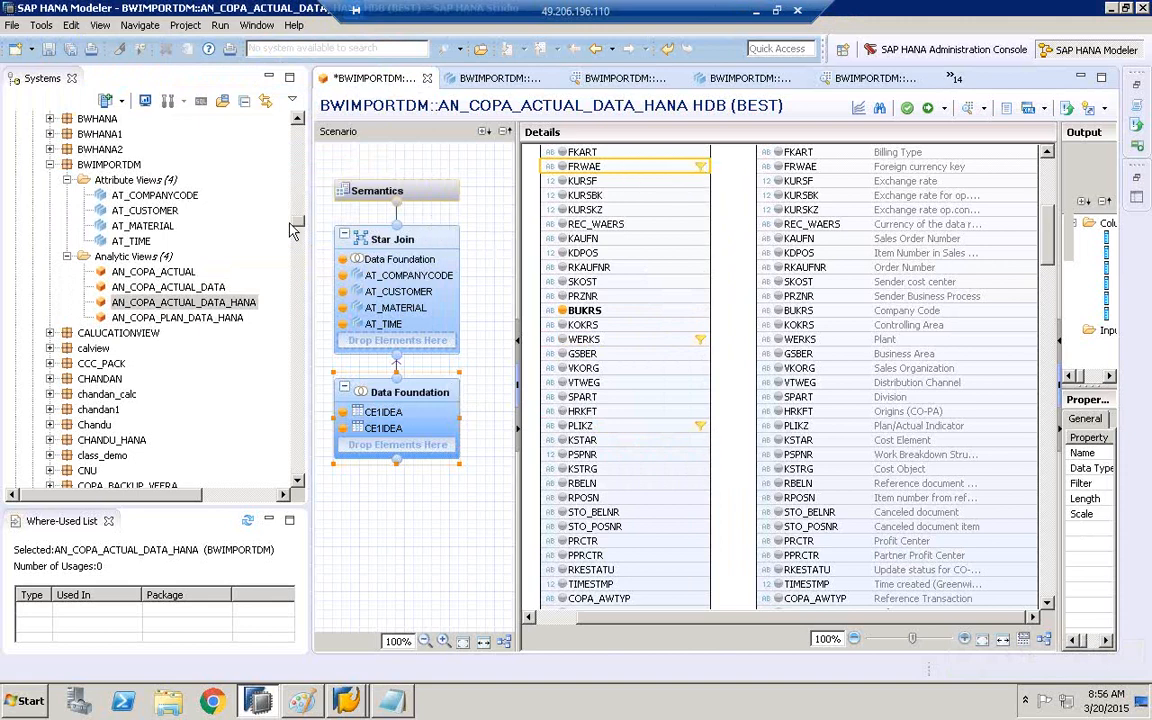
Open the attribute view AT_COMPANYCODE and filter the VKORG column of table TVKO to values equal to 1000.
{"action": "double_click", "coordinate": [145, 196]}
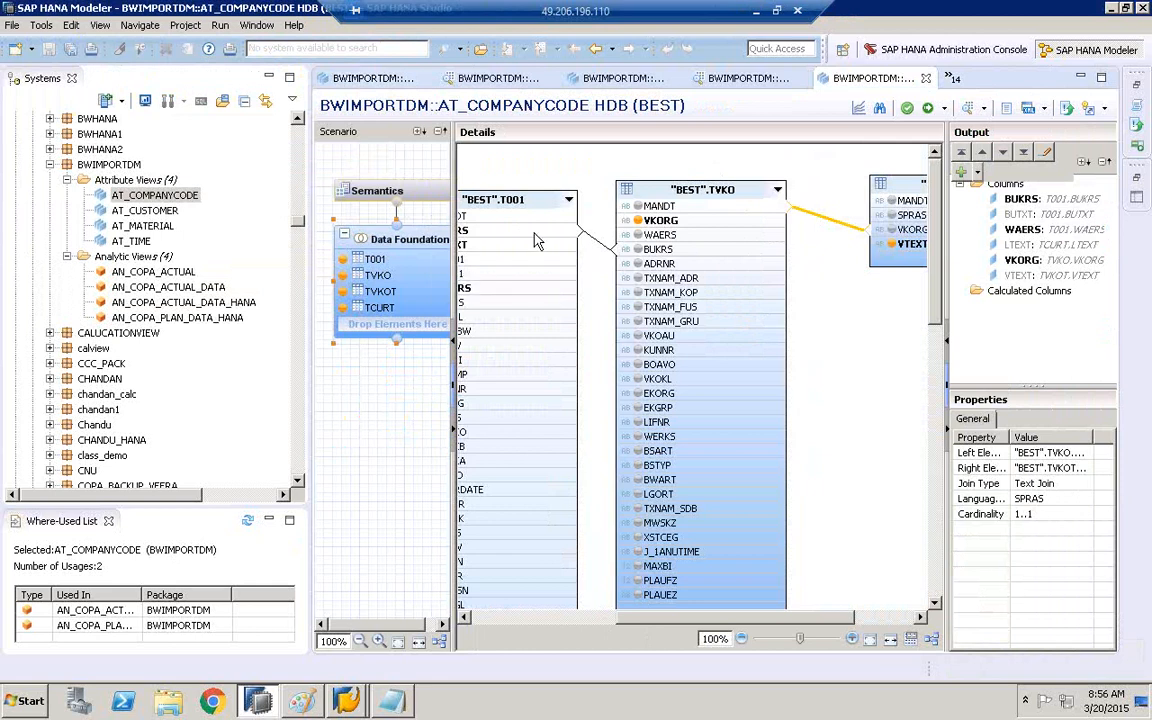
{"action": "left_click", "coordinate": [657, 222]}
{"action": "right_click", "coordinate": [659, 223]}
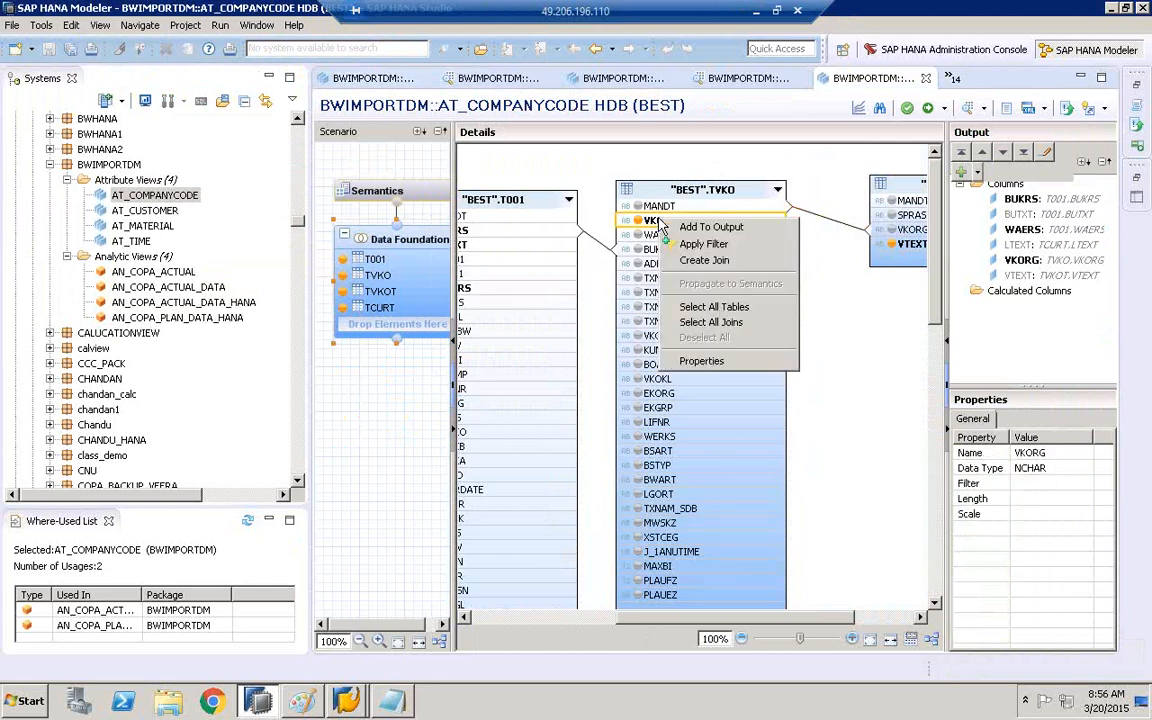
{"action": "left_click", "coordinate": [716, 247]}
{"action": "left_click", "coordinate": [428, 214]}
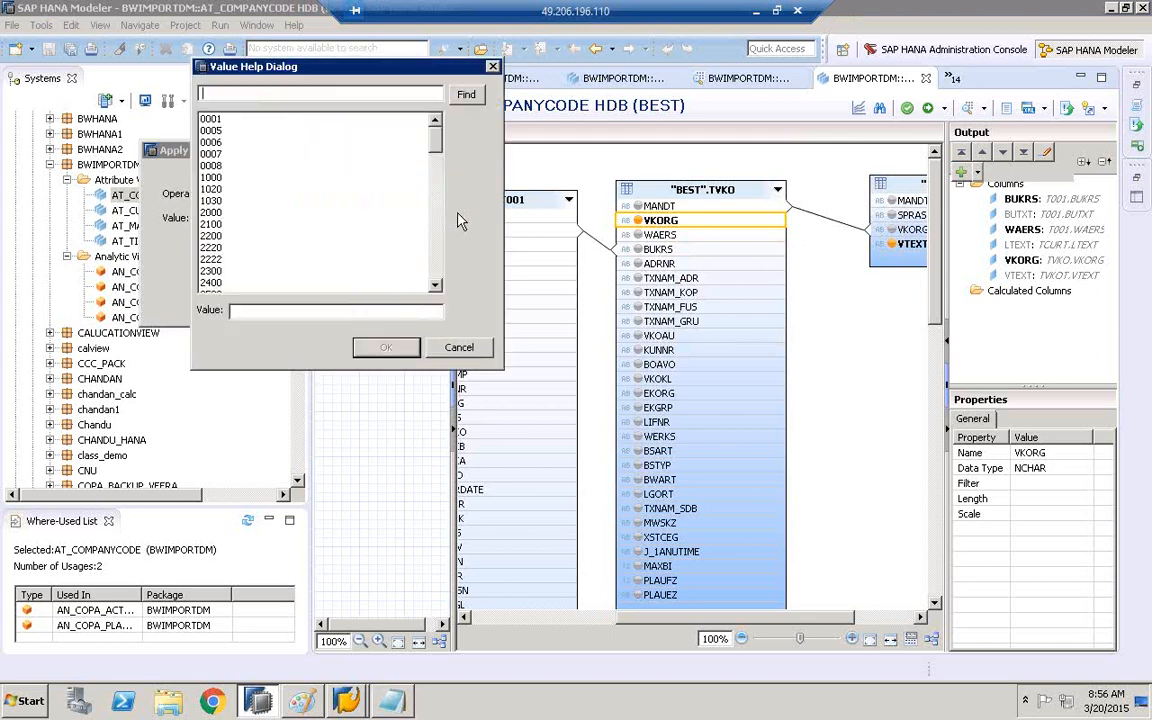
{"action": "left_click", "coordinate": [250, 178]}
{"action": "left_click", "coordinate": [386, 347]}
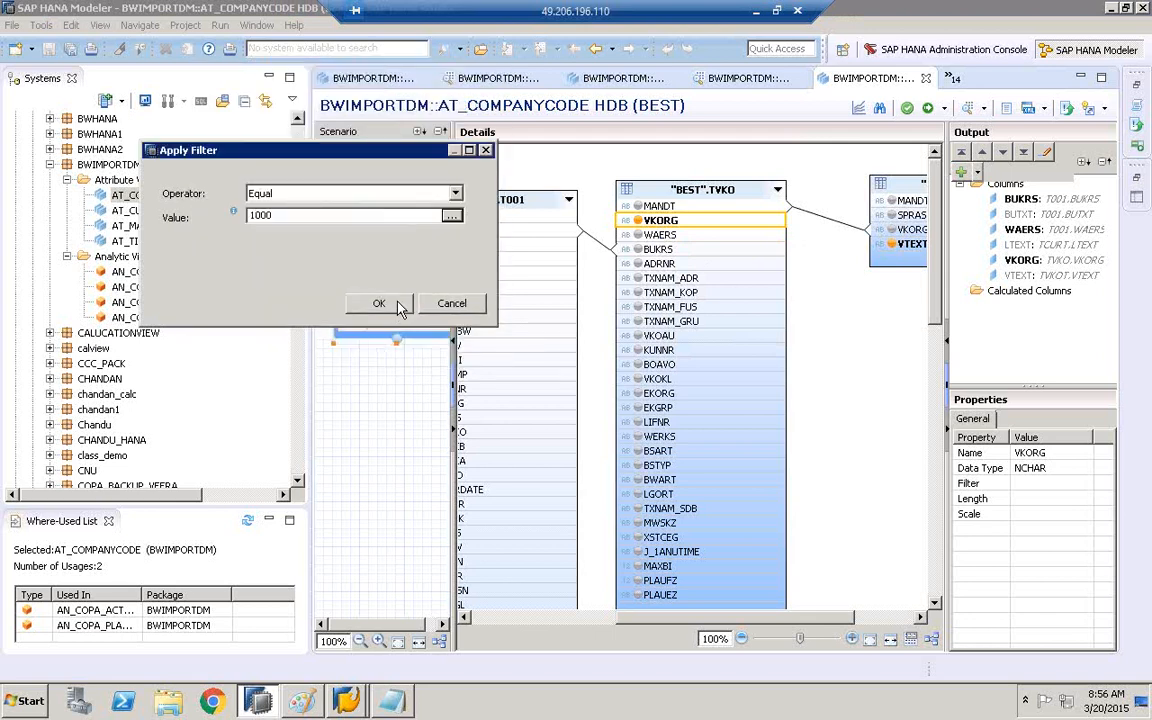
{"action": "left_click", "coordinate": [396, 306]}
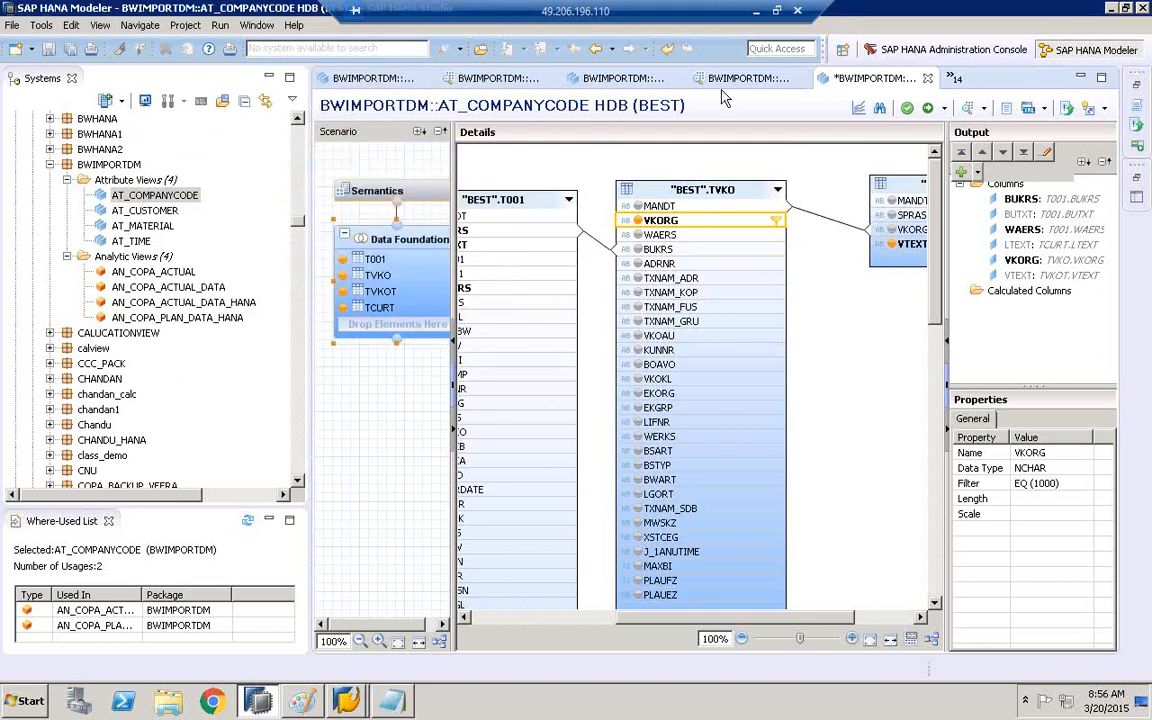
Return to the editor of the analytic view AN_COPA_ACTUAL_DATA_HANA and select that view in the Systems tree.
{"action": "left_click", "coordinate": [199, 303]}
{"action": "double_click", "coordinate": [199, 304]}
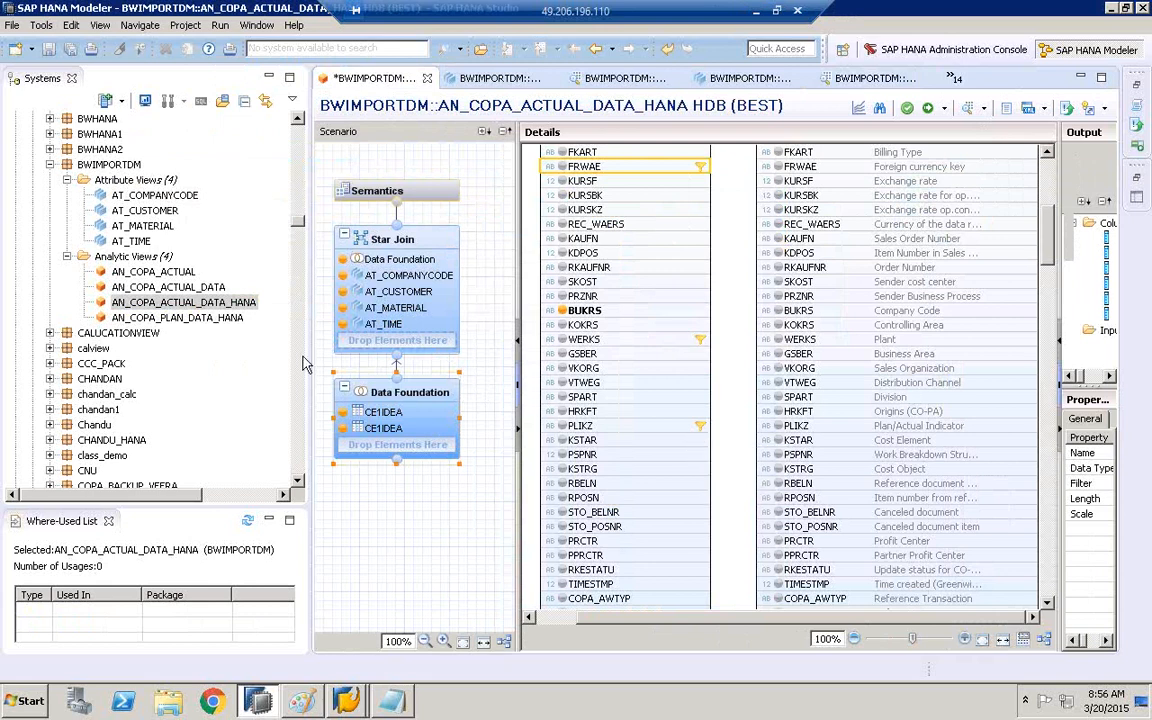
{"action": "left_click", "coordinate": [142, 197]}
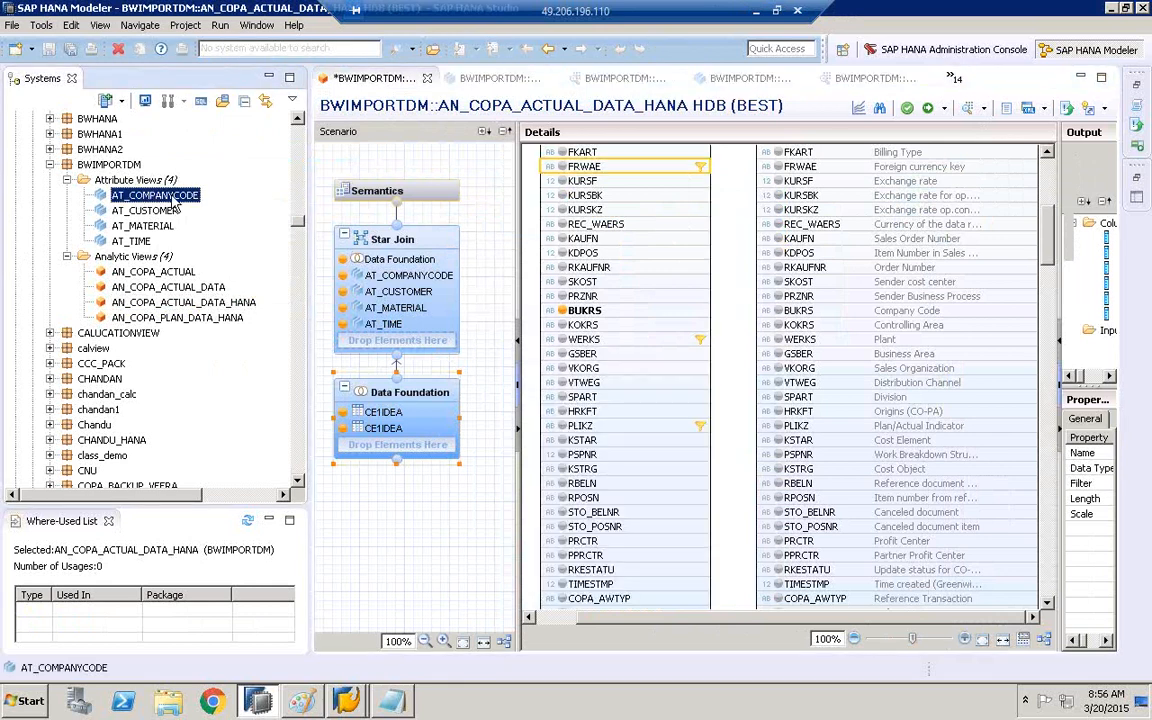
{"action": "left_click", "coordinate": [175, 303]}
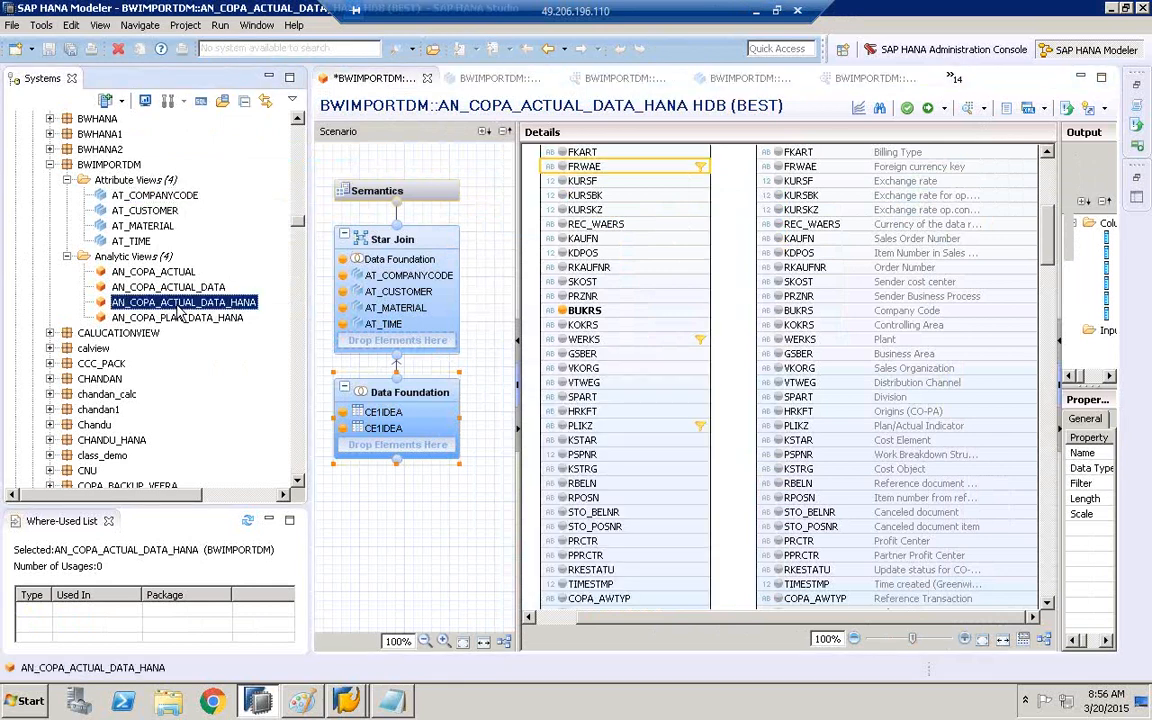